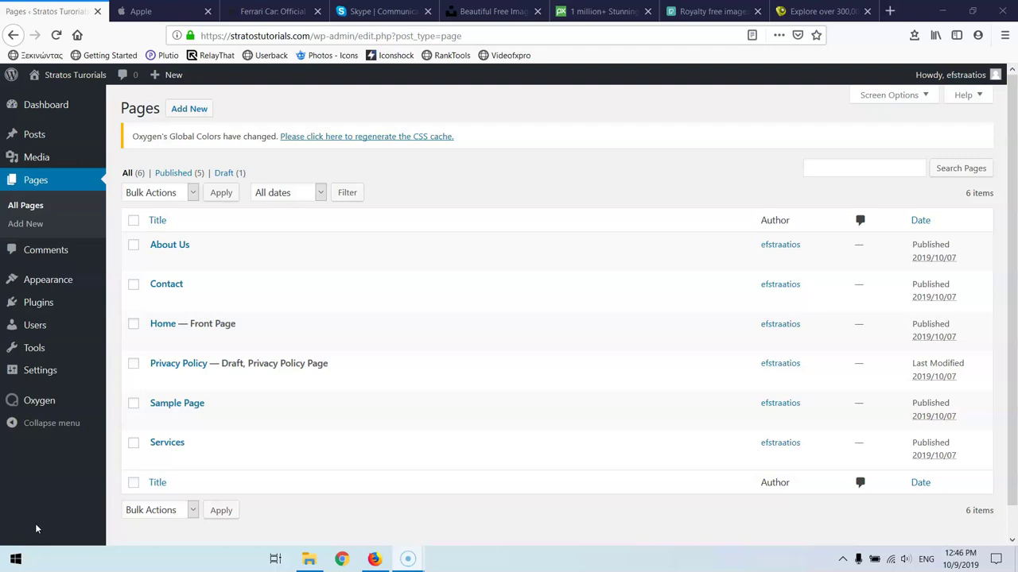
Examine the main banners on the Apple, Ferrari and Skype homepages, including the neighbouring slide of the Ferrari banner.
left_click(32, 524)
left_click(148, 14)
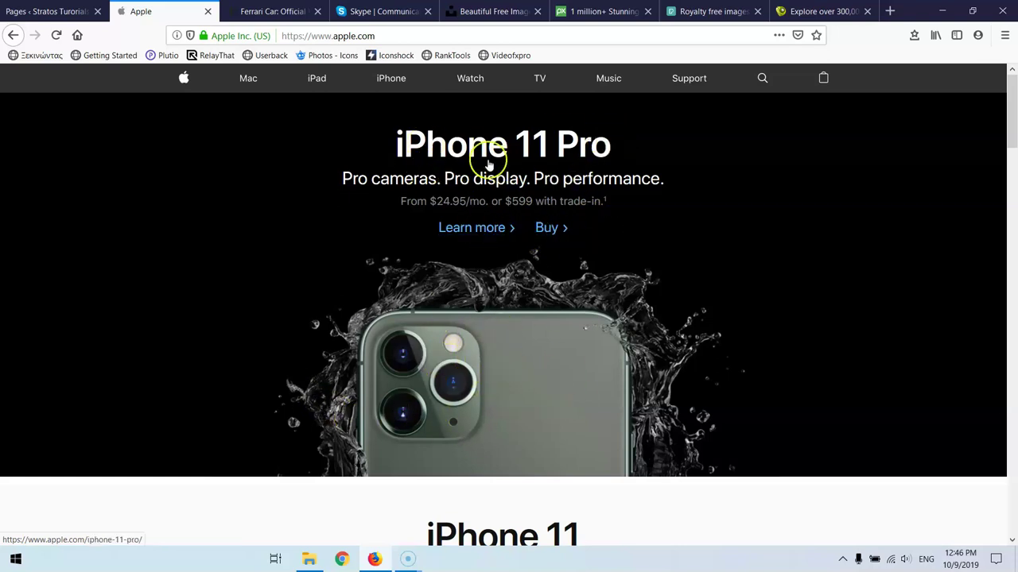
left_click(268, 11)
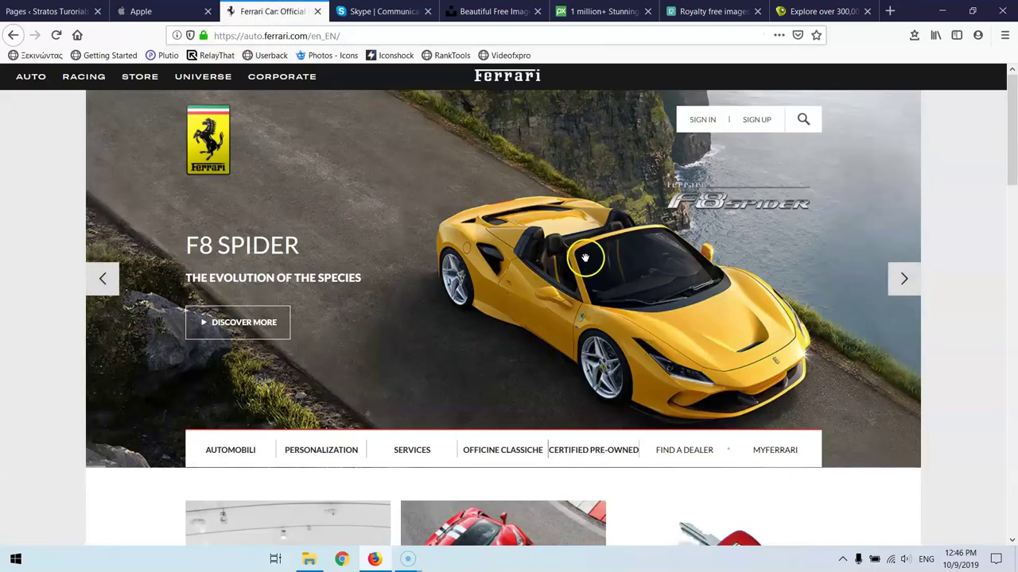
left_click(902, 282)
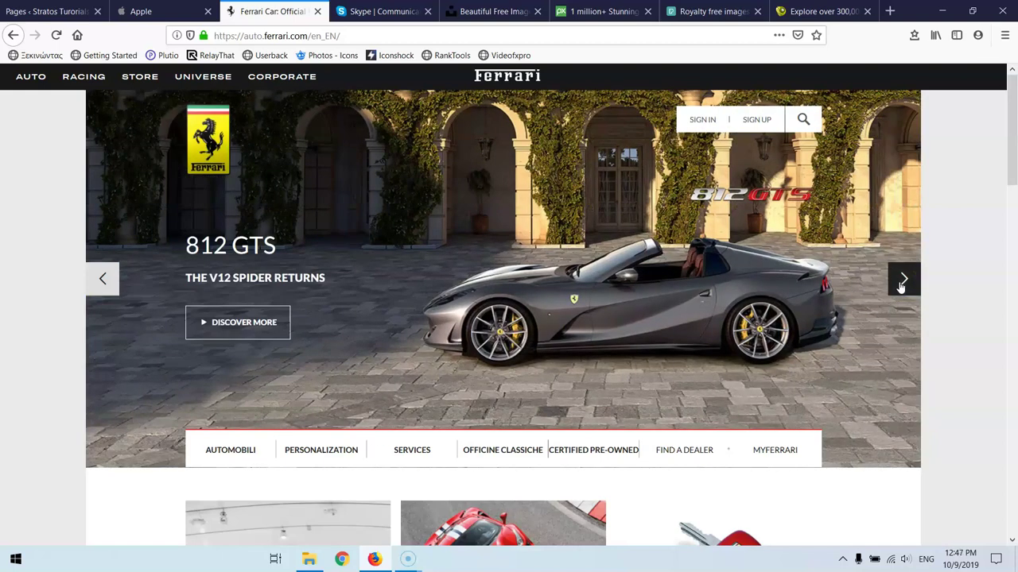
left_click(102, 285)
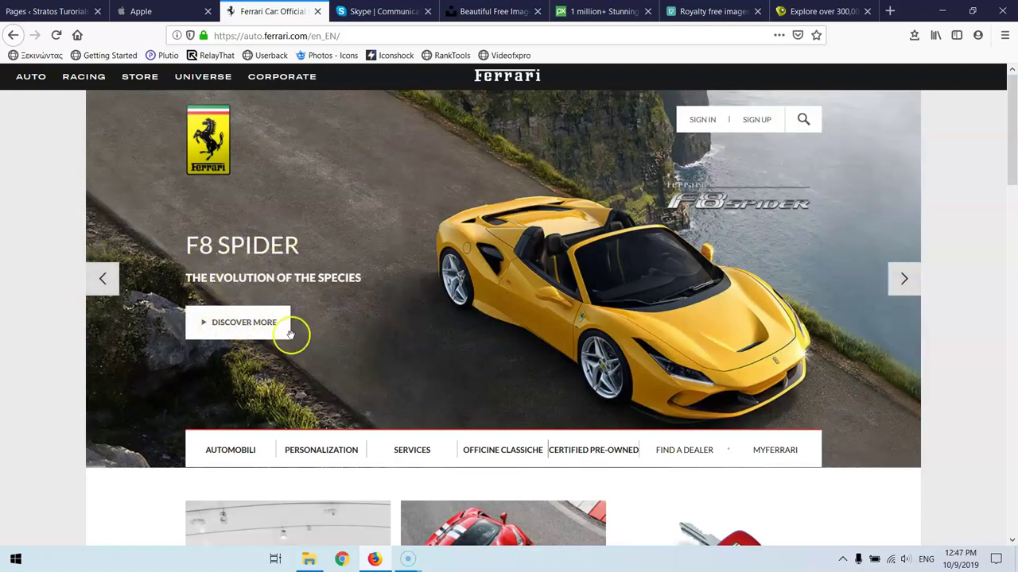
left_click(366, 11)
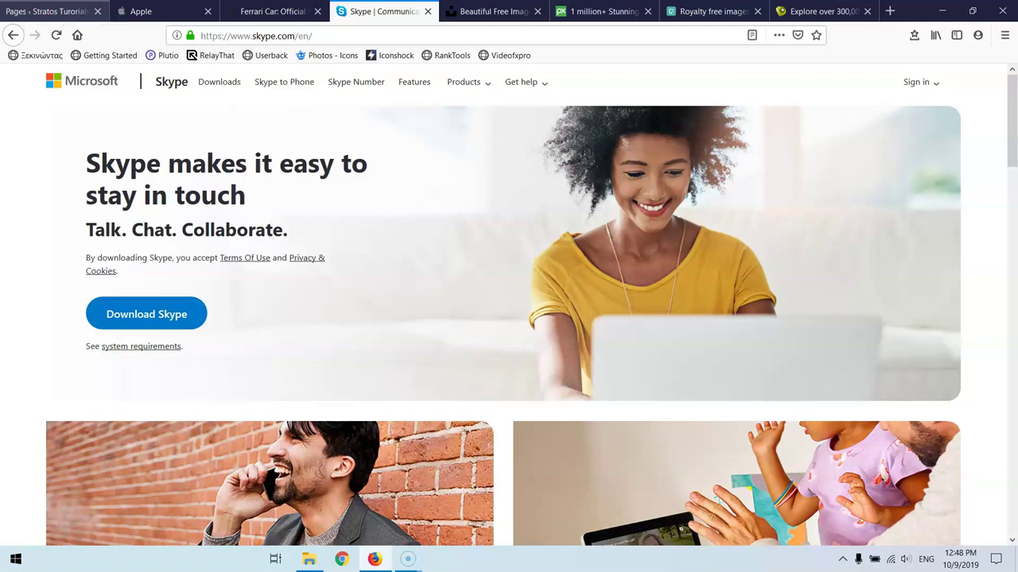
Open the WordPress Home page for editing with Oxygen and add a Section to its empty content area.
left_click(40, 10)
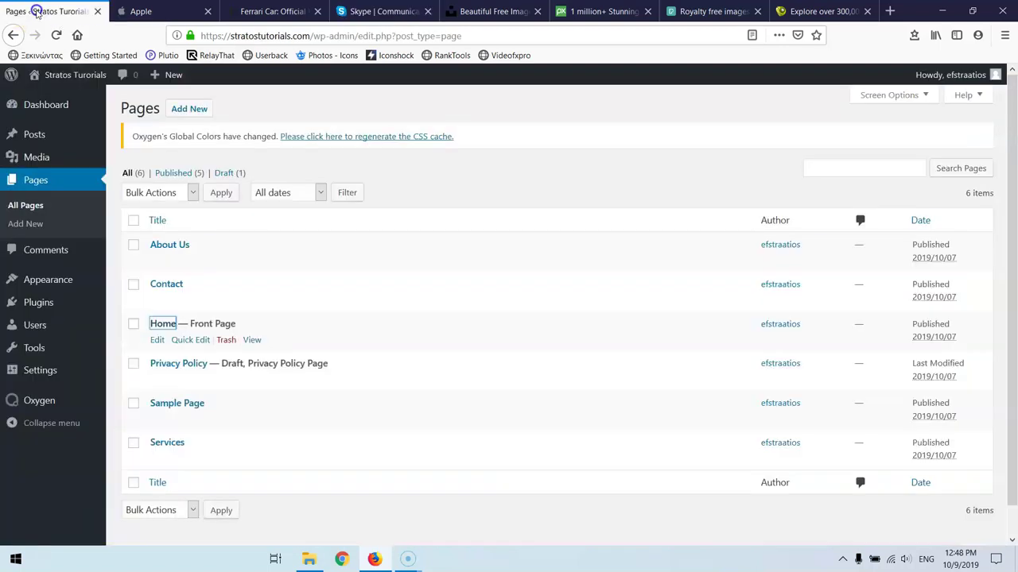
middle_click(160, 323)
left_click(131, 10)
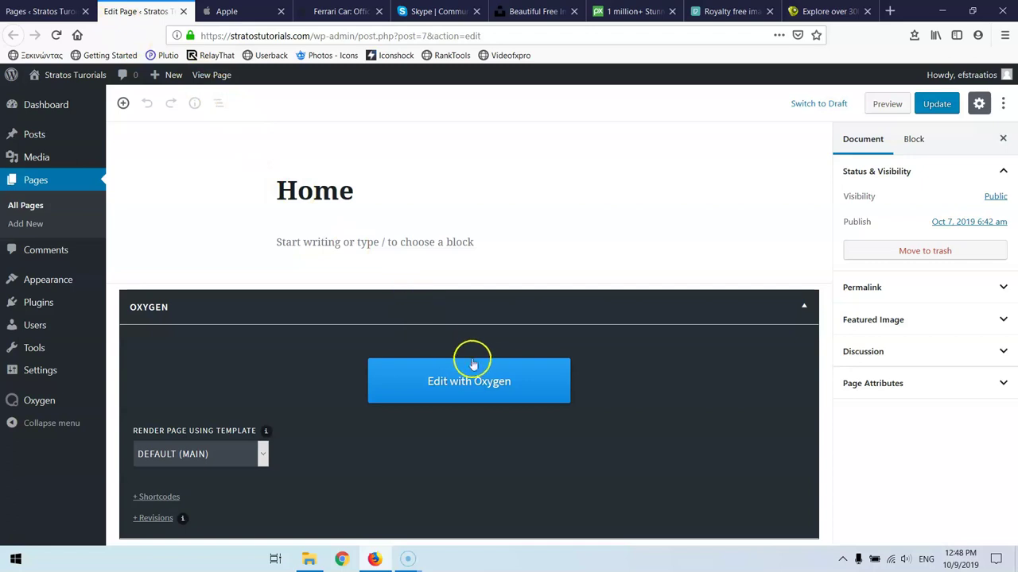
left_click(455, 381)
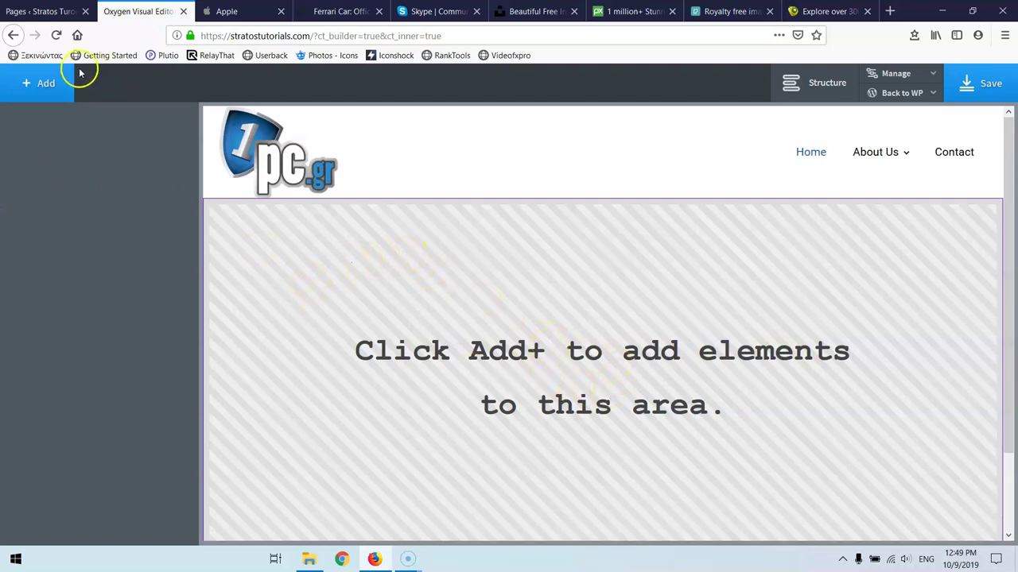
left_click(50, 90)
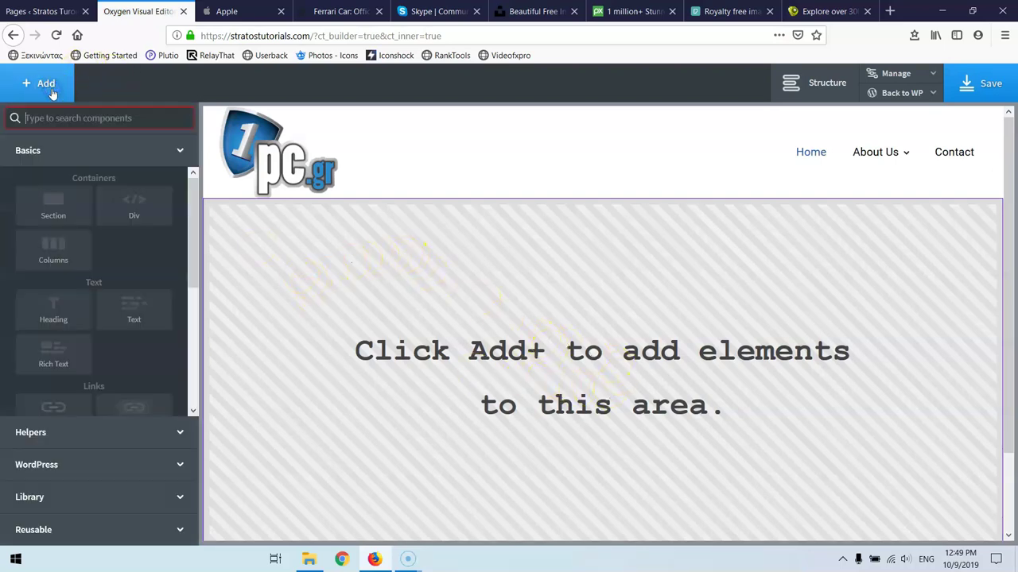
left_click(51, 205)
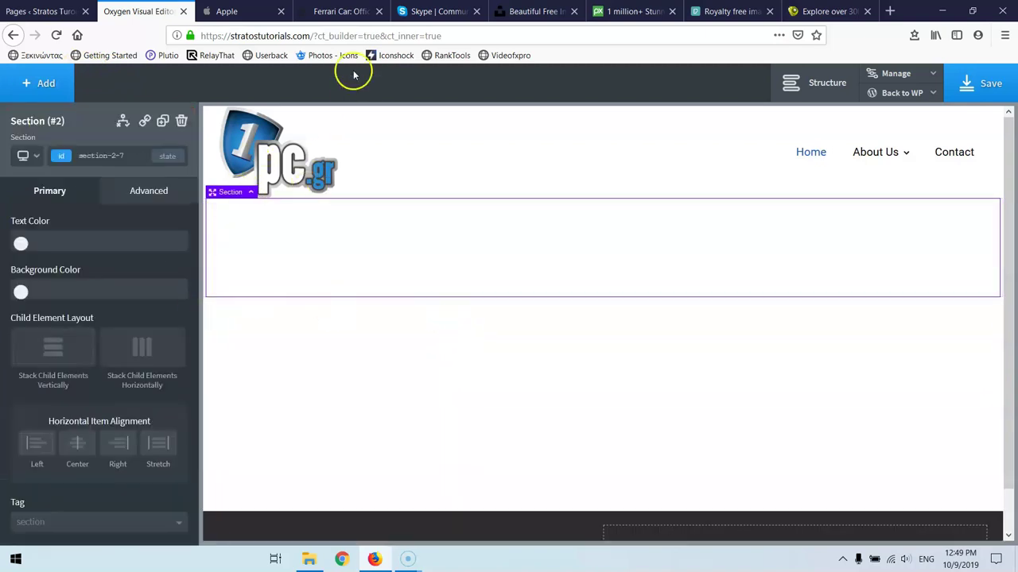
Examine how the Apple homepage is divided into stacked product sections, from iPhone 11 Pro down to Apple Watch.
left_click(251, 14)
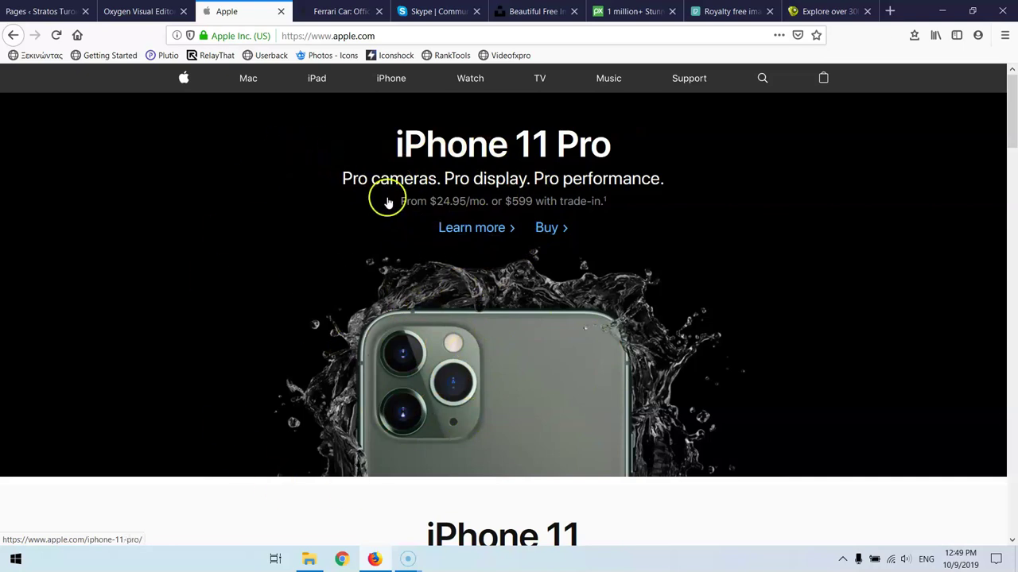
scroll(332, 209, "down", 3)
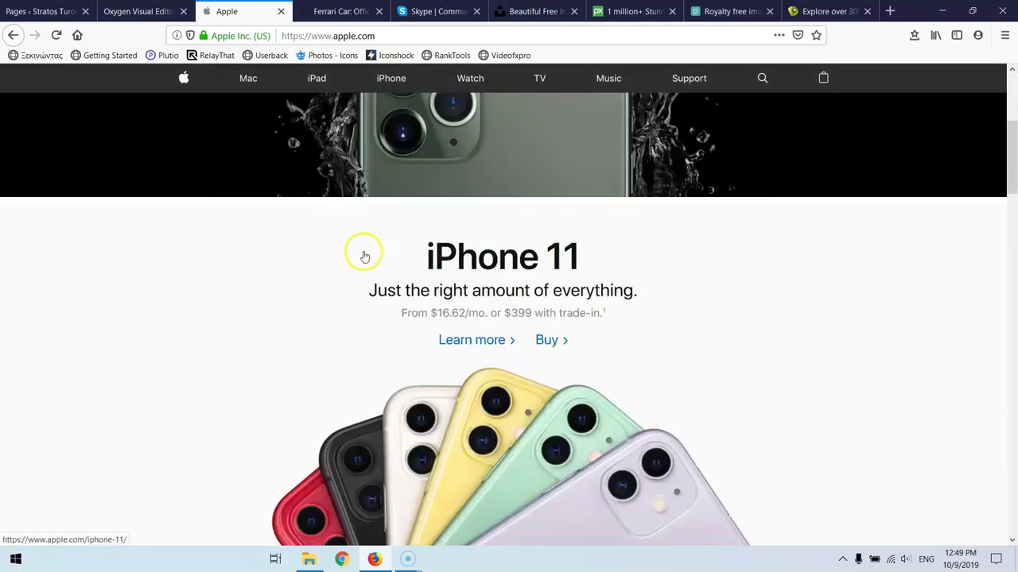
scroll(397, 238, "down", 2)
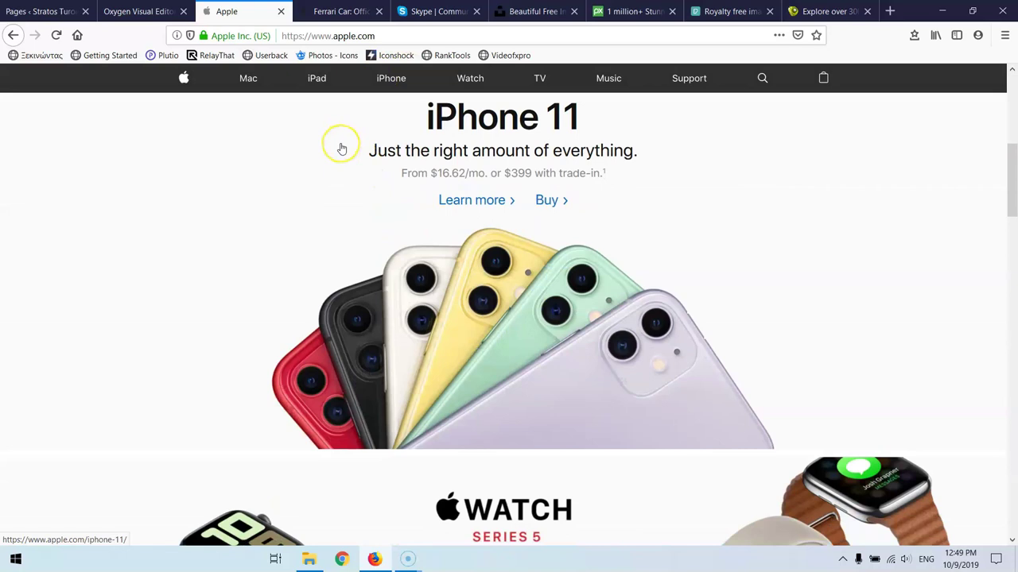
scroll(340, 148, "up", 1)
scroll(350, 155, "up", 3)
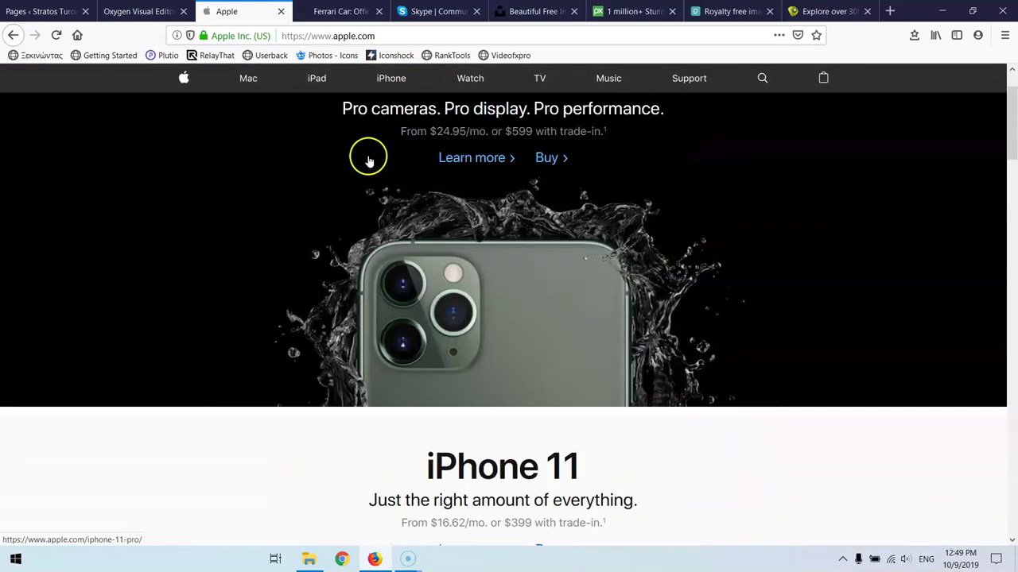
scroll(370, 163, "down", 4)
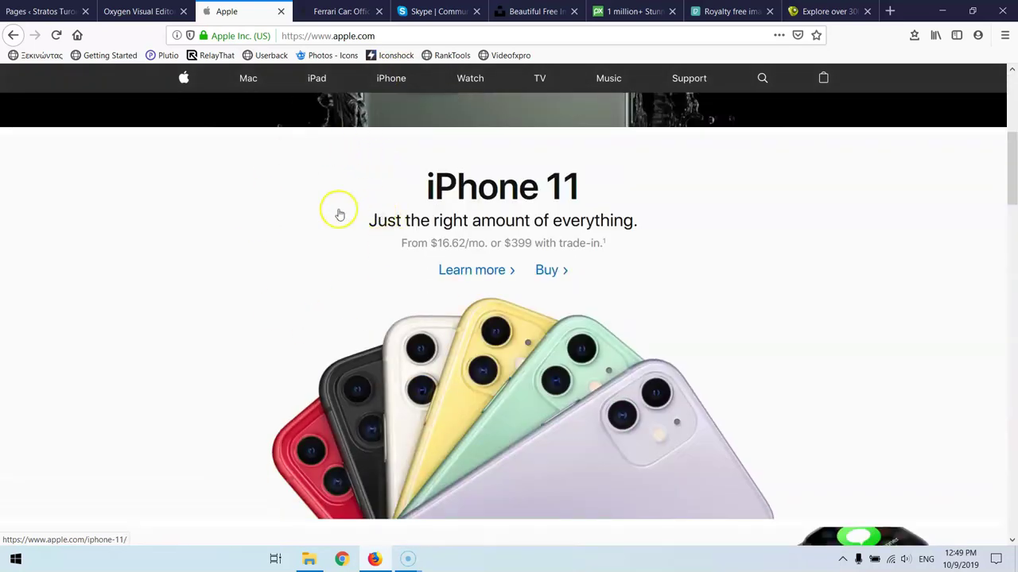
scroll(338, 211, "down", 2)
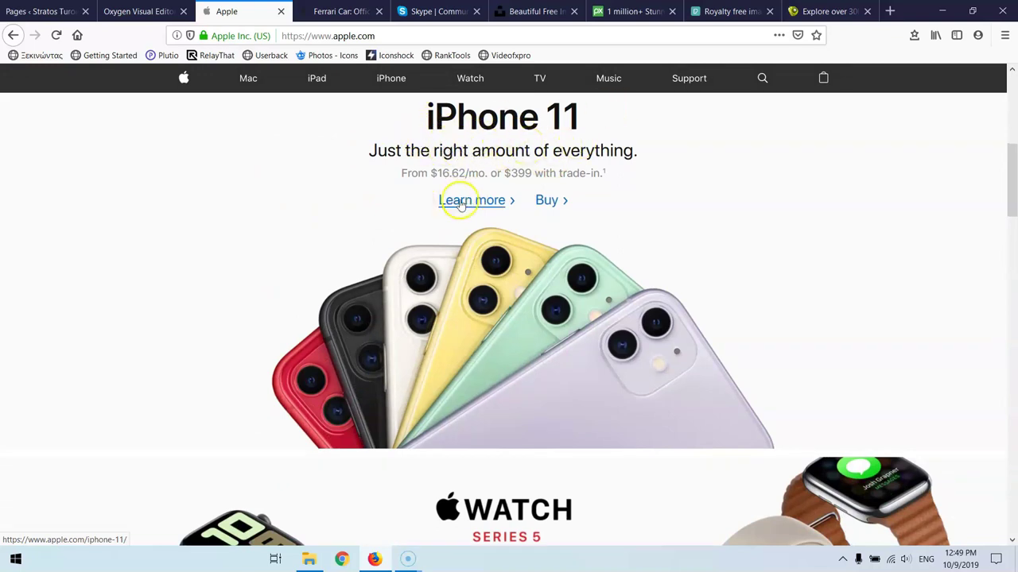
scroll(540, 239, "down", 4)
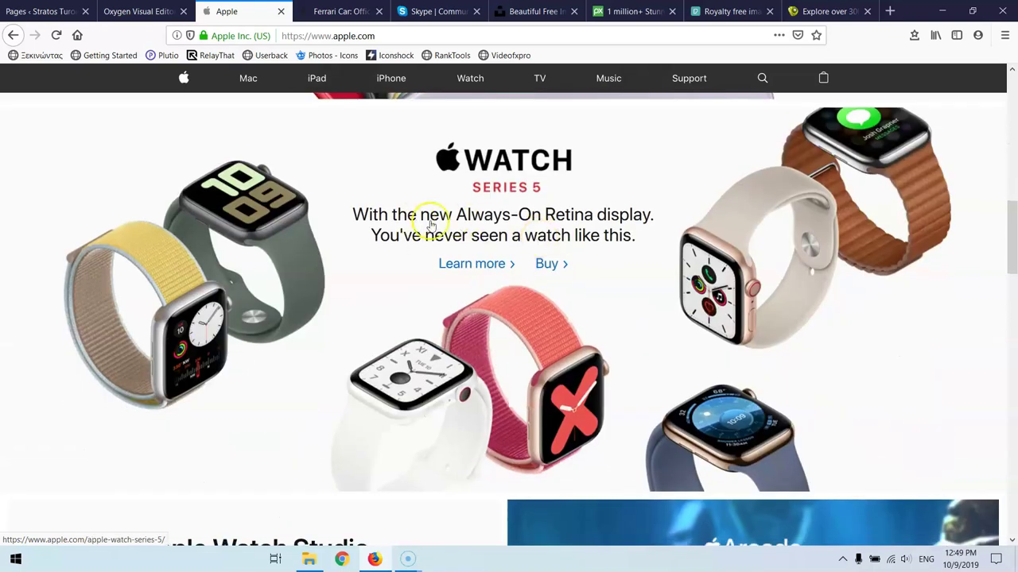
Look over the Ferrari homepage layout and open the Scuderia Ferrari page under Racing, Formula 1.
left_click(338, 11)
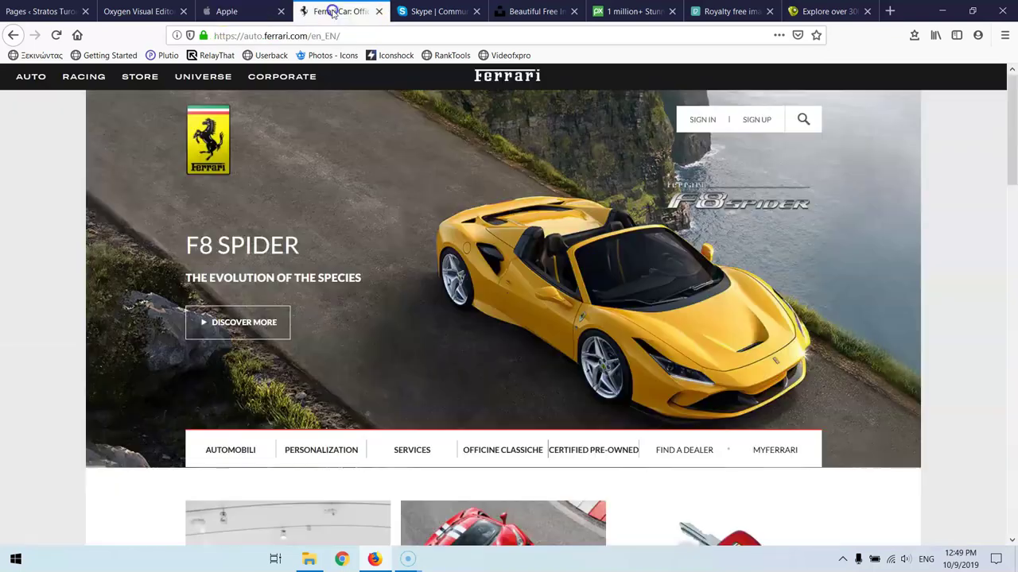
scroll(398, 234, "down", 4)
scroll(407, 225, "up", 6)
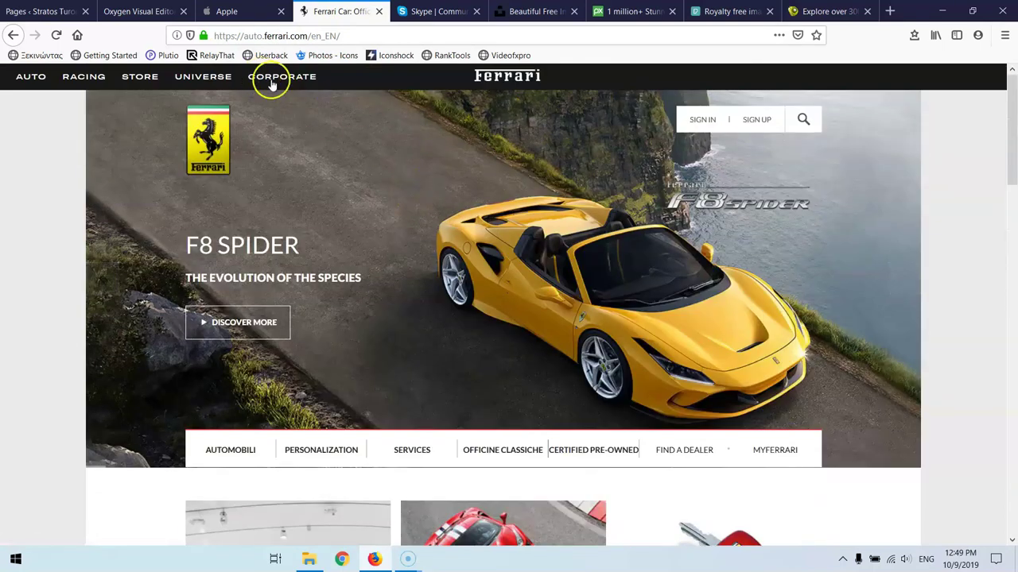
left_click(84, 76)
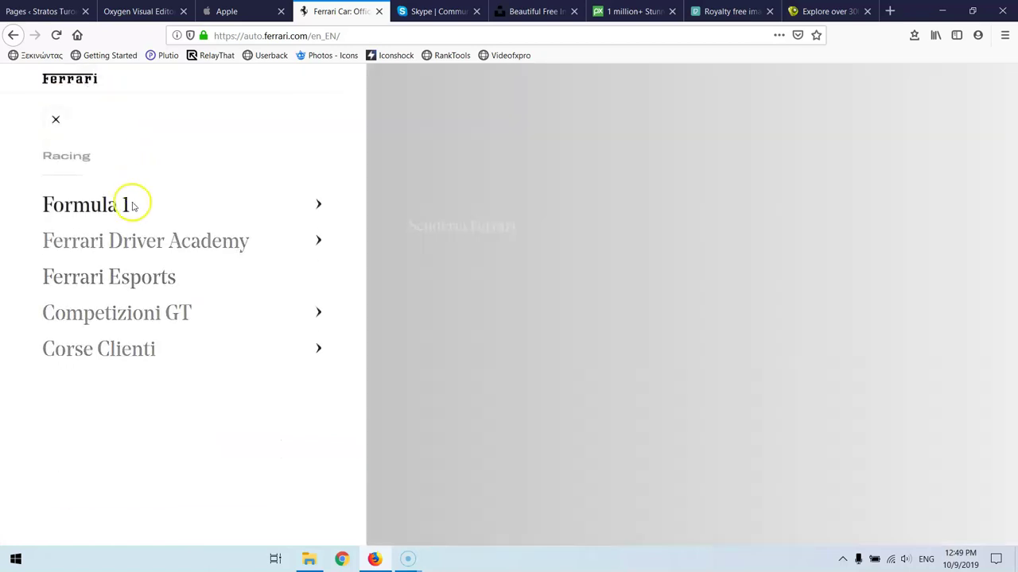
mouse_move(216, 209)
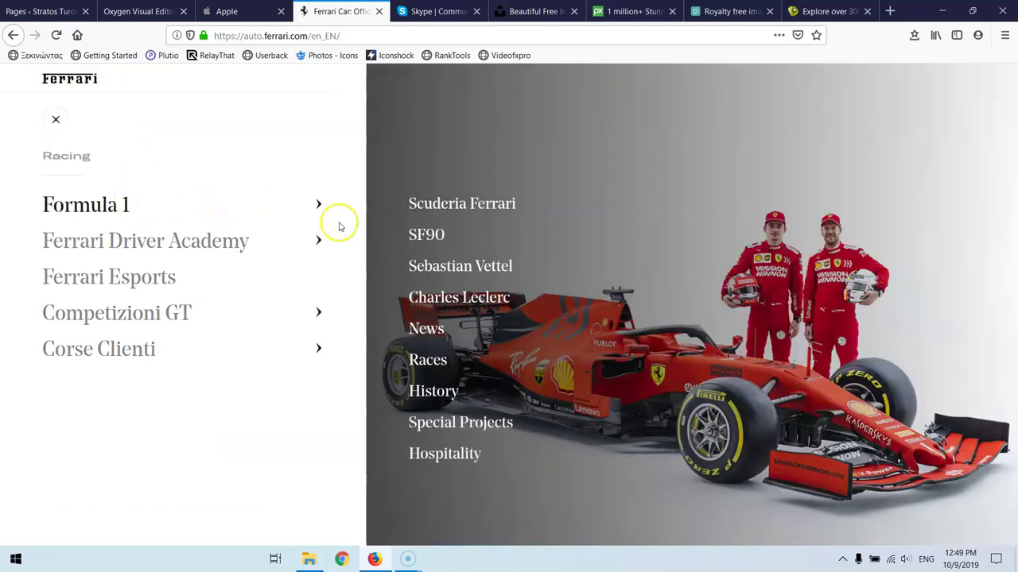
left_click(431, 203)
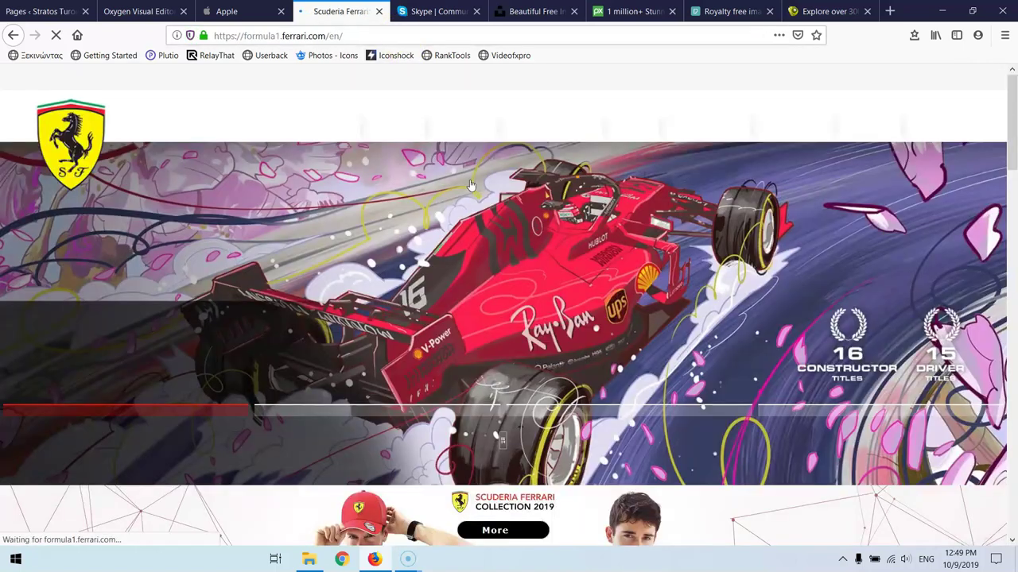
Examine the Scuderia Ferrari page's successive sections, from the news posts and What's Hot down to Races.
scroll(470, 185, "down", 5)
scroll(469, 184, "down", 10)
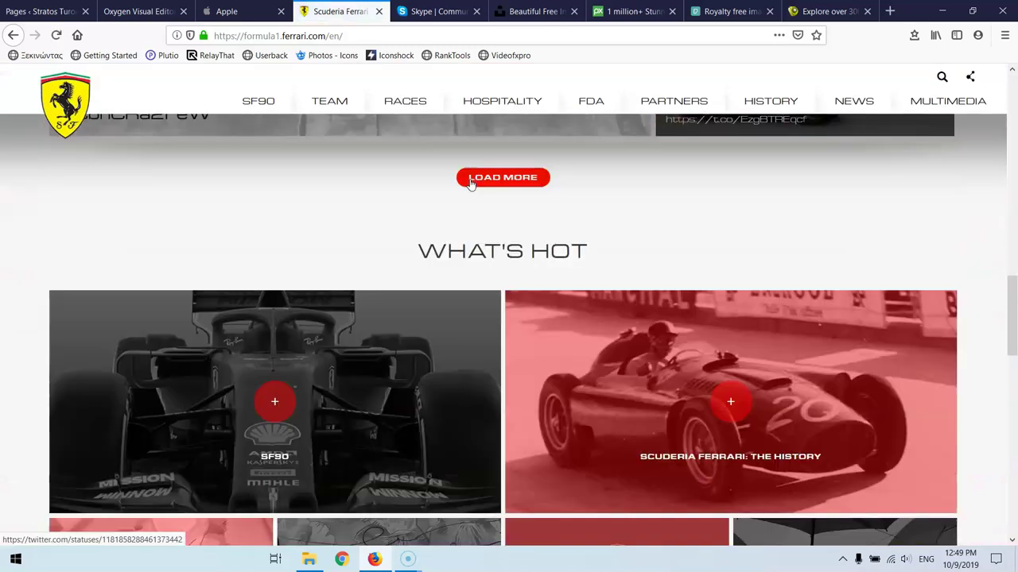
scroll(470, 185, "up", 5)
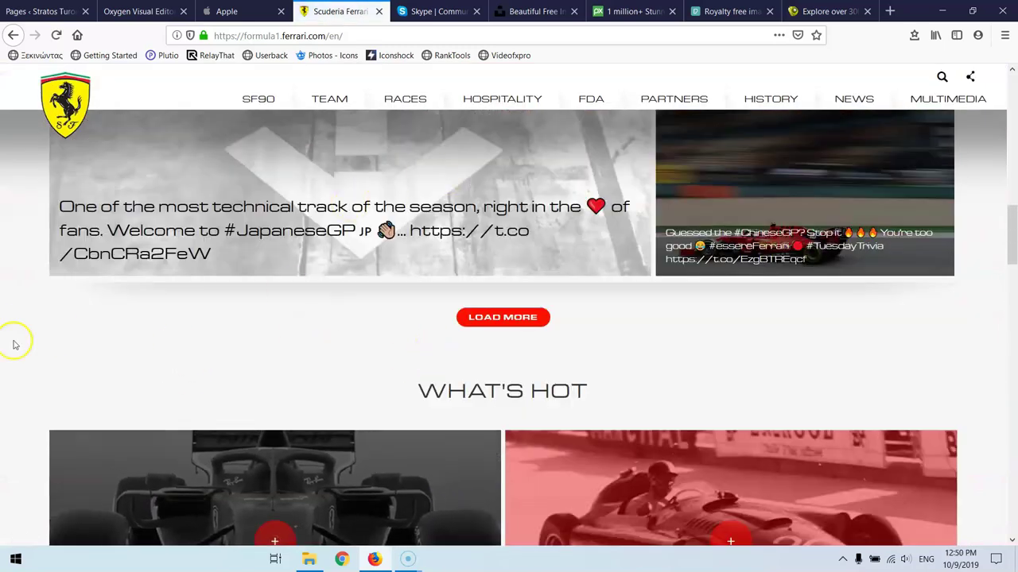
scroll(534, 363, "down", 7)
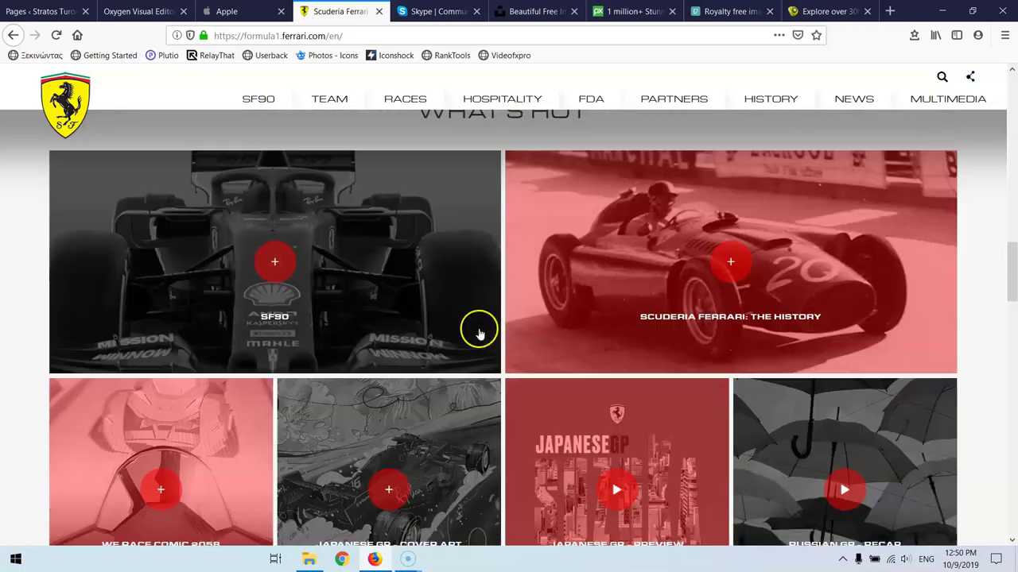
scroll(461, 264, "up", 3)
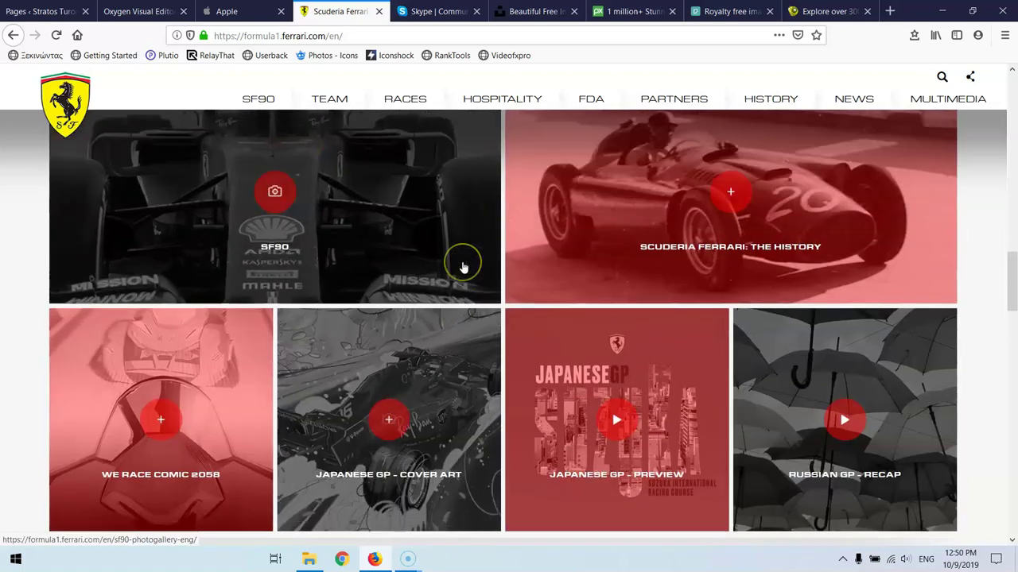
scroll(438, 245, "down", 7)
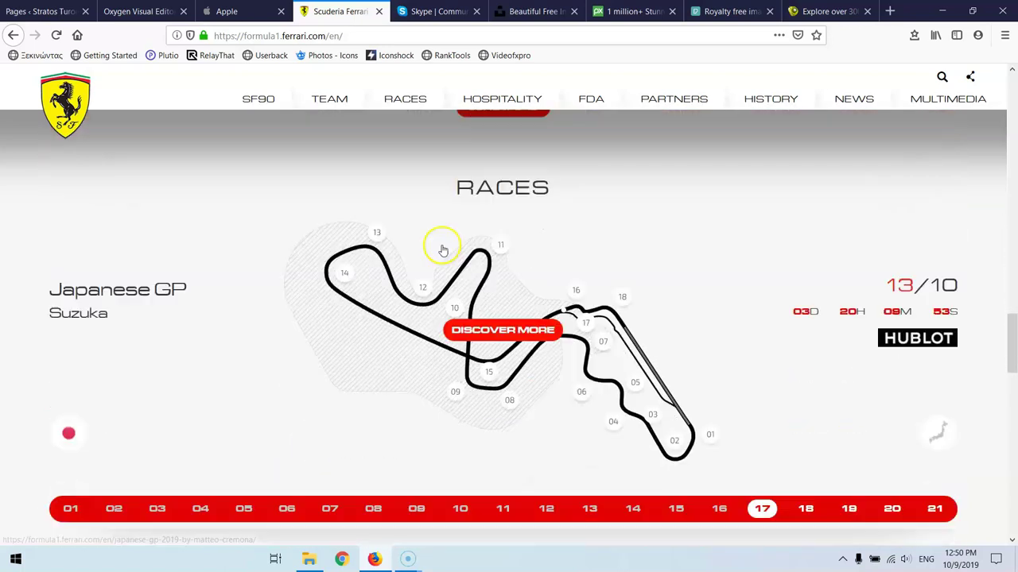
scroll(477, 271, "up", 2)
scroll(405, 268, "down", 4)
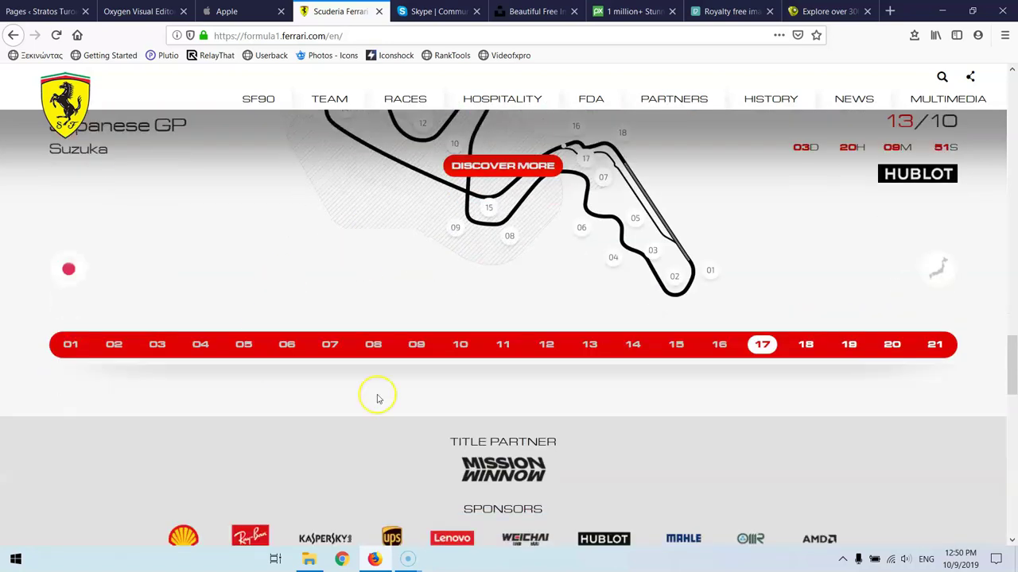
View races 13 and 09 in the Races section, and examine the sponsors and suppliers section below it.
left_click(590, 346)
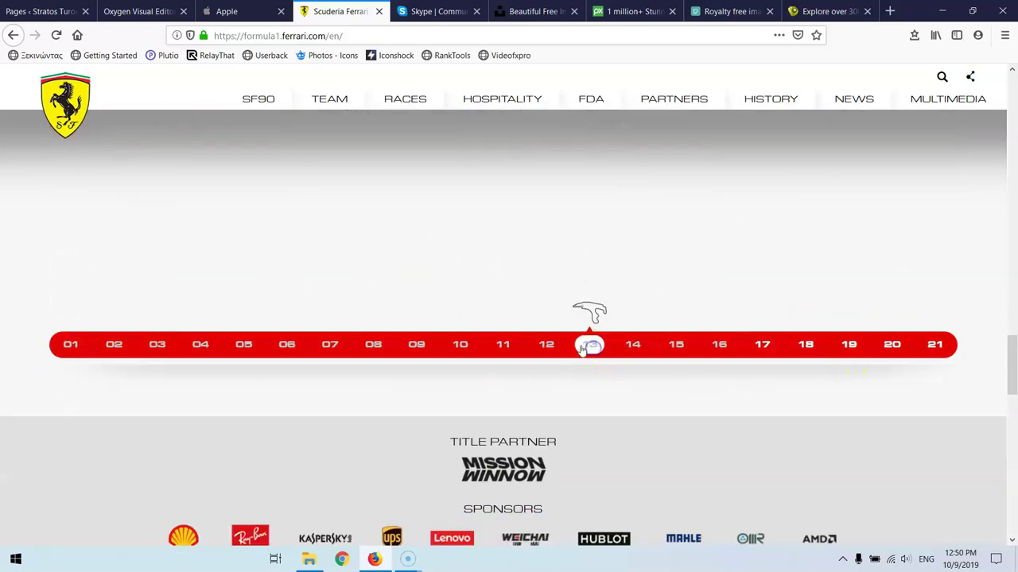
left_click(418, 345)
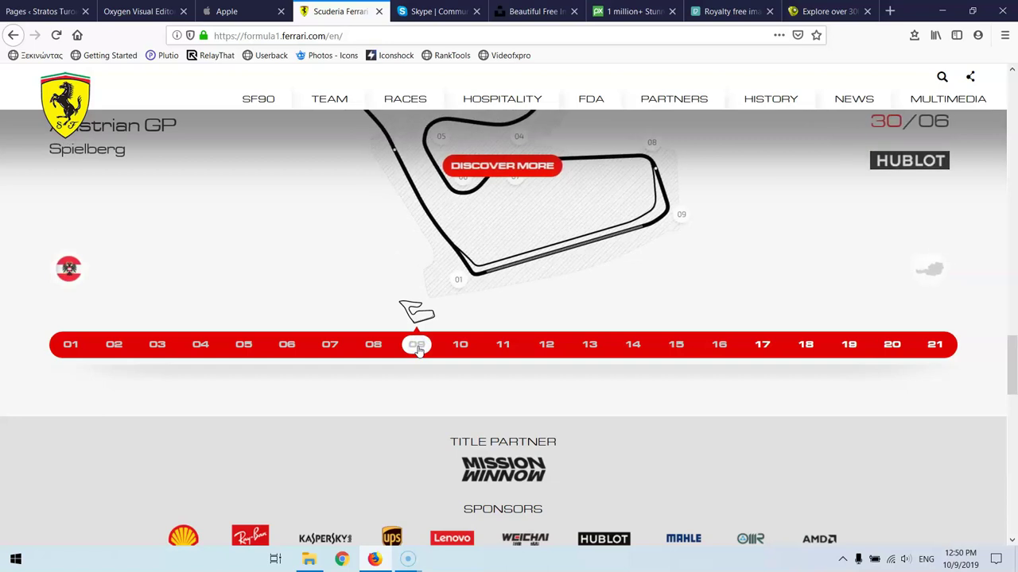
scroll(419, 350, "down", 3)
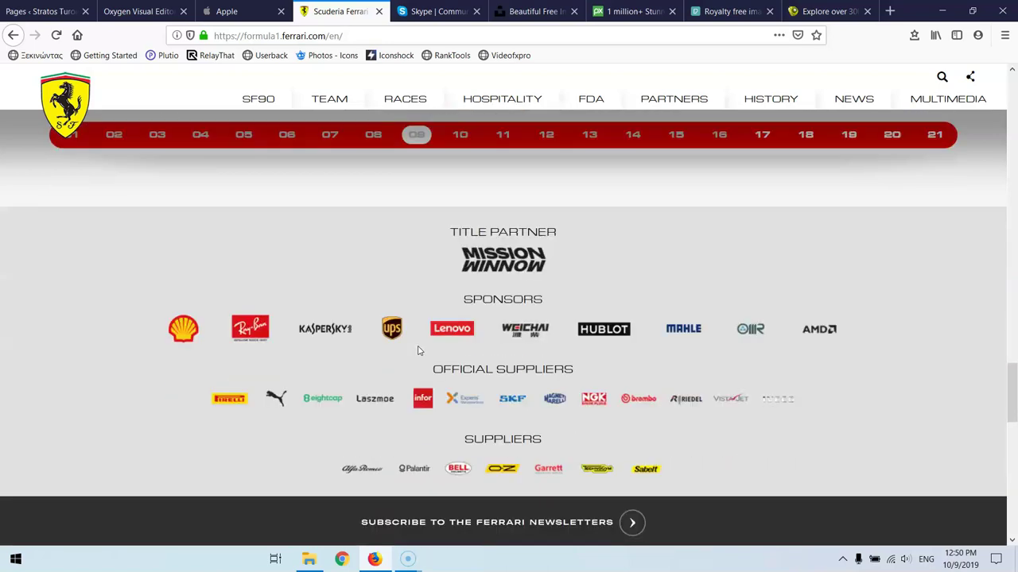
scroll(419, 350, "up", 1)
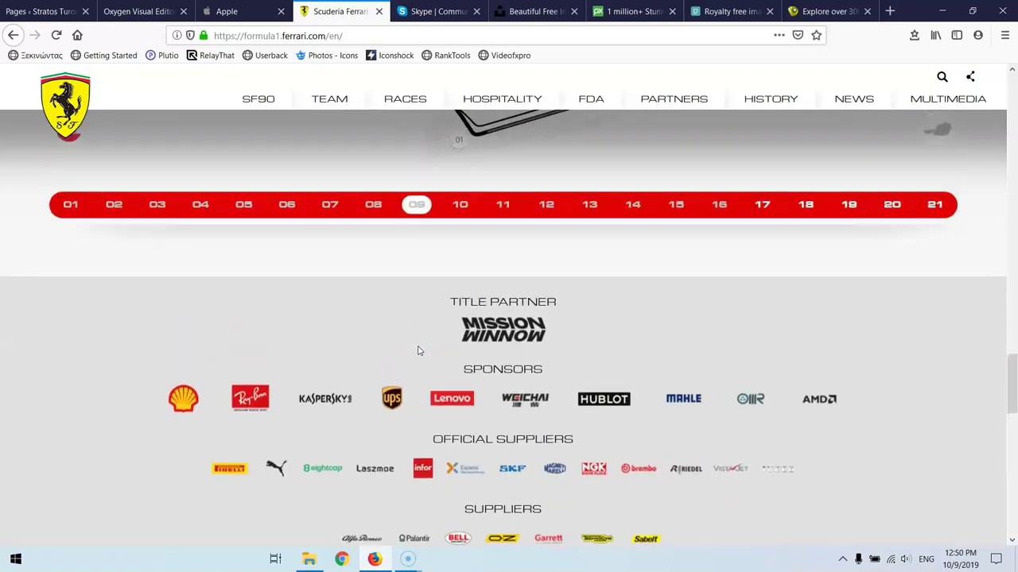
scroll(454, 413, "down", 5)
scroll(433, 318, "up", 4)
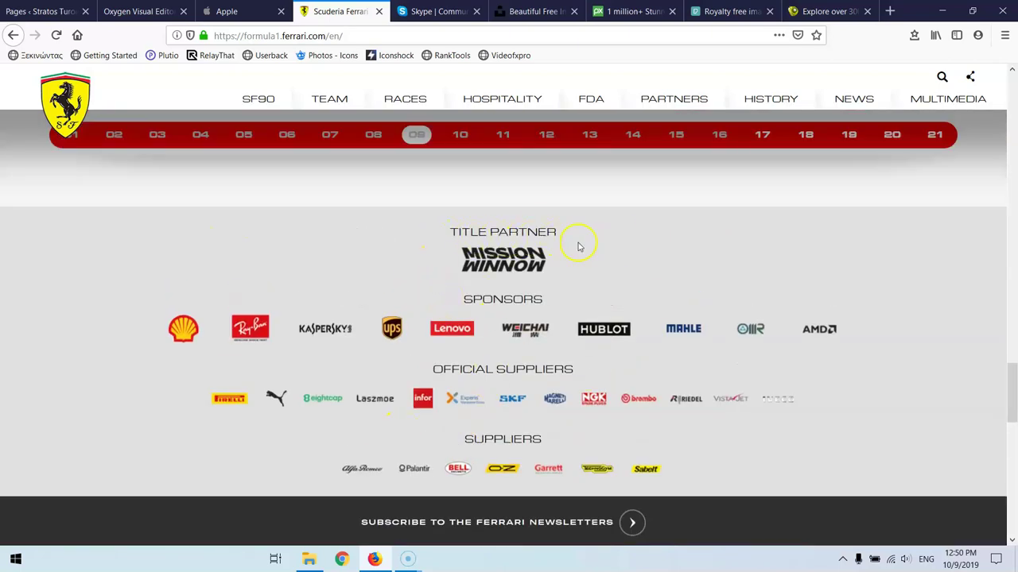
Return to the Home page in the Oxygen editor.
left_click(68, 11)
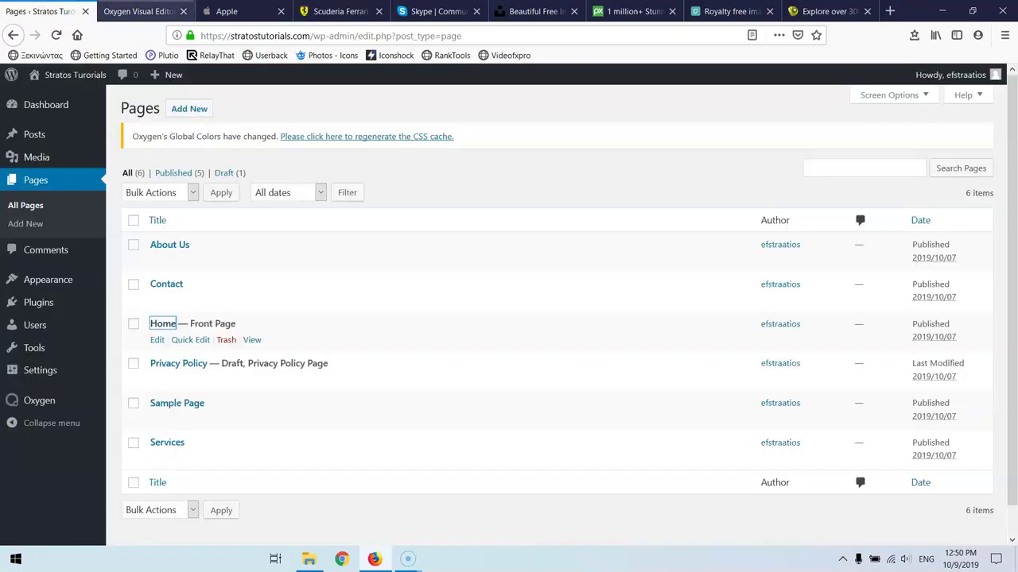
left_click(146, 6)
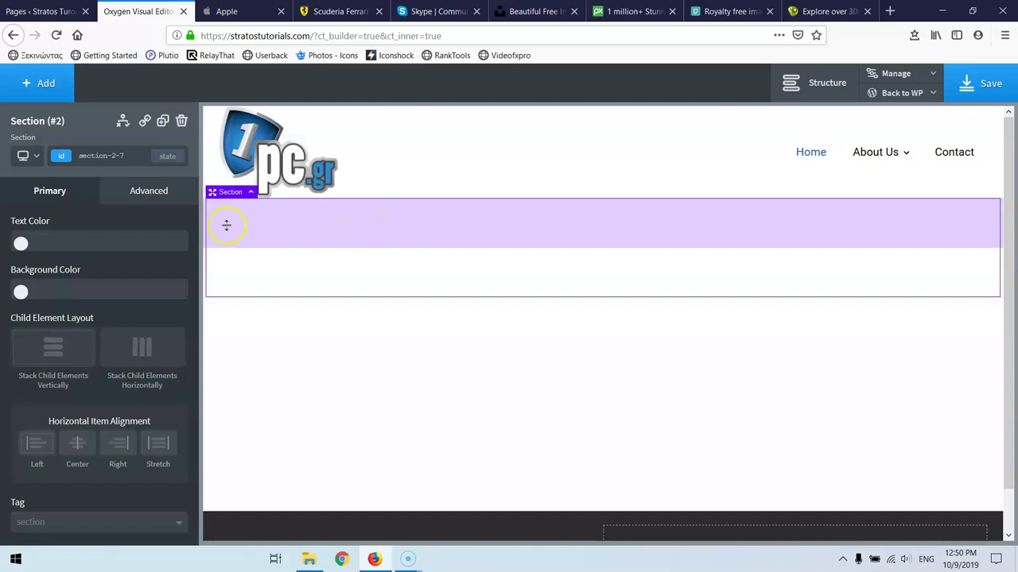
Open the media library for choosing the empty section's background image.
left_click(138, 195)
left_click(90, 231)
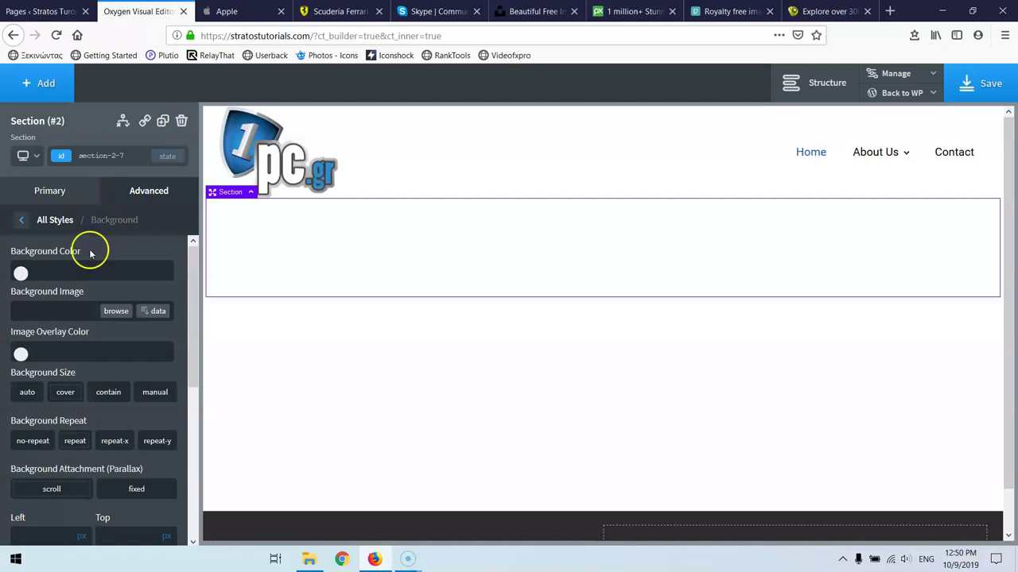
left_click(117, 311)
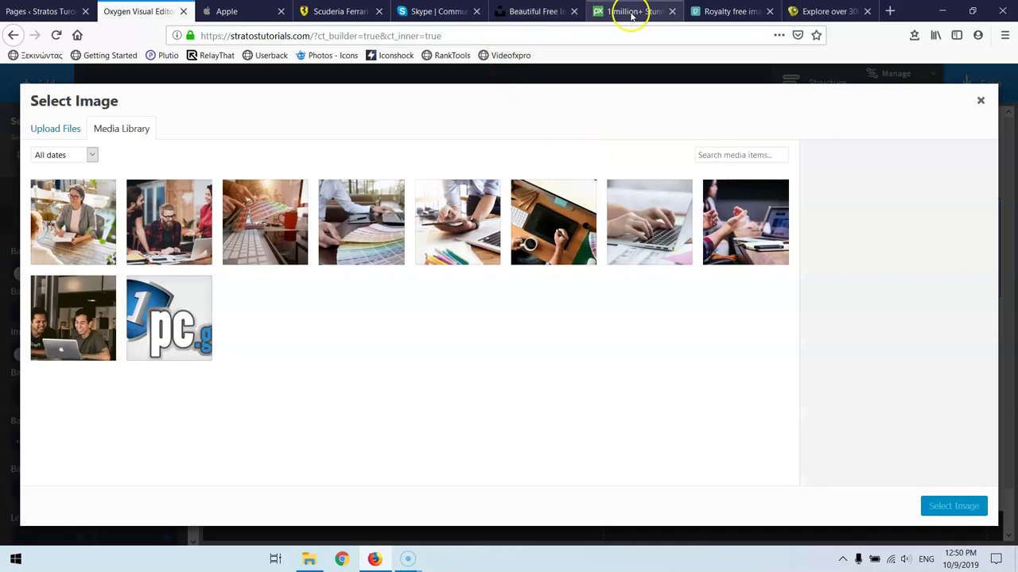
Look over free stock photo sites, including Unsplash, Pixabay and FreeImages, and return to the image selection in the Oxygen editor.
left_click(531, 14)
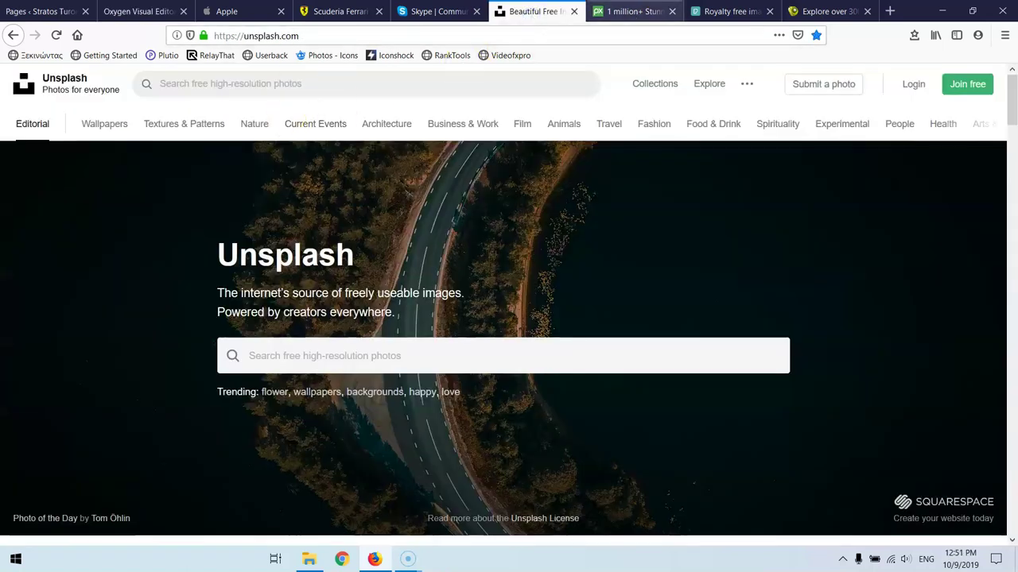
left_click(642, 12)
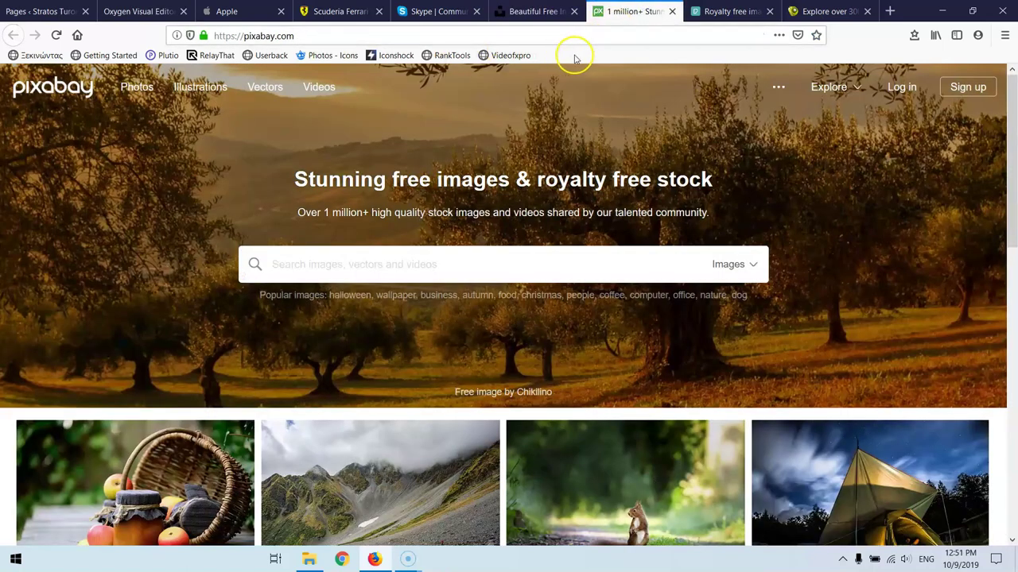
left_click(735, 11)
left_click(829, 15)
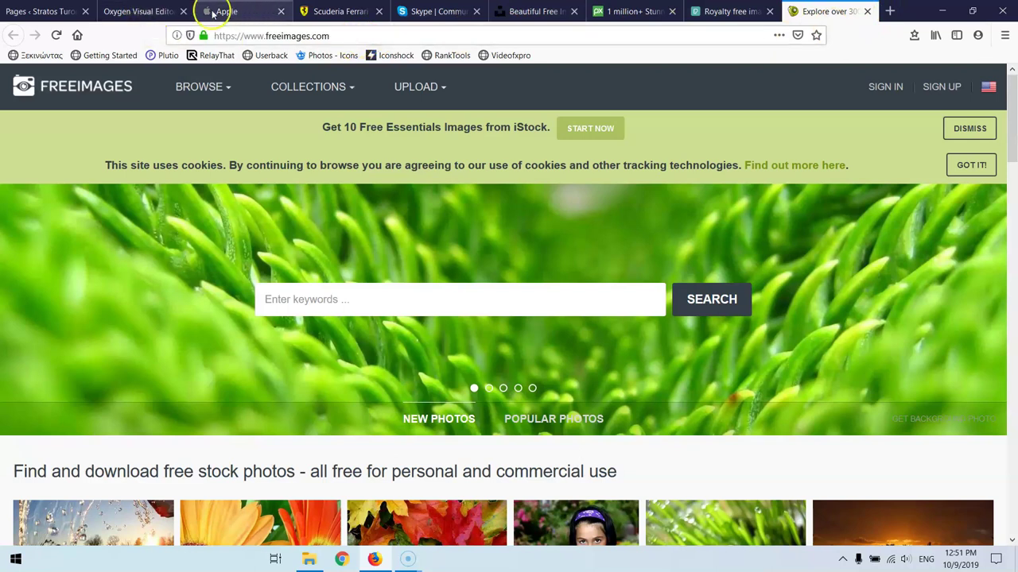
left_click(137, 11)
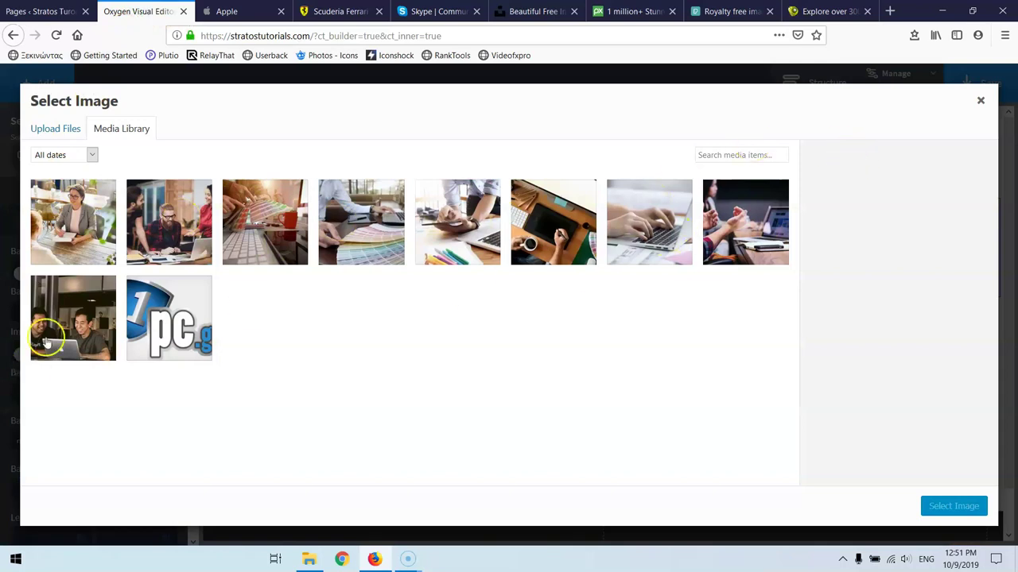
Examine the file name, alt text and title of stratos-tutorials.jpg in the media library, and close the image selection.
left_click(73, 315)
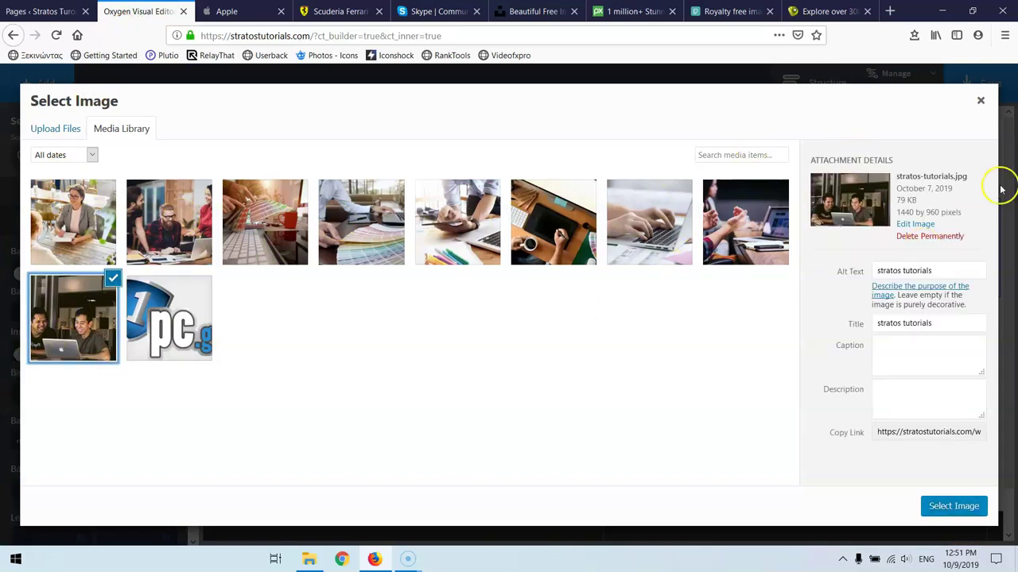
left_click_drag(896, 177, 965, 183)
left_click(964, 181)
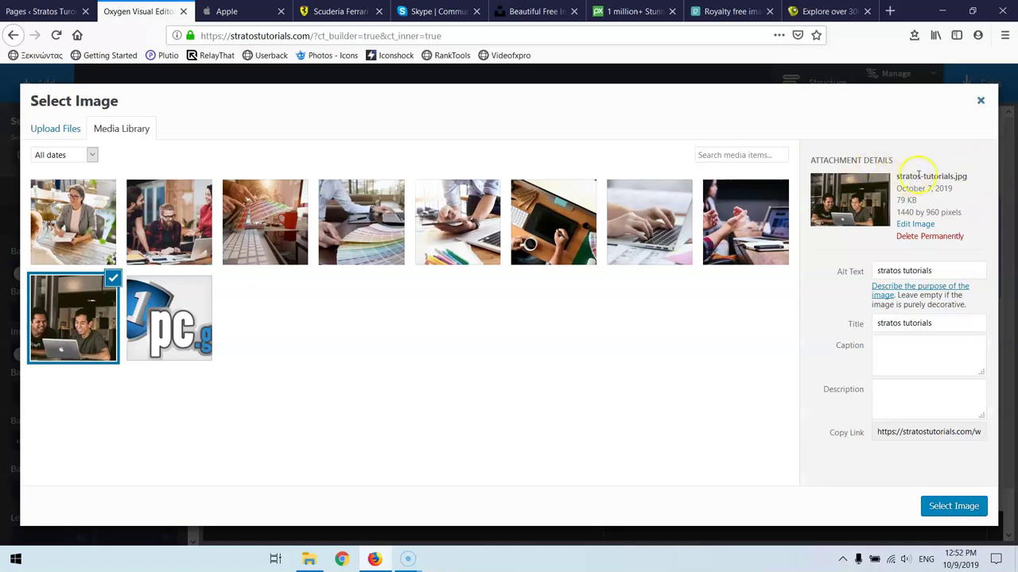
double_click(881, 323)
left_click(893, 271)
mouse_move(876, 272)
left_mouse_down()
mouse_move(940, 279)
mouse_move(865, 271)
left_mouse_up()
left_click(932, 271)
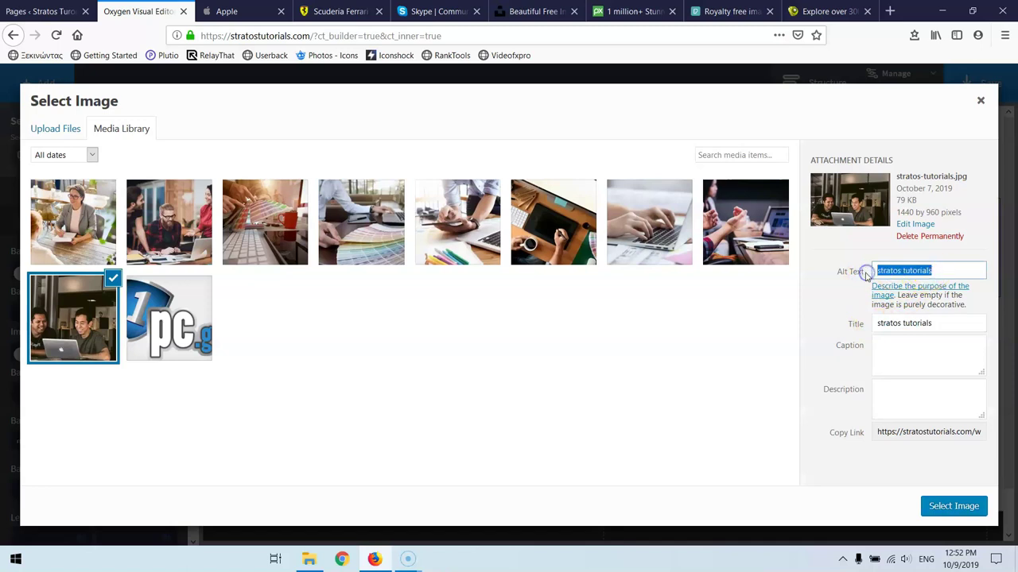
left_click(927, 323)
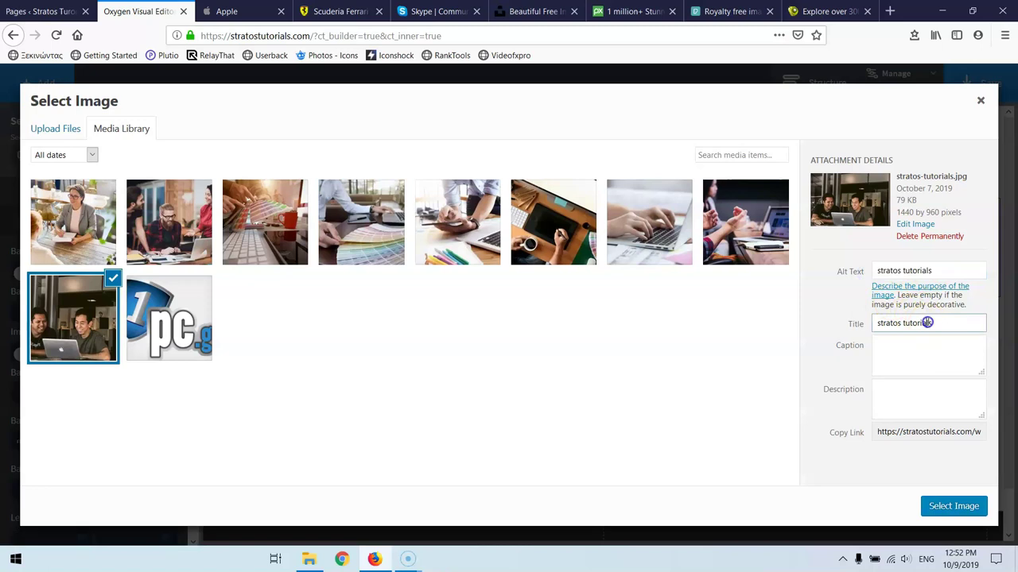
left_click(980, 103)
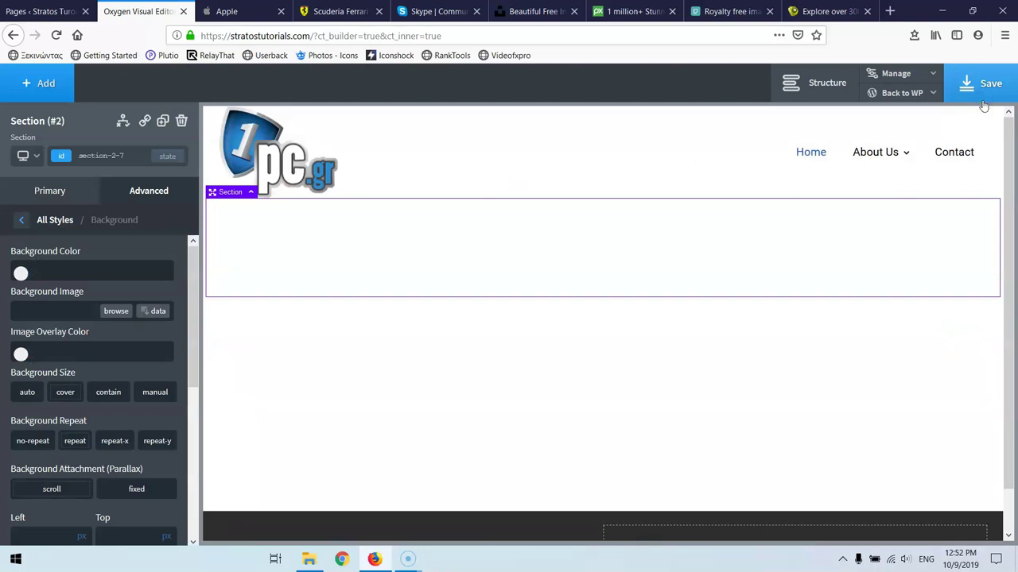
Set stratos-tutorials.jpg from the media library as the section's background image.
left_click(118, 311)
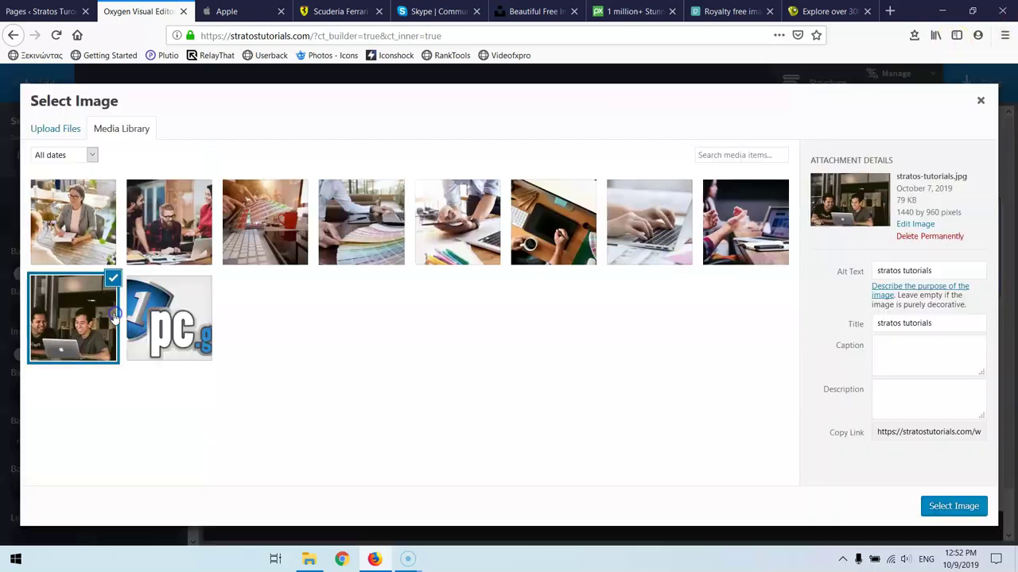
left_click(80, 350)
left_click(54, 331)
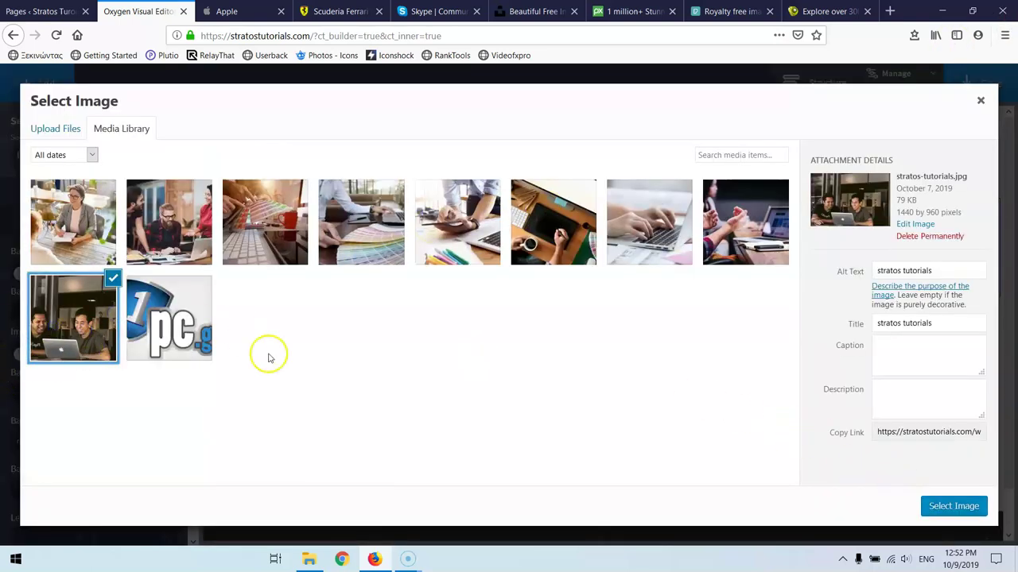
left_click(955, 507)
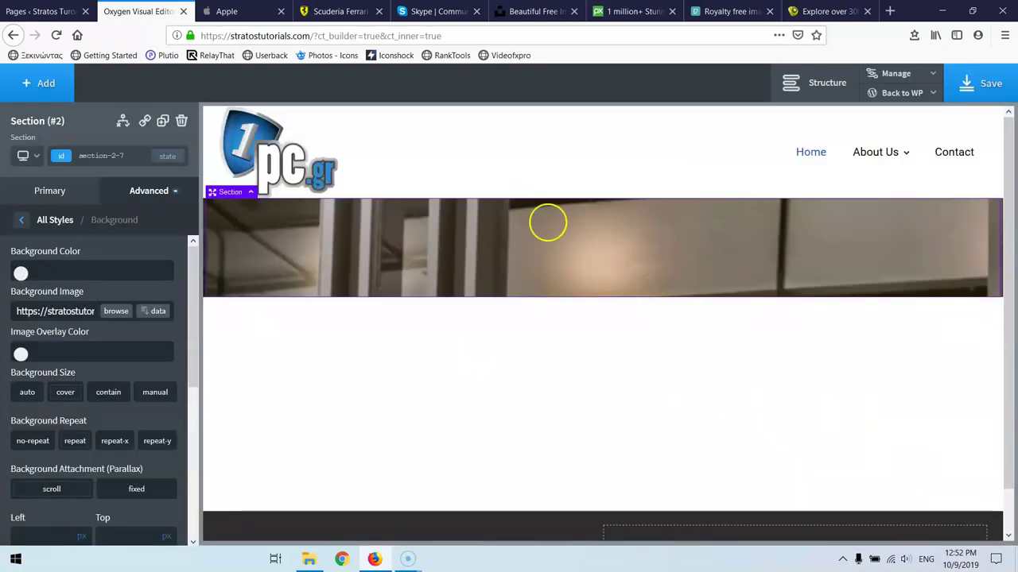
Add a heading with a text block below it to the section.
left_click(36, 83)
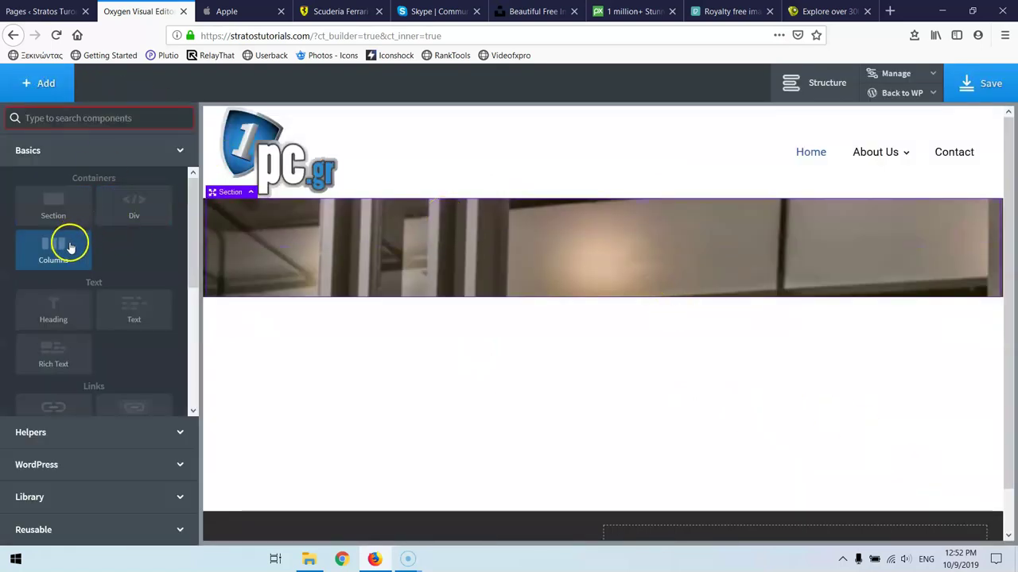
left_click(62, 315)
left_click(19, 87)
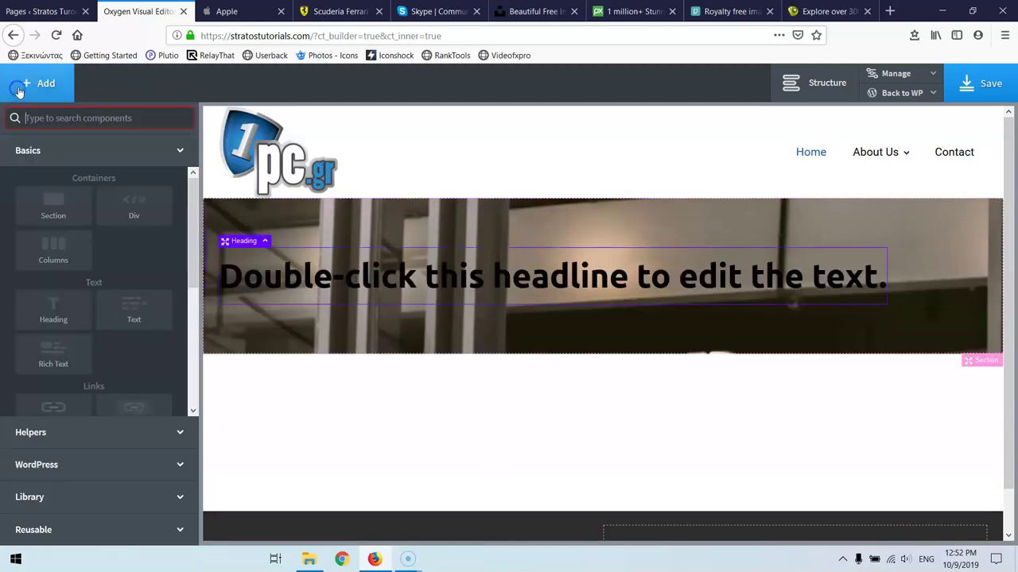
left_click(148, 325)
Add a button below the text block in the section.
left_click(36, 82)
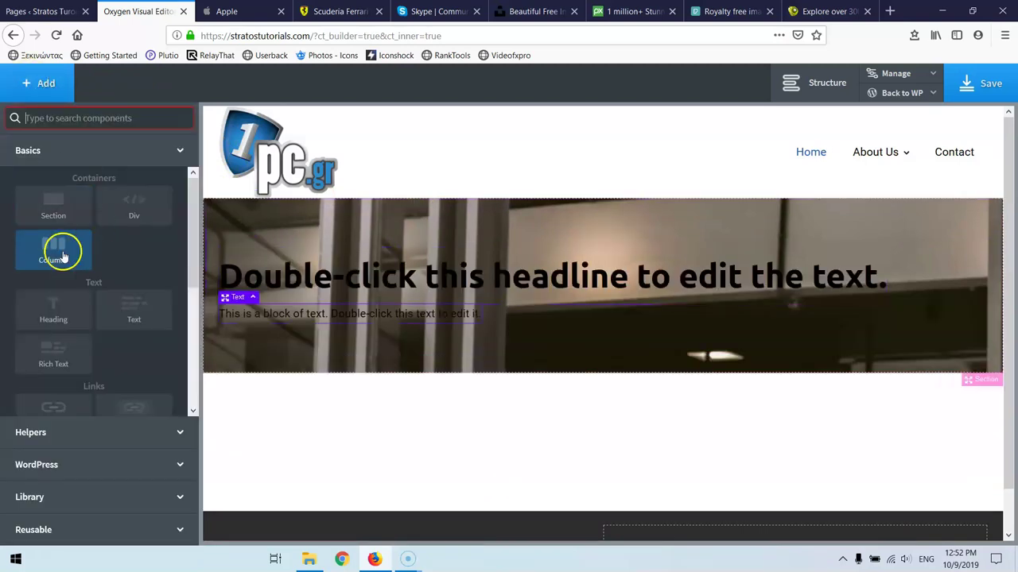
scroll(63, 254, "down", 4)
left_click(69, 325)
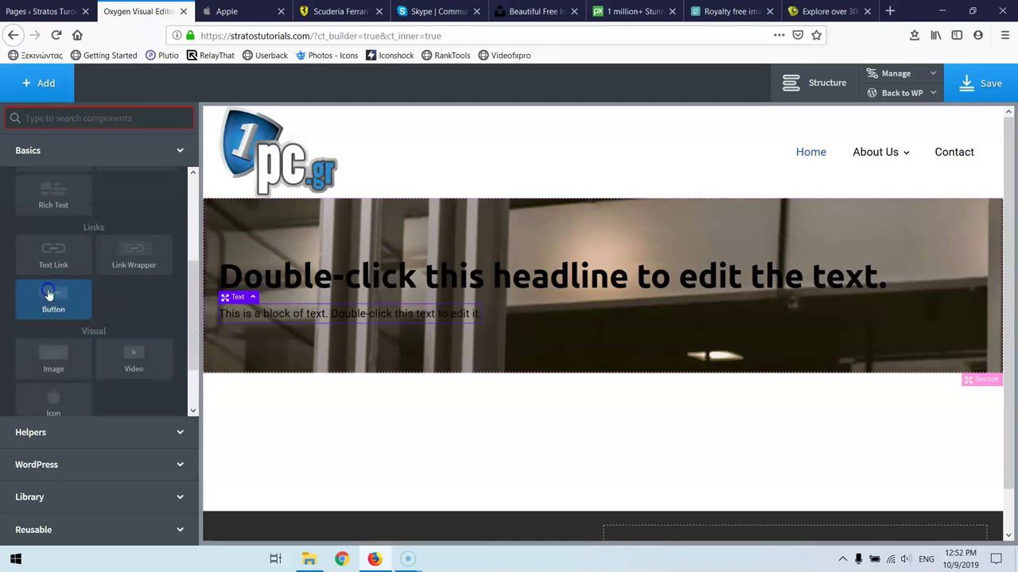
Replace the heading's placeholder text with "Wordpress Tutorials".
double_click(549, 270)
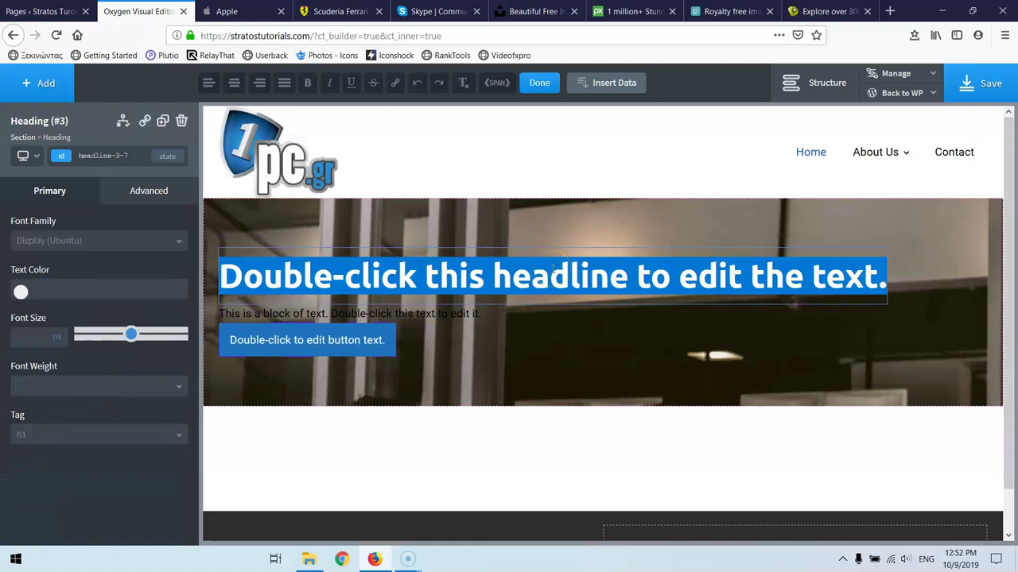
type("Wor")
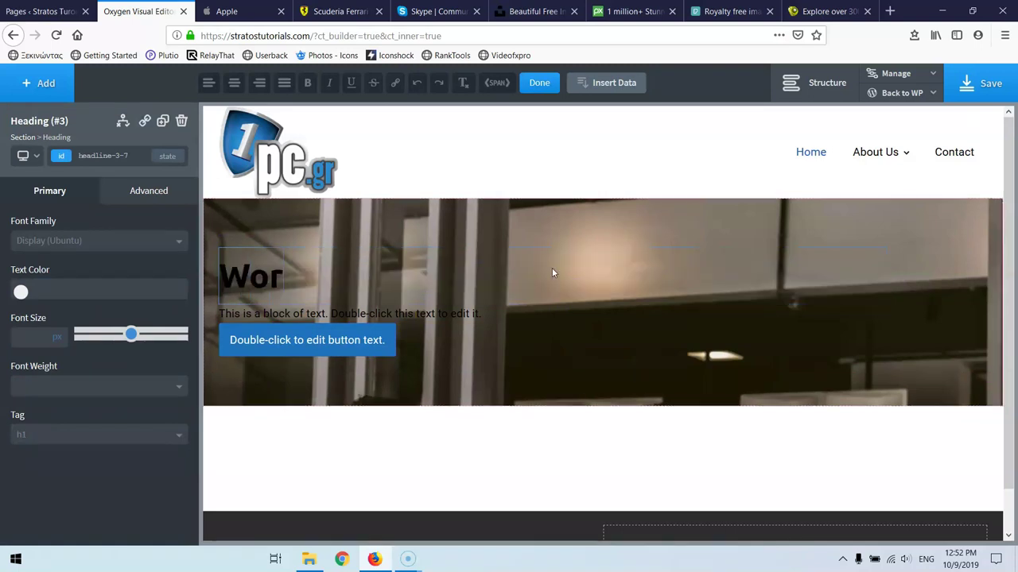
type("dpress Tutorials")
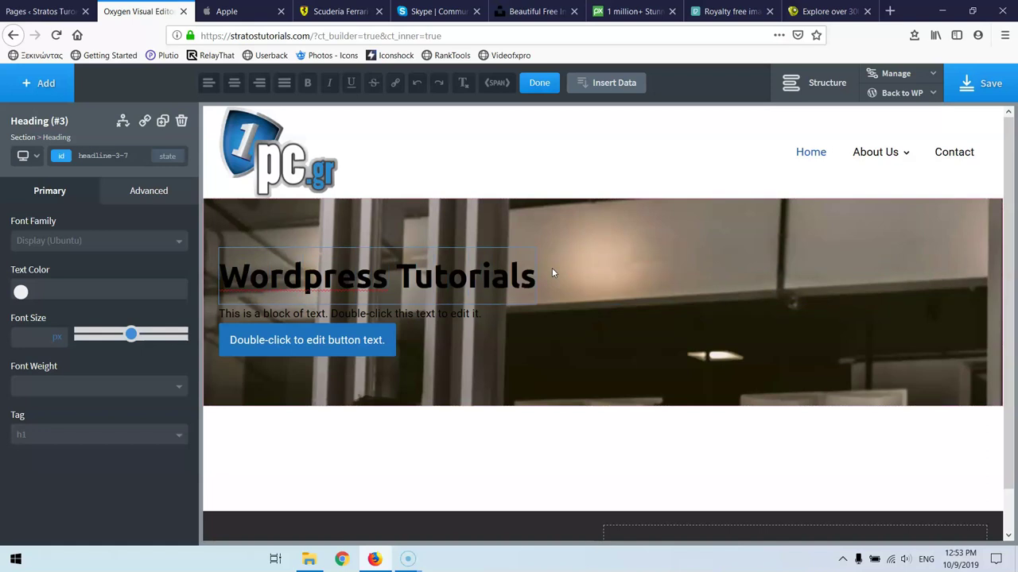
Replace the text block's placeholder with "W will help you become better in wordpress".
double_click(421, 314)
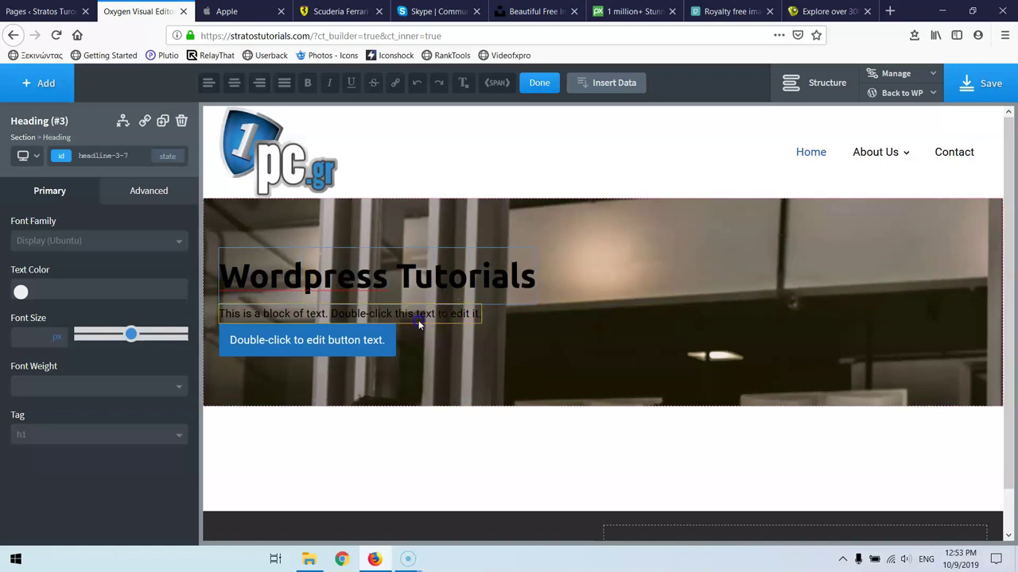
double_click(419, 314)
triple_click(419, 314)
double_click(419, 314)
triple_click(419, 314)
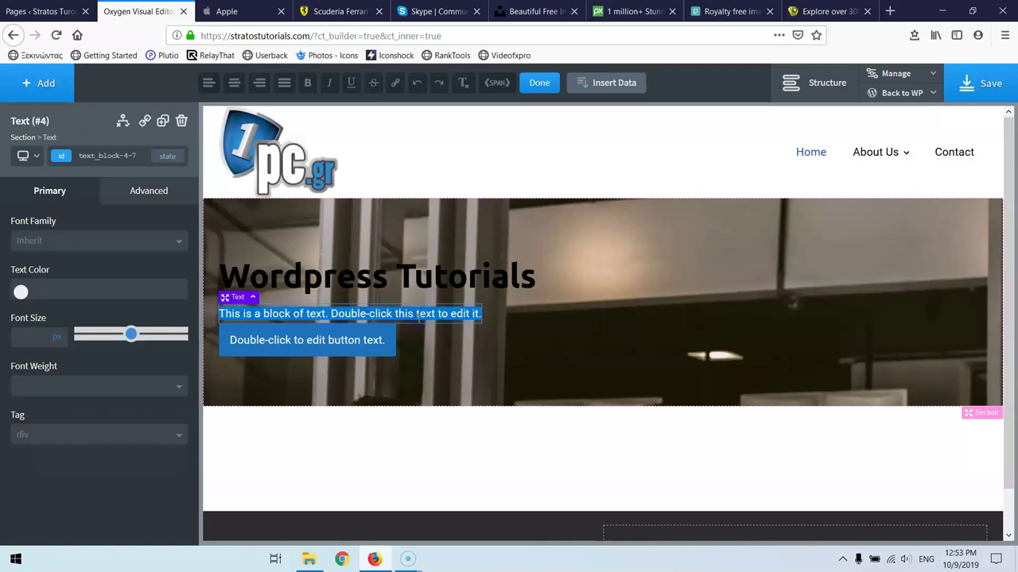
type("W w")
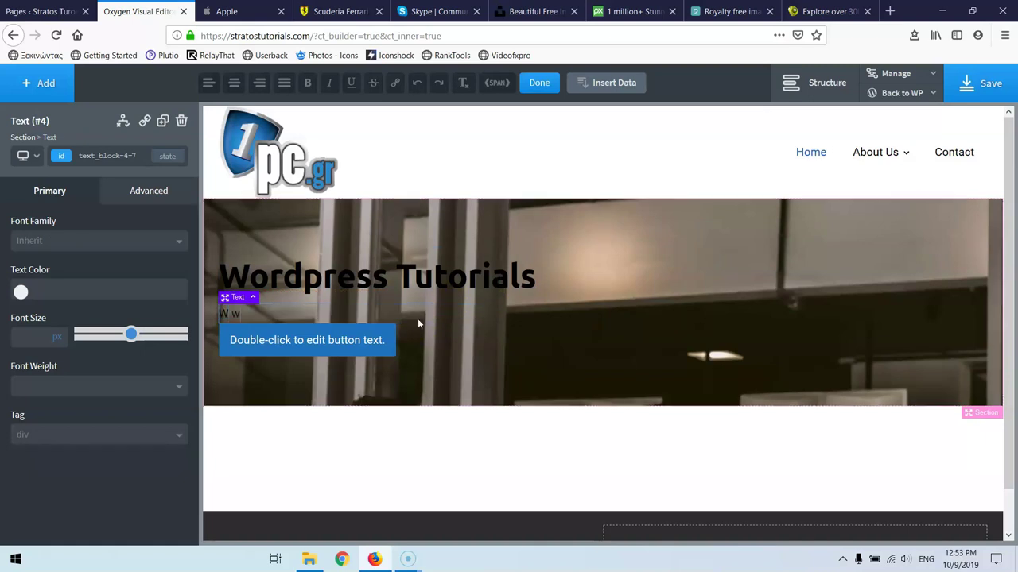
type("ill help you become better")
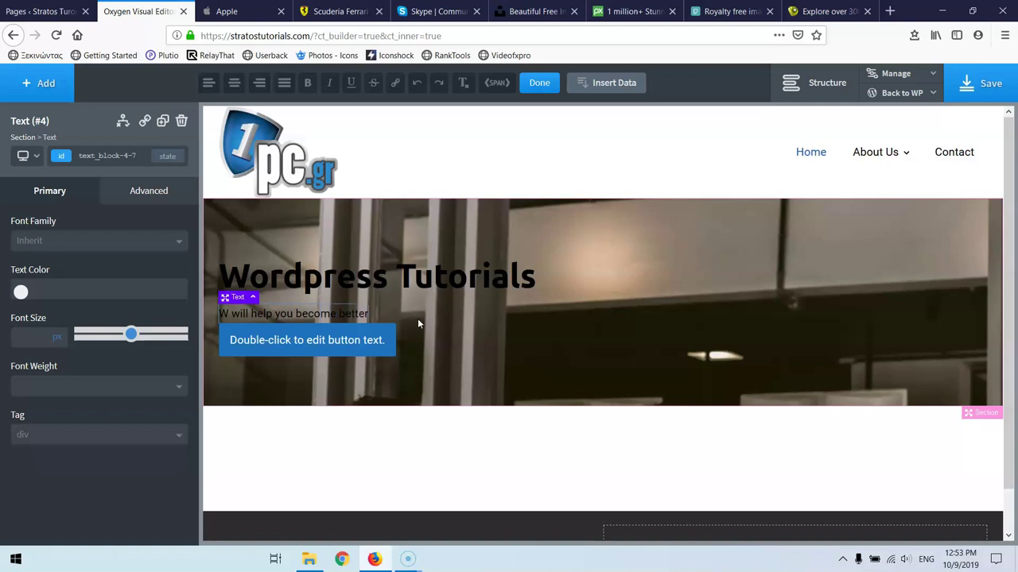
type(" in wordpress")
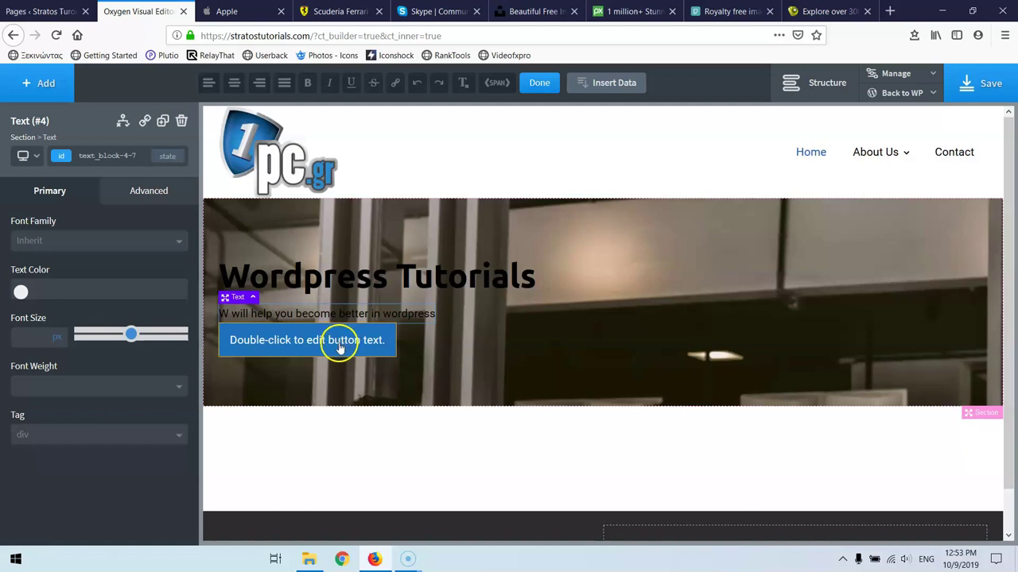
Change the button's label to "Go to videos".
double_click(310, 342)
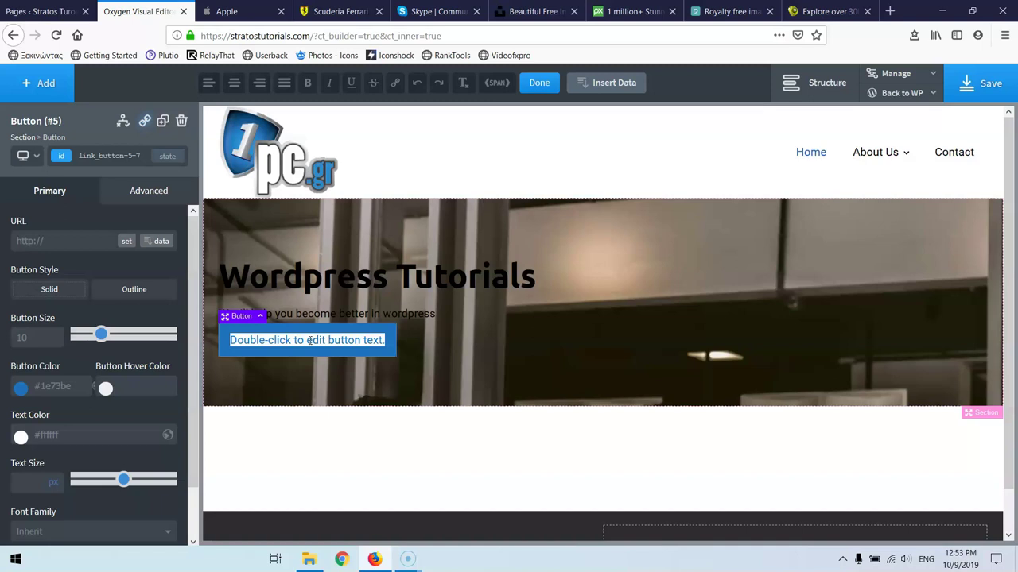
type("Got th")
key("BackSpace")
key("BackSpace")
key("BackSpace")
key("BackSpace")
type("to videos")
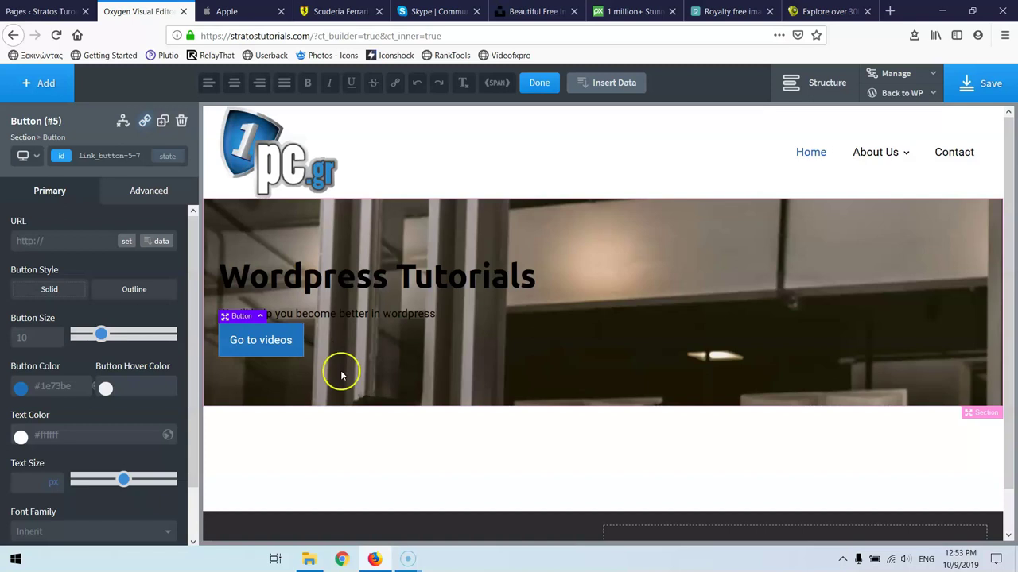
Stack the section's child elements vertically and align them horizontally to the center.
left_click(648, 273)
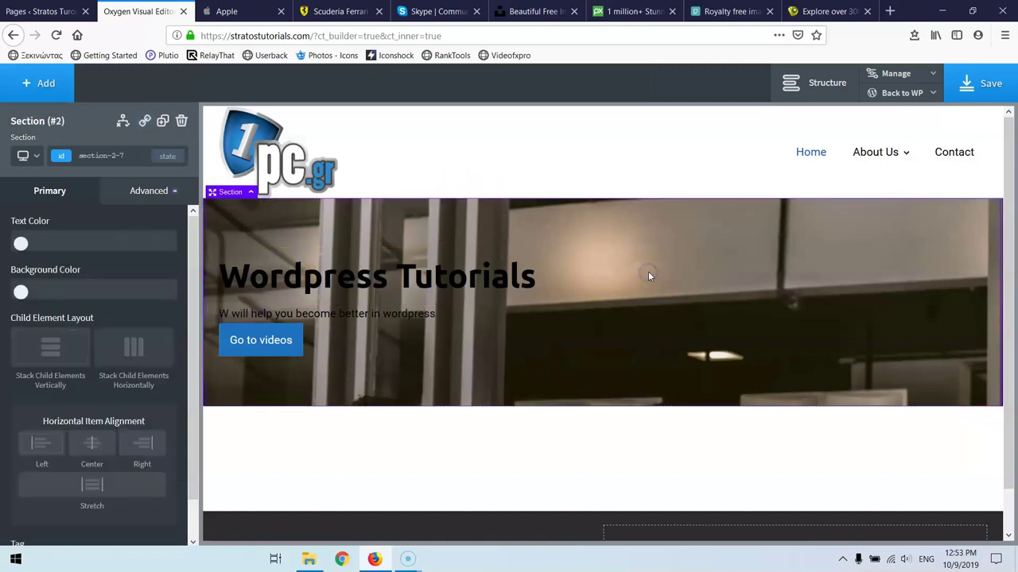
left_click(50, 350)
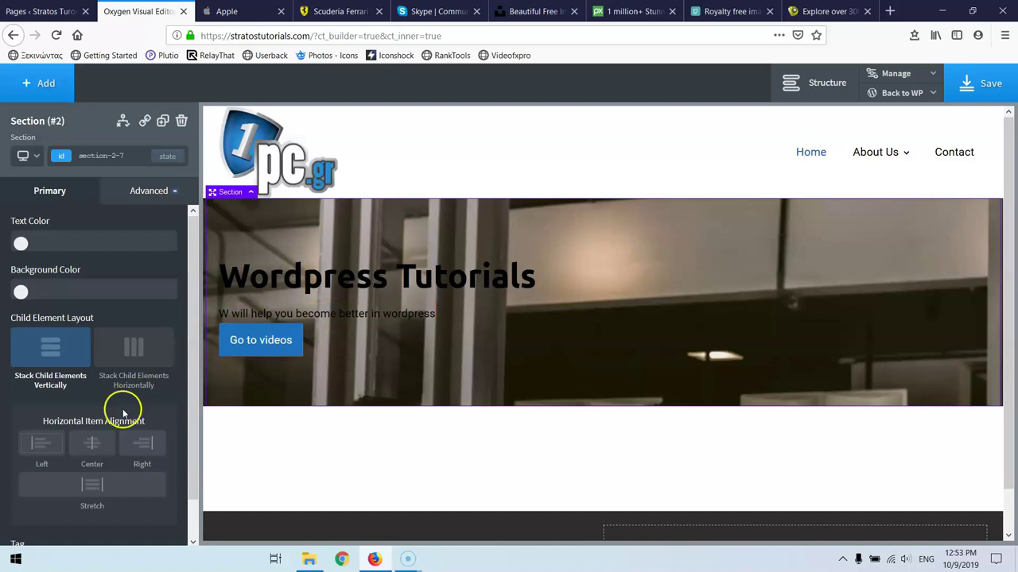
left_click(92, 444)
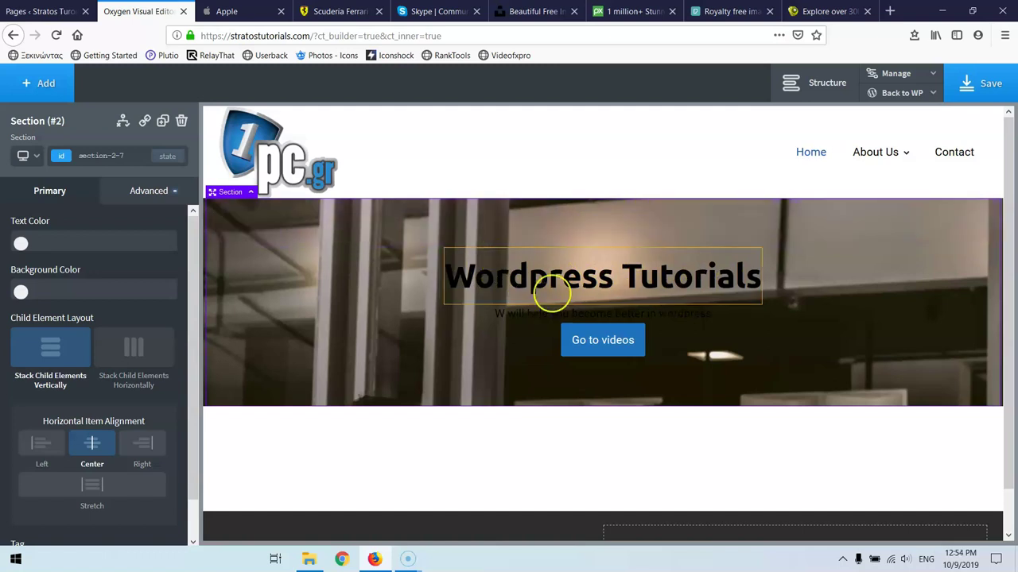
Set the "Wordpress Tutorials" heading's line height to 1 in its typography settings, and reselect the heading.
left_click(552, 284)
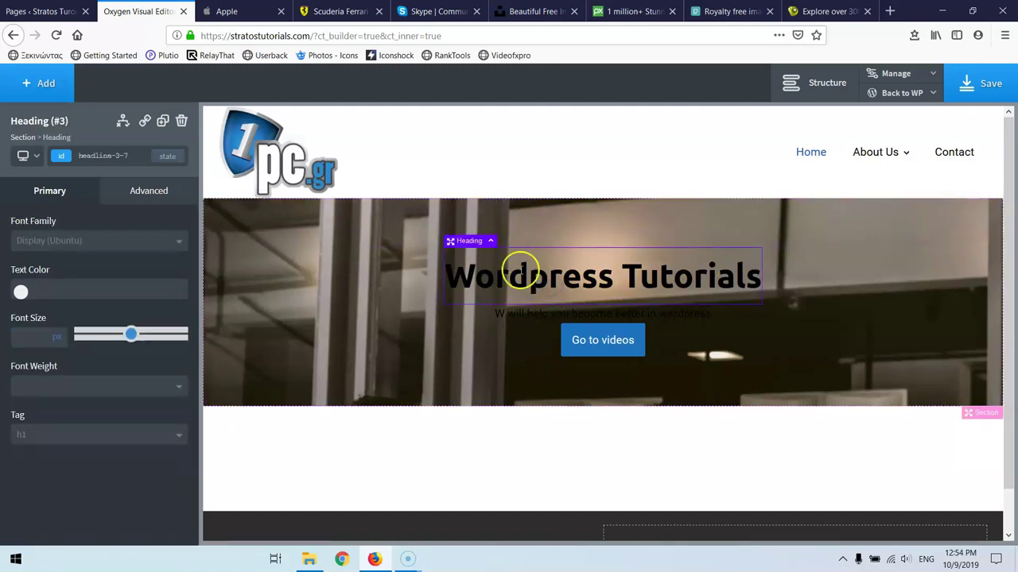
left_click(139, 192)
left_click(94, 341)
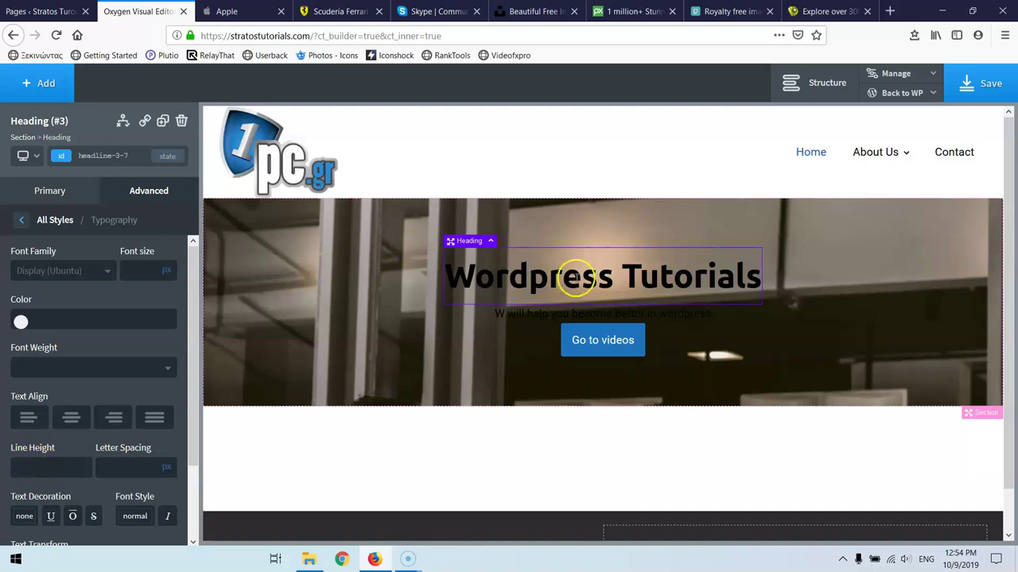
left_click(68, 467)
type("1")
left_click(334, 326)
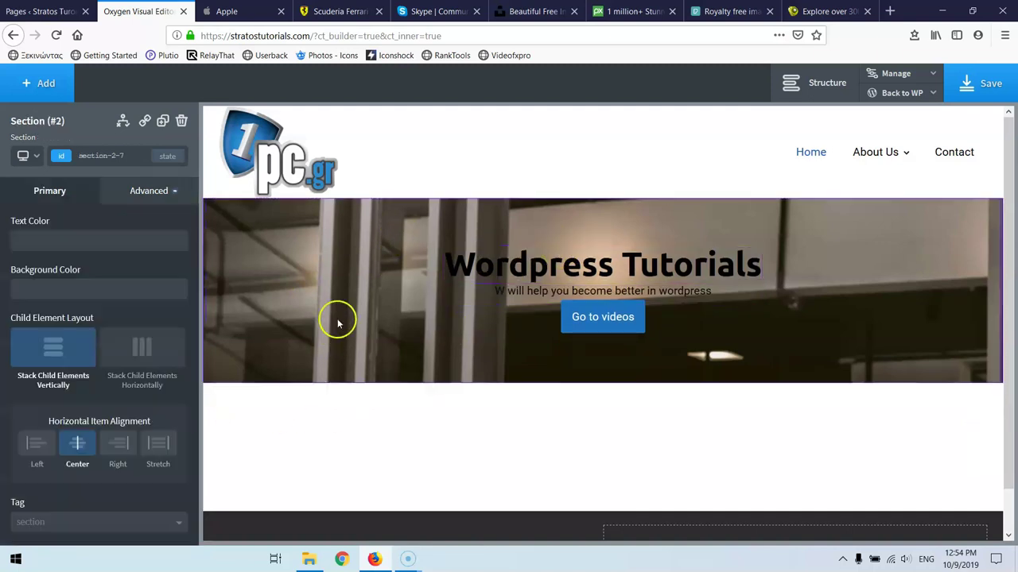
left_click(463, 269)
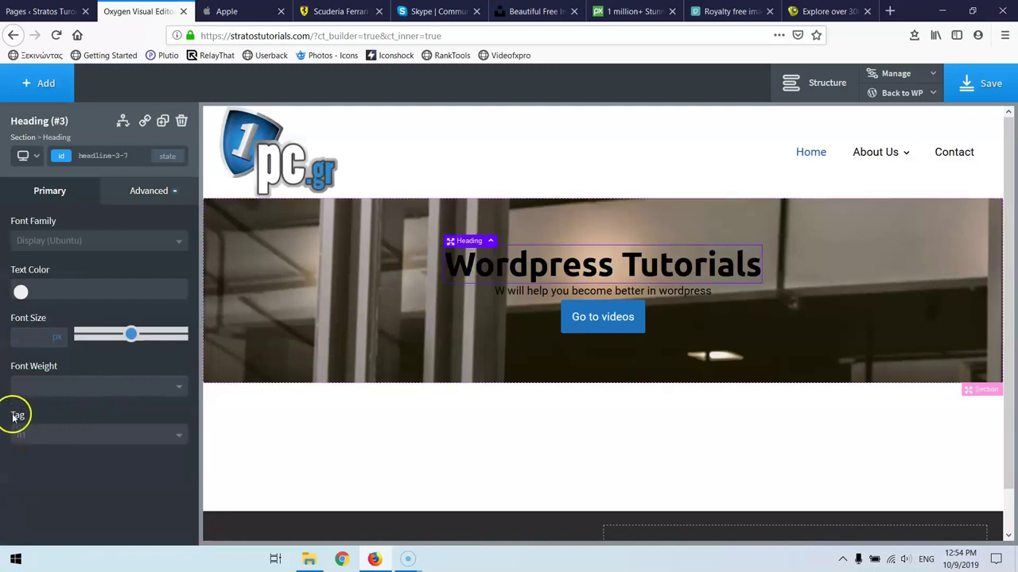
Examine the available tag options for the "Wordpress Tutorials" heading.
left_click(34, 440)
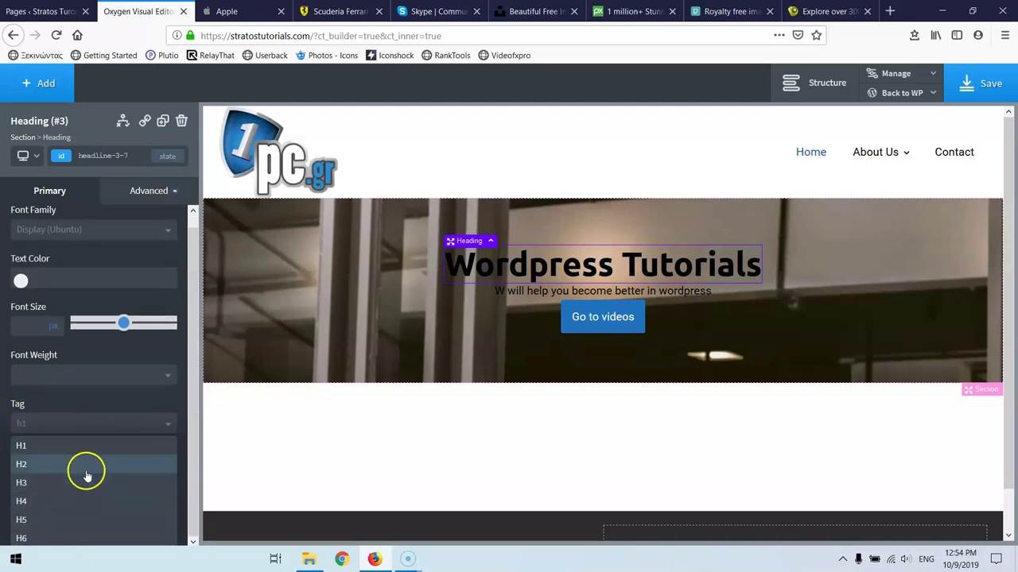
left_click(87, 394)
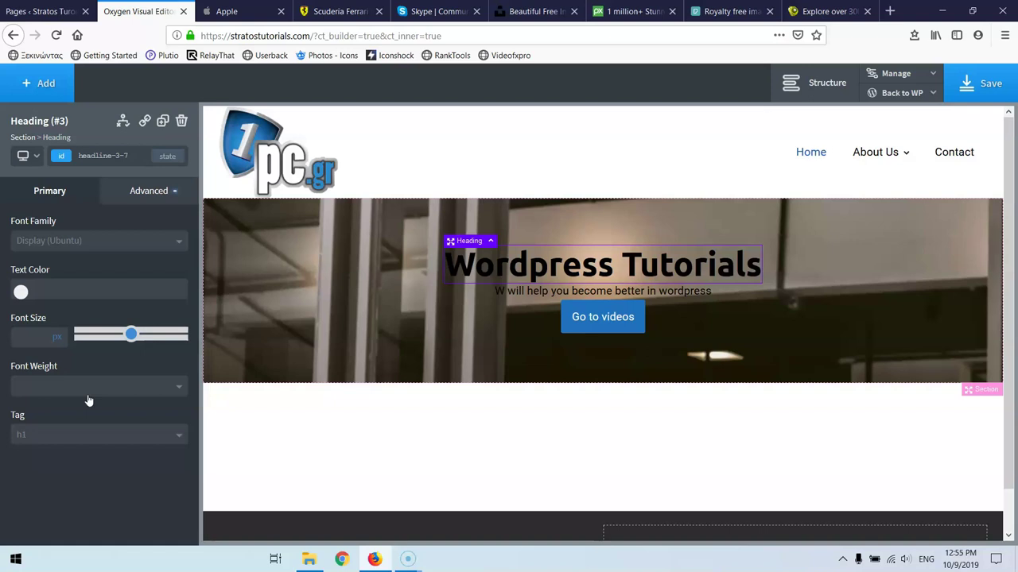
left_click(50, 440)
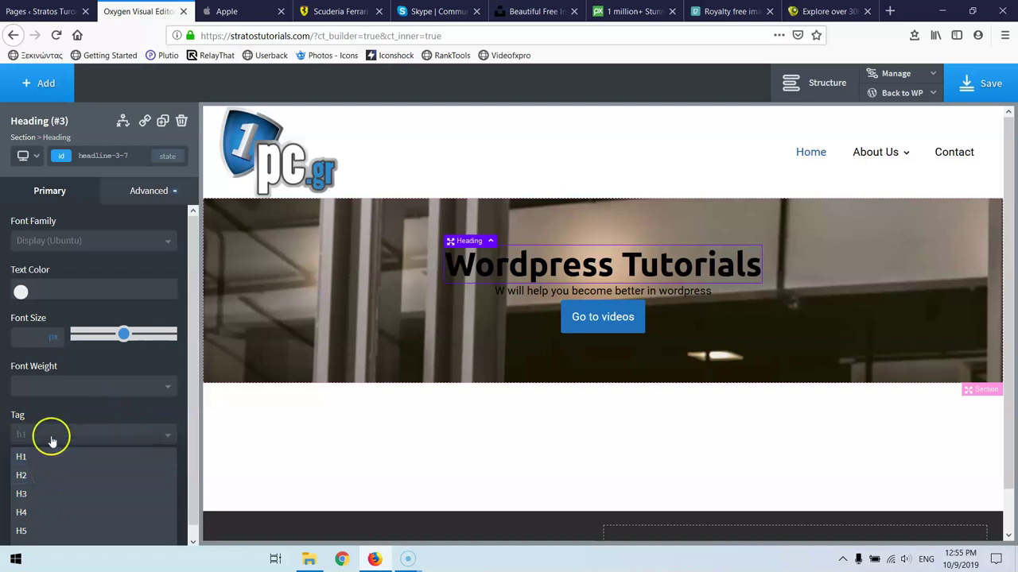
left_click(477, 273)
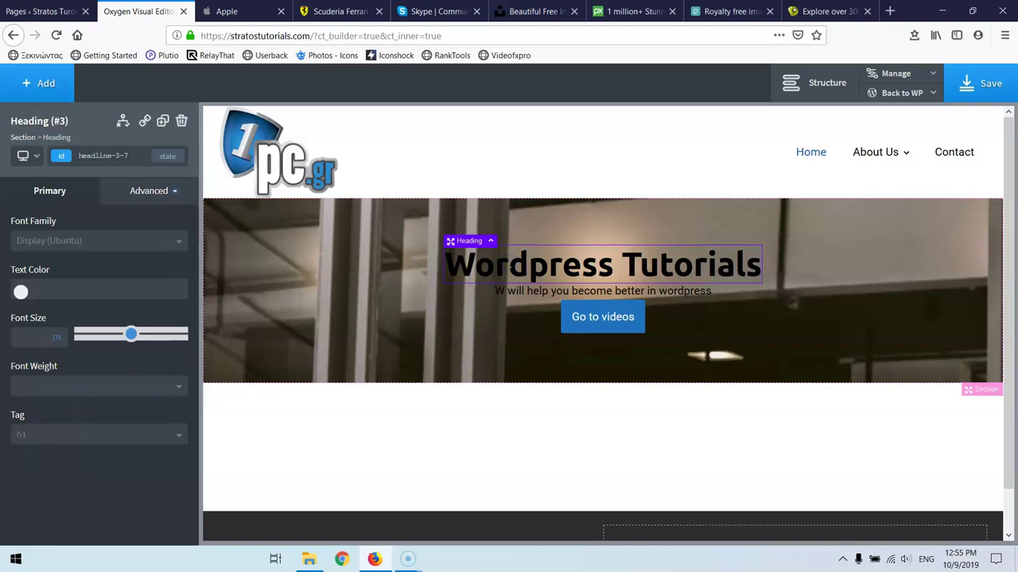
Try the H3 tag on the "Wordpress Tutorials" heading and return it to H1.
left_click(39, 435)
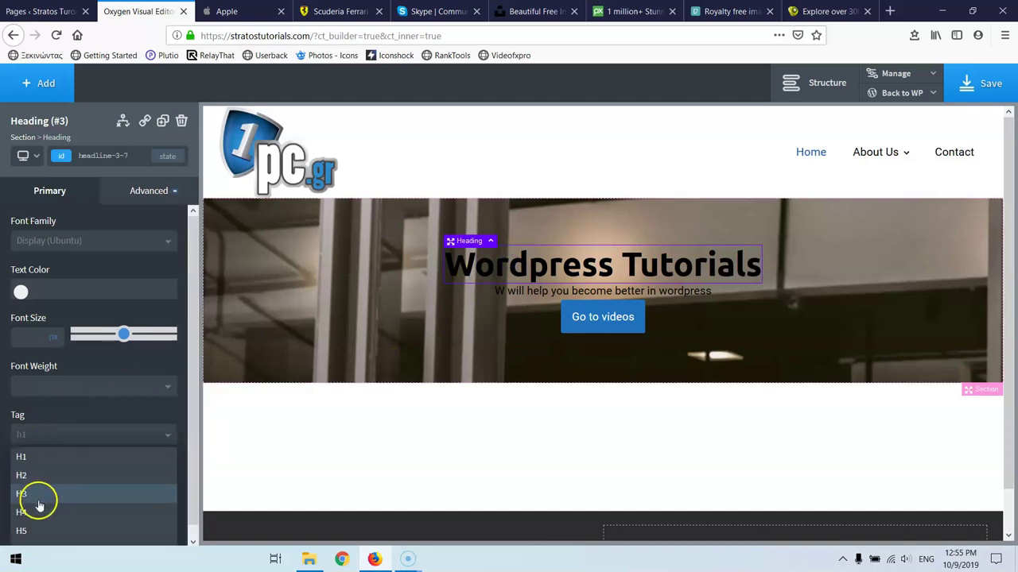
left_click(22, 493)
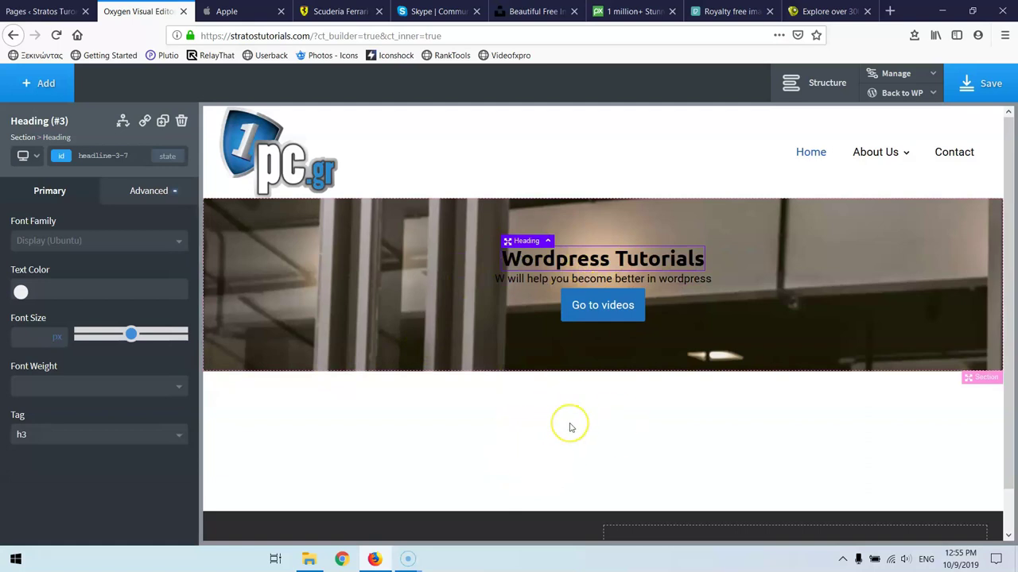
left_click(65, 435)
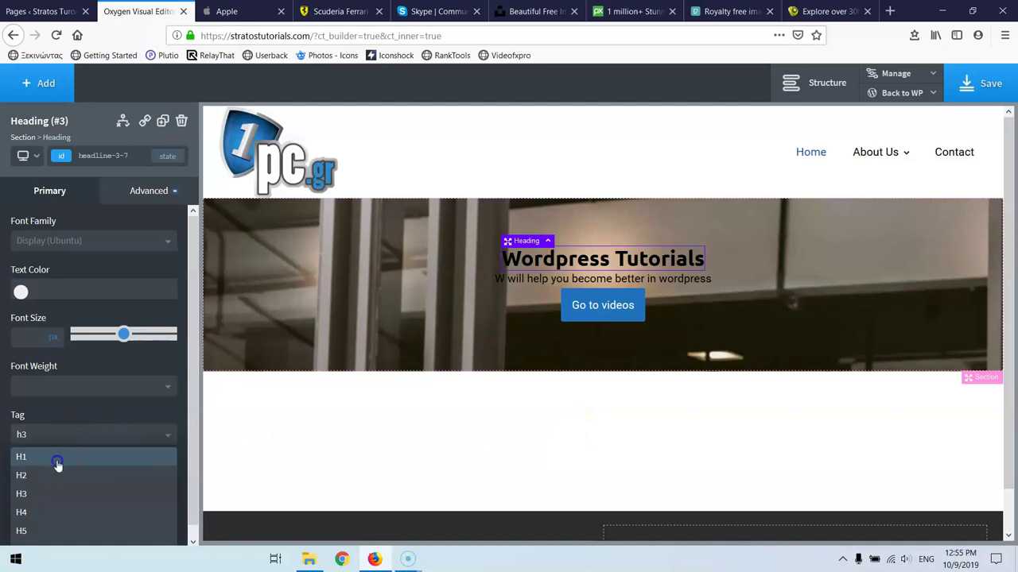
left_click(58, 458)
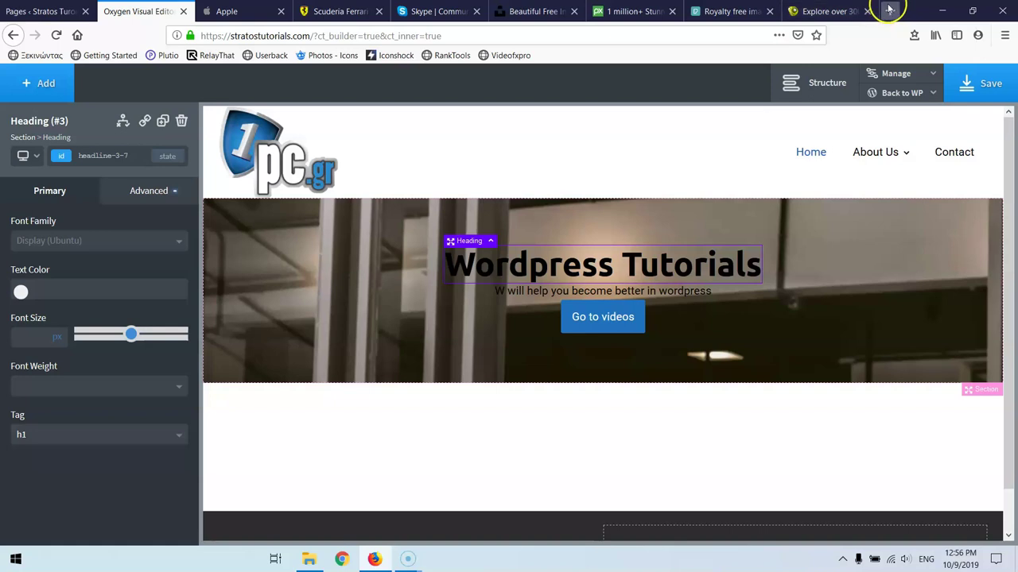
Find WordPad through the Windows search and open it with a blank document.
left_click(12, 561)
left_click(72, 559)
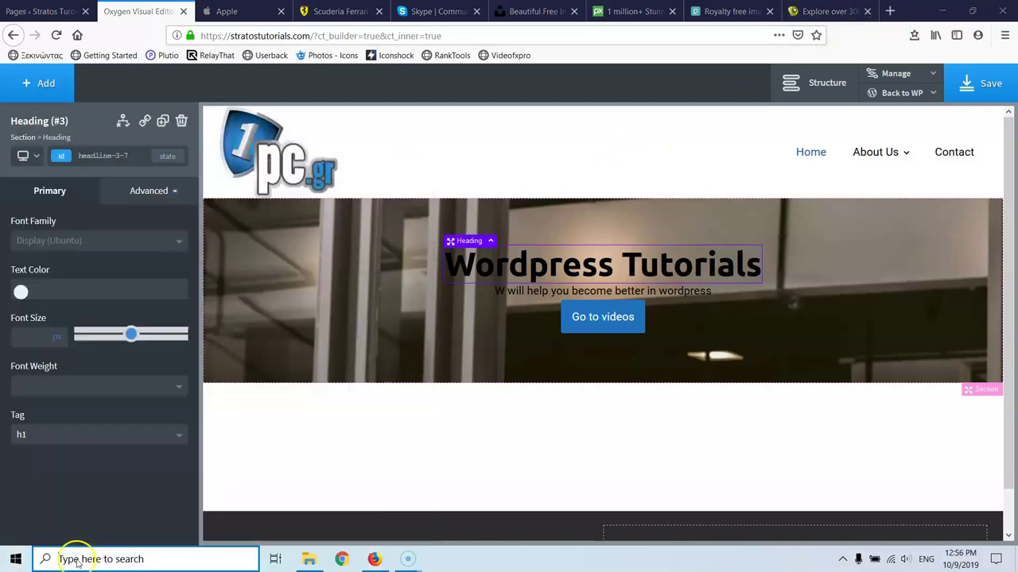
type("not")
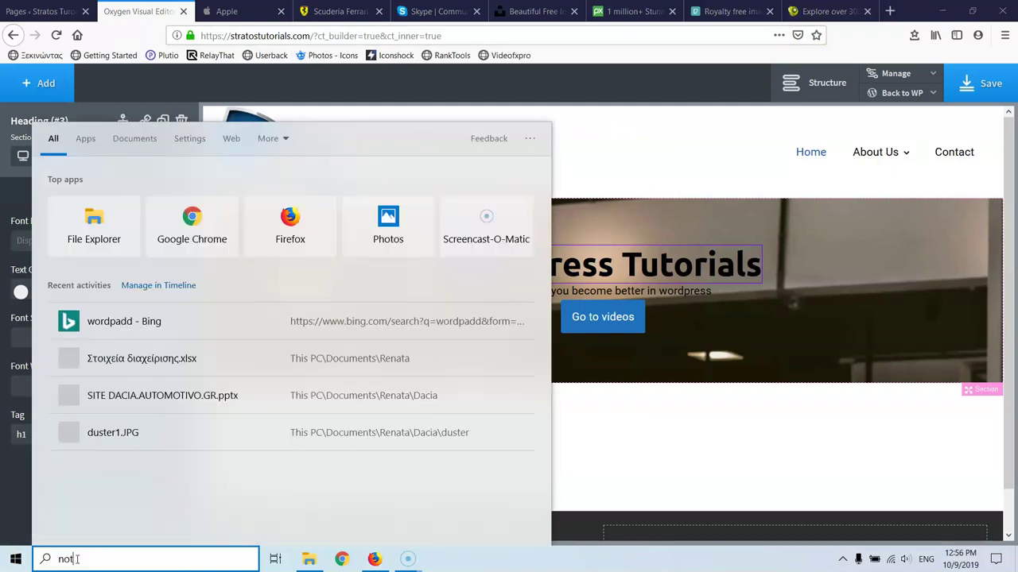
type("epa")
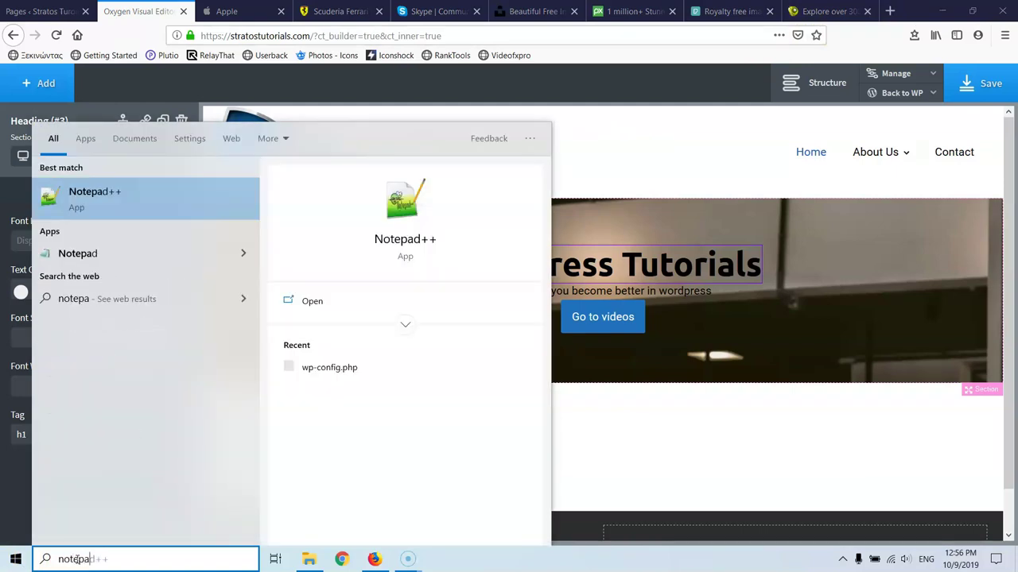
type("d++")
left_click_drag(109, 557, 45, 560)
type("wo")
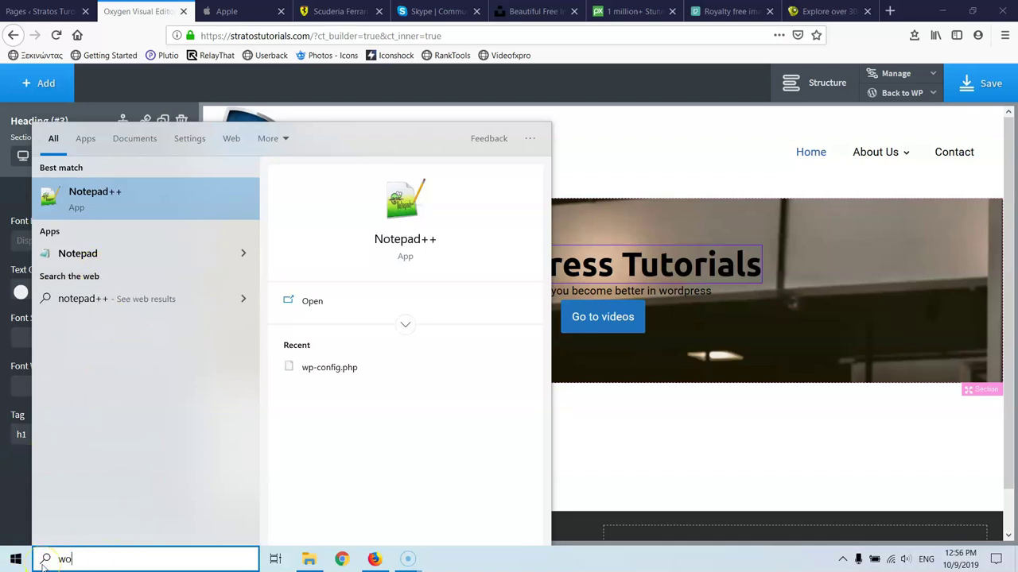
type("rdpad")
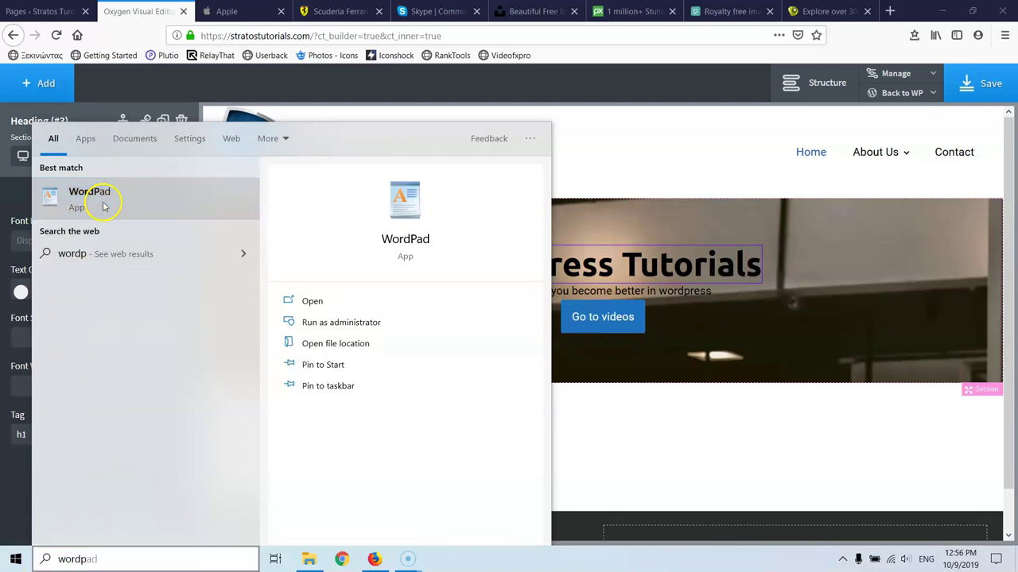
left_click(103, 207)
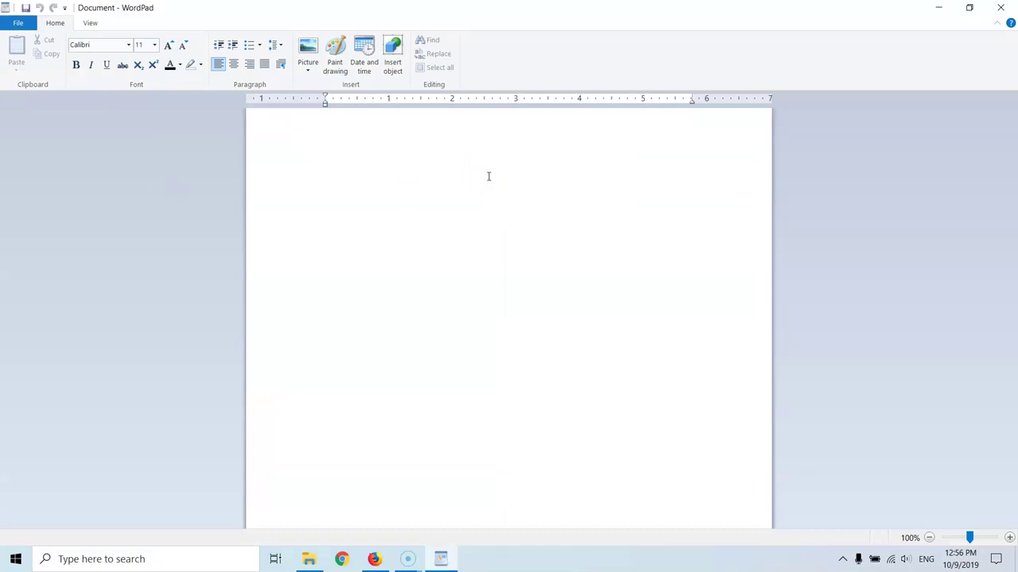
Enter the title "PC ot Laptop" on the first line of the blank document.
type("L")
key("BackSpace")
type("Con")
key("BackSpace")
key("BackSpace")
key("BackSpace")
type("PC ot Laptop")
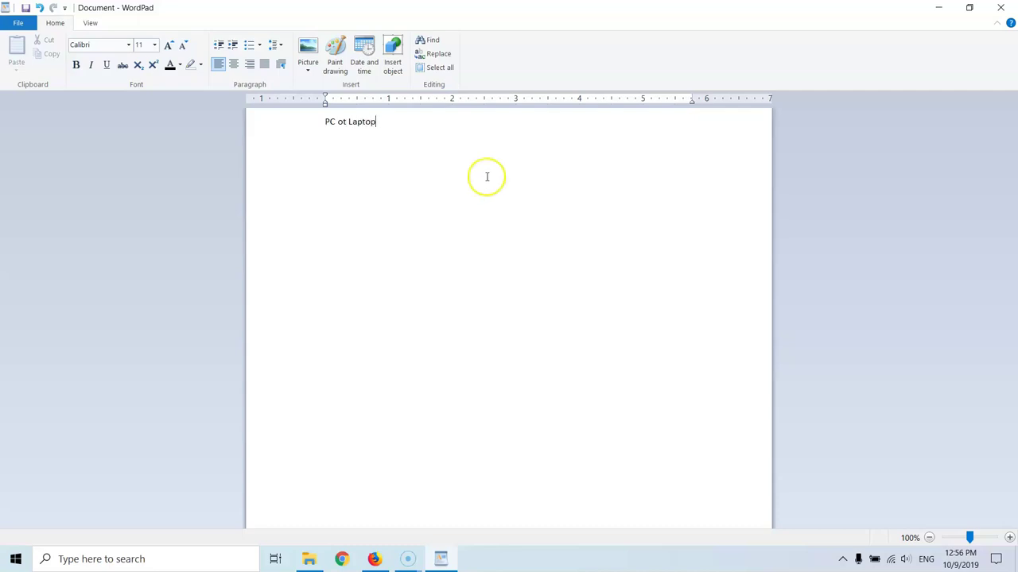
Set the title line's font size to 26 and center it horizontally.
double_click(358, 123)
triple_click(358, 125)
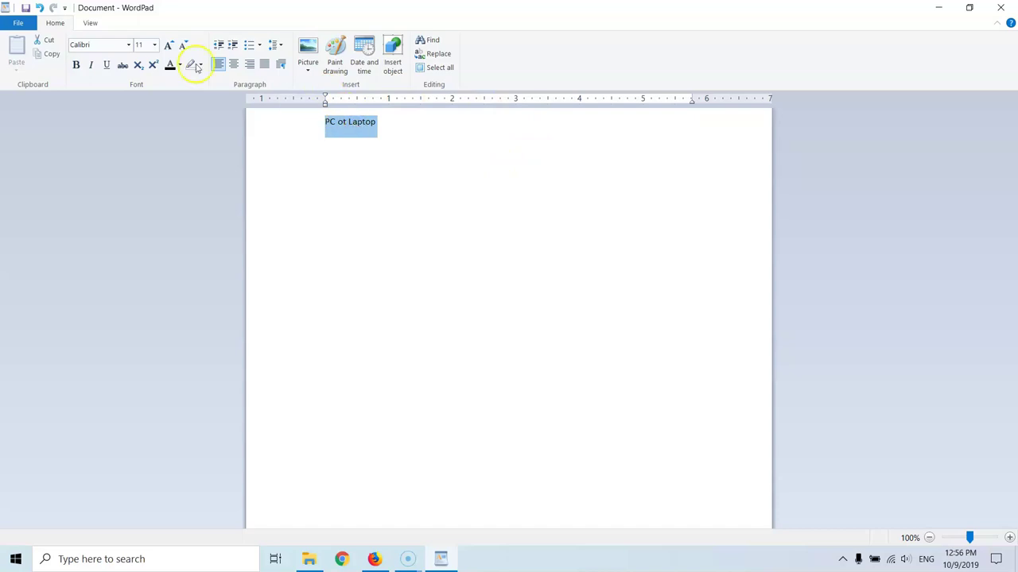
left_click(155, 45)
left_click(140, 182)
left_click(447, 254)
left_click(355, 135)
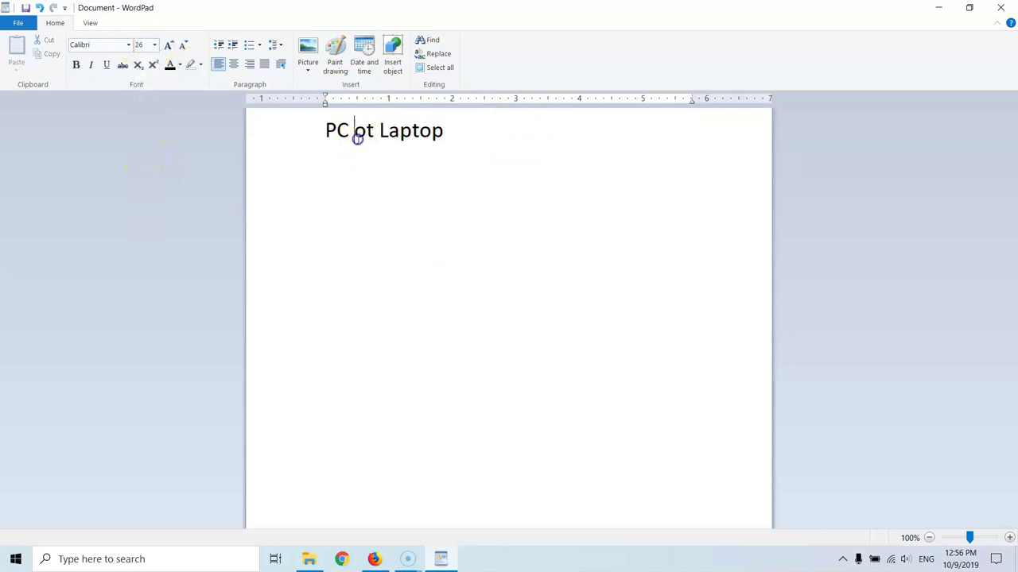
left_click(233, 63)
left_click(602, 131)
Add the line "What should you buy, PC or Laptop" below the title.
key("Return")
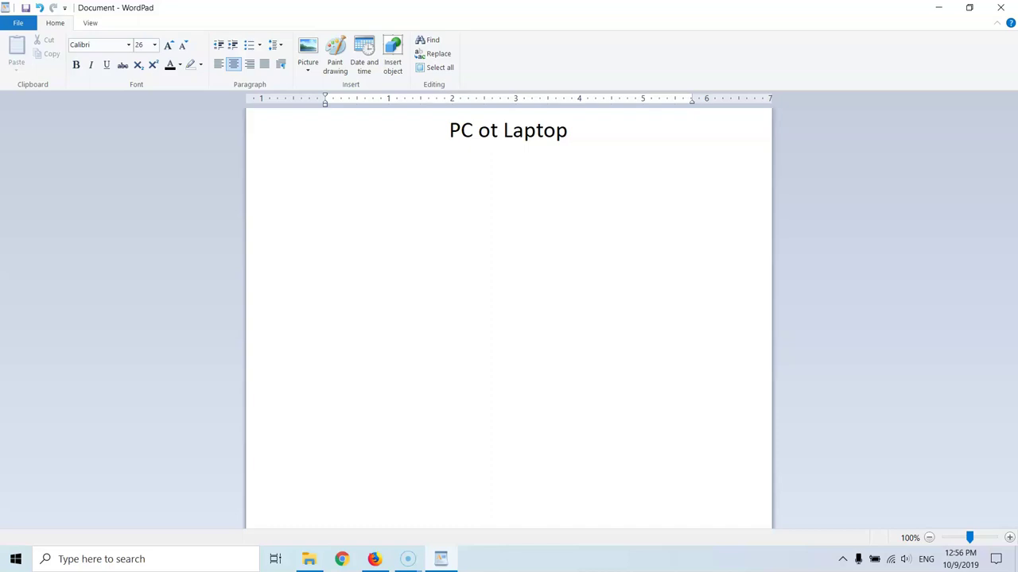
type("What should you buy")
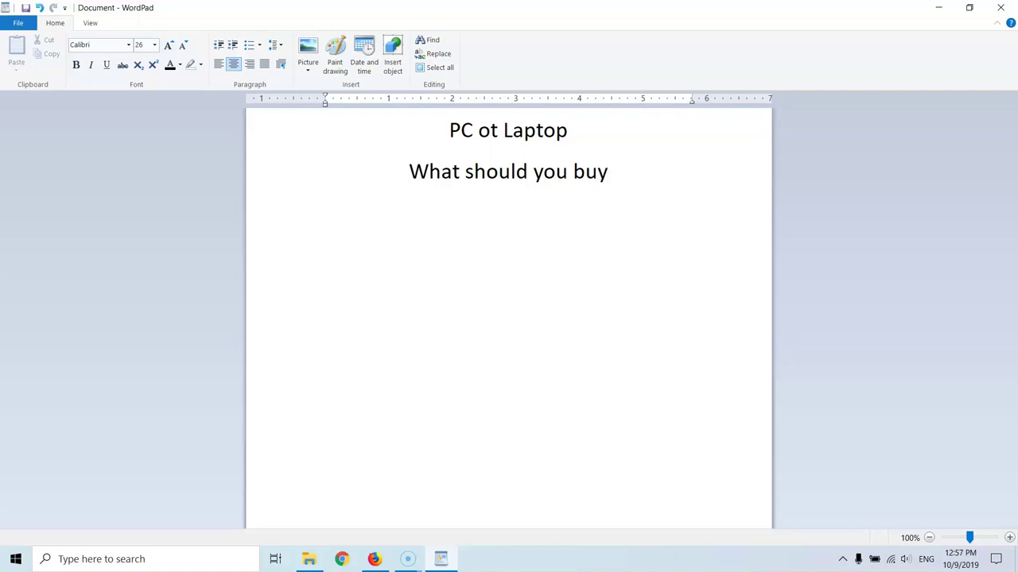
type(", ")
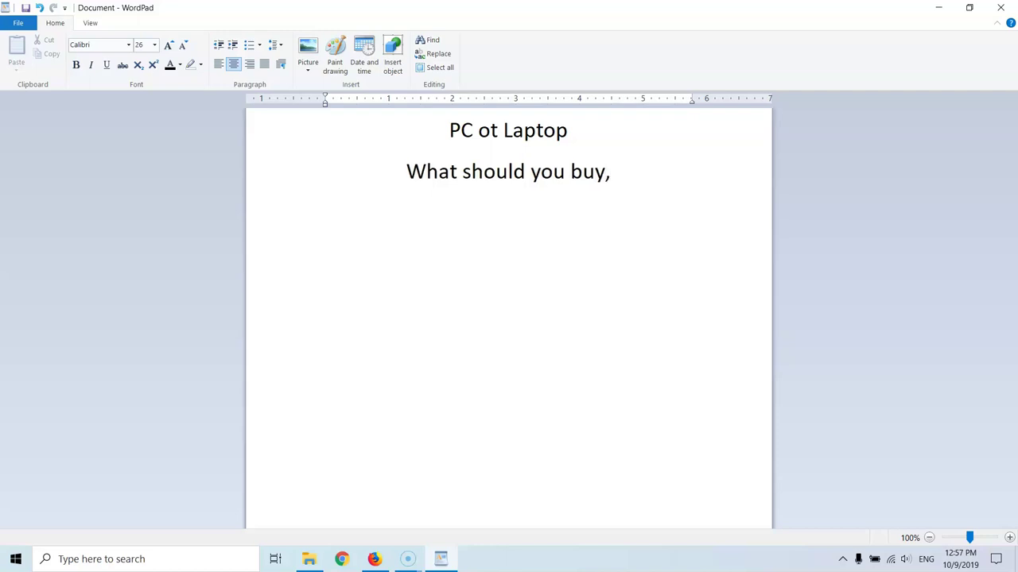
type("PC ot")
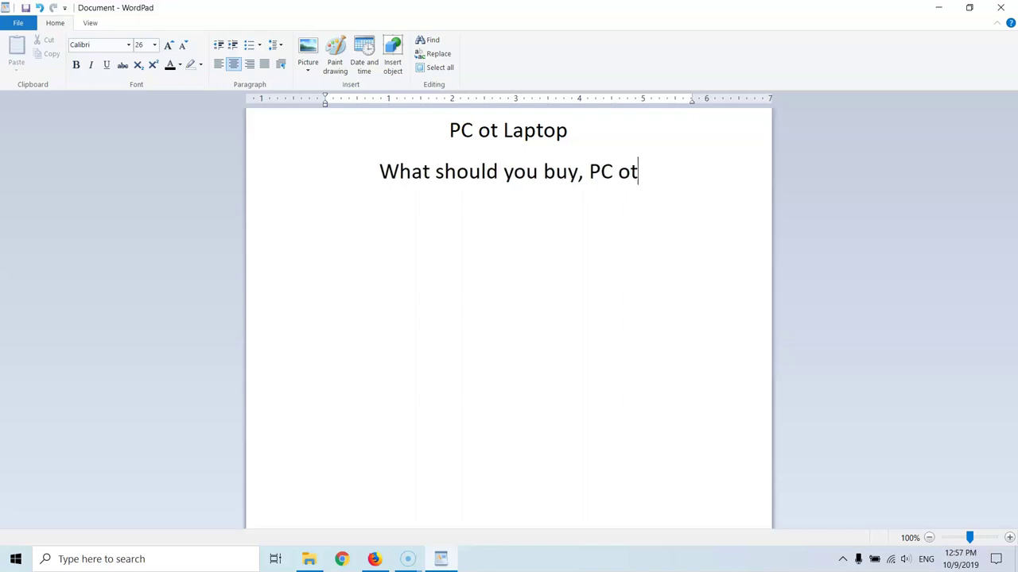
key("BackSpace")
type("r Laptop")
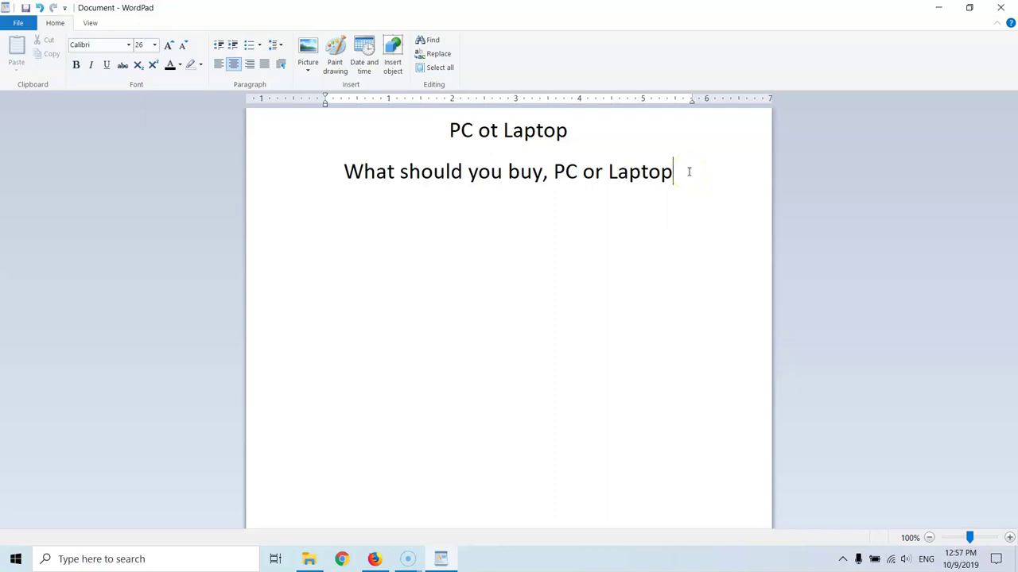
Set the font size of the "What should you buy, PC or Laptop" line to 20.
left_click(363, 165)
triple_click(362, 165)
left_click(154, 46)
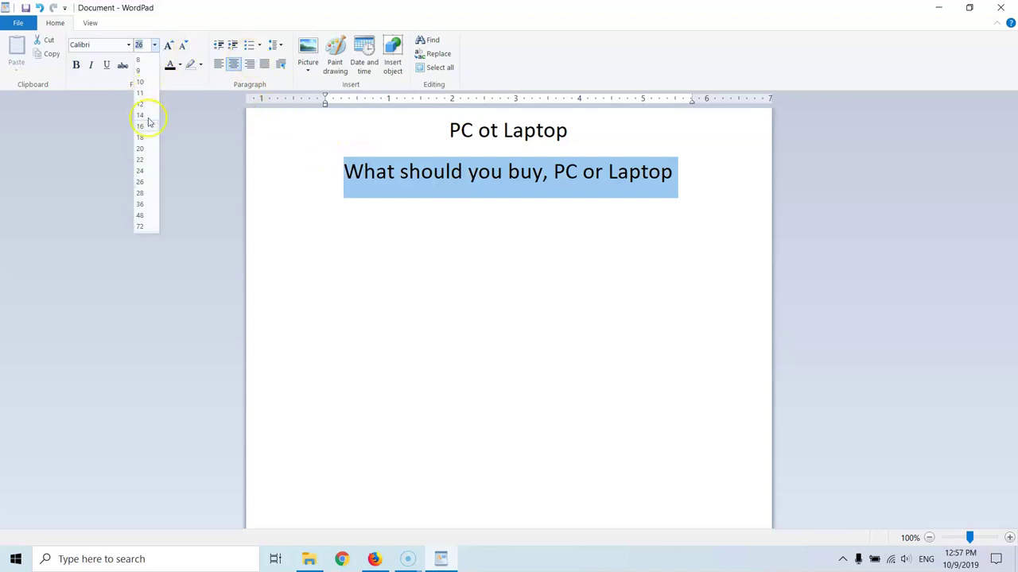
left_click(141, 149)
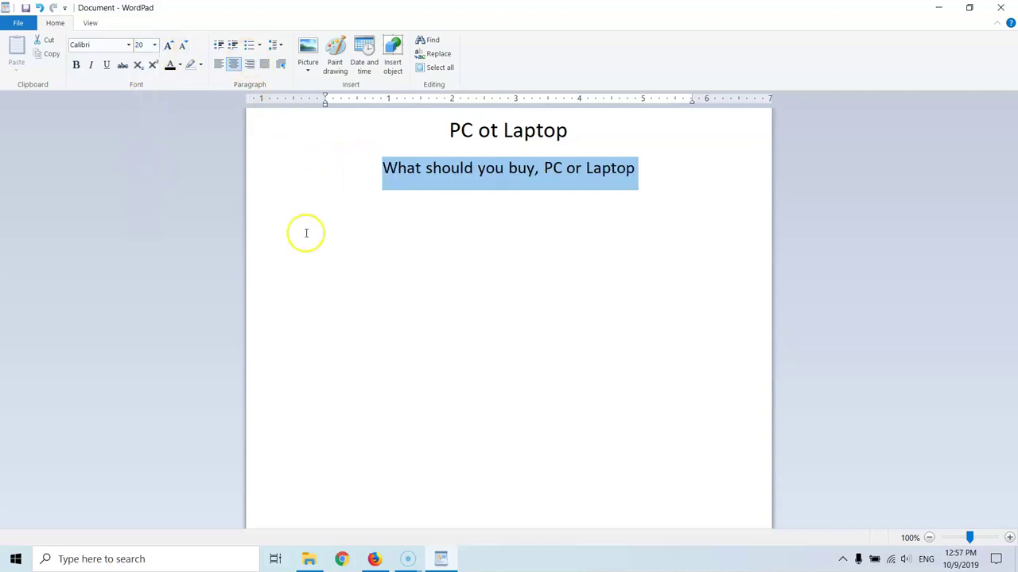
left_click(306, 233)
Leave a blank line after the subtitle and write "Why buy a PC" below it.
left_click(644, 168)
key("Return")
key("Return")
type("Why")
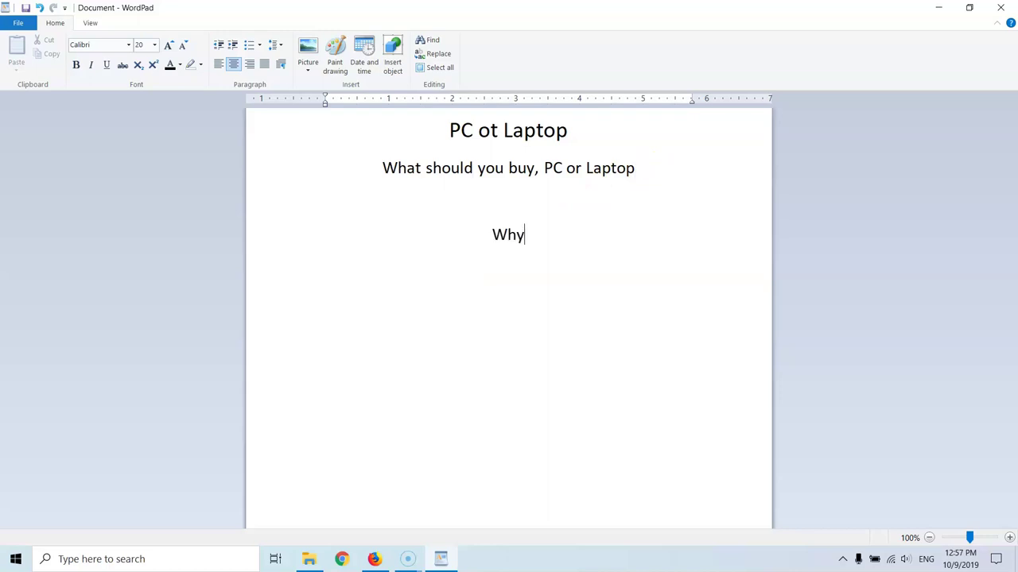
type(" buy a PC")
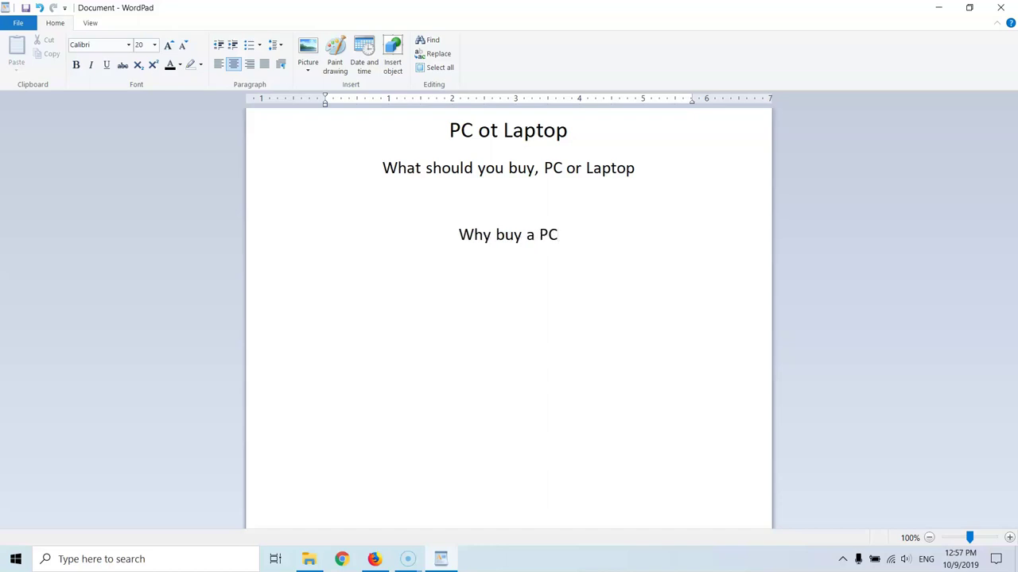
Set the font size of the "Why buy a PC" line to 18.
double_click(495, 236)
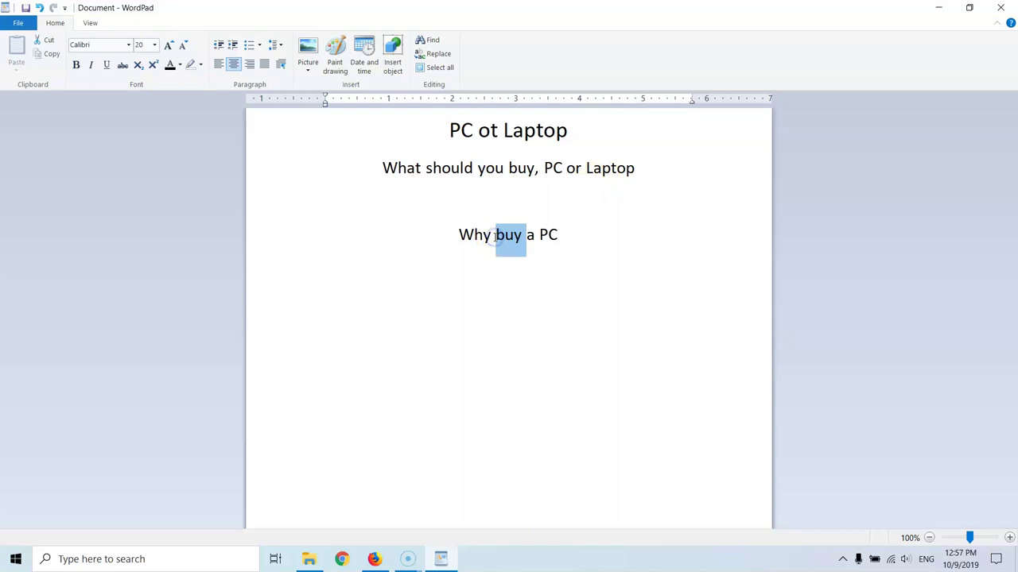
triple_click(495, 236)
left_click(155, 44)
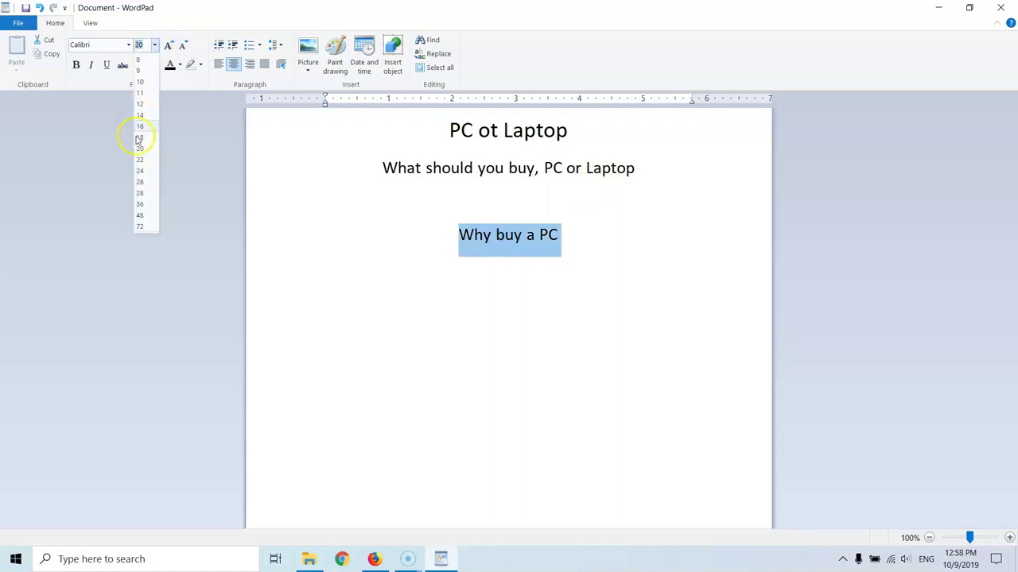
left_click(140, 138)
left_click(478, 235)
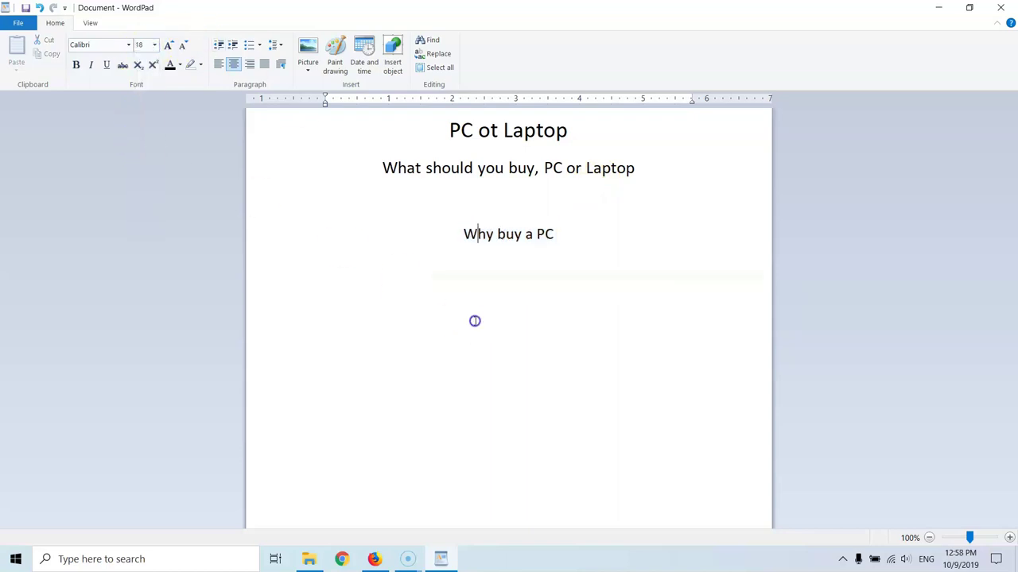
Set the font size of the "Why buy a PC" line to 16.
triple_click(493, 236)
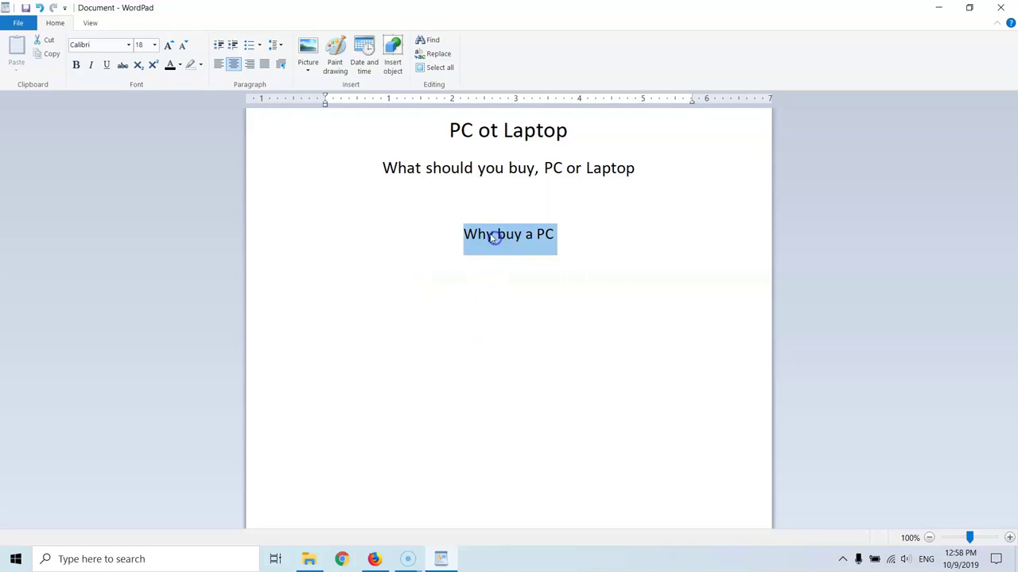
left_click(155, 45)
left_click(145, 130)
left_click(459, 266)
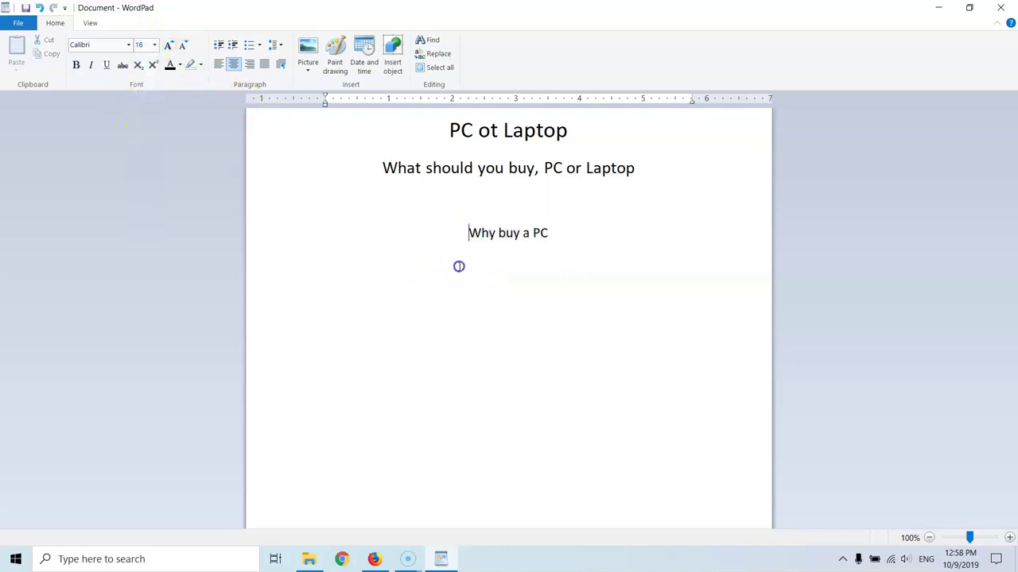
Add the line "Are cheaper" below "Why buy a PC" and start a new line under it.
left_click(549, 232)
key("Return")
type("Are cheaper")
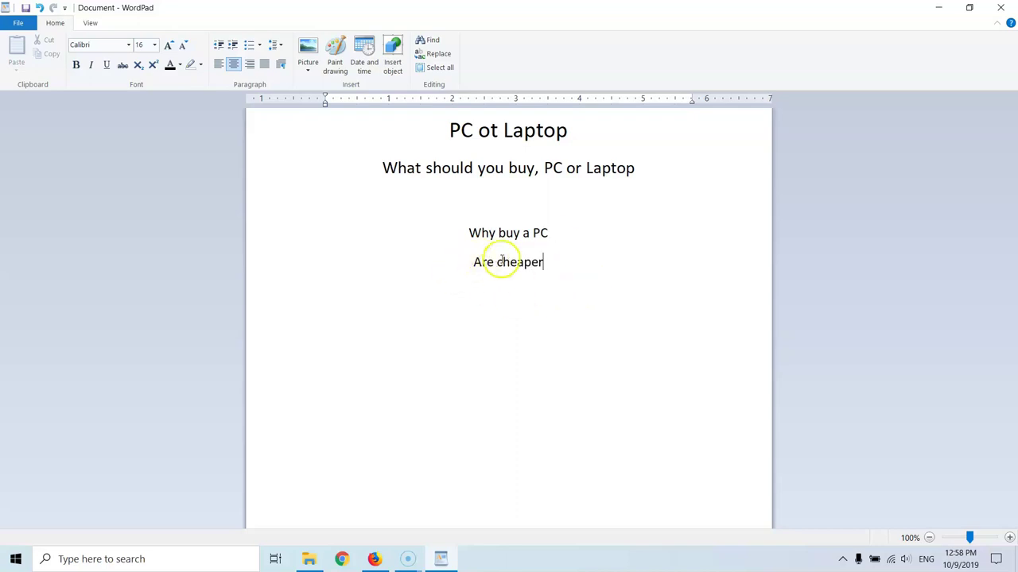
key("Return")
key("Caps_Lock")
type("THE PC")
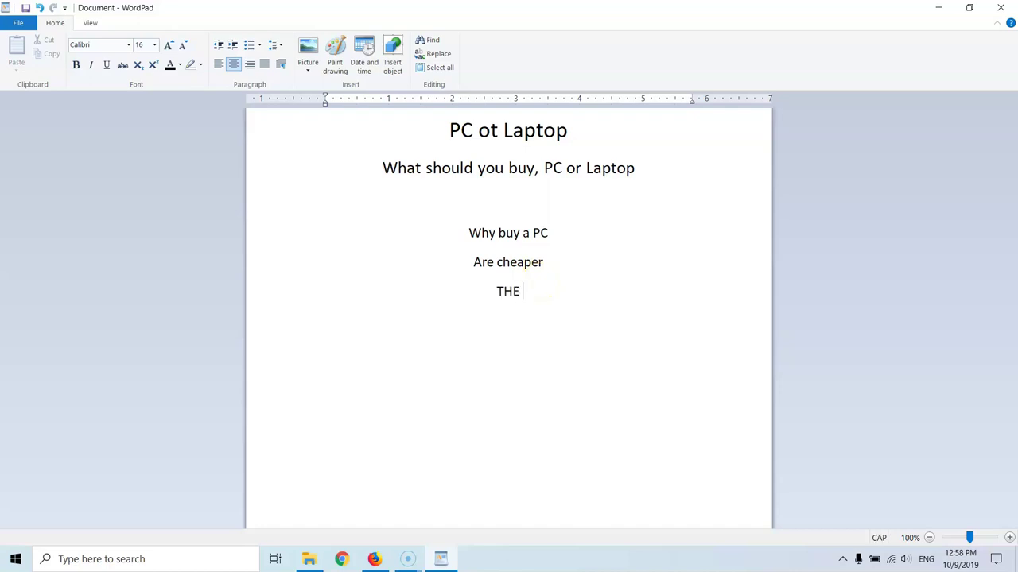
key("BackSpace")
key("BackSpace")
key("BackSpace")
key("BackSpace")
key("BackSpace")
key("BackSpace")
key("Caps_Lock")
Write "The PCs are chepare.dgdgaeetg abatb" as sample body text below "Are cheaper" and select that line.
type("The PCs are chepare.dgdgaeetg")
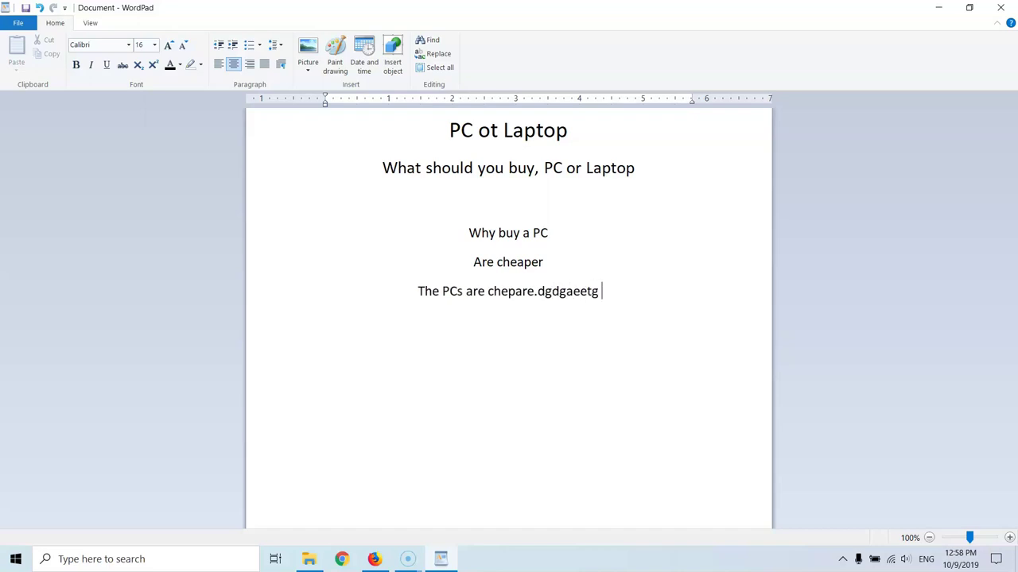
type(" abatb")
triple_click(461, 291)
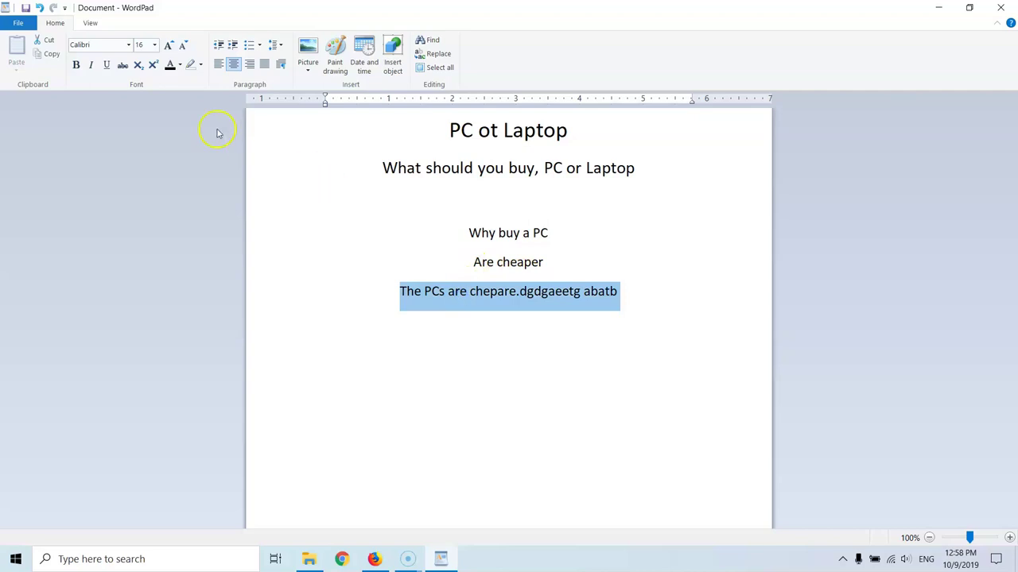
Set the font size of the "The PCs are chepare.dgdgaeetg abatb" line to 12.
left_click(154, 45)
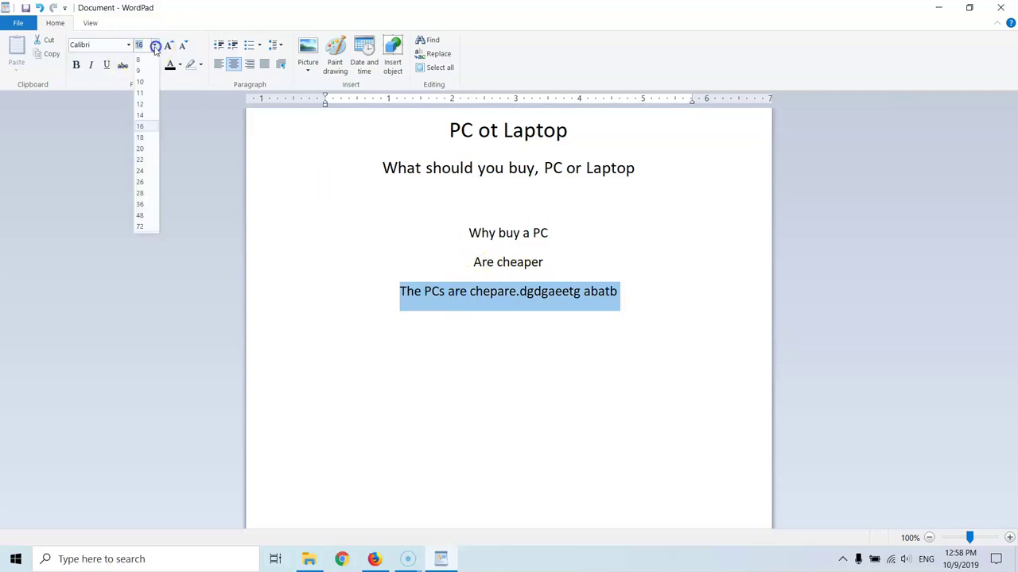
left_click(142, 106)
left_click(446, 359)
left_click(602, 292)
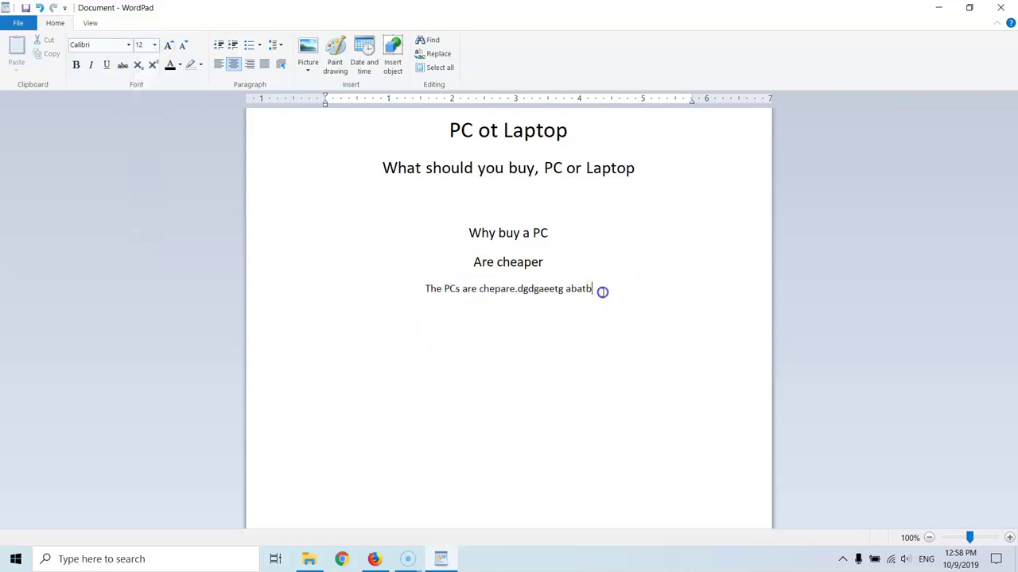
Add the line "Are more compatible" below the sample body text.
key("Return")
left_click(481, 263)
left_click(499, 310)
left_click(480, 318)
left_click(508, 317)
type("Are more compatible")
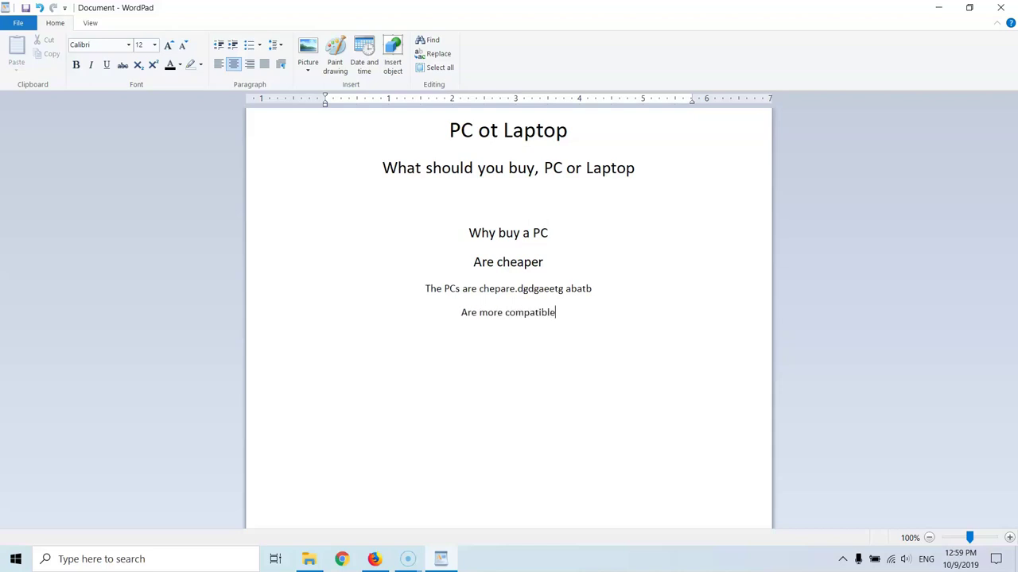
Add the filler lines "srysrrhaarh" and "aeethath" below "Are more compatible".
key("Return")
type("srysrrhaarh")
key("Return")
type("aeethath")
Highlight the "Why buy a PC" title and the lines under it to review the document's heading structure.
left_click(467, 234)
left_click_drag(467, 233, 548, 228)
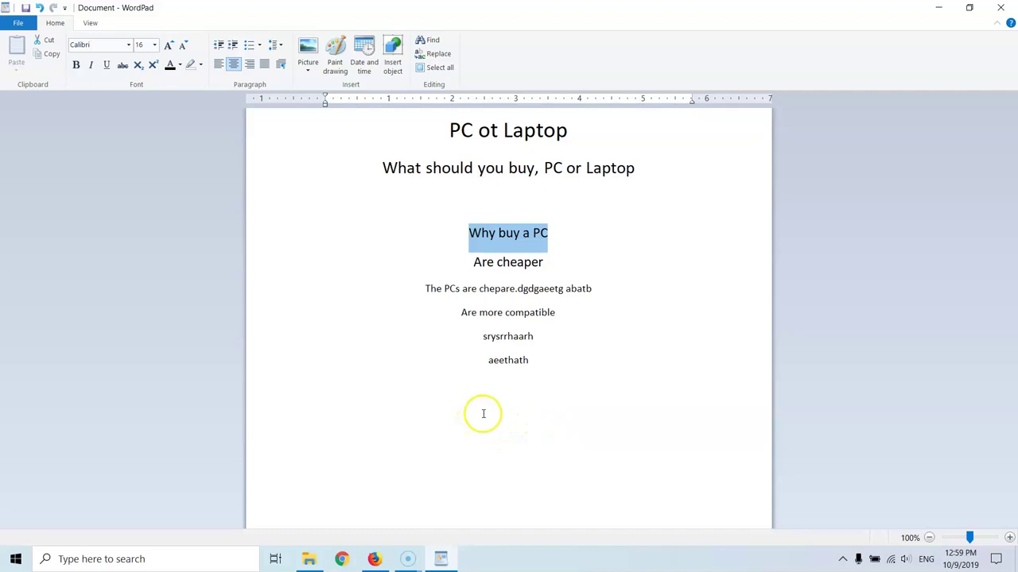
left_click(474, 262)
left_click_drag(474, 263, 540, 357)
left_click(556, 413)
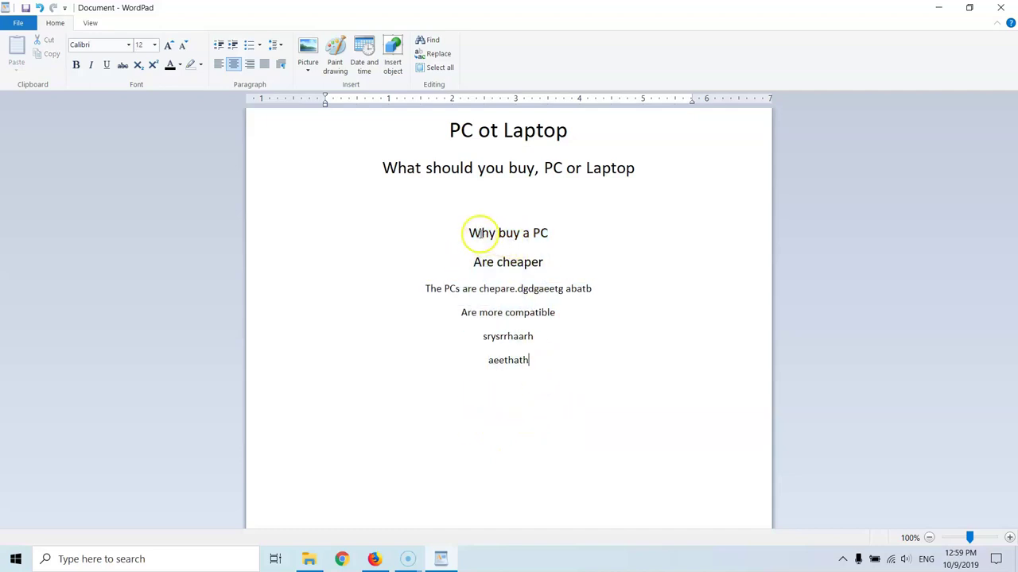
left_click_drag(498, 233, 552, 234)
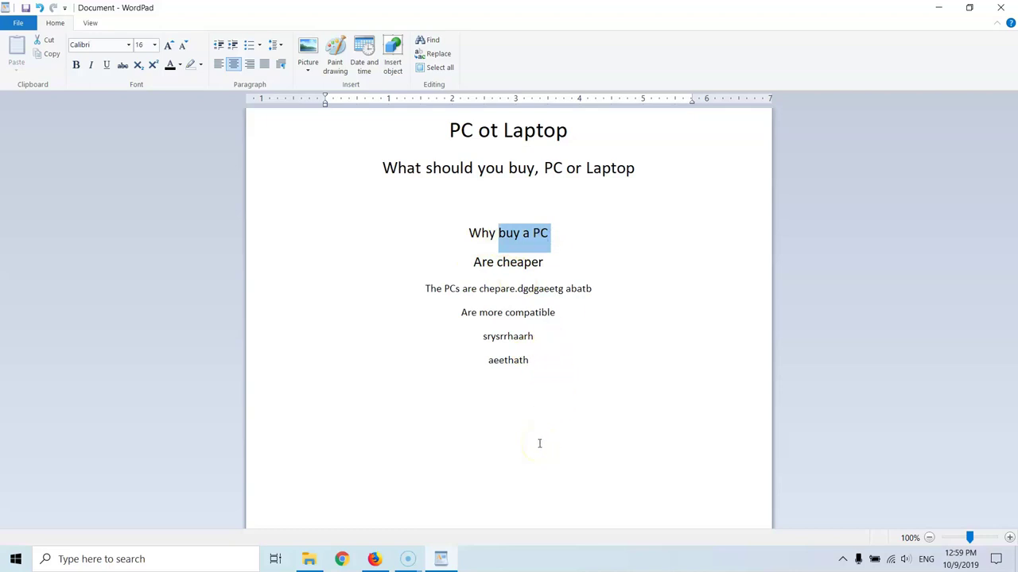
left_click(503, 209)
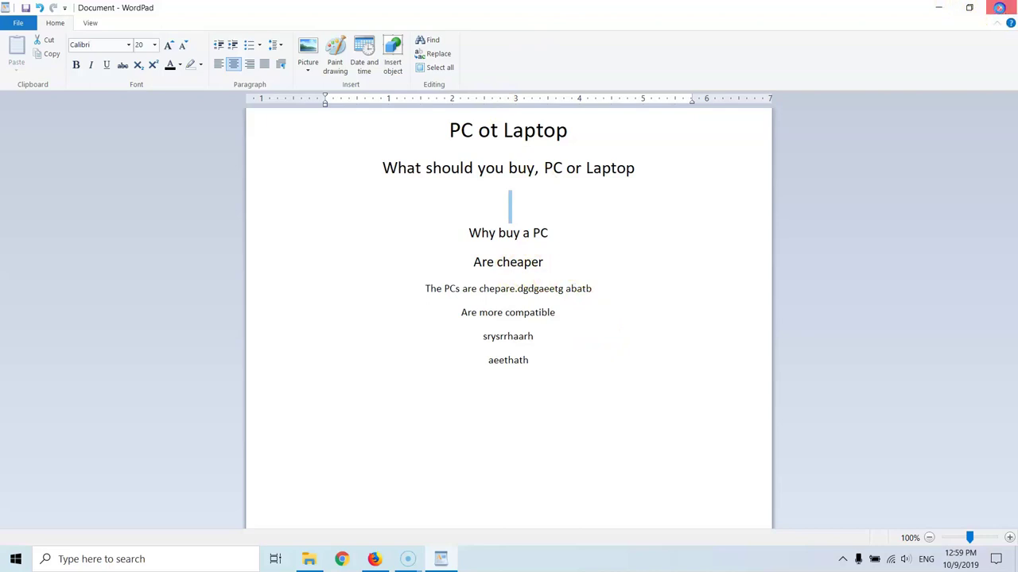
Close the sample WordPad document and return to the Oxygen editor in the browser.
left_click(1000, 9)
left_click(547, 281)
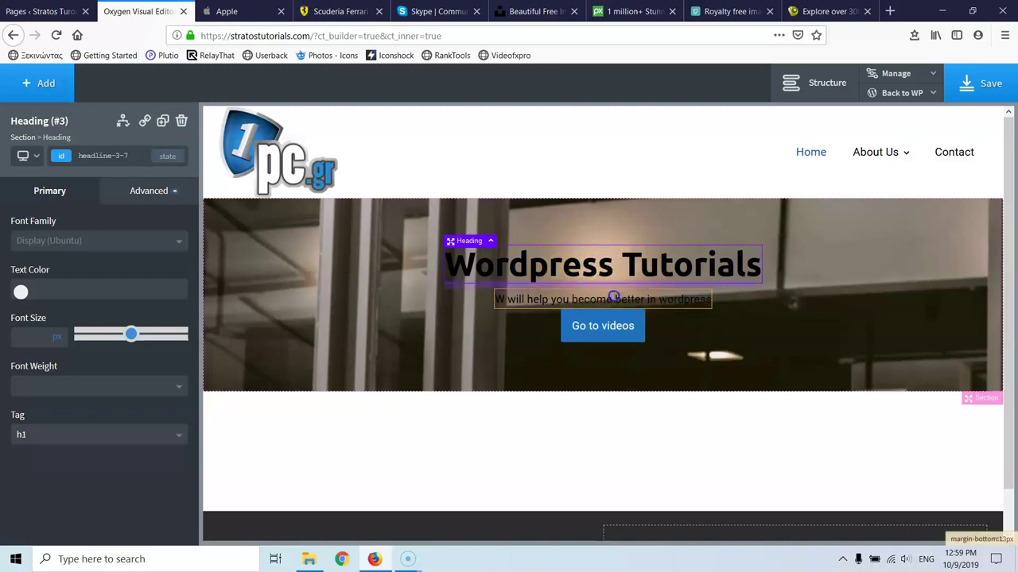
Set the "Wordpress Tutorials" heading's bottom margin to 33 px and widen the margin between the description text and the button.
left_click(585, 262)
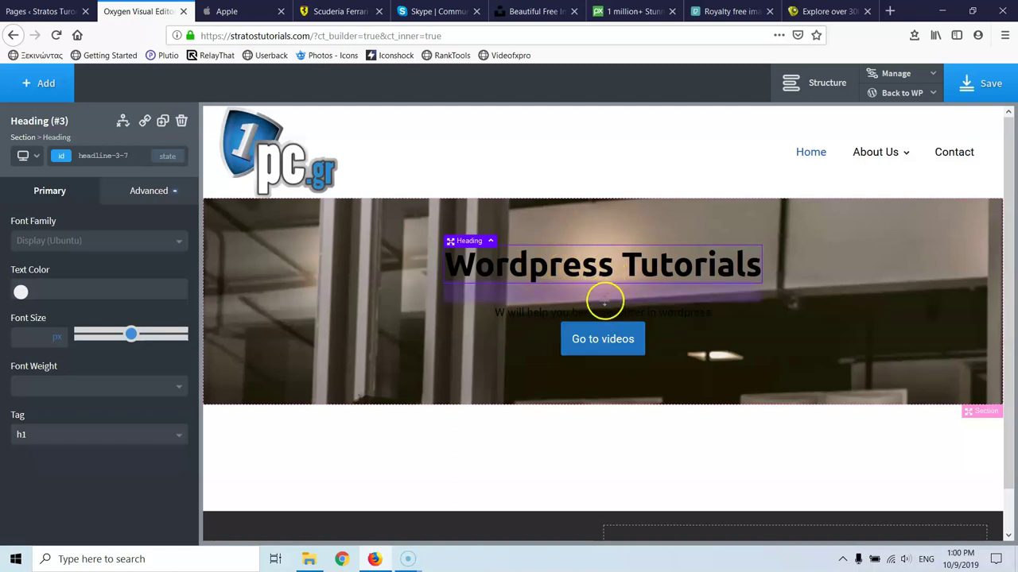
left_click(157, 195)
left_click(120, 271)
left_click(128, 305)
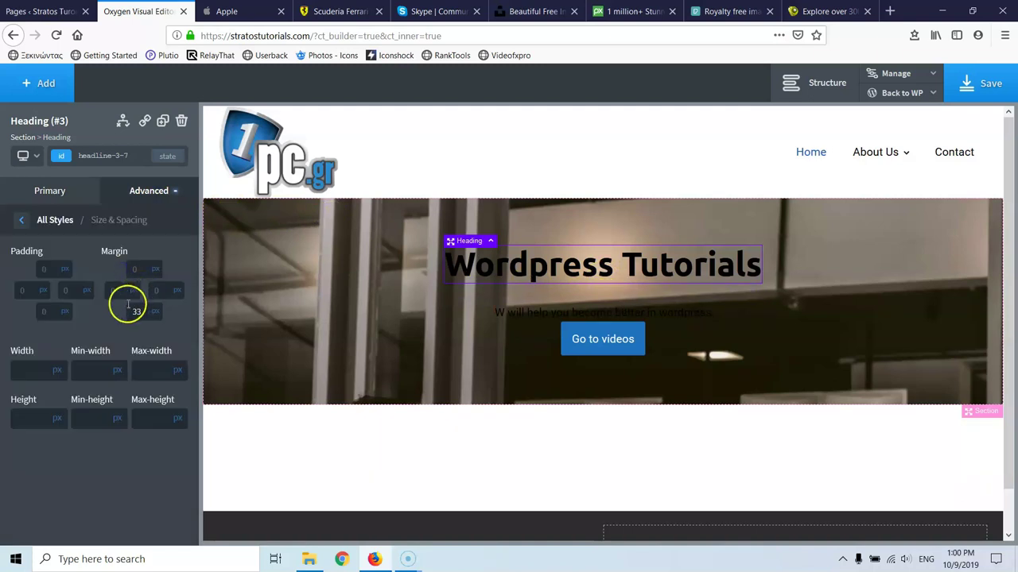
left_click(591, 309)
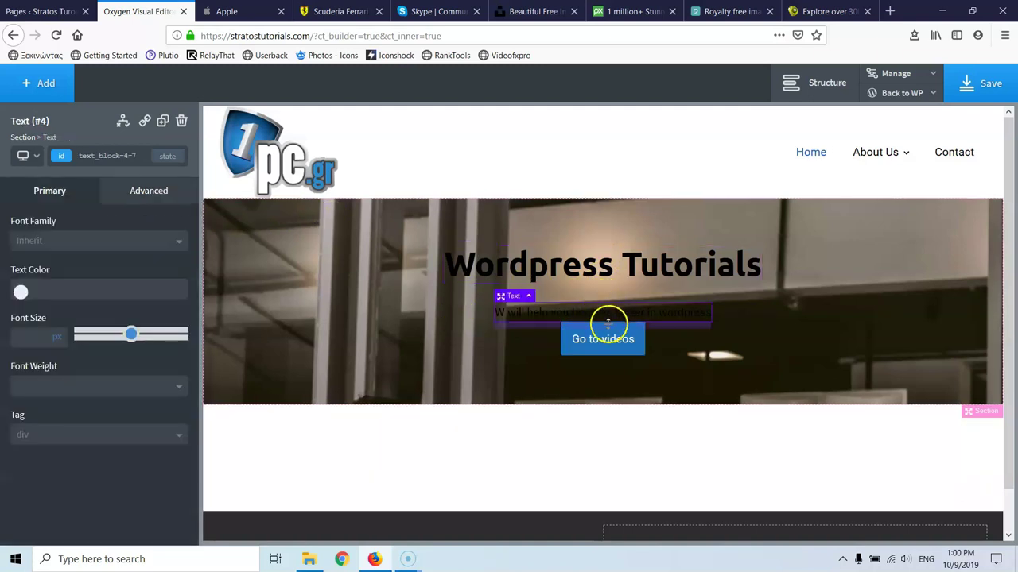
left_click_drag(608, 330, 614, 358)
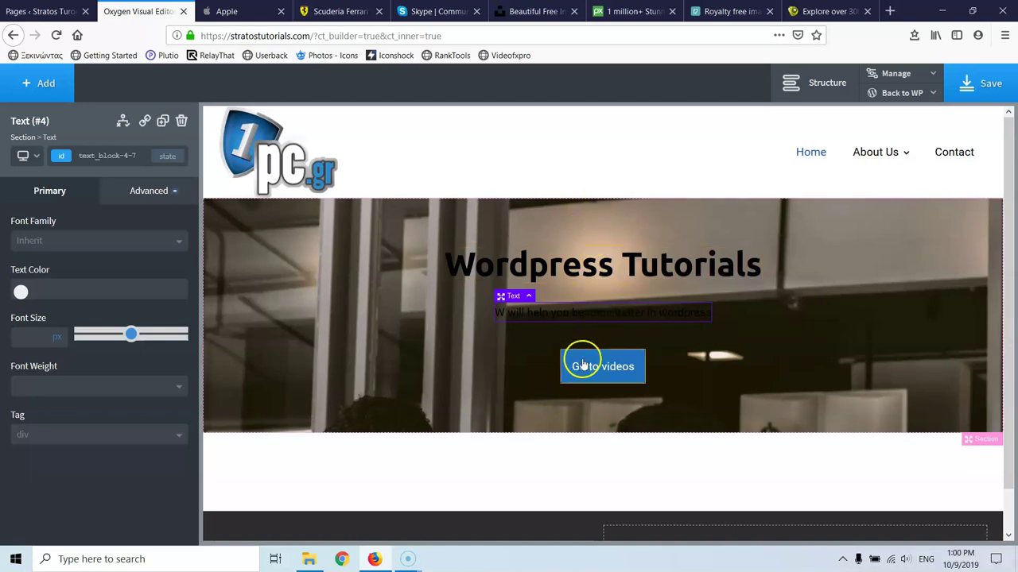
Increase the top and bottom padding of the banner section.
left_click(594, 397)
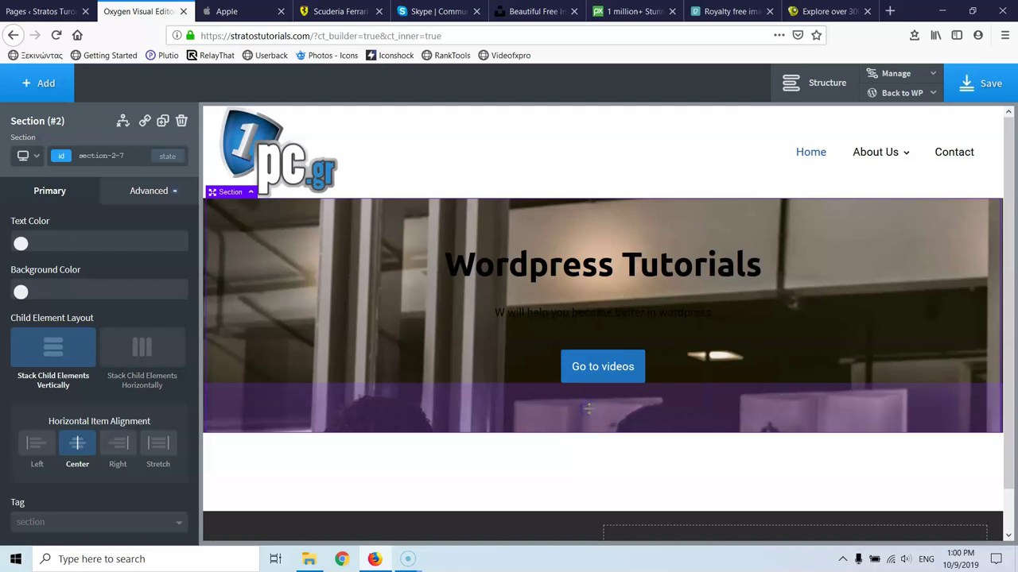
left_click_drag(595, 235, 597, 255)
left_click(596, 400)
left_click_drag(590, 407, 595, 434)
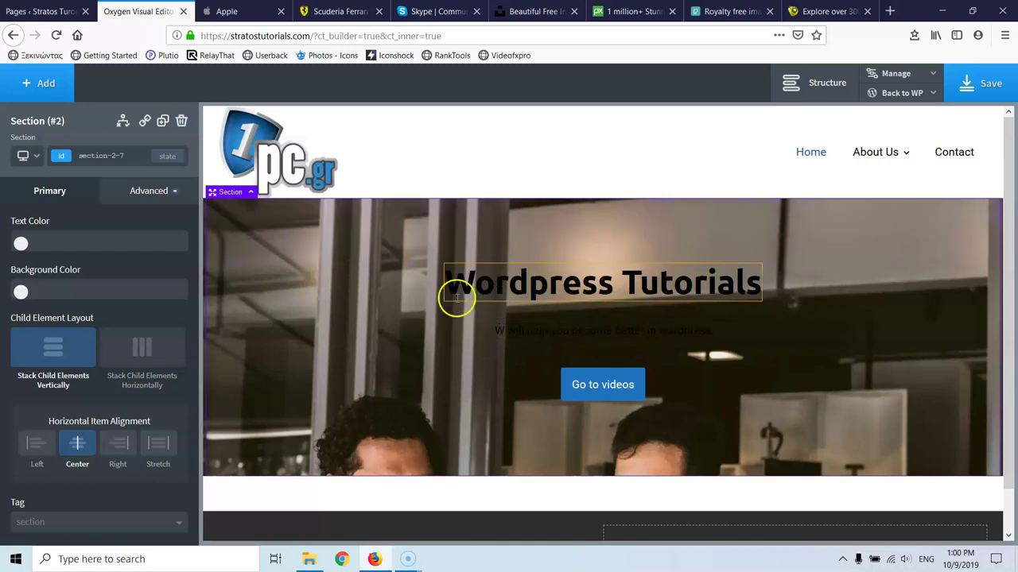
Set the text color of the "Wordpress Tutorials" heading to white, #ffffff.
left_click(618, 280)
left_click(618, 279)
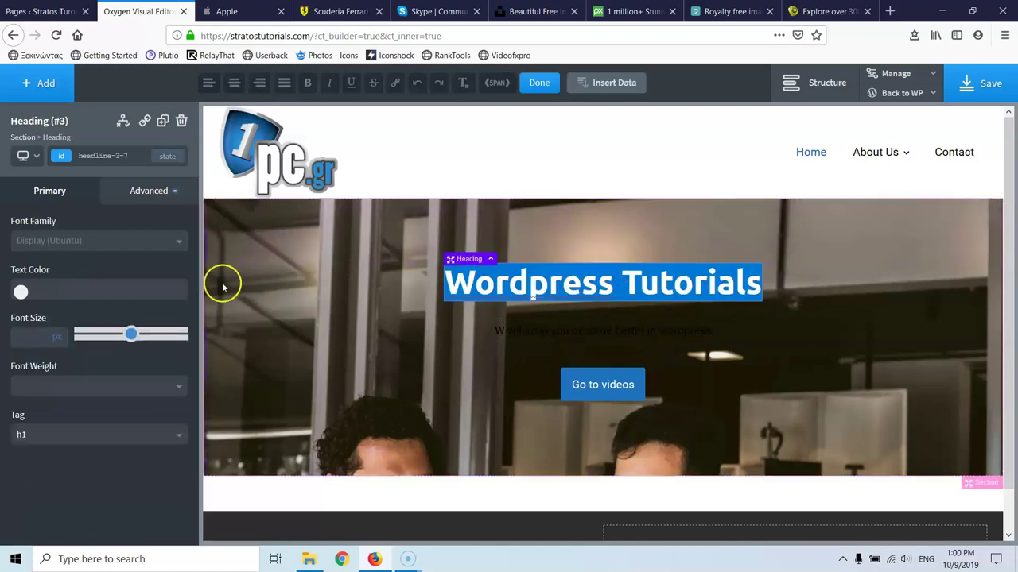
left_click(21, 293)
left_click(37, 330)
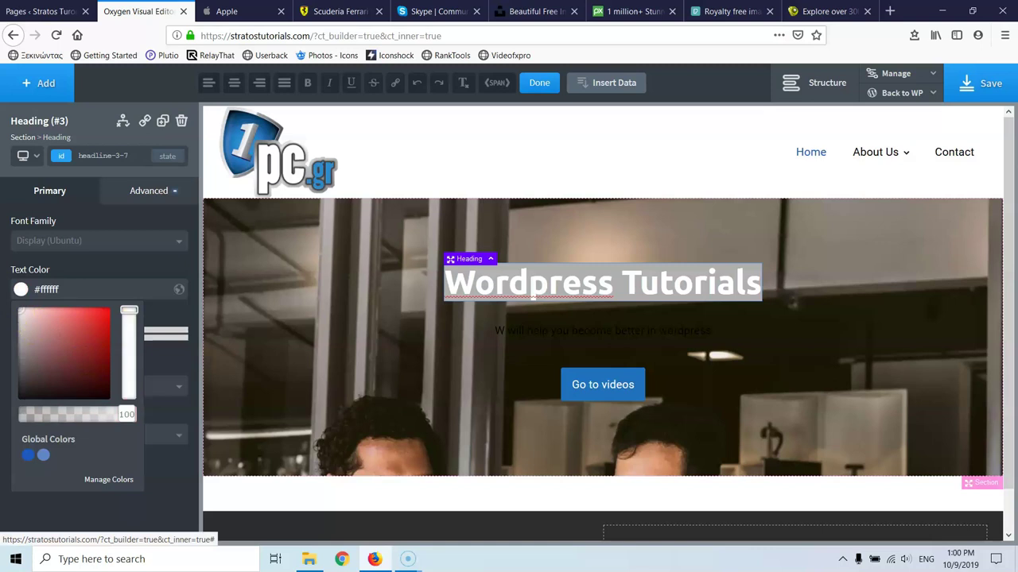
left_click(316, 293)
Set the text color of the description line under the heading to white, #ffffff.
left_click(492, 317)
double_click(517, 331)
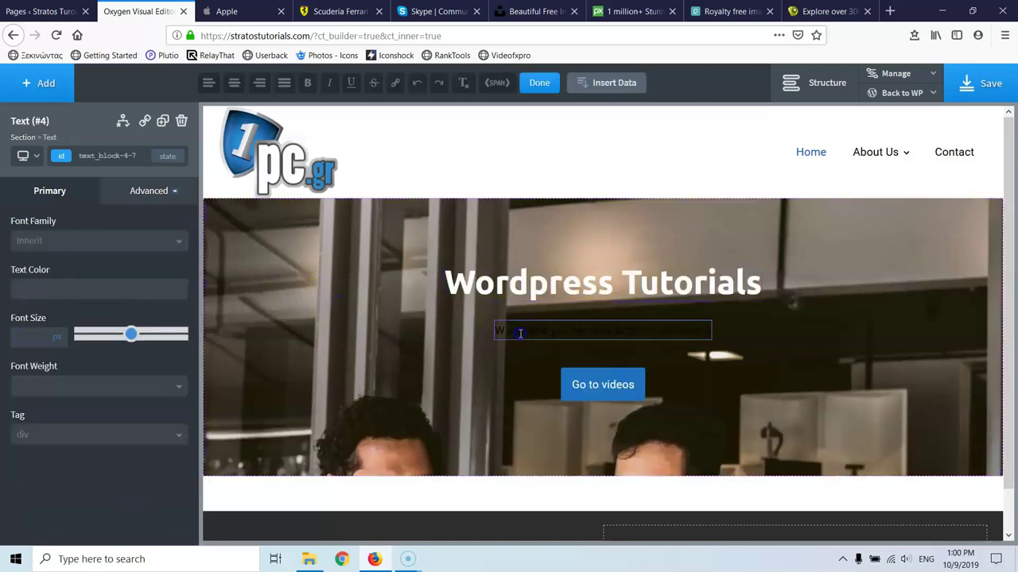
left_click(21, 292)
left_click(32, 318)
left_click(349, 385)
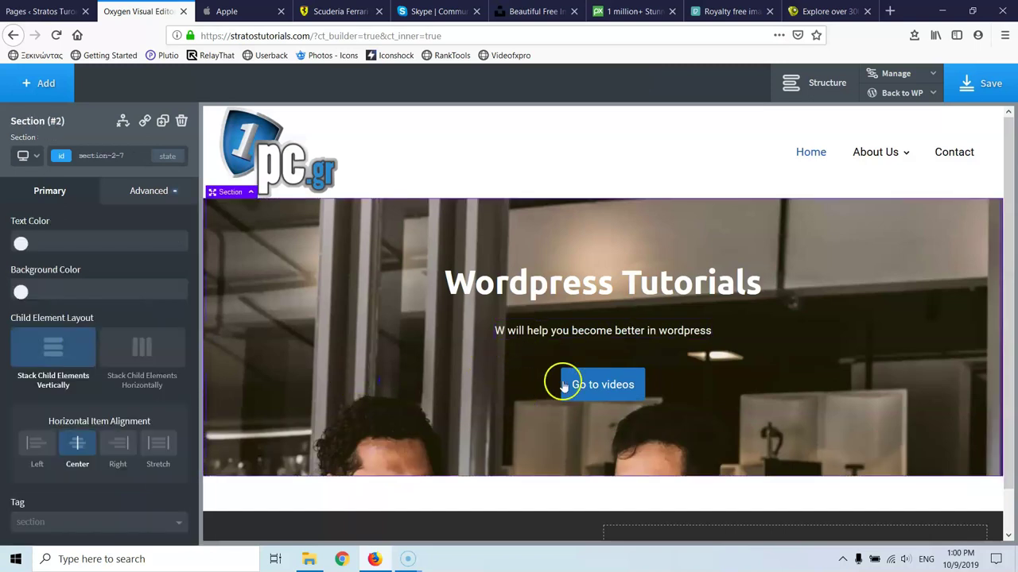
Correct the description line to read "We will help you become better in wordpress".
left_click(507, 329)
left_click(507, 329)
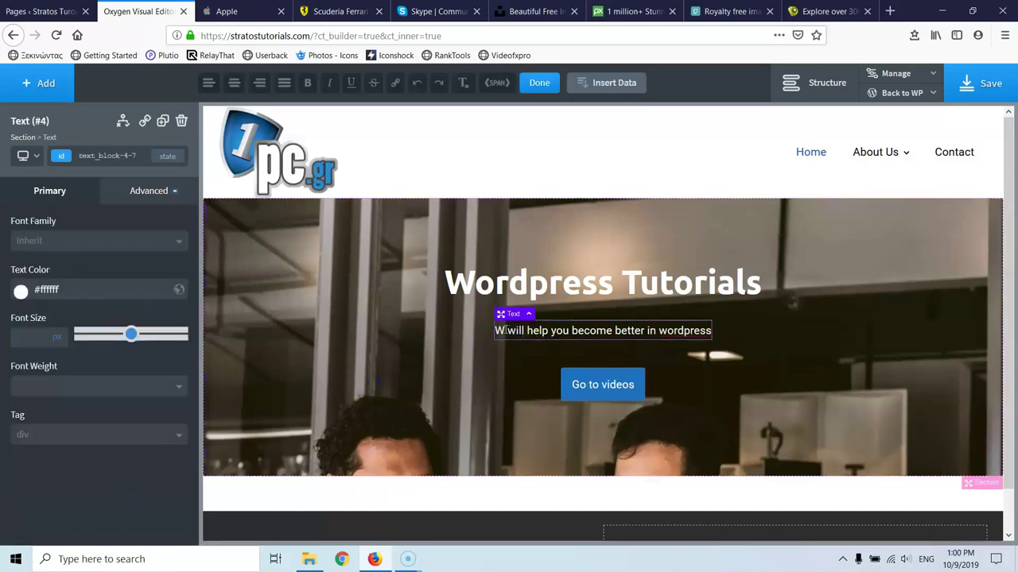
left_click(528, 375)
left_click(566, 385)
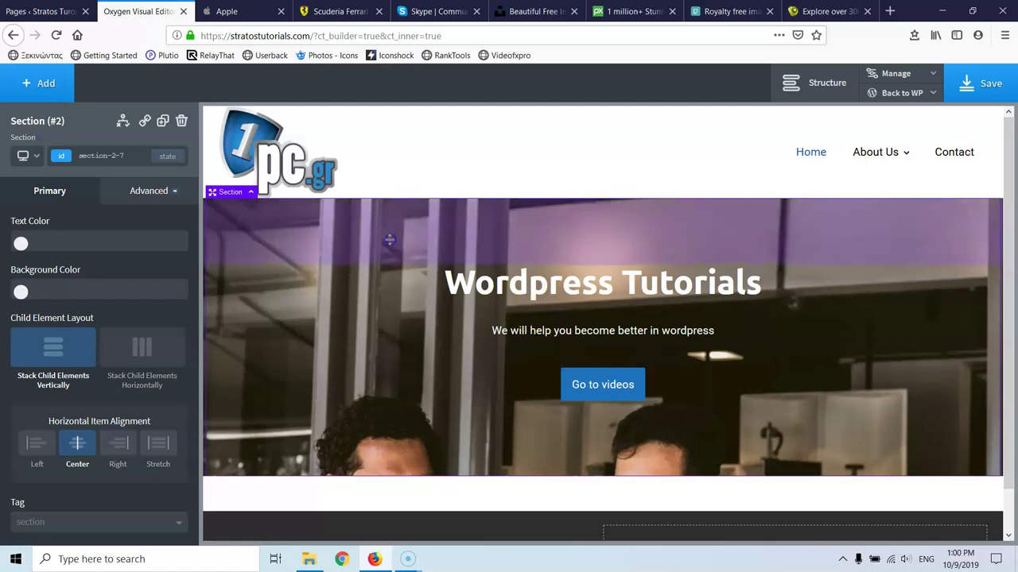
Set the banner section's background image overlay color to black, #000000.
left_click(138, 205)
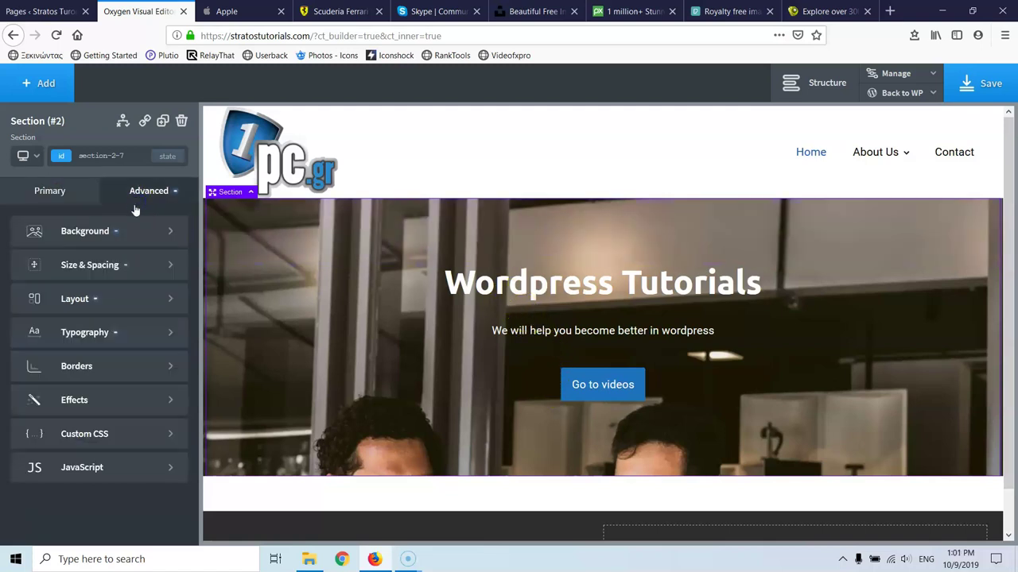
left_click(73, 230)
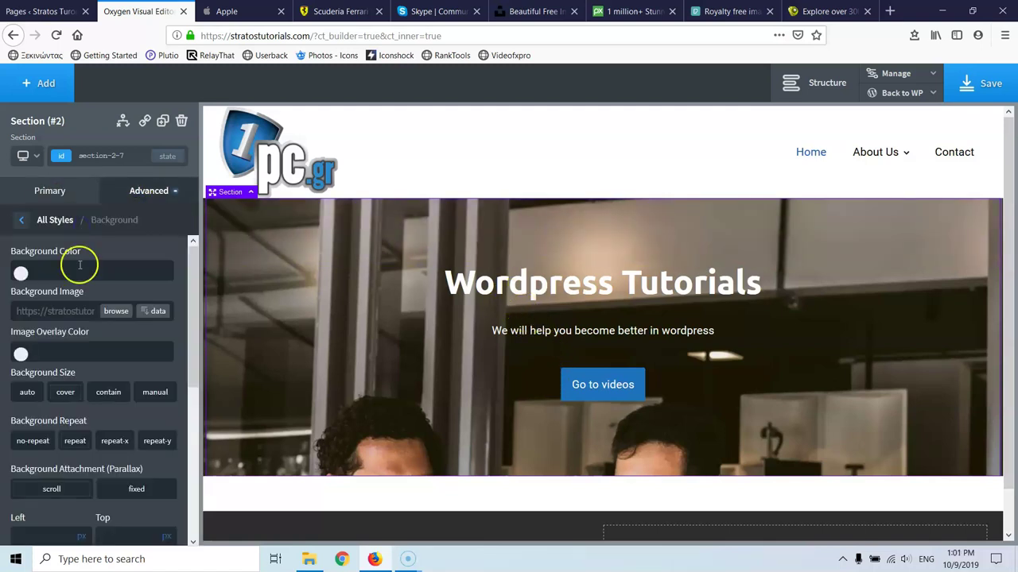
left_click(22, 358)
left_click(24, 481)
left_click(61, 484)
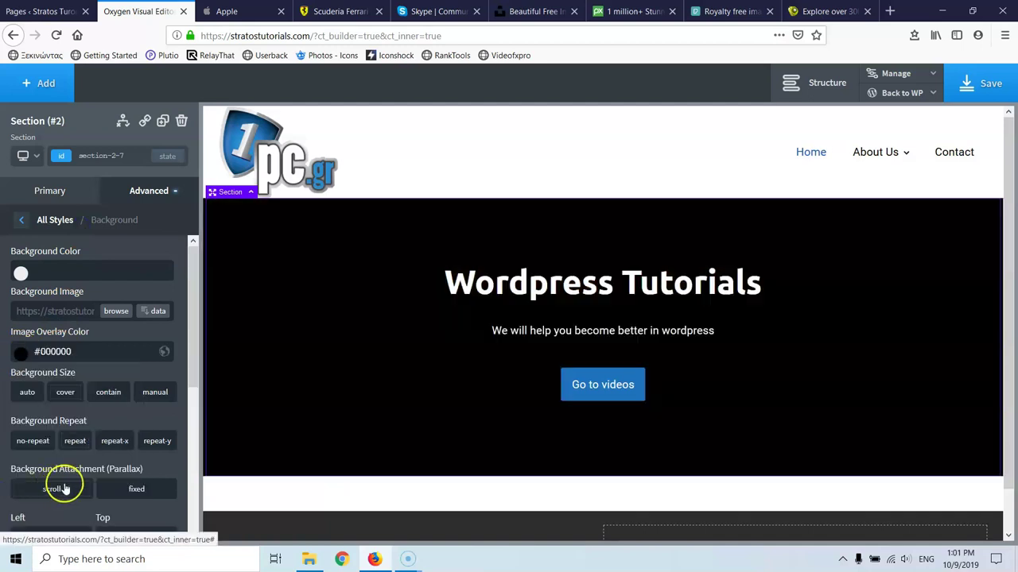
Reduce the opacity of the section's black image overlay to 60, giving rgba(0,0,0,0.6).
left_click(21, 353)
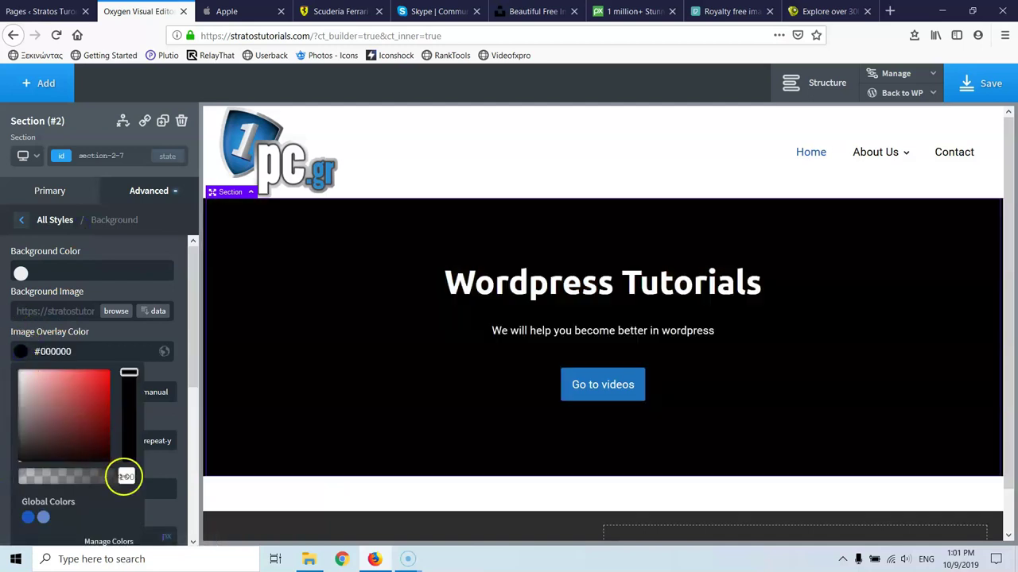
left_click_drag(92, 490, 62, 480)
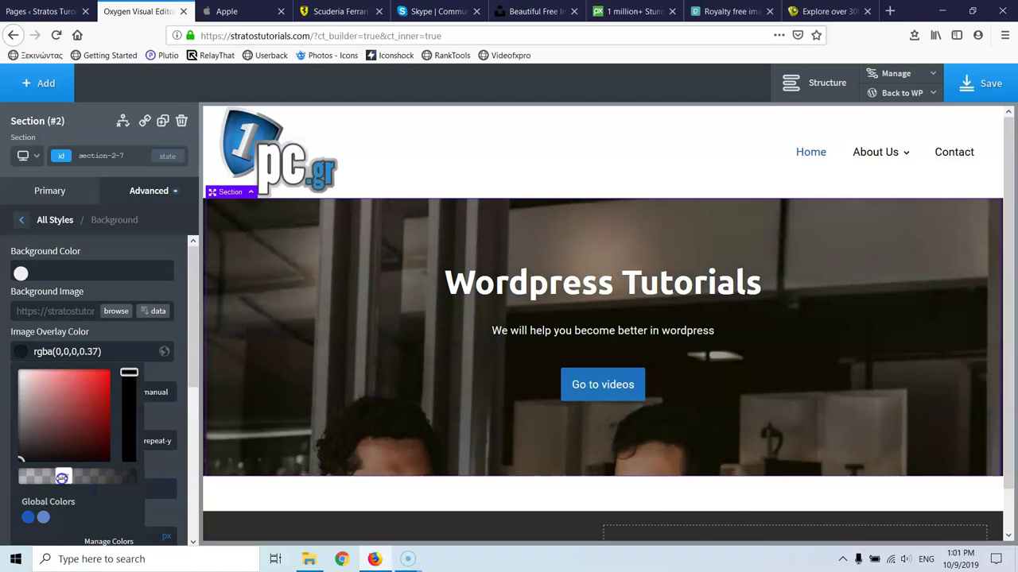
left_click_drag(70, 477, 75, 477)
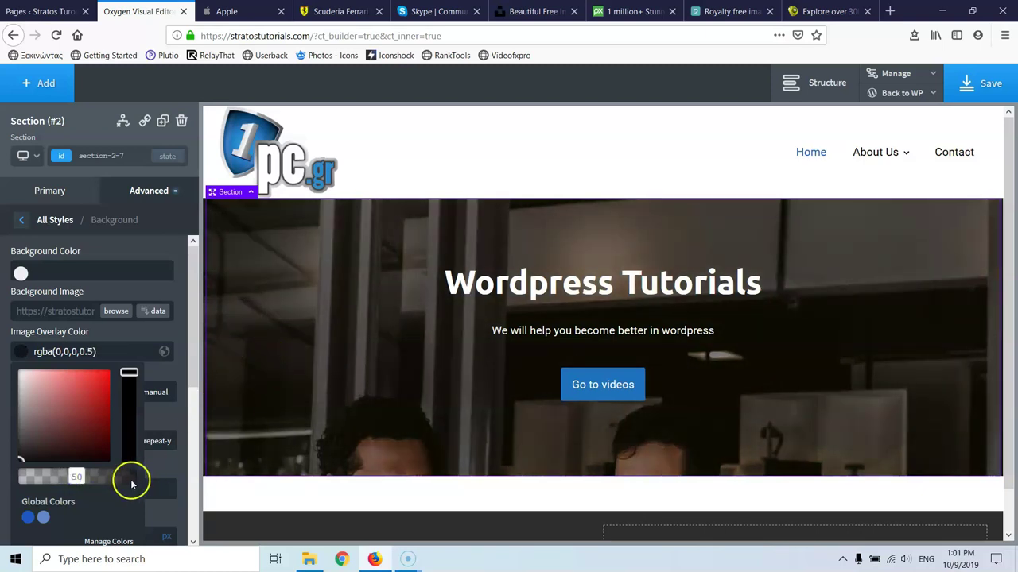
left_click_drag(87, 479, 93, 478)
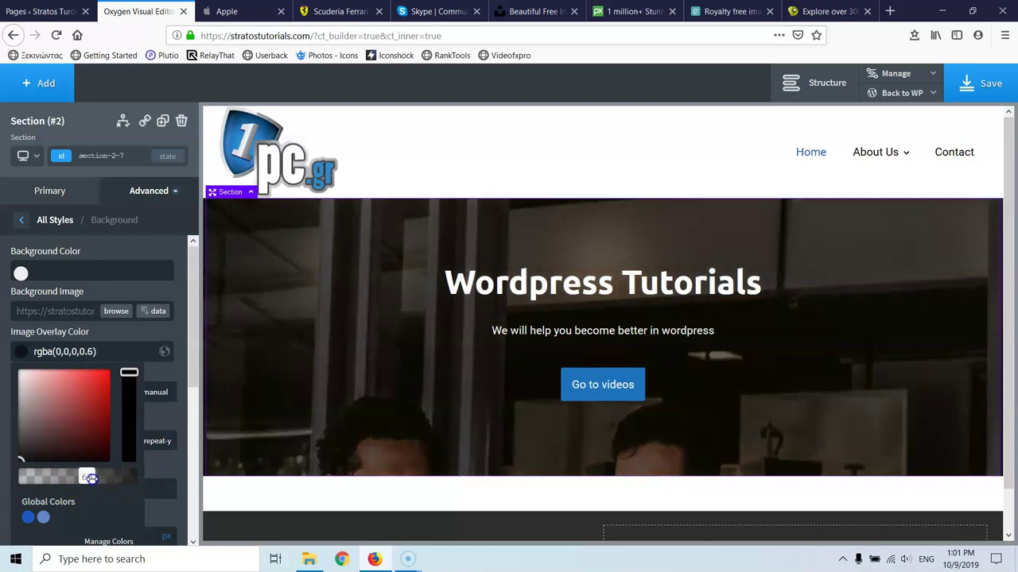
left_click(305, 386)
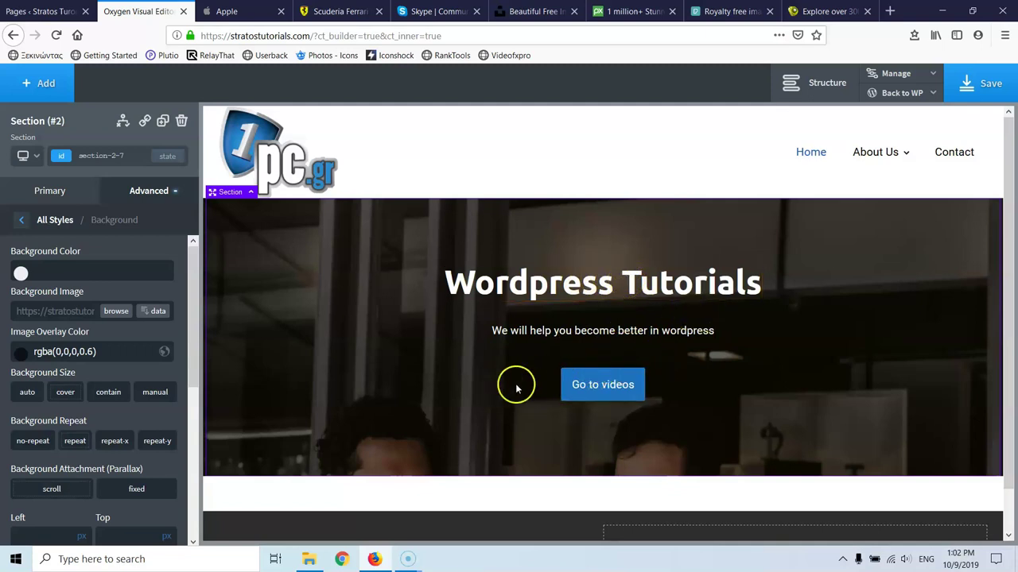
Set the button color of "Go to videos" to the darker blue global color.
left_click(577, 384)
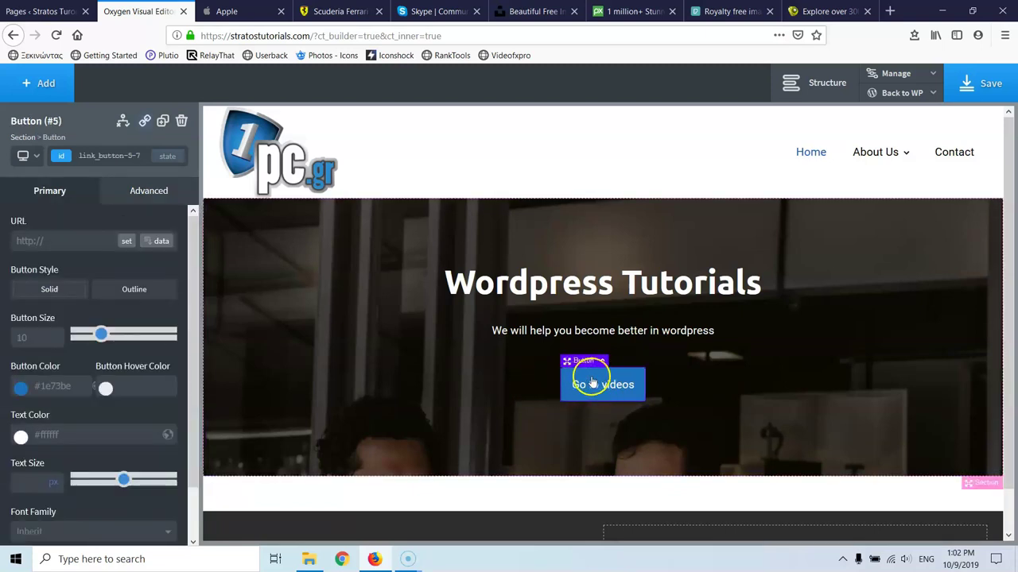
left_click(18, 389)
scroll(16, 489, "down", 1)
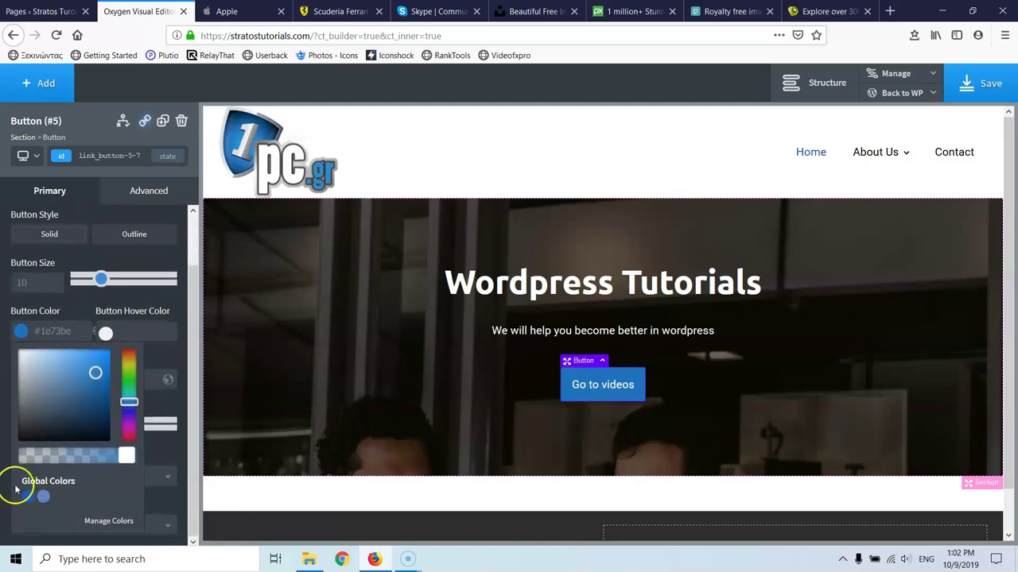
left_click(28, 497)
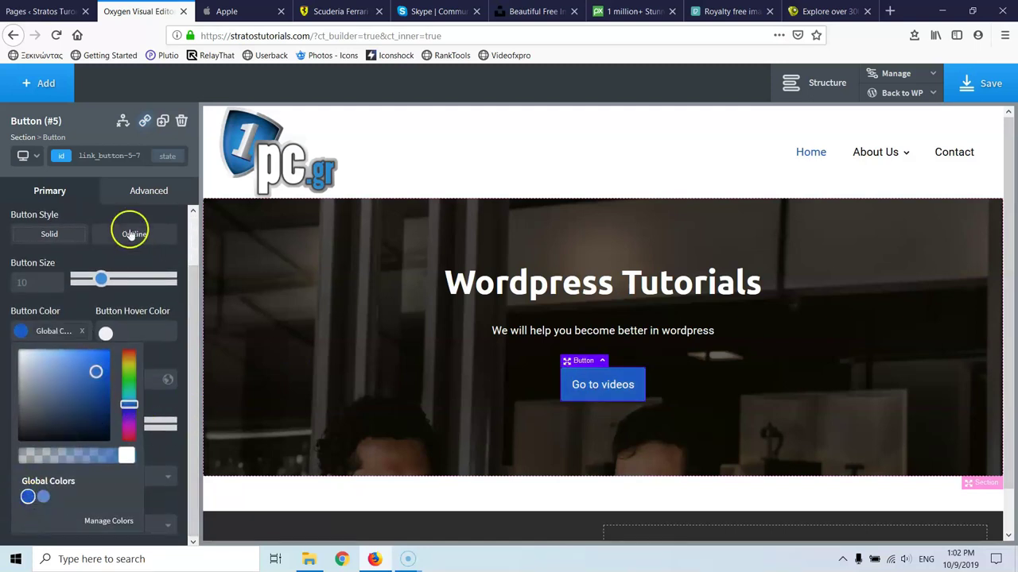
Set the "Go to videos" button's color in its hover state to the global color Light Blue.
left_click(164, 157)
left_click(35, 200)
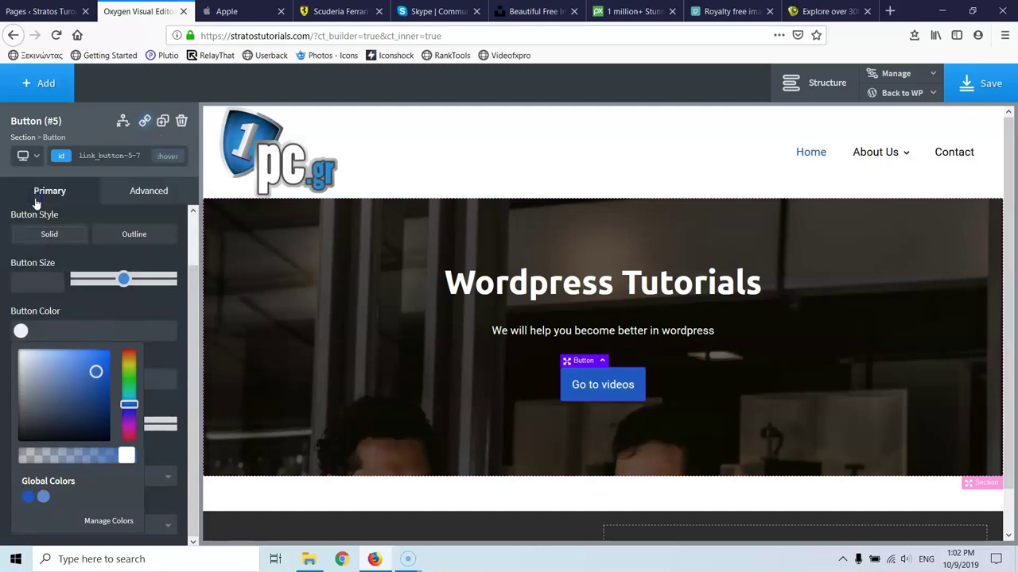
left_click(131, 308)
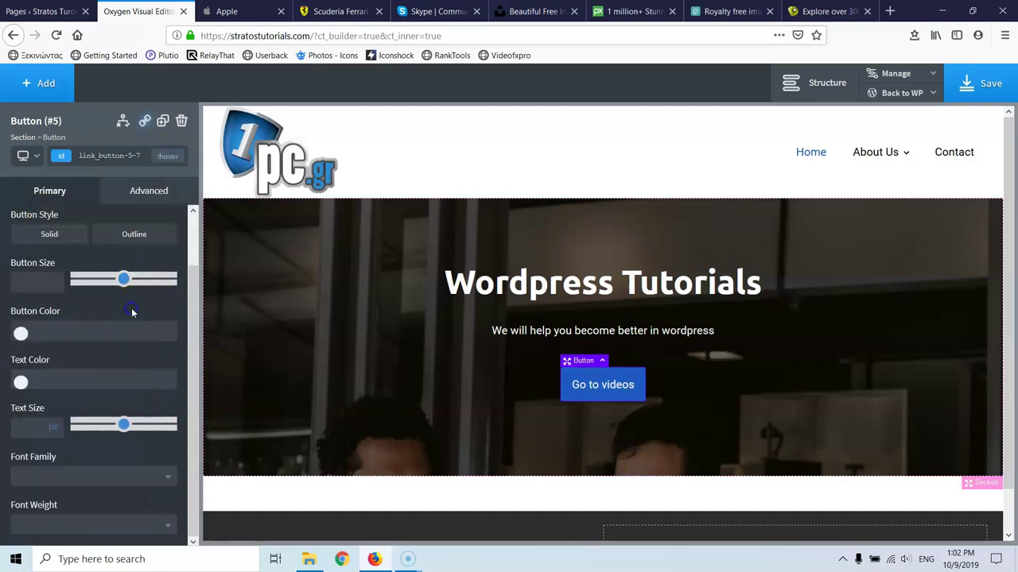
left_click(20, 332)
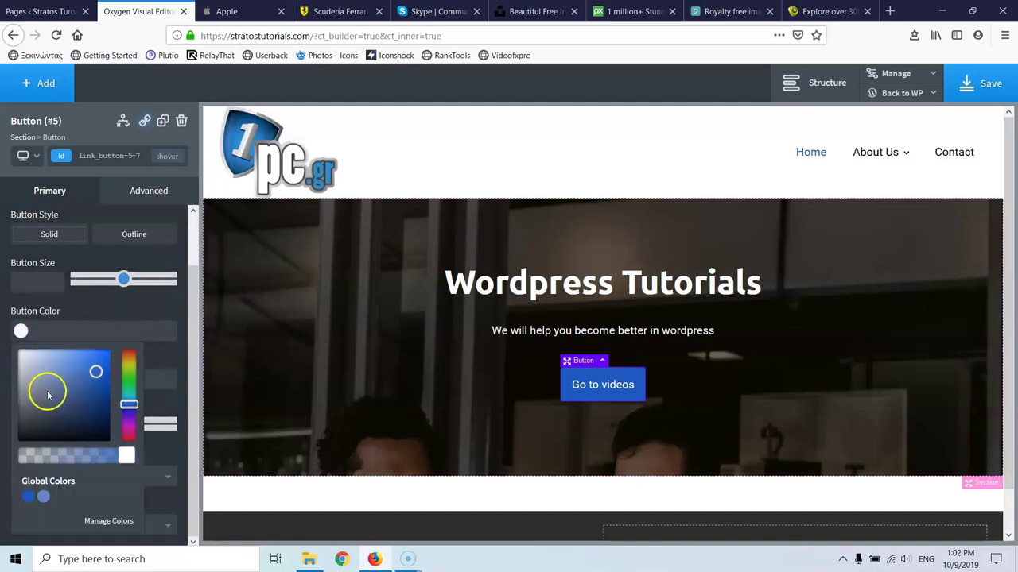
left_click(41, 497)
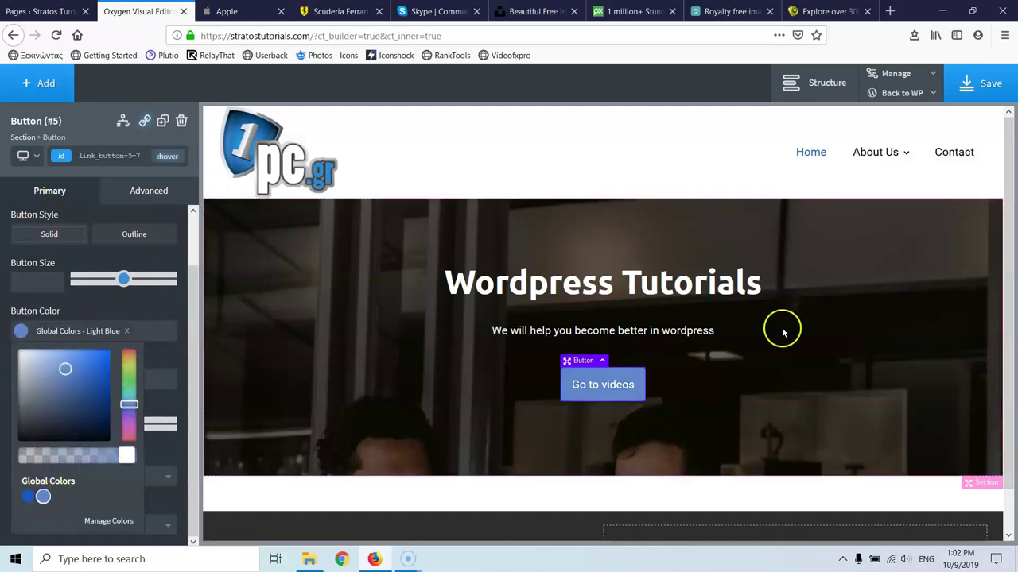
Set the "Go to videos" button's text color to black, #000000, in its hover state and return to the original state.
left_click(121, 314)
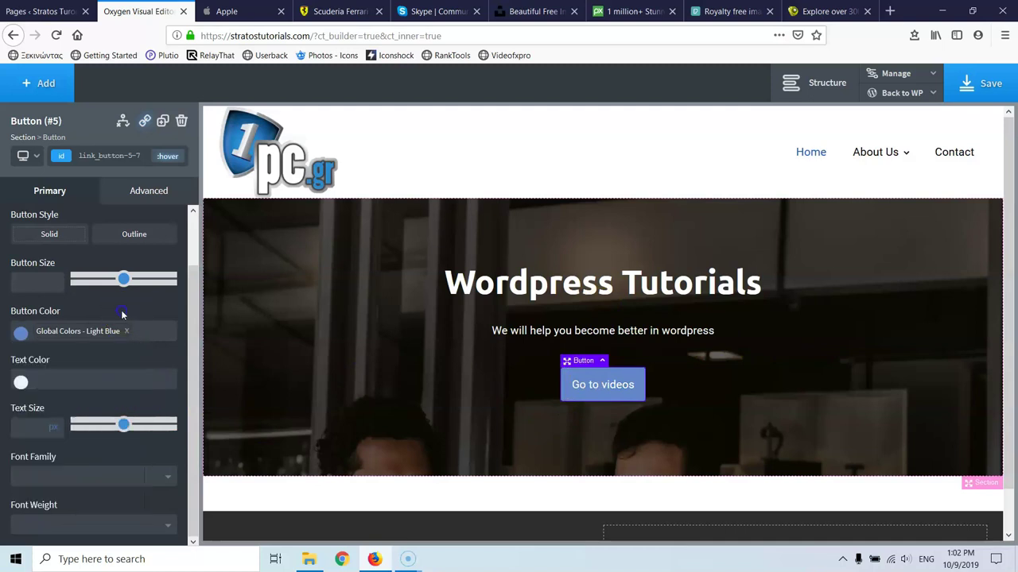
left_click(22, 381)
left_click_drag(50, 429, 17, 490)
left_click(154, 302)
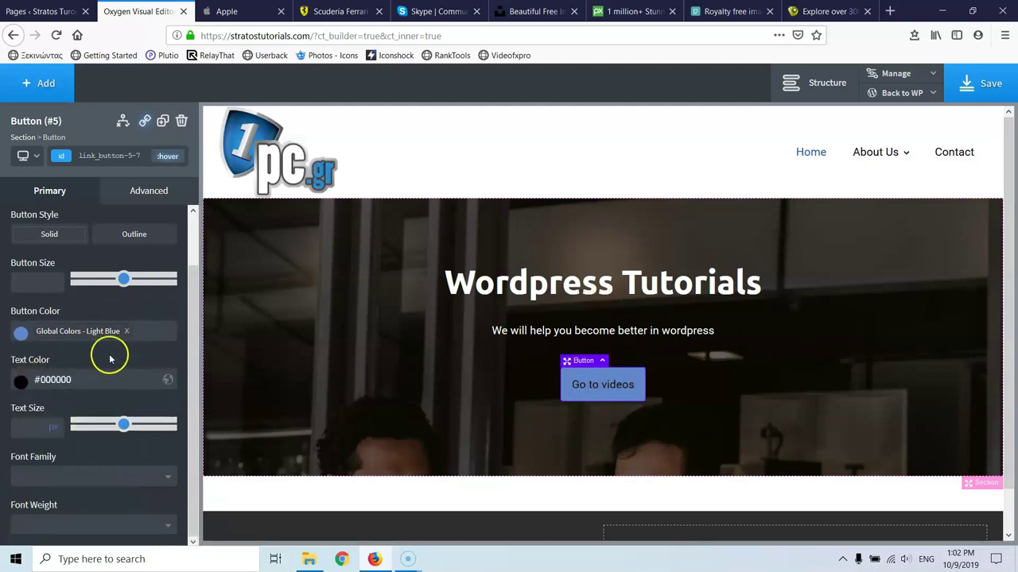
left_click(165, 157)
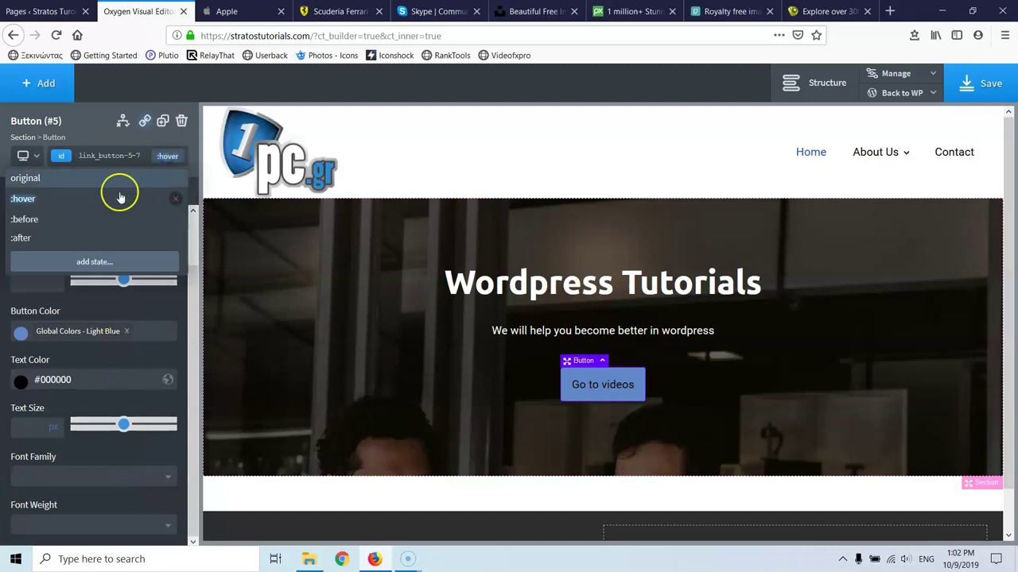
left_click(104, 187)
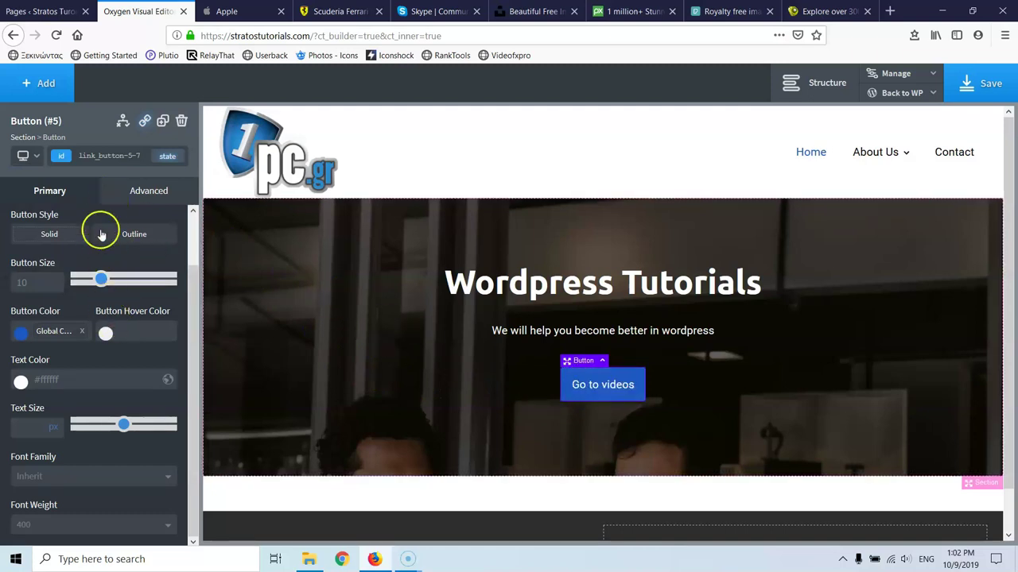
Set the transition duration of the "Go to videos" button to 0.5 sec and save the page.
left_click(127, 188)
left_click(67, 412)
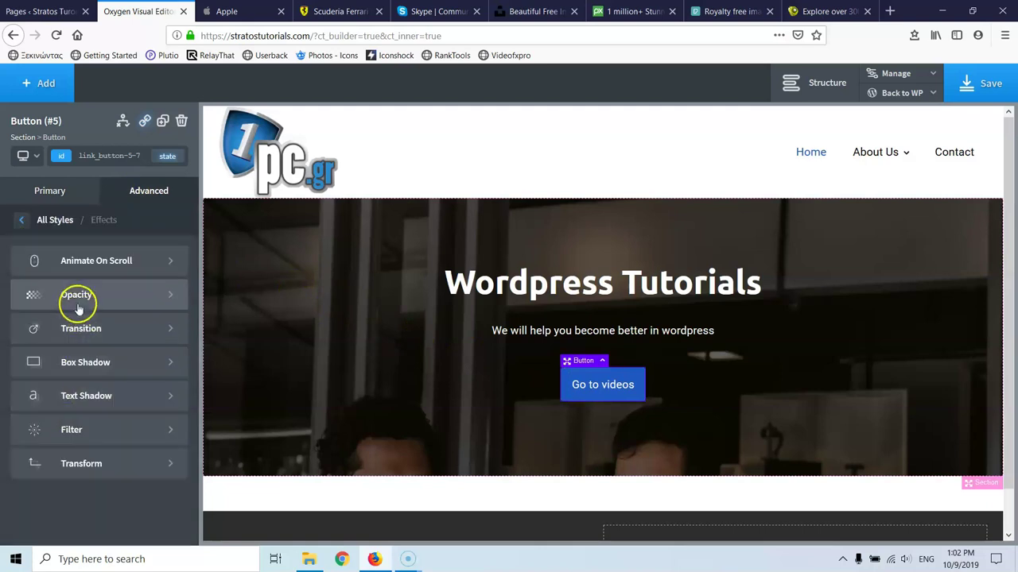
left_click(85, 330)
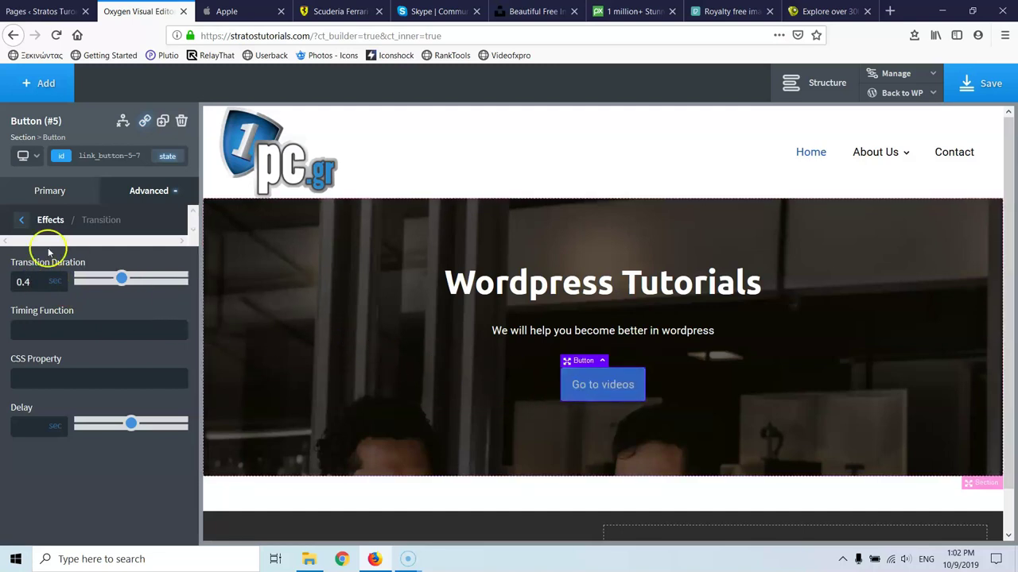
left_click(32, 289)
type("5")
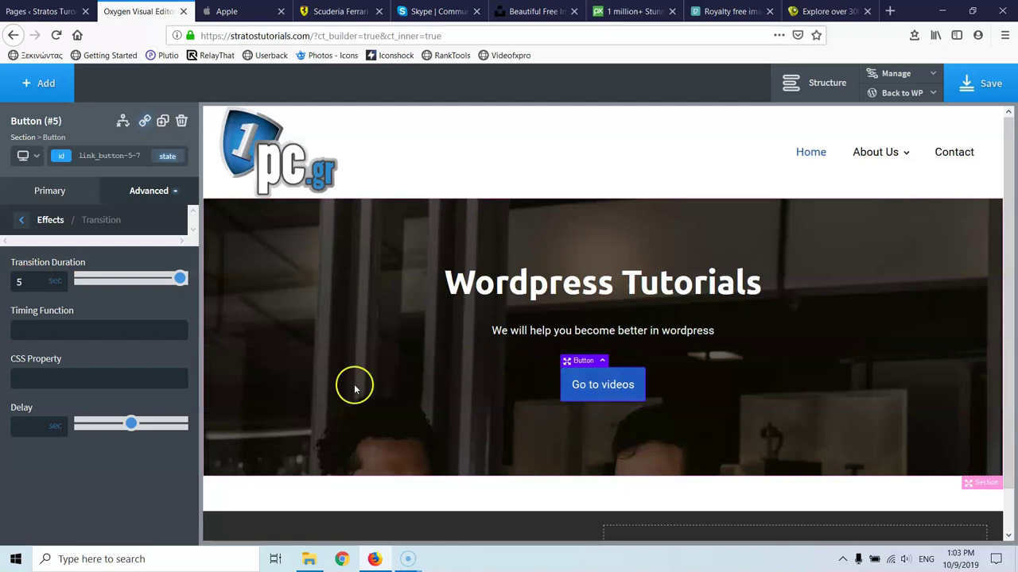
type(".5")
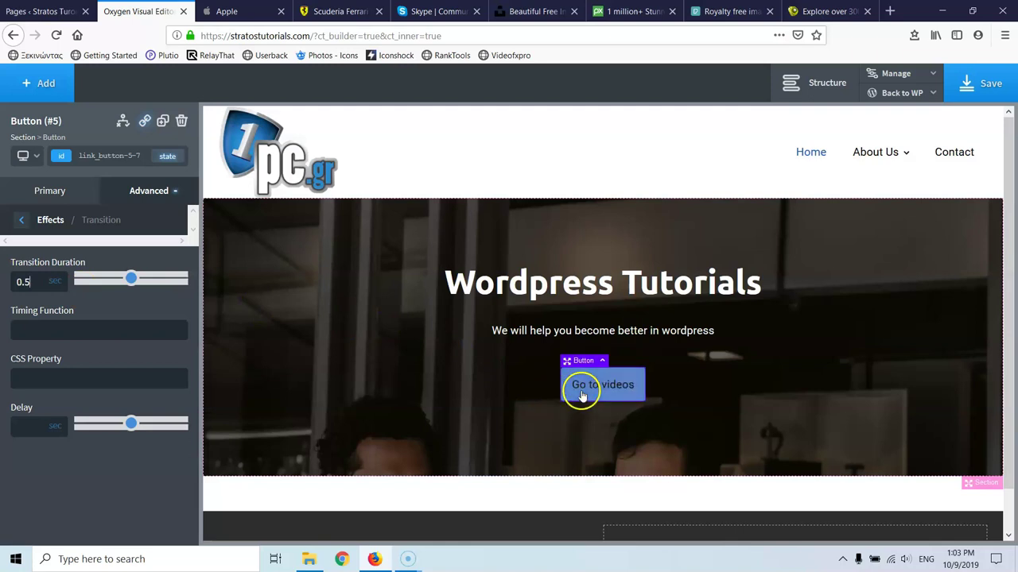
left_click(958, 71)
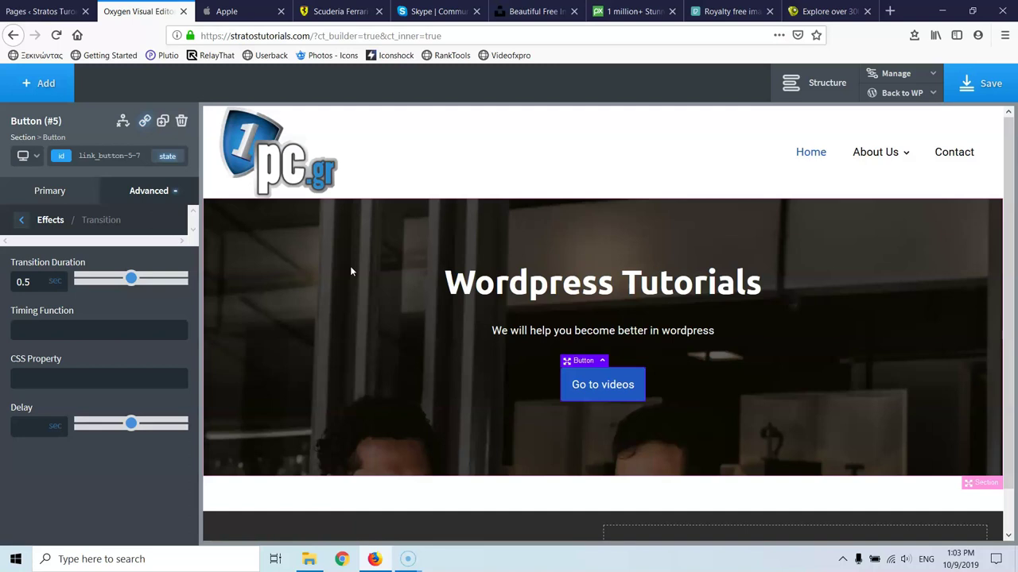
Add a new section directly below the banner section.
left_click(400, 284)
scroll(376, 320, "down", 1)
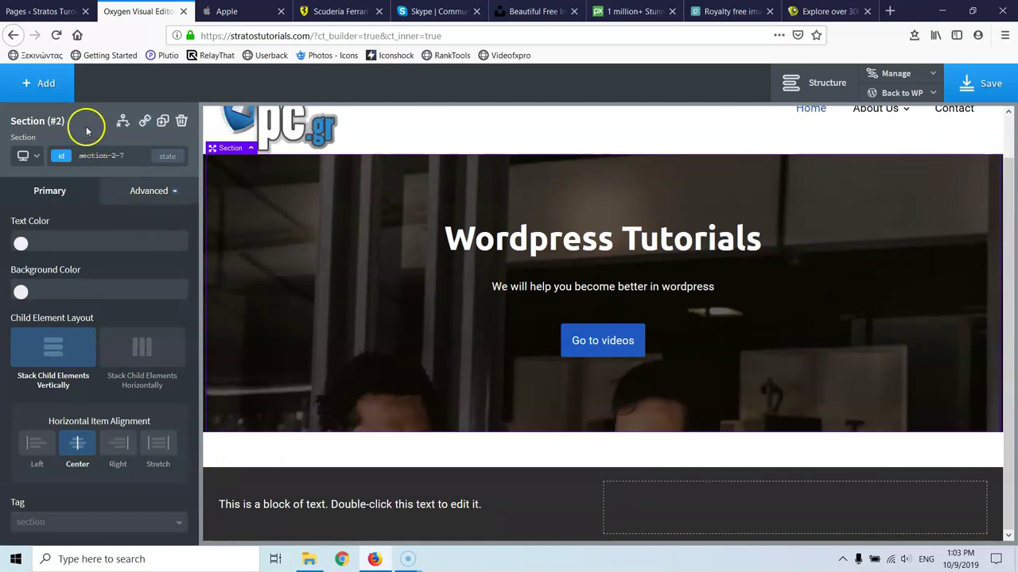
left_click(36, 89)
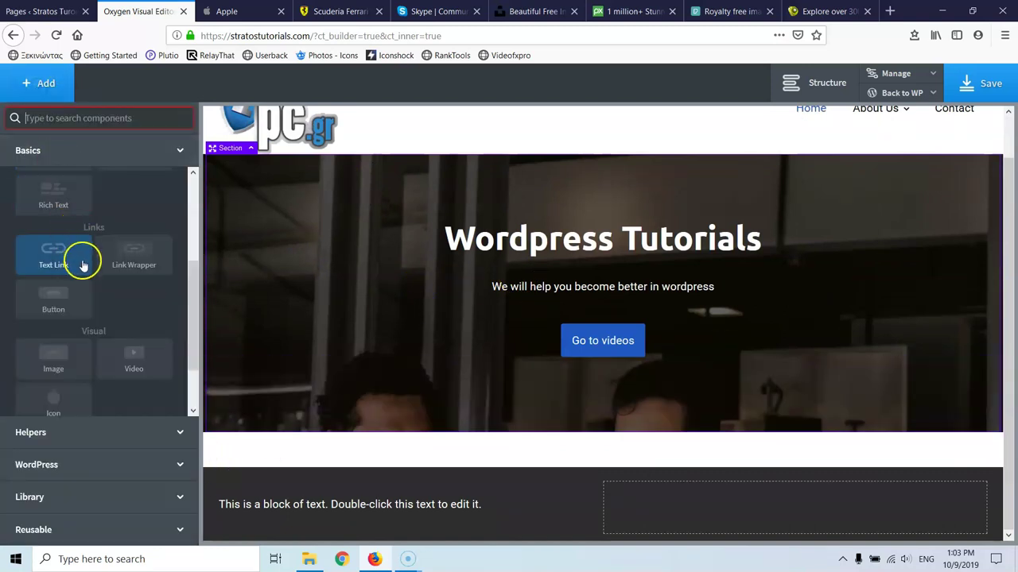
scroll(79, 259, "up", 4)
left_click(63, 205)
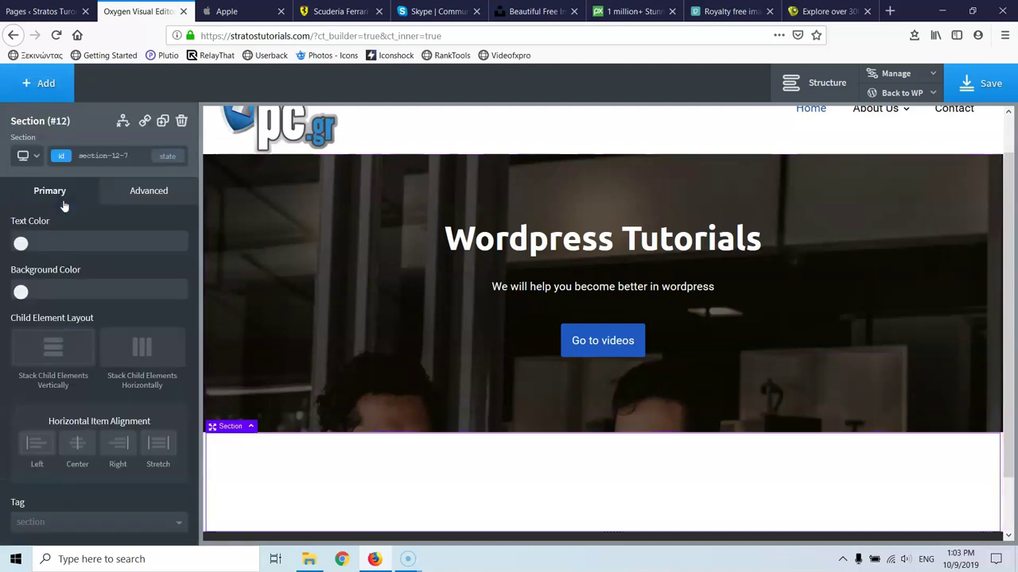
scroll(220, 227, "down", 1)
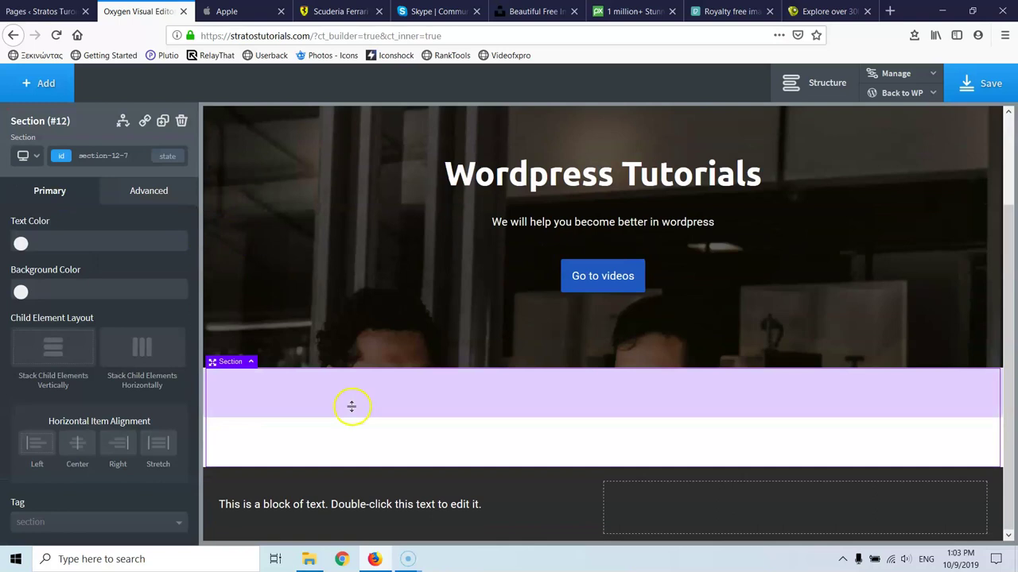
Add a heading to the new section with the text "What we can do for you".
left_click(44, 86)
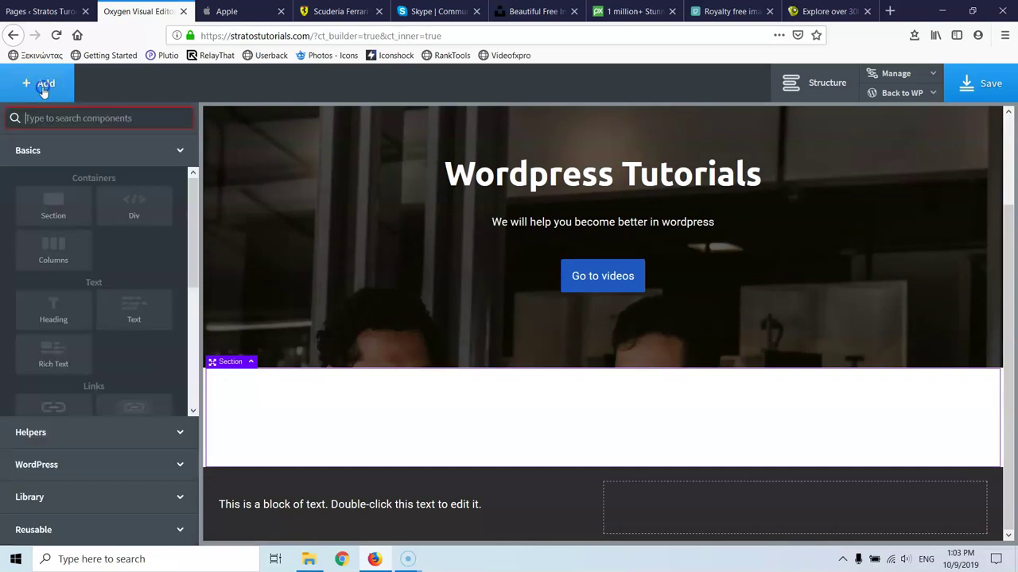
left_click(52, 306)
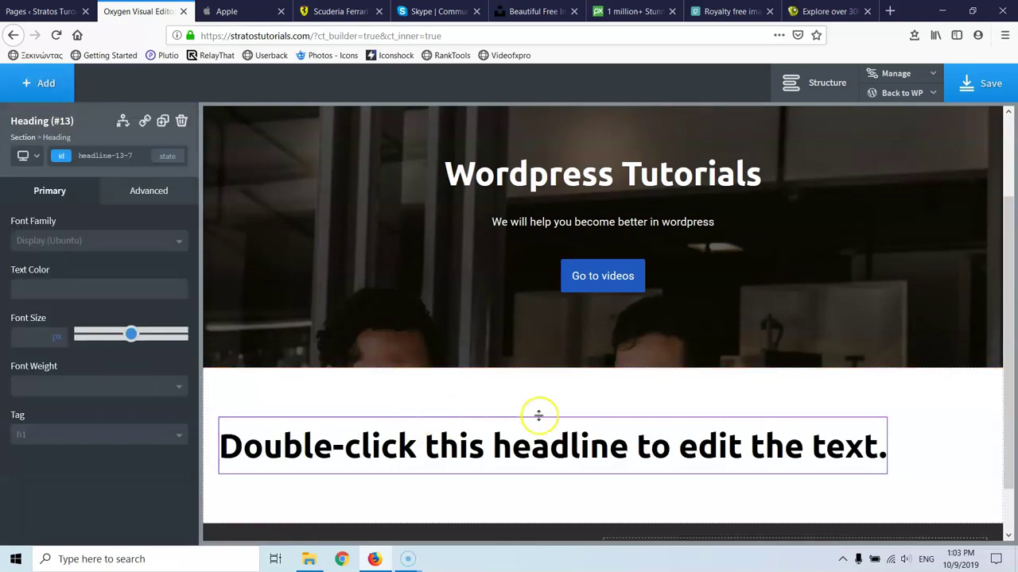
double_click(561, 449)
type("Waht")
key("BackSpace")
key("BackSpace")
key("BackSpace")
type("hat we c")
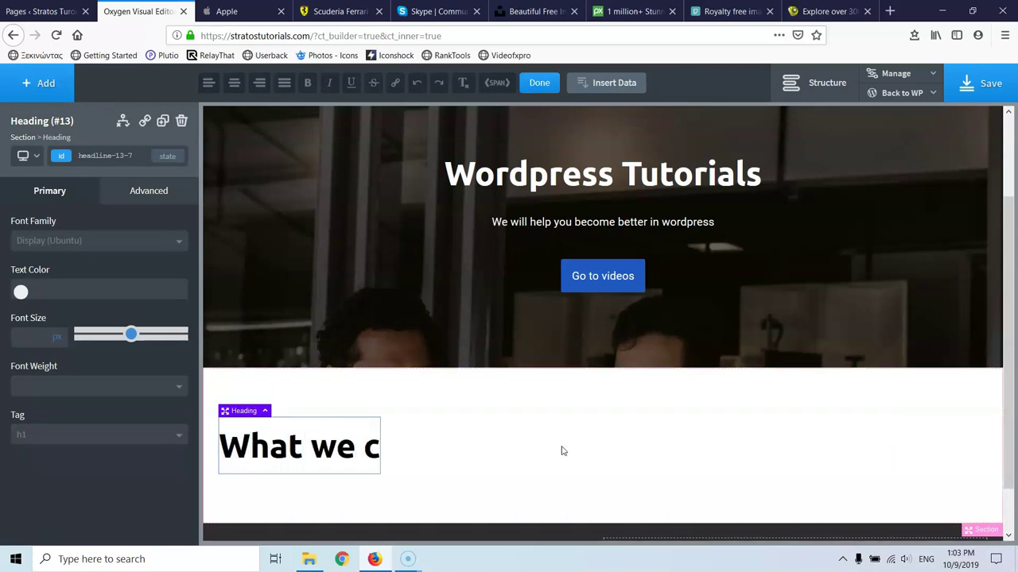
type("an do for you")
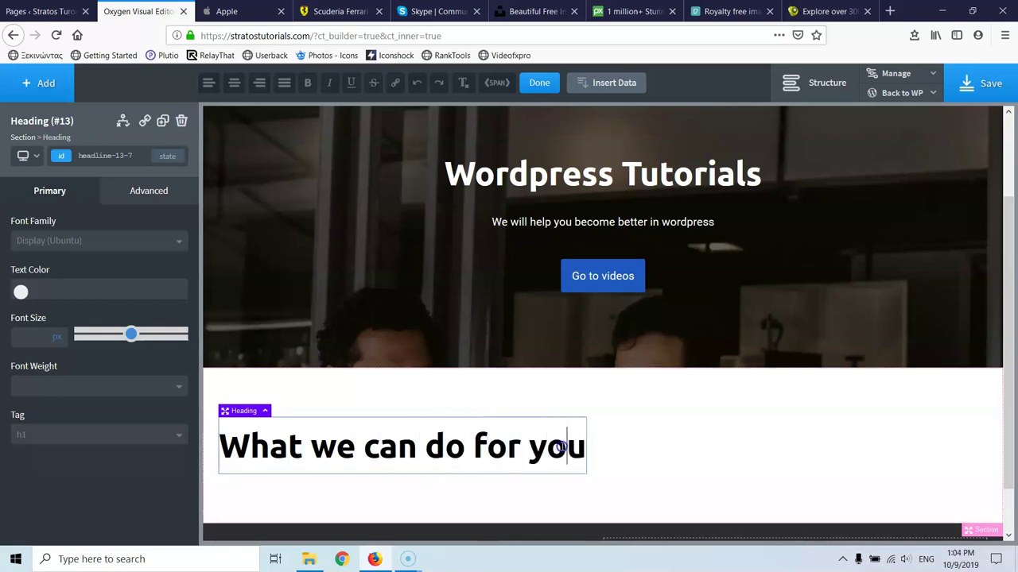
double_click(562, 448)
left_click(522, 445)
triple_click(521, 444)
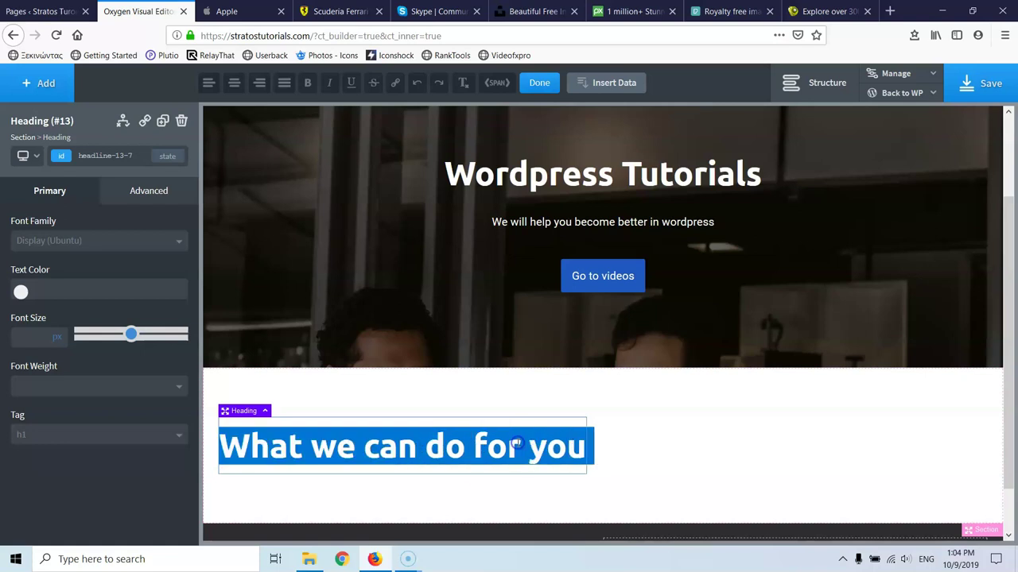
Stack the new section's child elements vertically and center them horizontally.
left_click(451, 396)
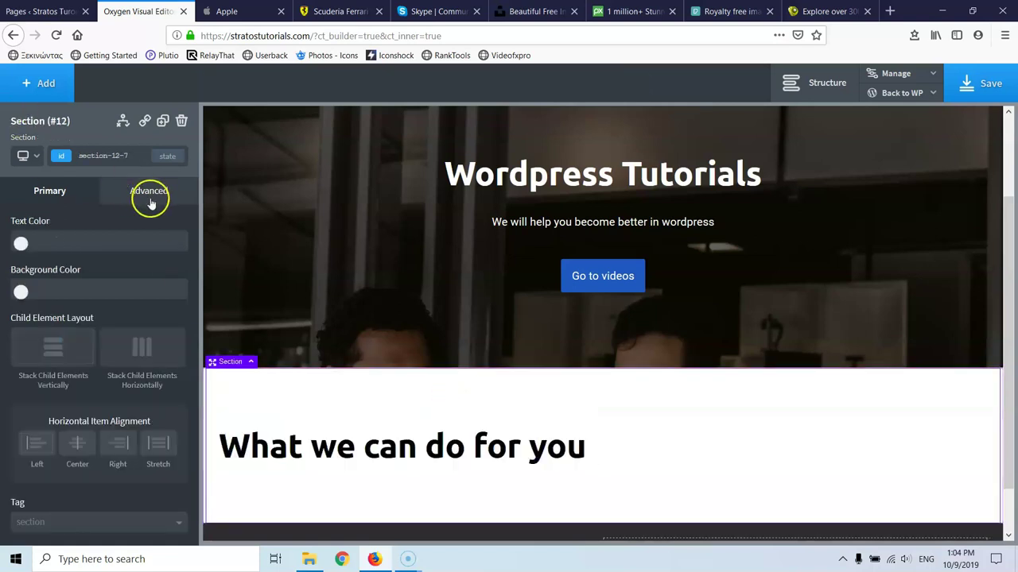
left_click(49, 356)
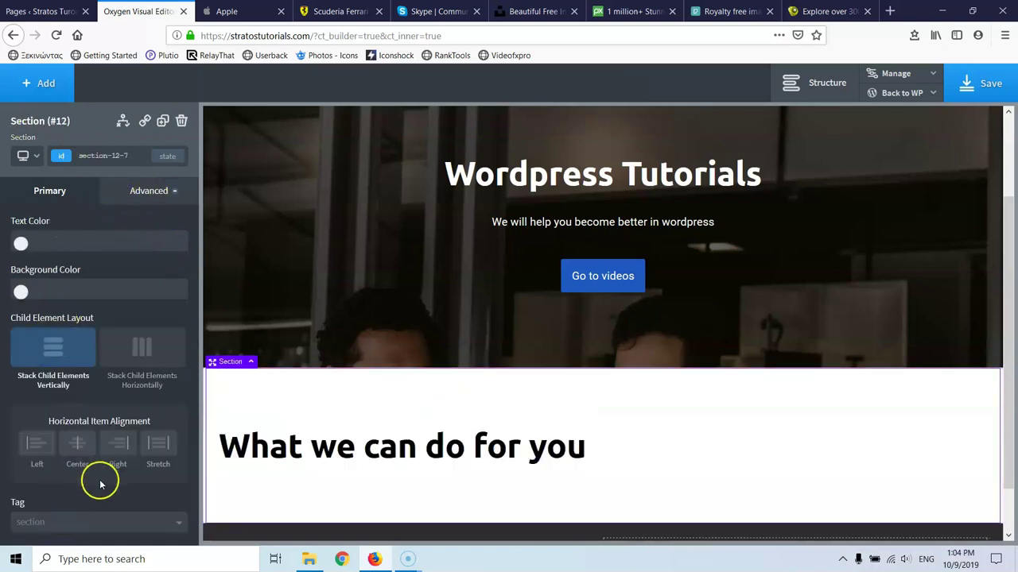
left_click(77, 444)
Add a layout of three equal columns below the "What we can do for you" heading.
scroll(352, 454, "down", 1)
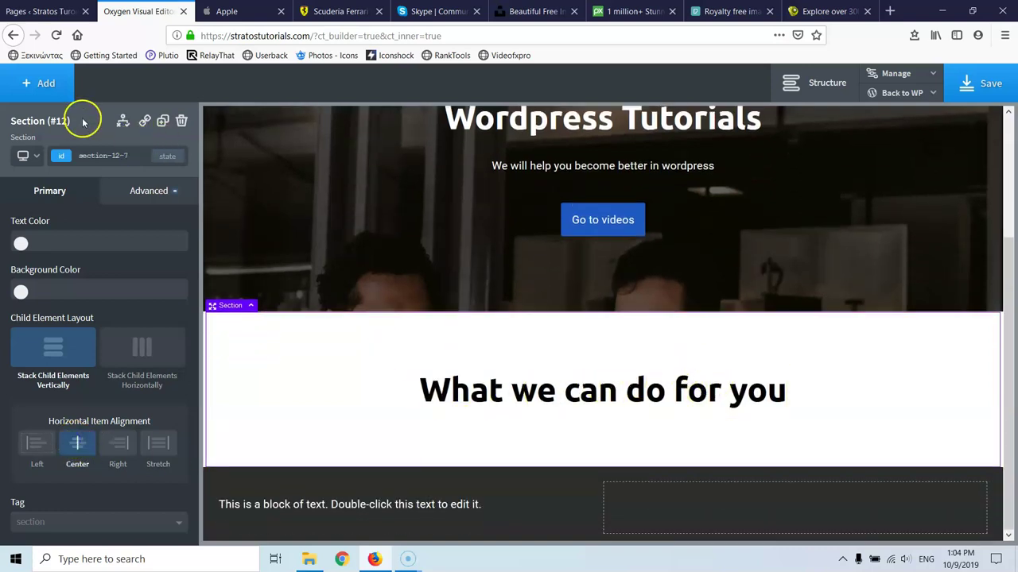
left_click(44, 86)
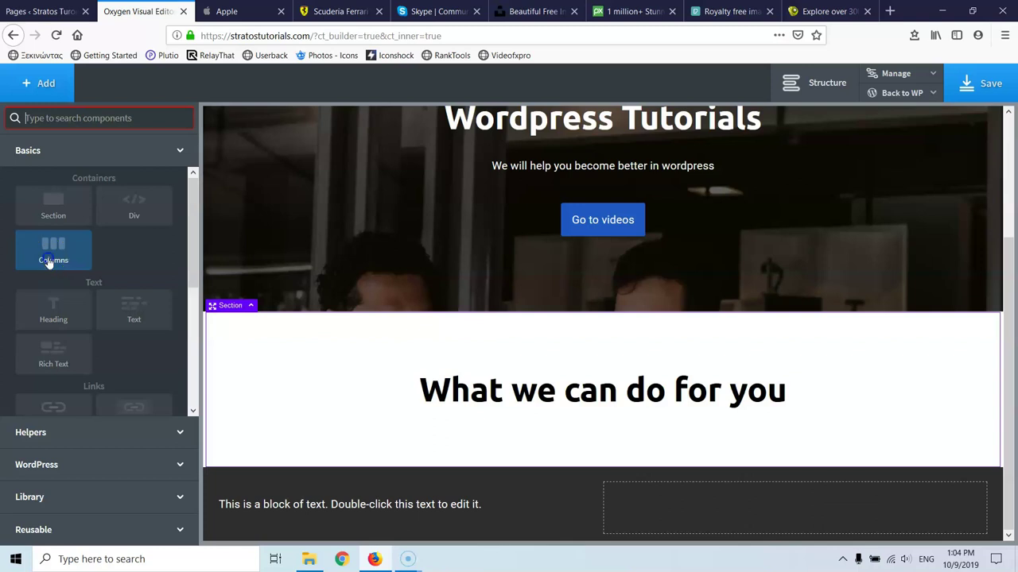
left_click(51, 254)
left_click(151, 271)
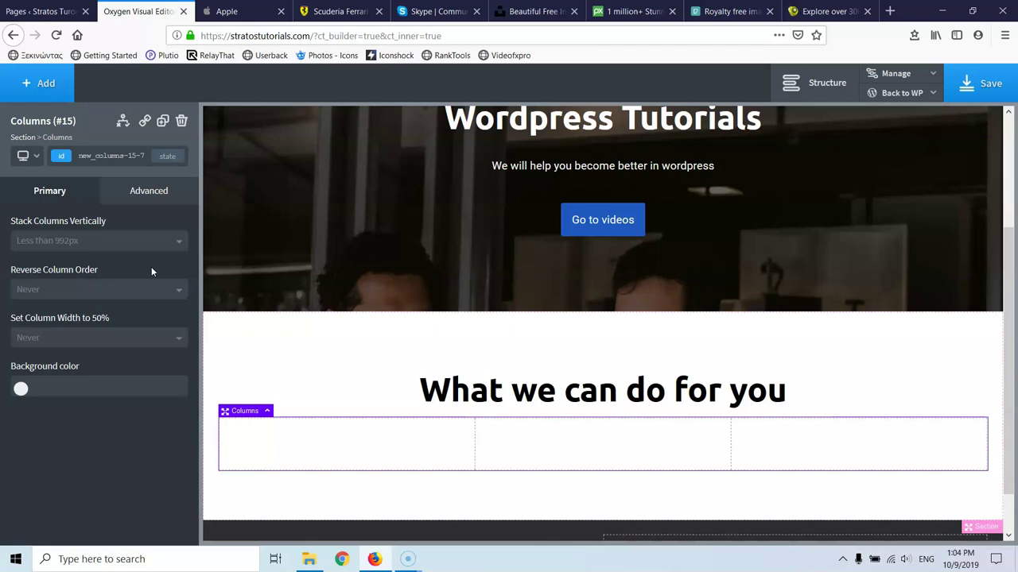
Open the page structure and examine the settings of the first column's div and of its parent columns element.
left_click(833, 86)
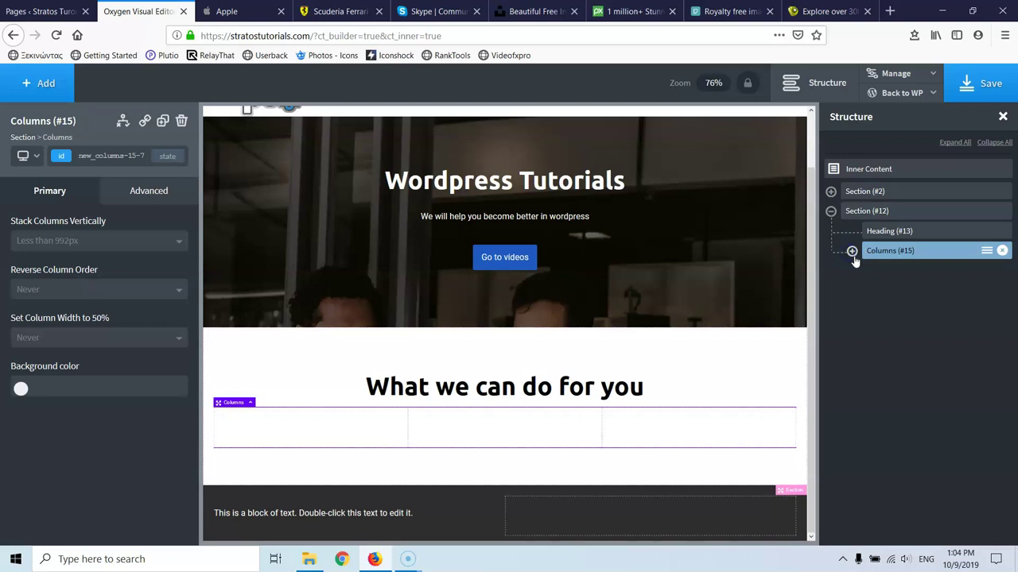
left_click(852, 252)
left_click(898, 271)
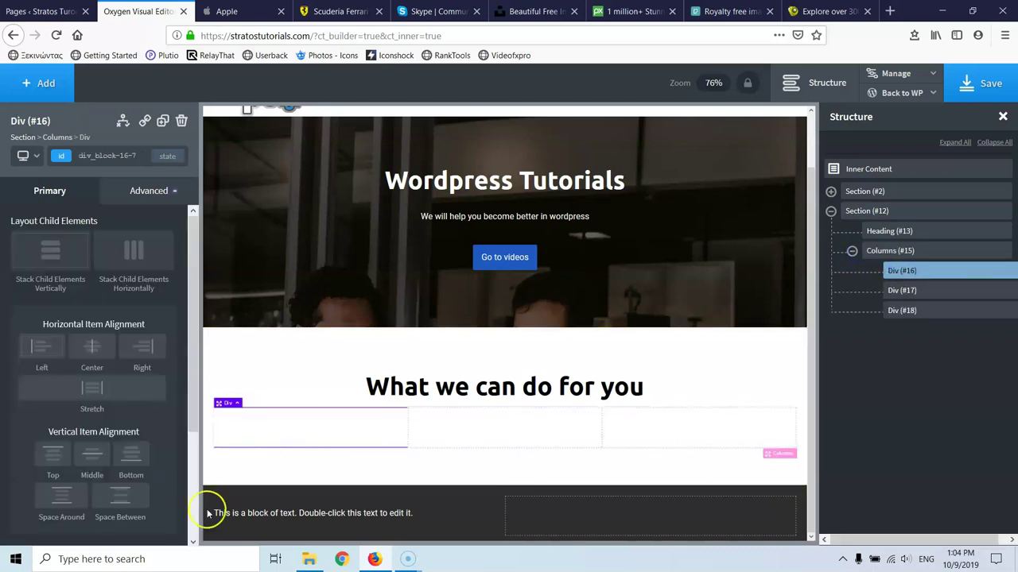
scroll(73, 389, "down", 3)
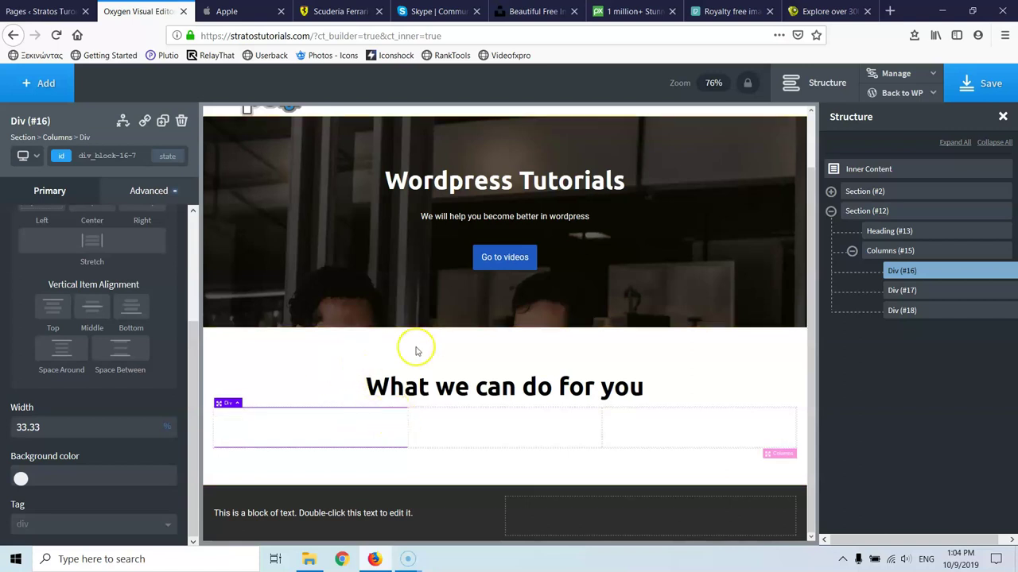
left_click(880, 252)
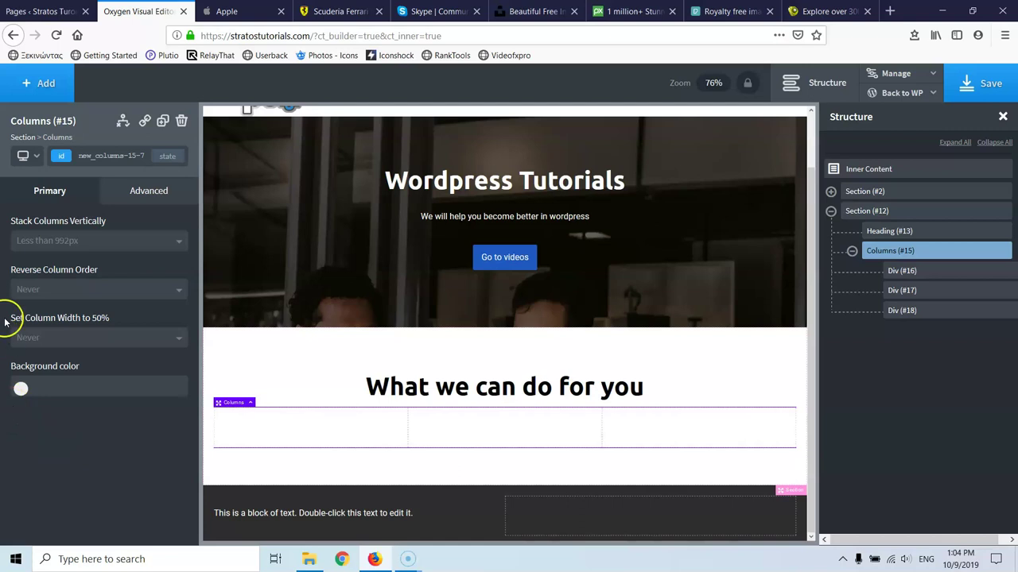
Add an Icon Box to the first of the three columns.
left_click(310, 434)
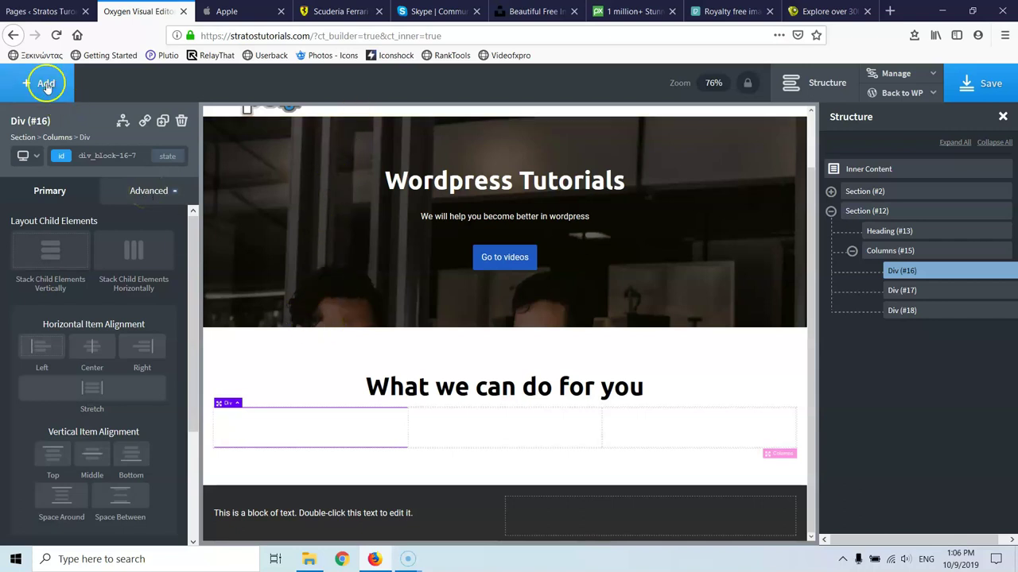
left_click(46, 84)
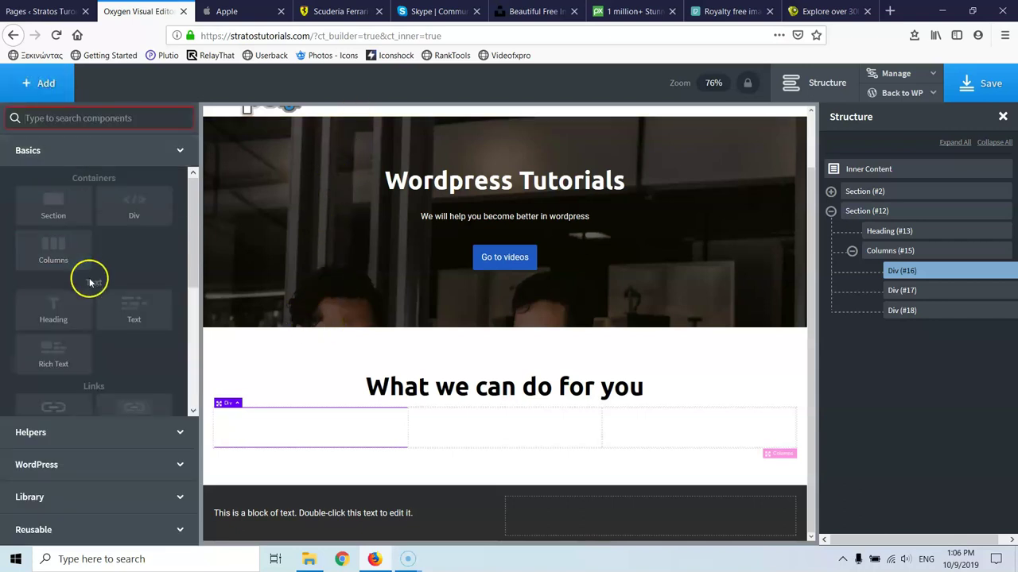
left_click(76, 434)
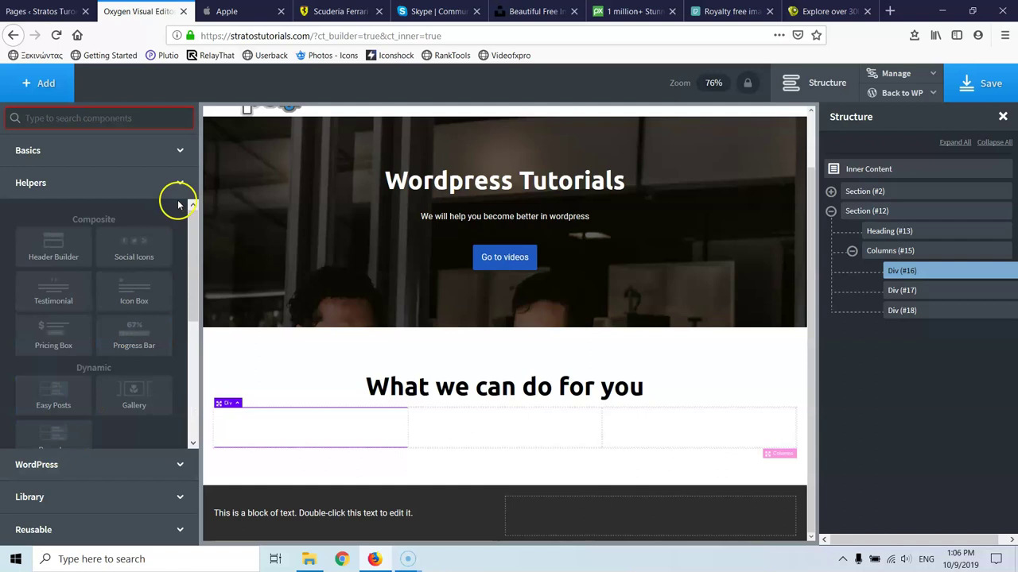
left_click(127, 295)
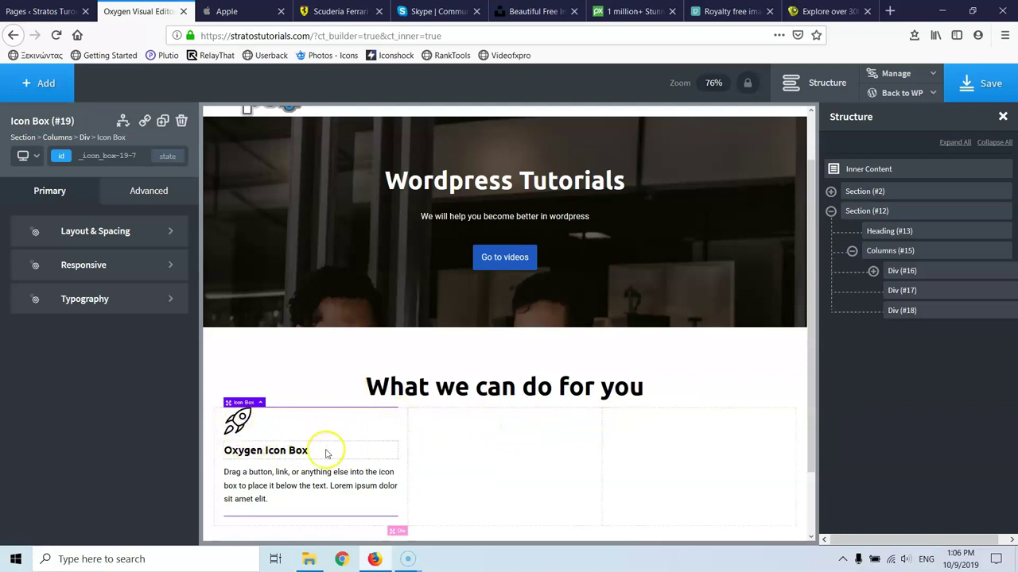
Assign the class home-features-ico to the rocket icon and reselect its parent icon box.
left_click(116, 157)
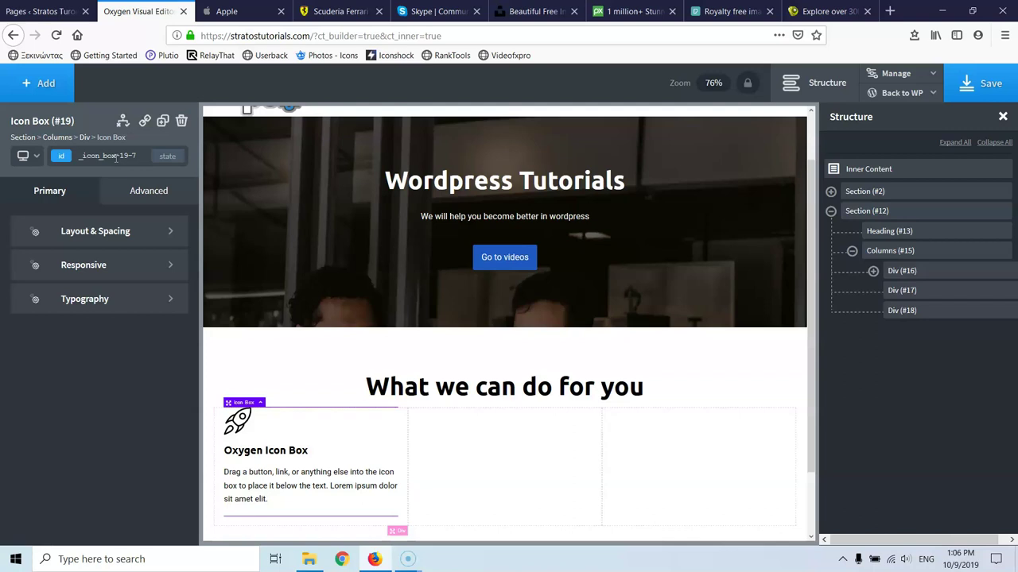
left_click(240, 423)
left_click(238, 424)
left_click(111, 157)
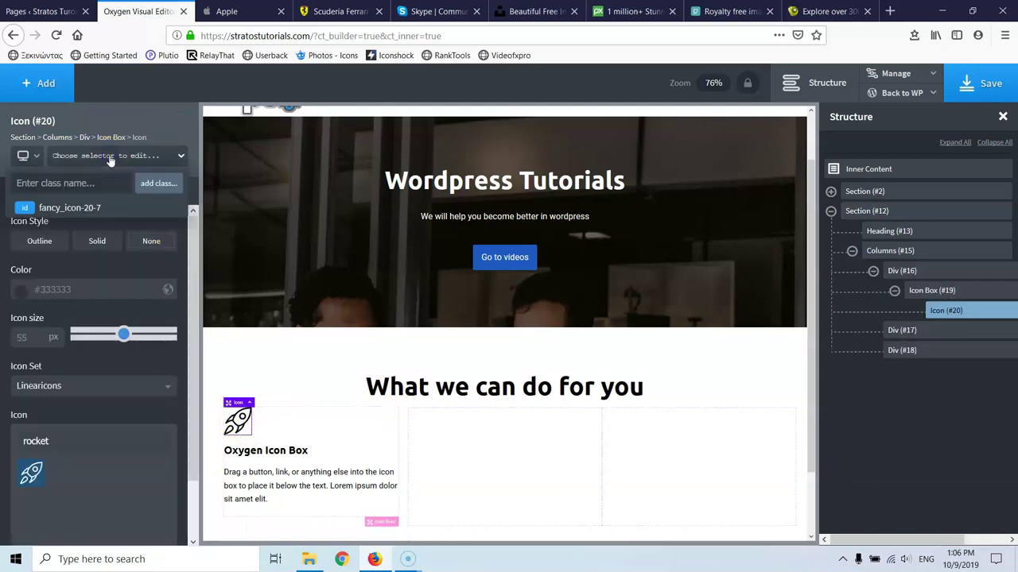
type("home-features-ico")
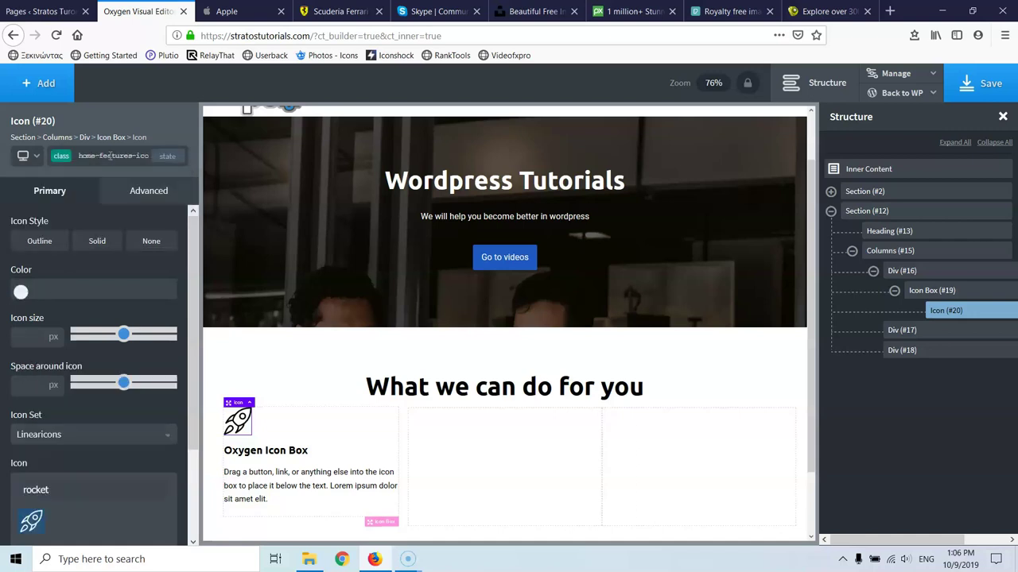
left_click(256, 482)
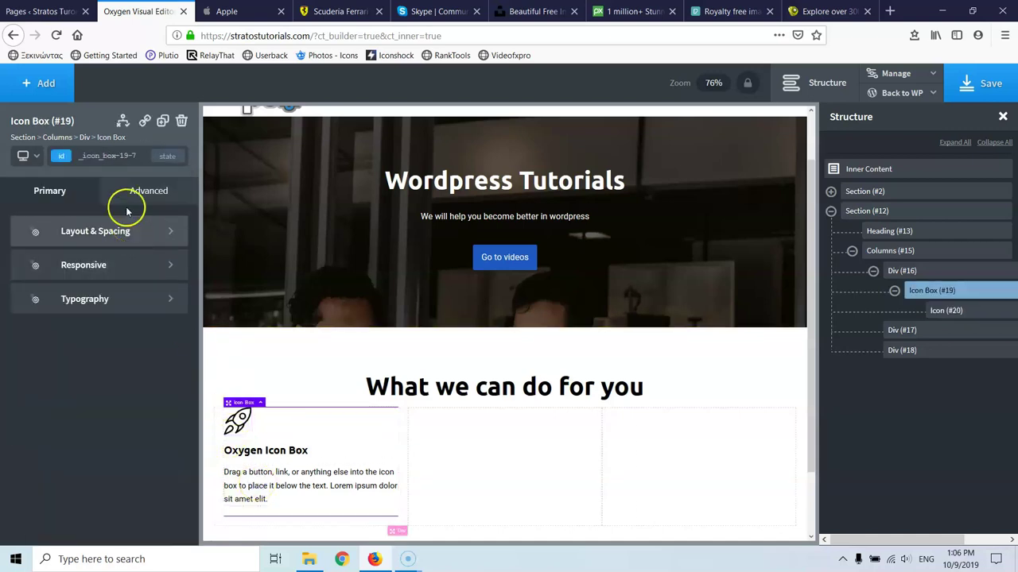
Assign the class home-features-text to the icon box in the first column.
left_click(89, 154)
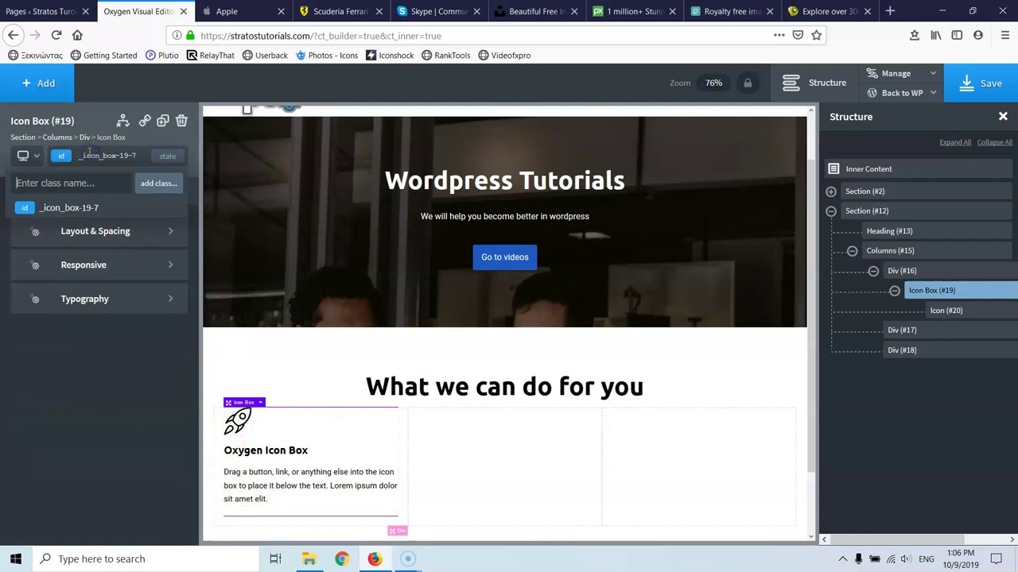
type("home-features-text")
key("Return")
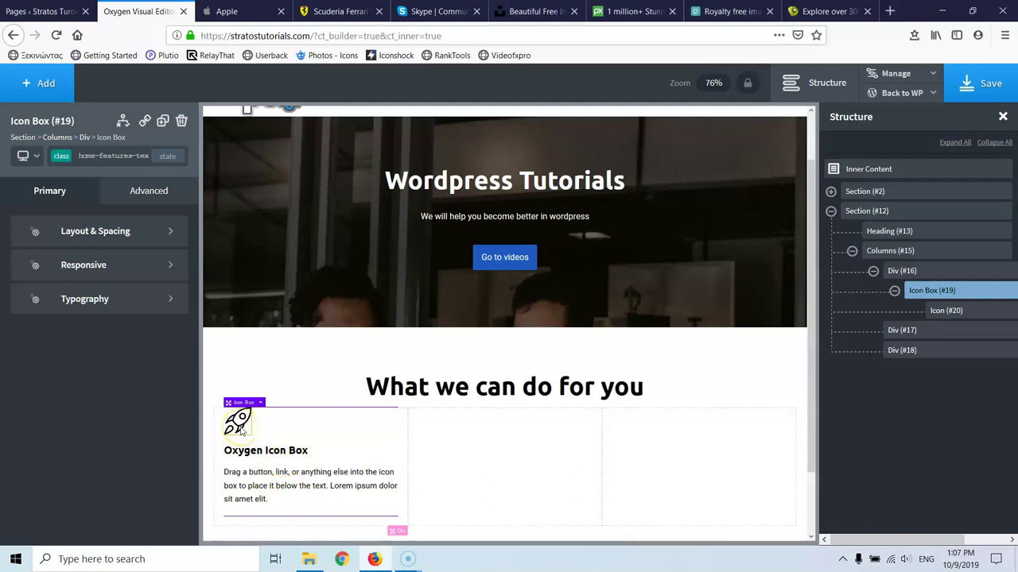
Duplicate the first column's icon box twice.
left_click(937, 291)
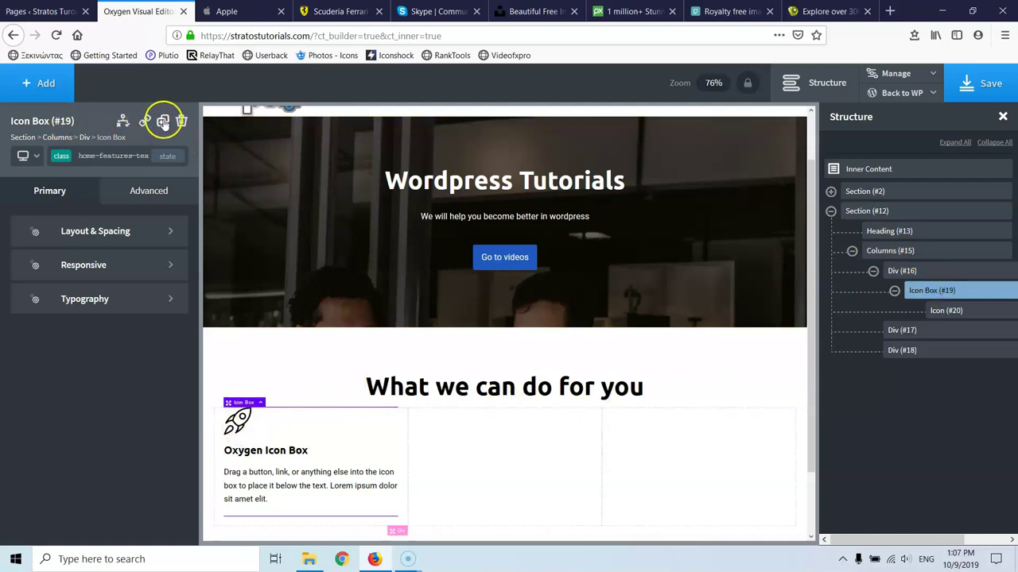
left_click(163, 121)
left_click(162, 121)
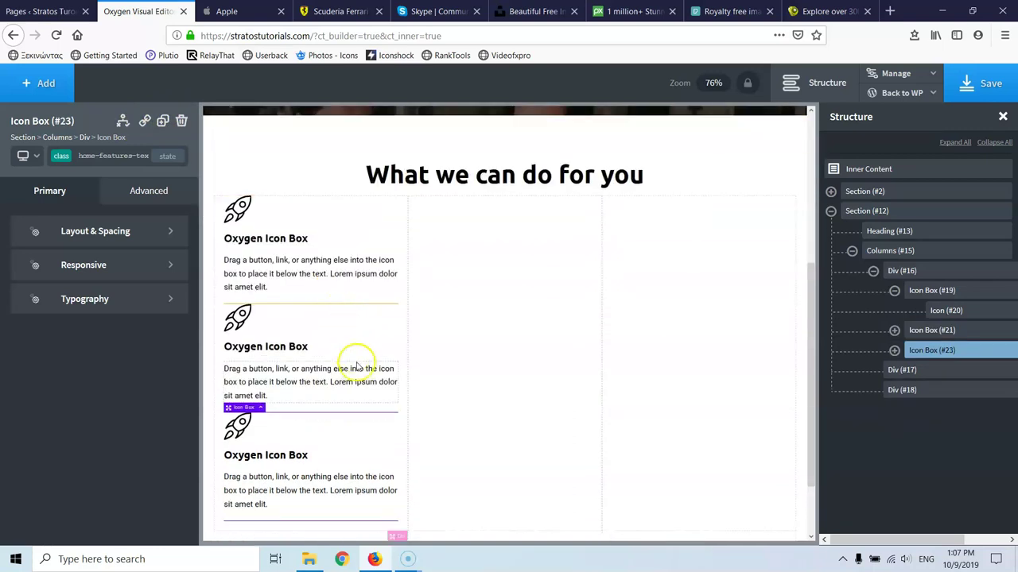
Move one duplicated icon box into the second column and the other into the third column.
mouse_move(235, 411)
left_mouse_down()
mouse_move(463, 279)
mouse_move(246, 427)
mouse_move(223, 420)
mouse_move(234, 397)
left_mouse_up()
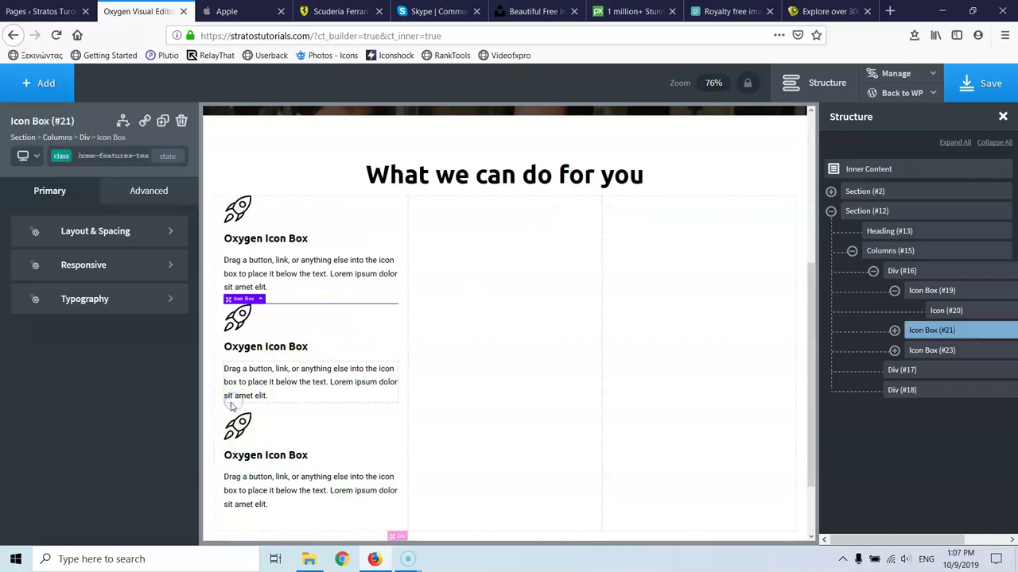
left_click_drag(227, 299, 442, 252)
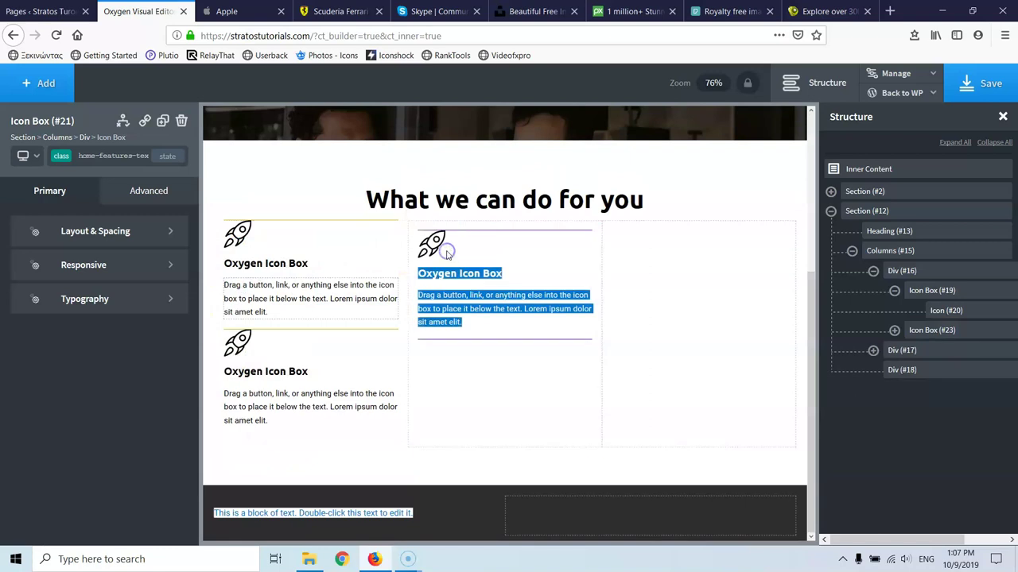
left_click(226, 344)
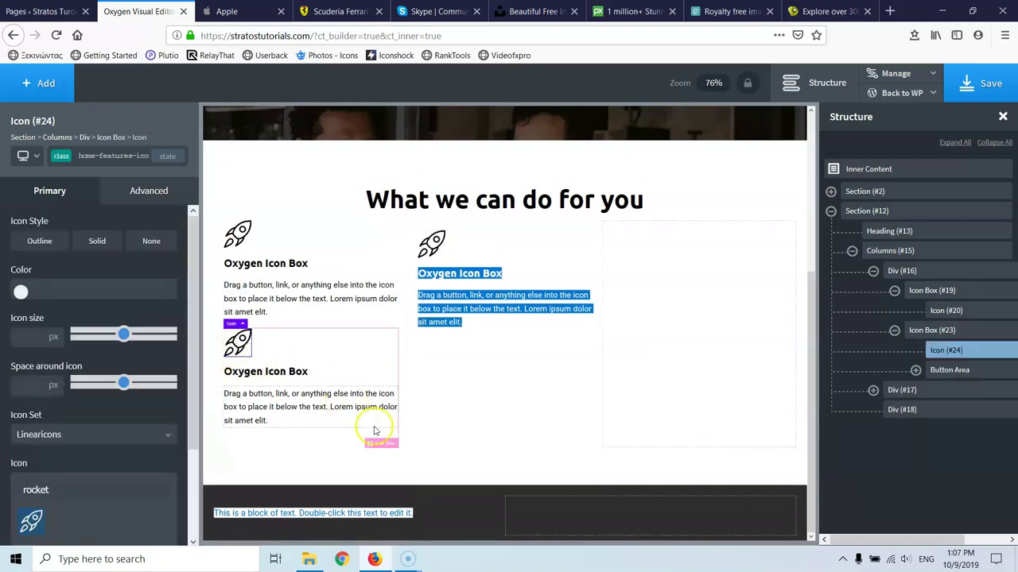
left_click_drag(380, 445, 374, 436)
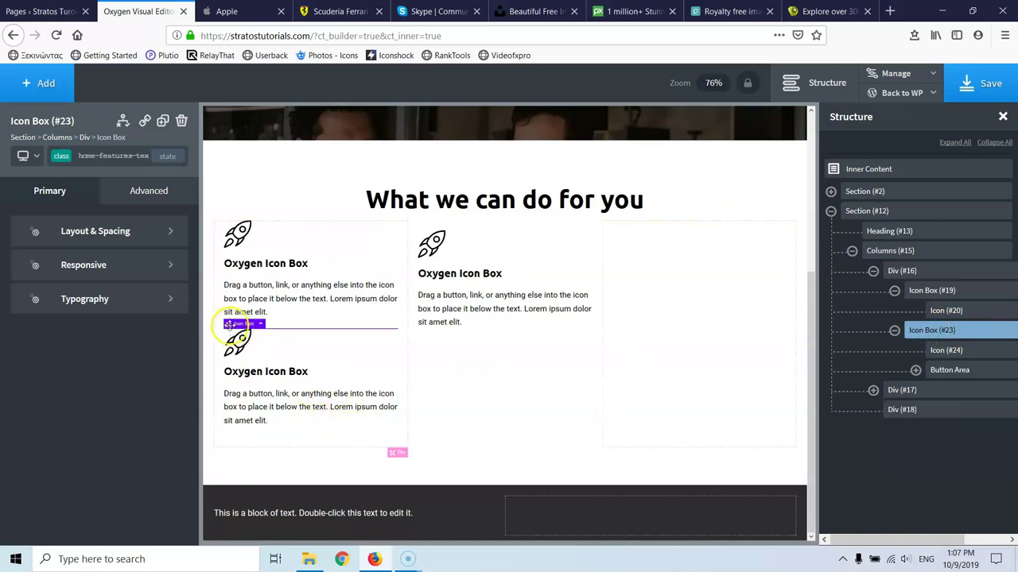
left_click_drag(229, 323, 679, 399)
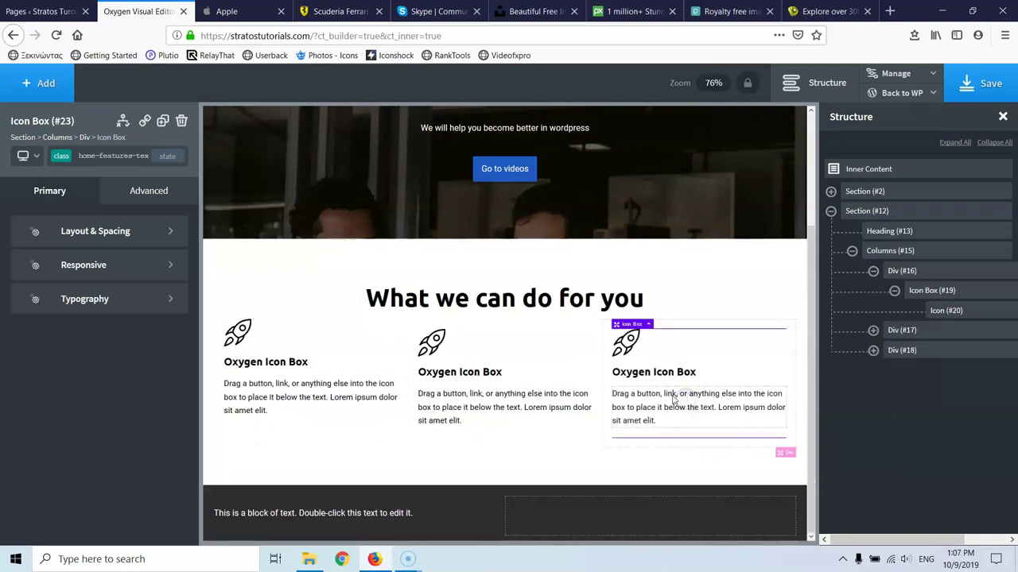
Set the home-features-ico class's icon color to the global color Dark Blue, using the first column's rocket icon.
left_click(243, 332)
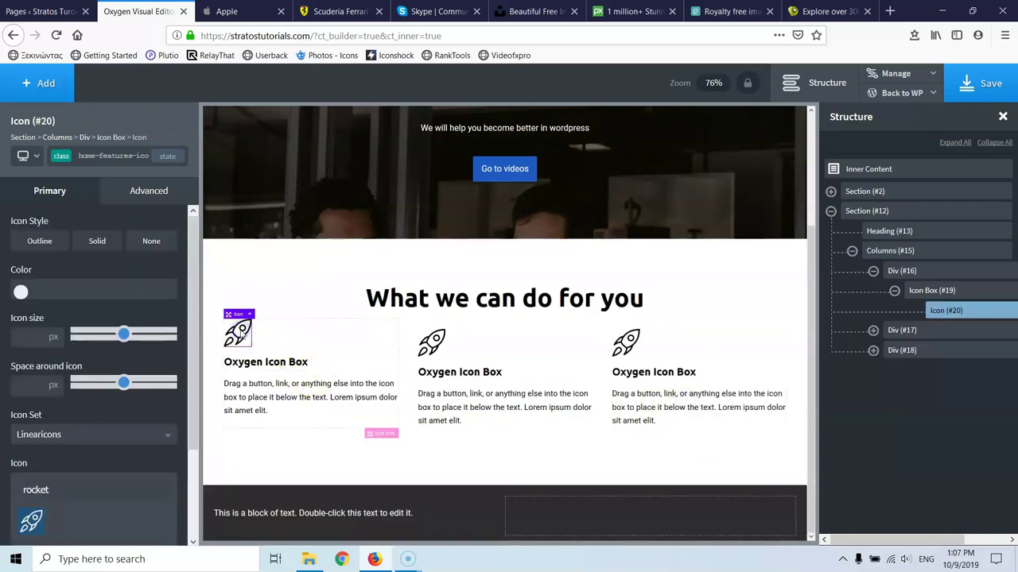
left_click(22, 294)
left_click(91, 336)
left_click(59, 326)
left_click_drag(59, 326, 18, 402)
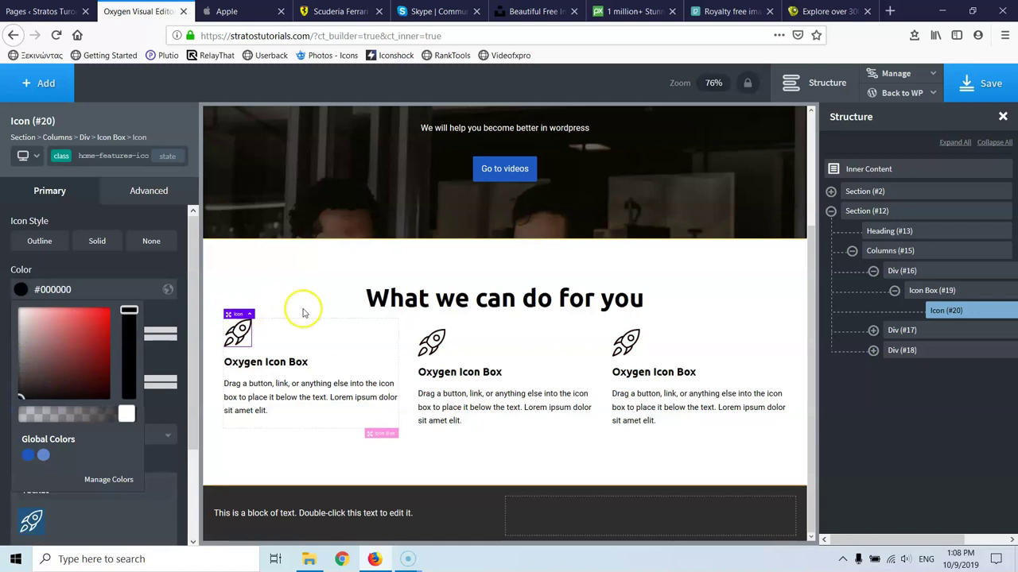
left_click(28, 455)
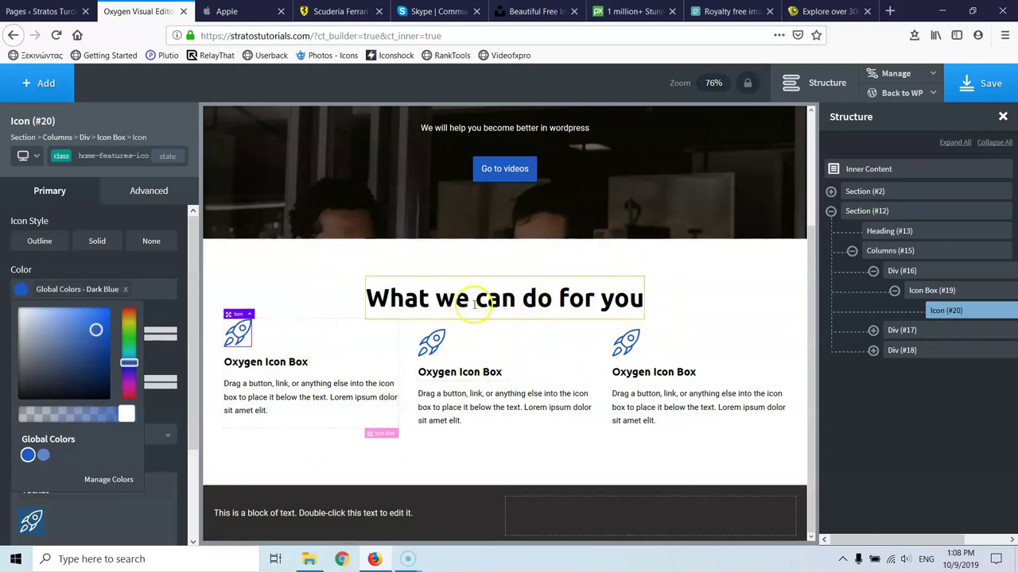
Retitle the icon boxes Tutorials, Chat and Support, from the first column to the third.
left_click(269, 361)
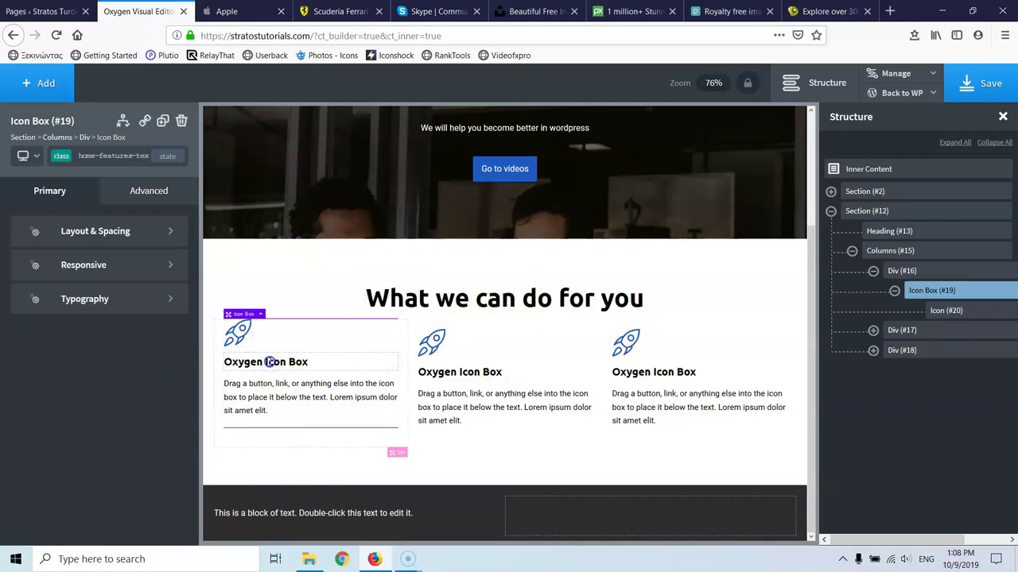
double_click(269, 361)
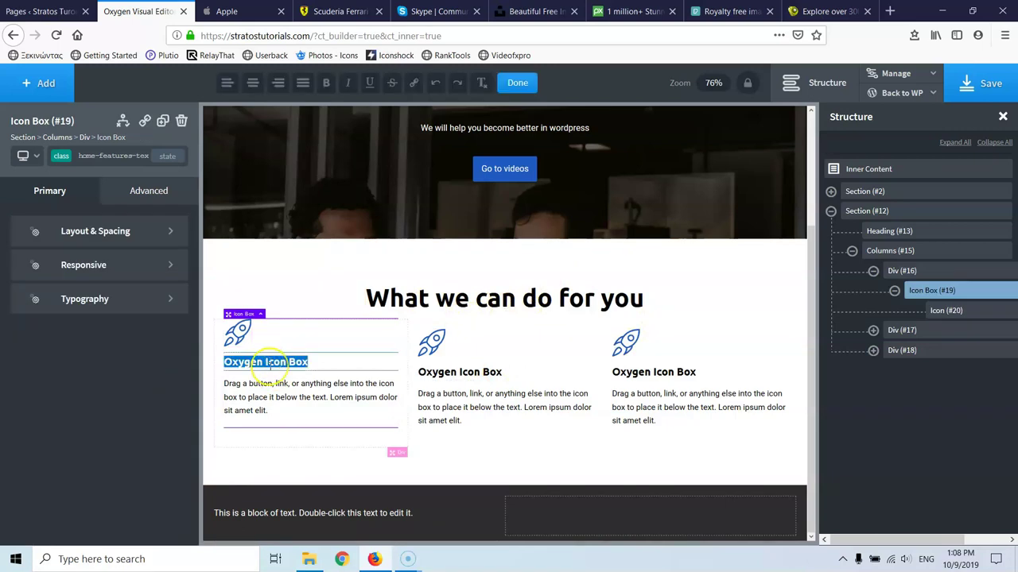
type("V")
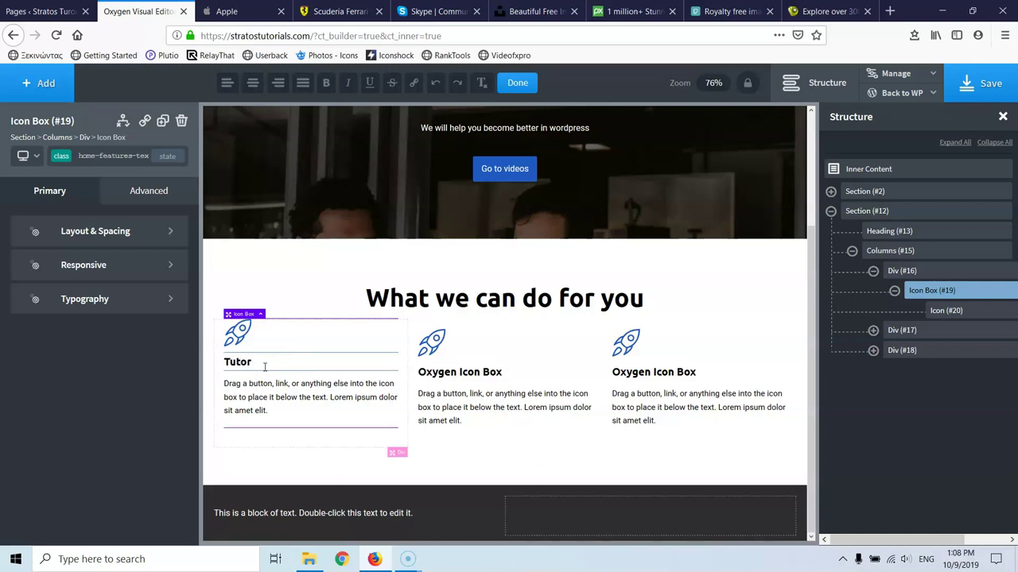
left_click(453, 371)
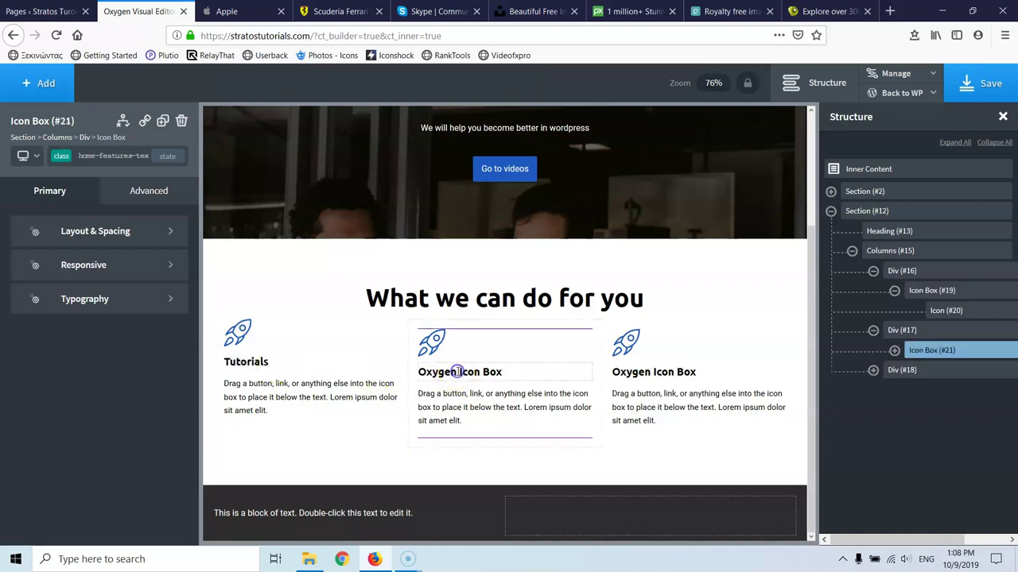
double_click(453, 371)
type("Chat")
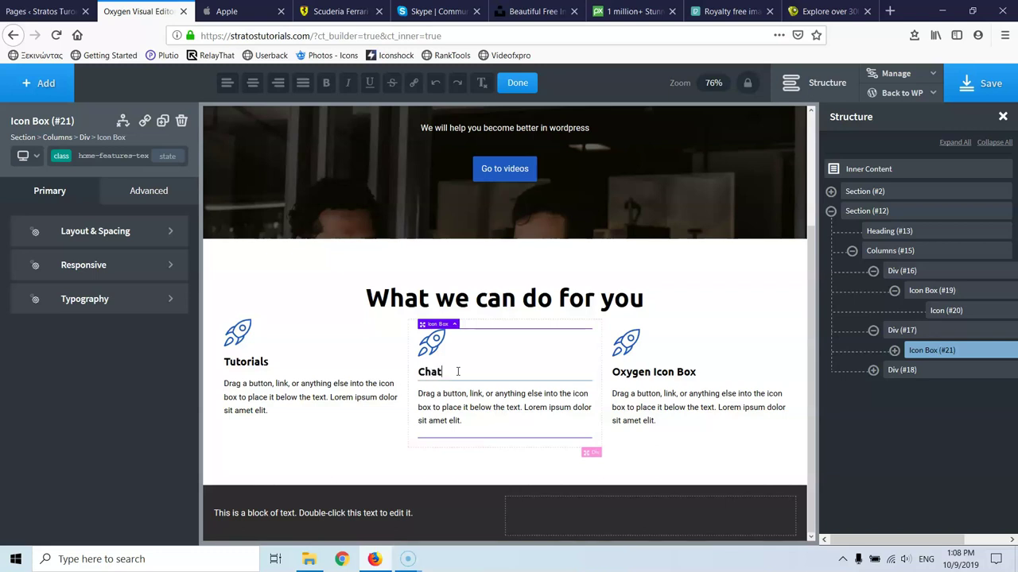
left_click(628, 371)
double_click(628, 371)
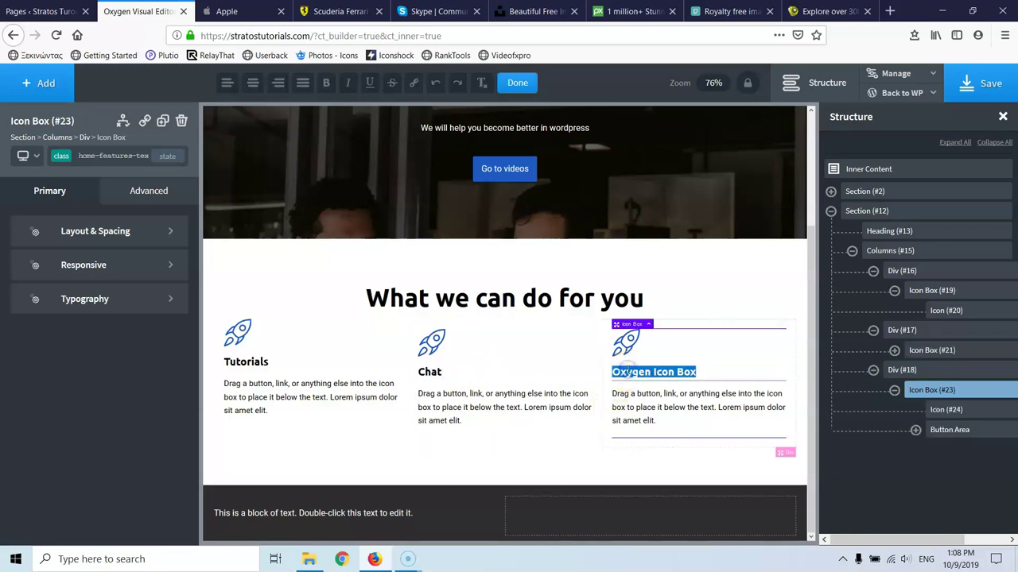
type("Support")
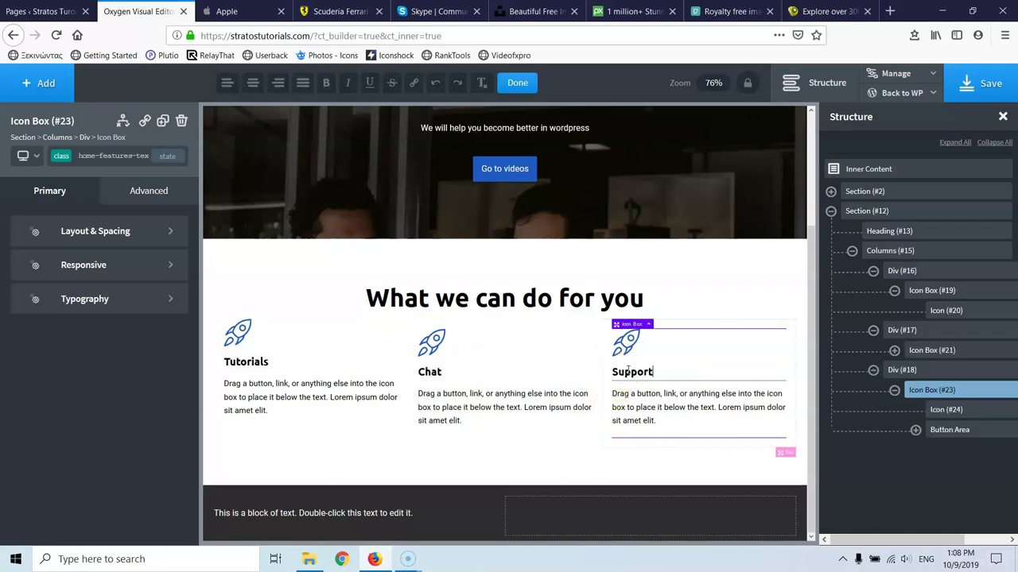
left_click(675, 362)
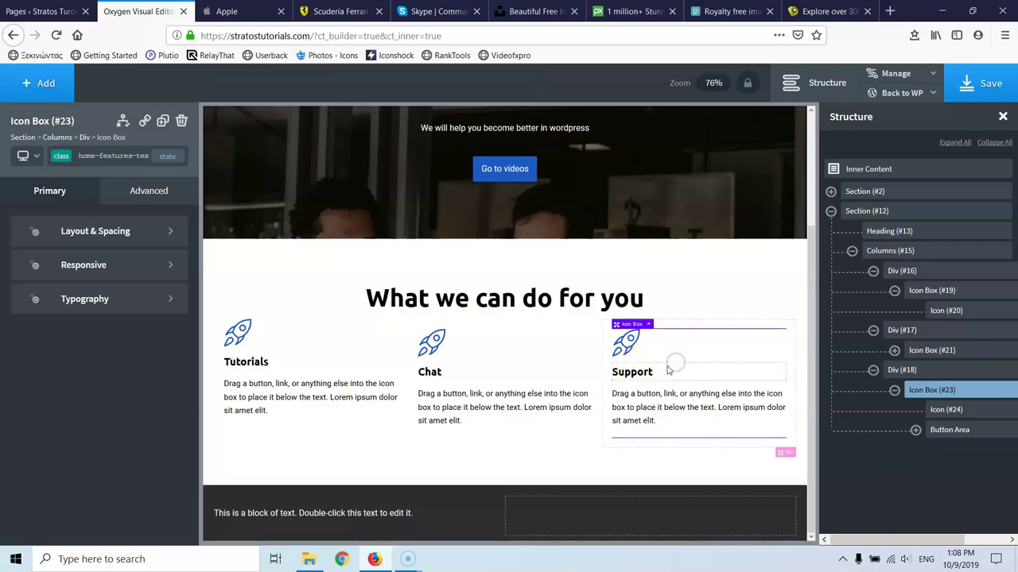
double_click(626, 372)
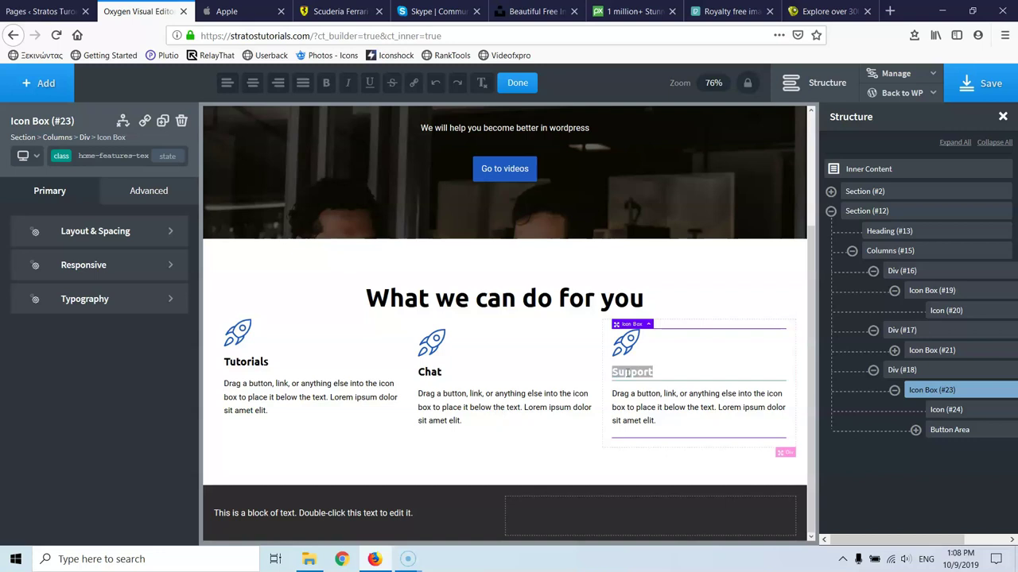
left_click_drag(627, 371, 660, 8)
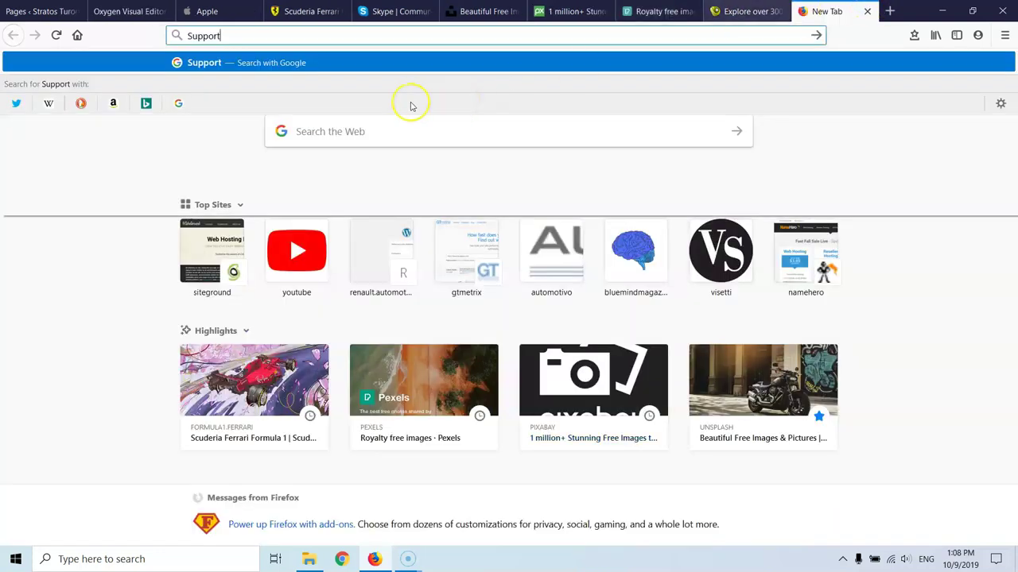
key("Return")
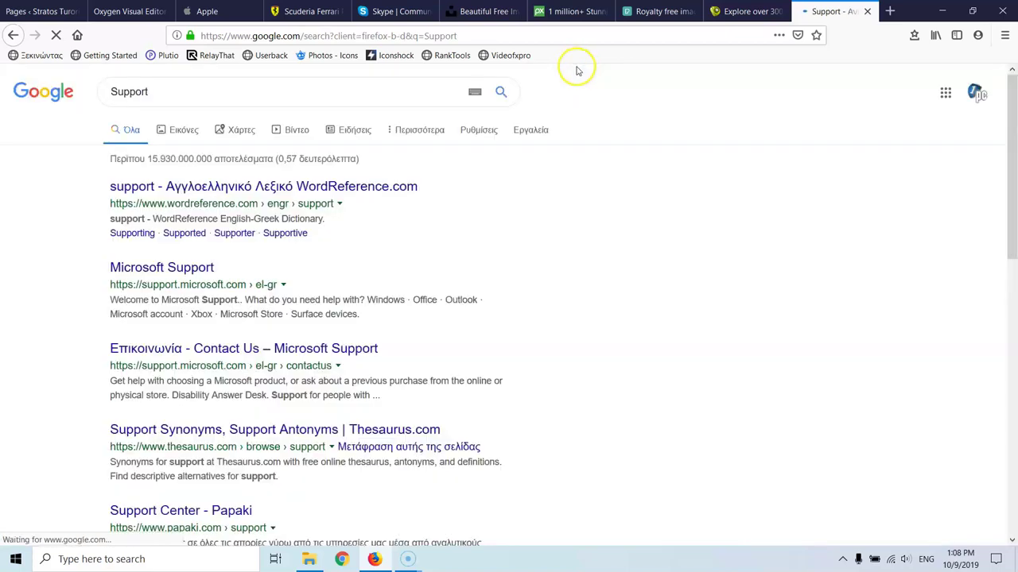
left_click(866, 11)
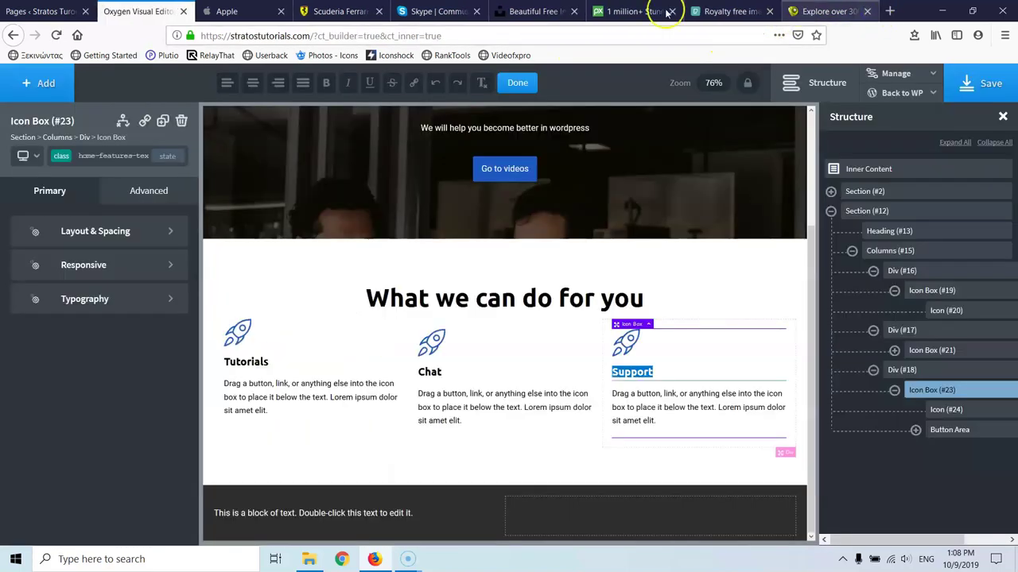
Change the first icon box's title to Videos and finish the text editing.
double_click(254, 362)
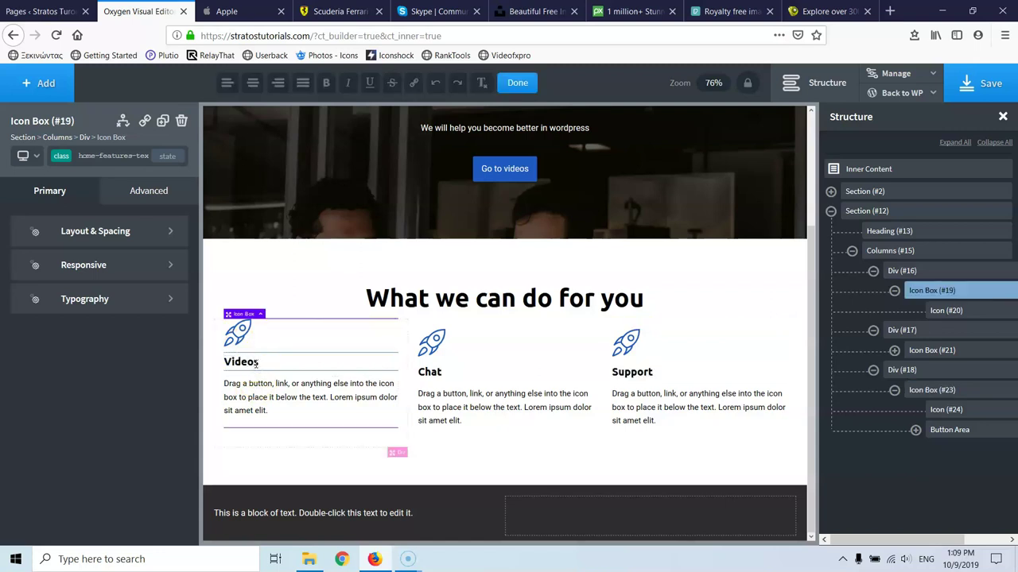
left_click(299, 442)
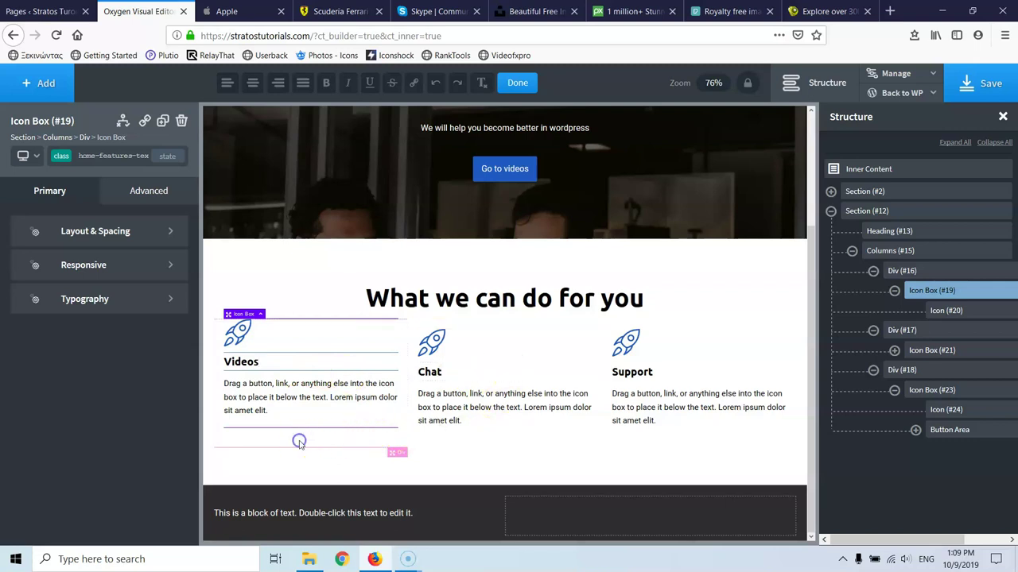
left_click(285, 343)
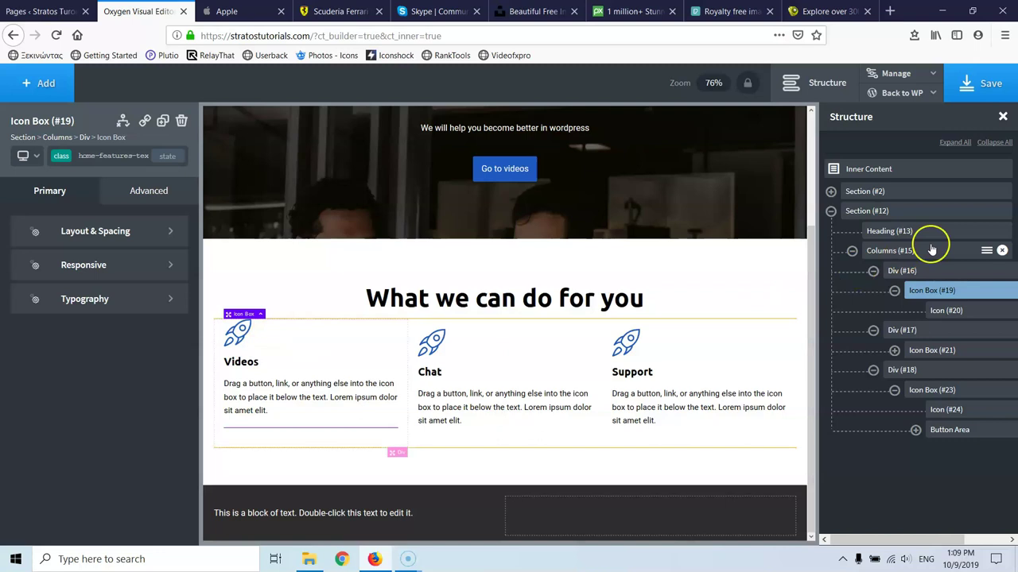
Set the content alignment of the icon boxes' home-features-text class to center.
left_click(101, 229)
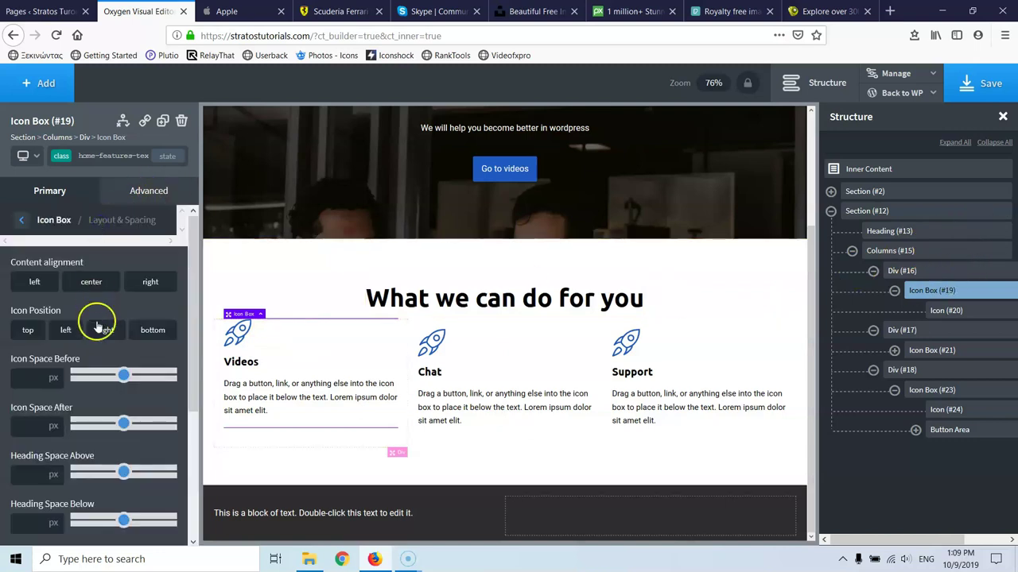
left_click(90, 282)
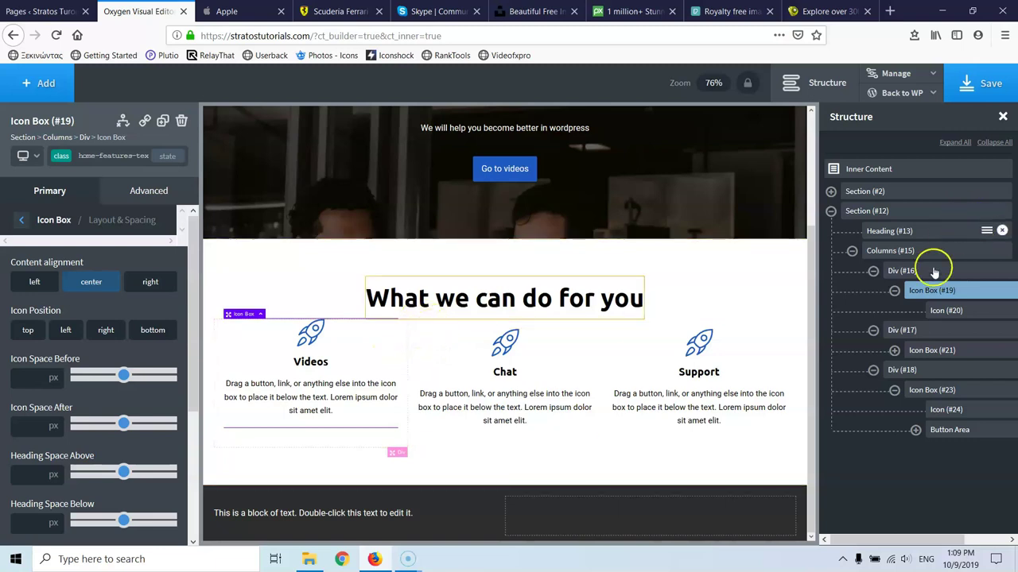
Set the top padding of the second and third column divs to 0 px.
left_click(904, 331)
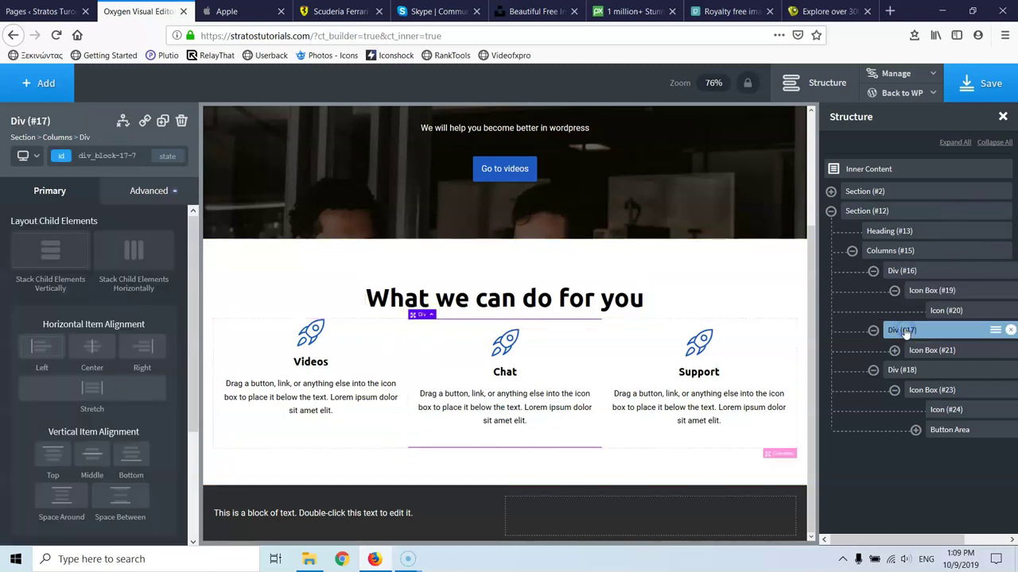
left_click(140, 195)
left_click(117, 266)
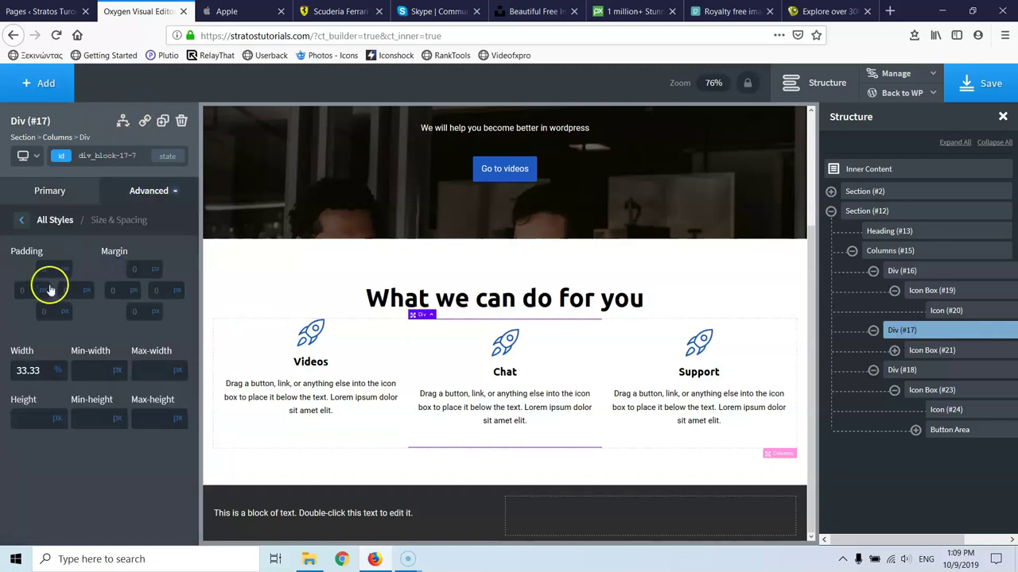
type("0")
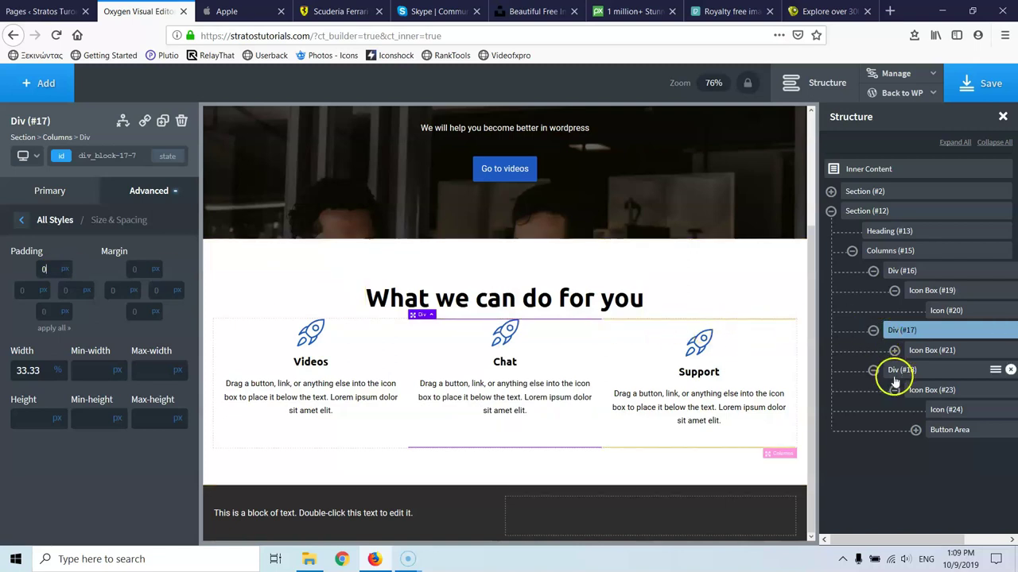
left_click(771, 327)
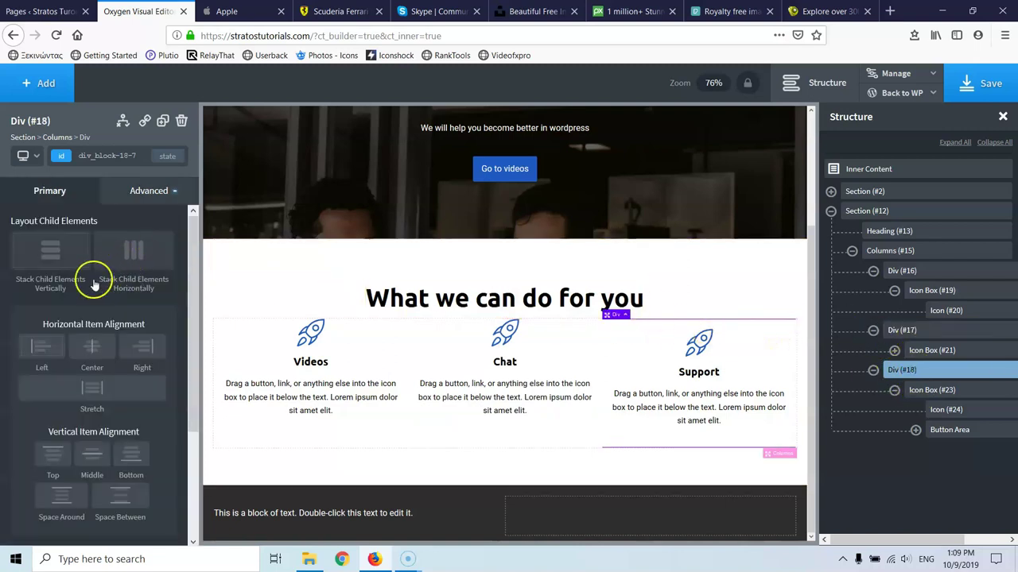
left_click(123, 199)
left_click(67, 265)
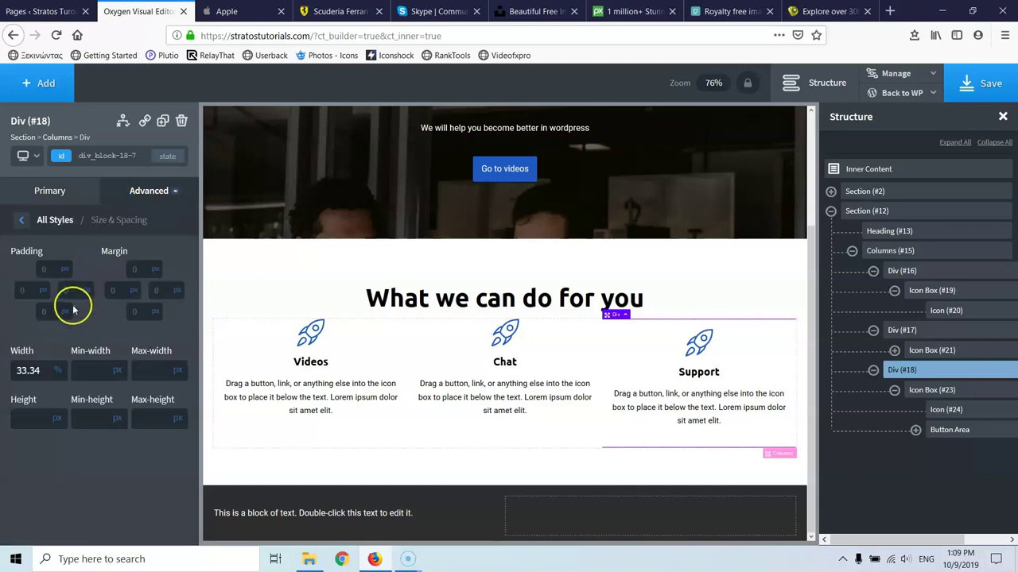
left_click(50, 272)
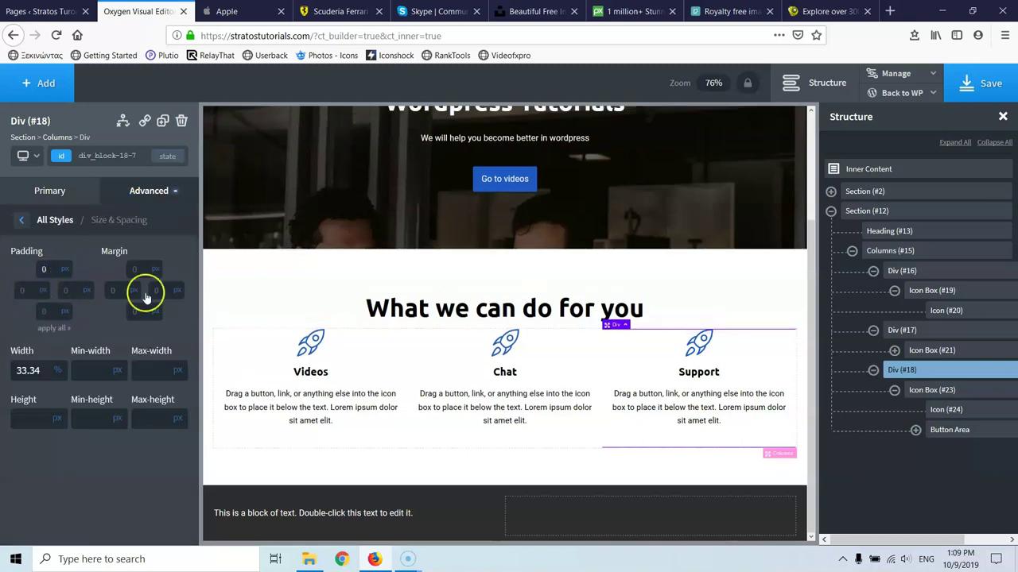
Add a bottom margin under the "What we can do for you" heading to separate it from the icon boxes.
left_click(541, 304)
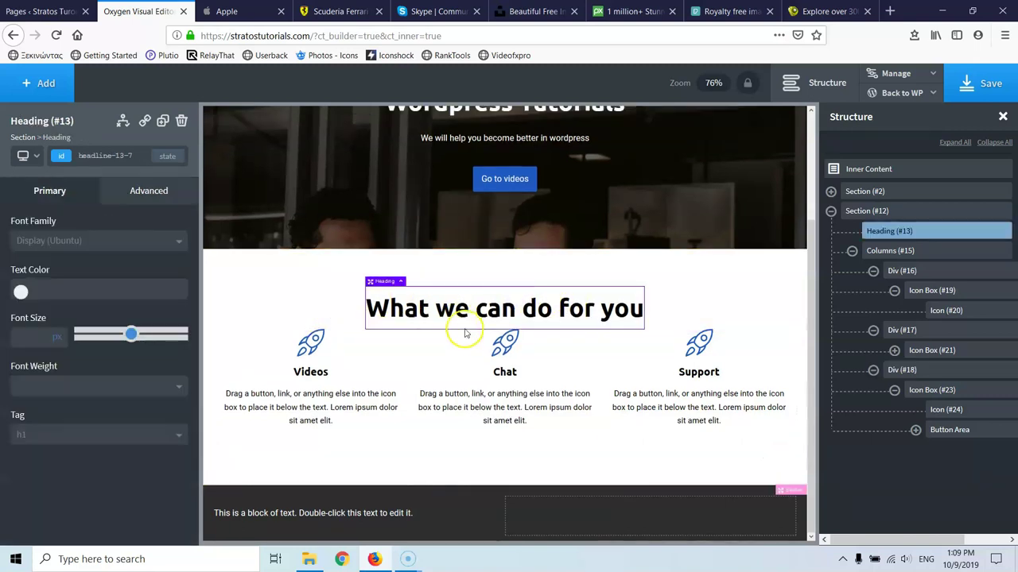
left_click_drag(479, 329, 485, 359)
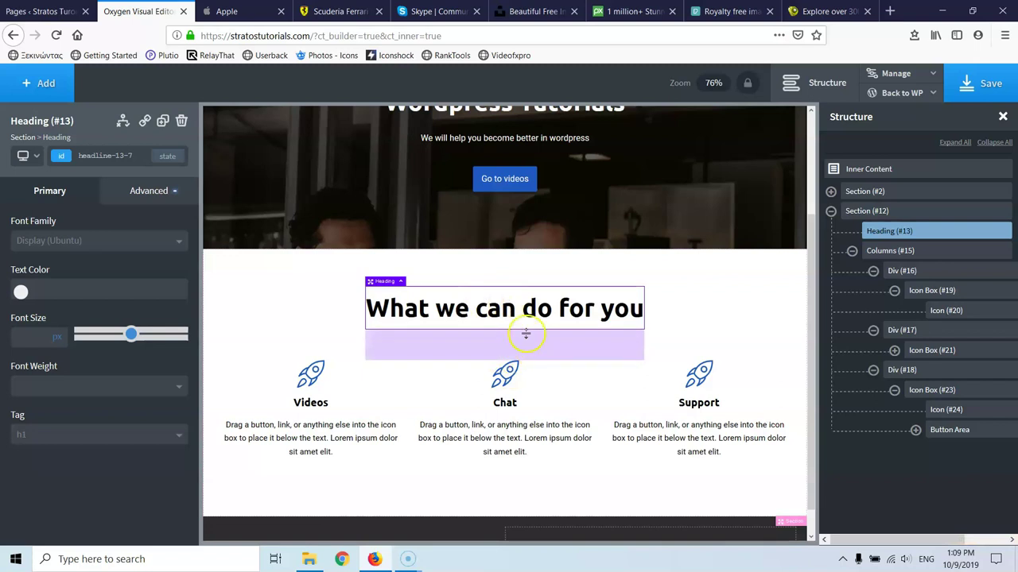
scroll(431, 326, "down", 1)
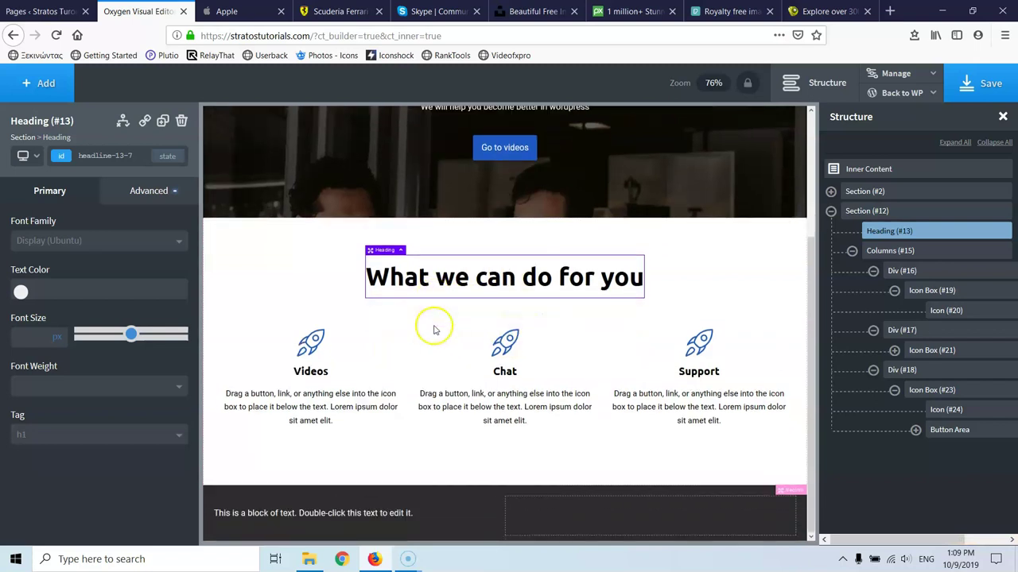
Set the icons' shared class to Solid style with #ffffff icon color and the global Dark Blue background color.
left_click(312, 345)
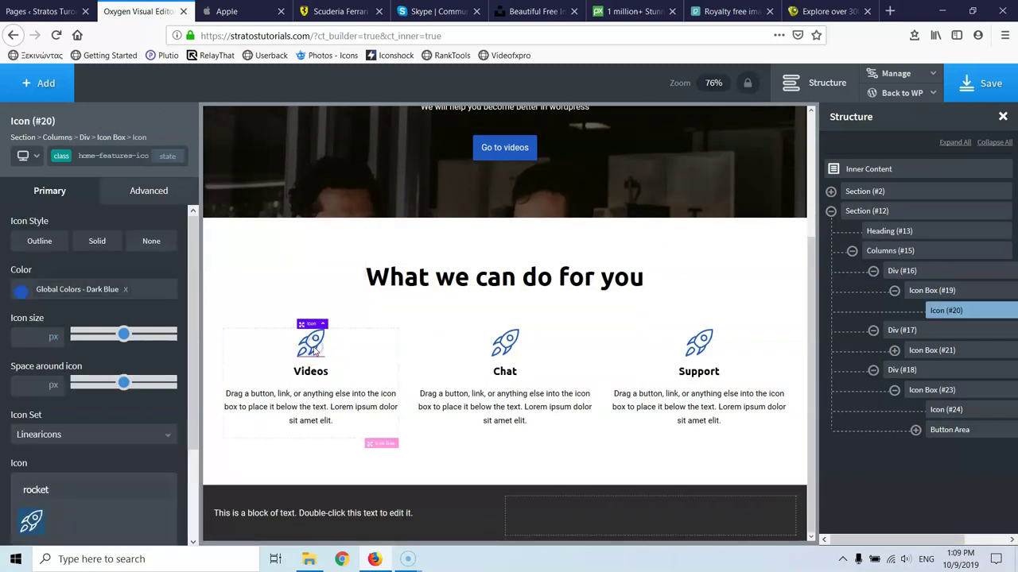
left_click(96, 243)
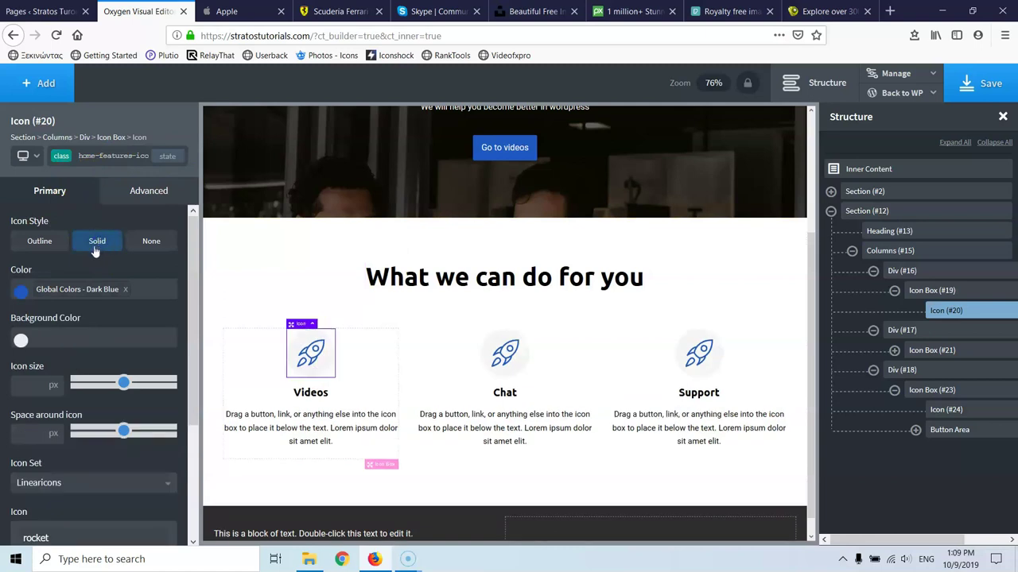
left_click(19, 291)
left_click(21, 311)
left_click(72, 273)
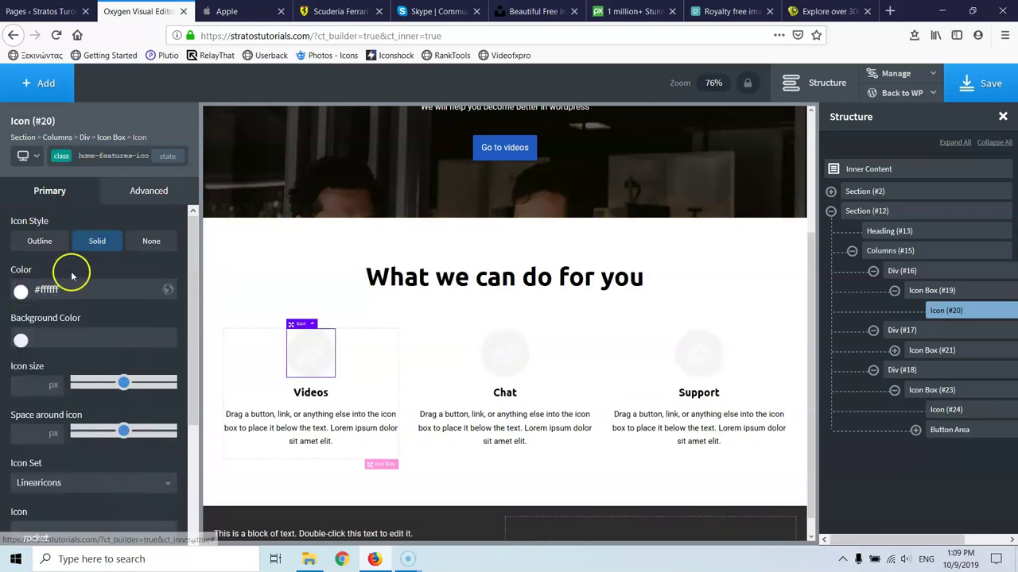
left_click(21, 340)
left_click(28, 503)
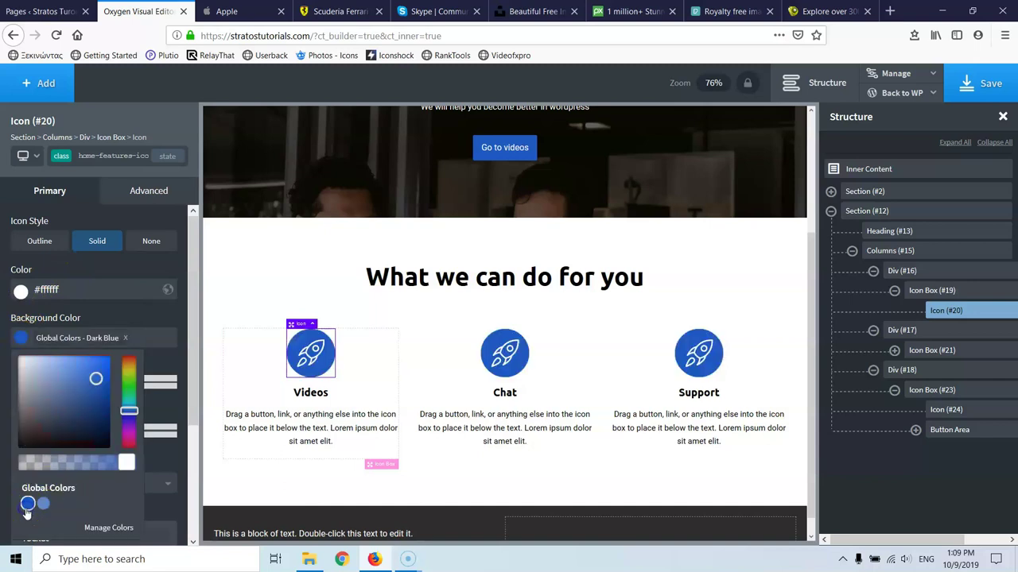
left_click(86, 312)
Set the icon class's icon size to 35 px and the space around the icon to 15 px.
left_click(22, 388)
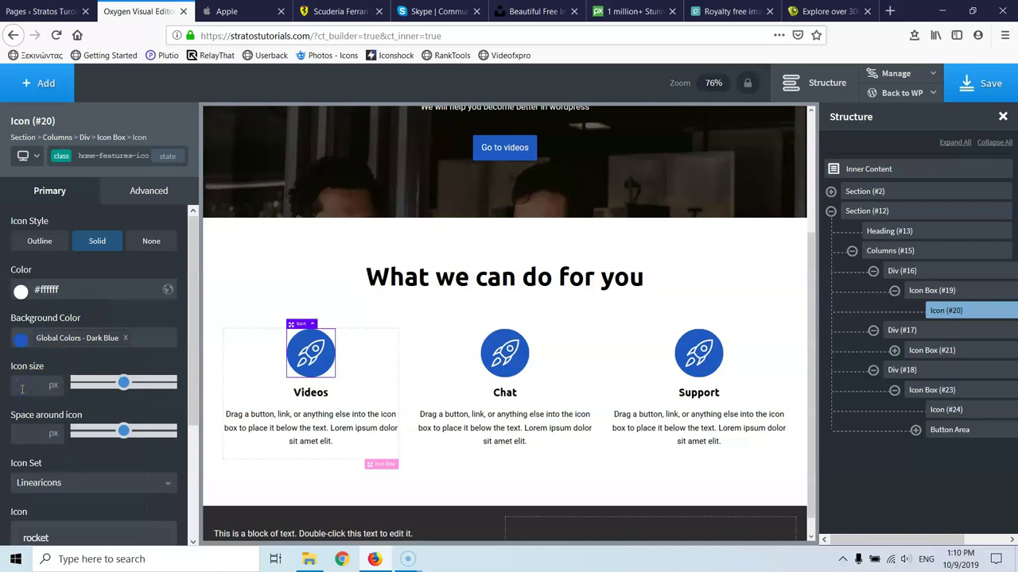
type("35")
left_click(29, 437)
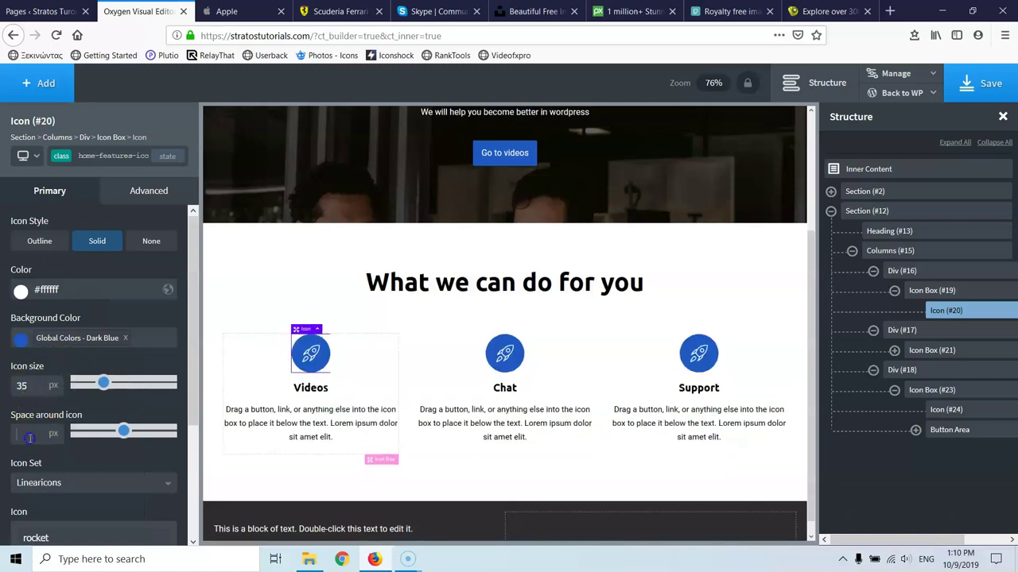
type("15")
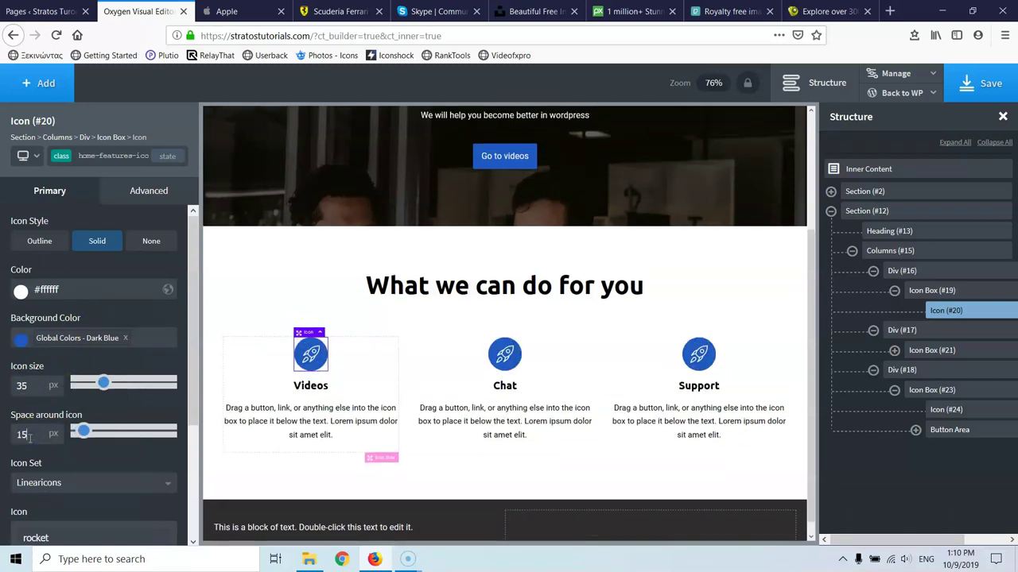
Set the icon class's icon size to 40 px and the space around the icon to 20 px.
left_click(39, 380)
type("40")
left_click(24, 433)
type("20")
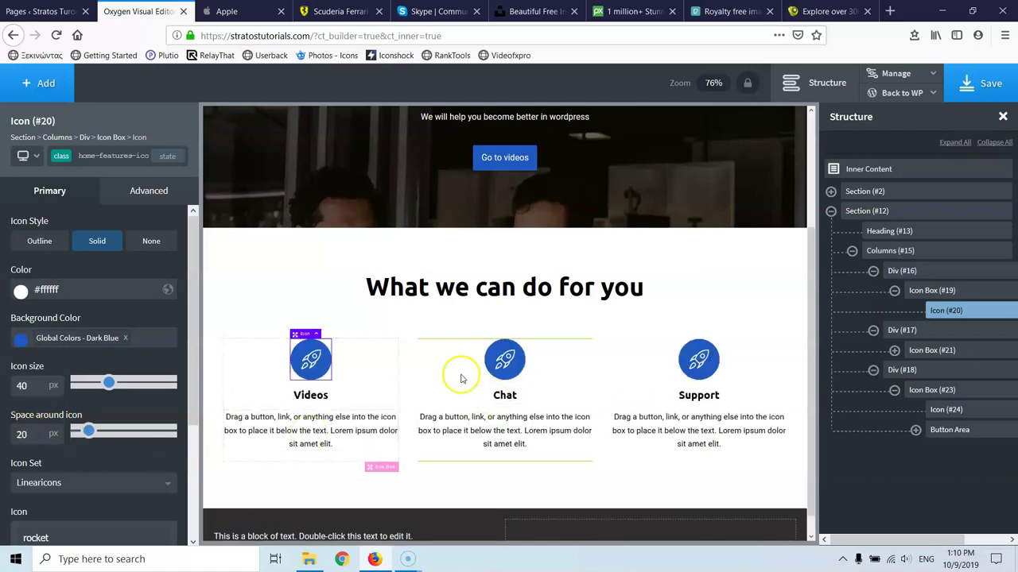
Replace the Videos box's rocket with the eye icon from the Linearicons set.
scroll(314, 349, "down", 1)
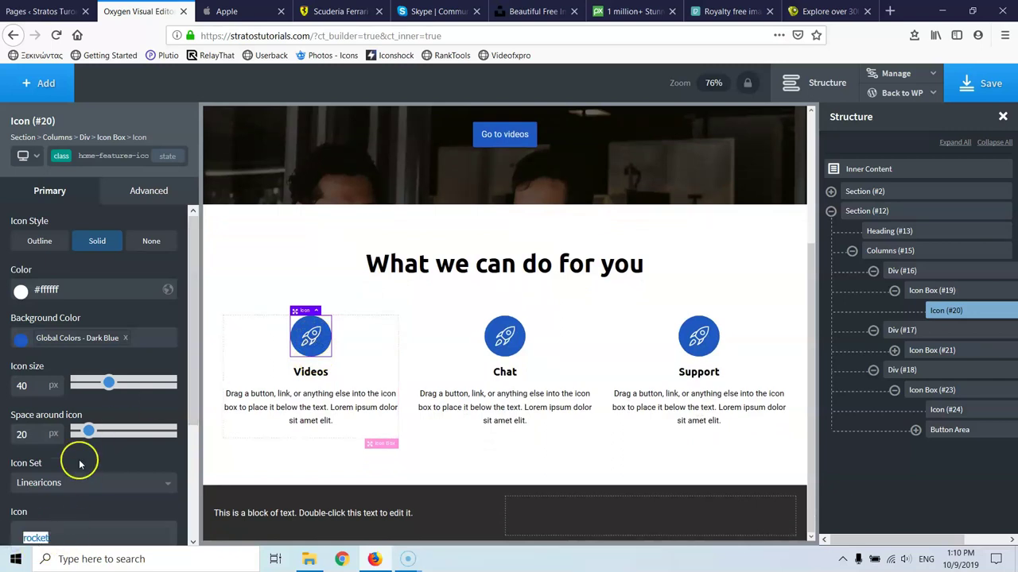
scroll(80, 438, "down", 2)
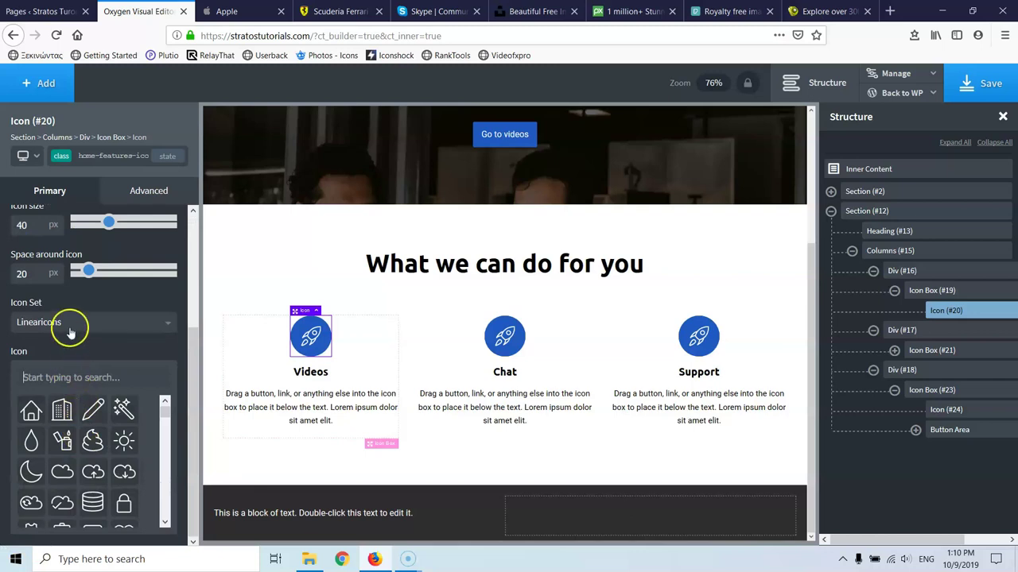
scroll(81, 458, "down", 3)
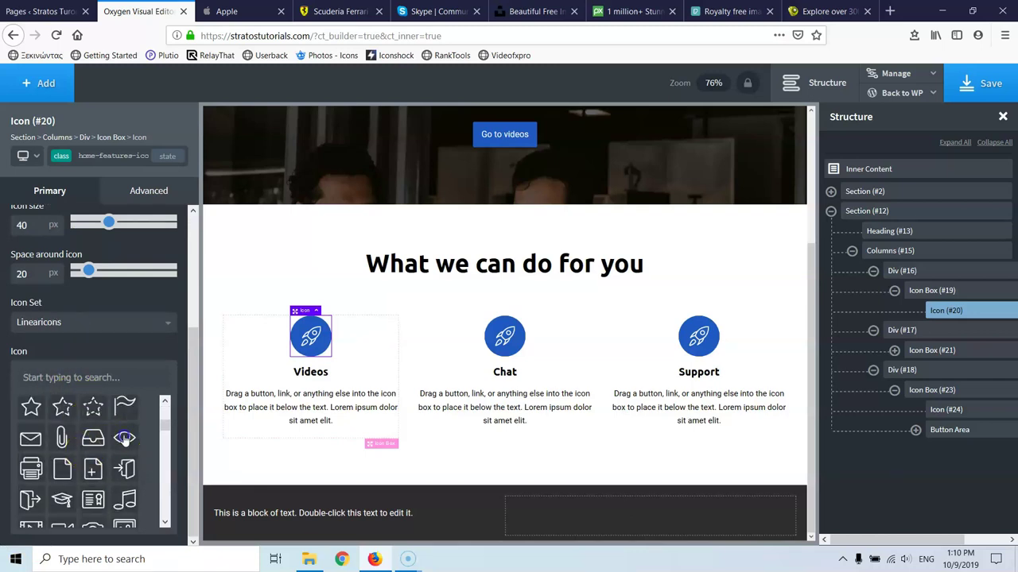
left_click(124, 436)
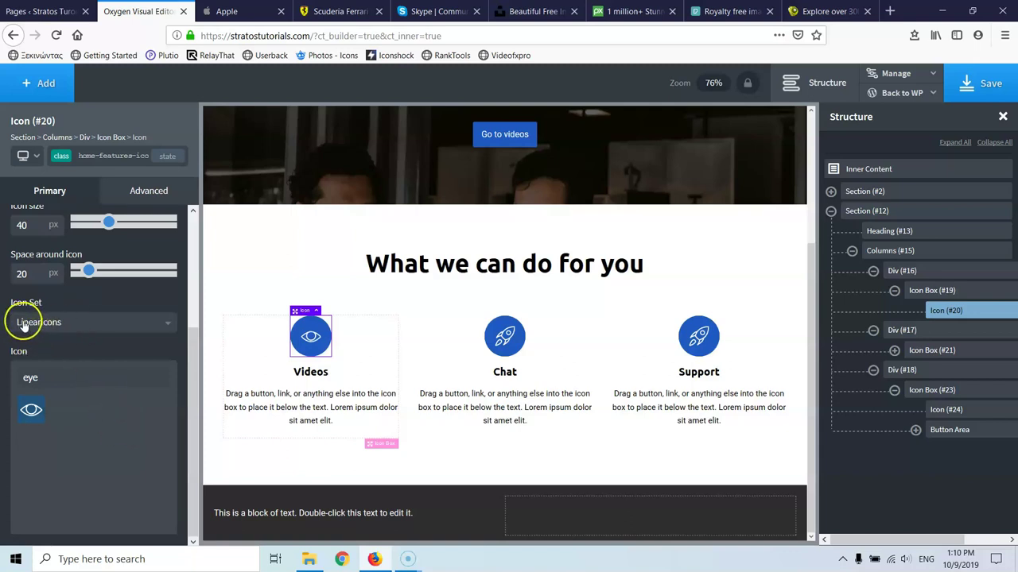
left_click(66, 330)
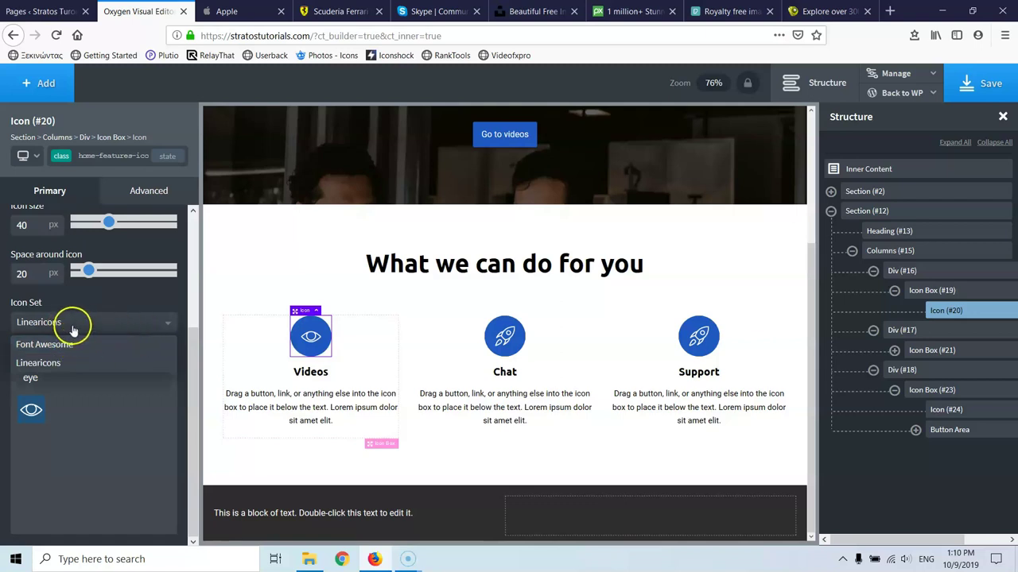
left_click(186, 332)
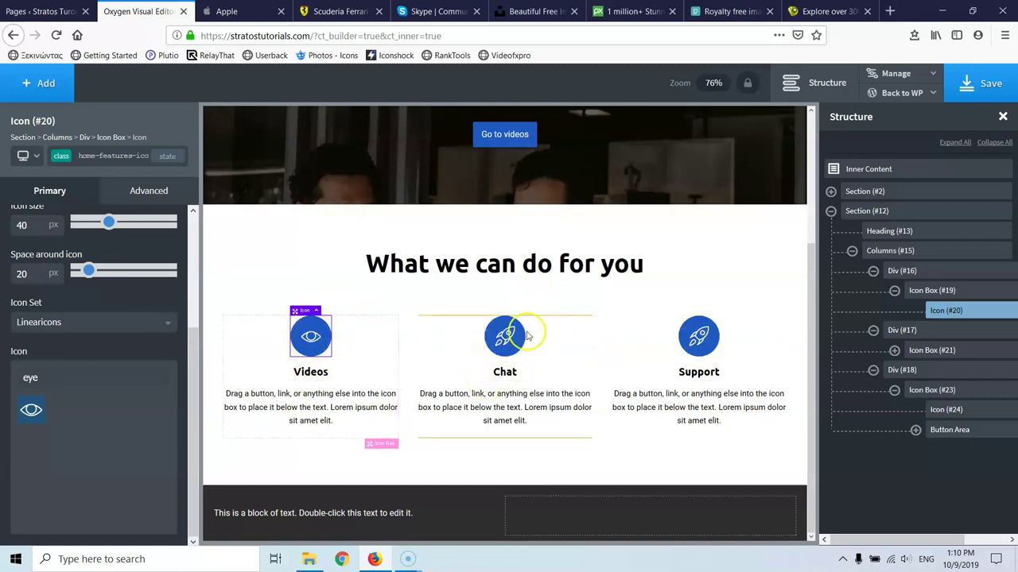
Find the bubble icon in the Linearicons set and apply it to the Chat box.
left_click(502, 340)
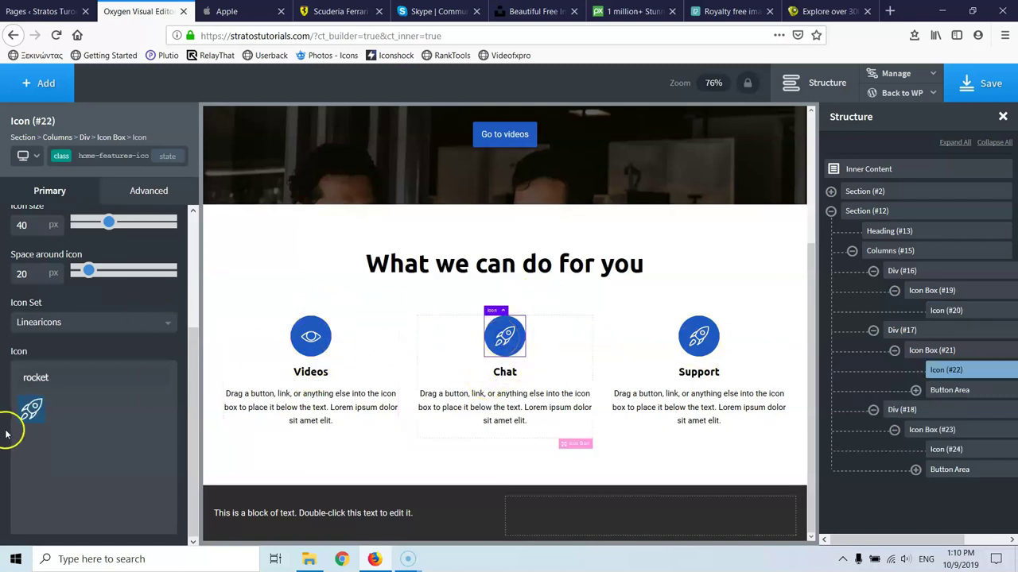
left_click(70, 374)
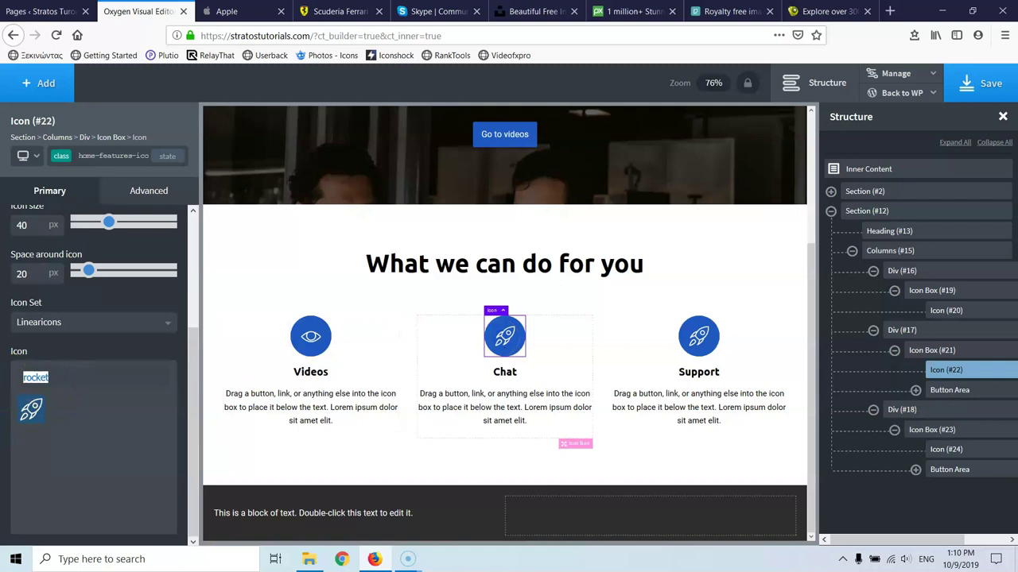
type("bu")
left_click(30, 409)
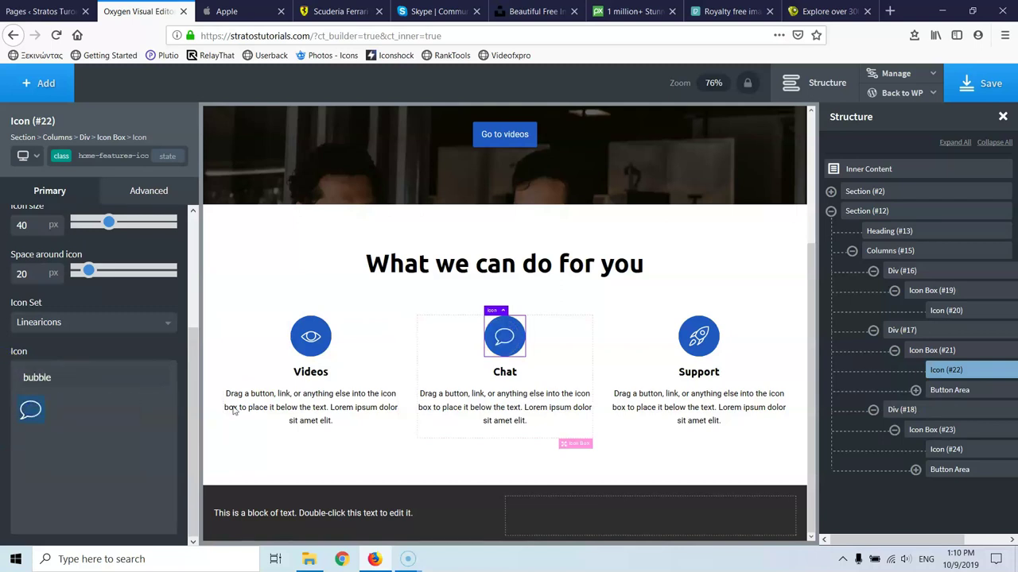
Find the thumbs-up icon in the Linearicons set and apply it to the Support box.
left_click(701, 332)
left_click_drag(55, 385, 9, 378)
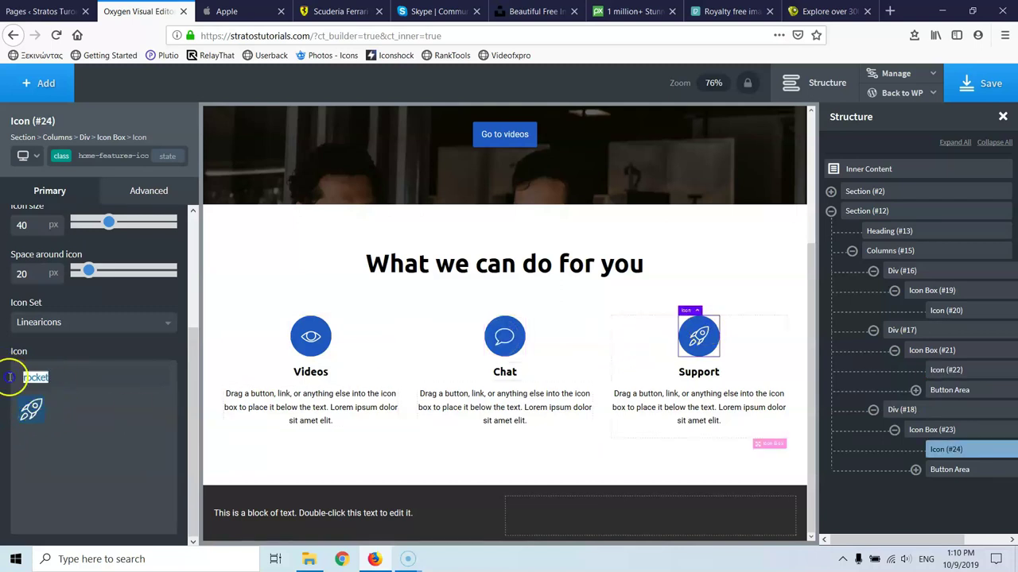
type("th")
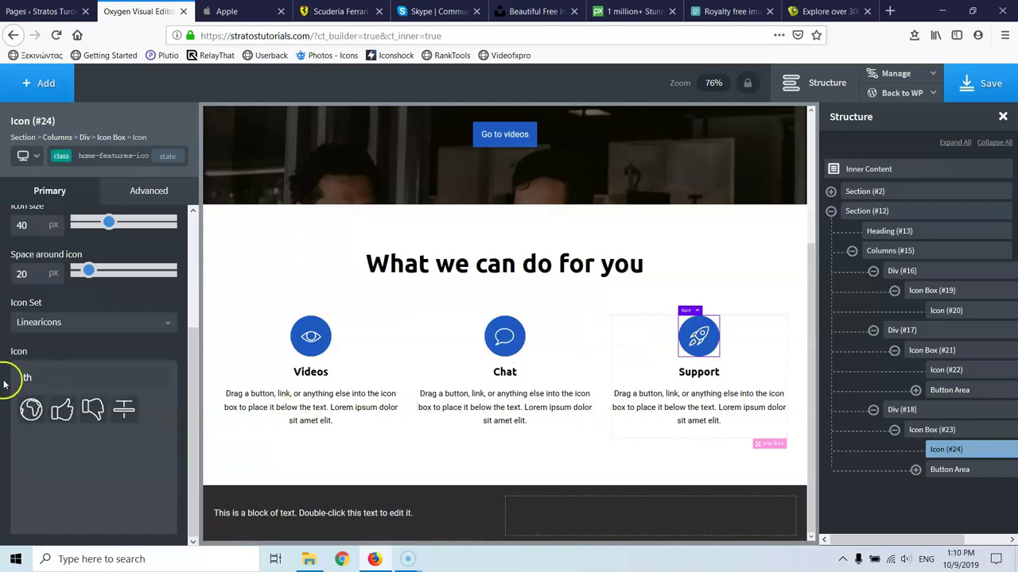
left_click(62, 410)
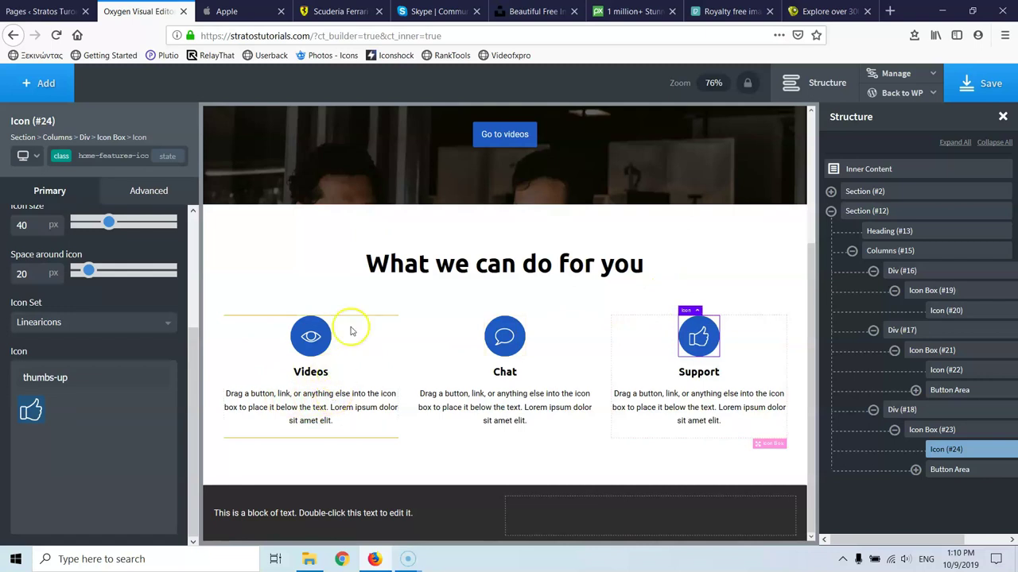
Change the "What we can do for you" heading's tag to h2 and compare its size with the Wordpress Tutorials heading.
left_click(516, 236)
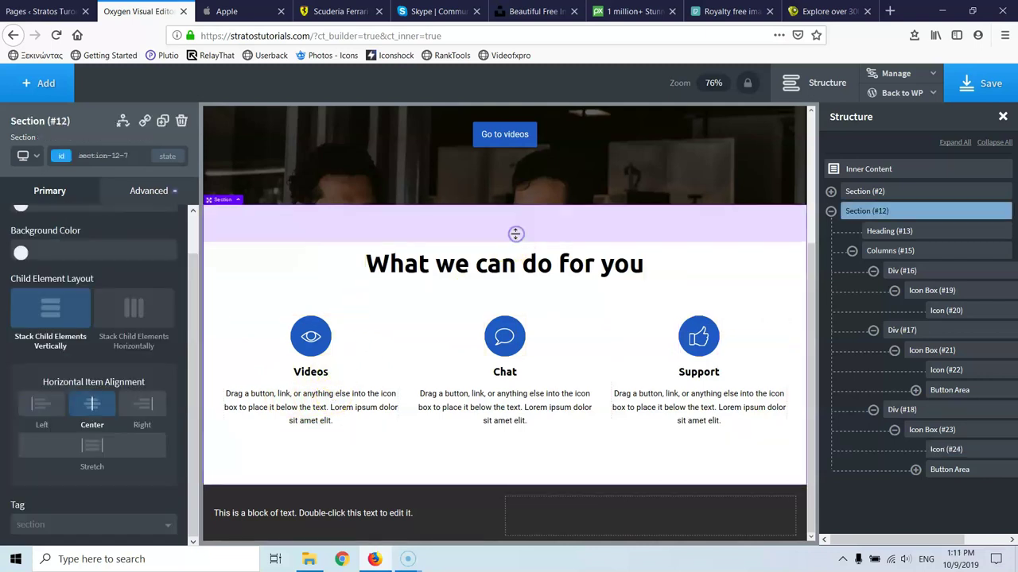
left_click(506, 253)
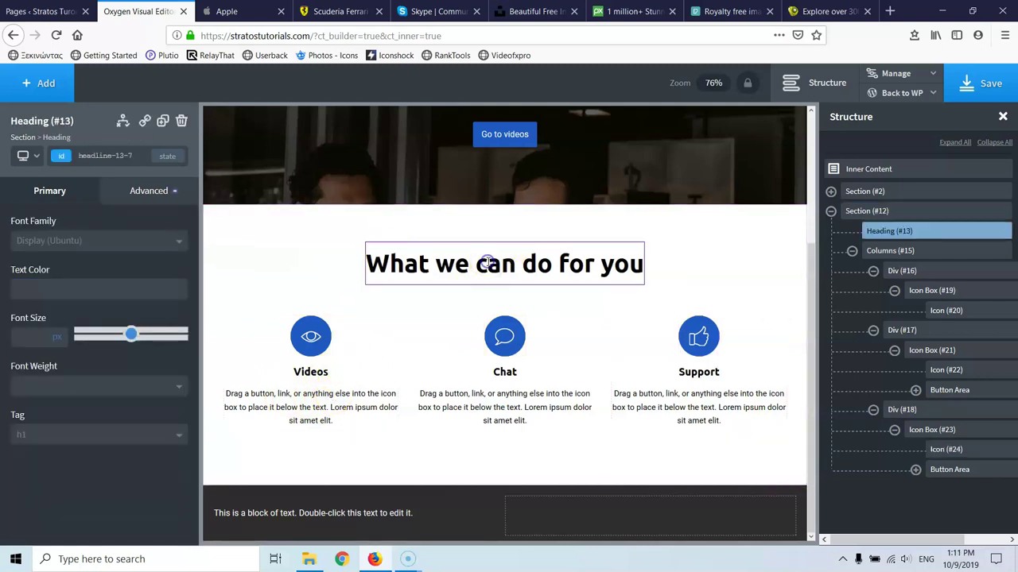
left_click(79, 433)
left_click(55, 475)
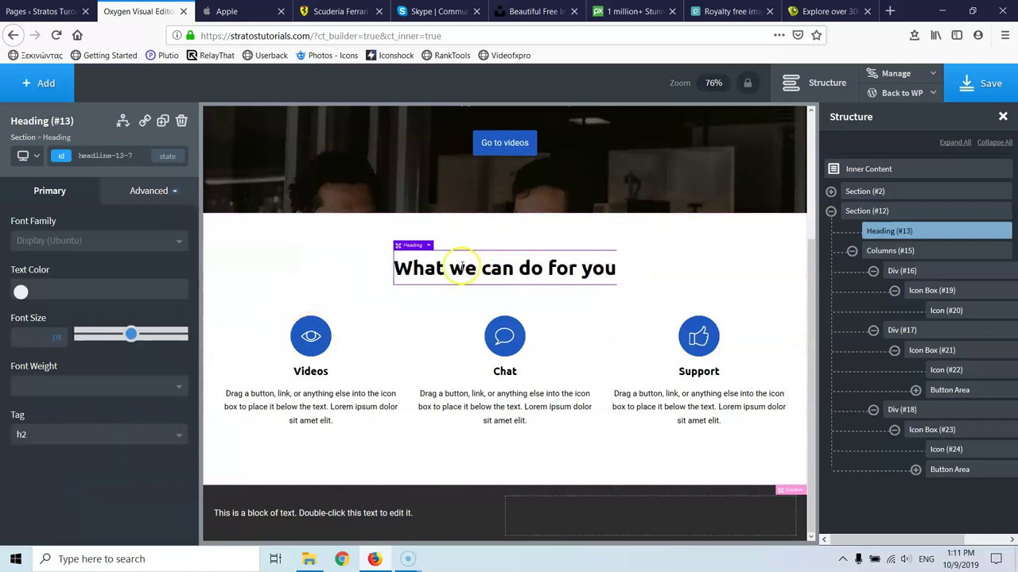
scroll(500, 277, "up", 5)
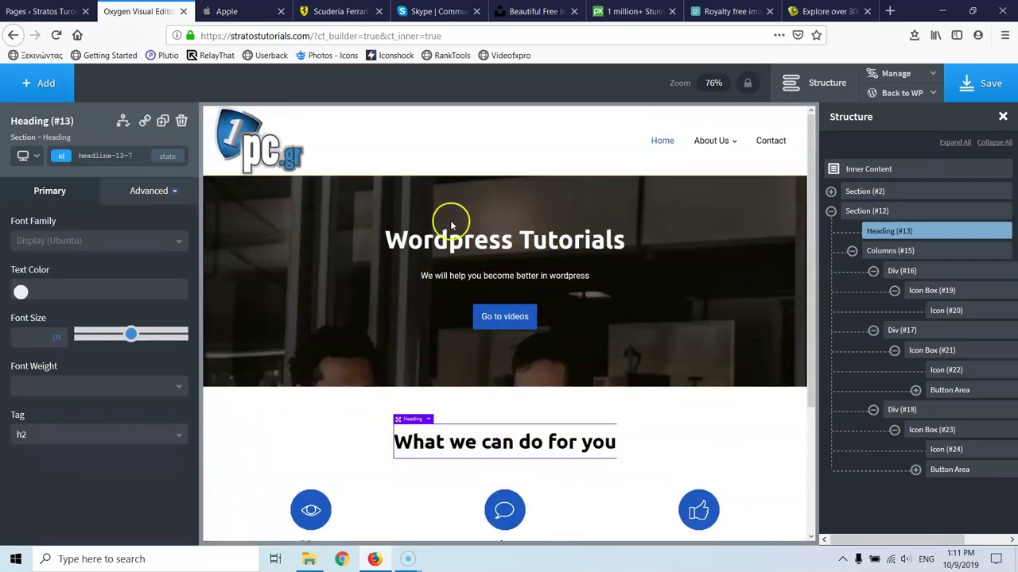
scroll(569, 240, "down", 3)
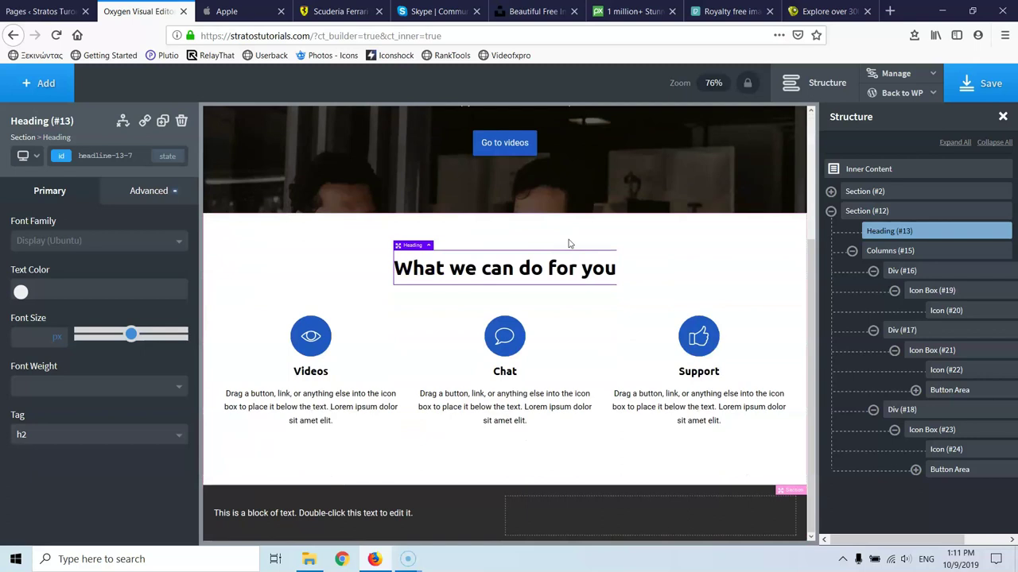
scroll(554, 258, "up", 3)
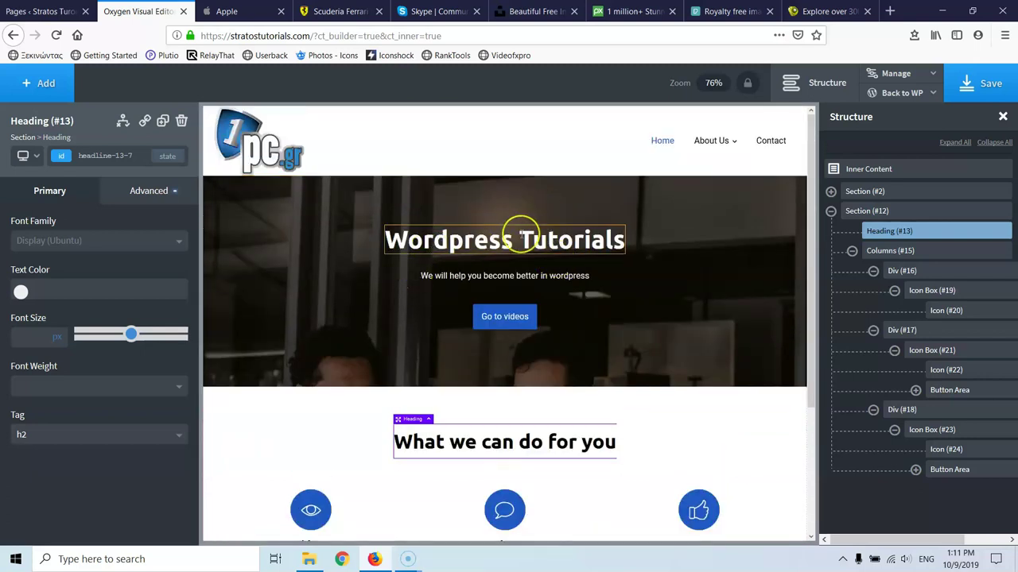
Increase the top and bottom padding of the "What we can do for you" section.
scroll(521, 237, "down", 3)
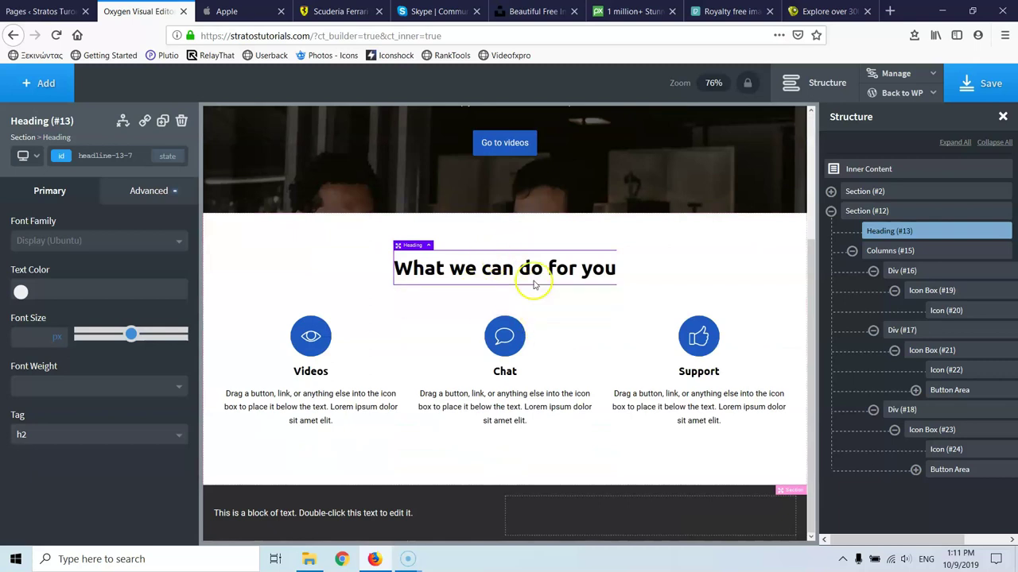
left_click_drag(514, 239, 509, 260)
left_click_drag(504, 484, 504, 500)
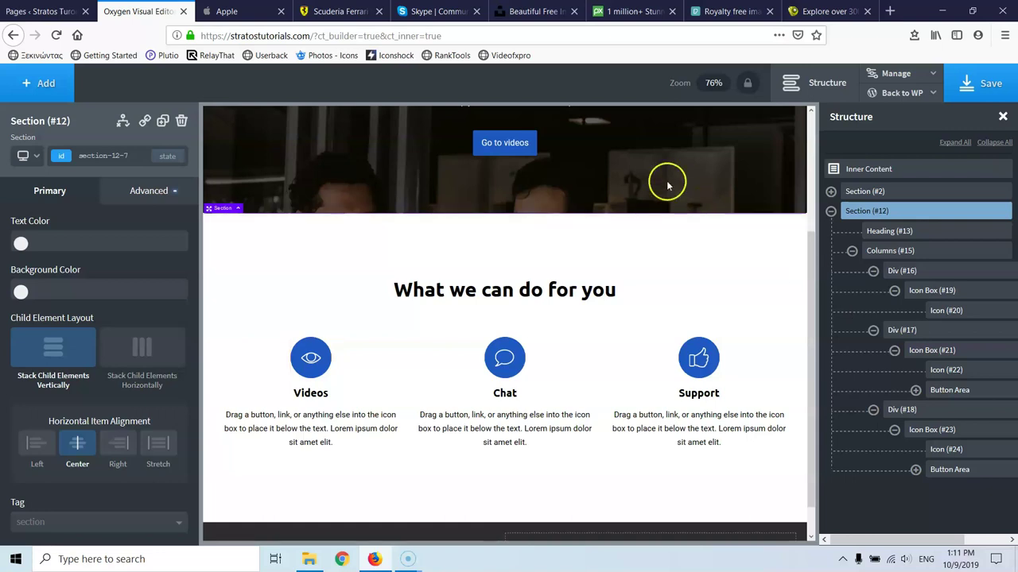
Add a Div directly below the "What we can do for you" heading.
left_click(49, 89)
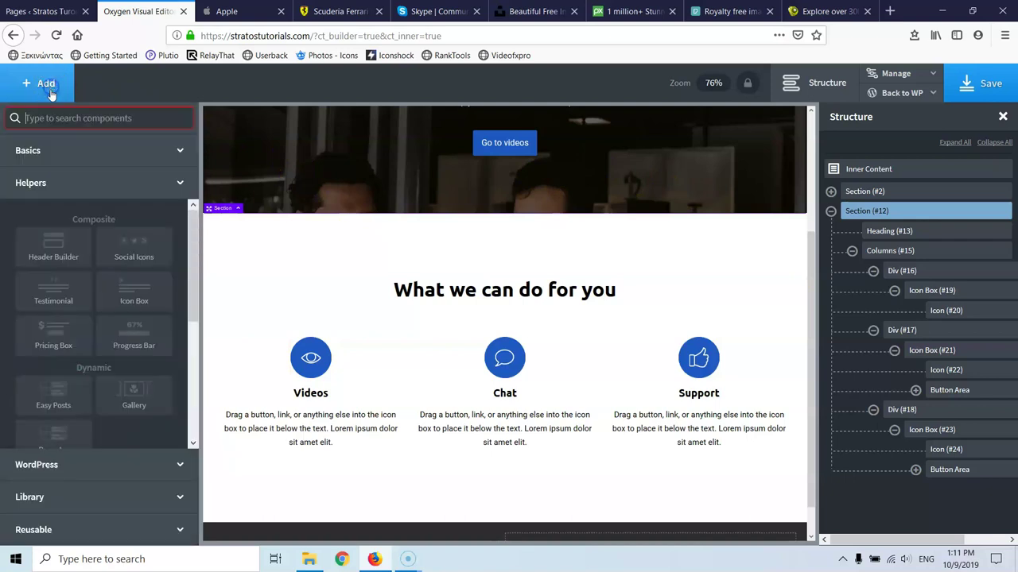
left_click_drag(109, 237, 595, 362)
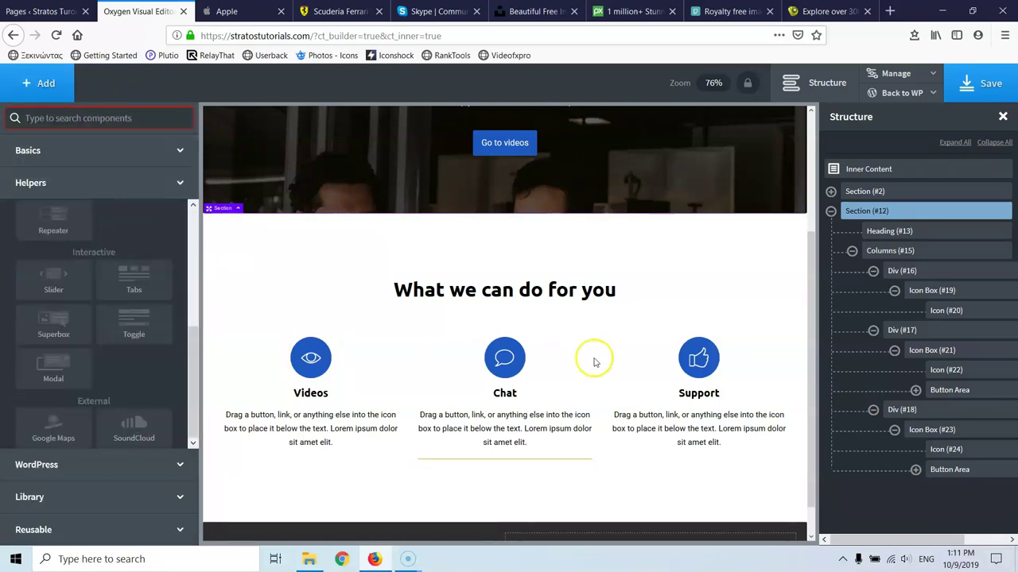
left_click(585, 291)
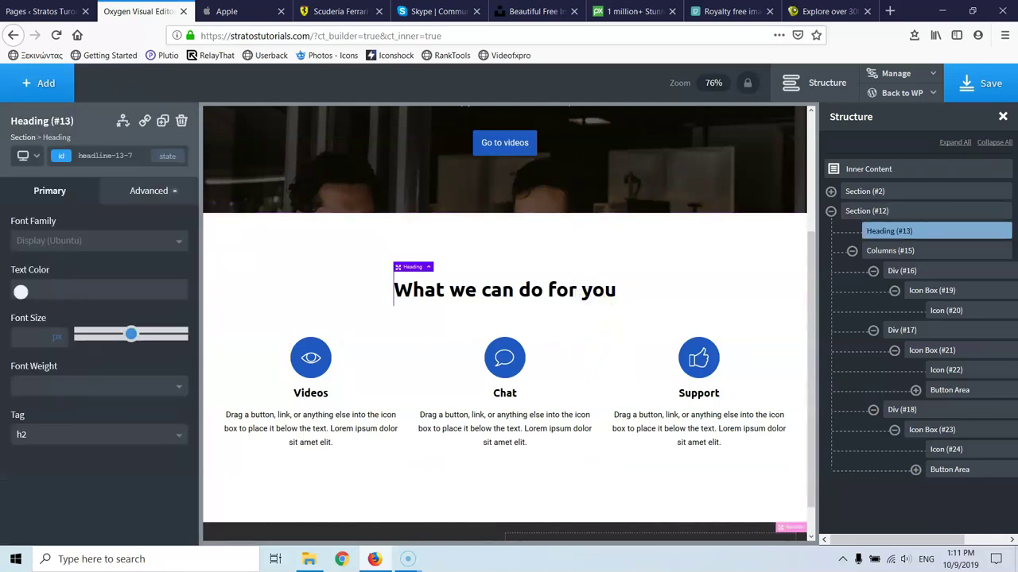
left_click(24, 89)
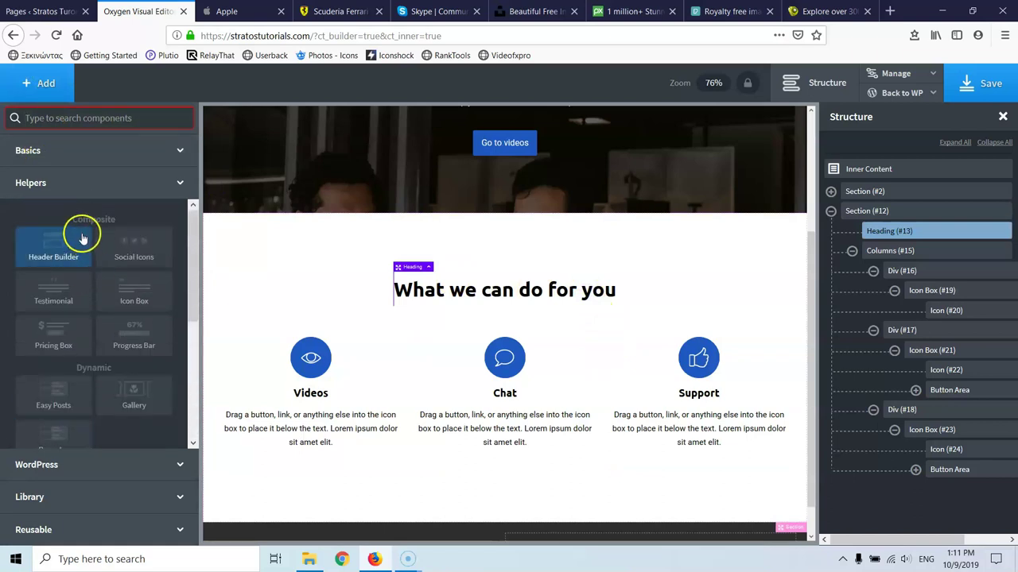
left_click(68, 150)
left_click(124, 223)
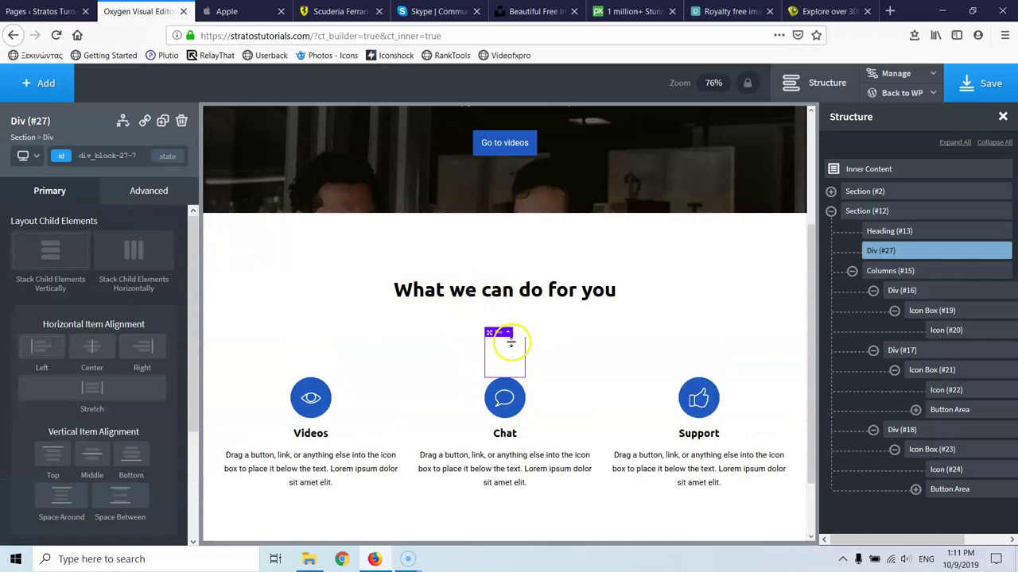
Set the new Div's width to 350 px.
left_click(116, 198)
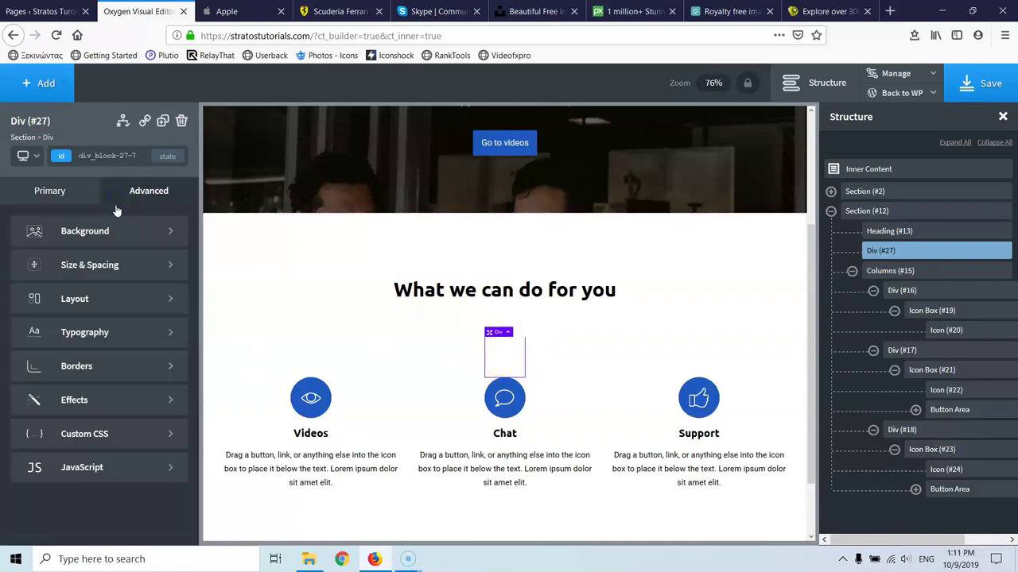
left_click(84, 267)
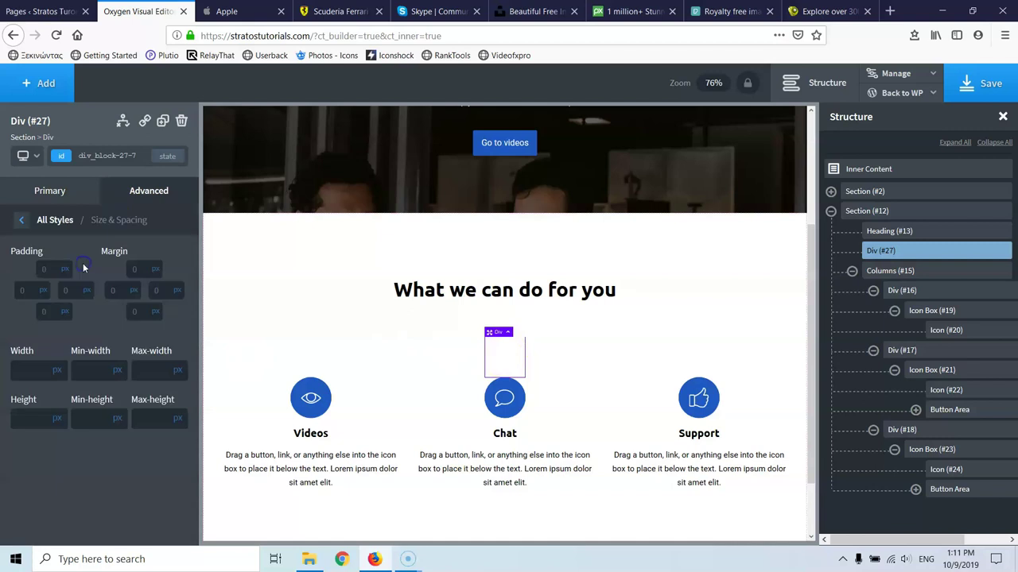
left_click(28, 362)
type("400")
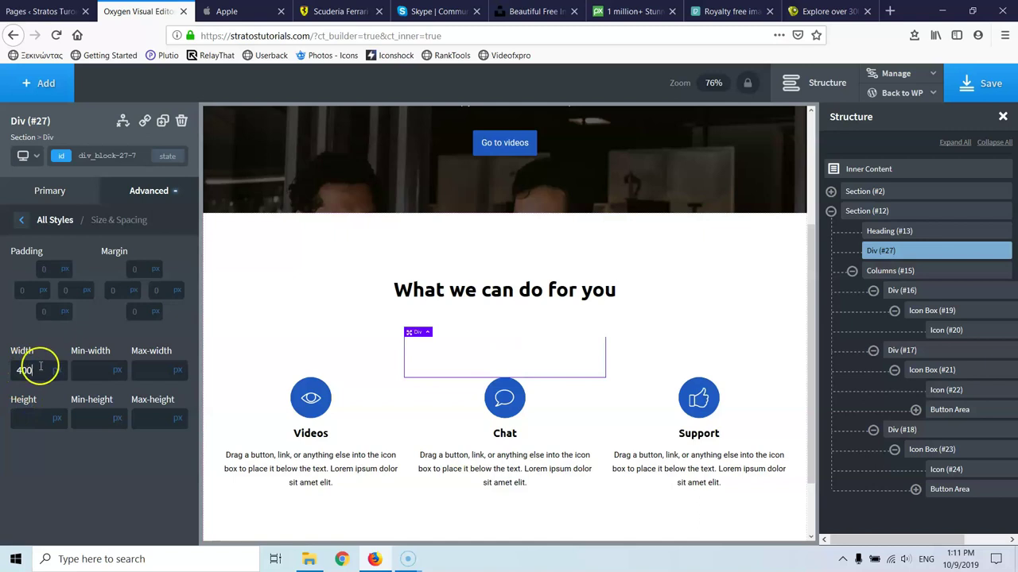
type("35")
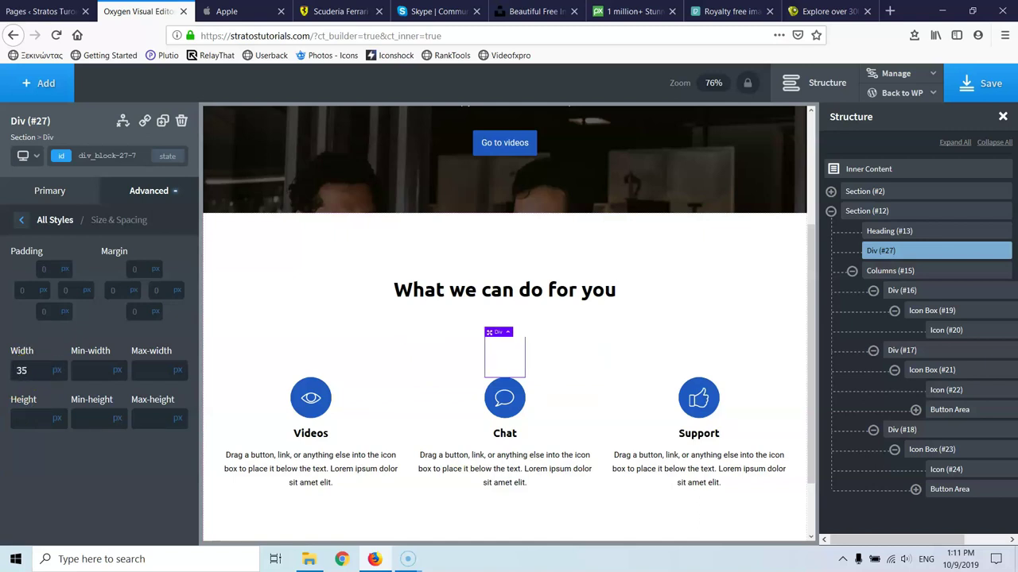
type("0")
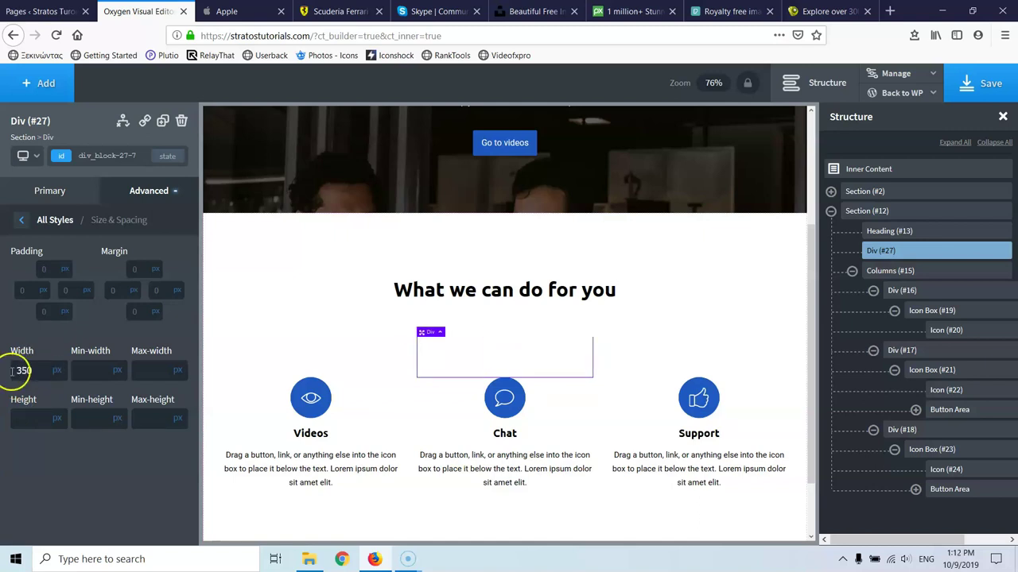
Give the Div a solid 3 px bottom border in black, #000000.
left_click(150, 193)
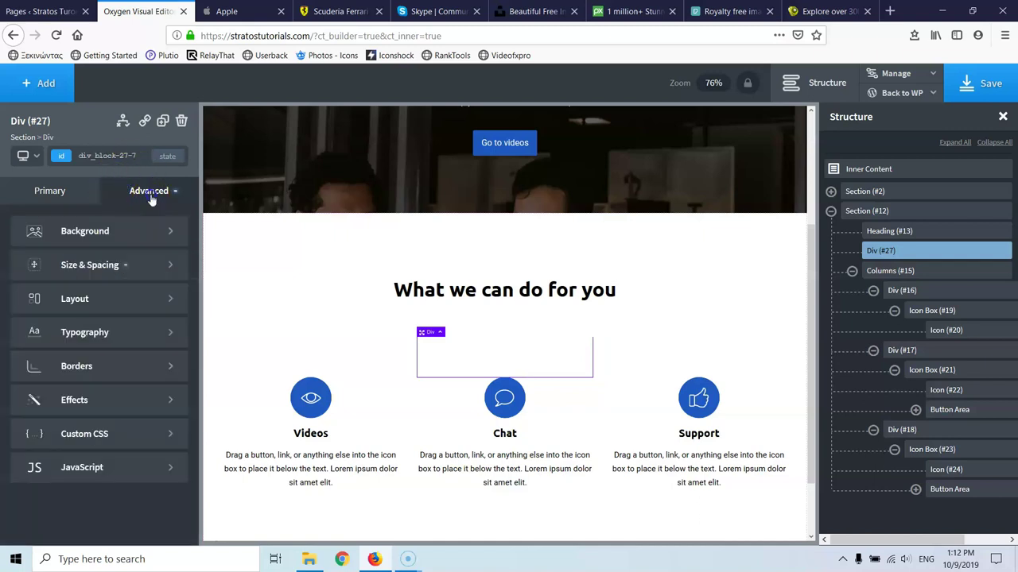
left_click(75, 363)
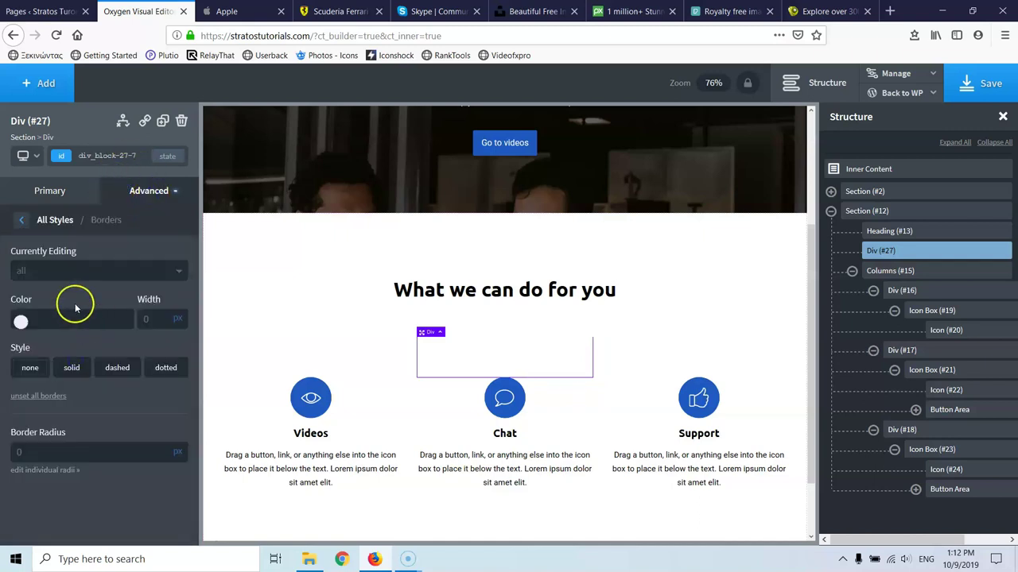
left_click(49, 268)
left_click(38, 347)
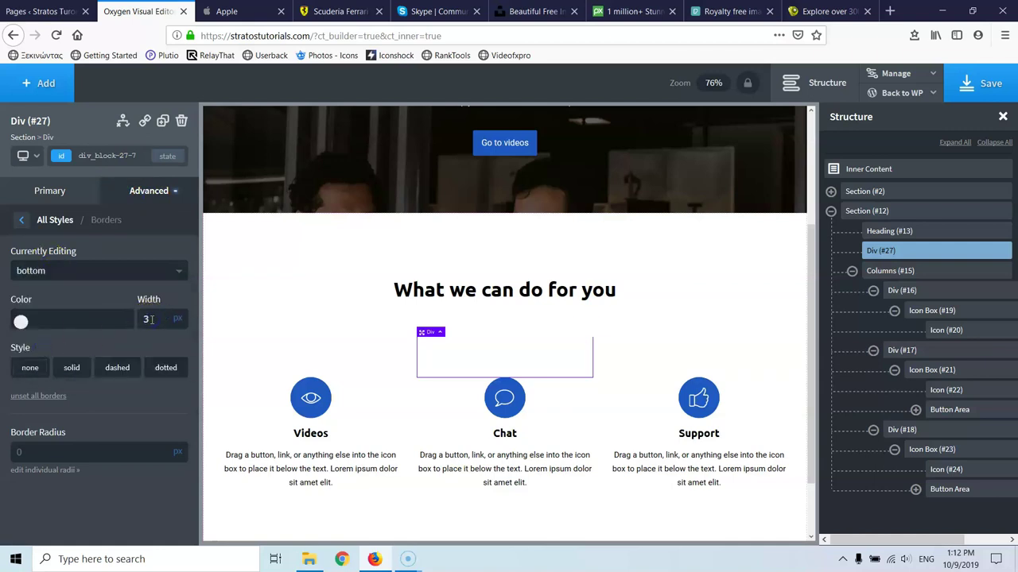
left_click(70, 368)
left_click(20, 320)
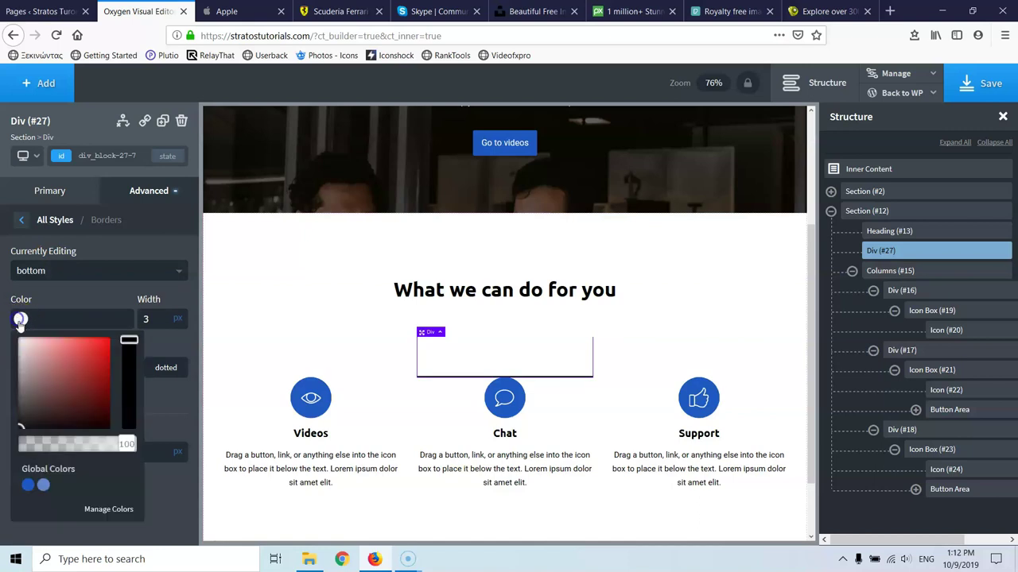
left_click(21, 427)
left_click(5, 442)
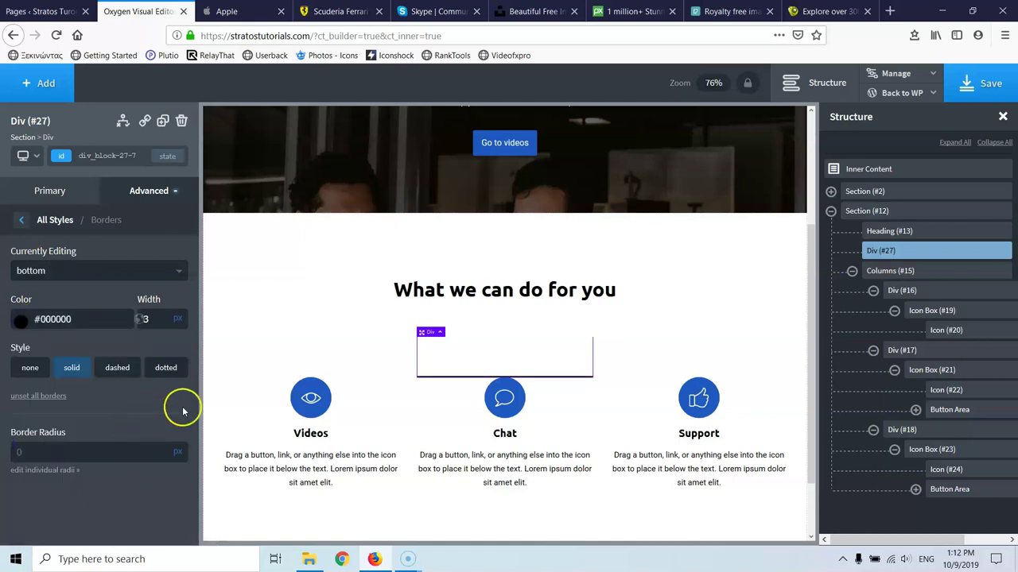
Increase the Div's bottom margin to about 61 px and open its size and spacing settings.
left_click_drag(538, 383, 538, 413)
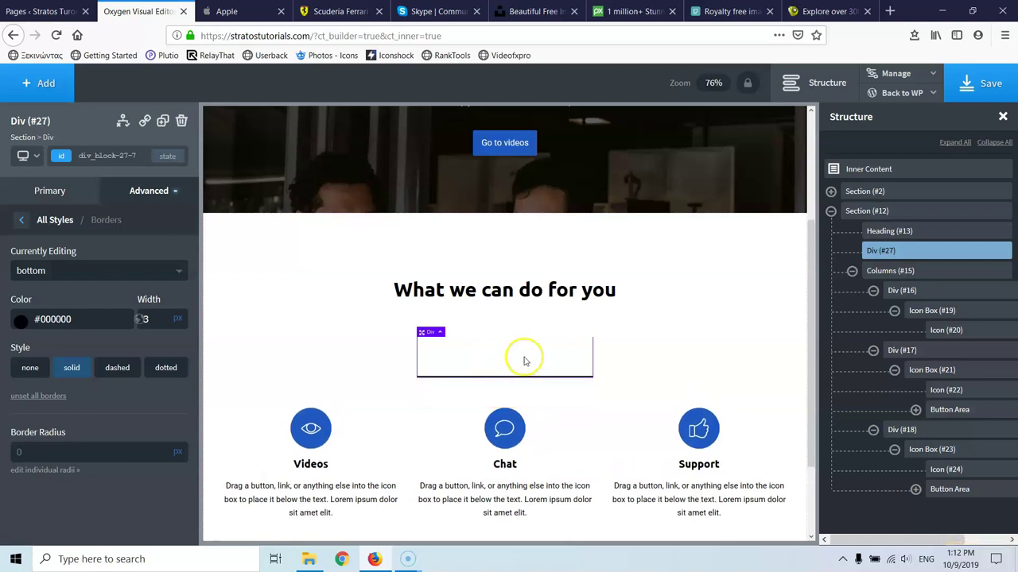
left_click(509, 317)
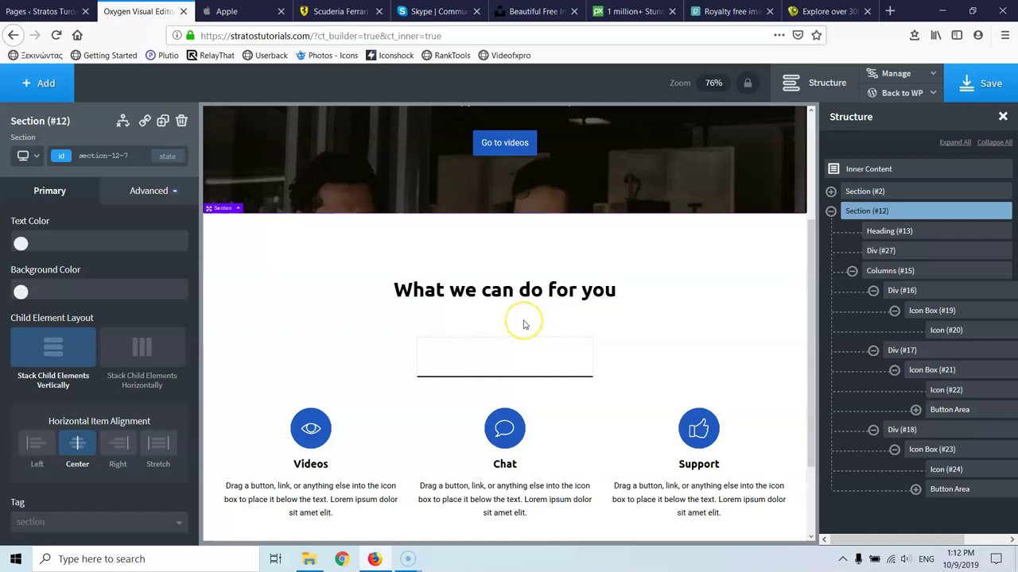
left_click(445, 355)
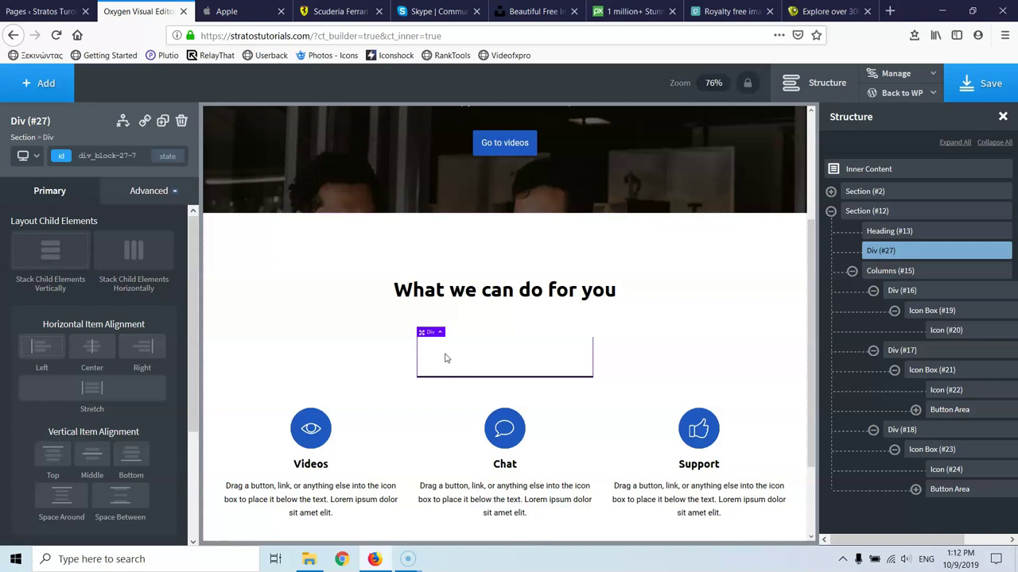
left_click(136, 190)
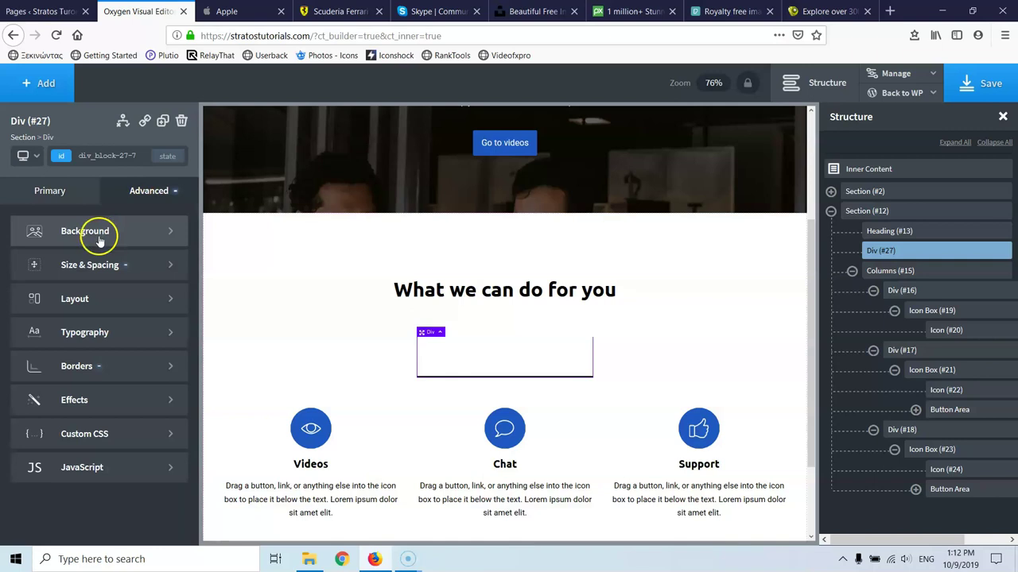
left_click(80, 275)
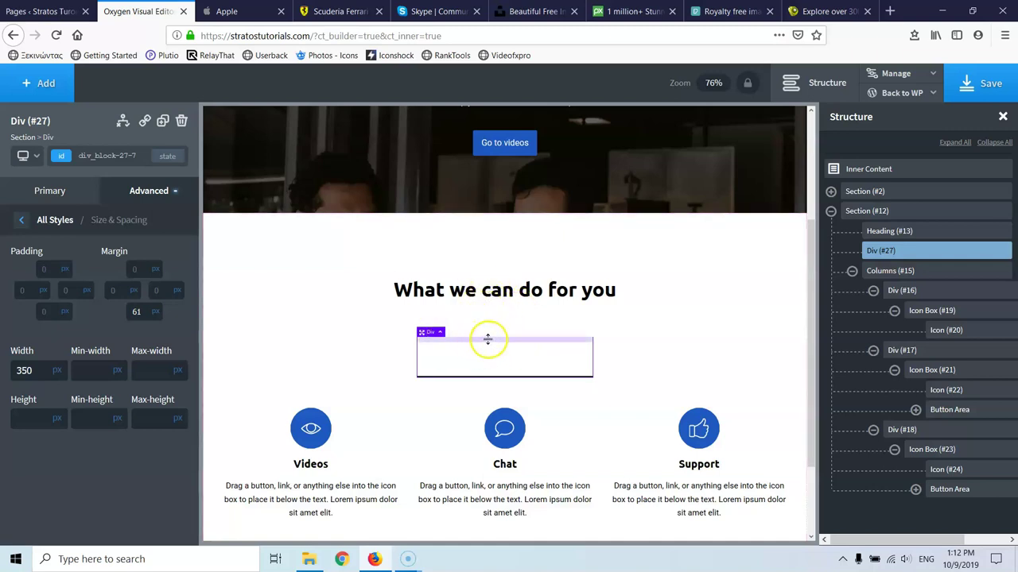
Reduce the space below the "What we can do for you" heading and save the page.
left_click(476, 292)
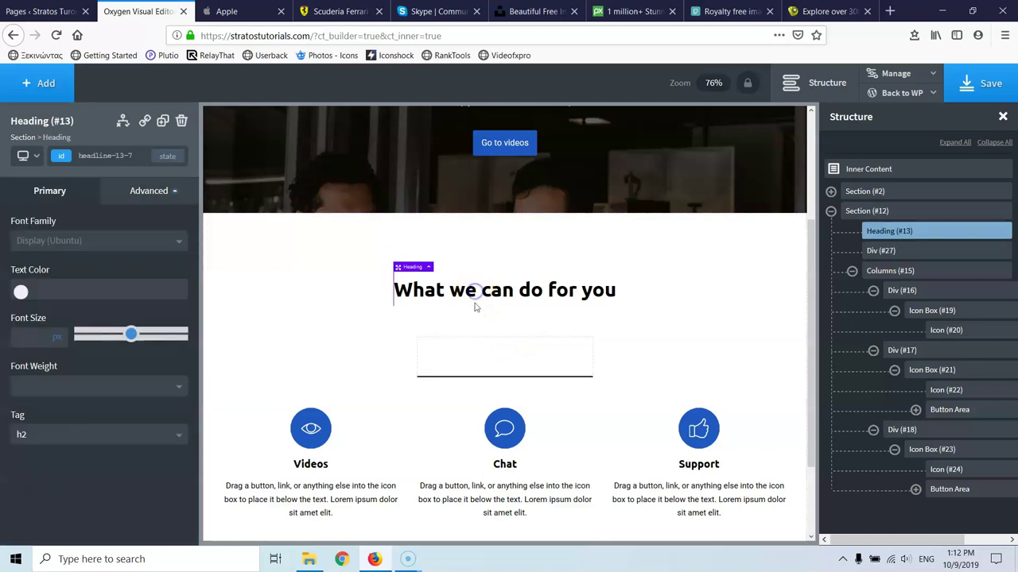
left_click_drag(497, 331, 500, 307)
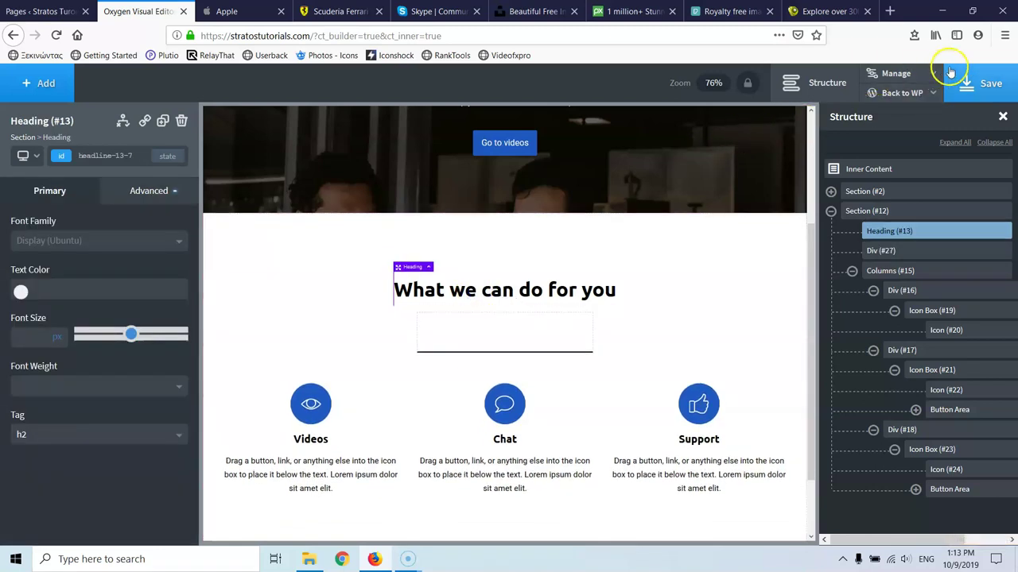
left_click(977, 88)
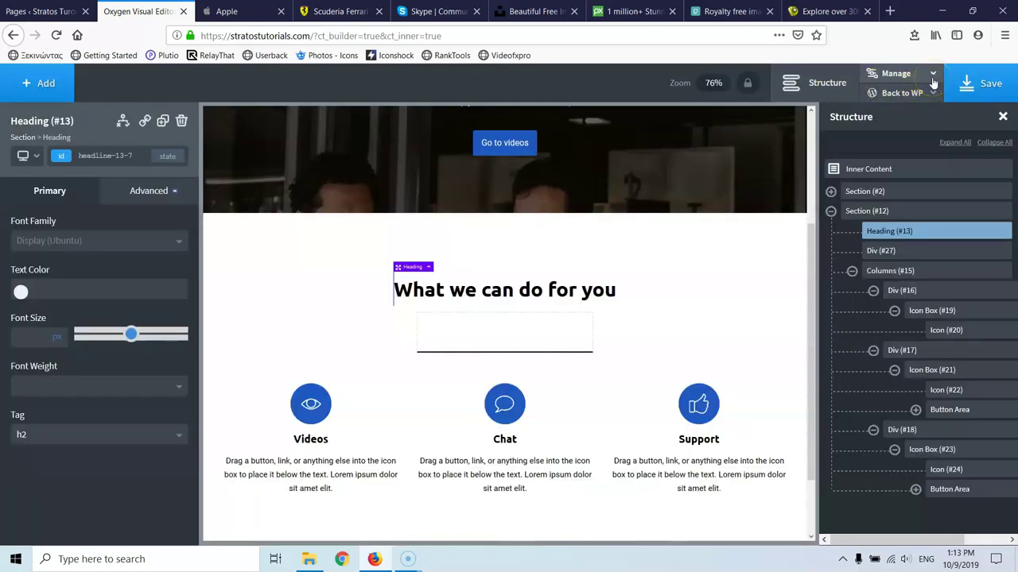
Open the site's frontend in a separate browser tab and examine the divider line and icon boxes under the "What we can do for you" heading.
left_click(932, 92)
left_click(886, 135)
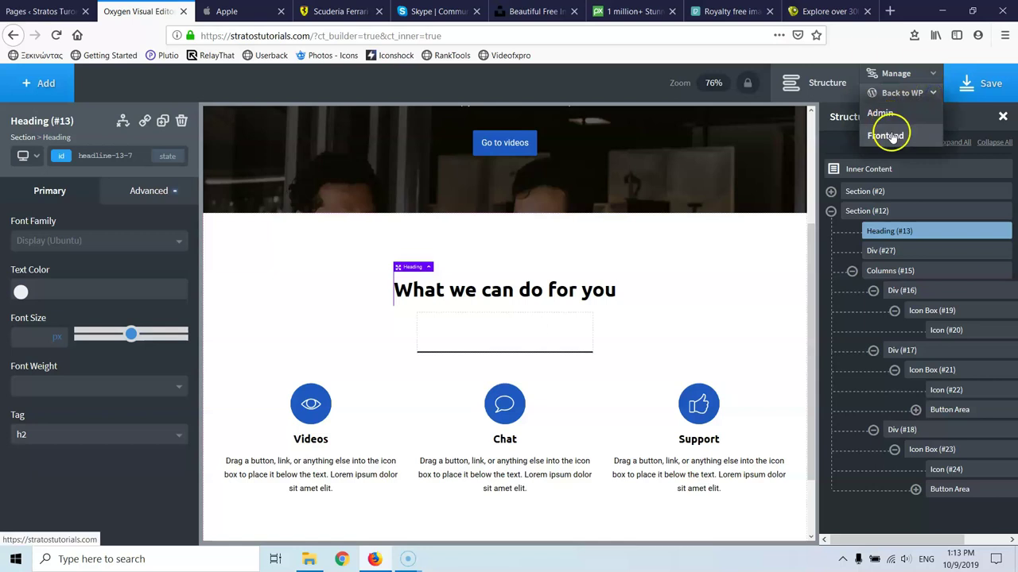
right_click(888, 136)
left_click(894, 142)
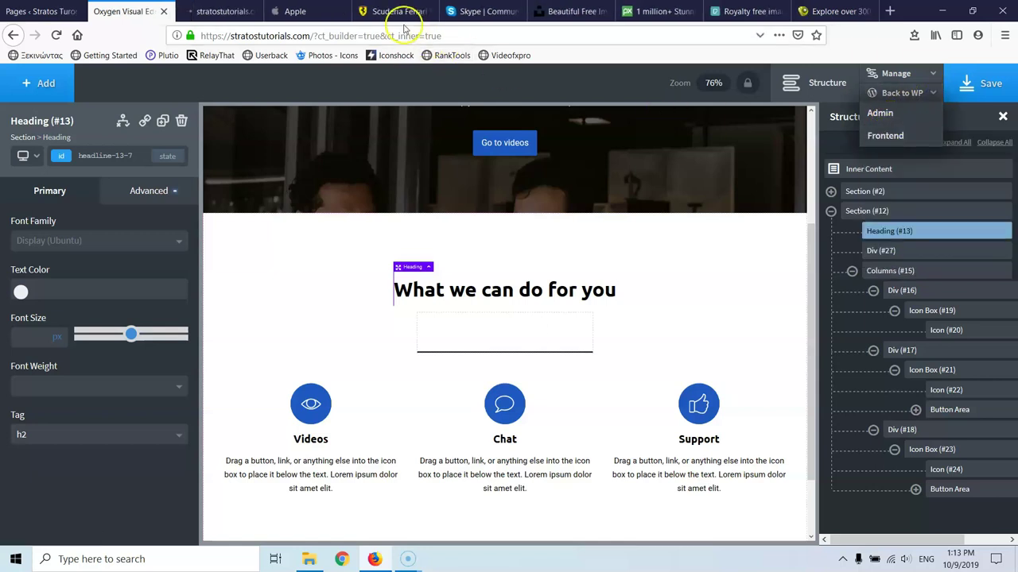
left_click(208, 10)
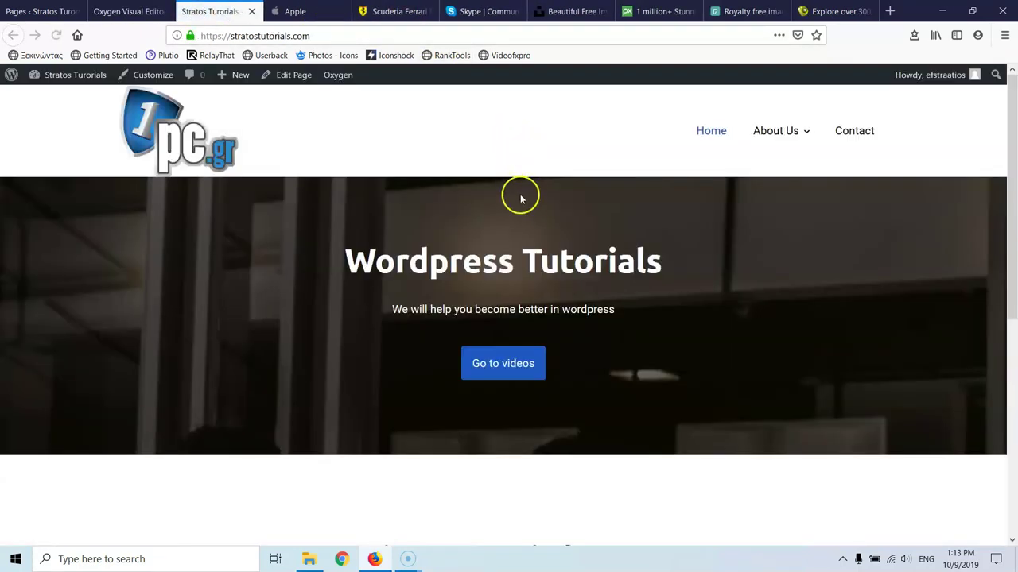
scroll(523, 200, "down", 2)
scroll(523, 203, "down", 3)
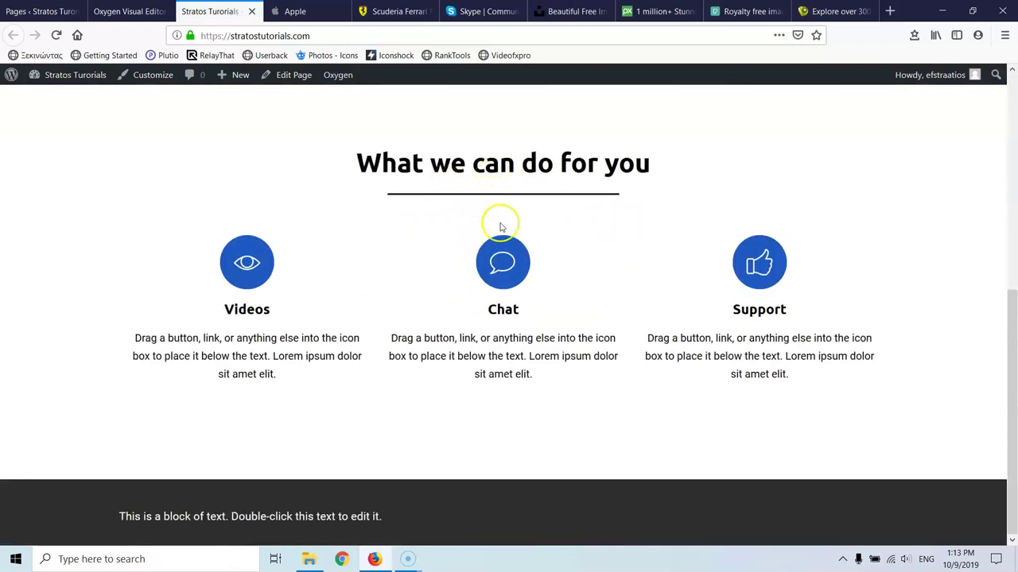
scroll(502, 239, "up", 5)
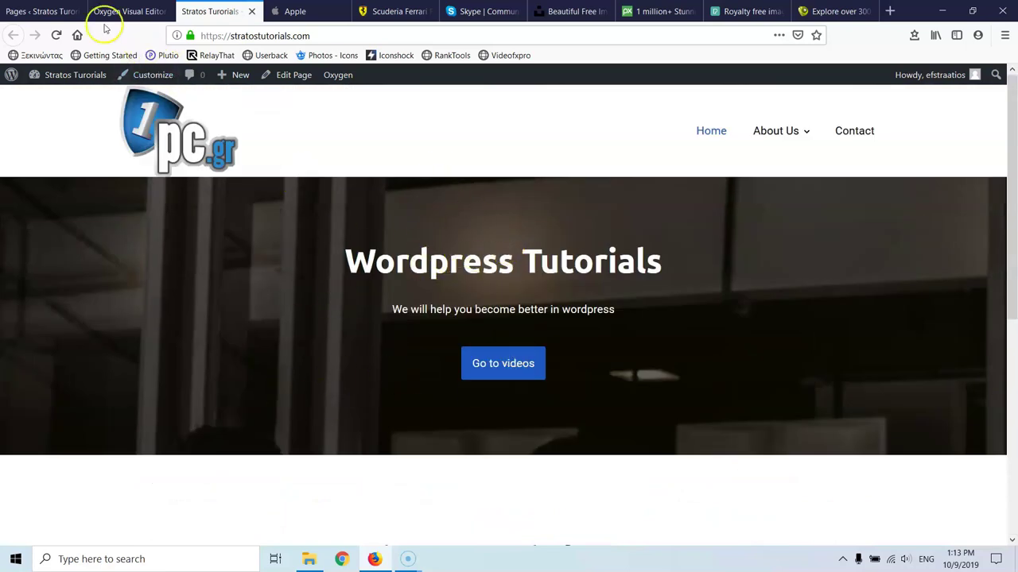
Return to the Oxygen editor and increase the top and bottom padding of the Wordpress Tutorials hero section.
left_click(49, 7)
left_click(127, 11)
scroll(291, 155, "up", 3)
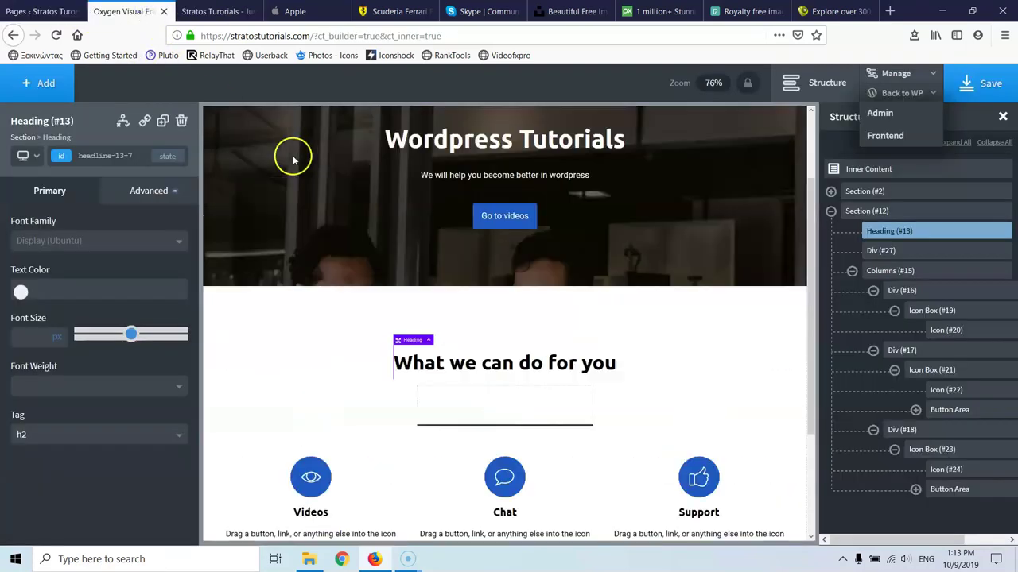
left_click(501, 209)
left_click_drag(509, 208, 507, 275)
left_click_drag(504, 389, 504, 426)
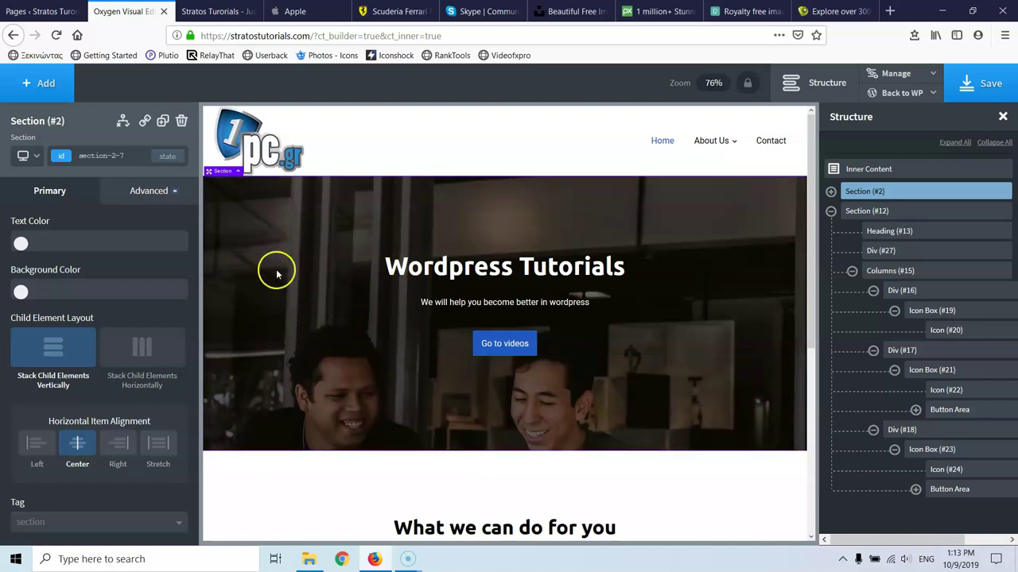
Set the hero section's background size to cover and its background repeat to no-repeat.
left_click(134, 193)
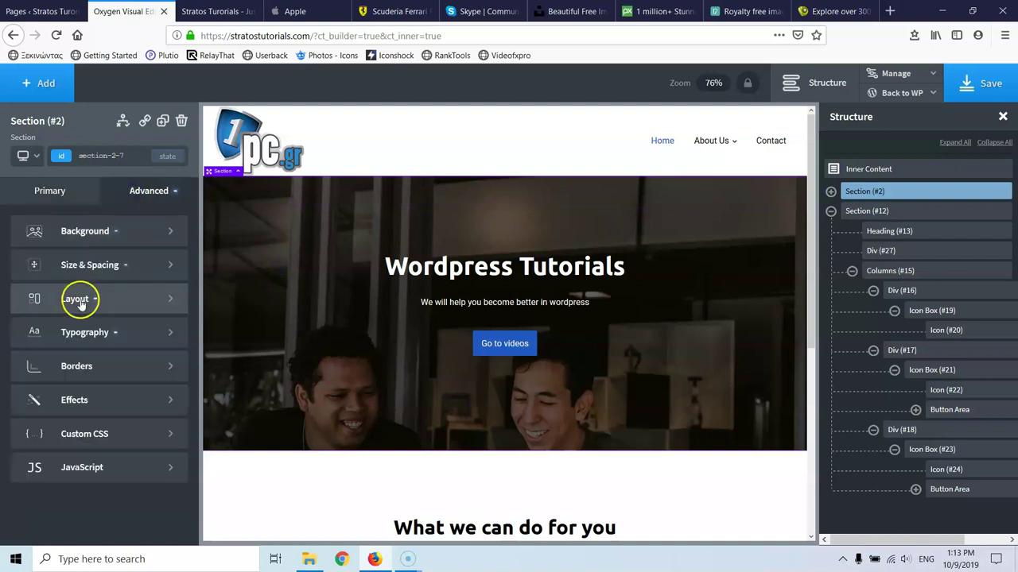
left_click(76, 238)
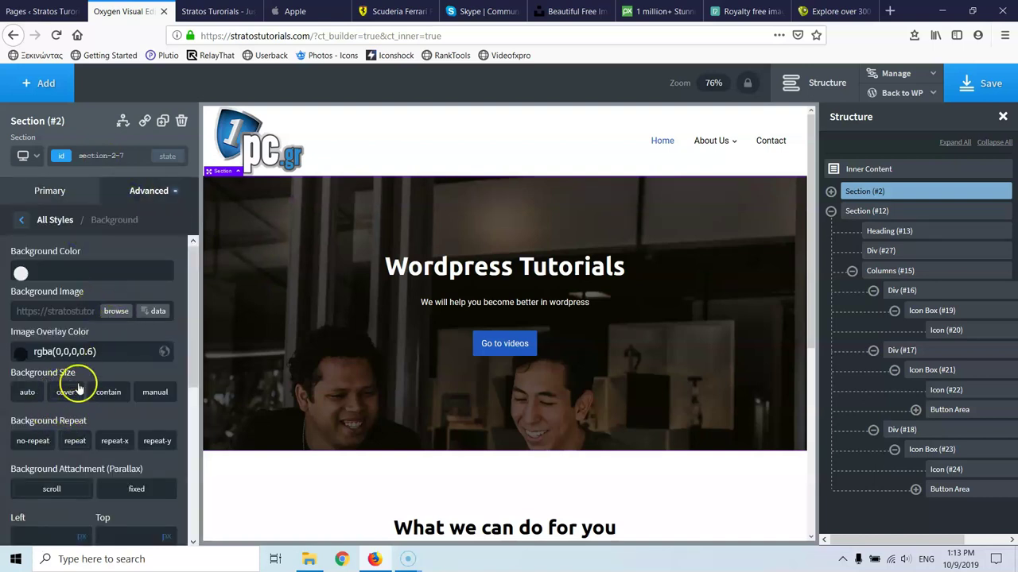
scroll(68, 349, "down", 1)
scroll(66, 356, "down", 2)
left_click(67, 315)
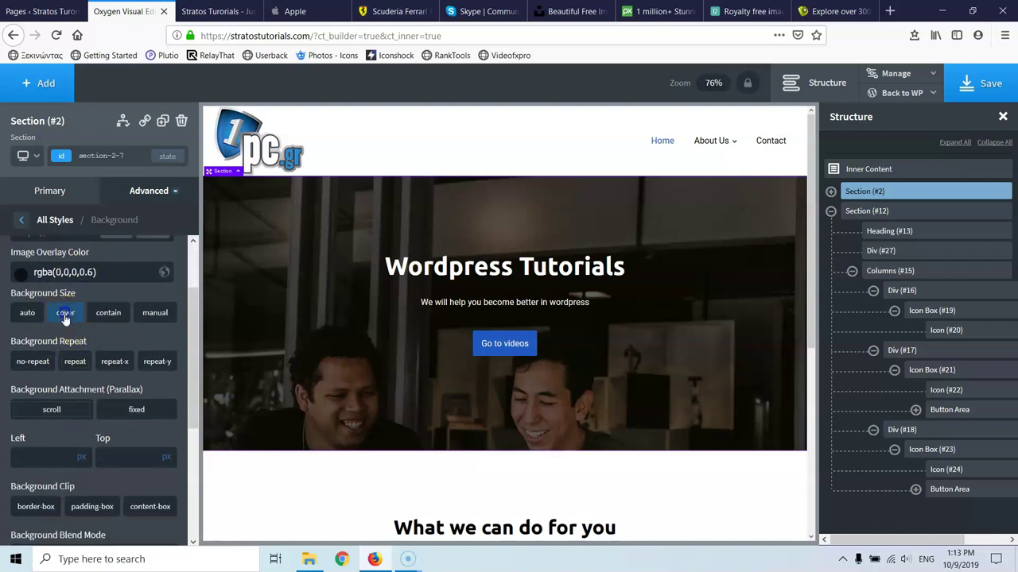
left_click(38, 366)
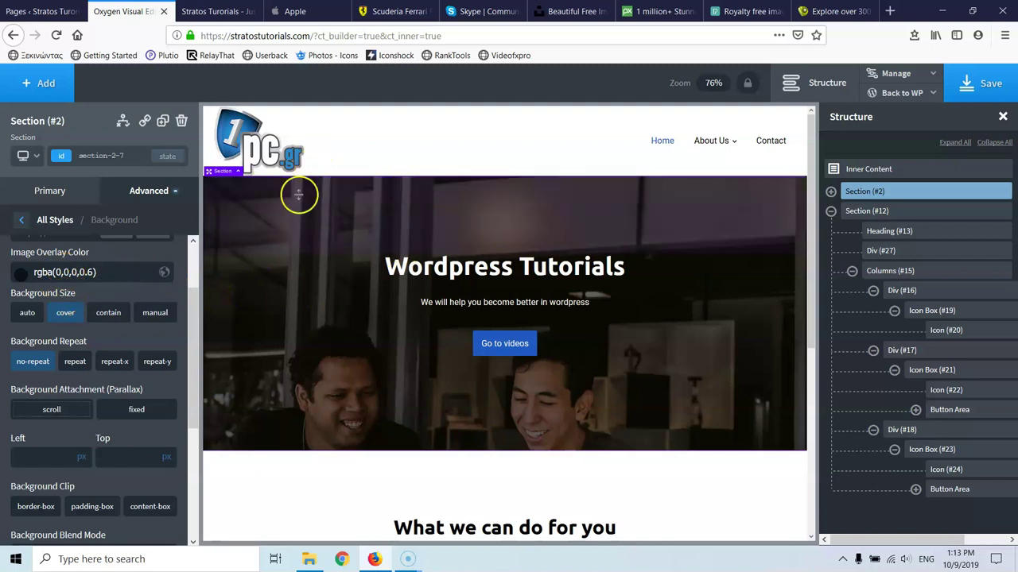
Try the contain background size and the fixed parallax attachment on the hero section, restoring its previous settings after each trial.
left_click(108, 314)
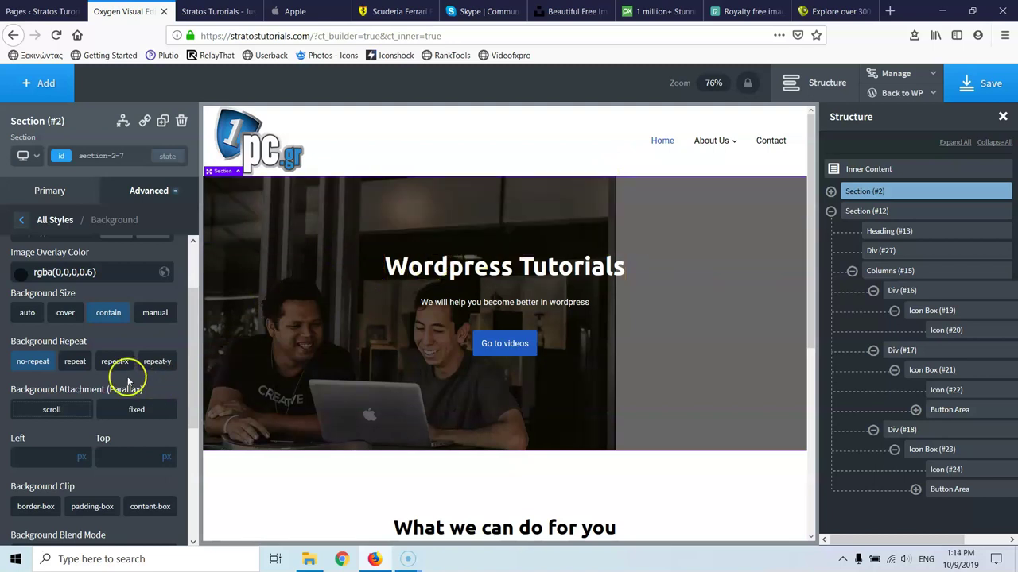
left_click(65, 315)
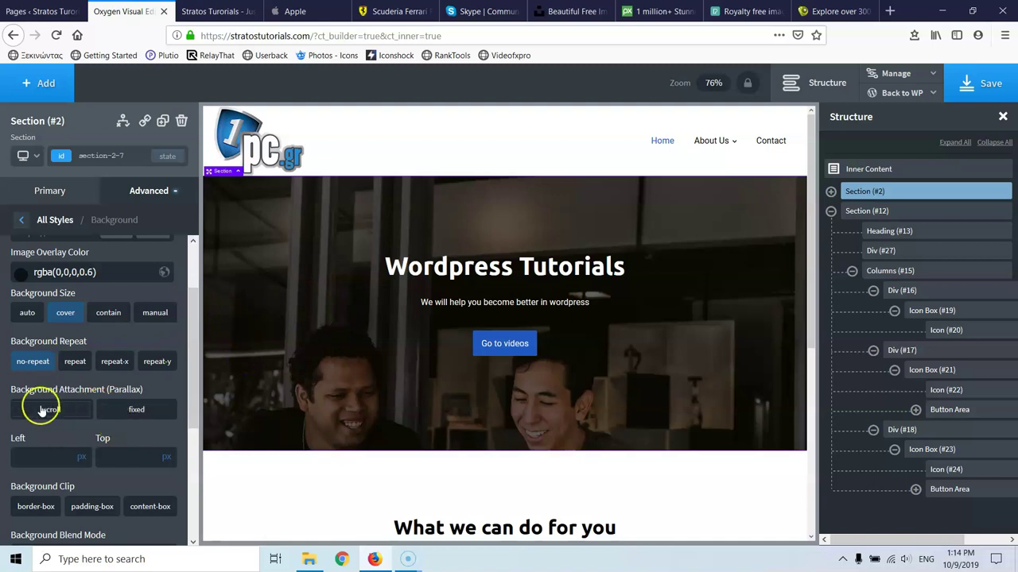
left_click(136, 412)
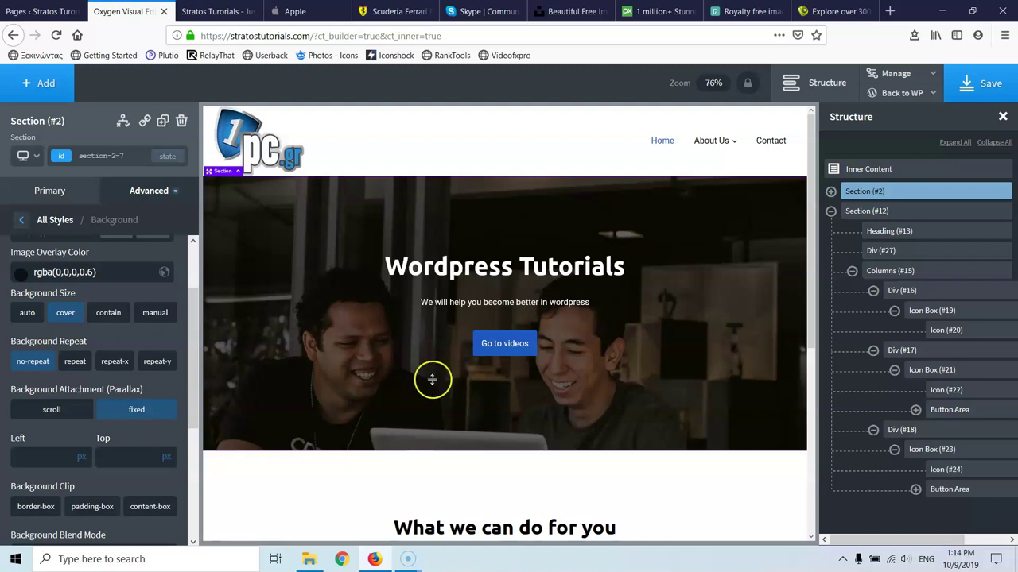
scroll(374, 437, "down", 3)
scroll(310, 397, "down", 2)
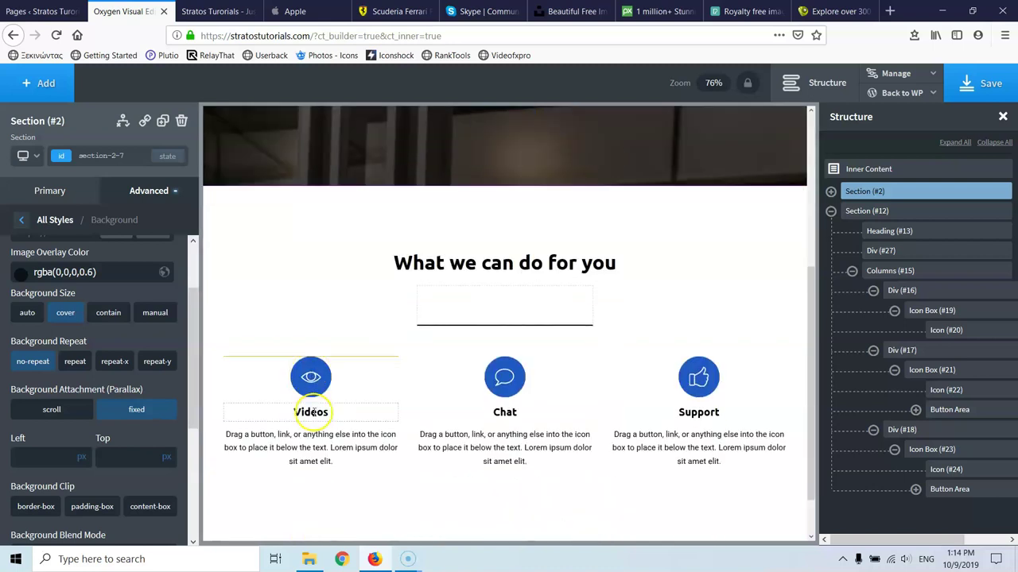
scroll(318, 416, "up", 4)
scroll(314, 416, "down", 1)
scroll(313, 417, "up", 2)
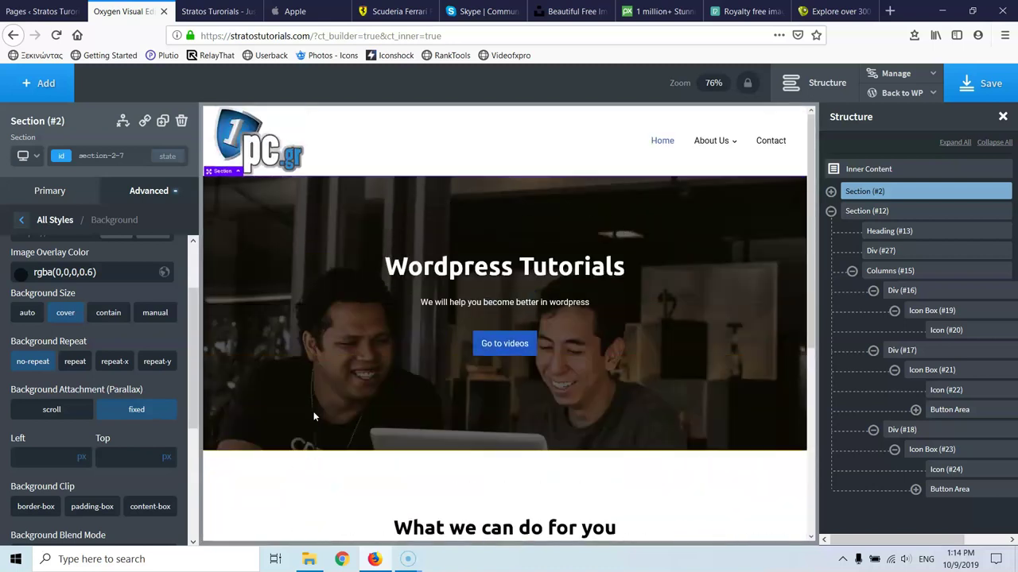
left_click(64, 413)
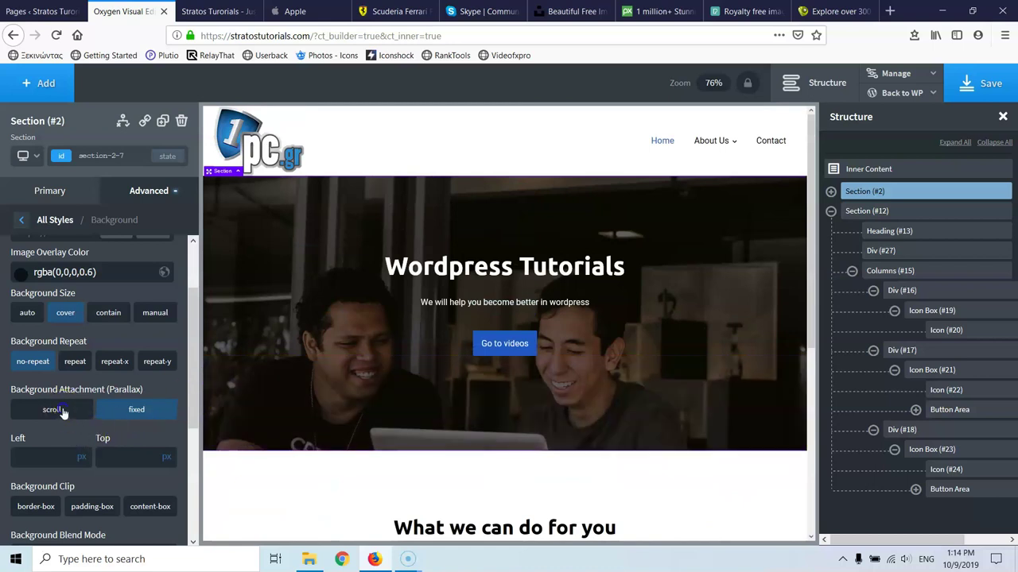
left_click(67, 413)
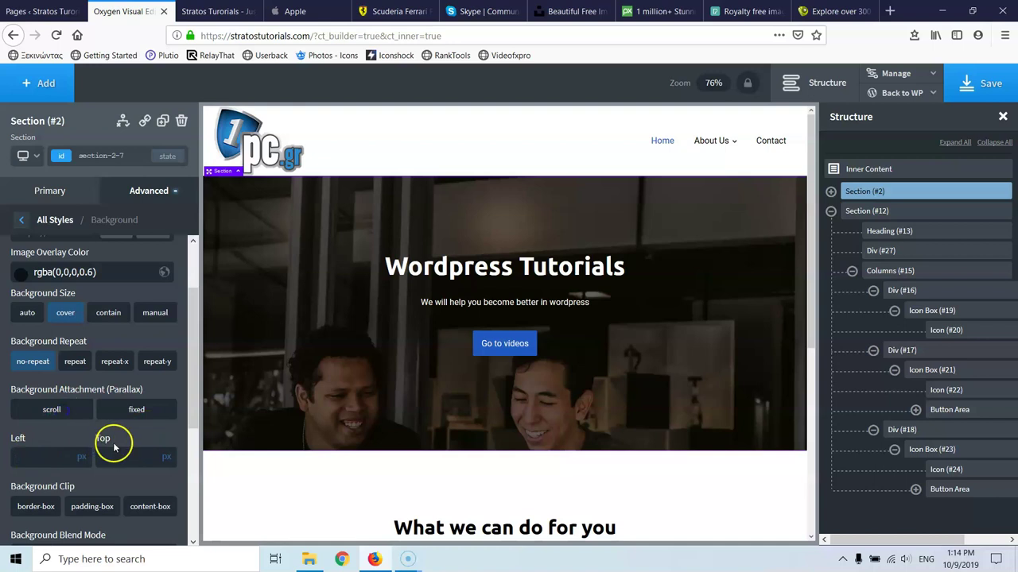
Open the Apple website's browser tab and resize the window narrower and wider to examine how the iPhone 11 Pro banner adapts.
left_click(310, 12)
scroll(366, 119, "up", 10)
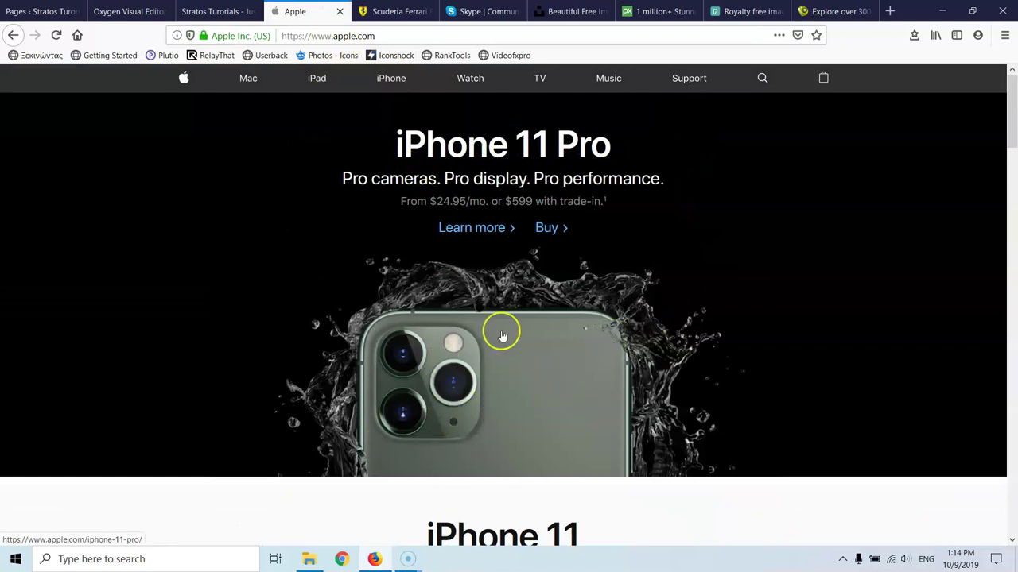
left_click(972, 10)
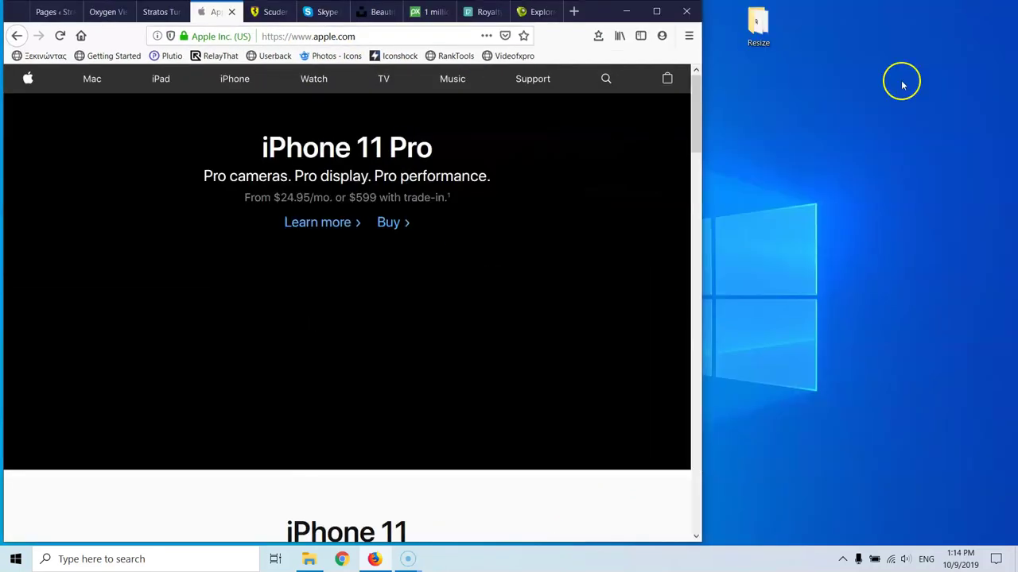
left_click_drag(703, 205, 411, 256)
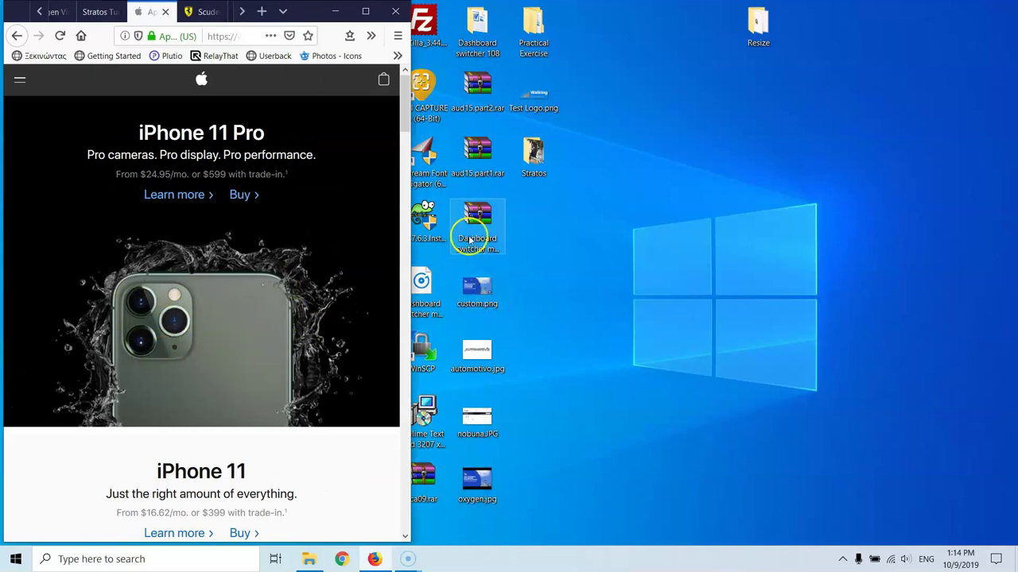
left_click_drag(412, 245, 736, 262)
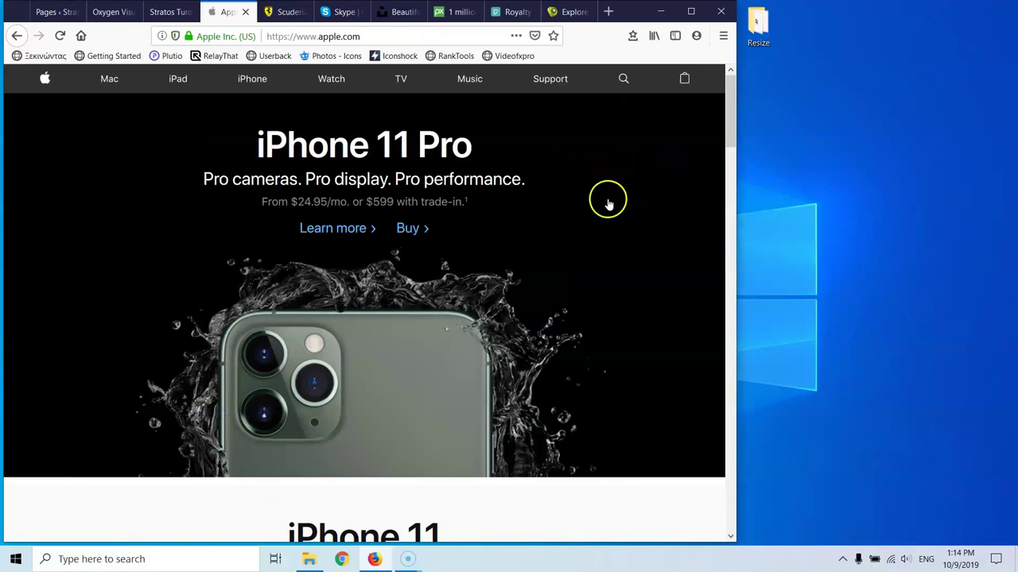
left_click_drag(739, 226, 611, 231)
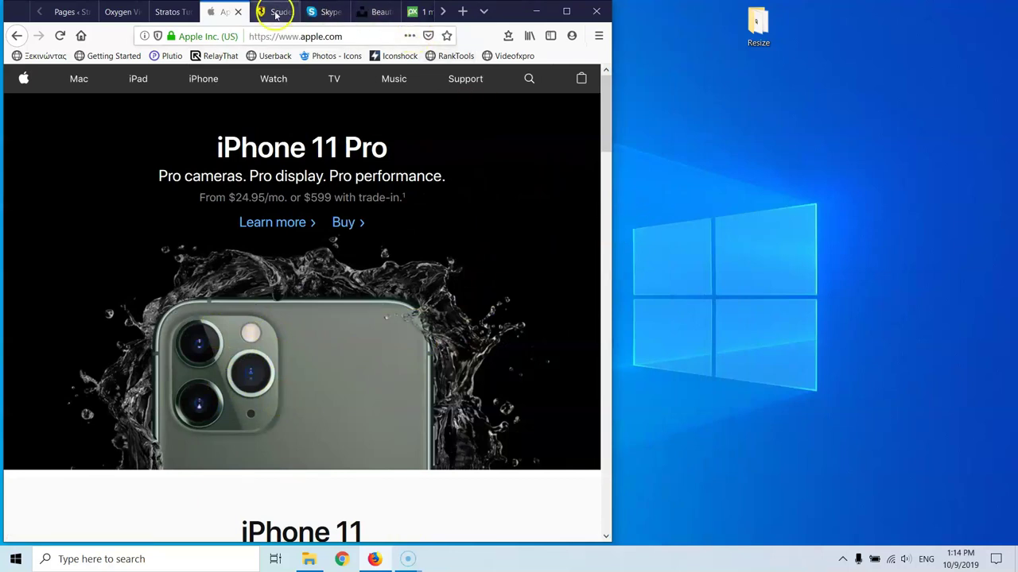
left_click(567, 11)
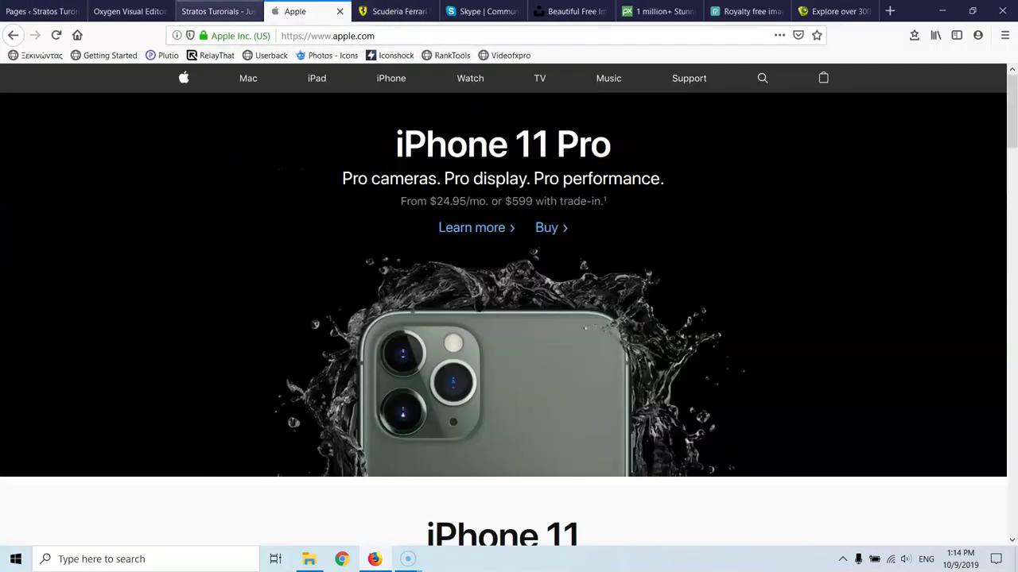
left_click(36, 11)
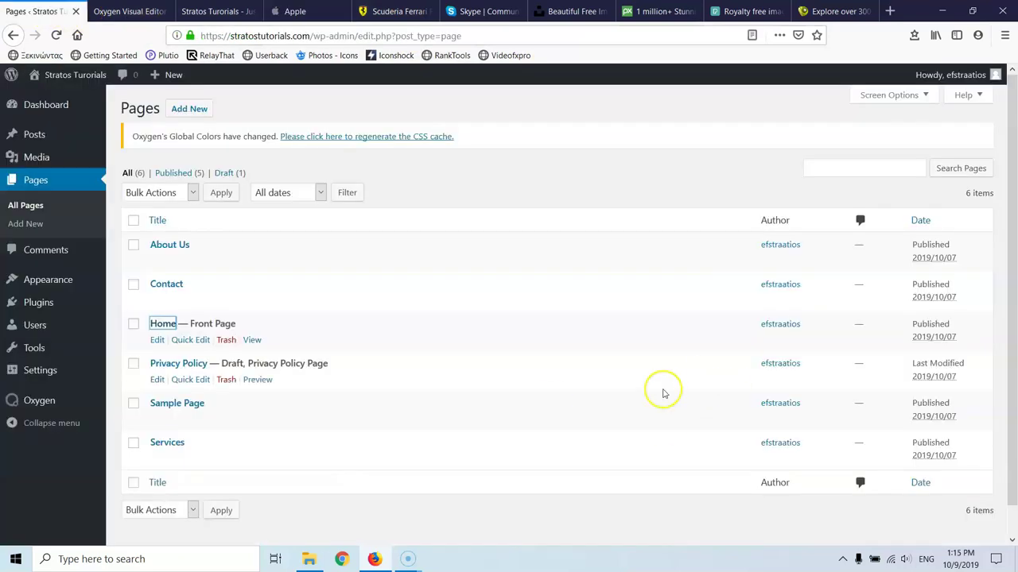
Return to the Oxygen editor, set the hero section's background position to 50% left and 50% top, and save the page.
left_click(128, 11)
left_click(44, 458)
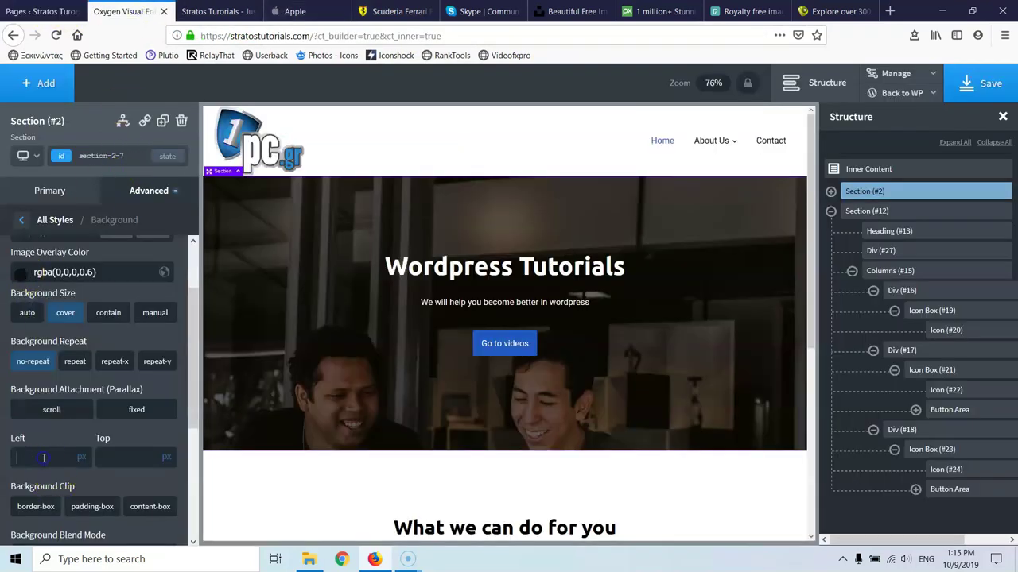
type("50")
left_click(82, 456)
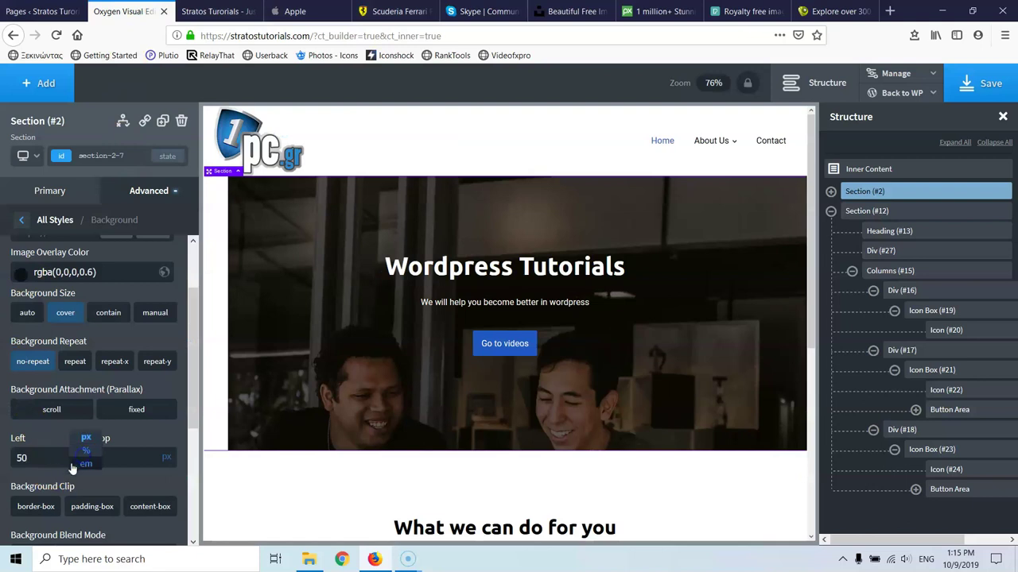
left_click(86, 446)
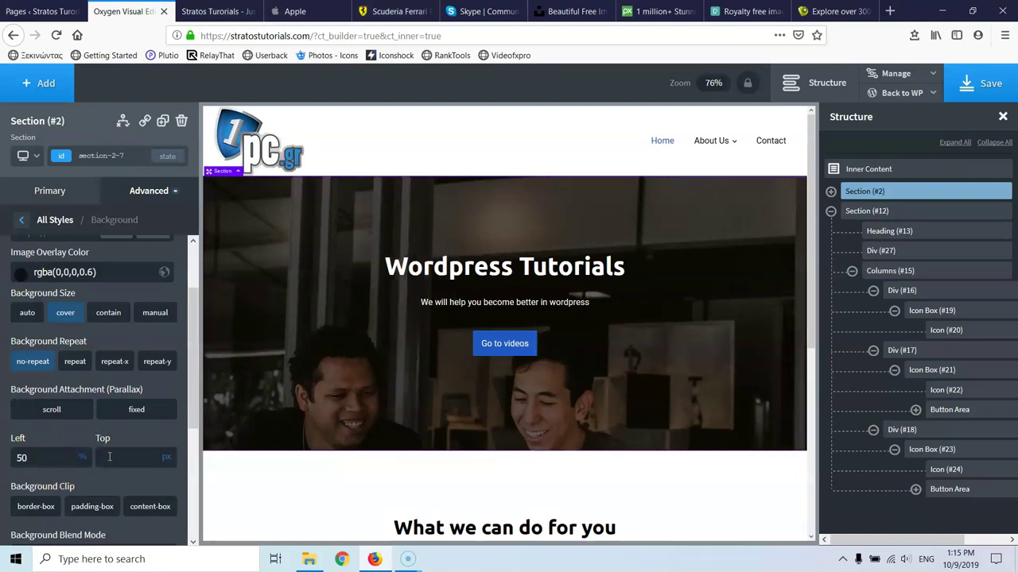
type("50")
left_click(168, 461)
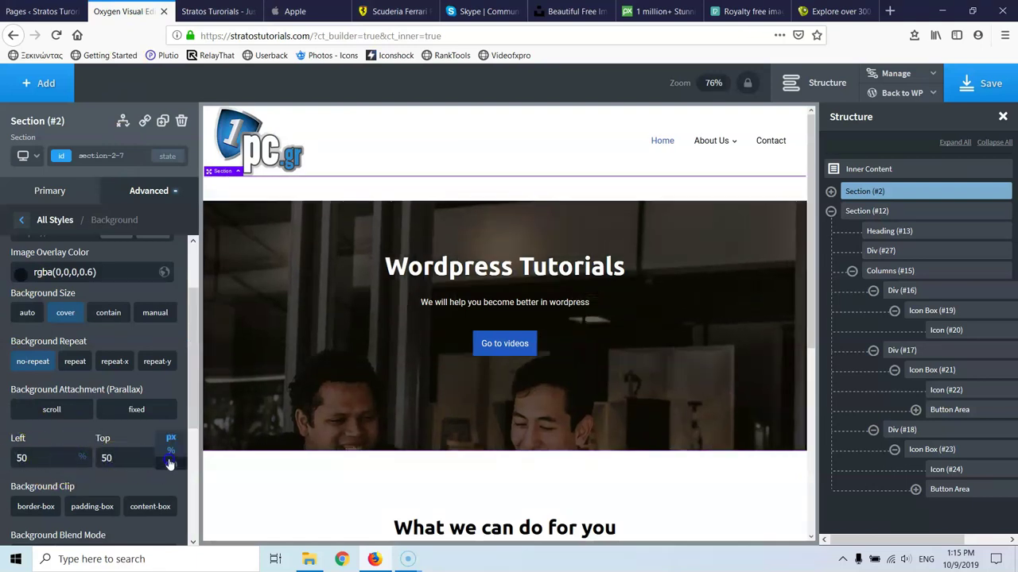
left_click(170, 451)
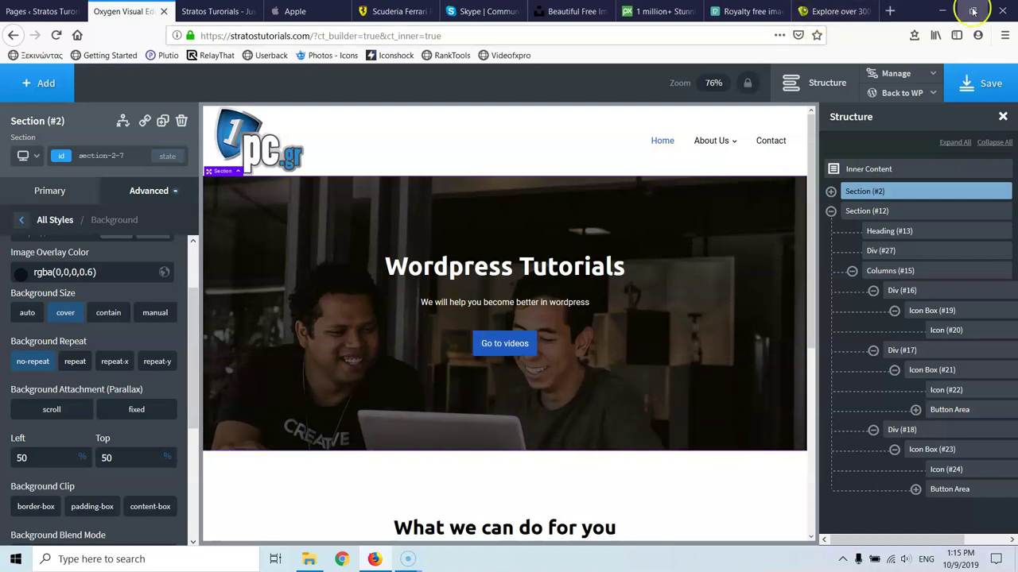
left_click(971, 83)
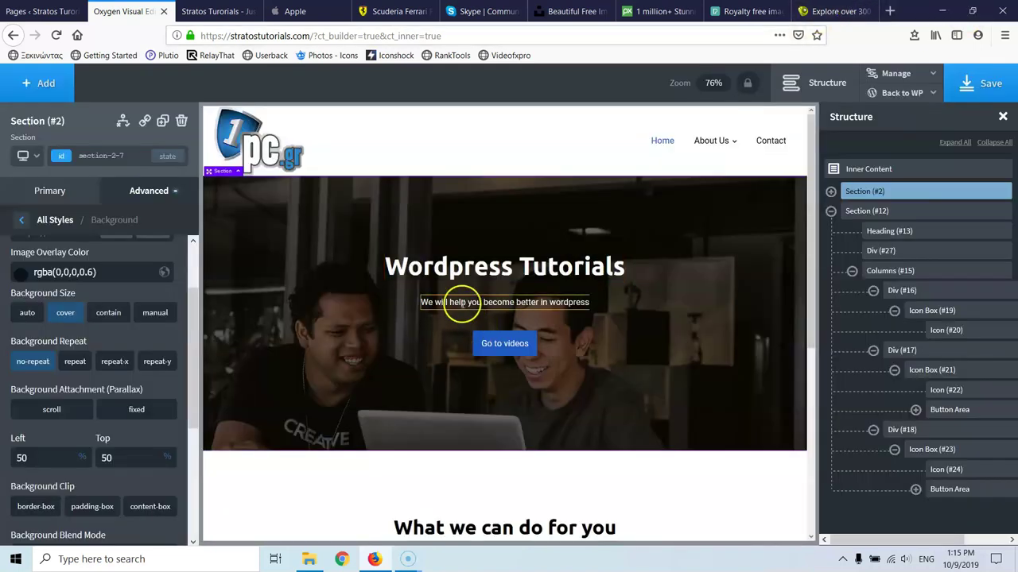
Reload the site's frontend and examine the position of the hero background image.
scroll(431, 239, "down", 2)
left_click(177, 11)
left_click(56, 35)
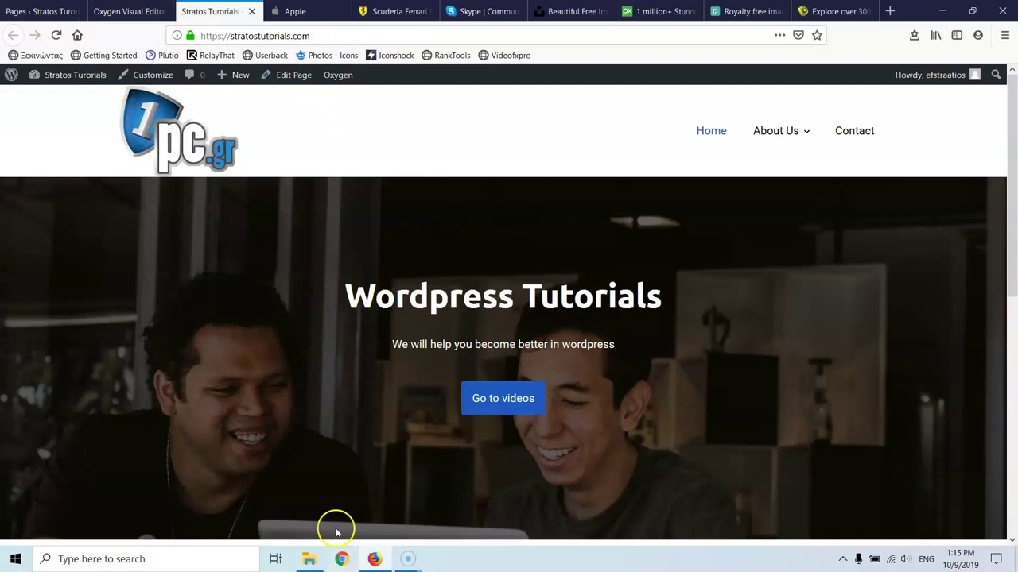
Return to the Oxygen editor, set the hero background's top position to 70%, and save the page.
left_click(119, 11)
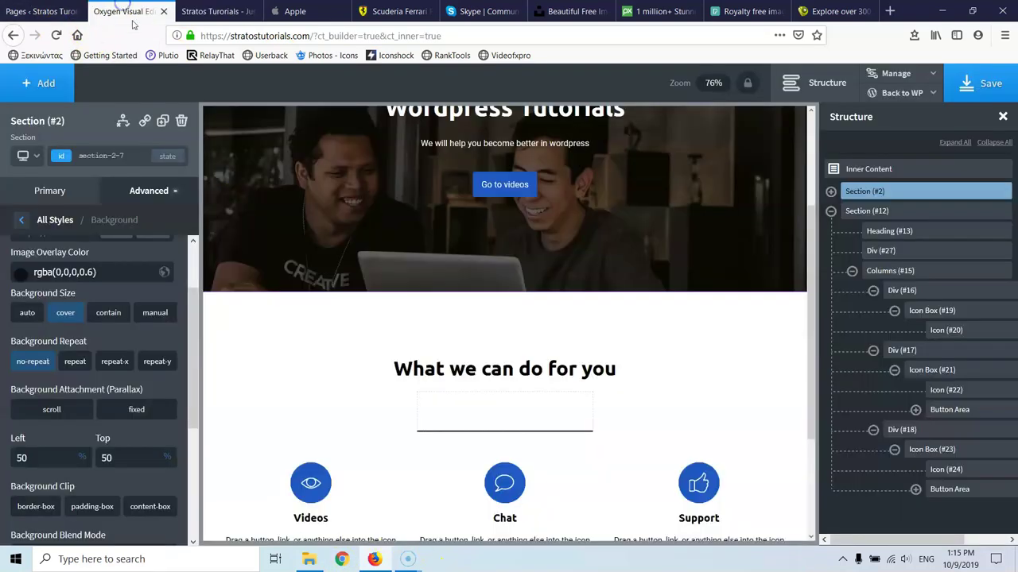
left_click(132, 458)
type("70")
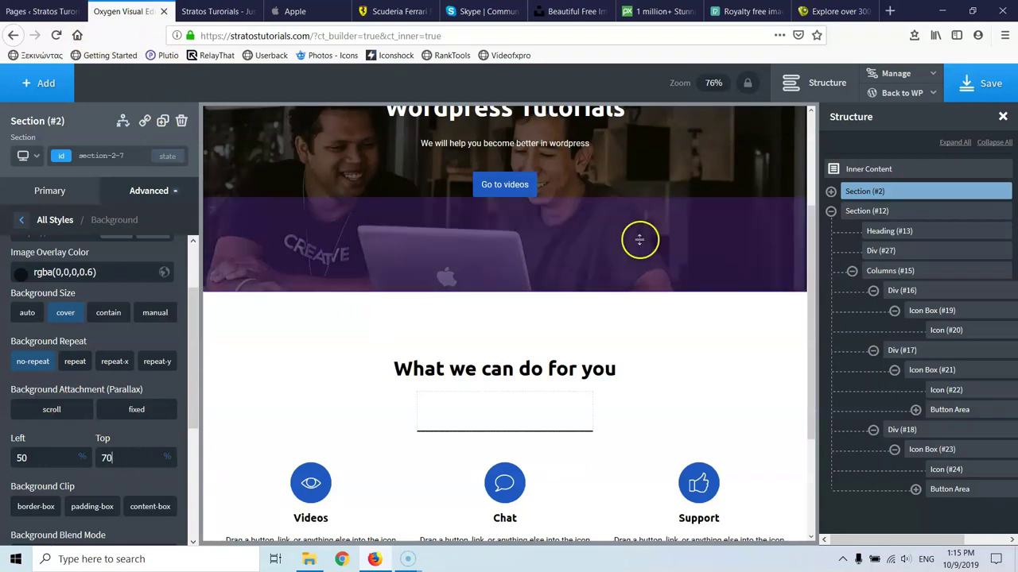
left_click(970, 92)
left_click(94, 458)
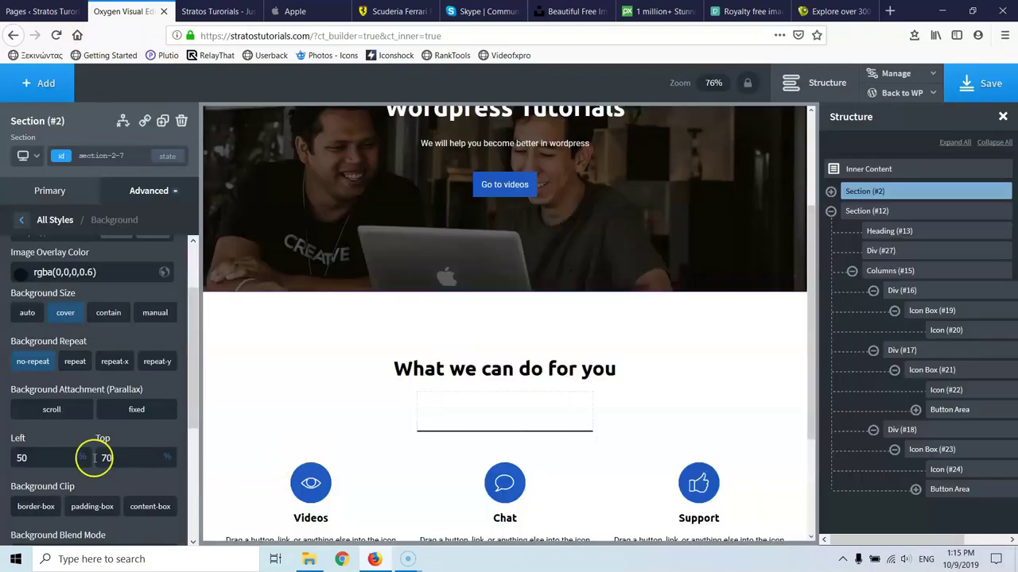
Reload the frontend again and examine how the hero photo is framed behind the Wordpress Tutorials heading.
left_click(210, 11)
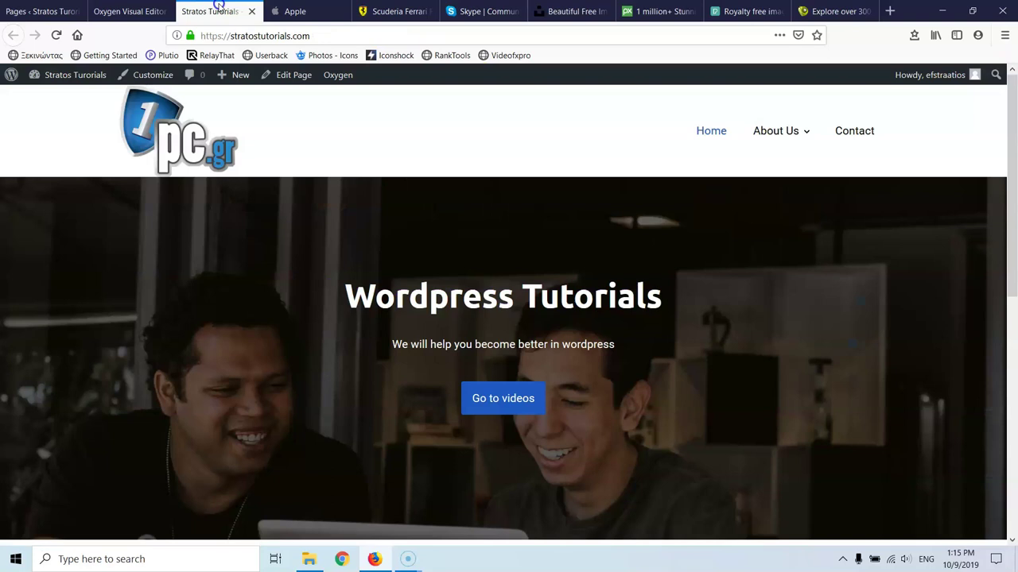
left_click(56, 35)
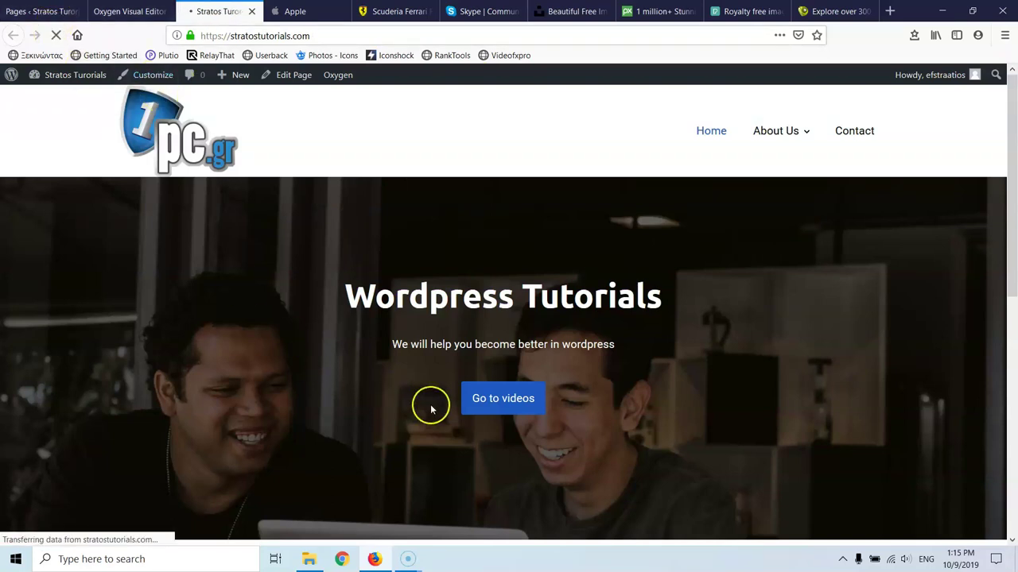
scroll(529, 336, "down", 3)
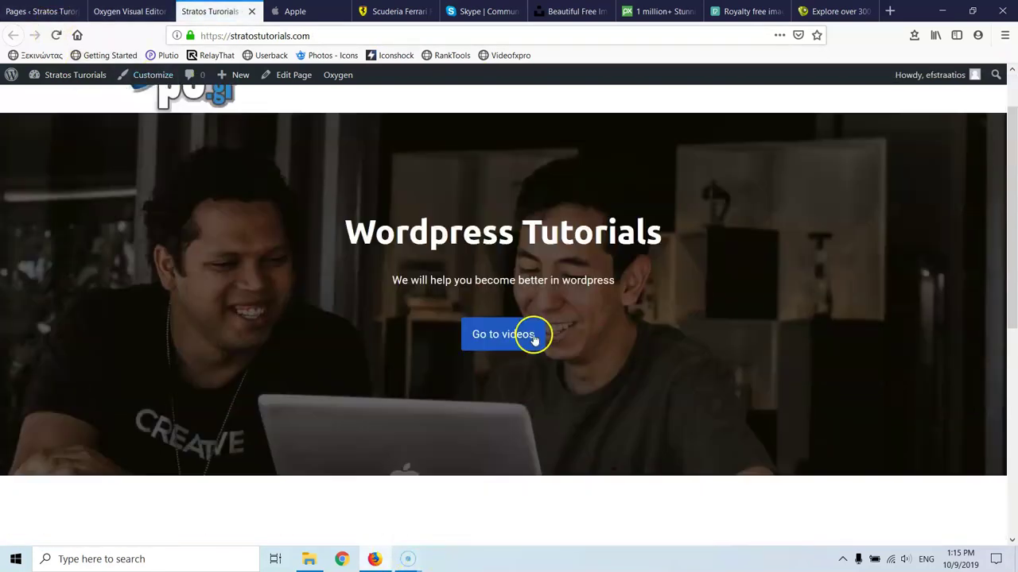
scroll(447, 368, "up", 2)
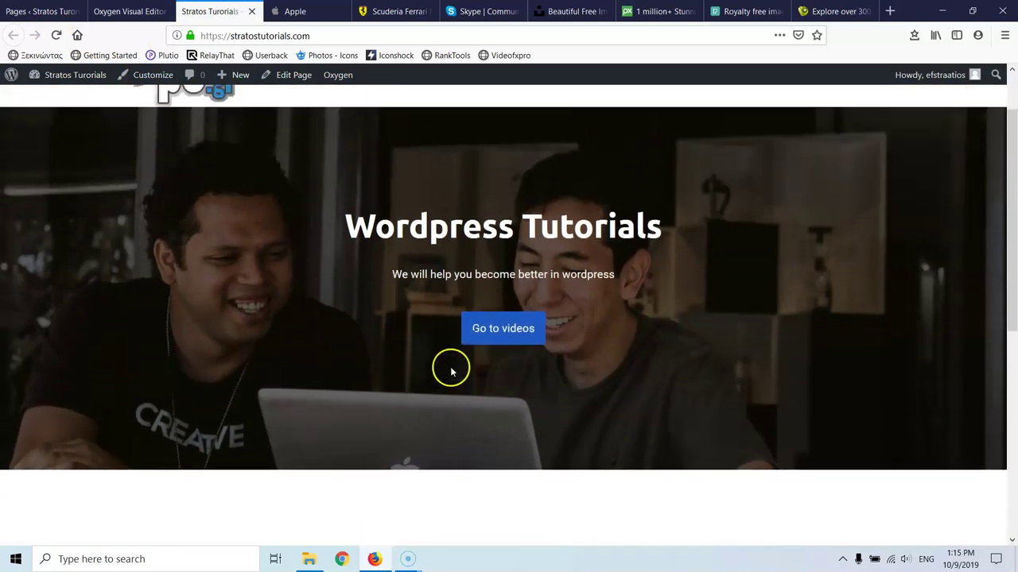
Return to the Oxygen editor, increase the hero section's bottom and top padding slightly, and save the page.
left_click(137, 11)
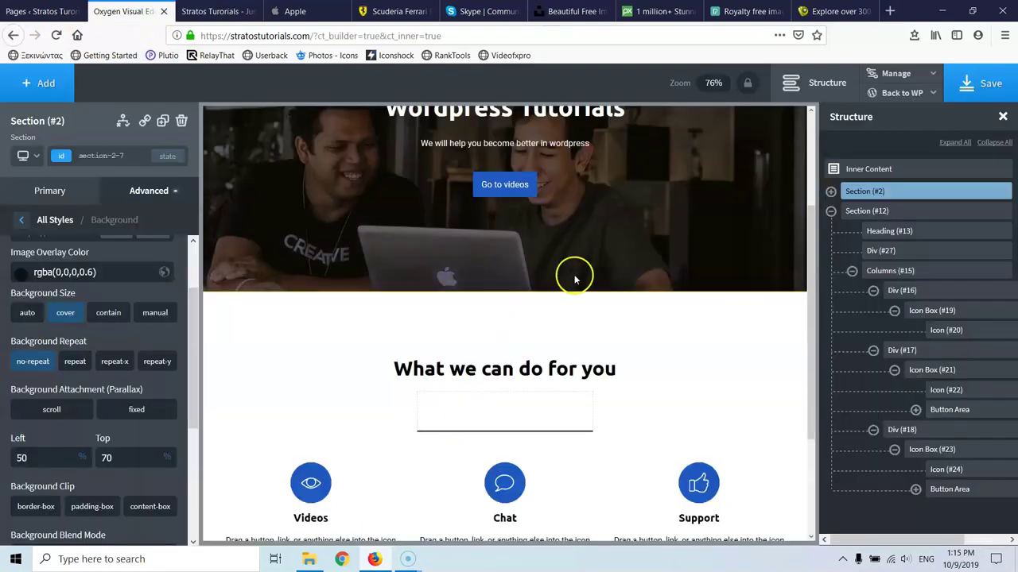
scroll(493, 247, "up", 3)
left_click_drag(470, 403, 469, 430)
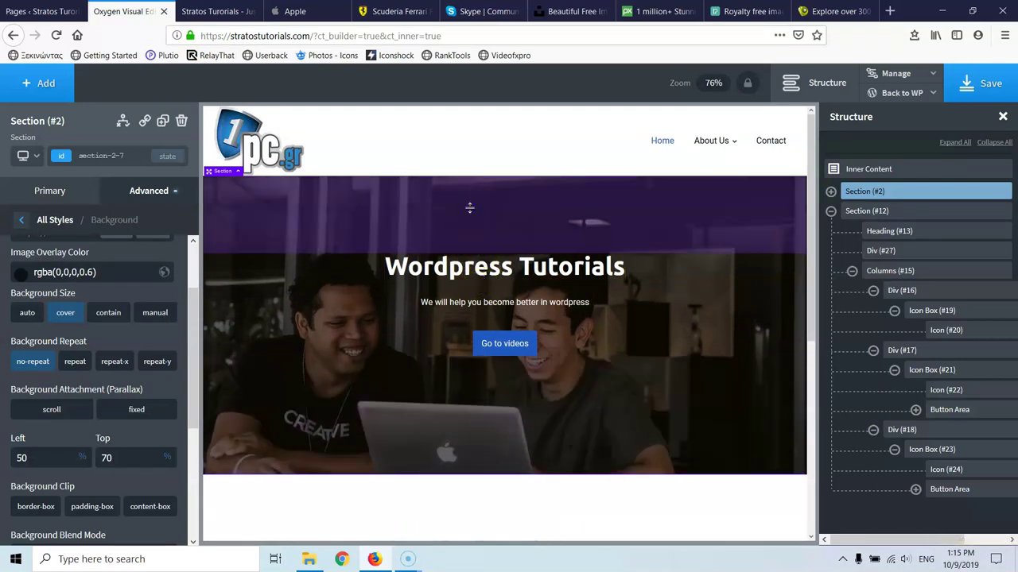
left_click_drag(469, 207, 469, 219)
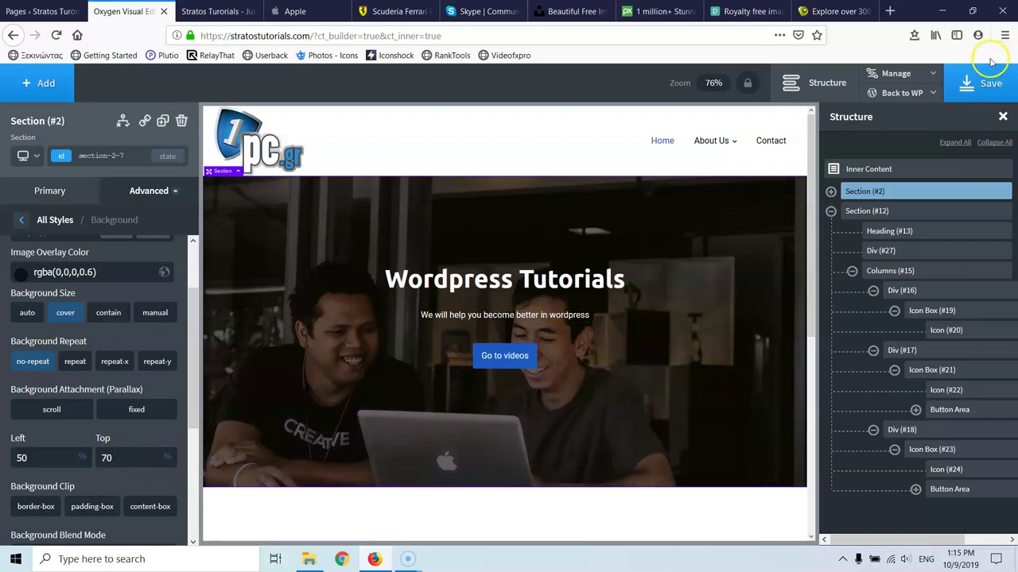
left_click(980, 85)
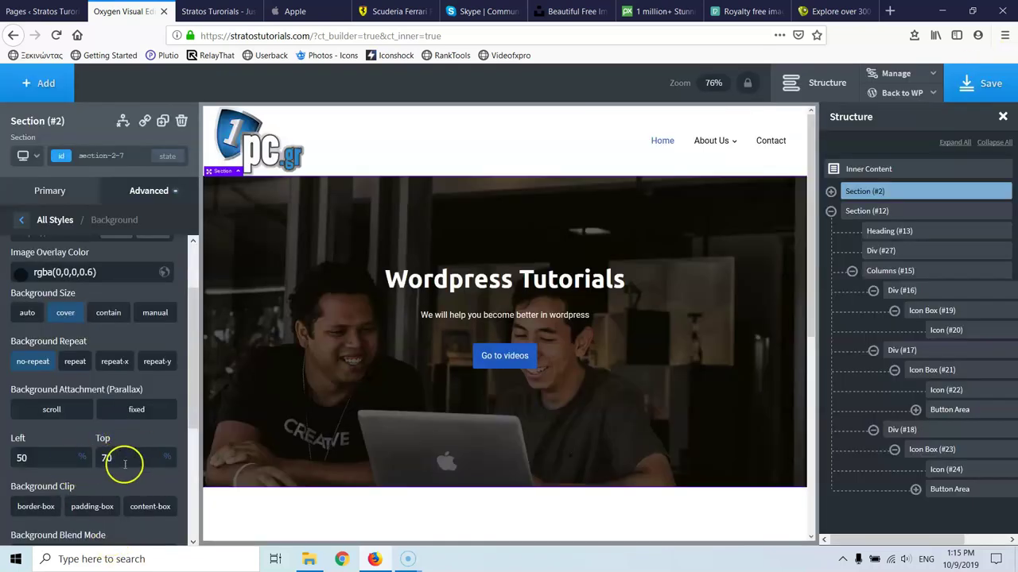
scroll(102, 445, "down", 3)
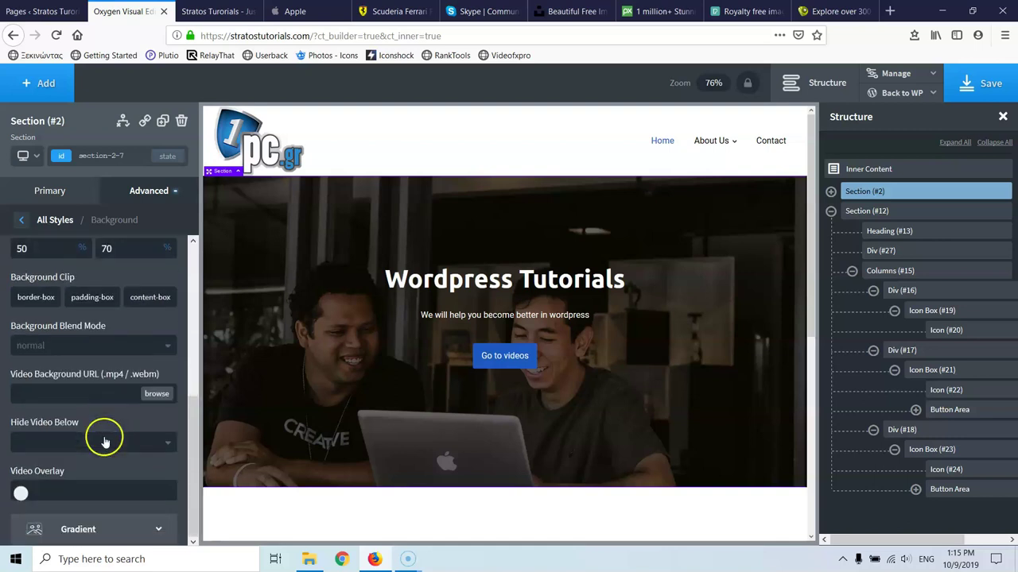
scroll(106, 442, "up", 4)
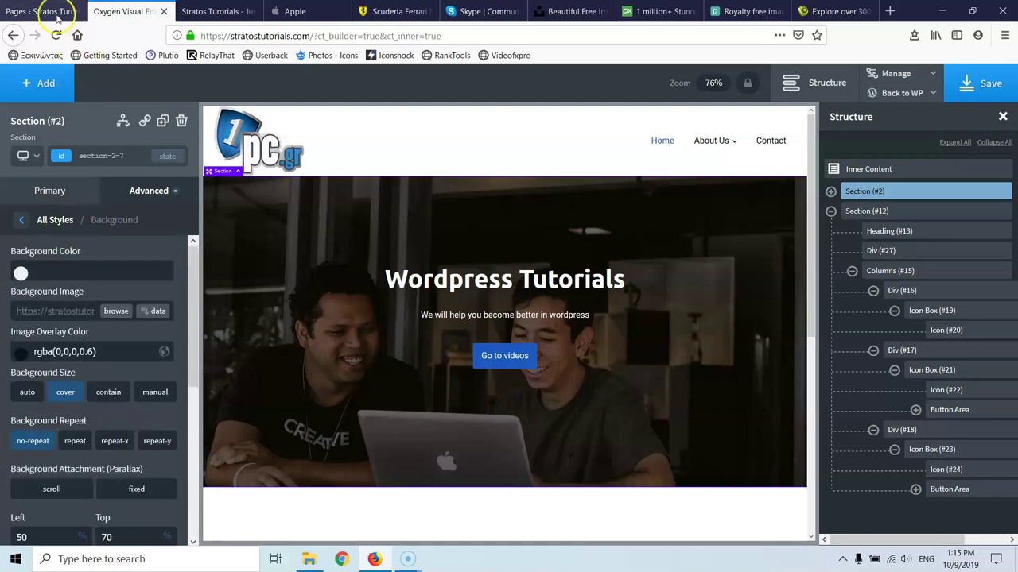
scroll(220, 129, "down", 5)
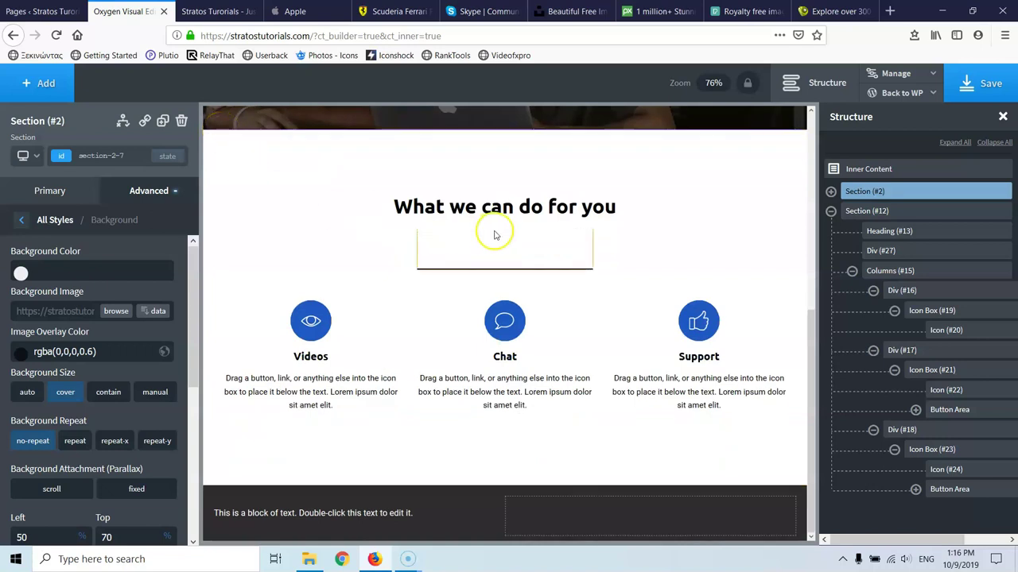
left_click(55, 91)
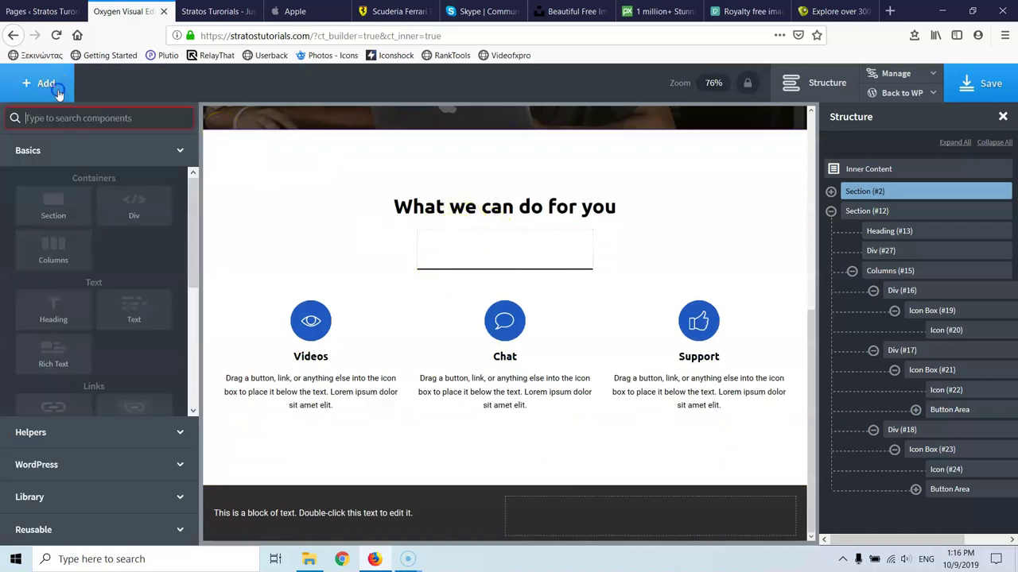
scroll(103, 250, "down", 2)
scroll(104, 249, "down", 2)
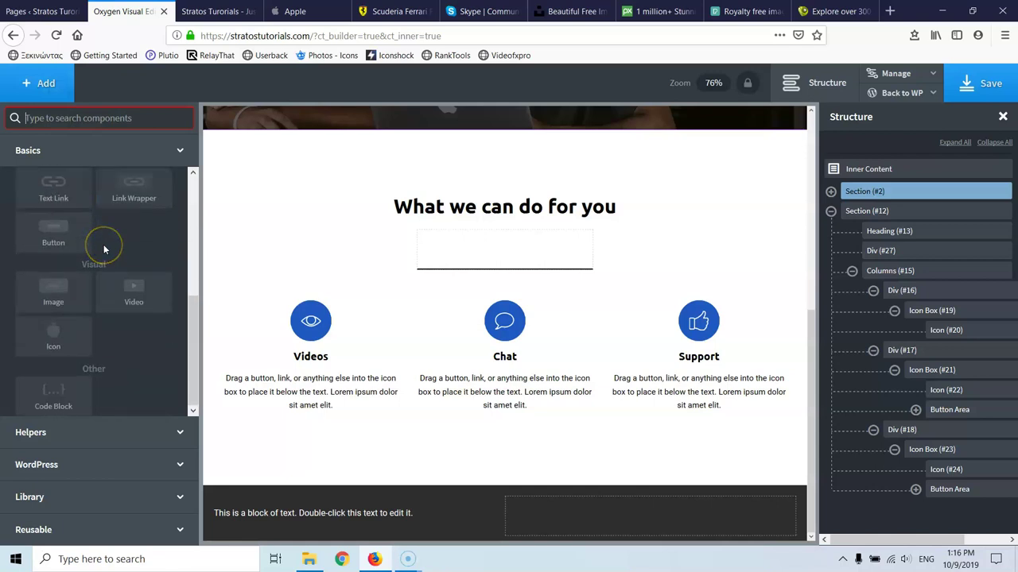
scroll(103, 247, "up", 4)
left_click(59, 214)
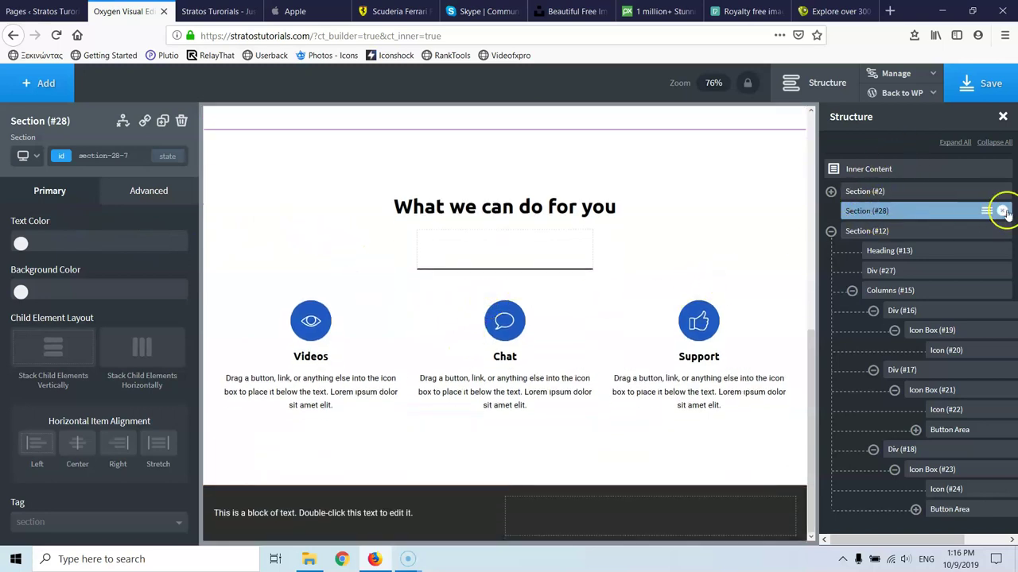
left_click(1003, 211)
Add a new empty section directly below the "What we can do for you" section.
left_click(868, 212)
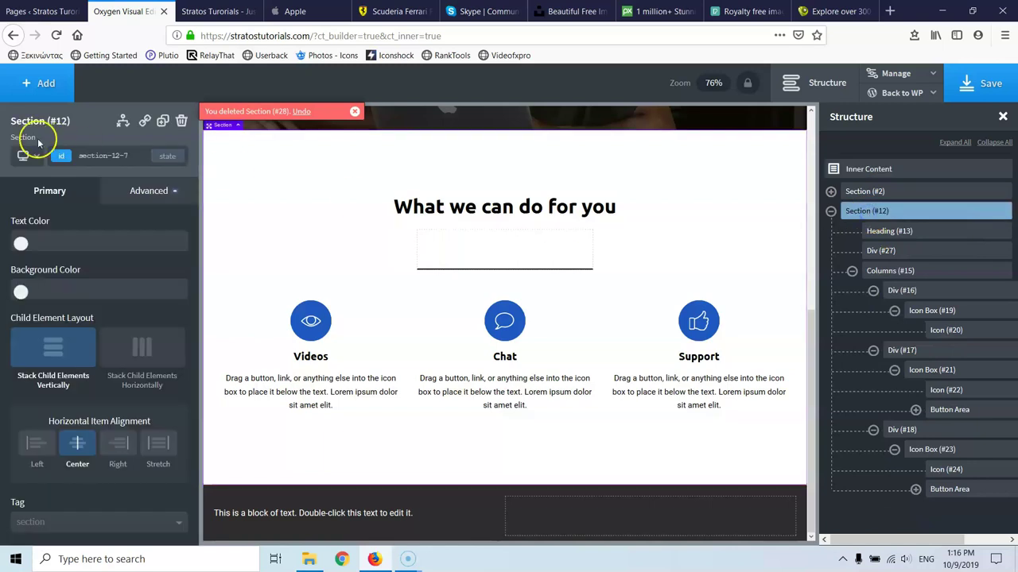
left_click(45, 82)
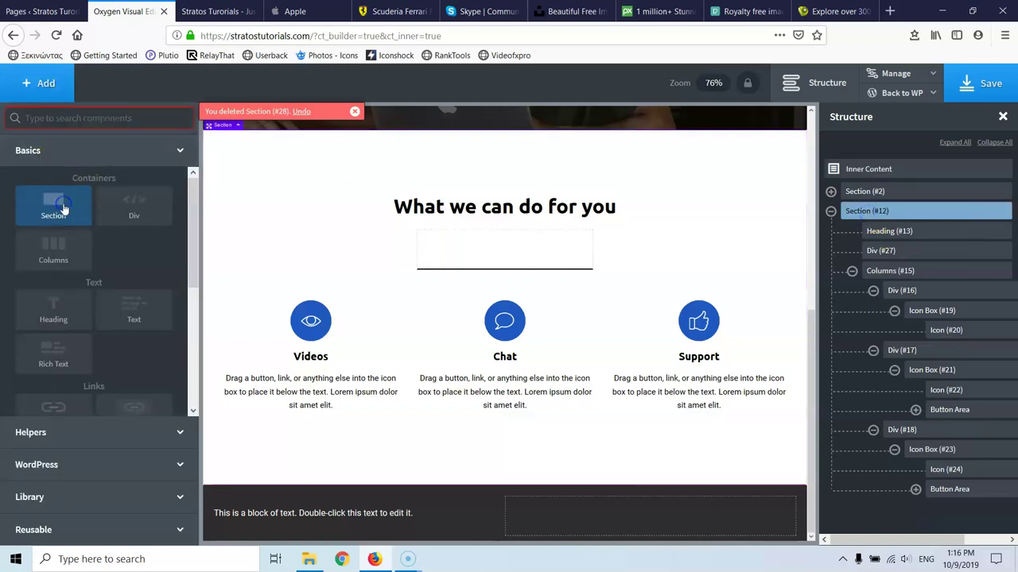
left_click(64, 208)
scroll(486, 411, "down", 2)
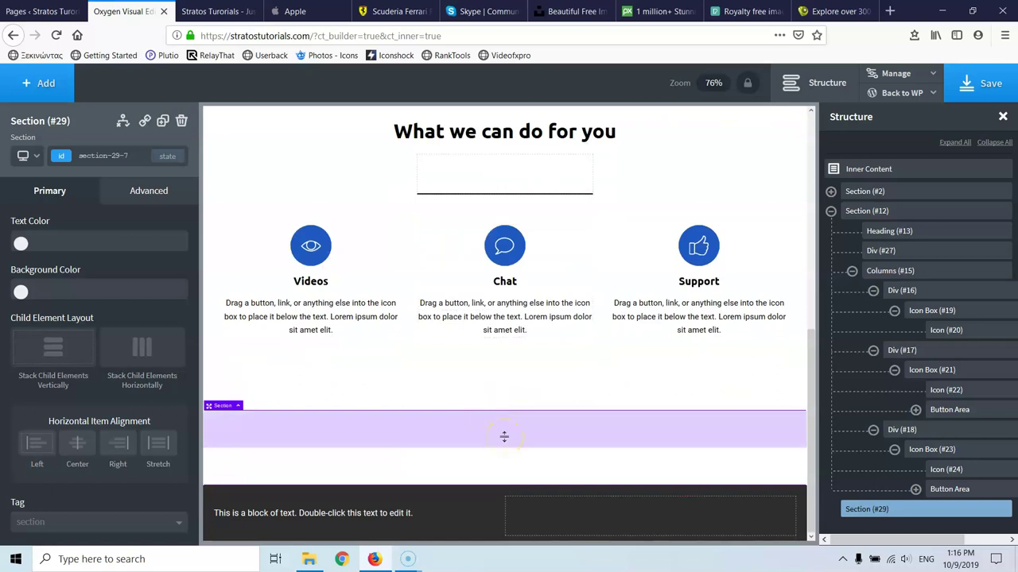
left_click(466, 431)
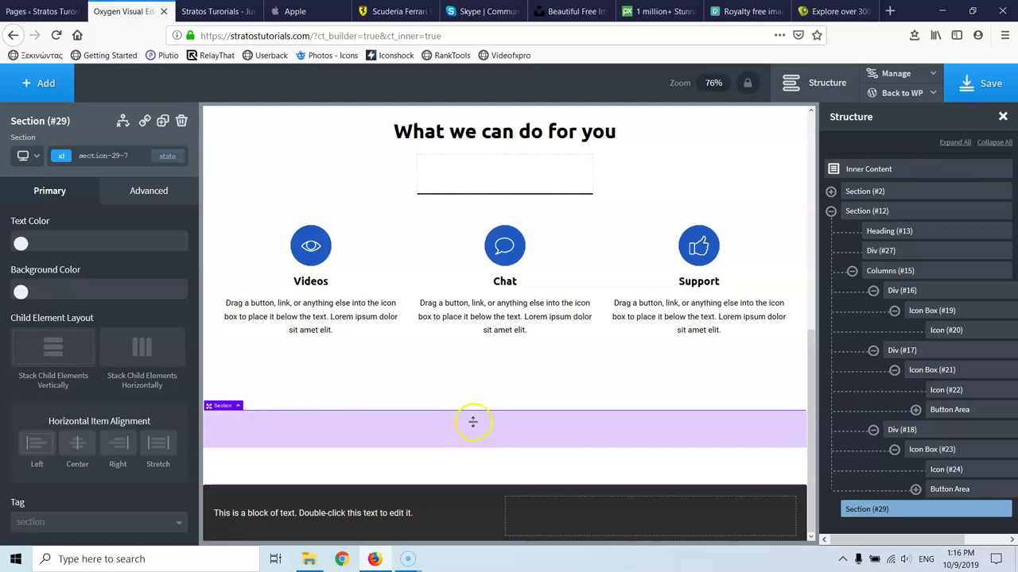
Add a heading to the new section and set its text to "Gallery".
left_click(32, 92)
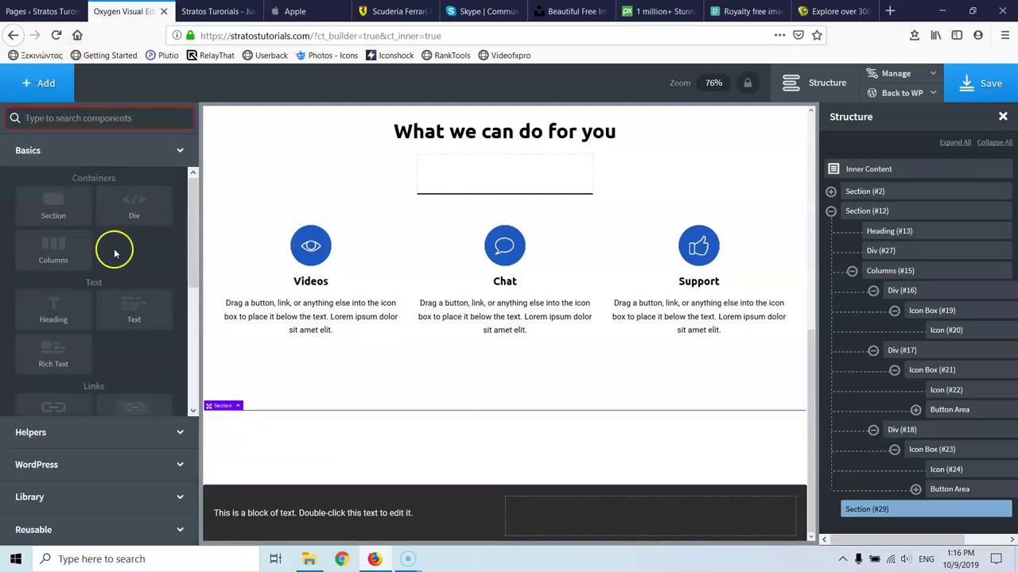
scroll(91, 248, "down", 3)
scroll(89, 242, "up", 2)
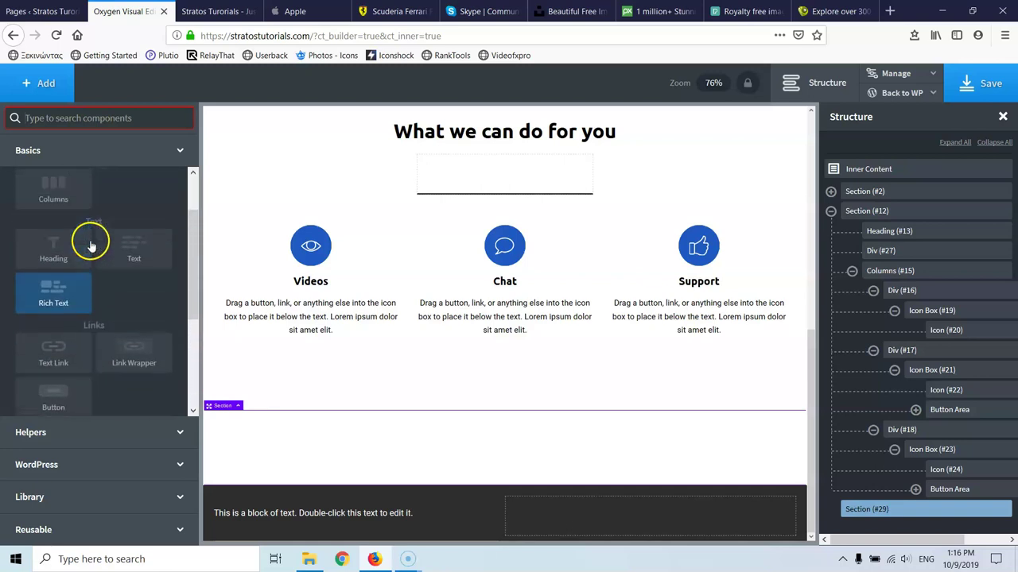
scroll(74, 306, "up", 1)
left_click(69, 308)
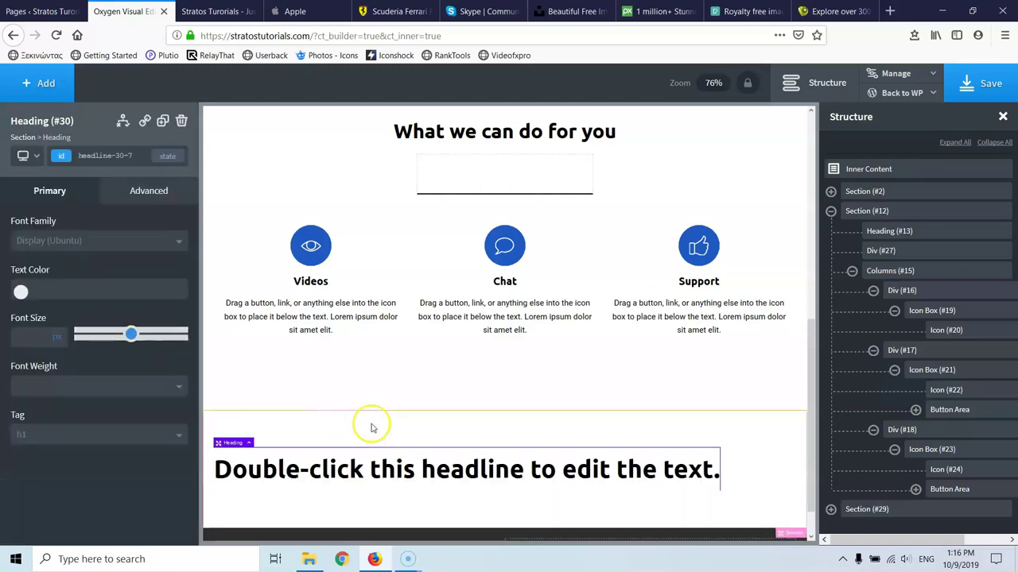
double_click(453, 471)
type("Galery")
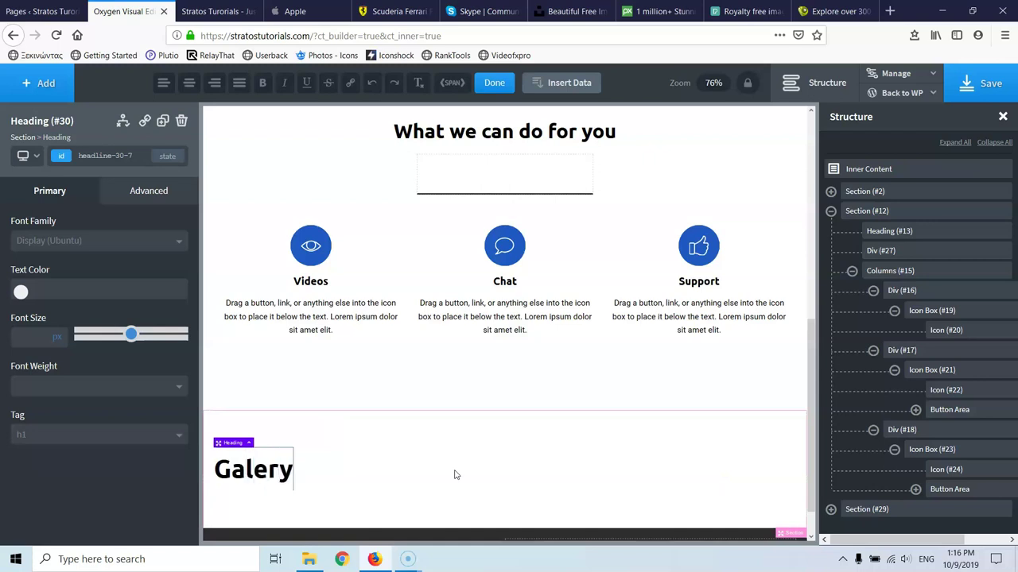
left_click(251, 468)
type("l")
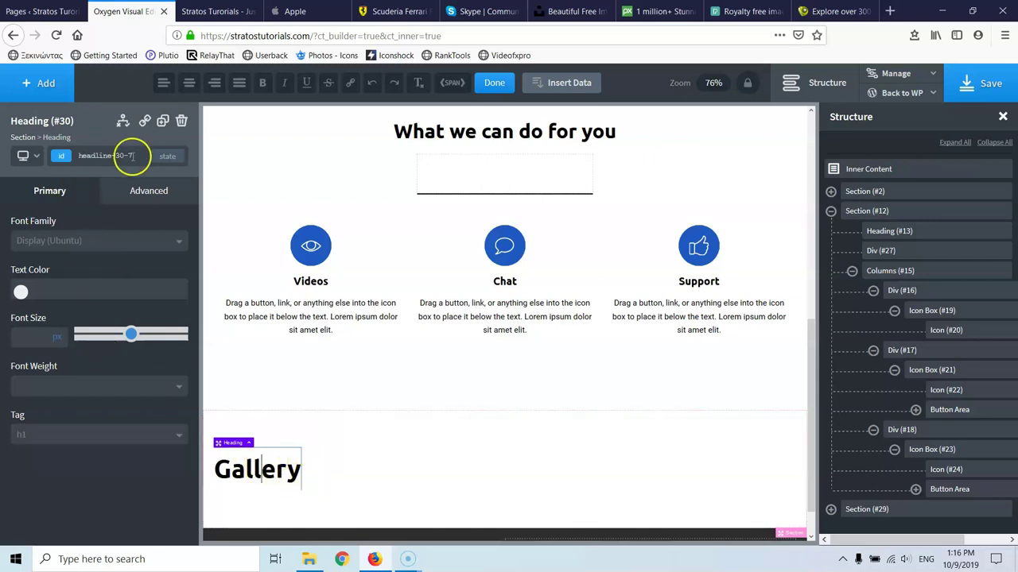
Stack the Gallery section's child elements vertically and align them horizontally to the center.
left_click(318, 414)
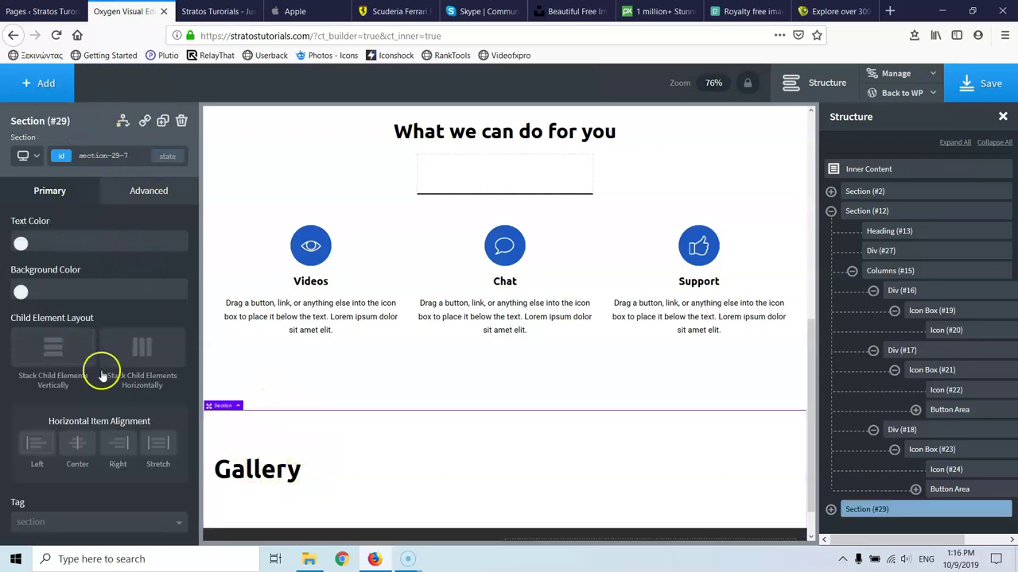
left_click(80, 353)
left_click(78, 450)
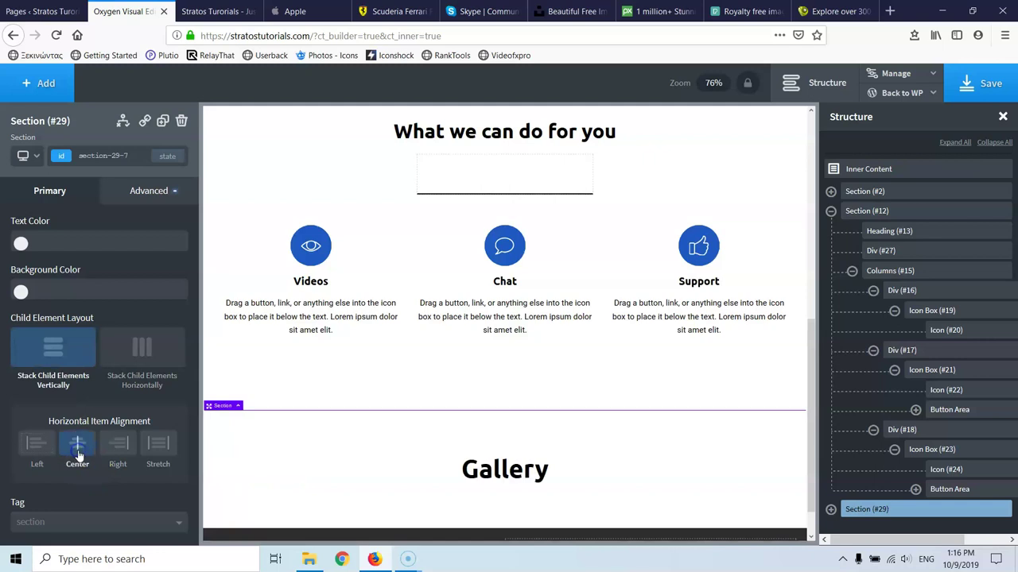
Add a Columns element below the Gallery heading using the 33 33 33 layout.
scroll(315, 459, "down", 1)
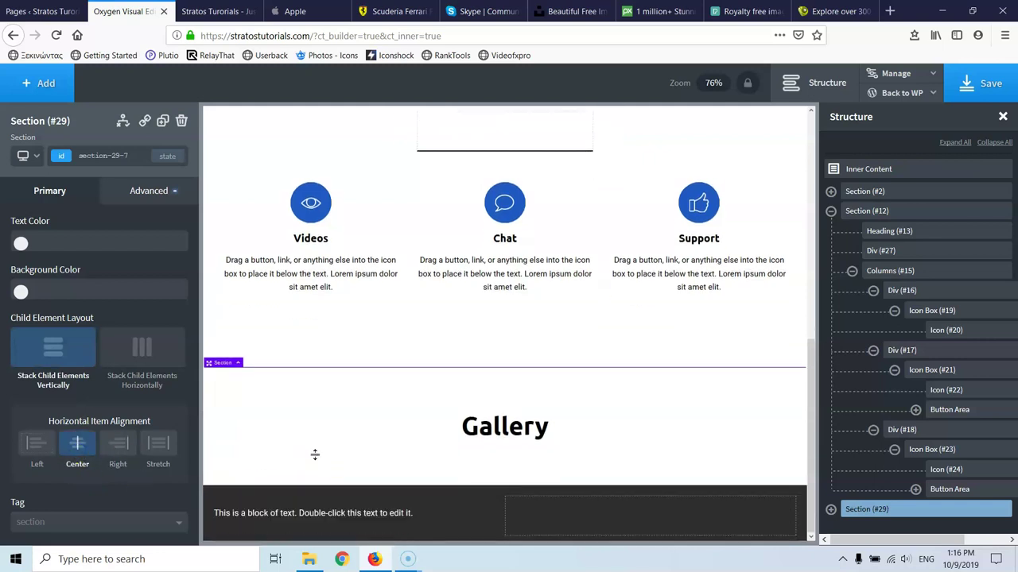
left_click(30, 89)
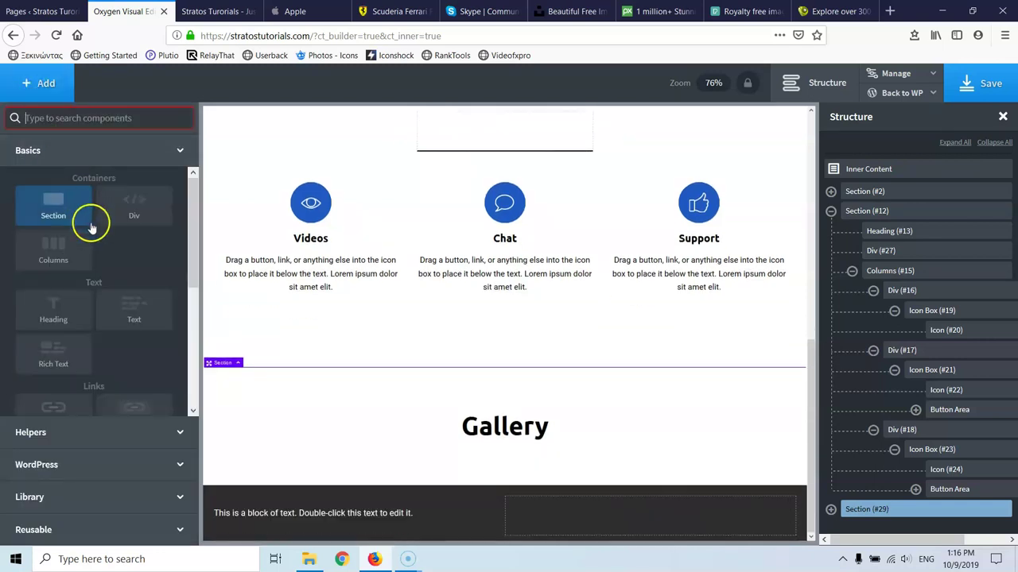
left_click(61, 262)
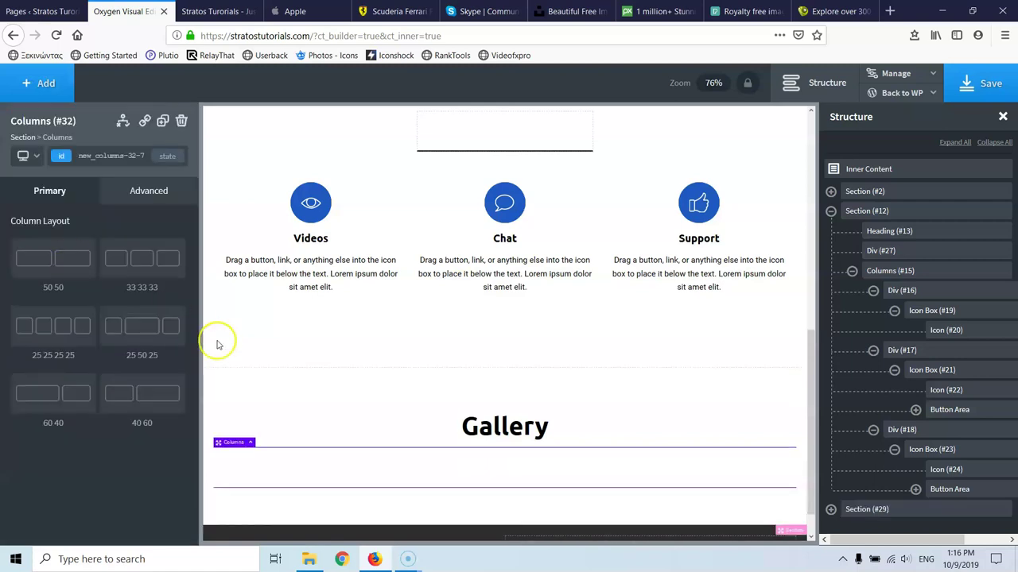
left_click(152, 261)
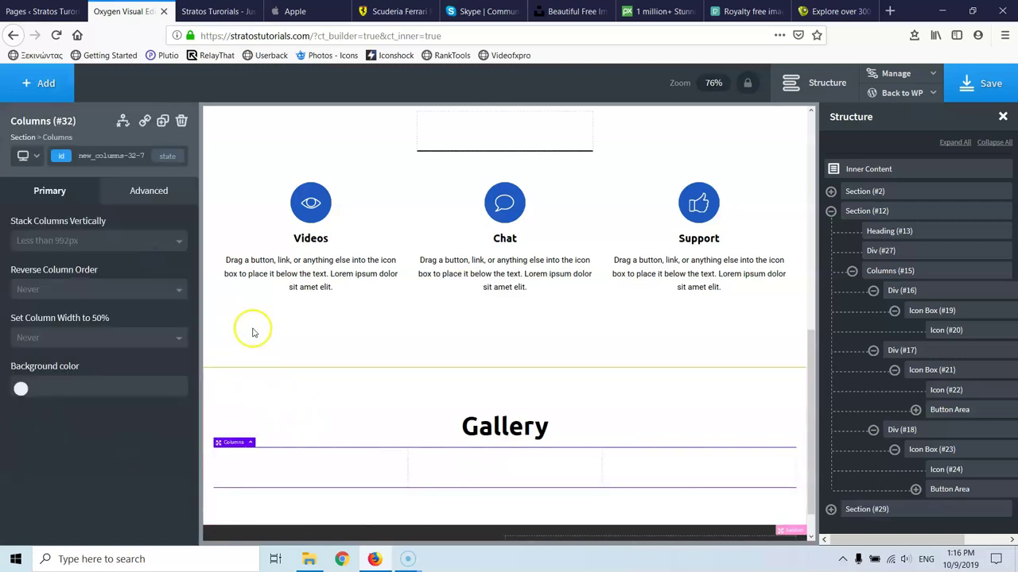
Browse the media library for the first Gallery column's background image and pick website2.jpg.
left_click(318, 461)
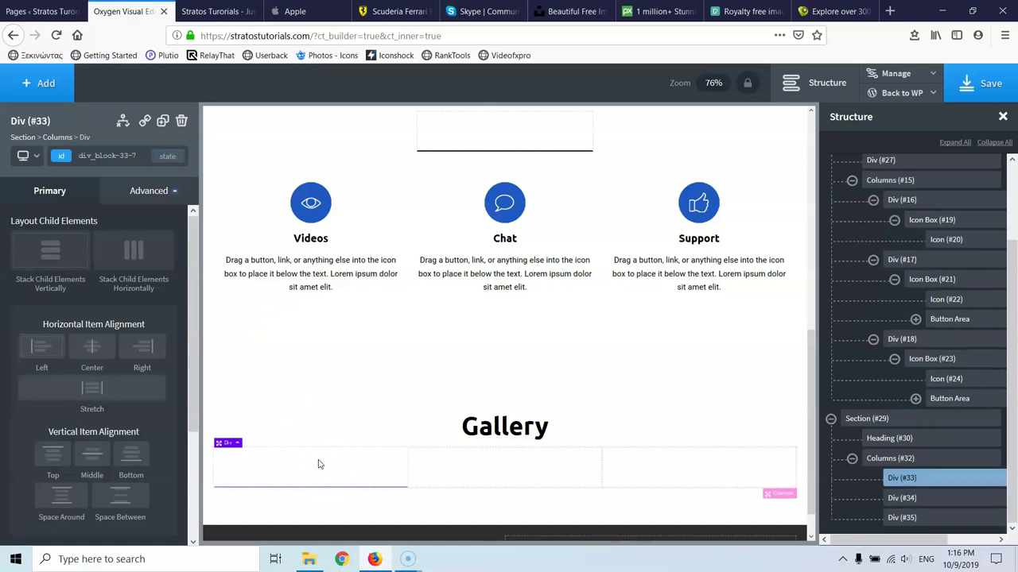
left_click(143, 194)
left_click(113, 230)
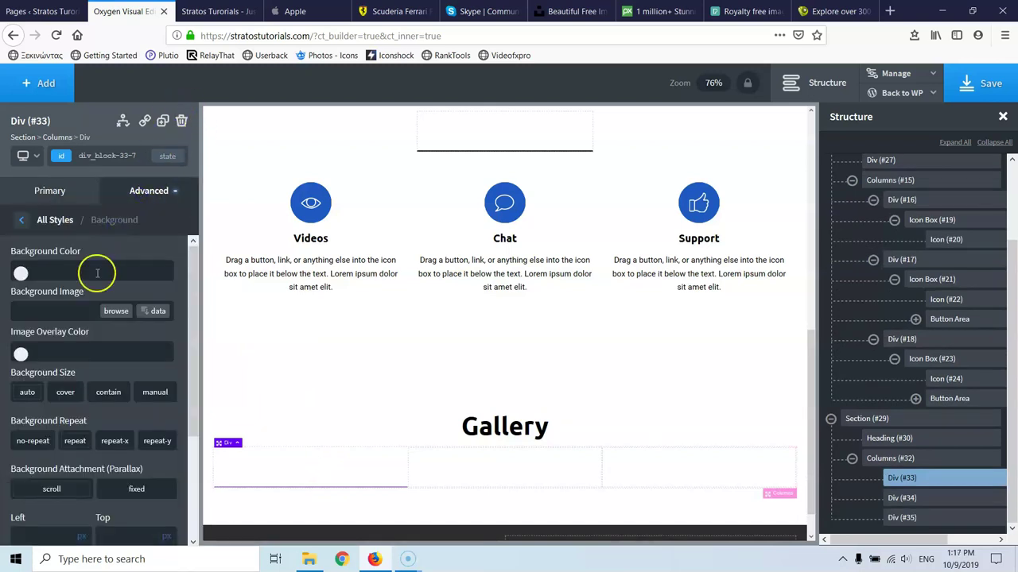
left_click(116, 311)
left_click(162, 221)
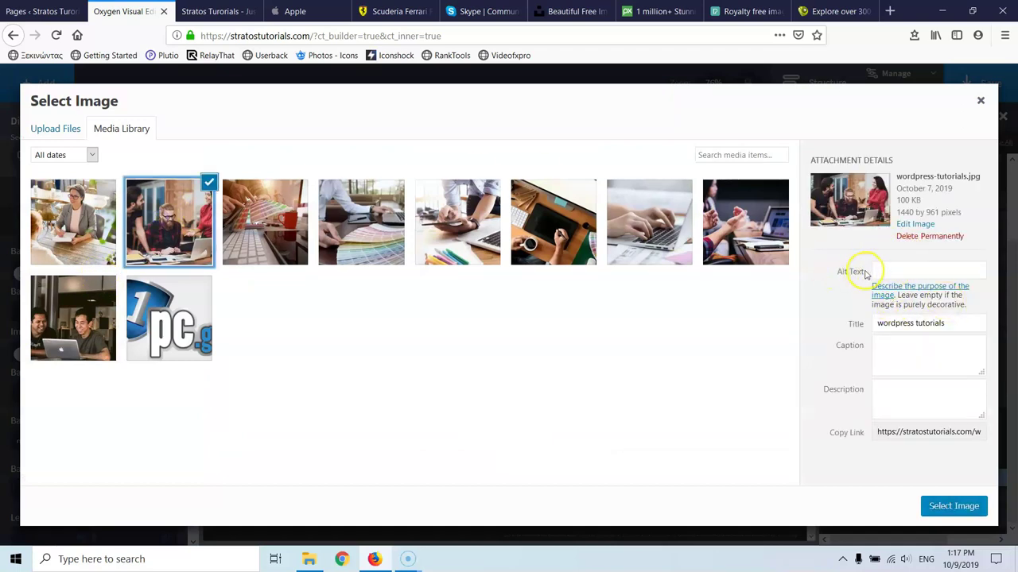
left_click(63, 237)
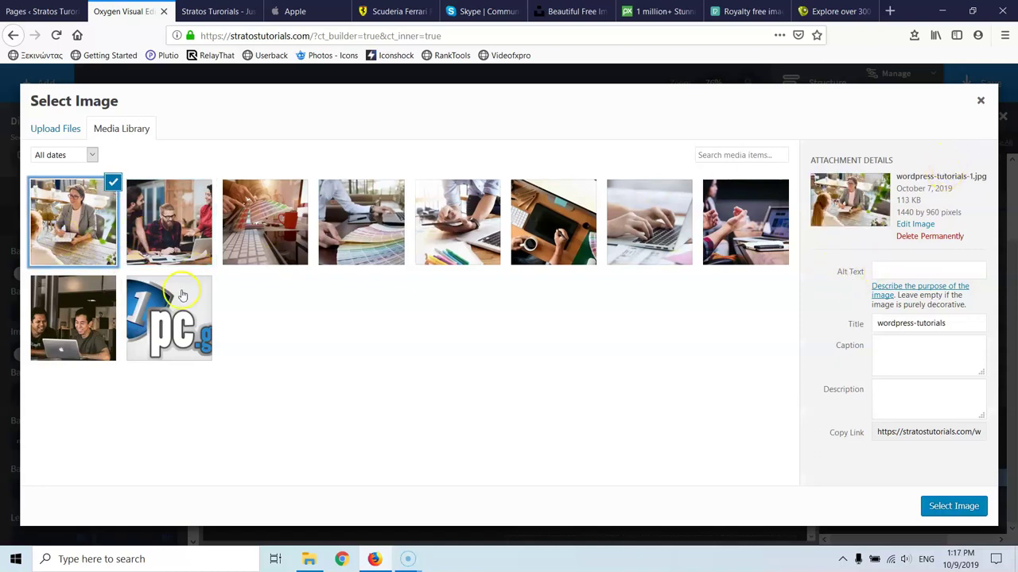
left_click(176, 214)
left_click(255, 245)
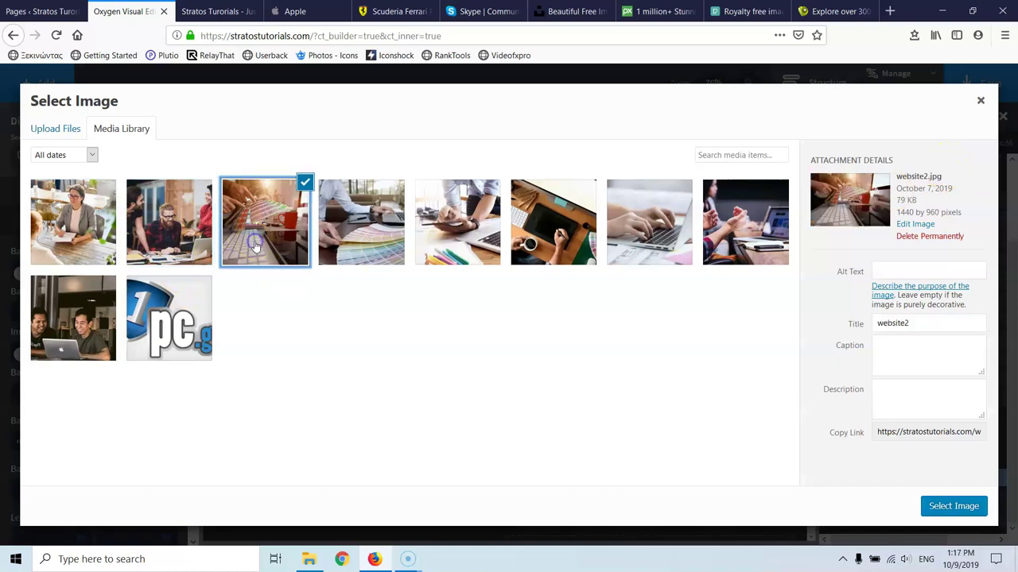
Set the alt text of website2.jpg to "website2", matching its title.
left_click(923, 327)
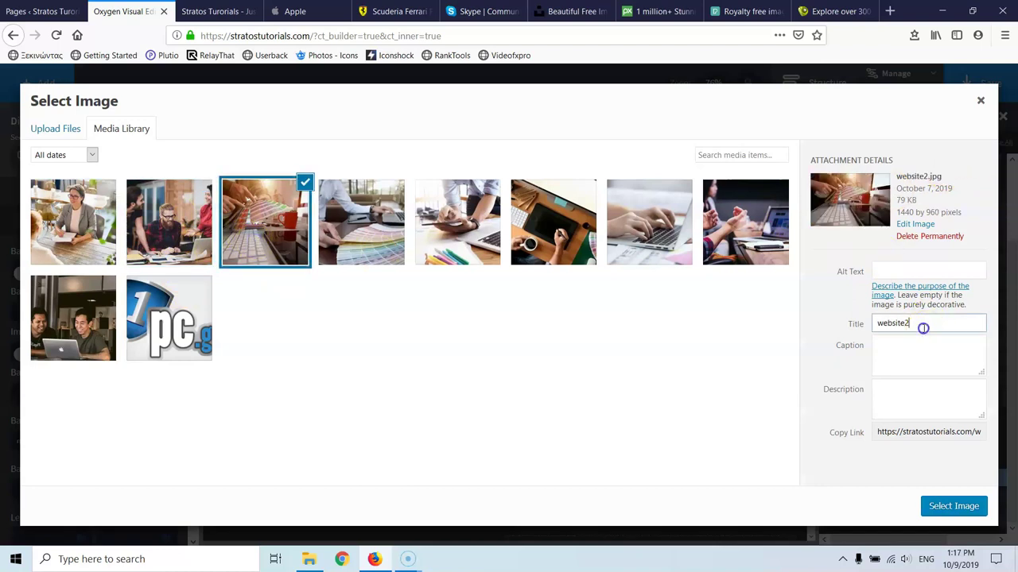
left_click(891, 271)
type("website2")
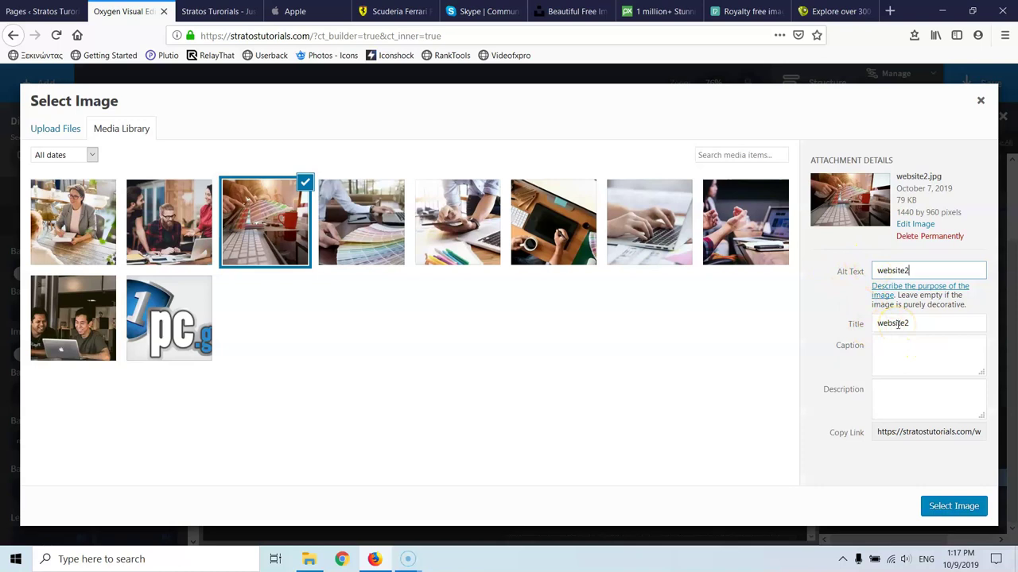
Examine the file size and pixel width in the attachment details of website2.jpg.
left_click_drag(896, 203, 915, 198)
left_click(916, 199)
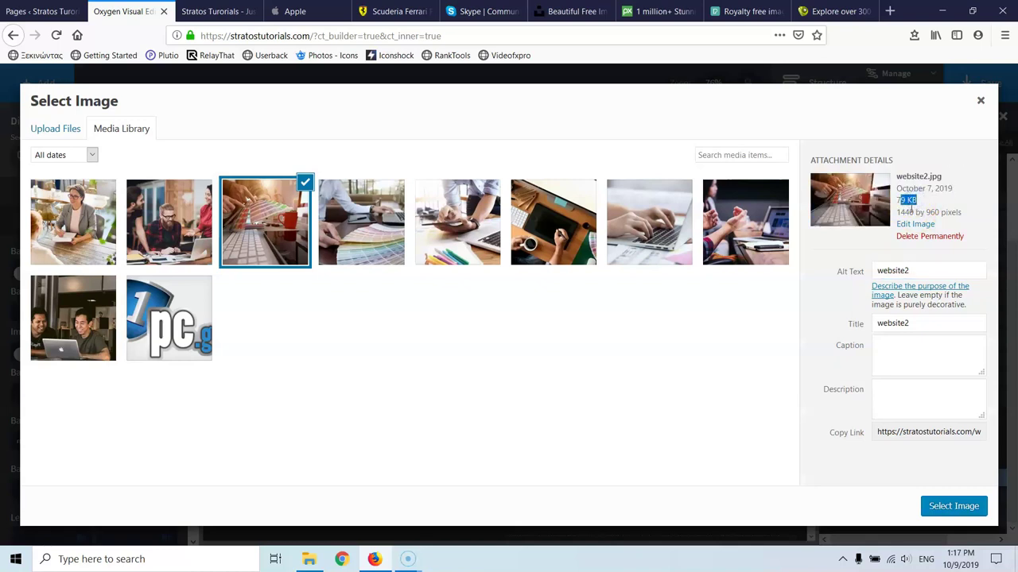
left_click(905, 212)
mouse_move(914, 214)
left_mouse_down()
mouse_move(962, 213)
mouse_move(896, 213)
left_mouse_up()
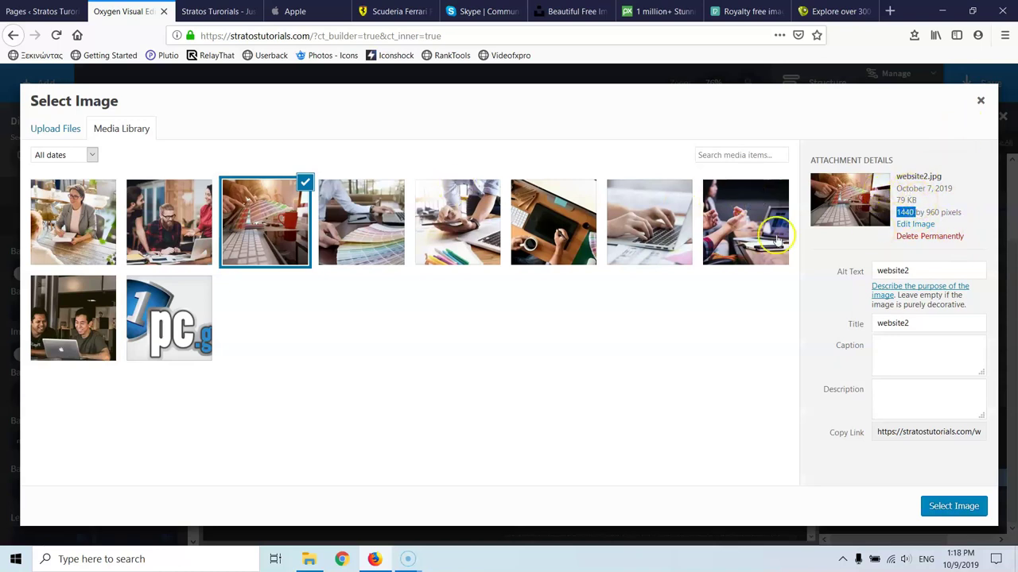
Apply website2.jpg as the first Gallery column's background image and save the page.
left_click(954, 504)
scroll(445, 346, "down", 1)
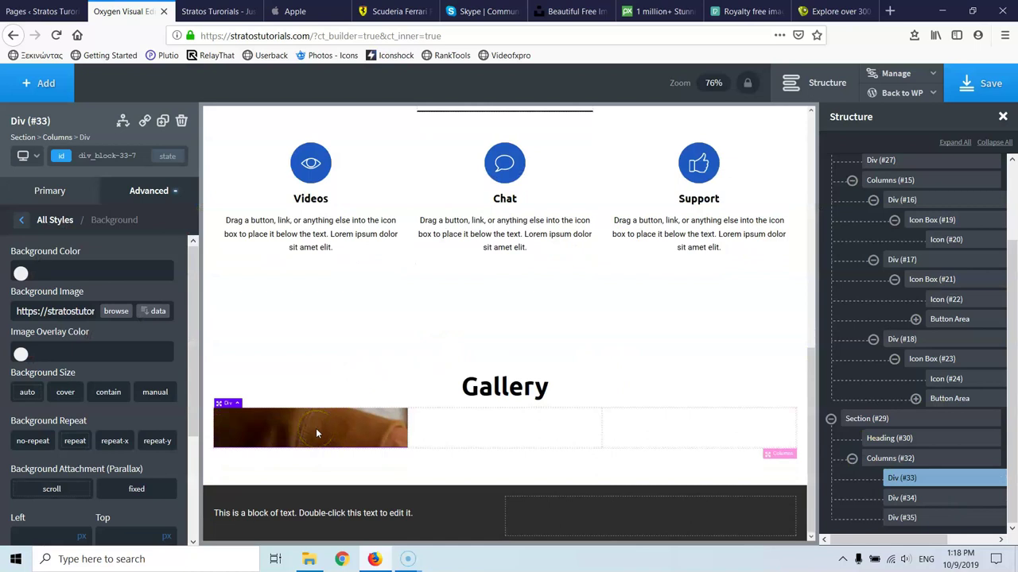
left_click(986, 83)
Reload the site's frontend and examine how the first Gallery column's background image displays.
left_click(229, 15)
left_click(57, 35)
scroll(201, 191, "down", 5)
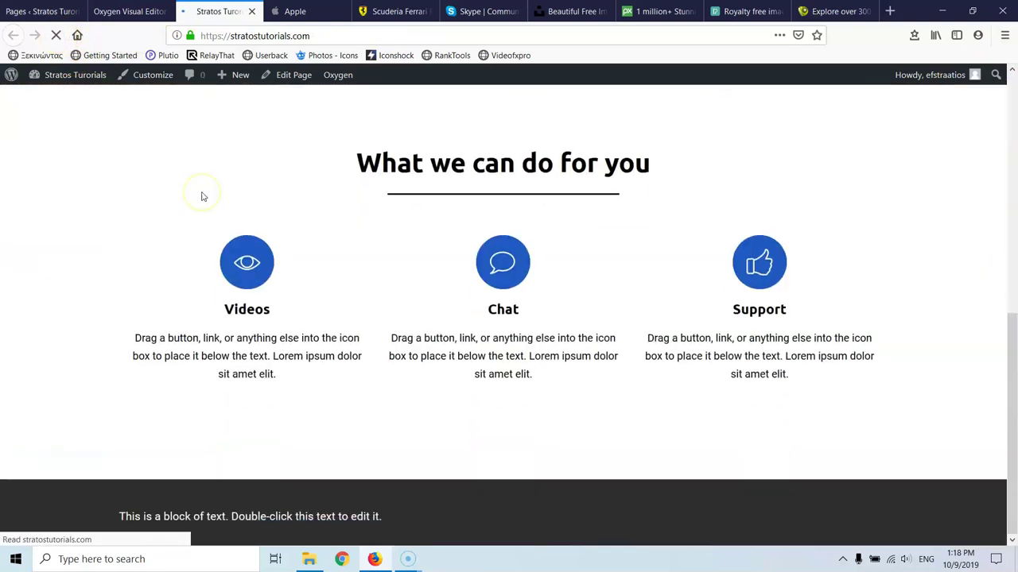
scroll(210, 245, "down", 8)
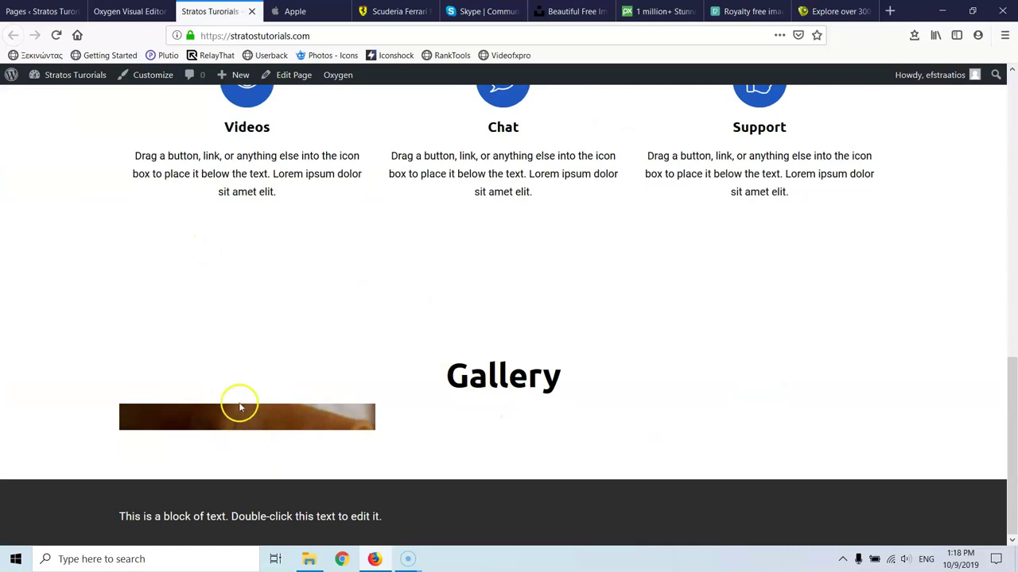
Return to the Oxygen editor, set the first Gallery column's top and bottom padding to 0 px, and save the page.
left_click(111, 11)
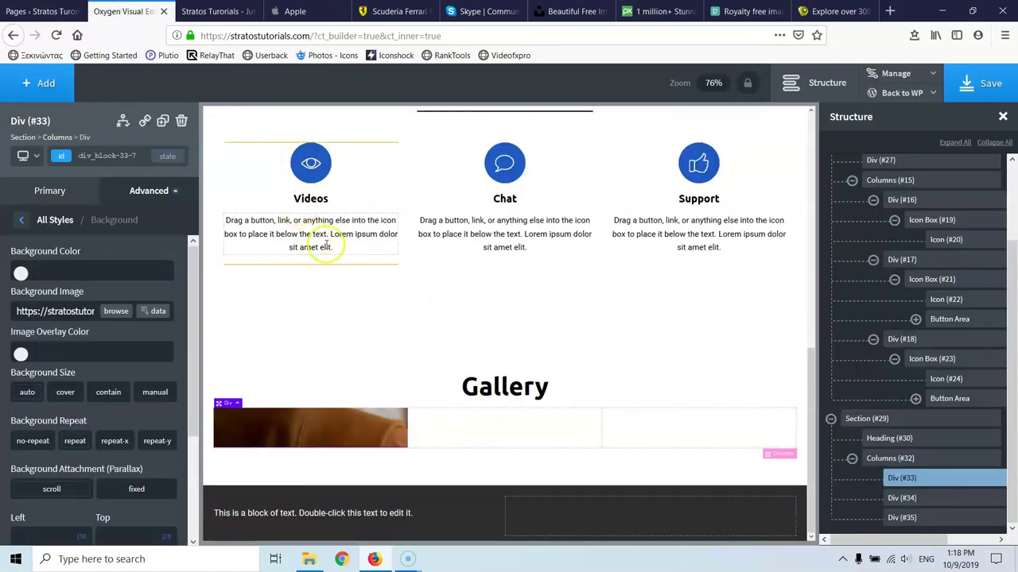
left_click(156, 193)
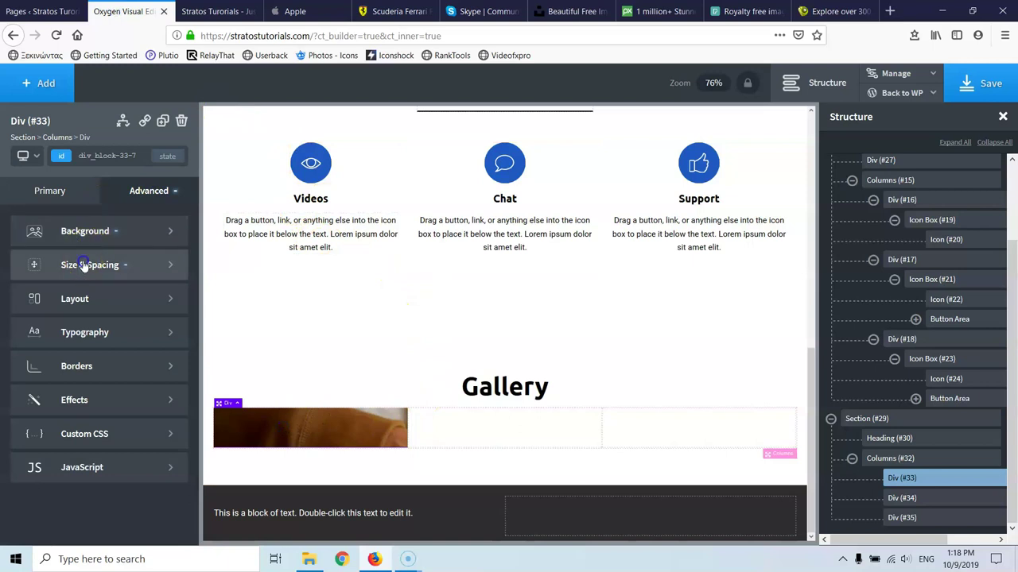
left_click(83, 264)
left_click(59, 311)
type("0")
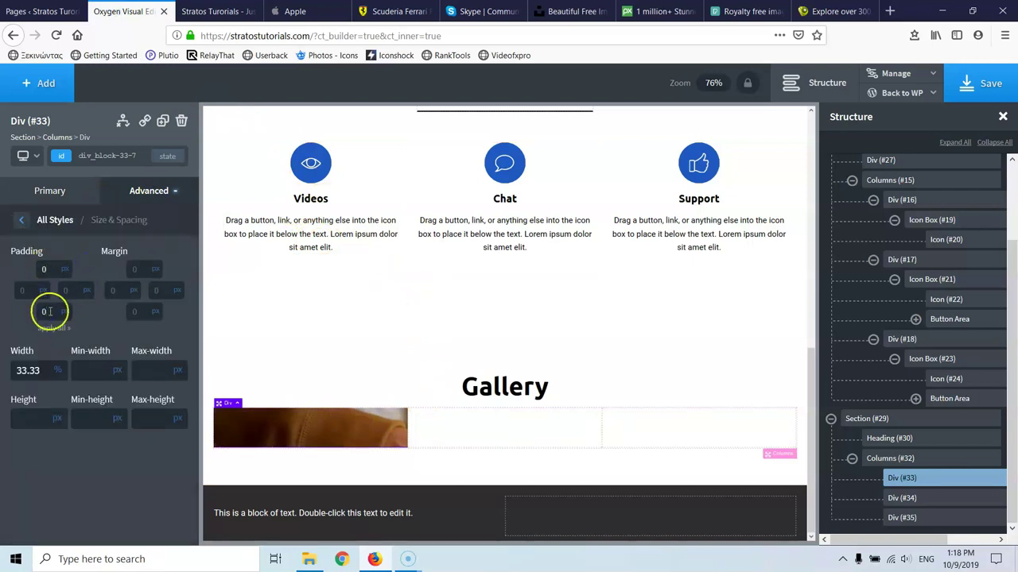
left_click(958, 84)
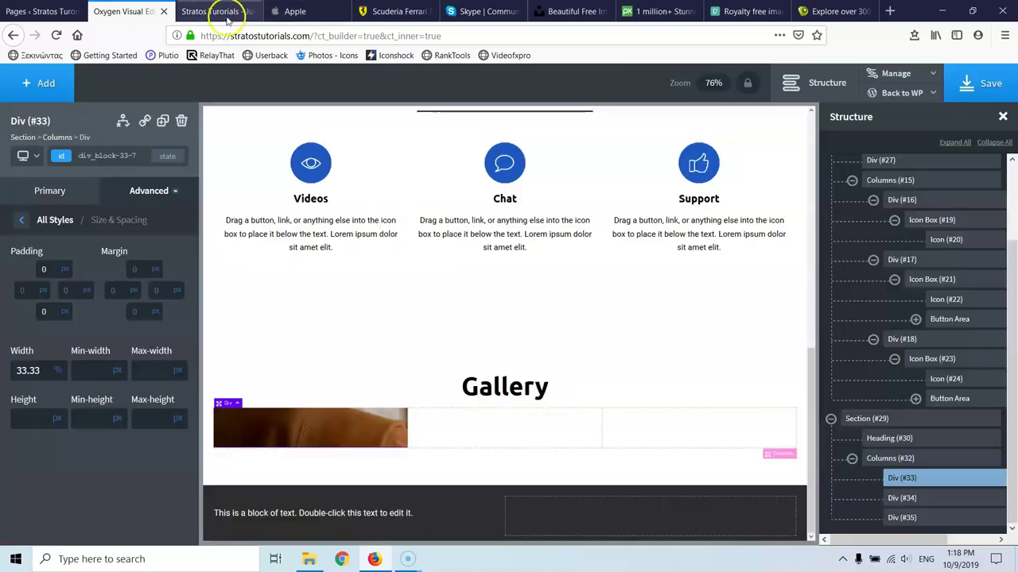
Reload the site's frontend, examine the Gallery section with the zero column padding, and return to the Oxygen editor.
left_click(227, 17)
left_click(54, 36)
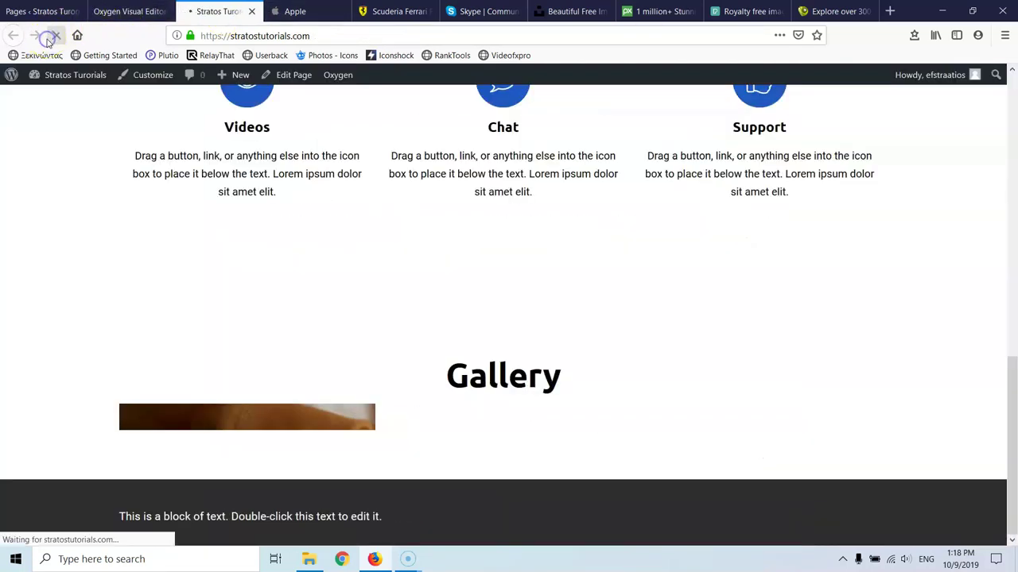
left_click(103, 9)
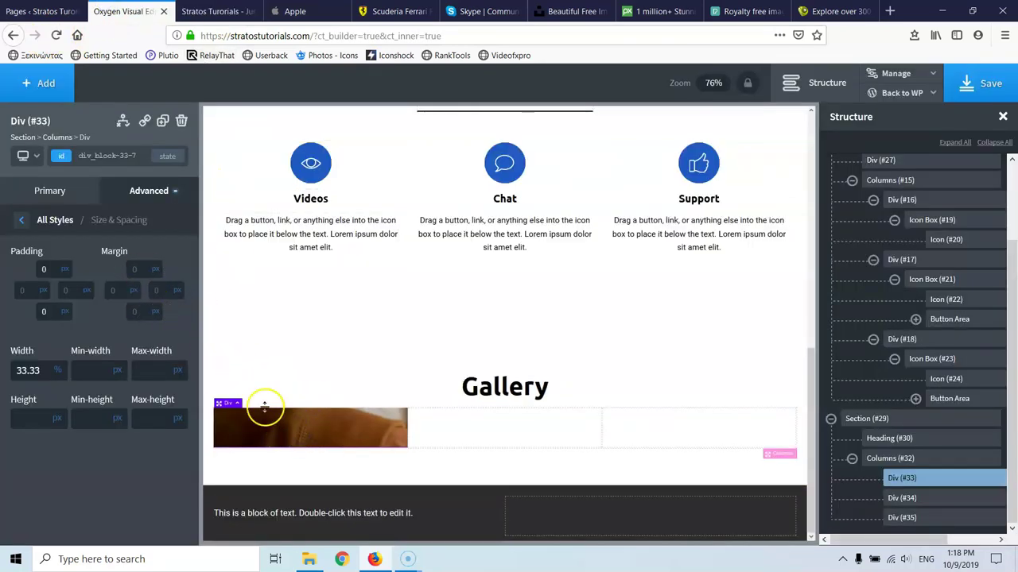
Set the first Gallery column's top and bottom padding to 250 px.
left_click(50, 269)
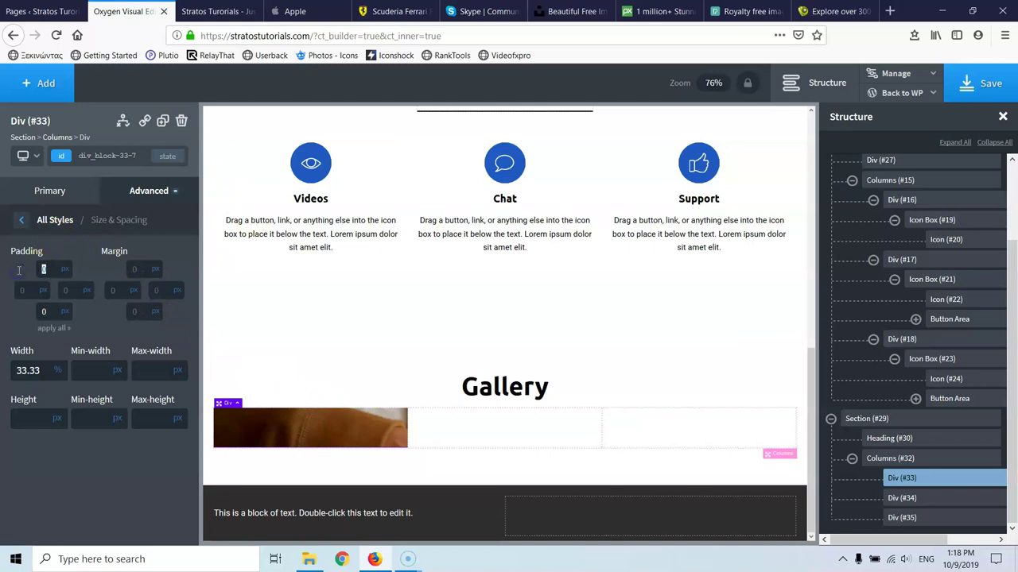
type("250")
left_click(46, 310)
type("250")
scroll(259, 257, "down", 3)
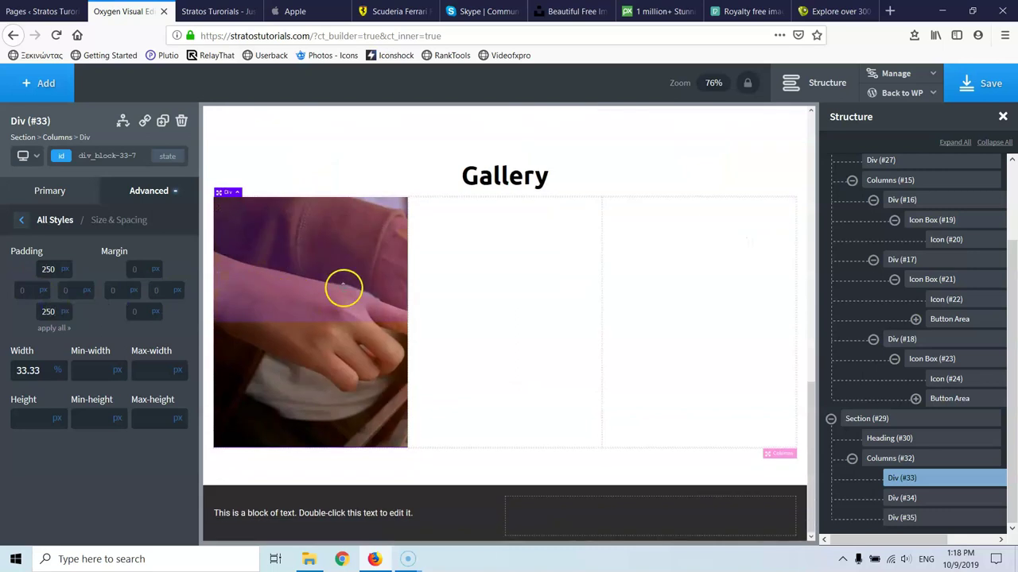
Set the first Gallery column's background size to cover and its background repeat to no-repeat.
left_click(23, 220)
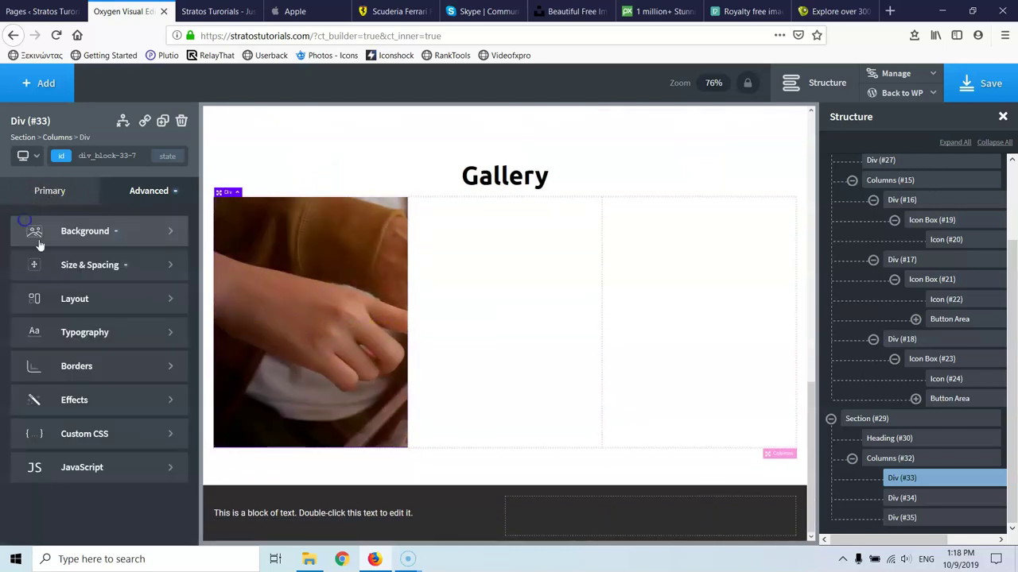
left_click(79, 232)
left_click(66, 392)
left_click(29, 443)
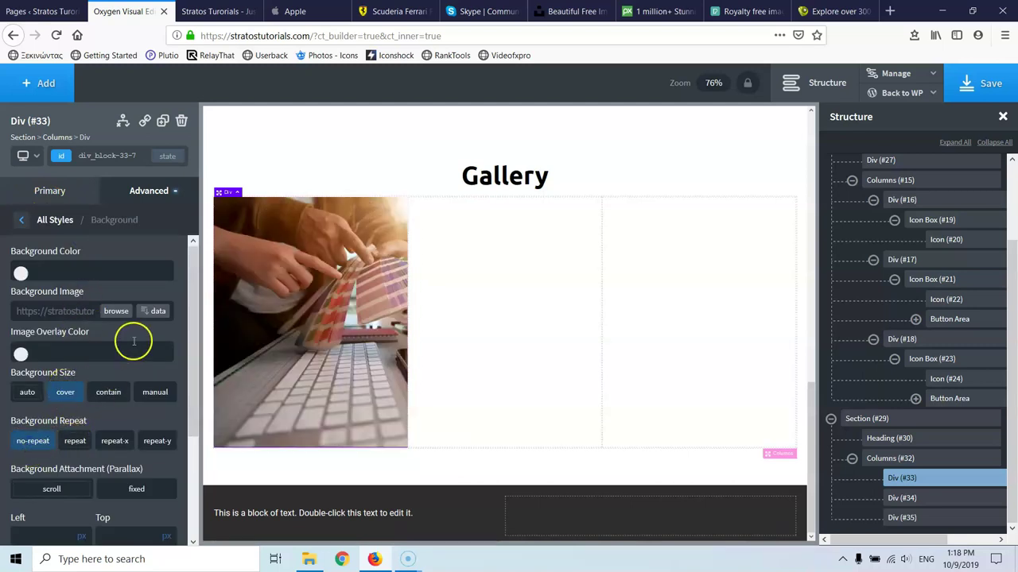
scroll(170, 311, "down", 3)
Choose website1.jpg from the media library for the second Gallery column's background and give it the alt text "website1".
left_click(440, 305)
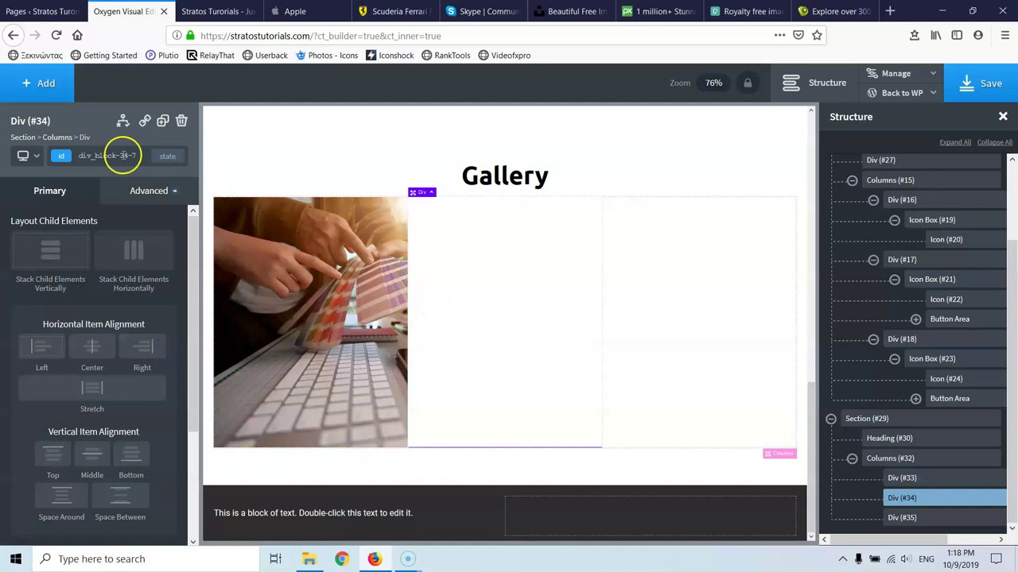
left_click(144, 195)
left_click(90, 231)
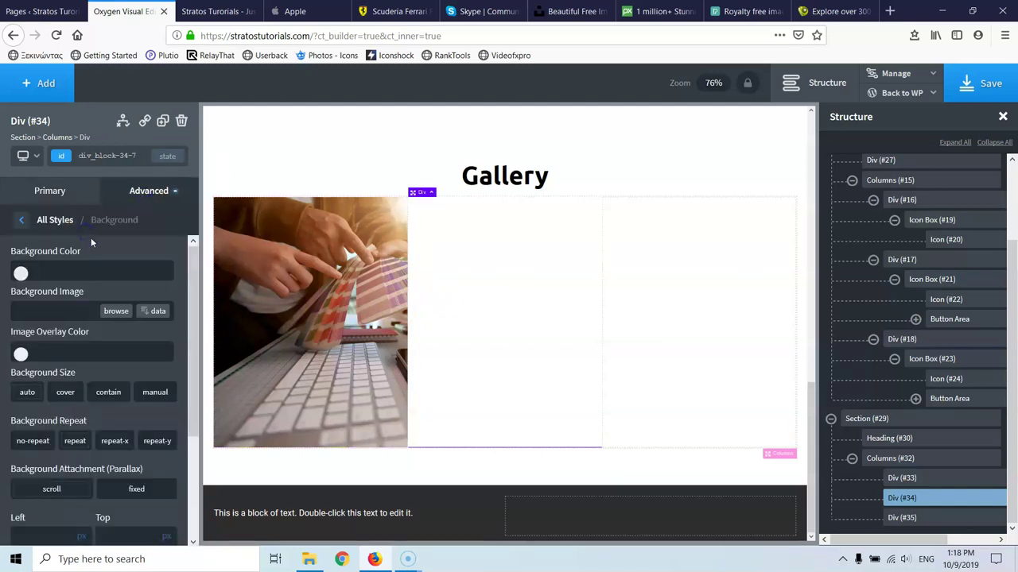
left_click(115, 313)
left_click(375, 236)
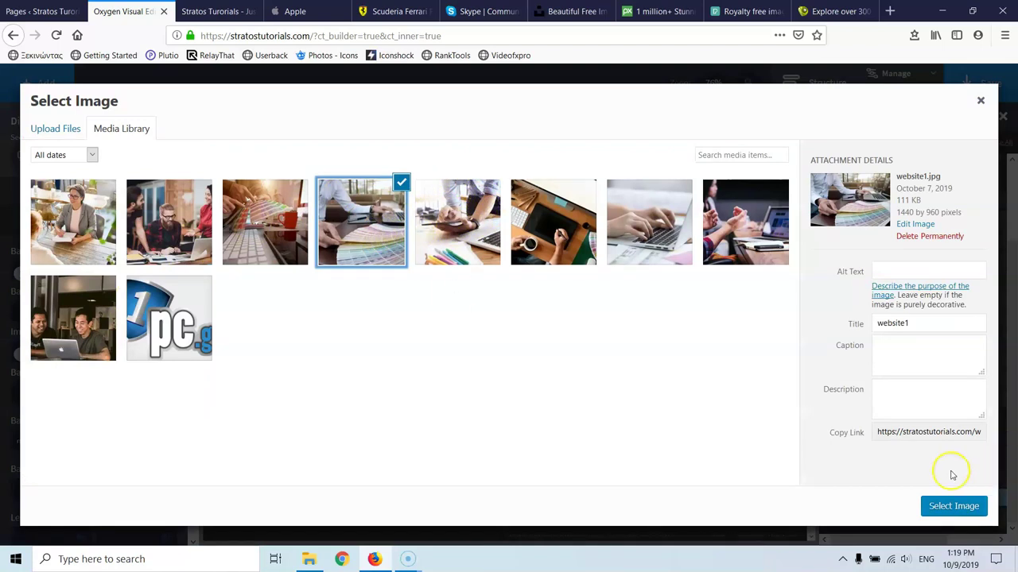
left_click(900, 324)
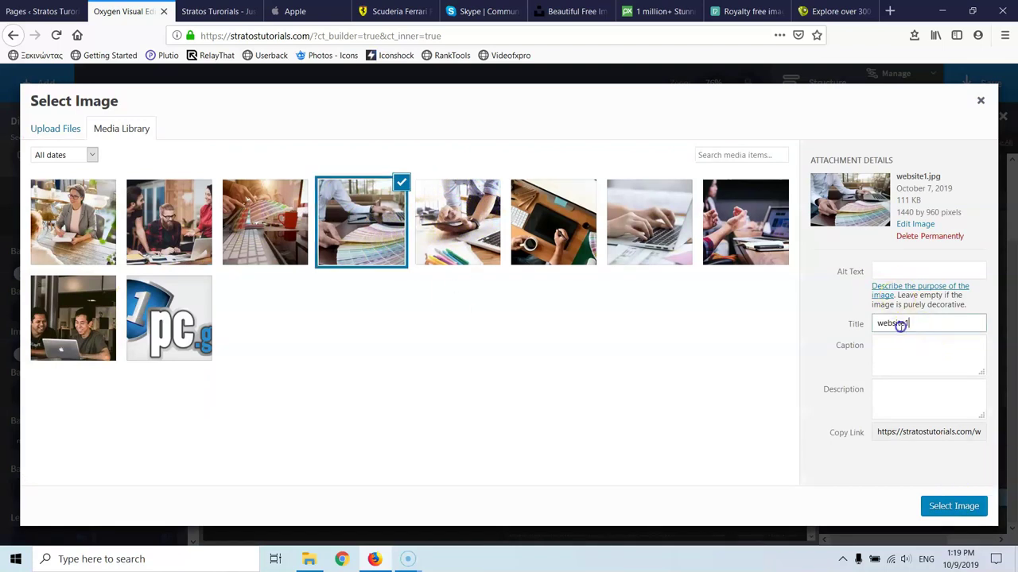
left_click(876, 268)
type("website1")
Apply website1.jpg as the second Gallery column's background, with background size cover and background repeat set to repeat.
left_click(949, 507)
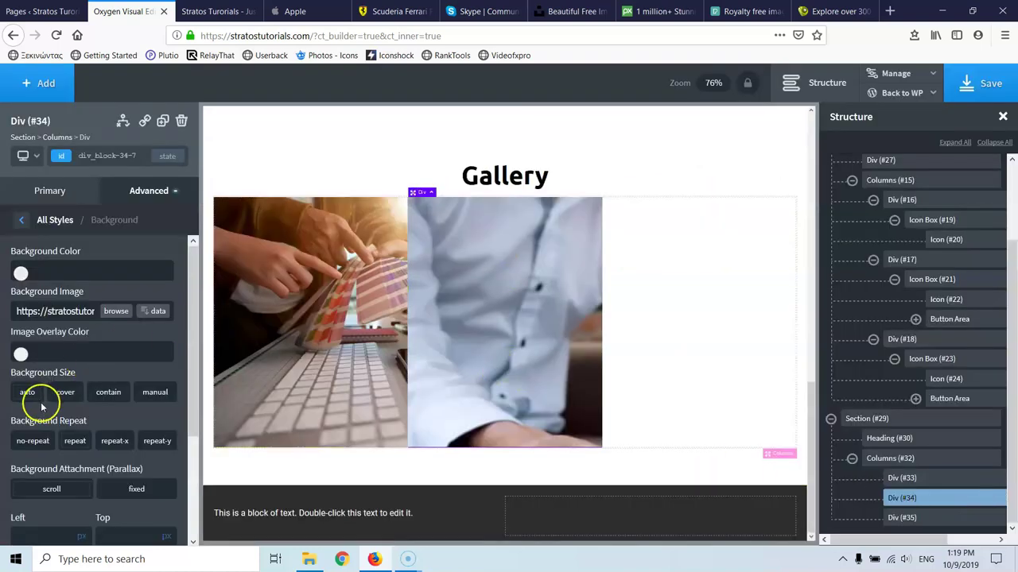
left_click(63, 393)
left_click(71, 442)
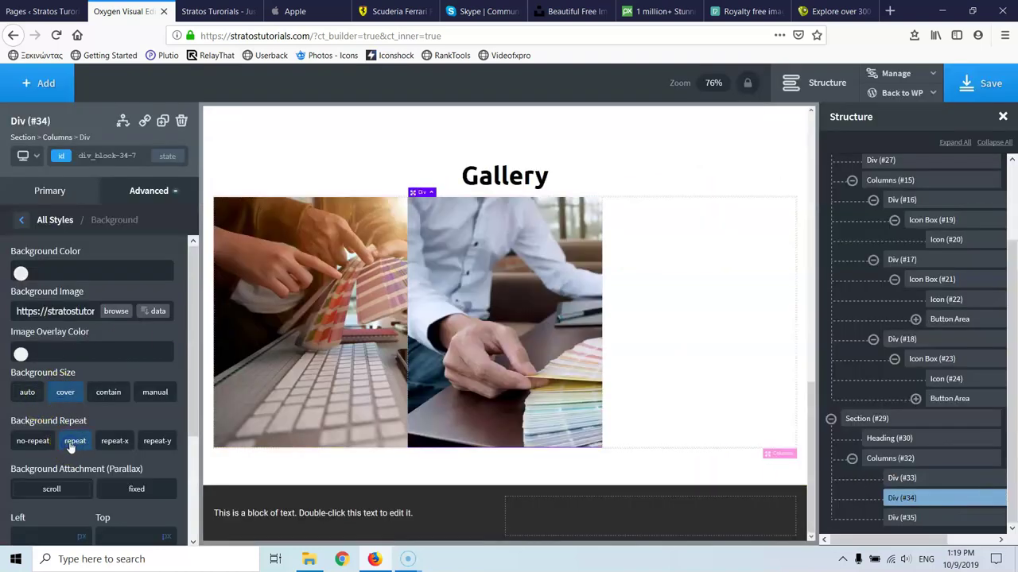
Choose services.jpg from the media library for the third Gallery column's background and give it the alt text "services".
left_click(680, 279)
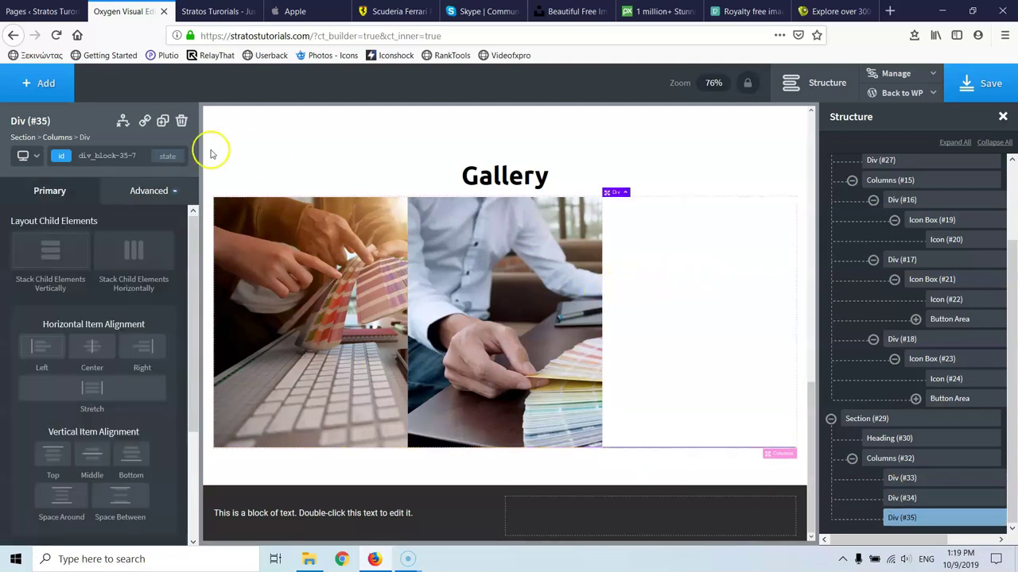
left_click(119, 195)
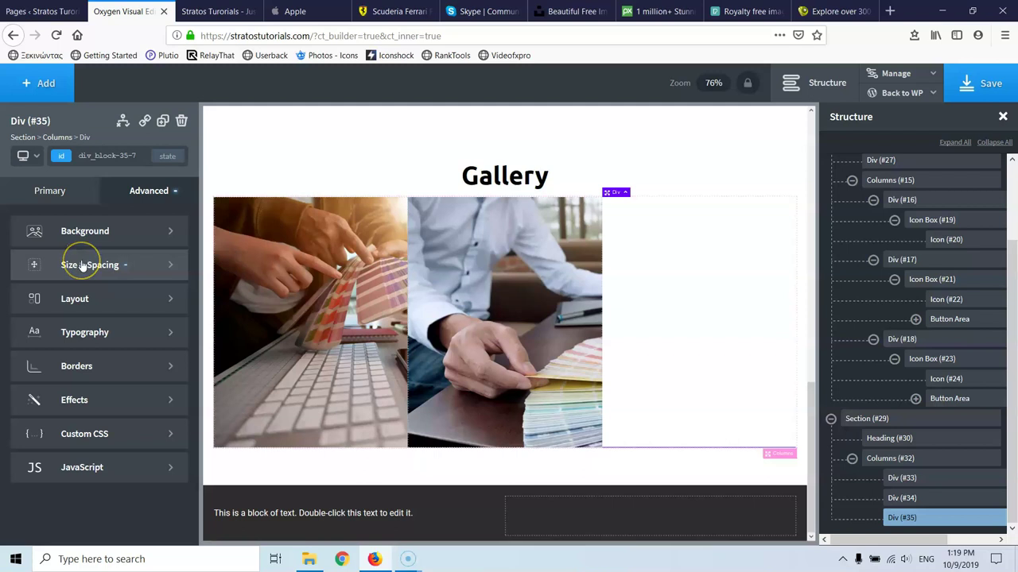
left_click(84, 232)
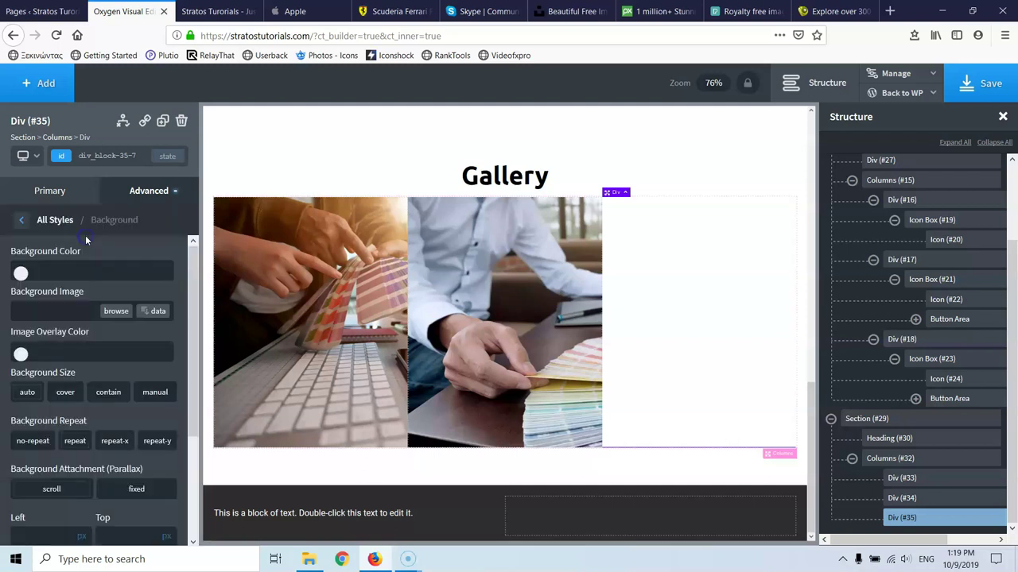
left_click(116, 312)
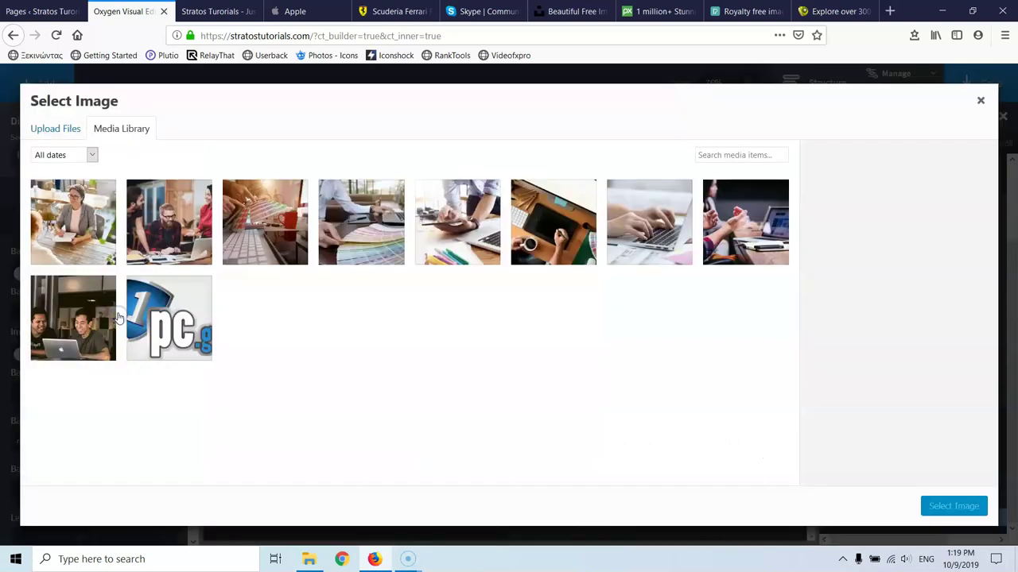
left_click(572, 229)
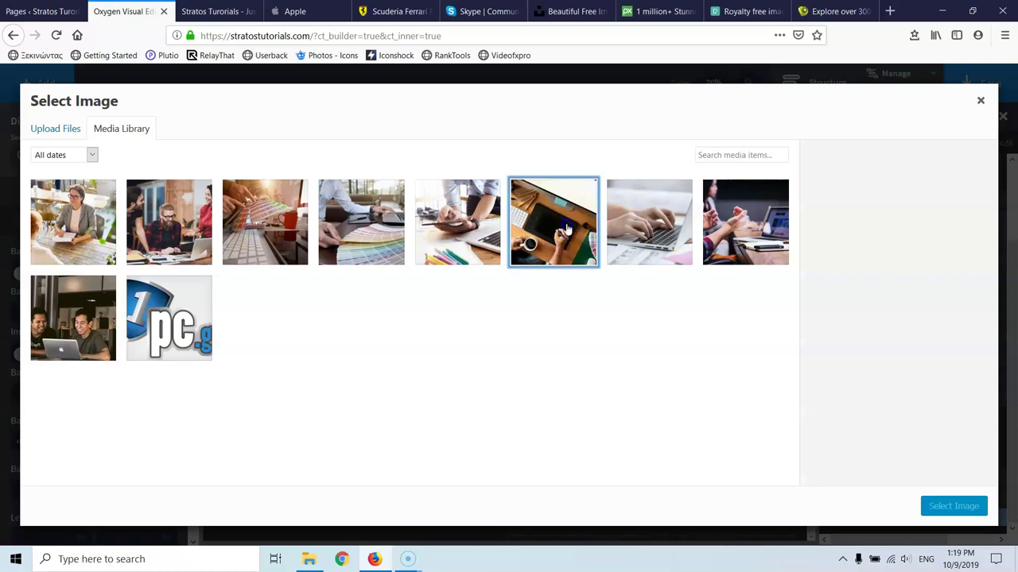
double_click(924, 325)
left_click(901, 268)
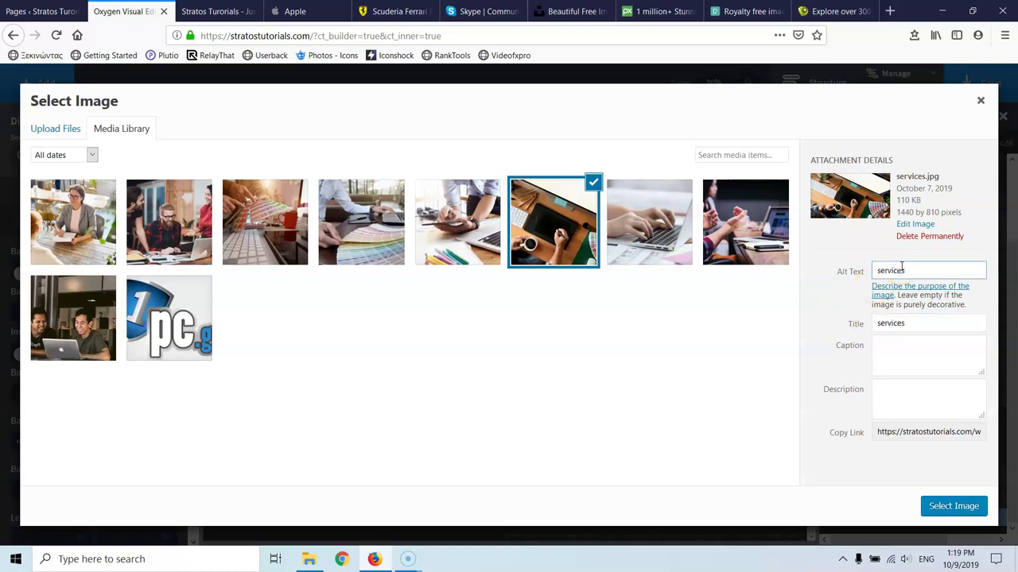
Apply services.jpg as the third Gallery column's background, with background size cover and no-repeat.
left_click(960, 507)
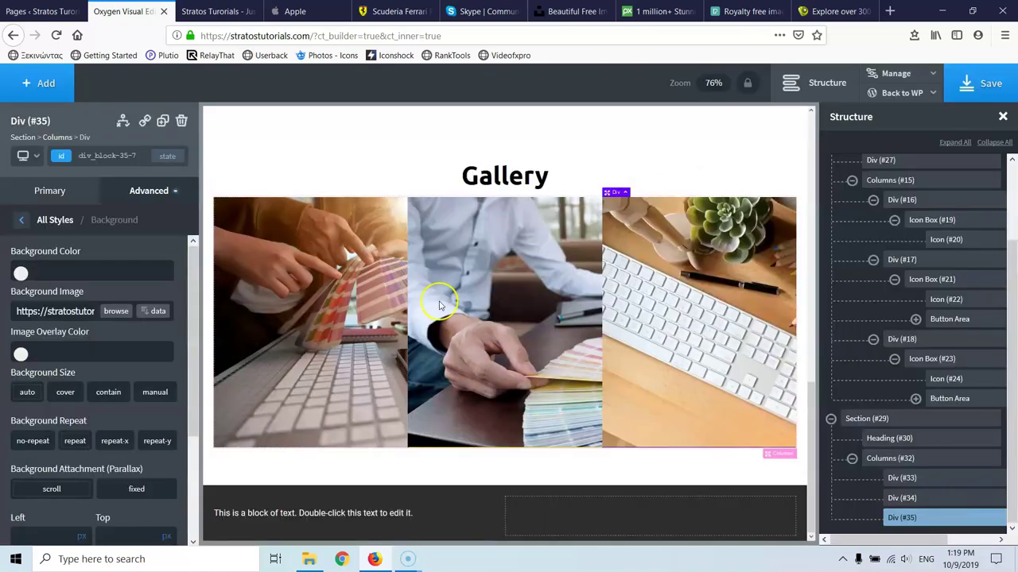
left_click(67, 392)
left_click(35, 443)
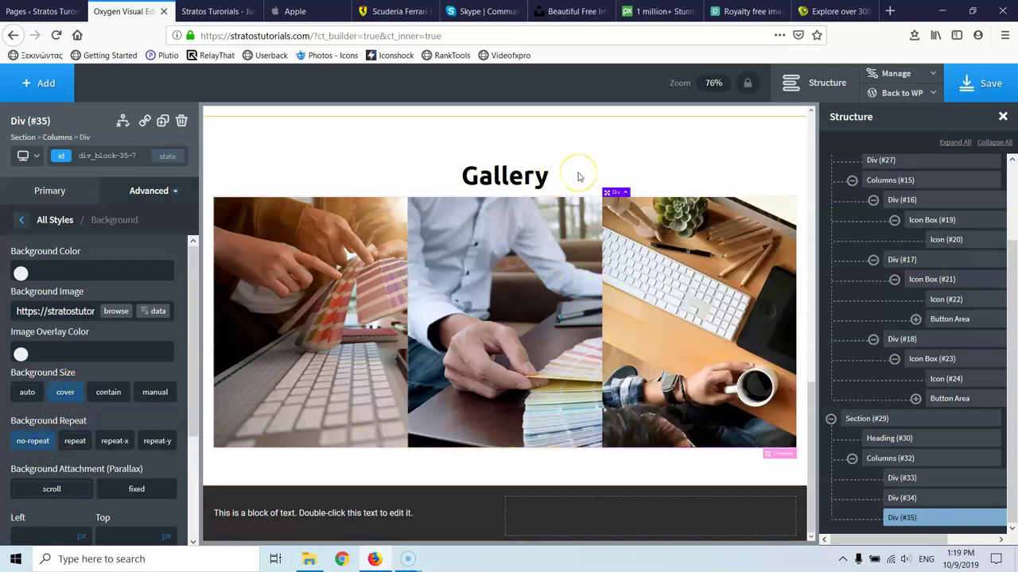
Increase the spacing between the Gallery heading and the image columns below it.
left_click(530, 178)
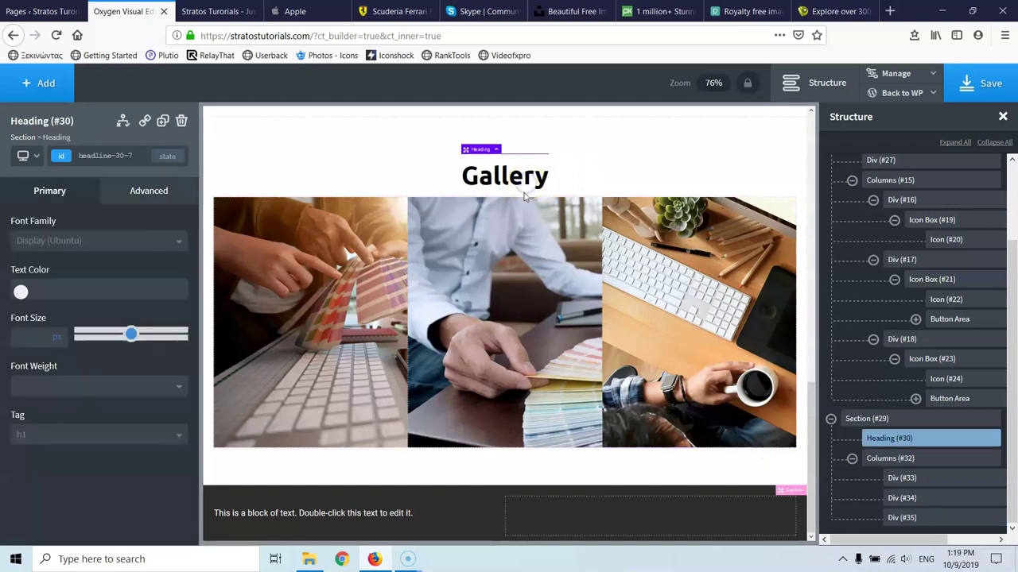
left_click_drag(531, 196, 546, 225)
left_click(318, 336)
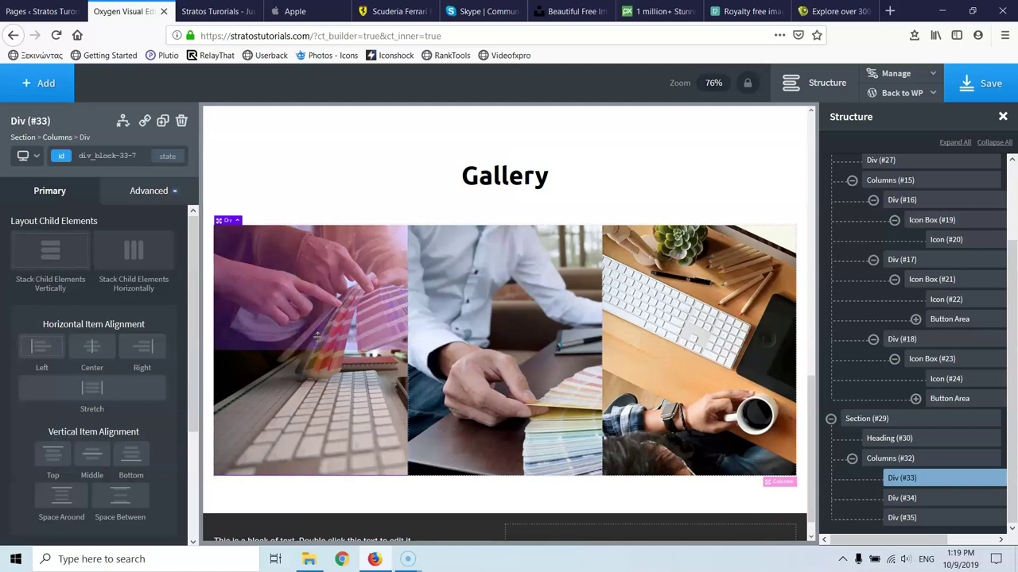
Save the page and reload the site's frontend to check the Gallery section.
left_click(957, 74)
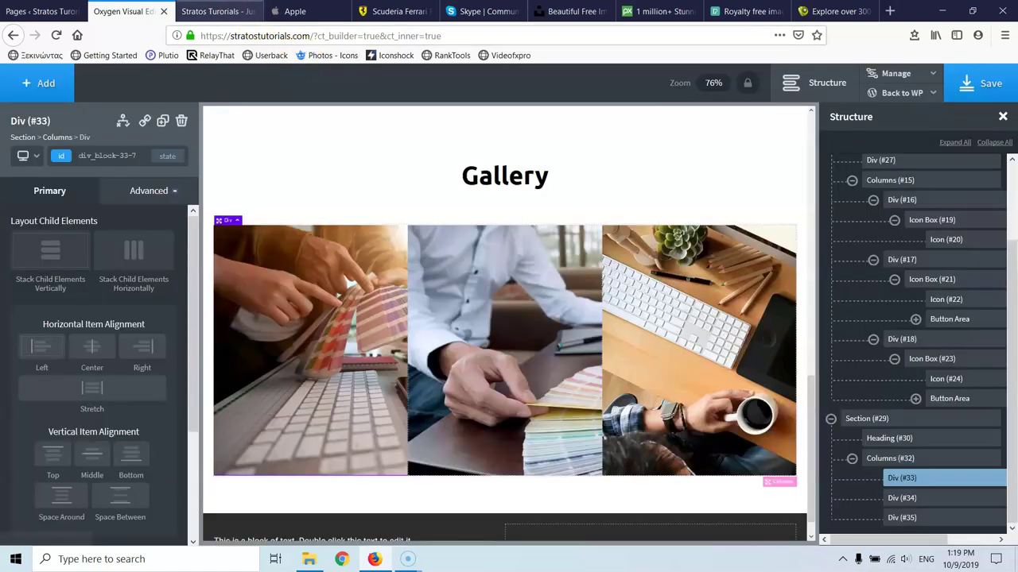
left_click(211, 11)
left_click(56, 35)
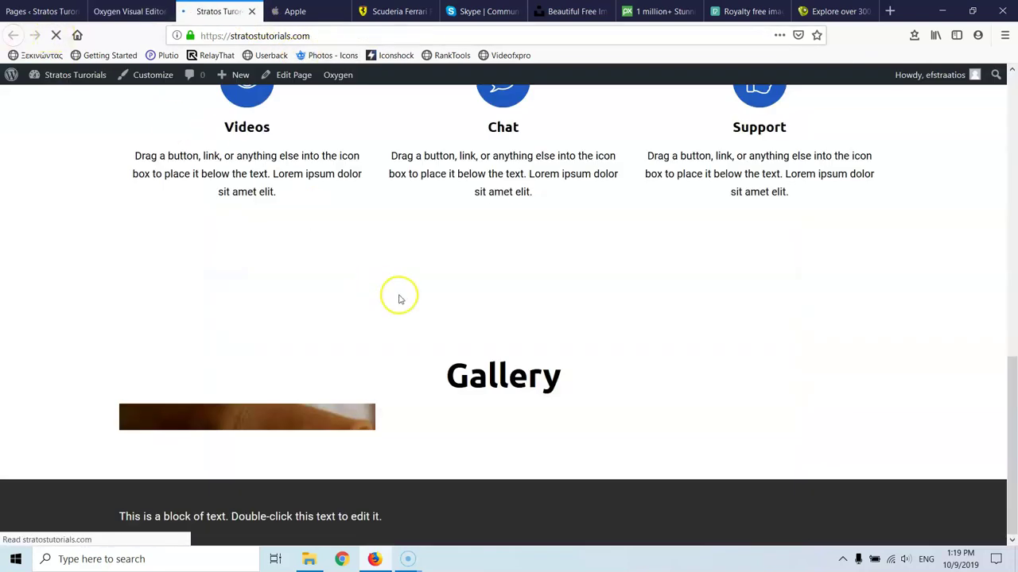
Examine the Gallery section's three image columns on the live page and return to the Oxygen editor.
scroll(406, 289, "down", 5)
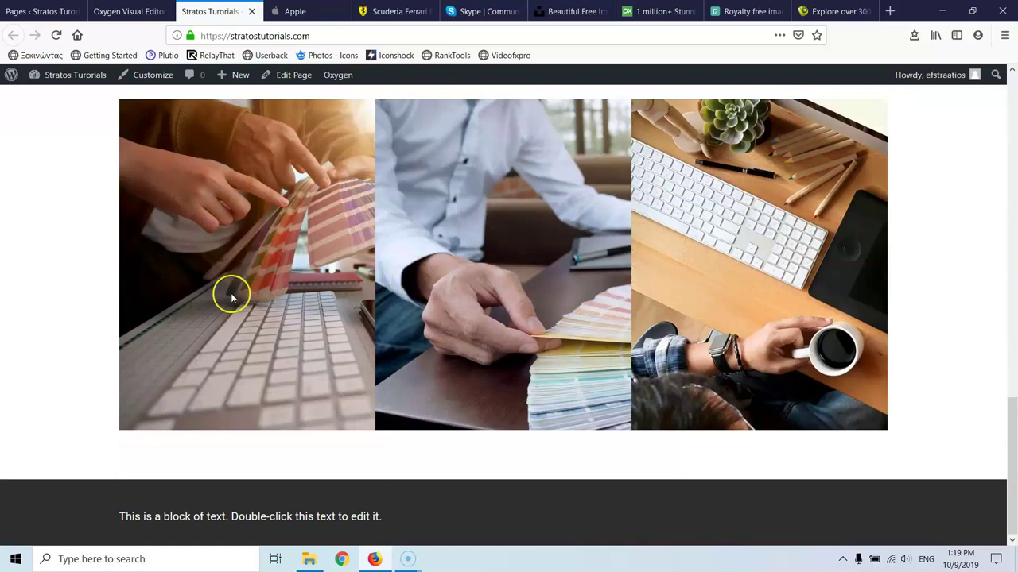
scroll(284, 318, "up", 2)
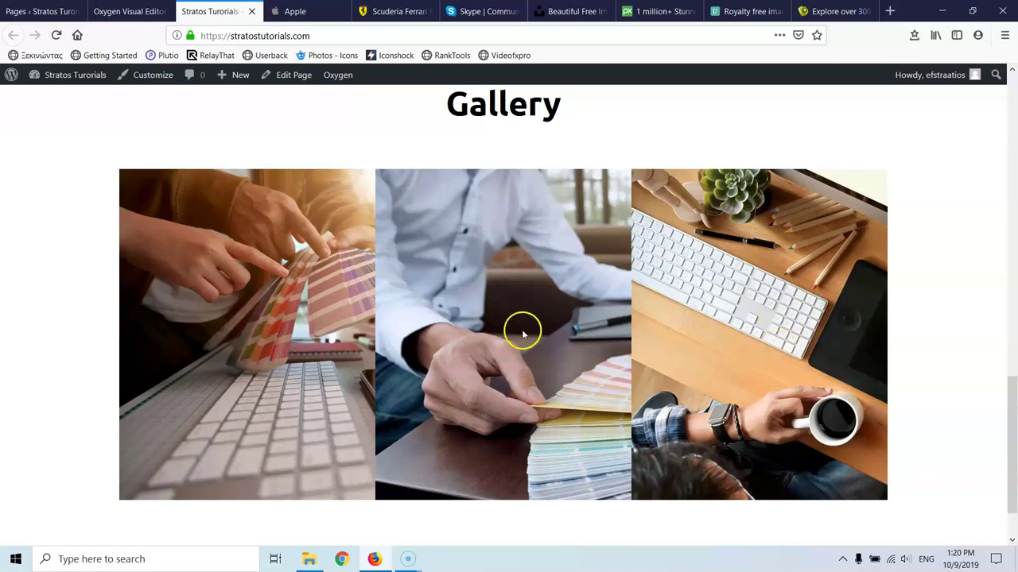
left_click(123, 11)
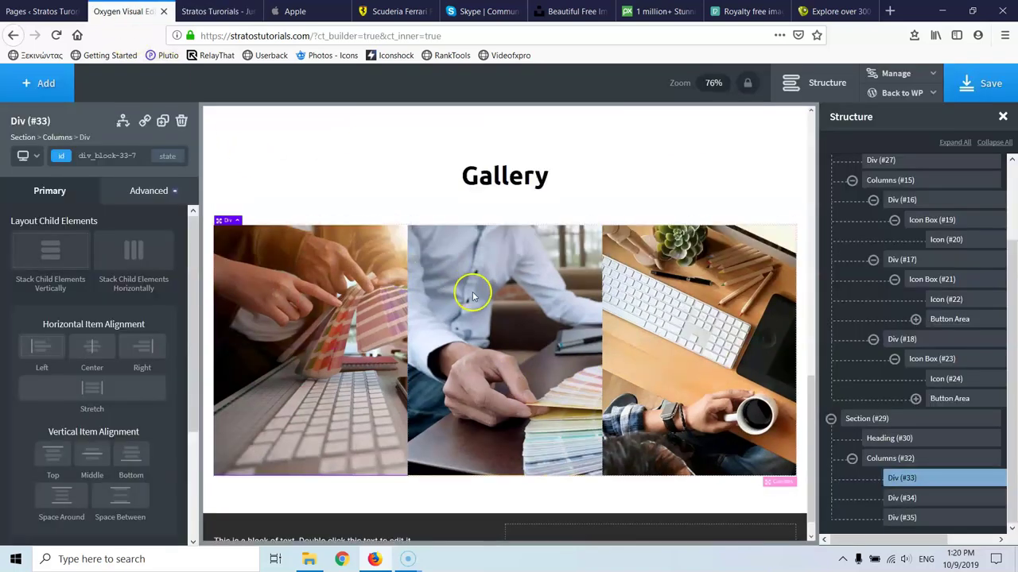
Preview the gallery's middle image column in the Less than 768px view and switch back to All devices.
left_click(569, 319)
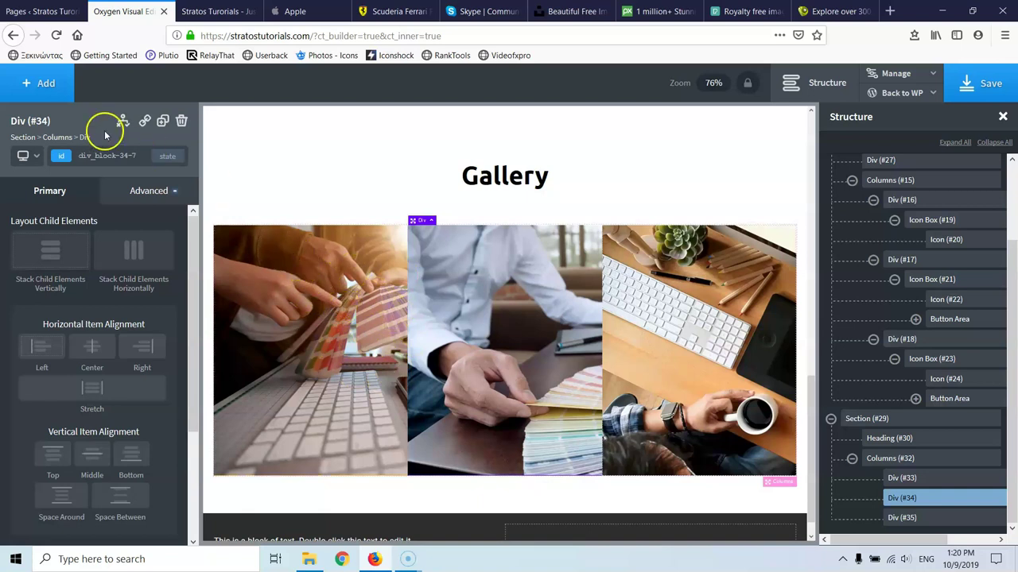
left_click(23, 156)
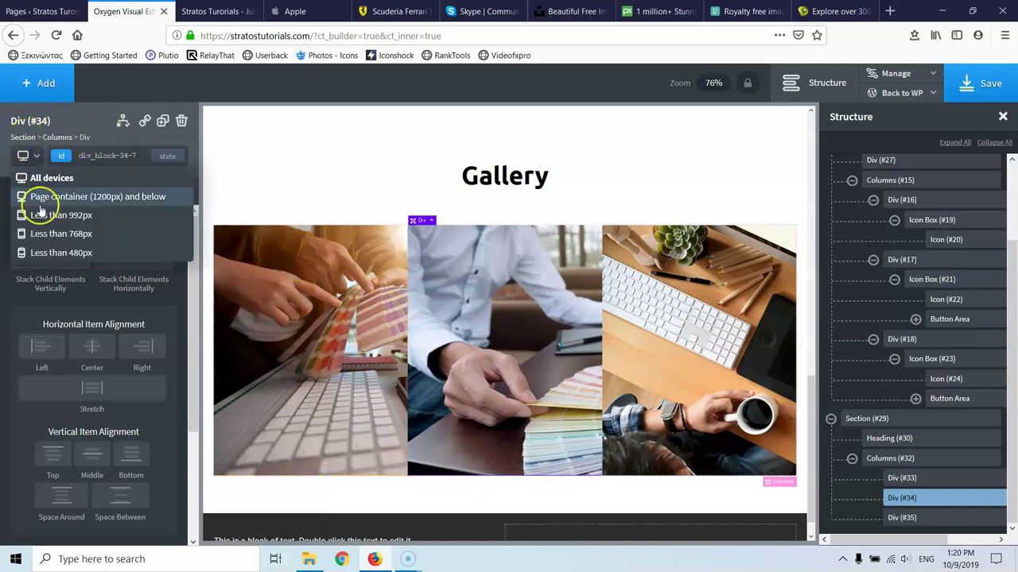
left_click(54, 234)
scroll(371, 295, "down", 5)
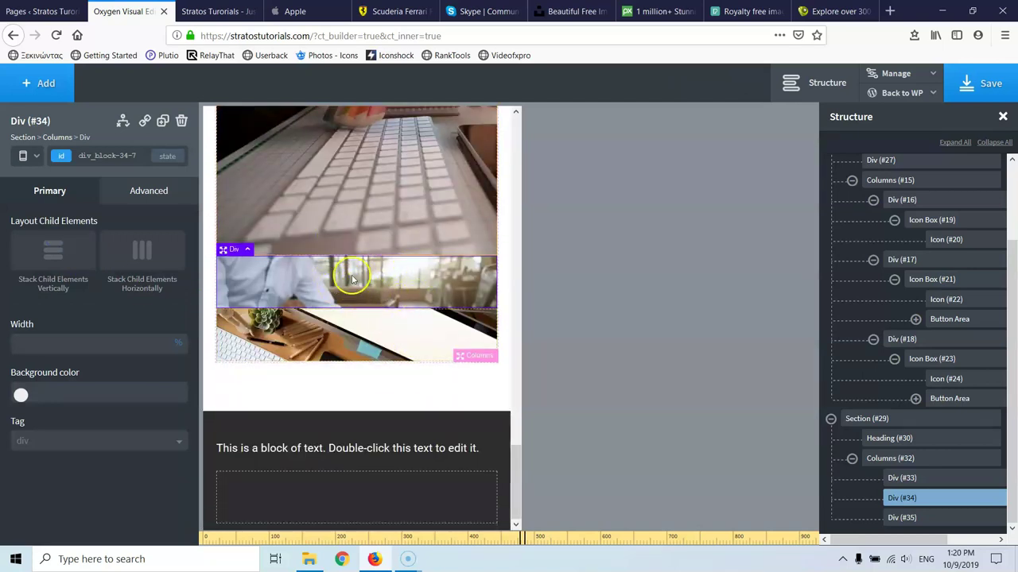
scroll(342, 278, "up", 5)
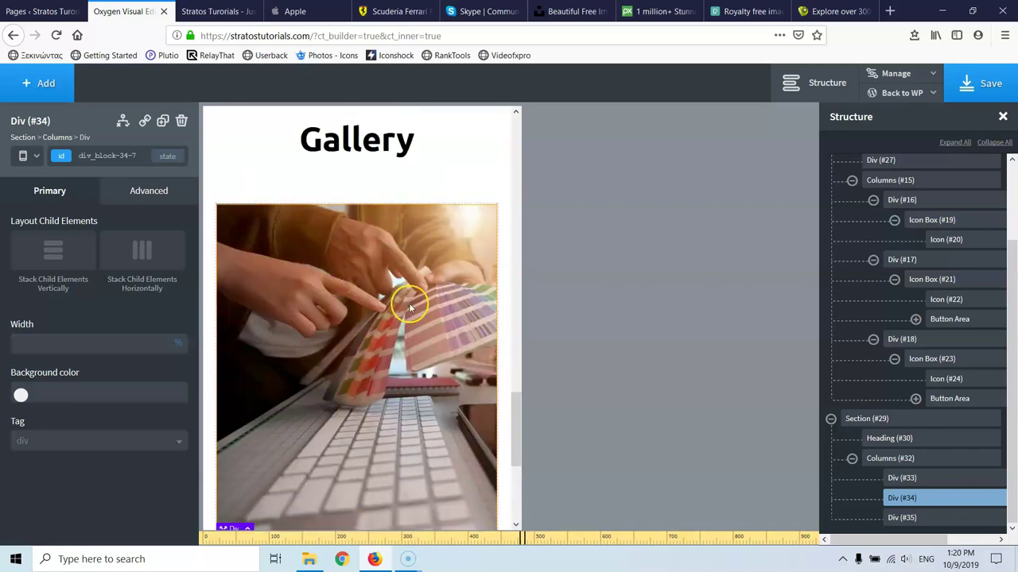
scroll(409, 303, "down", 5)
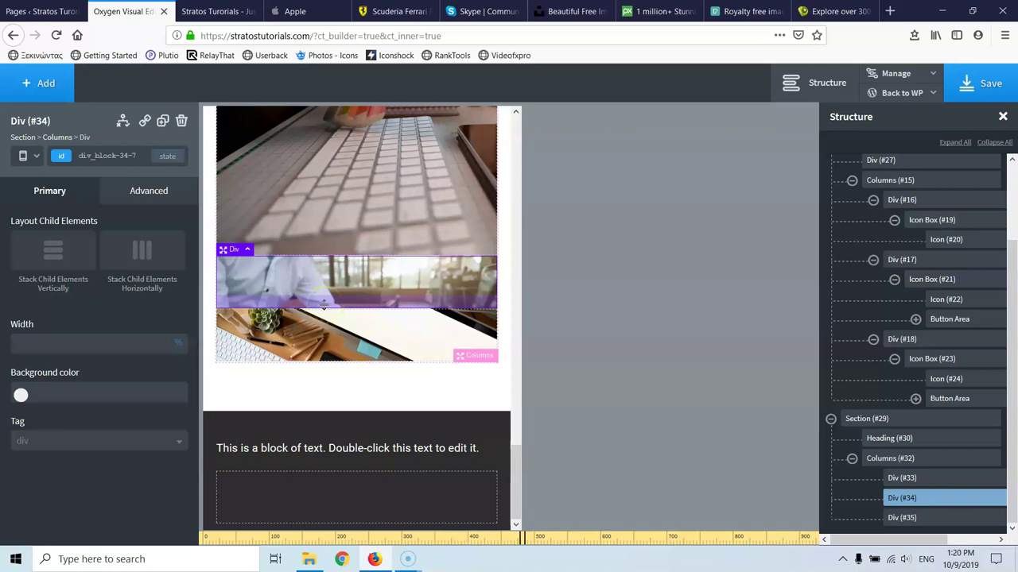
left_click(31, 156)
left_click(41, 180)
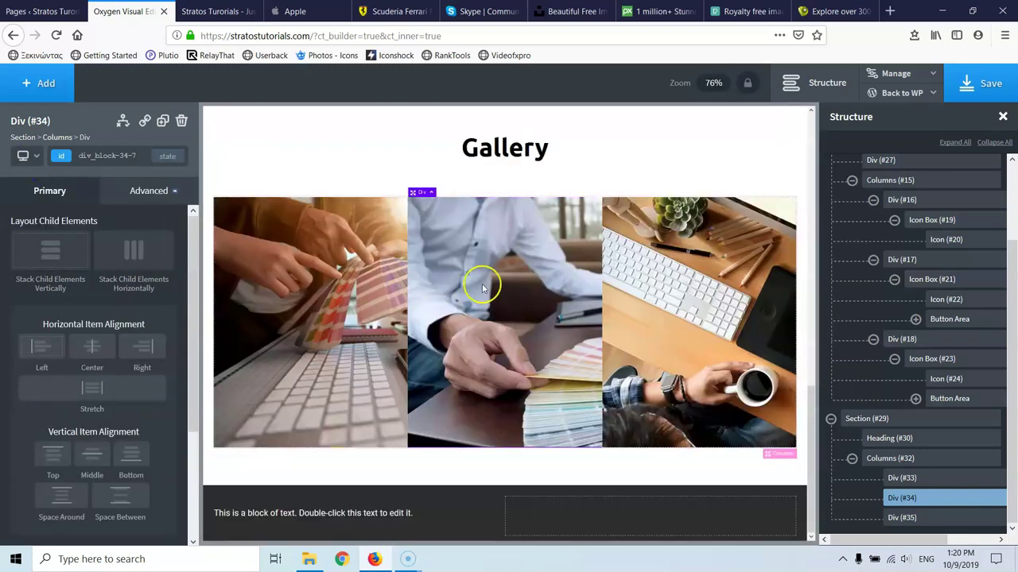
Set the top and bottom padding of the gallery's middle image column to 250 px for all devices.
left_click(147, 191)
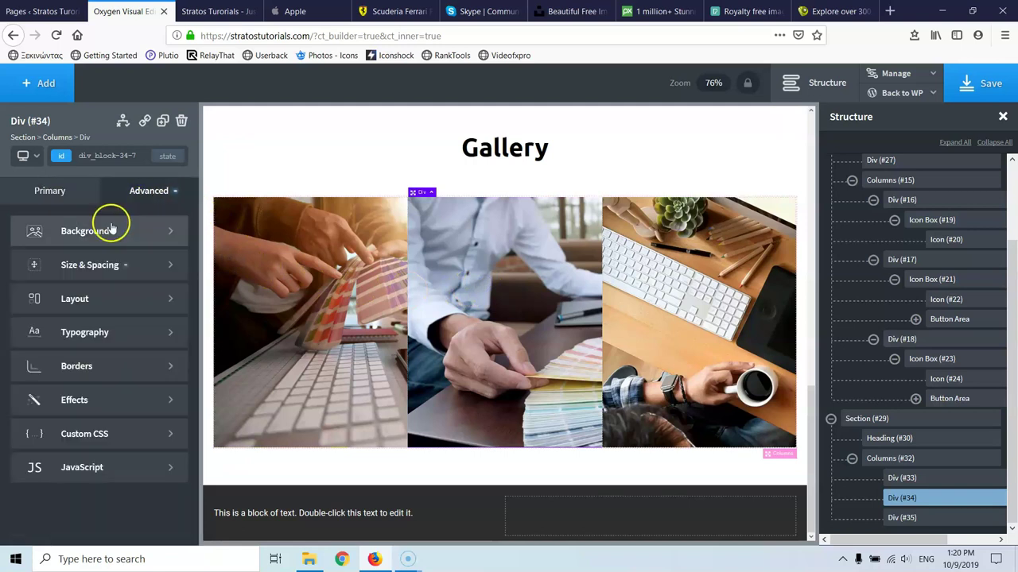
left_click(307, 291)
left_click(459, 265)
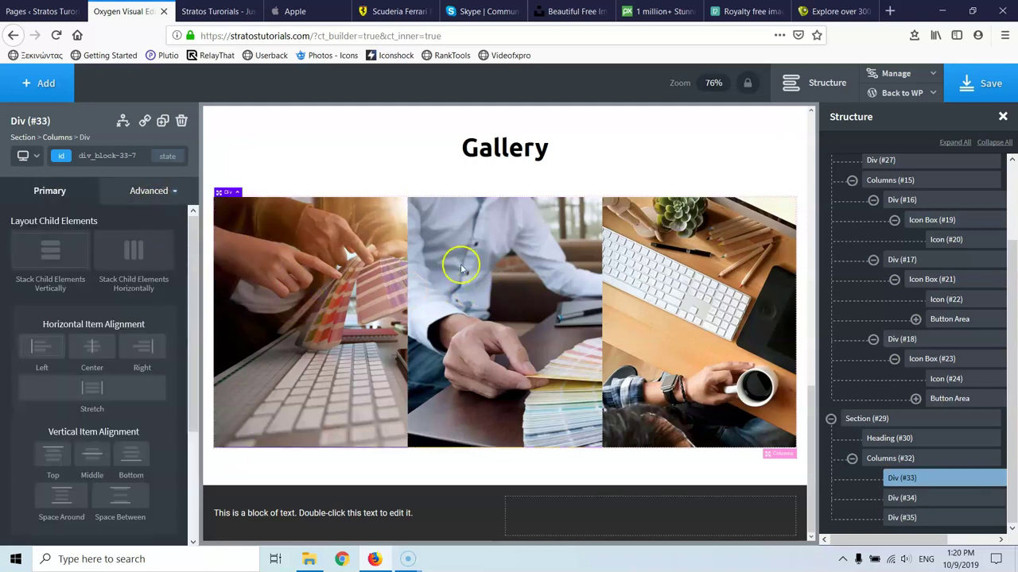
left_click(134, 197)
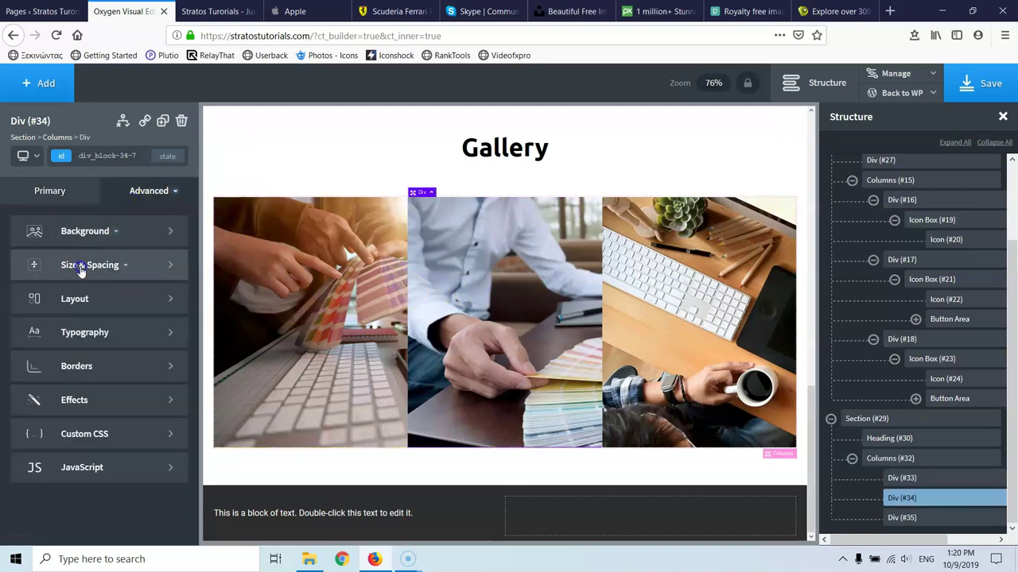
left_click(77, 267)
left_click(48, 270)
type("250")
left_click(50, 313)
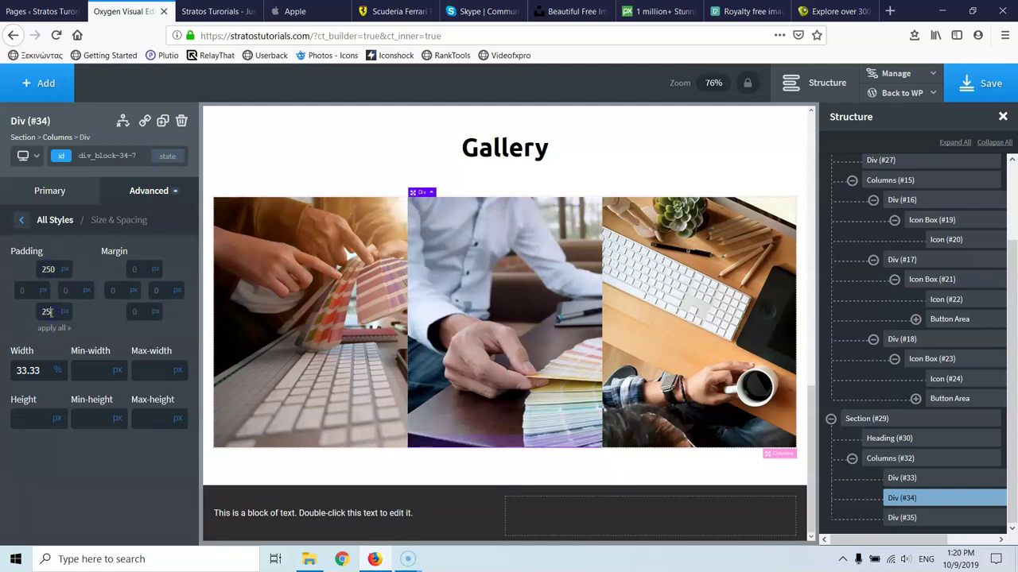
type("250")
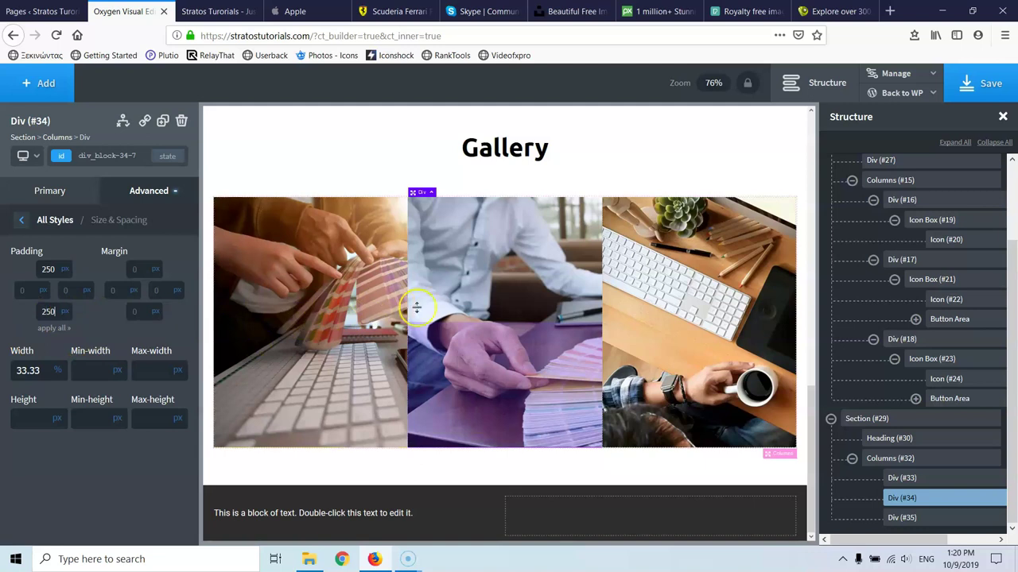
Set the top and bottom padding of the gallery's third image column to 250 px.
left_click(656, 302)
left_click(27, 158)
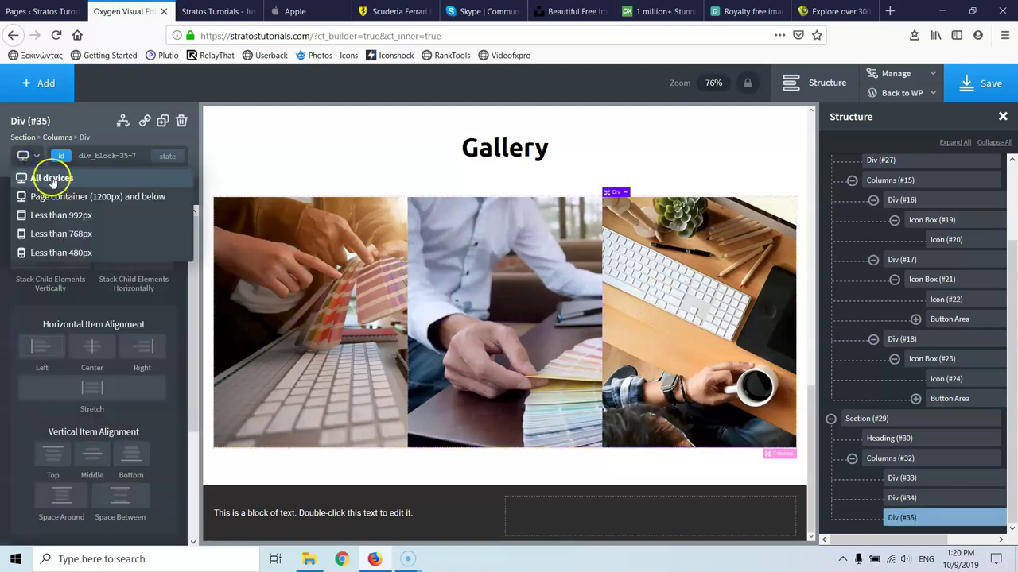
left_click(59, 312)
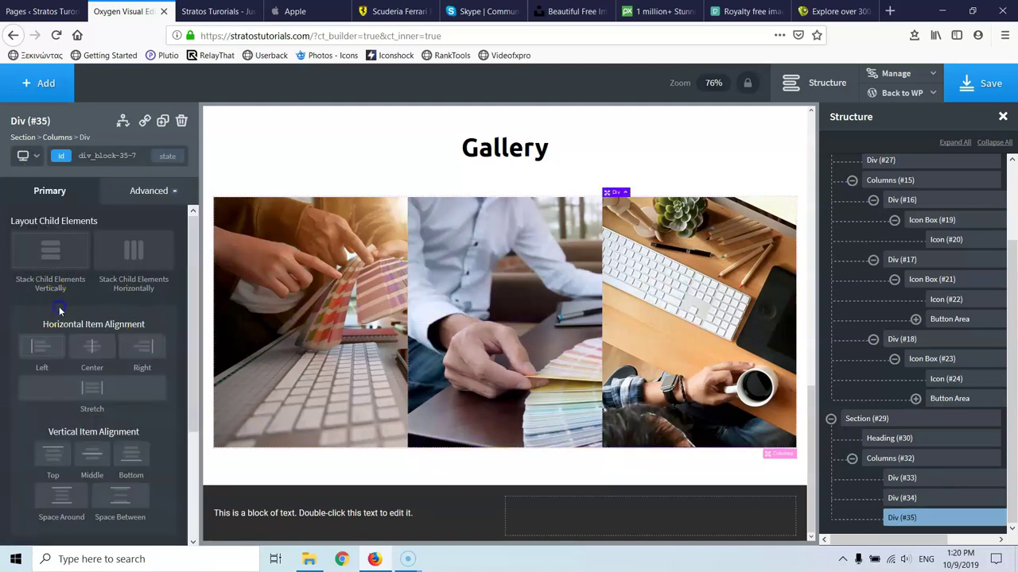
left_click(134, 197)
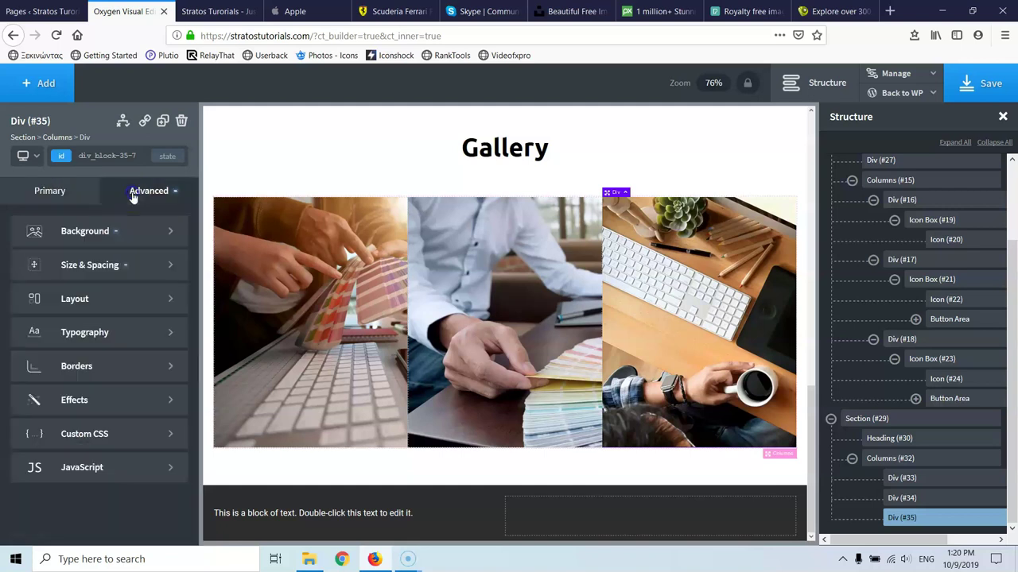
left_click(49, 267)
type("250")
left_click(45, 312)
type("250")
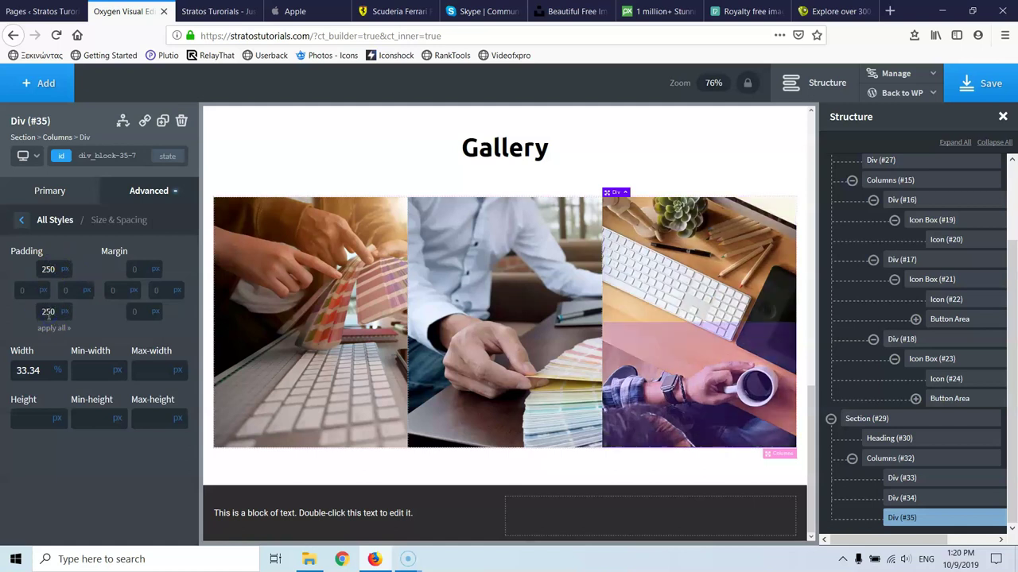
Save the column padding changes and reload the live page to check the gallery.
left_click(969, 85)
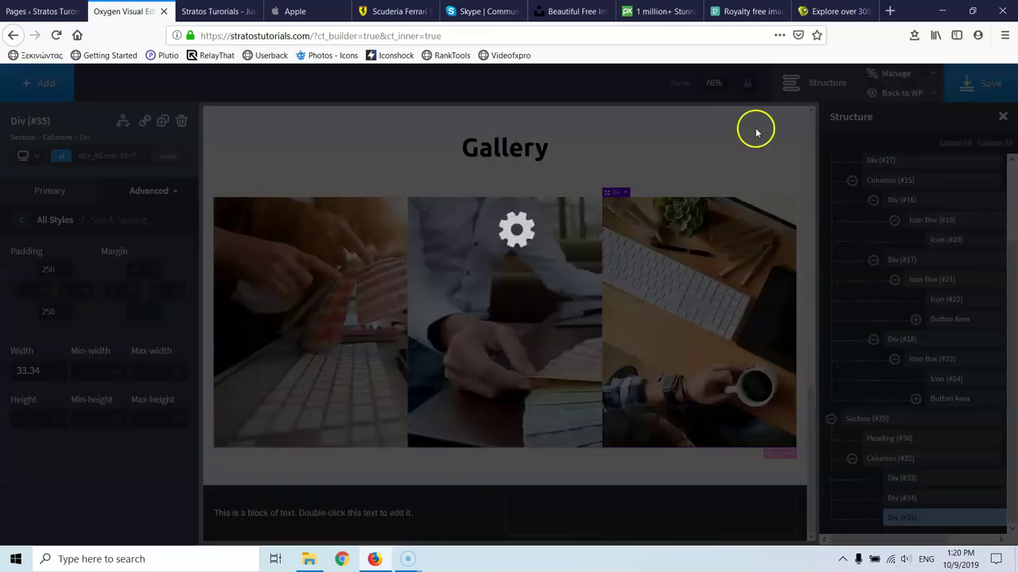
left_click(209, 12)
left_click(55, 35)
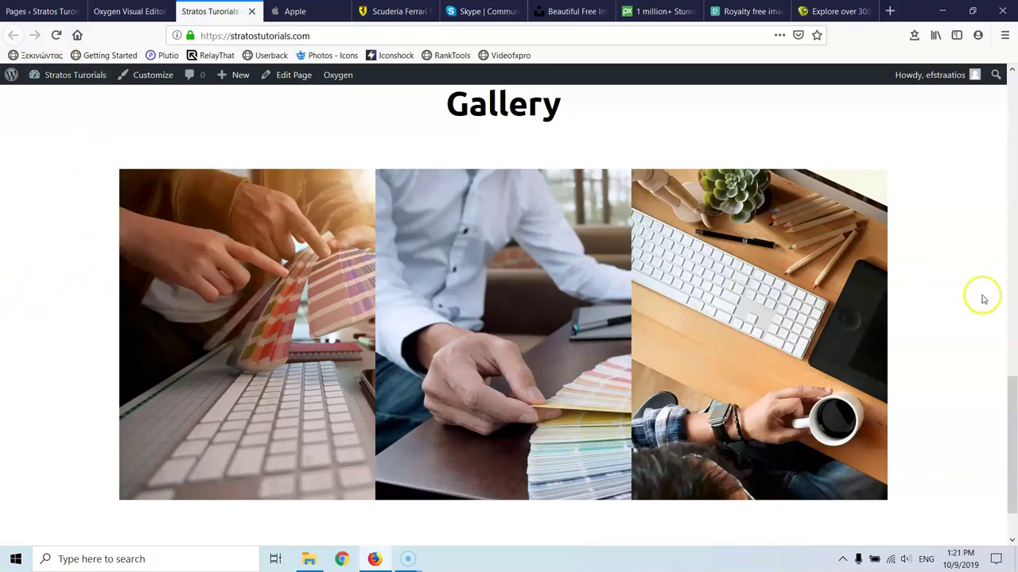
Set the section container width of the Gallery section to full-width in the Oxygen editor.
left_click(129, 12)
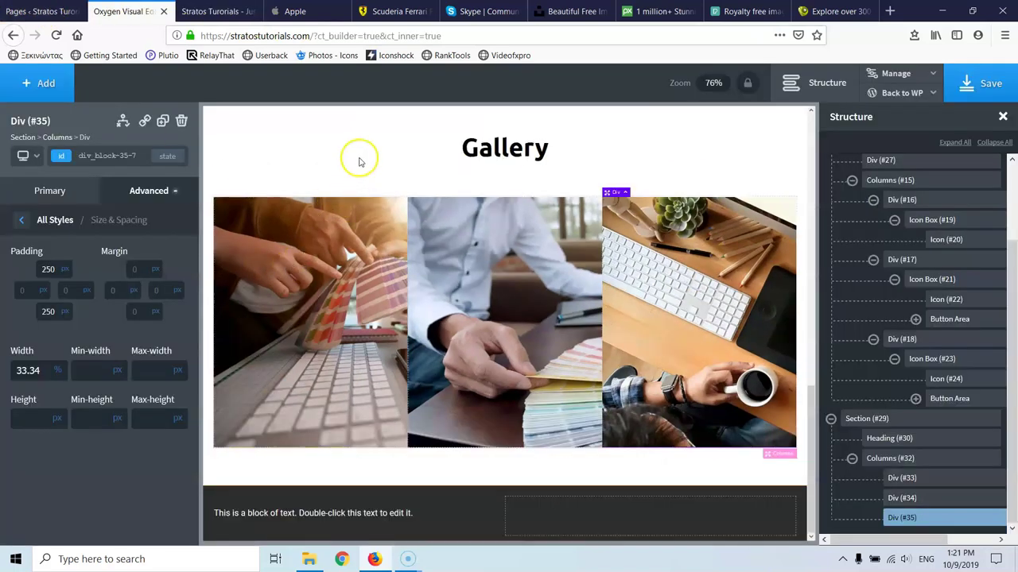
left_click(347, 132)
left_click(133, 191)
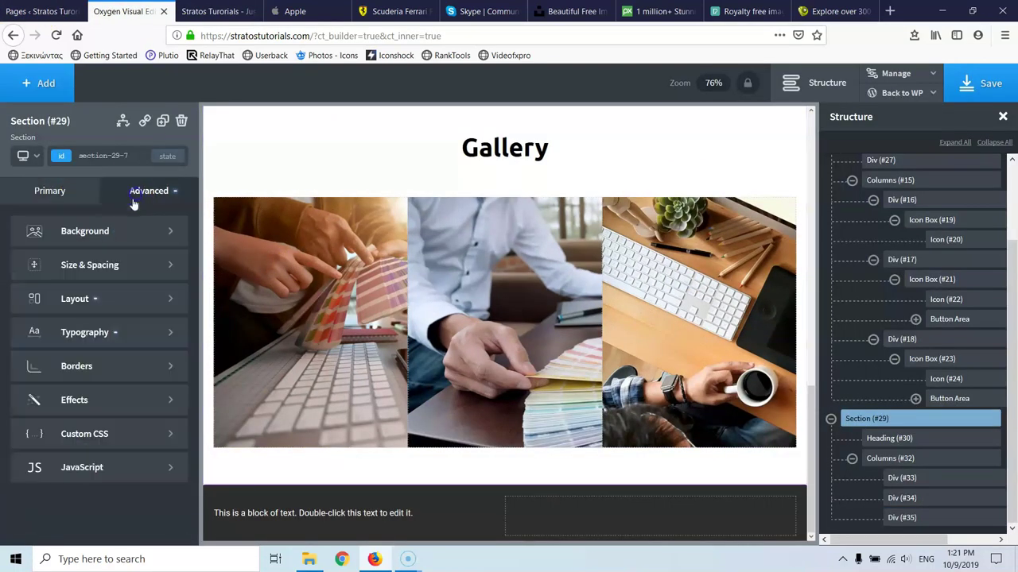
left_click(75, 263)
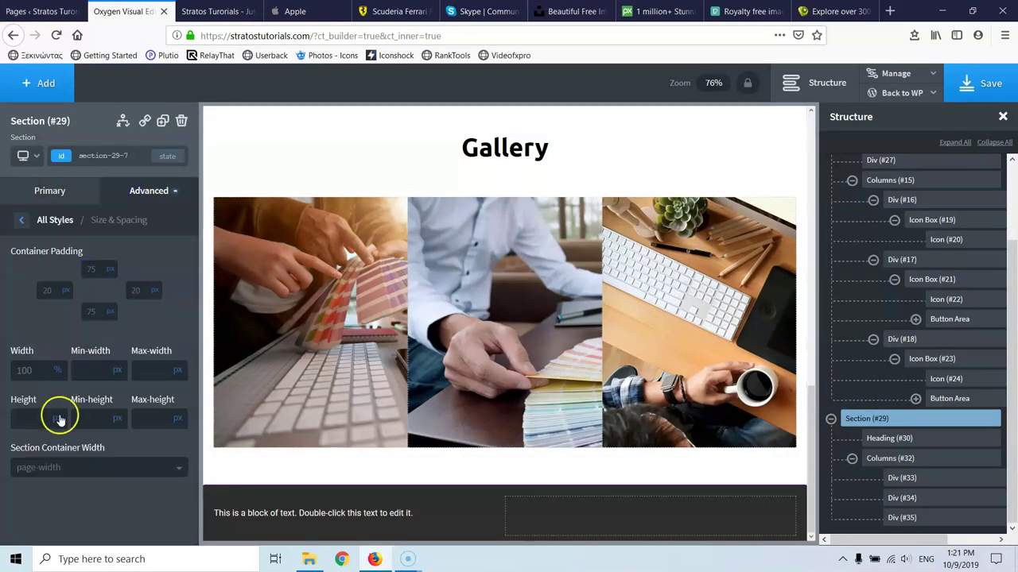
left_click(57, 469)
left_click(59, 507)
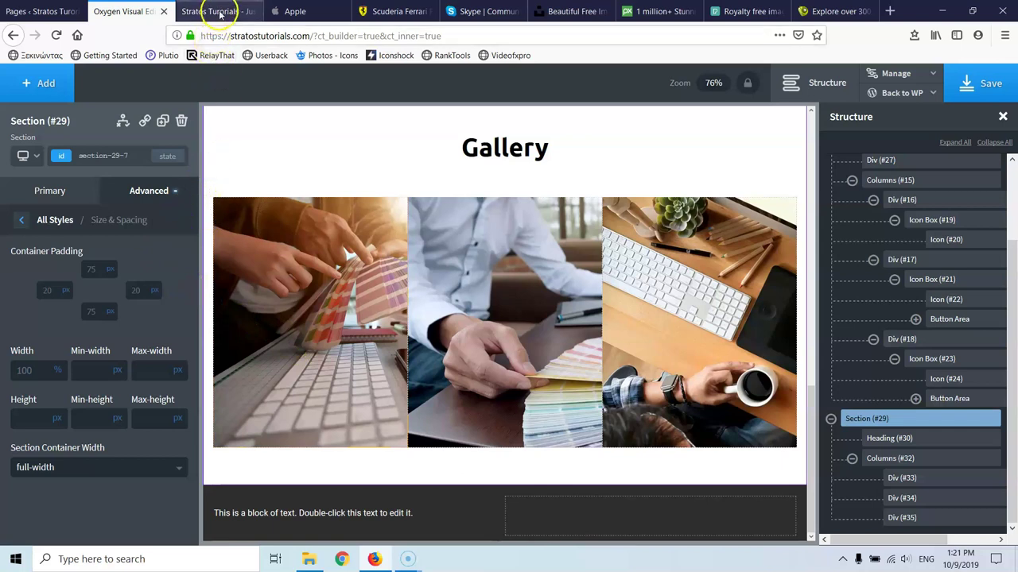
Save the full-width section and reload the live page to check how far the gallery images extend.
left_click(982, 82)
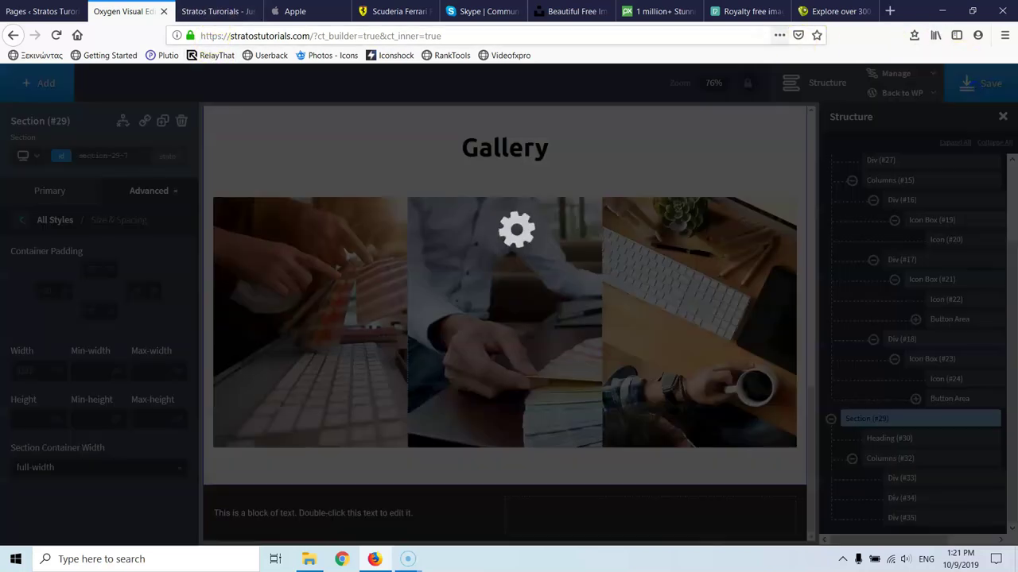
left_click(214, 11)
left_click(56, 35)
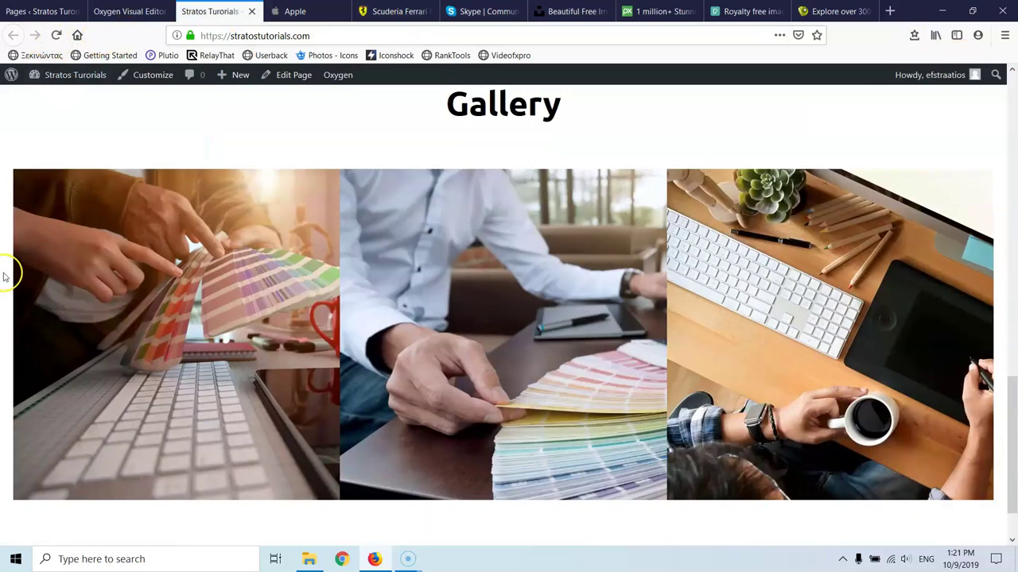
Set the Gallery section's left and right container padding to 0 px in the Oxygen editor.
left_click(124, 12)
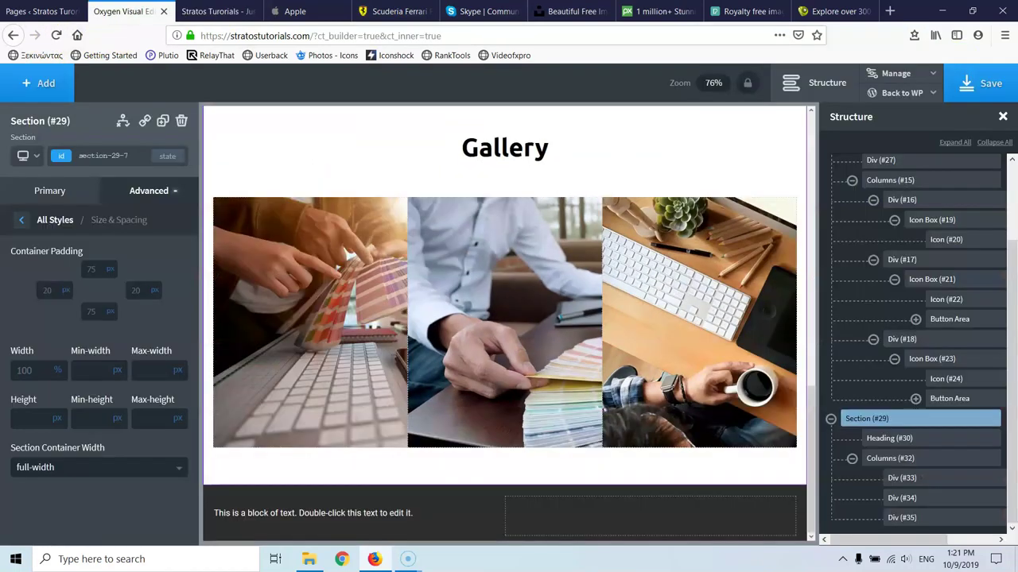
double_click(49, 292)
type("0")
double_click(136, 291)
type("0")
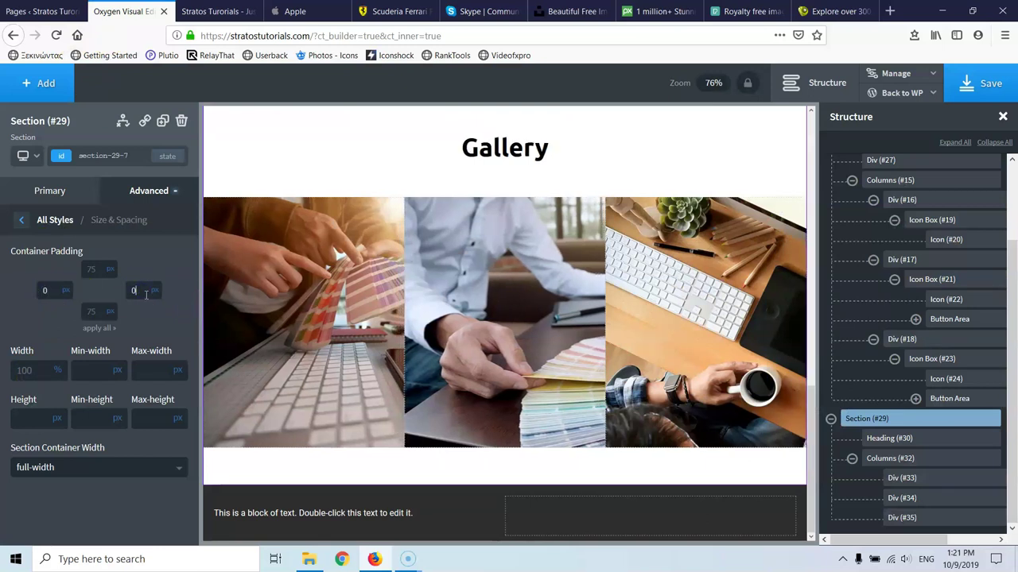
Save the page, reload the live site, and compare the edge-to-edge gallery and its heading with the sections above.
left_click(960, 79)
left_click(211, 11)
left_click(56, 35)
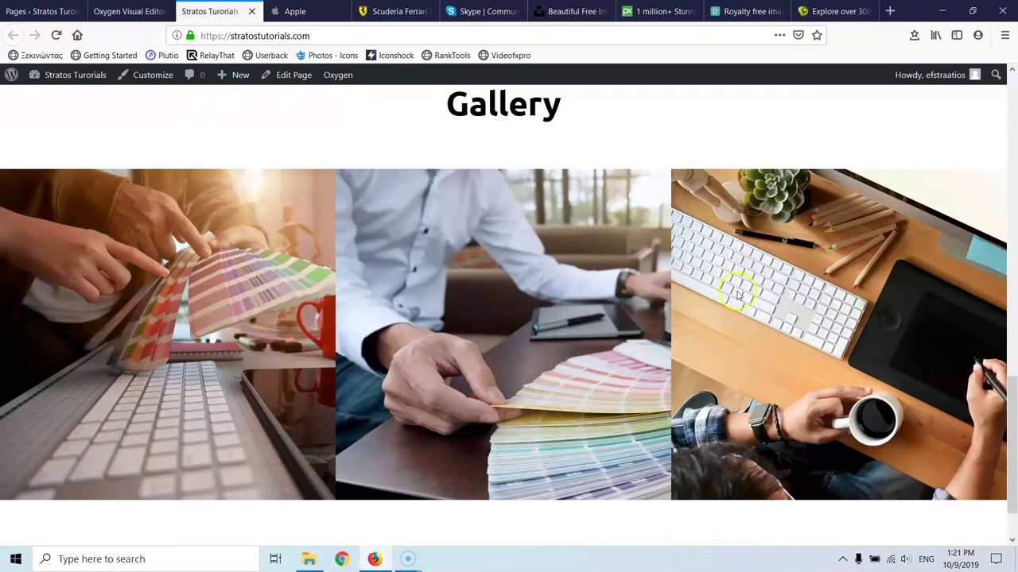
scroll(588, 209, "up", 4)
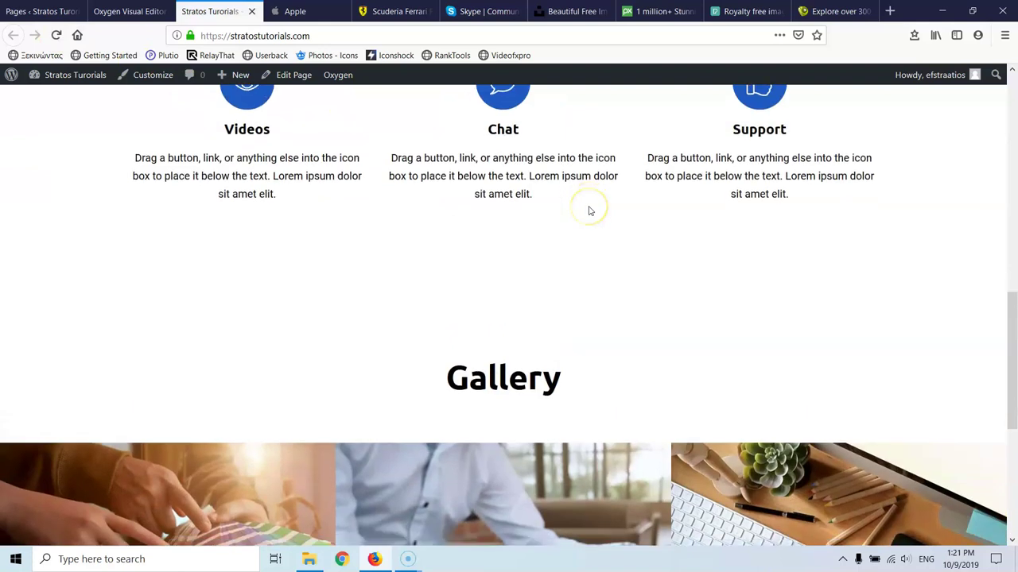
scroll(589, 209, "down", 4)
scroll(470, 348, "up", 5)
scroll(500, 381, "up", 4)
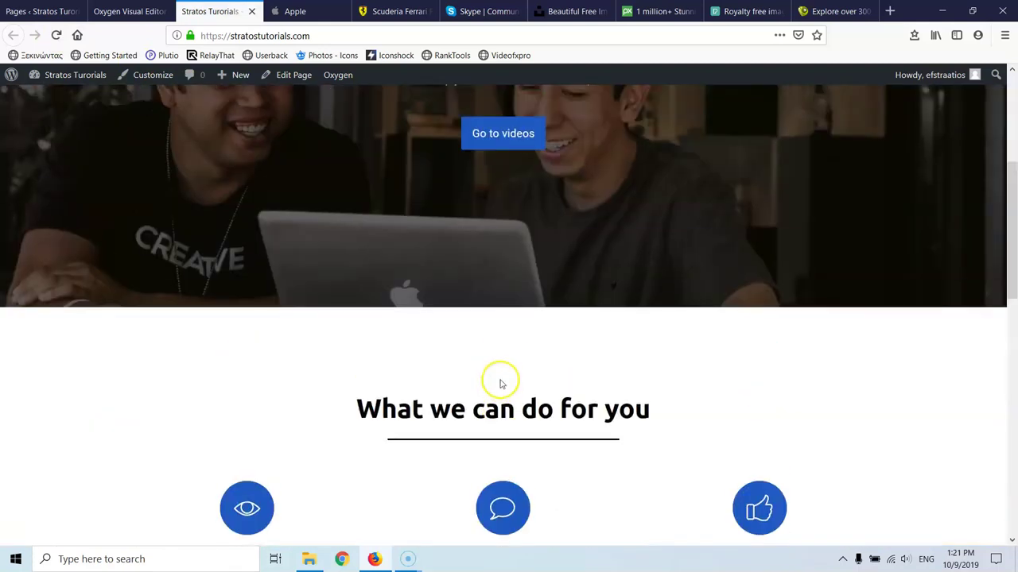
scroll(543, 390, "down", 8)
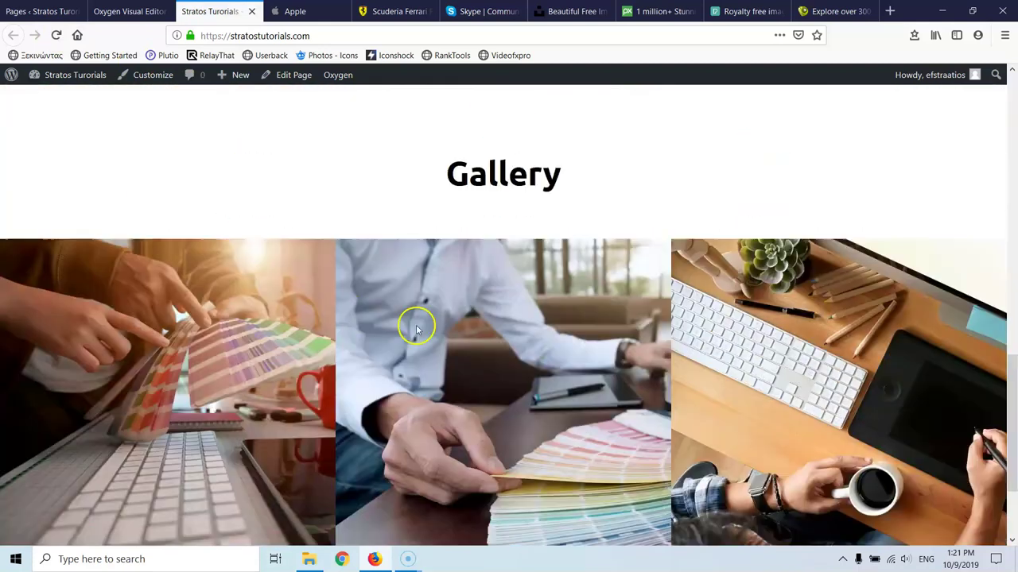
Change the tag of the Gallery heading to H2 in the Oxygen editor.
left_click(127, 11)
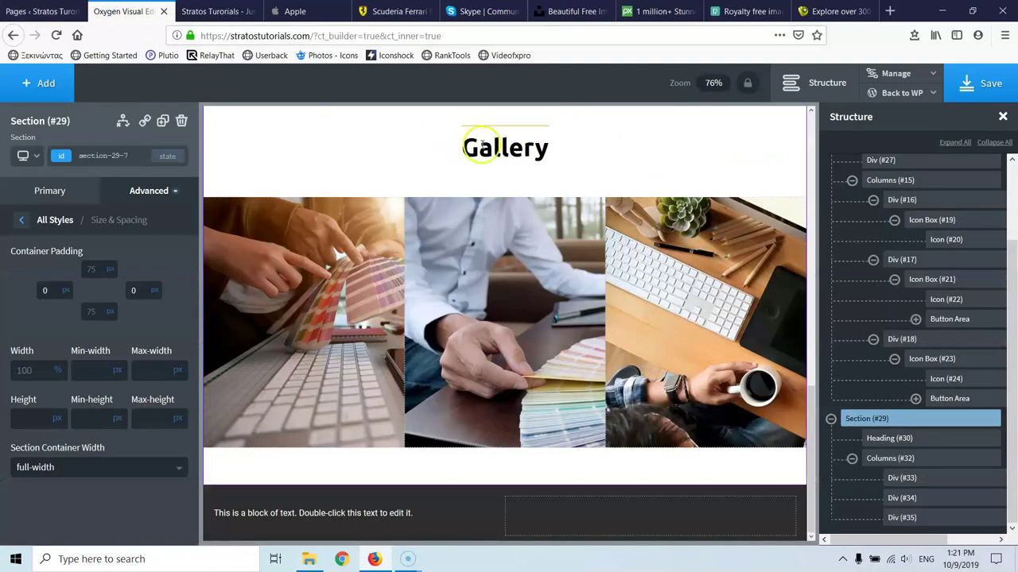
left_click(515, 151)
left_click(93, 434)
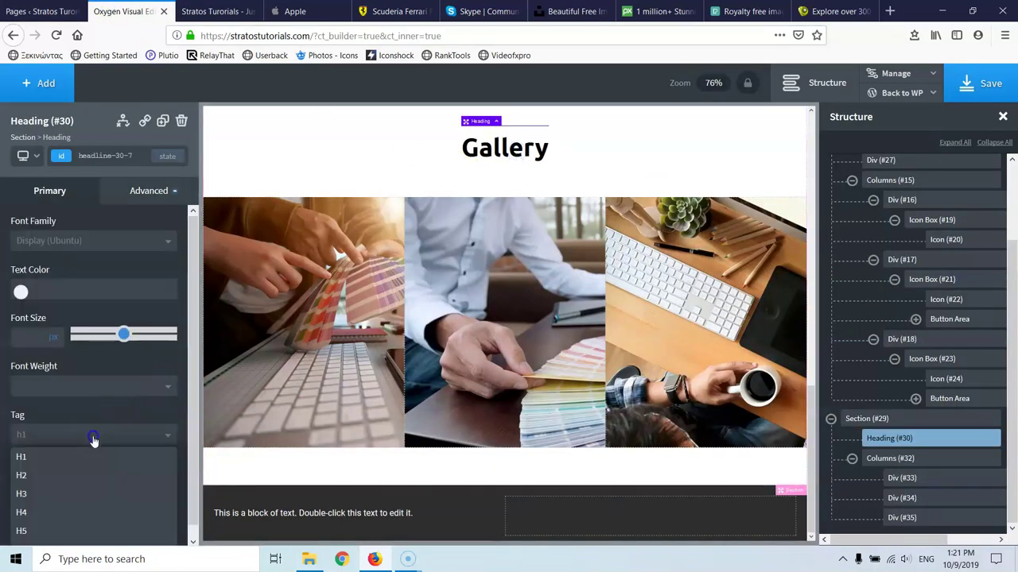
left_click(40, 477)
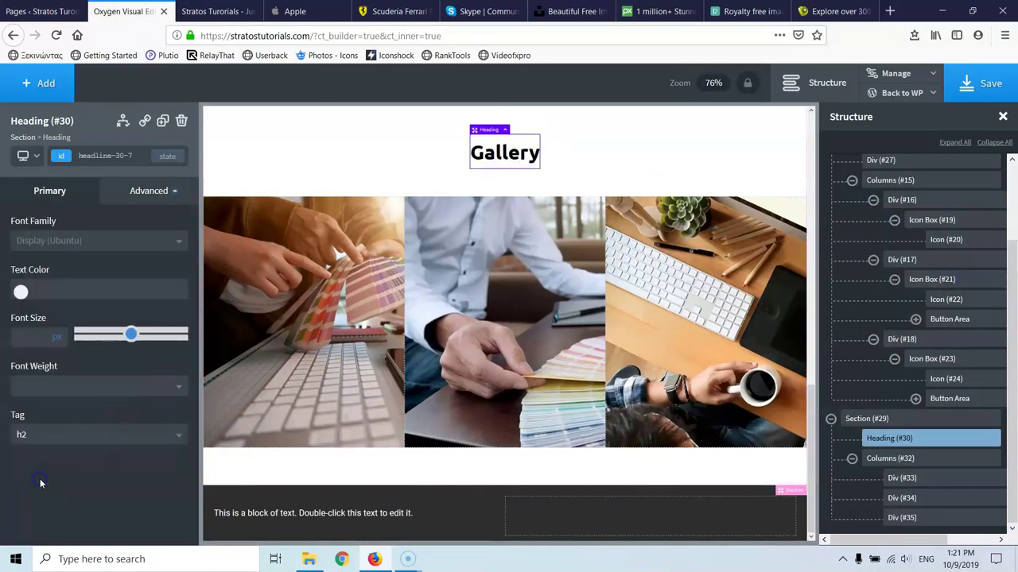
Set the Gallery section's background color to light gray #ededed.
left_click(394, 137)
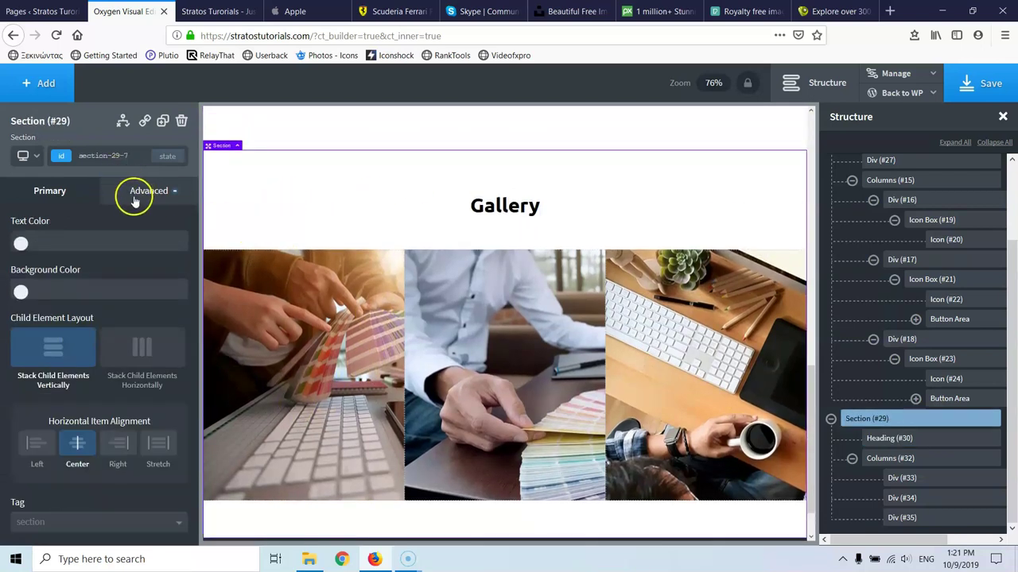
left_click(134, 196)
left_click(72, 233)
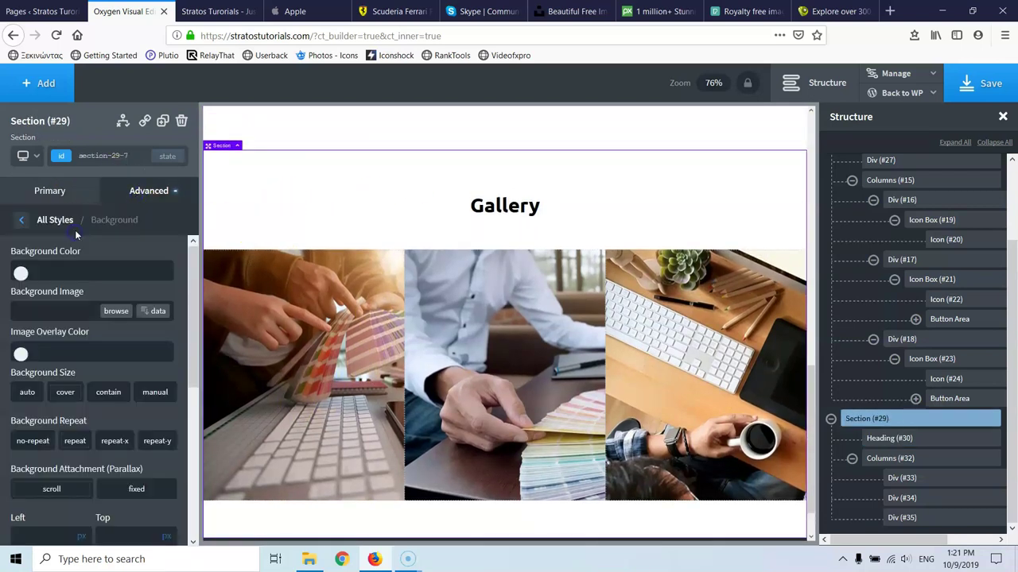
left_click(22, 273)
mouse_move(50, 334)
left_mouse_down()
mouse_move(22, 323)
mouse_move(22, 295)
left_mouse_up()
Save the page, reload the live site, and inspect the gray Gallery section against the sections above and below it.
left_click(991, 83)
left_click(245, 11)
left_click(57, 35)
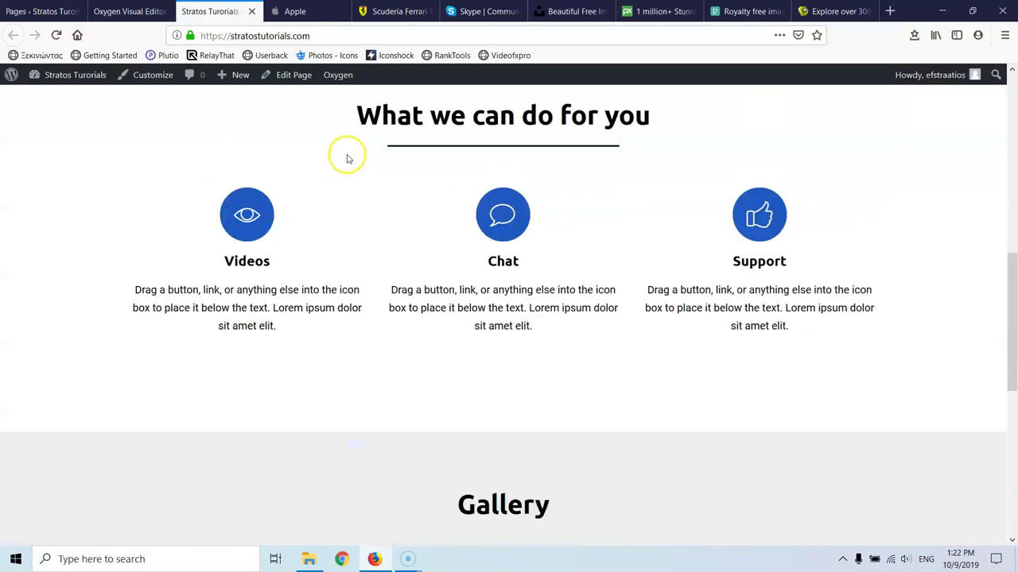
scroll(519, 267, "down", 3)
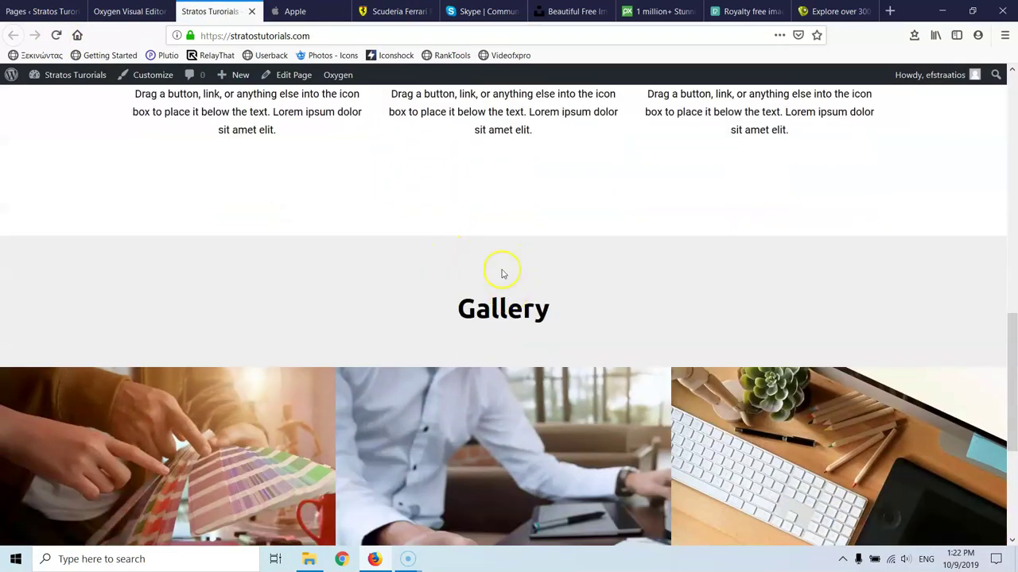
scroll(491, 239, "up", 6)
scroll(490, 237, "down", 5)
scroll(490, 236, "down", 2)
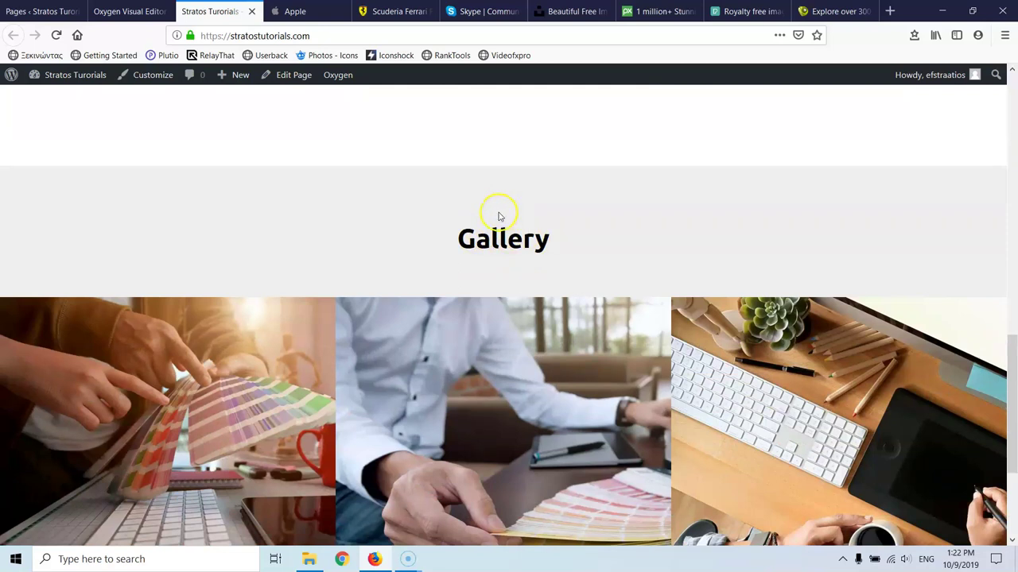
scroll(498, 216, "down", 4)
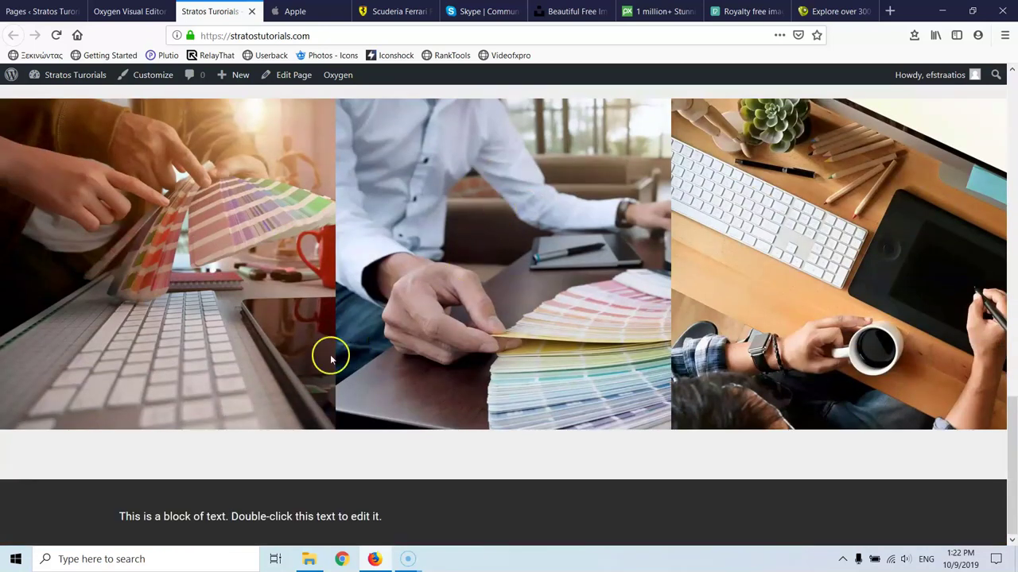
Reduce the Gallery section's top padding to about 48 px in the Oxygen editor and save the page.
left_click(127, 11)
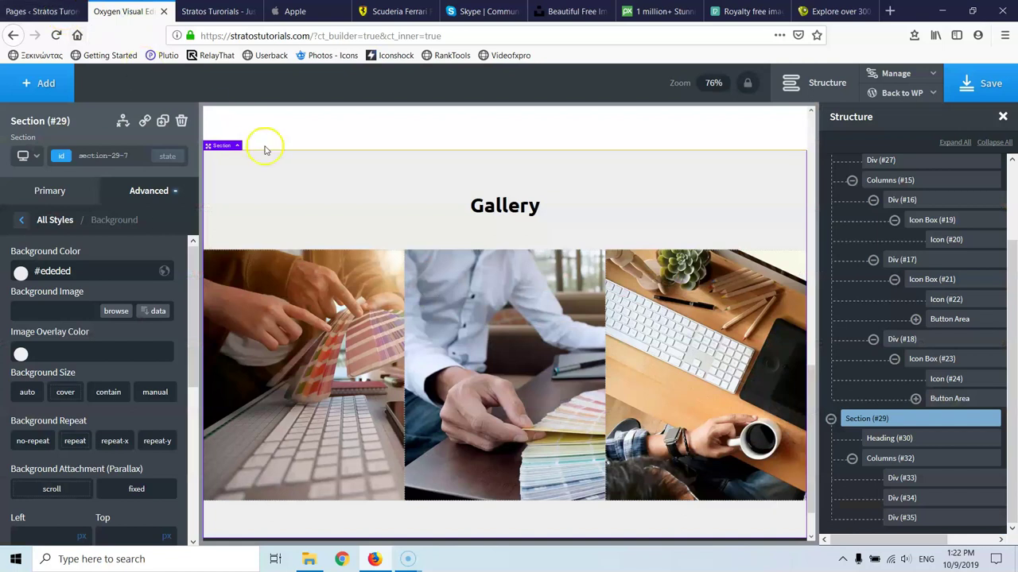
left_click_drag(460, 183, 464, 170)
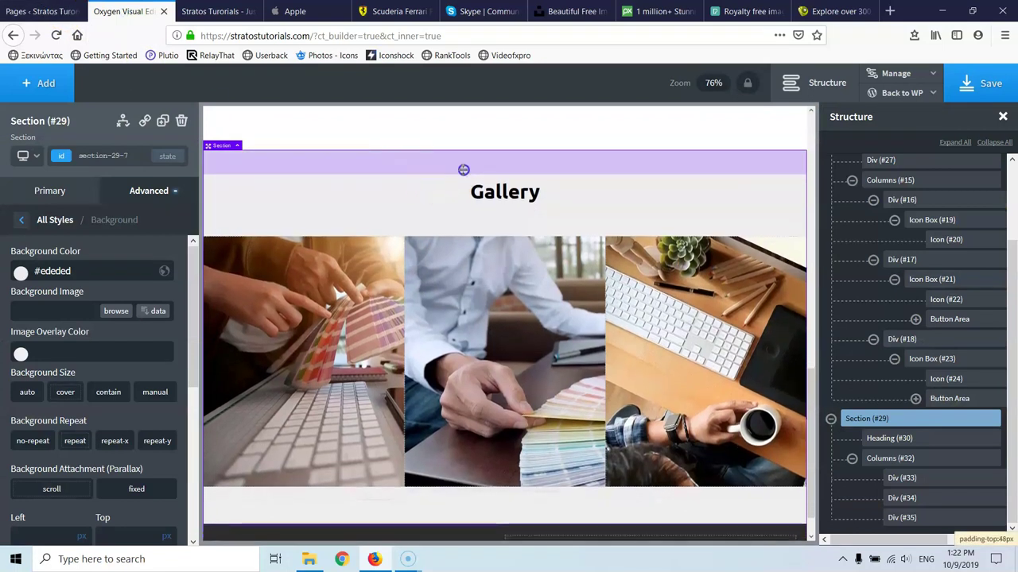
left_click(986, 85)
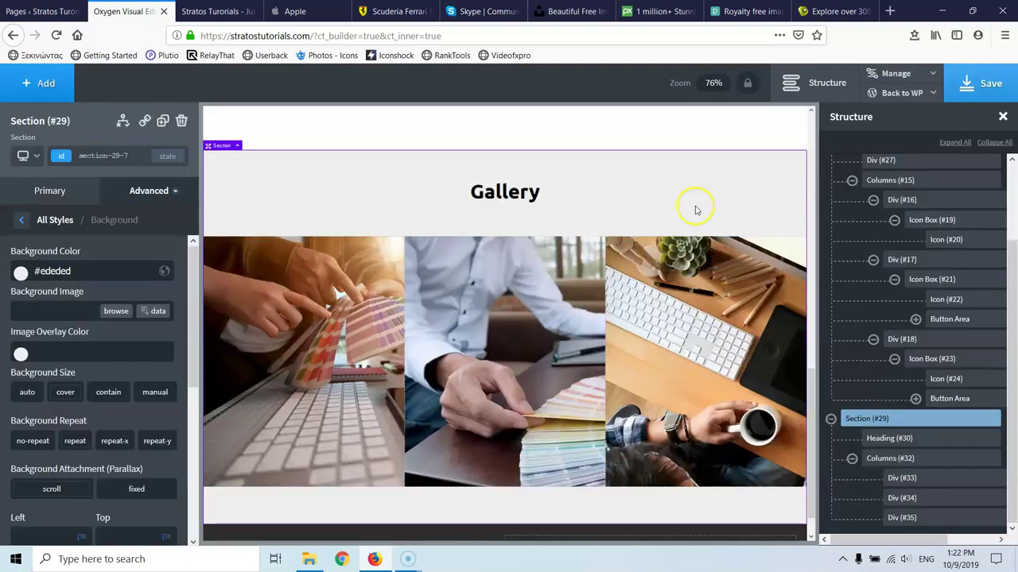
Add a new empty section below the Gallery section, save, and reload the live page to check it.
left_click(44, 89)
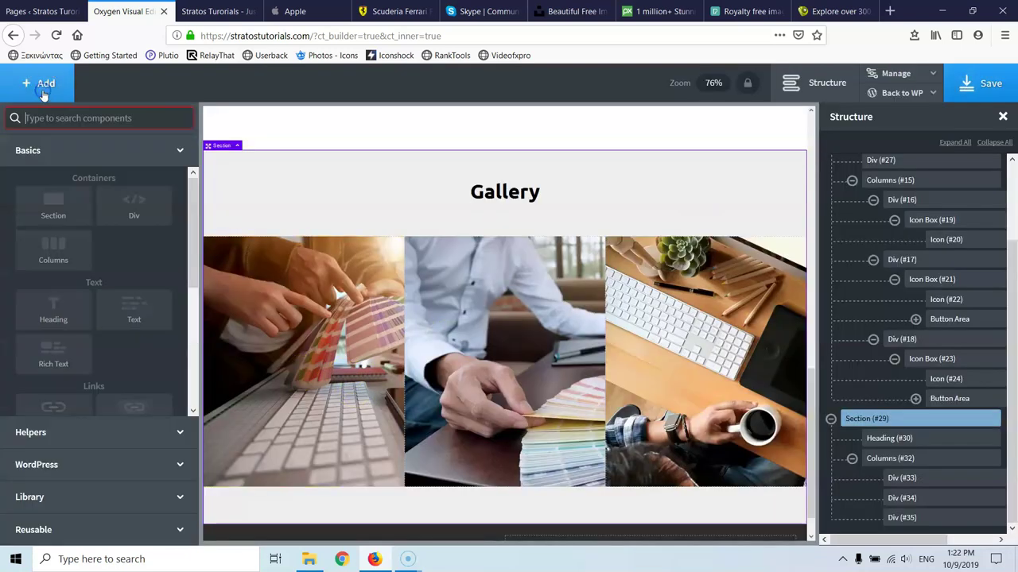
left_click(52, 202)
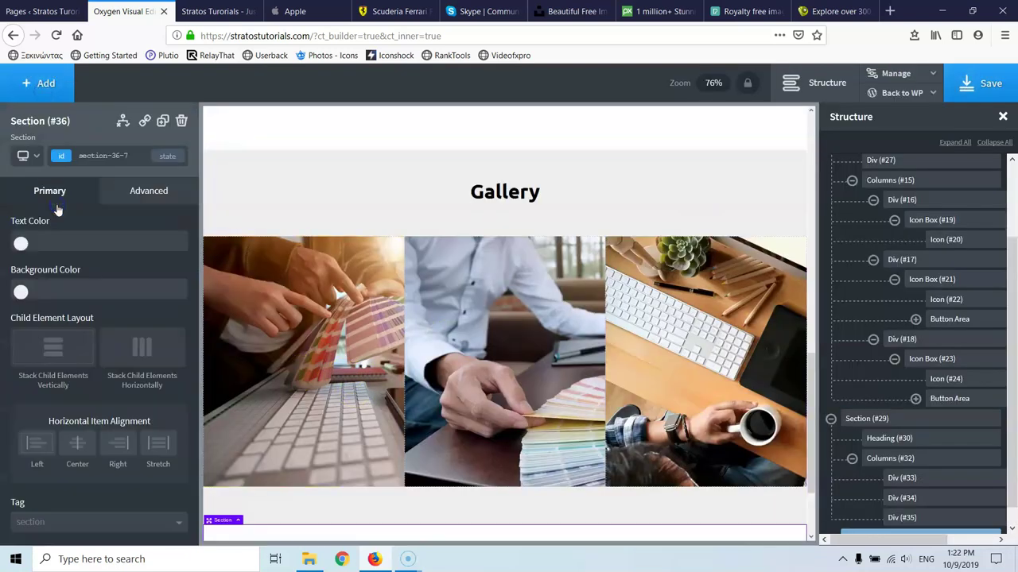
left_click(975, 86)
left_click(217, 11)
left_click(57, 35)
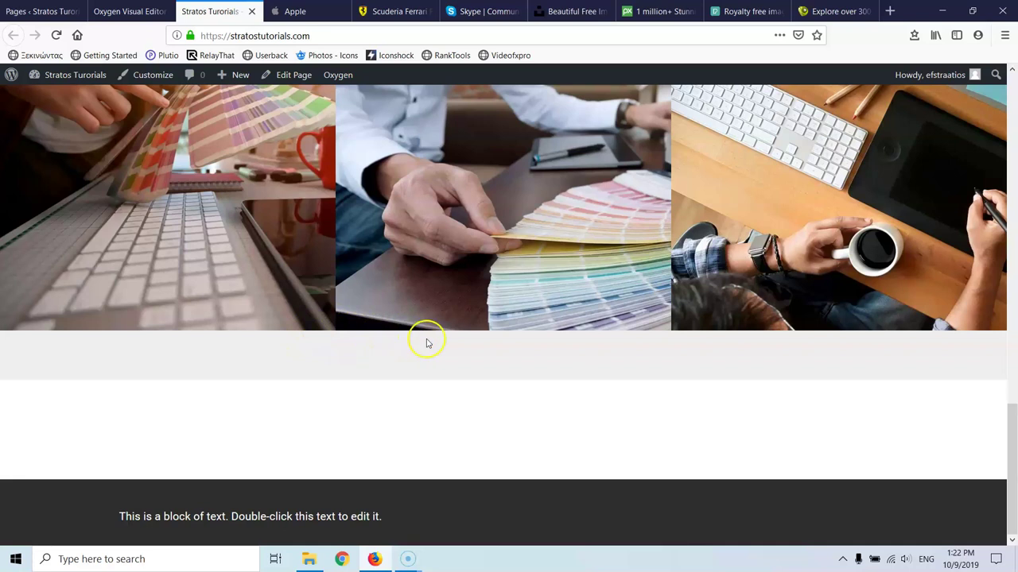
Remove the Gallery section's bottom padding in the Oxygen editor so the images reach the section's lower edge.
left_click(103, 11)
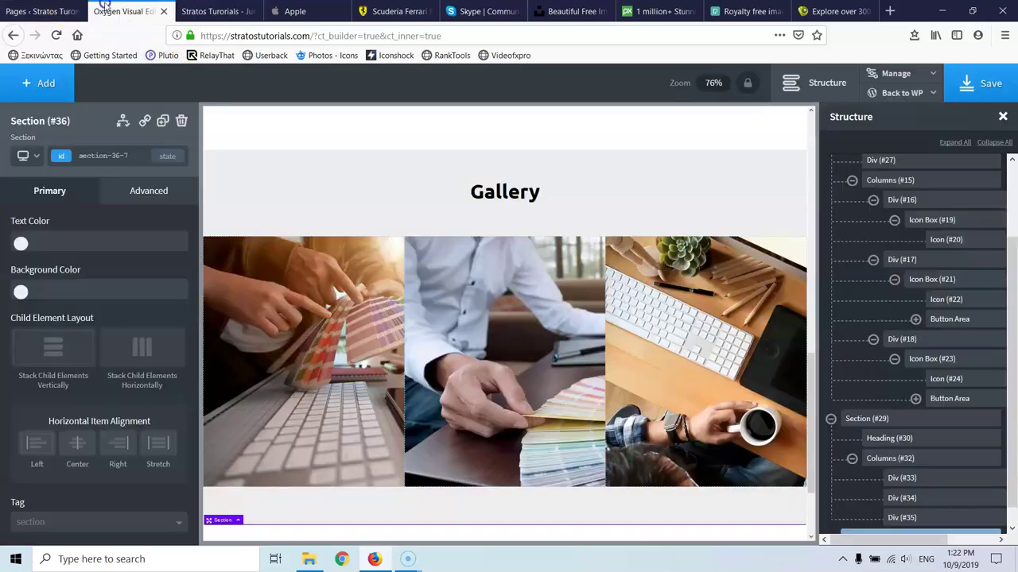
scroll(405, 352, "down", 3)
left_click(437, 391)
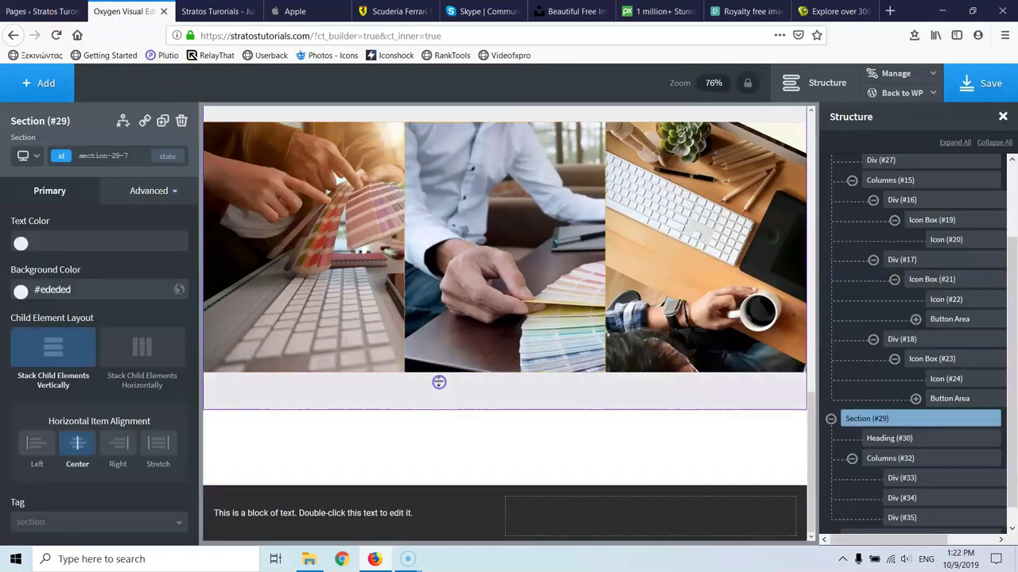
scroll(443, 368, "up", 1)
scroll(442, 369, "up", 1)
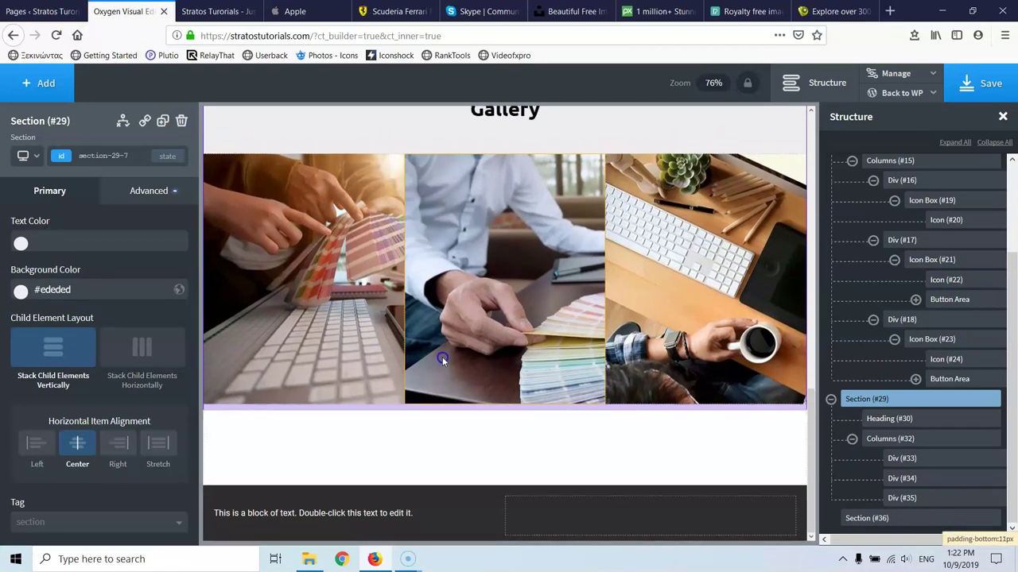
Insert a Testimonial component into the empty section below the gallery.
left_click(448, 430)
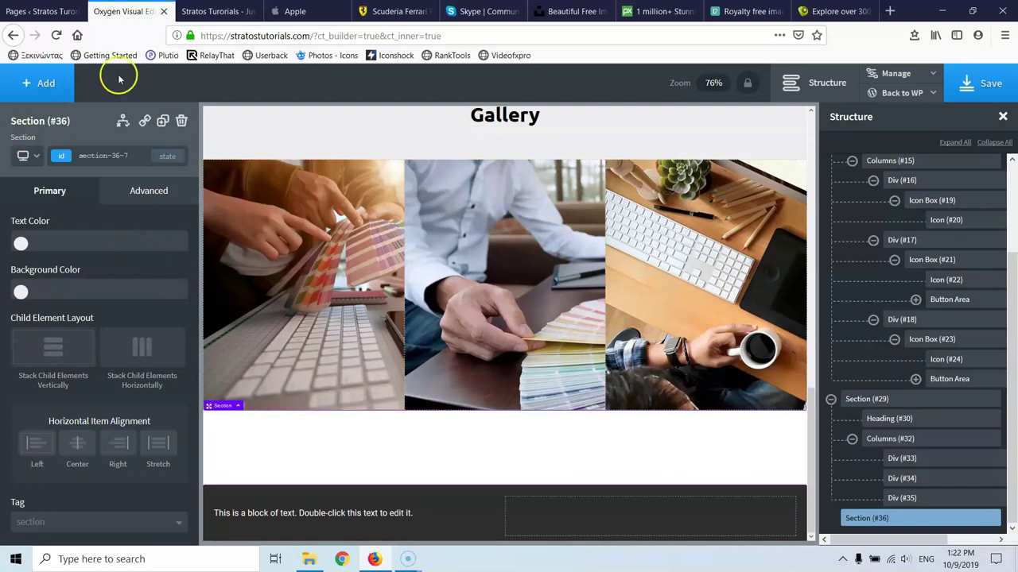
left_click(40, 88)
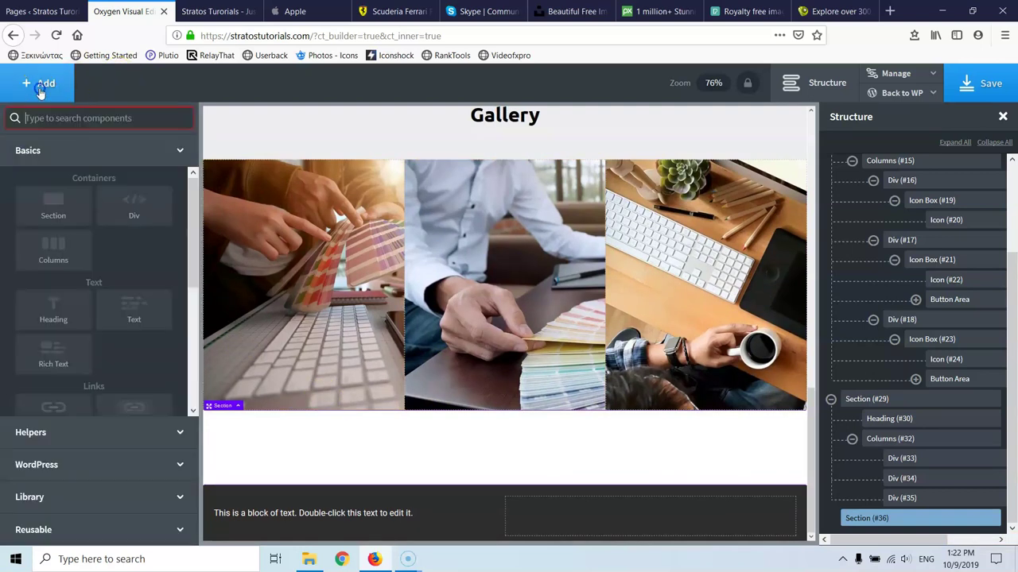
left_click(80, 431)
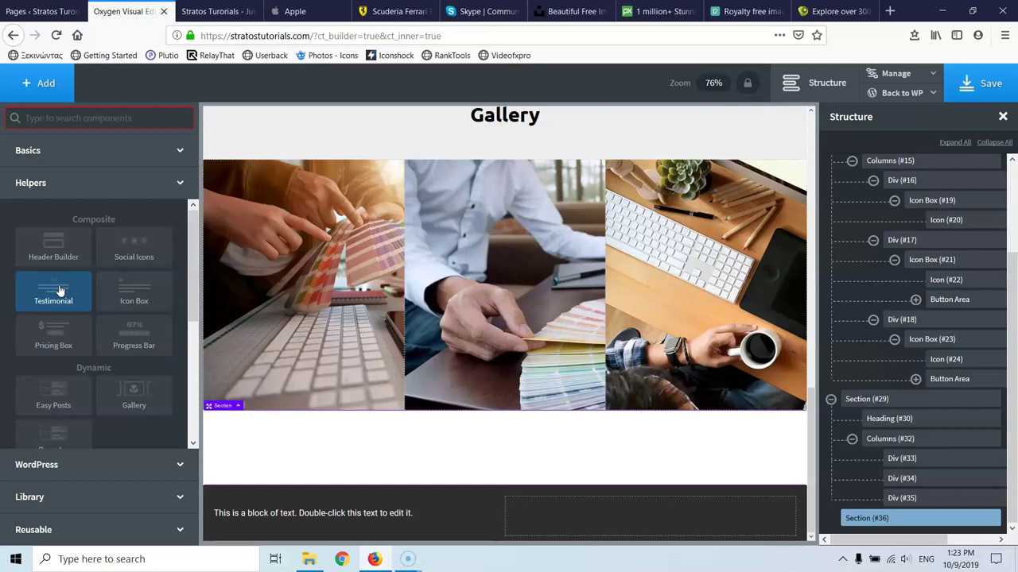
left_click(60, 291)
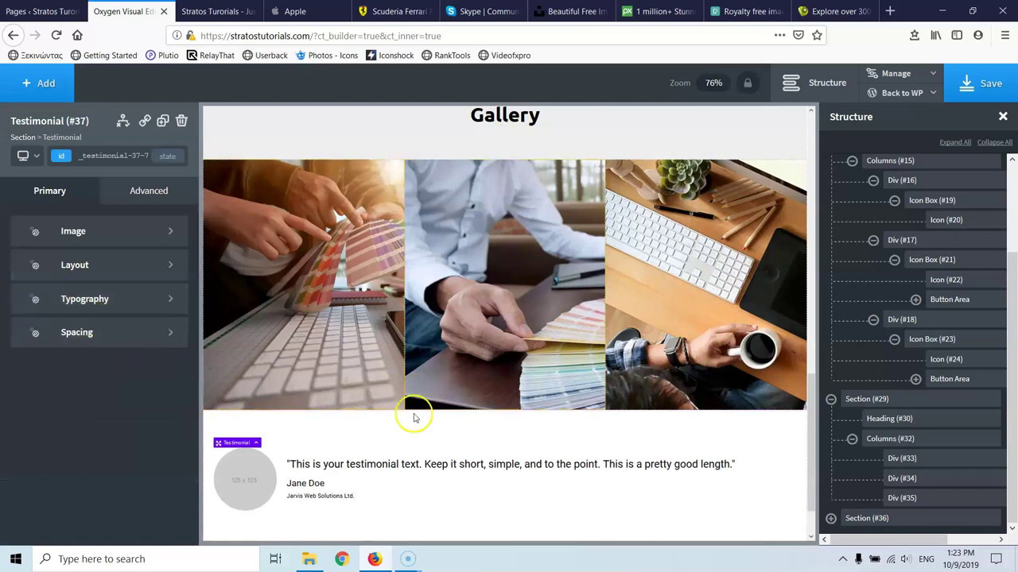
scroll(414, 442, "down", 2)
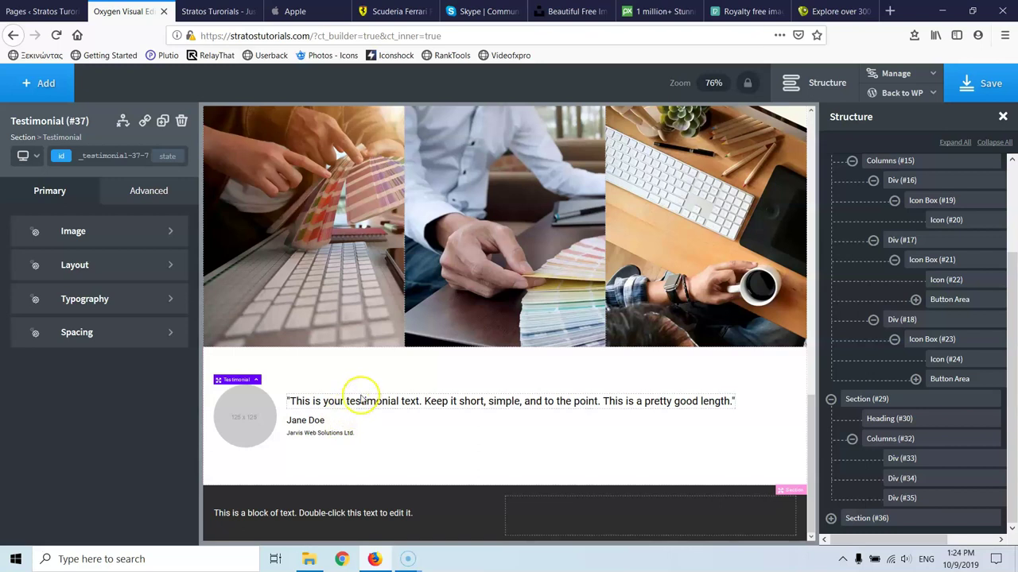
Make the testimonial's quote text italic.
double_click(359, 402)
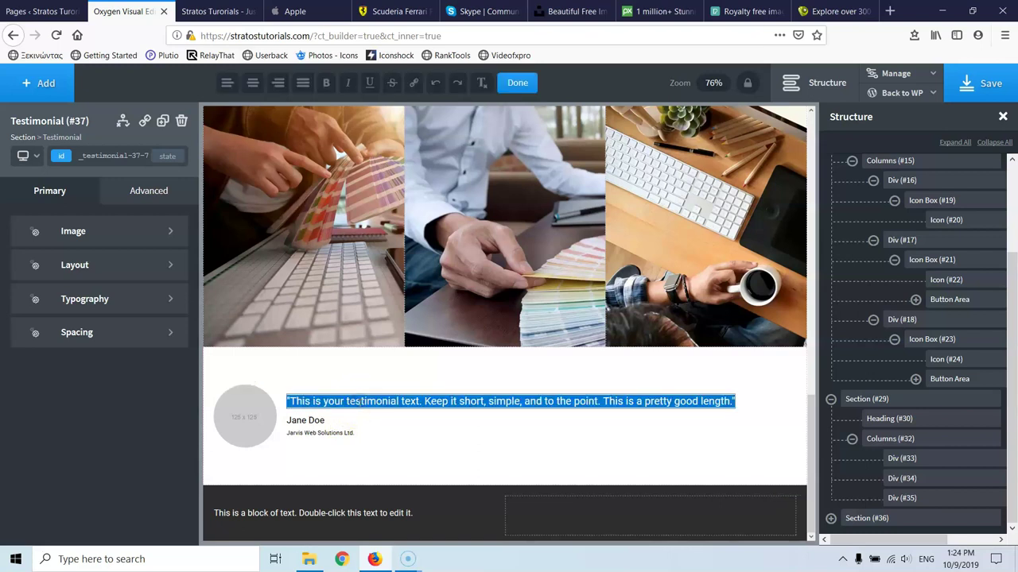
left_click(348, 83)
left_click(459, 439)
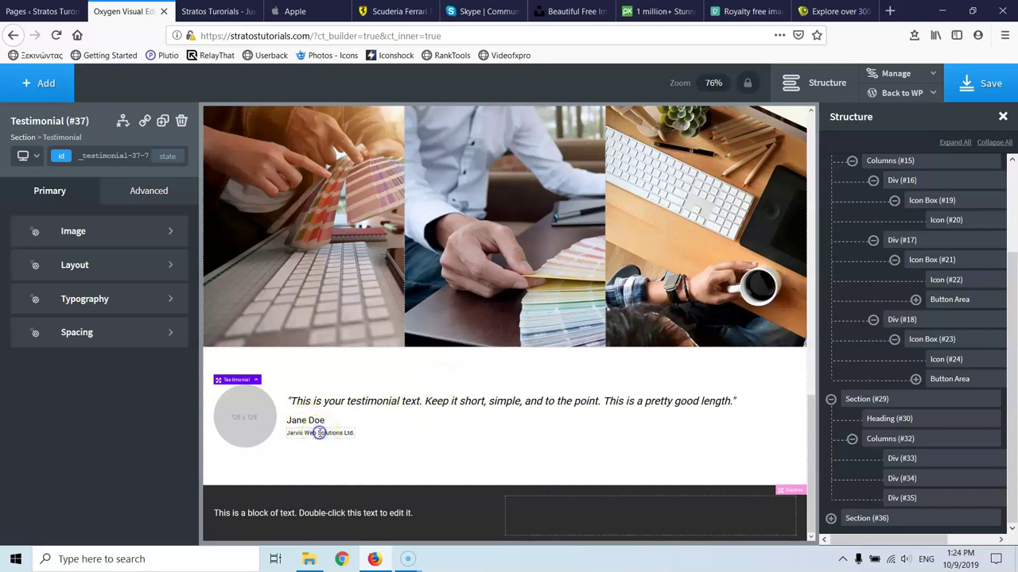
Set the font size of the testimonial's author info to 16 px.
double_click(319, 433)
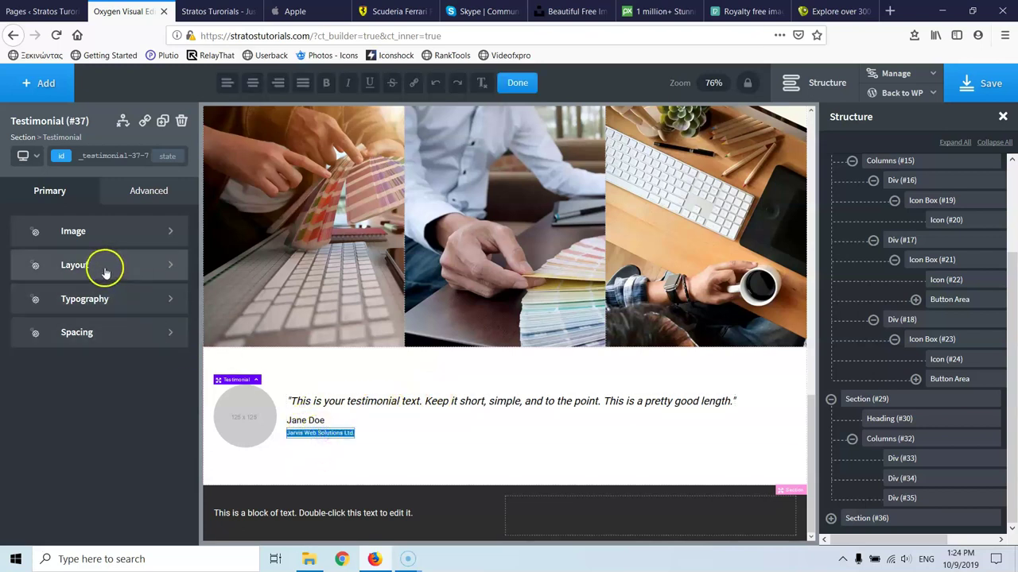
left_click(114, 301)
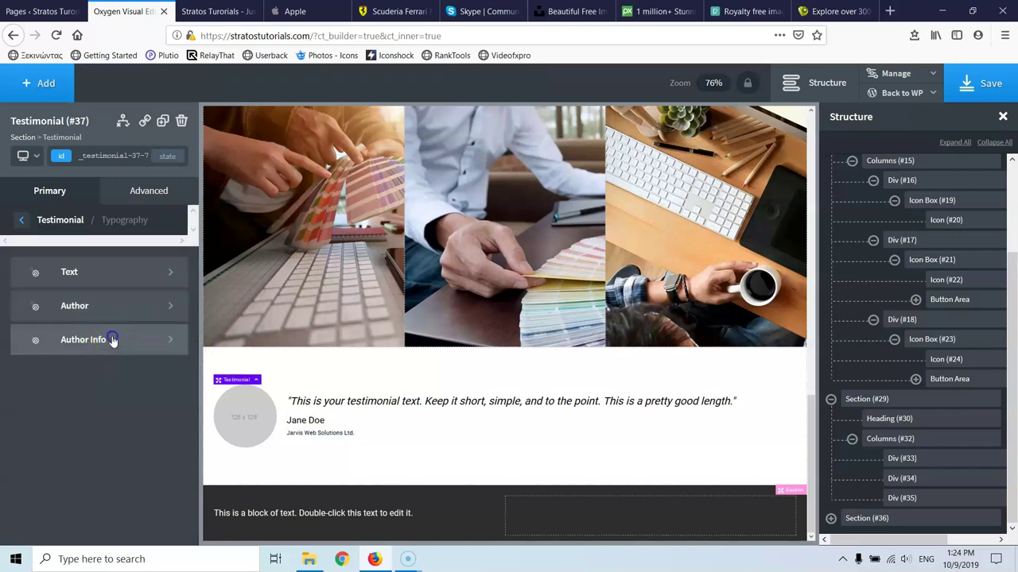
left_click(114, 340)
left_click(24, 328)
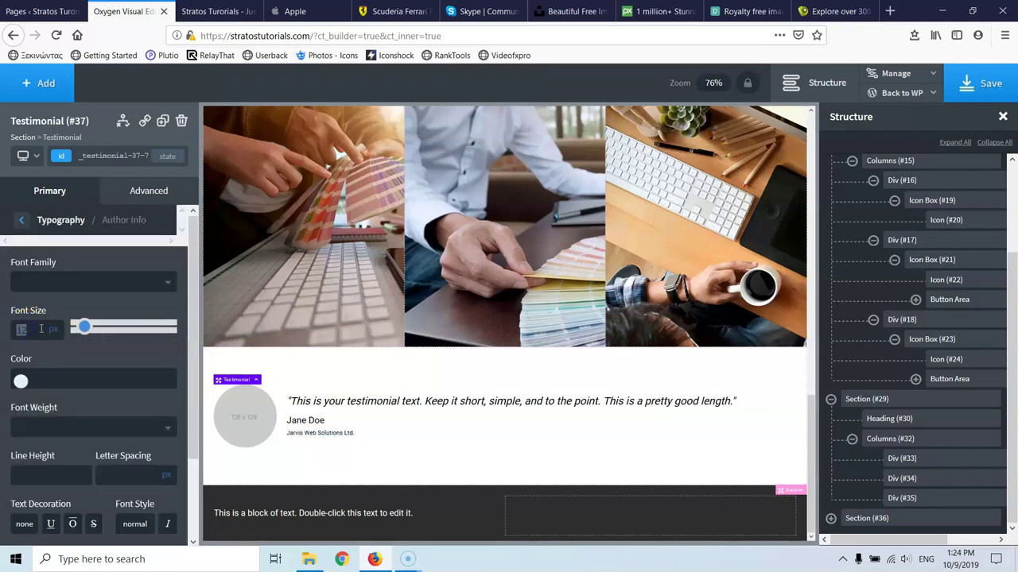
type("1516")
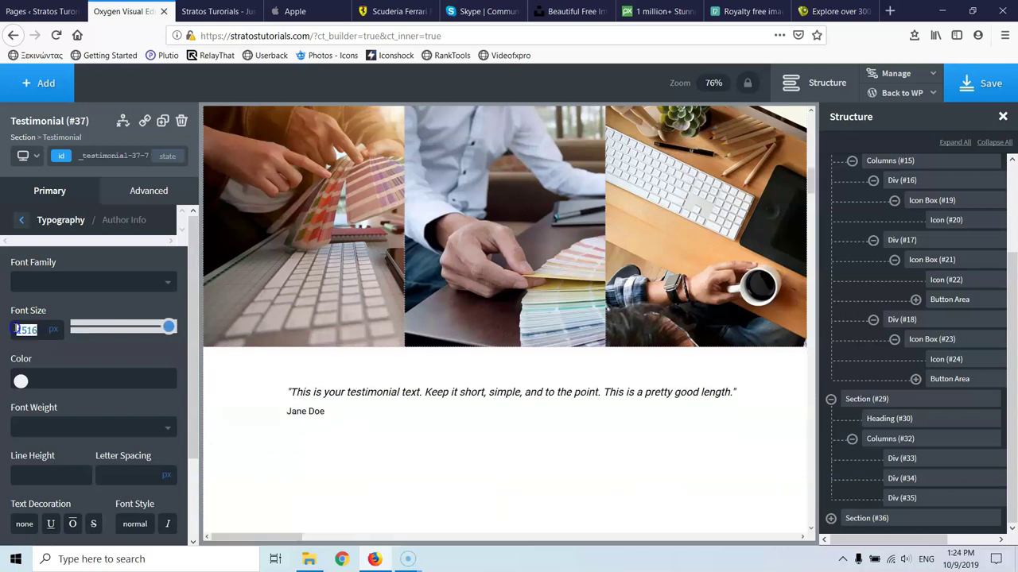
type("6")
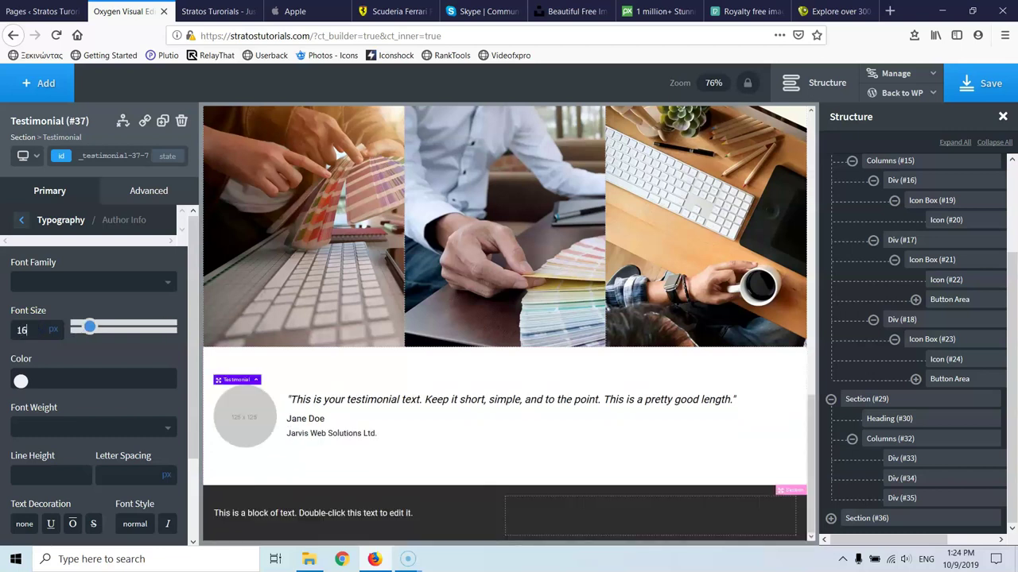
Color the testimonial's author info with the global Dark Blue and set its font weight to 600.
left_click(20, 379)
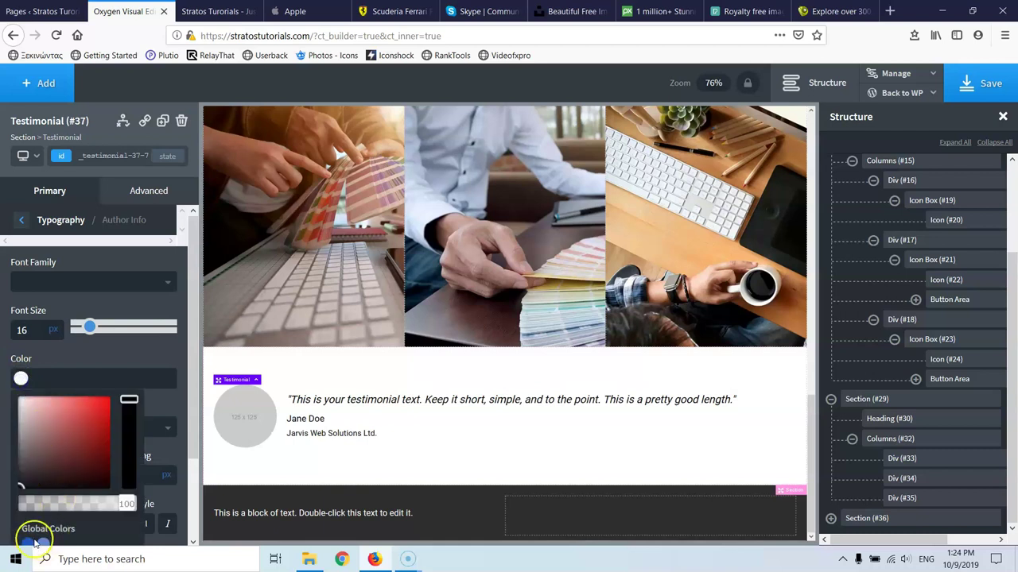
left_click(28, 544)
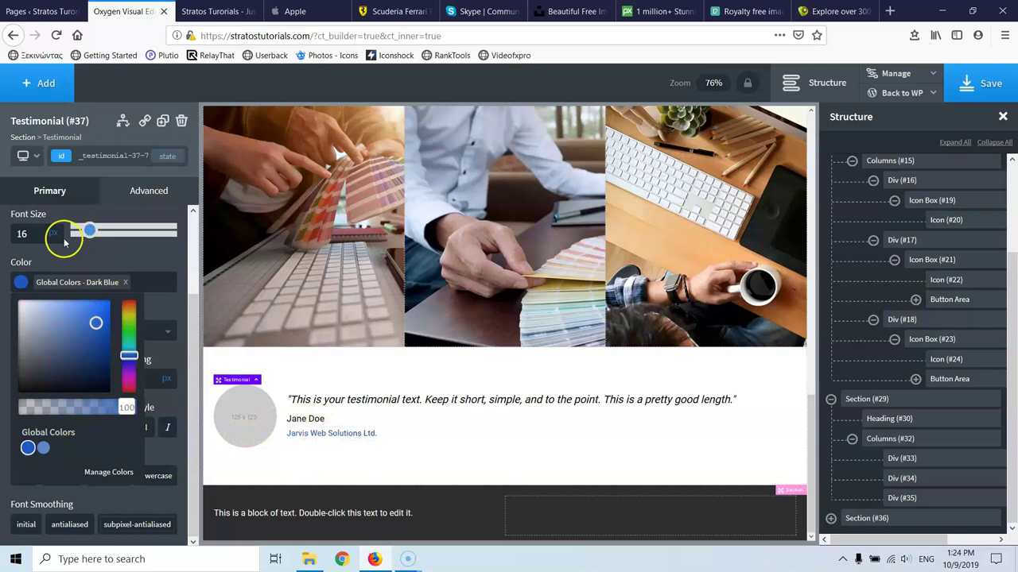
left_click(20, 284)
left_click(68, 331)
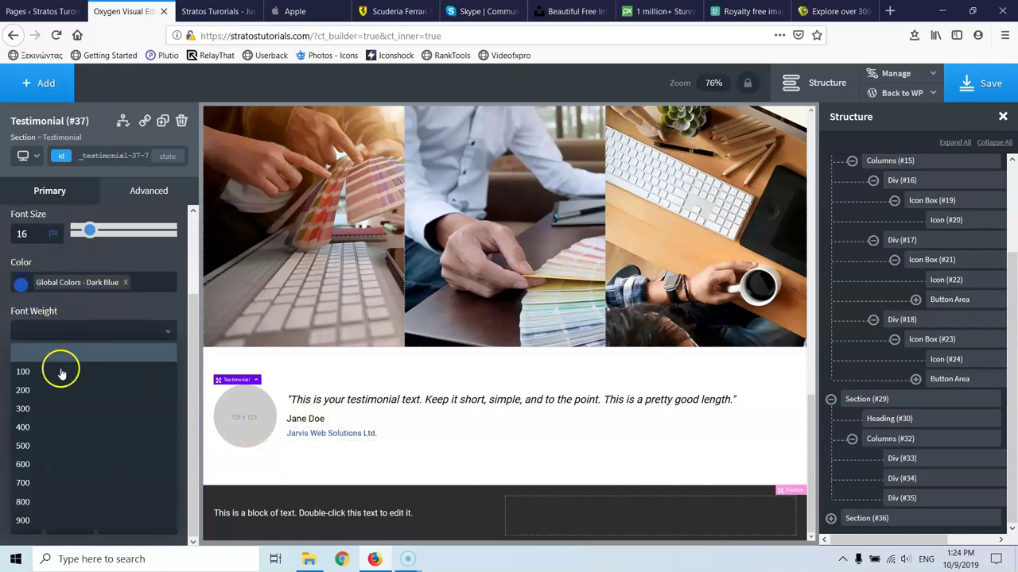
left_click(28, 466)
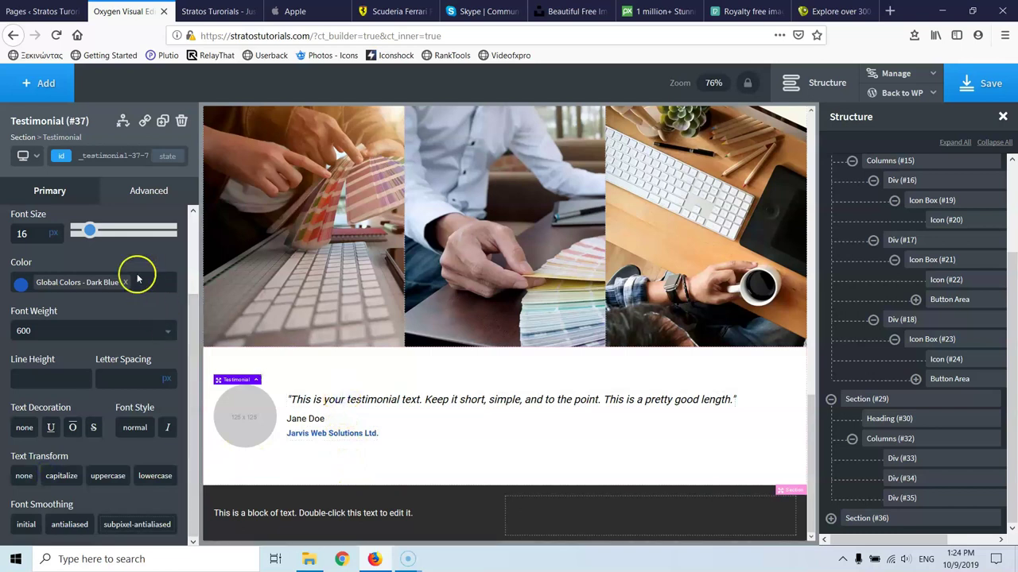
Set the font size of the testimonial's quote text to 23 px.
left_click(54, 193)
left_click(113, 301)
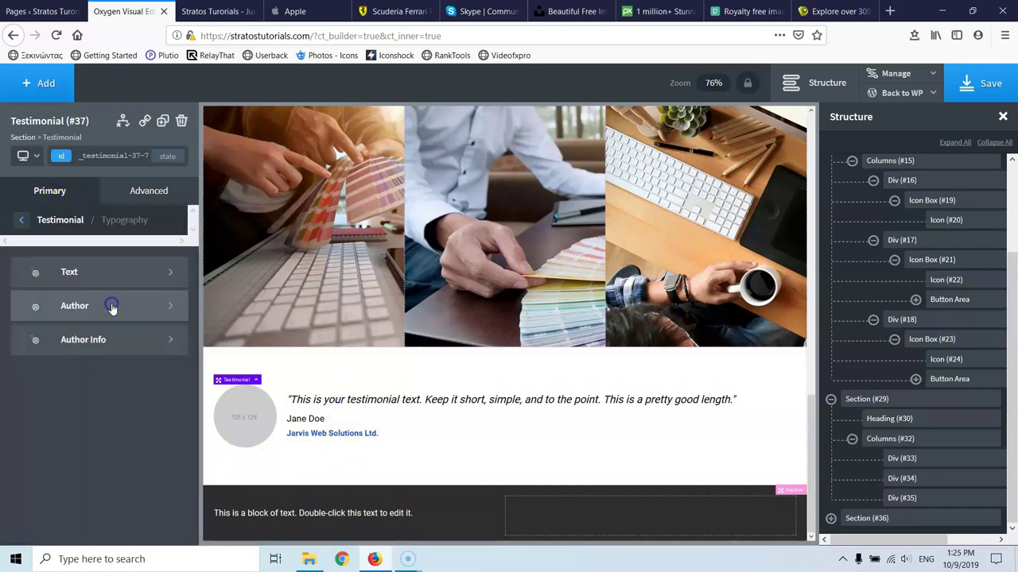
left_click(80, 274)
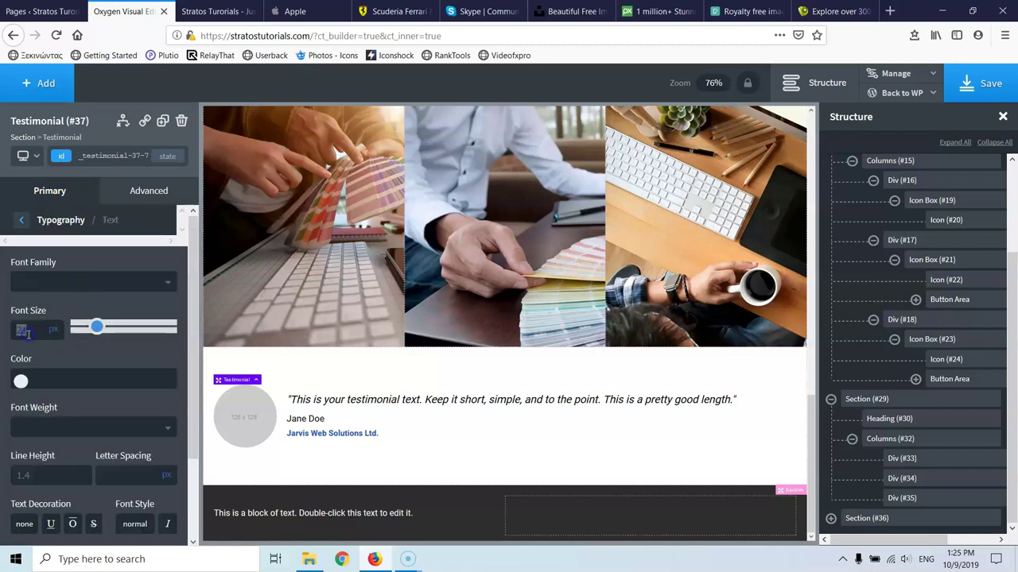
type("23")
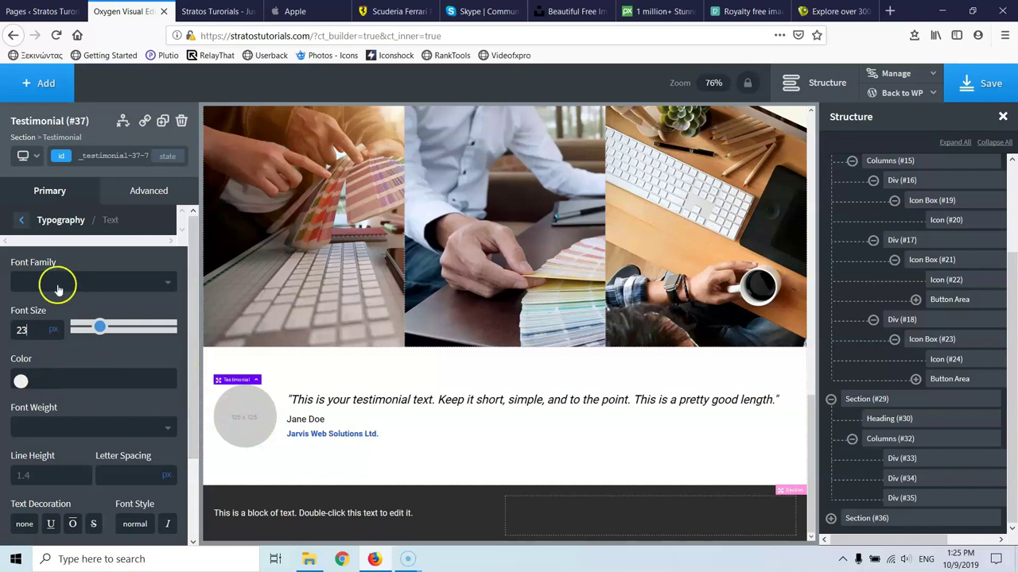
Set the font size of the testimonial's author name to 16 px.
left_click(23, 221)
left_click(79, 295)
left_click(20, 333)
type("16")
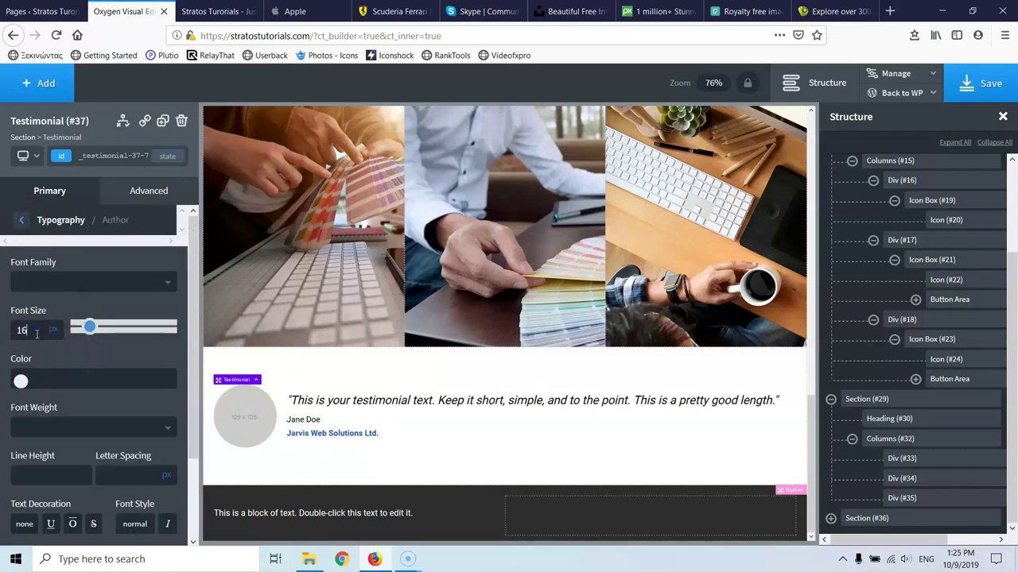
Use wordpress-tutorials.jpg from the media library as the testimonial's image, copying its title "wordpress tutorials" into the alt text.
left_click(23, 220)
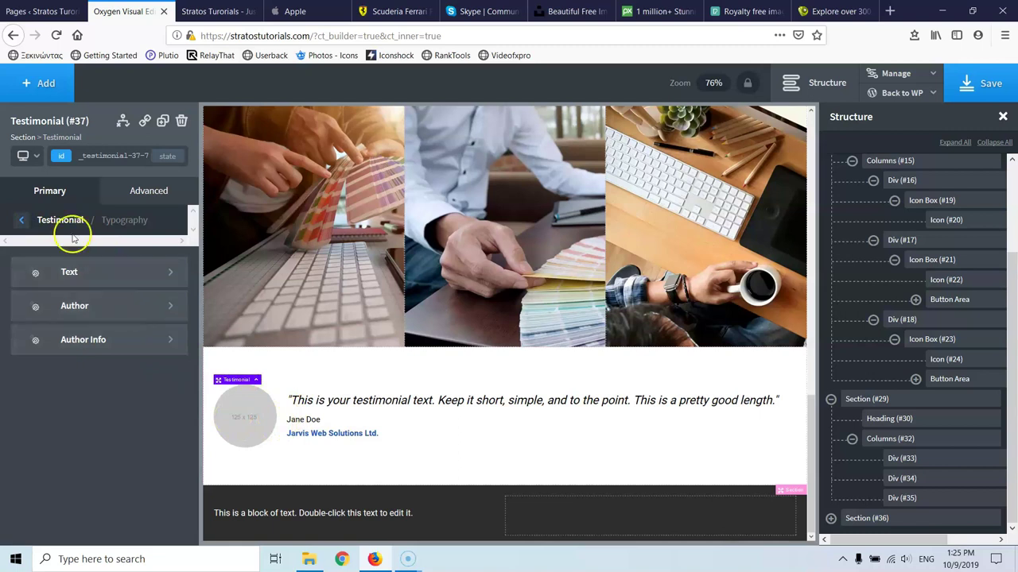
left_click(23, 220)
left_click(86, 230)
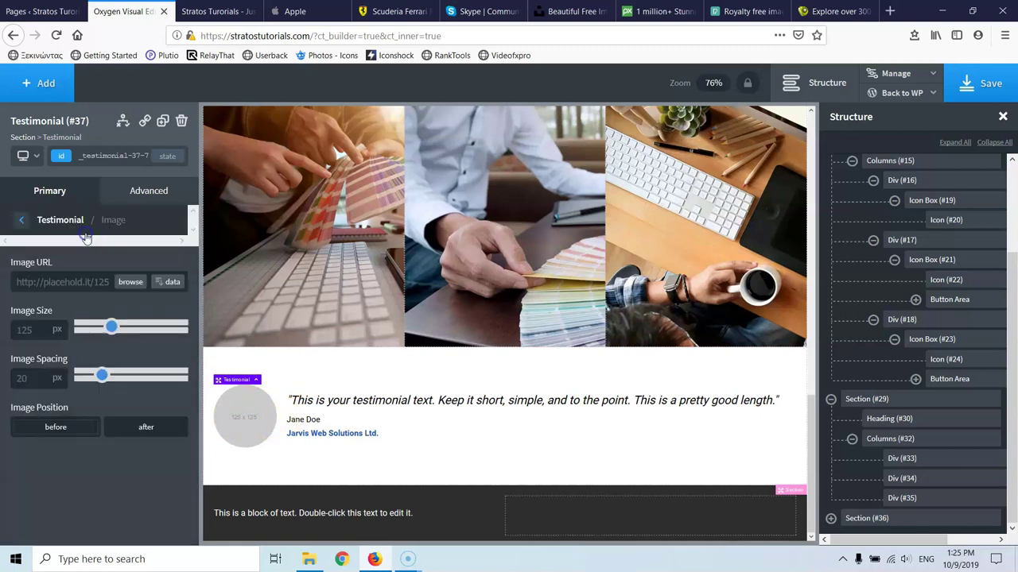
left_click(130, 282)
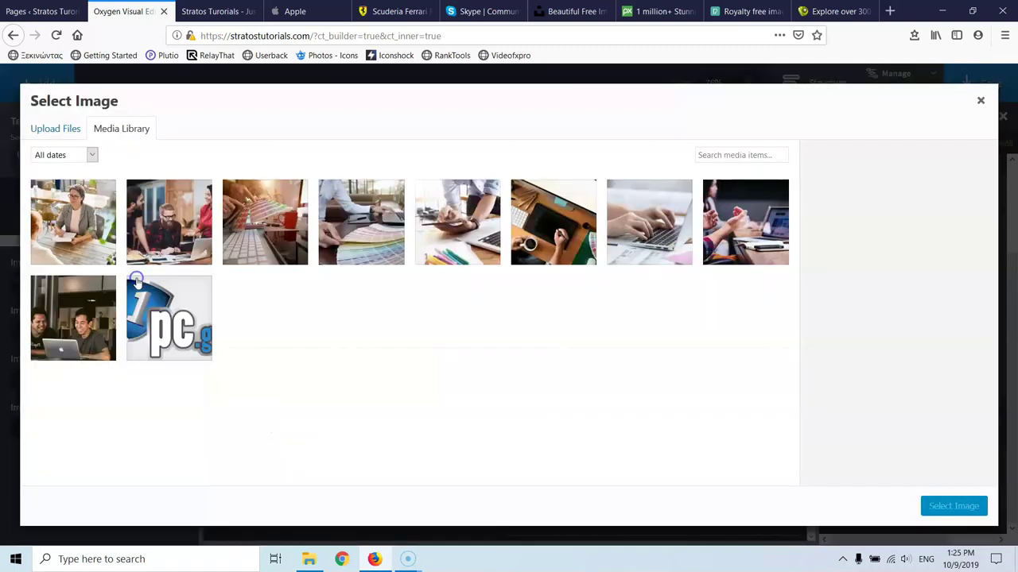
left_click(162, 229)
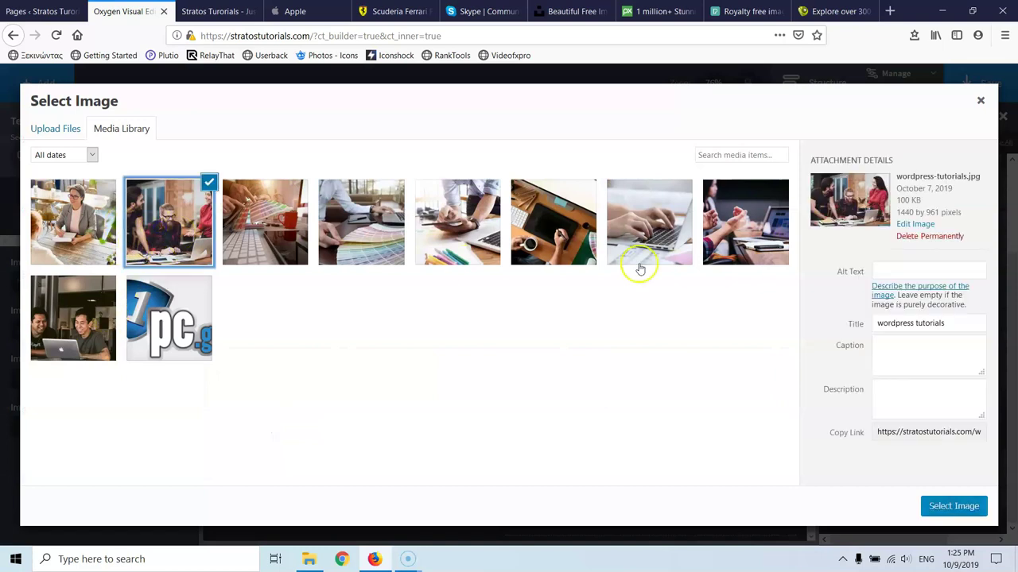
left_click_drag(954, 324, 851, 325)
key("ctrl+c")
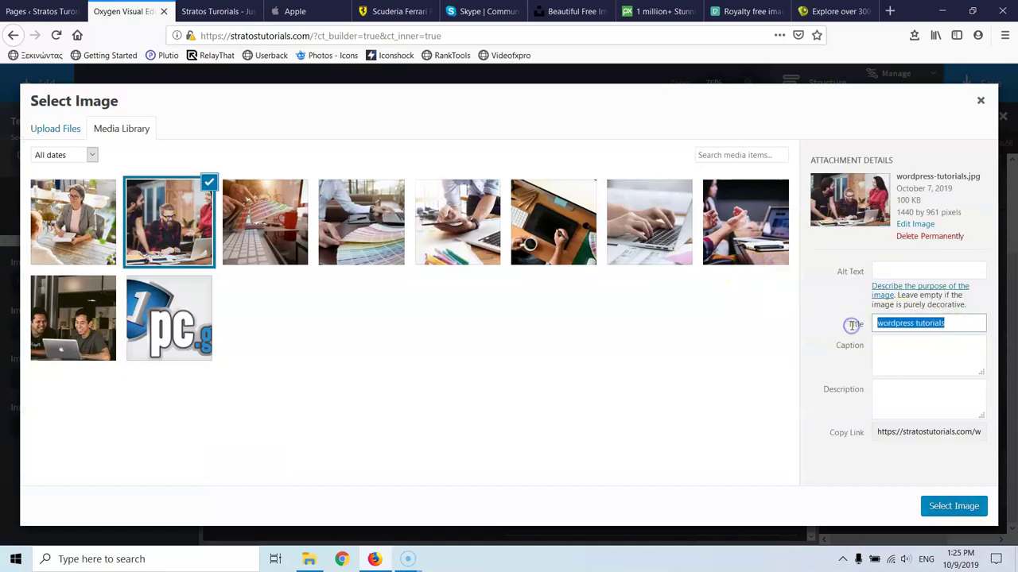
left_click(902, 271)
key("ctrl+v")
left_click(954, 506)
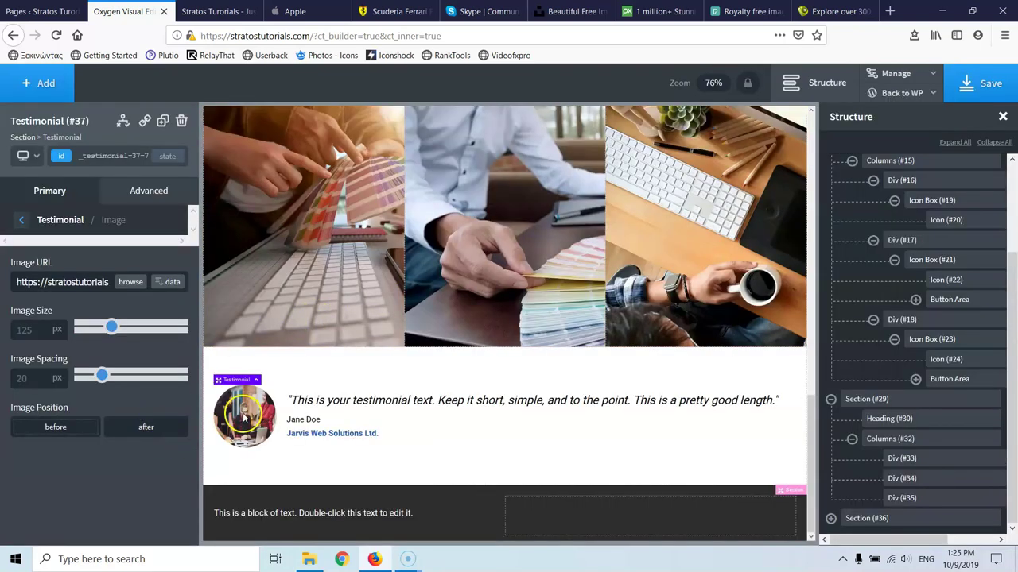
Position the testimonial's image before the text and set its image spacing to 25 px.
left_click(57, 427)
left_click(148, 428)
left_click(72, 426)
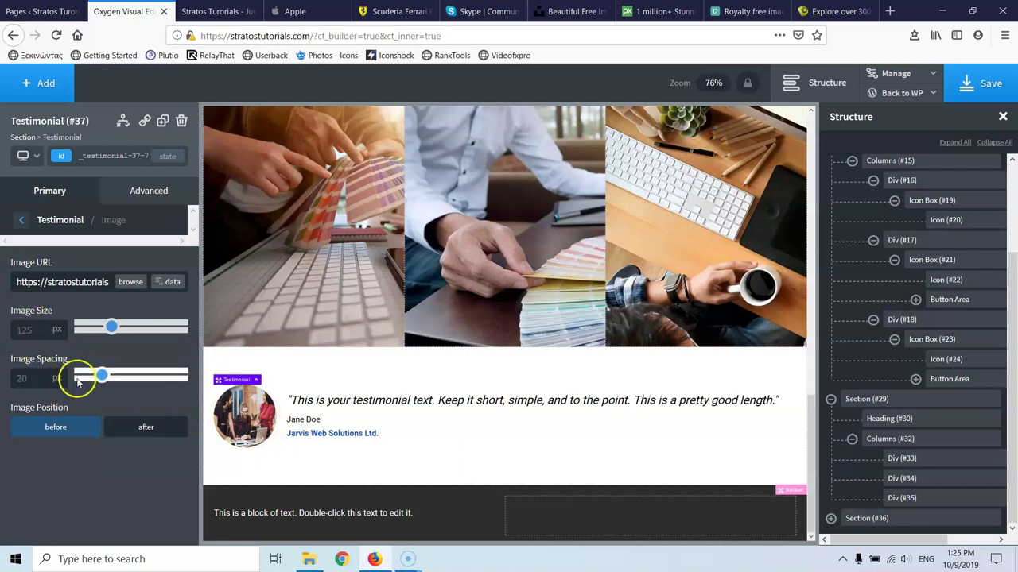
double_click(35, 380)
type("25")
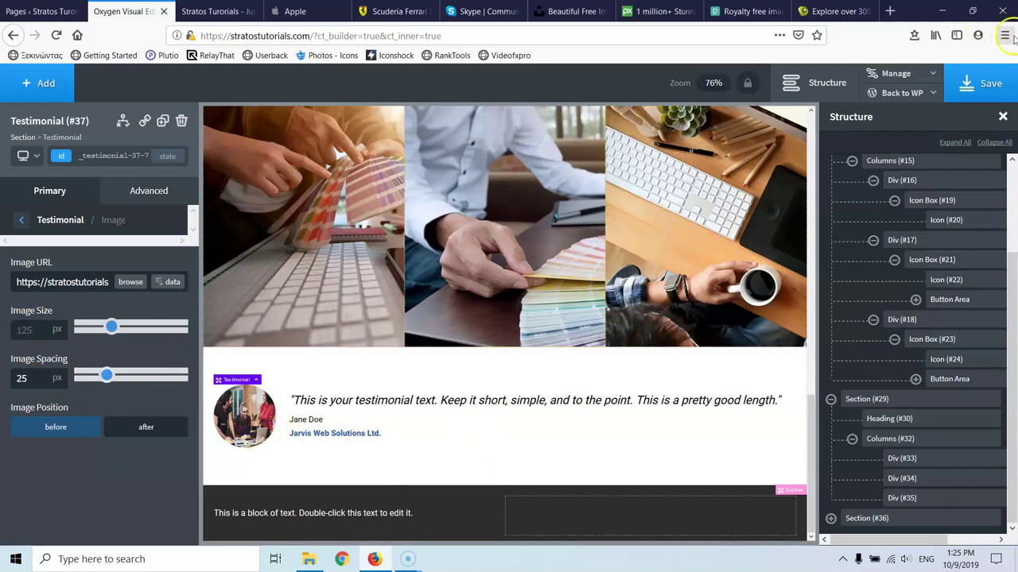
Save the page and reload the live site to check the testimonial's new image, returning to the editor.
left_click(986, 84)
left_click(216, 11)
left_click(56, 35)
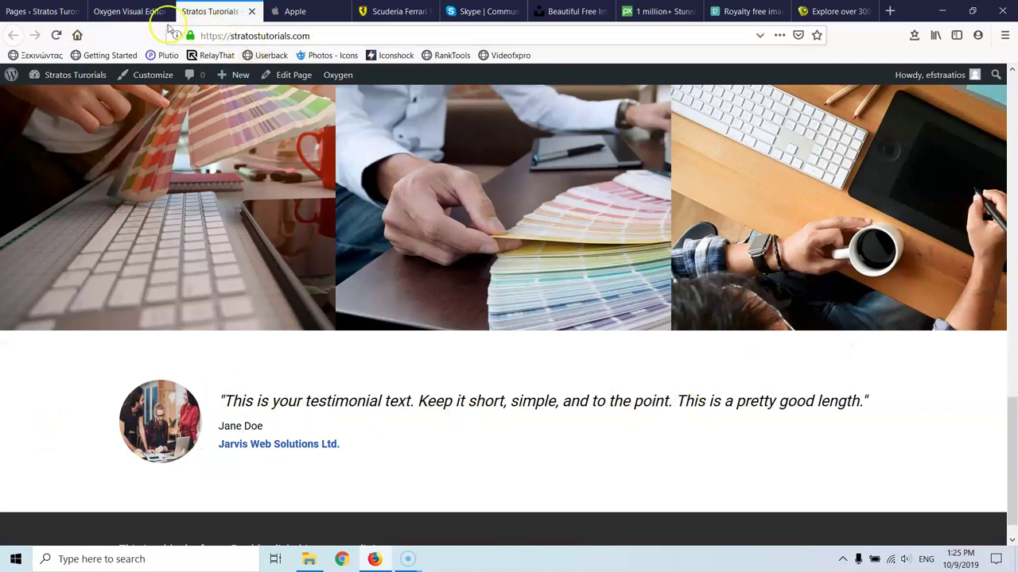
left_click(125, 12)
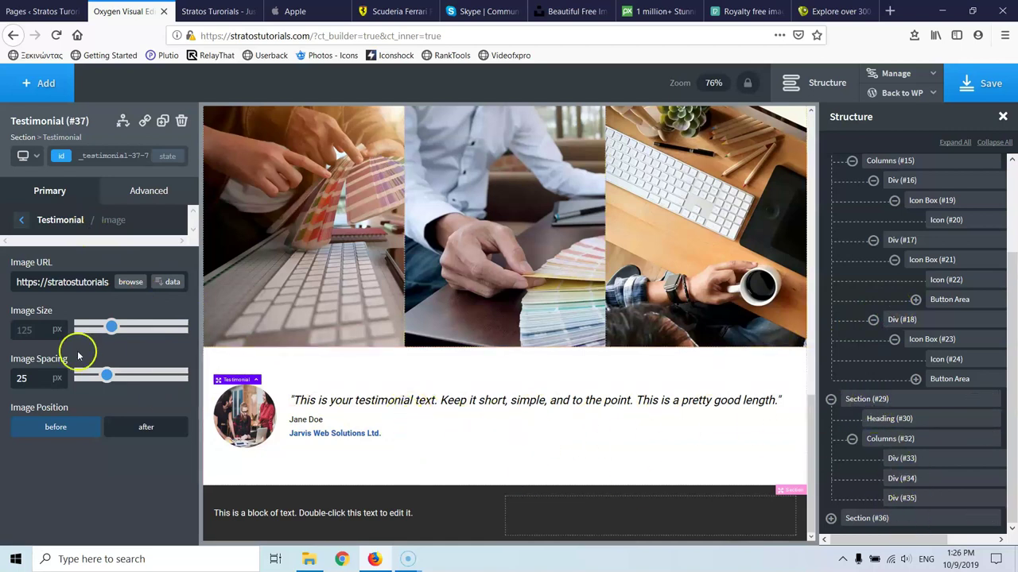
Set the testimonial's width to 800 px in its size and spacing styles.
left_click(131, 198)
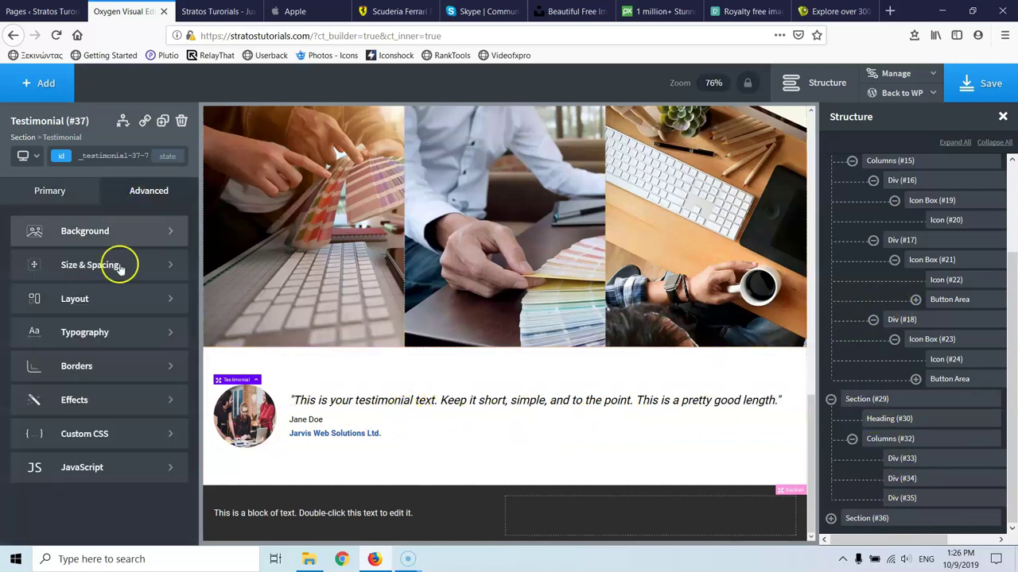
left_click(96, 300)
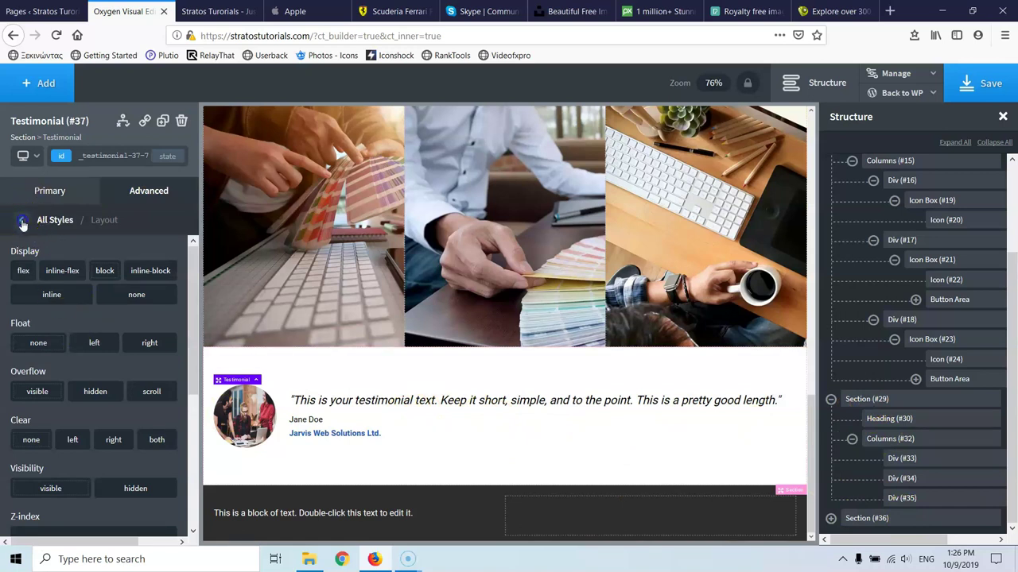
left_click(26, 219)
left_click(82, 270)
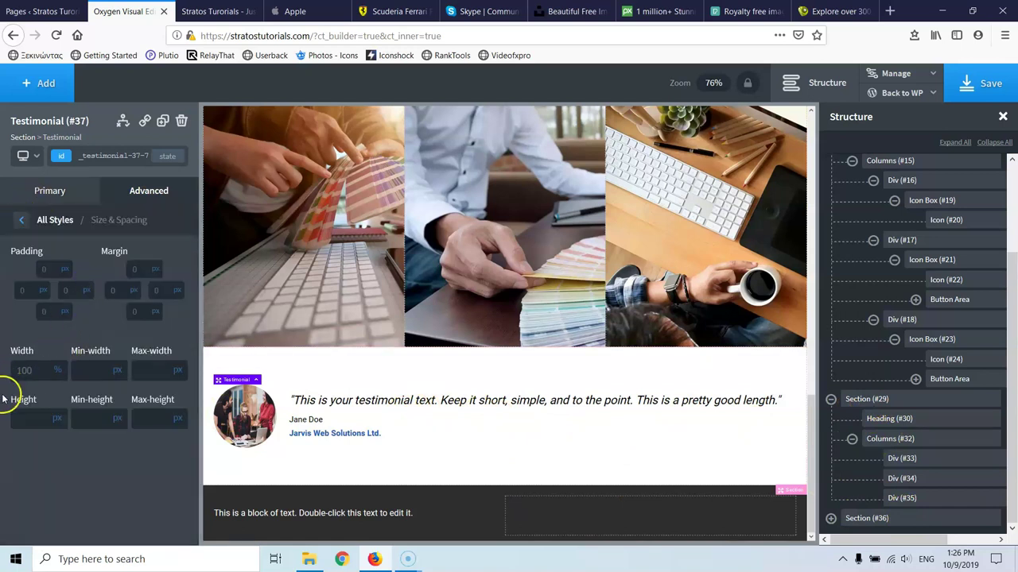
left_click(64, 372)
left_click(61, 363)
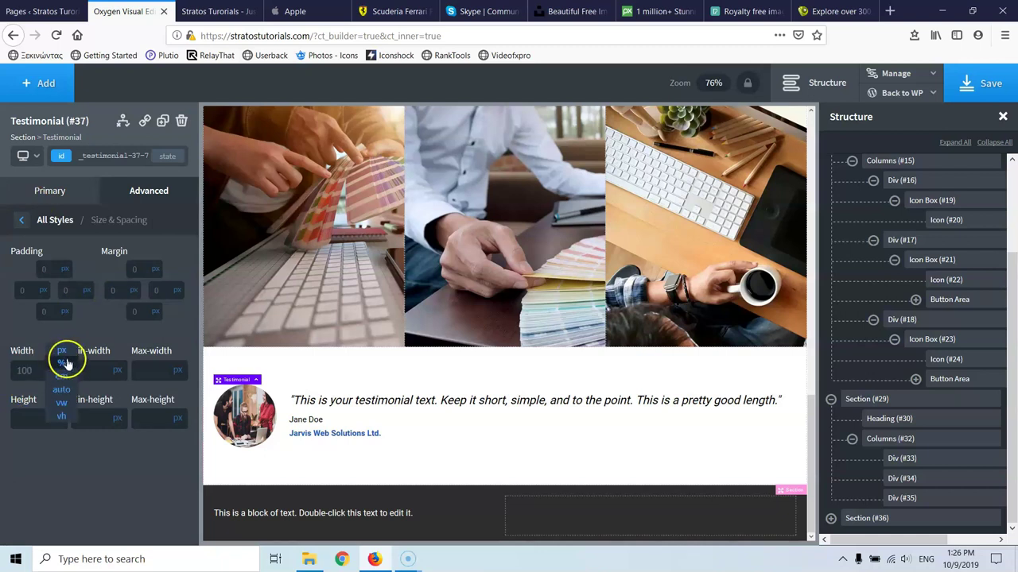
type("800")
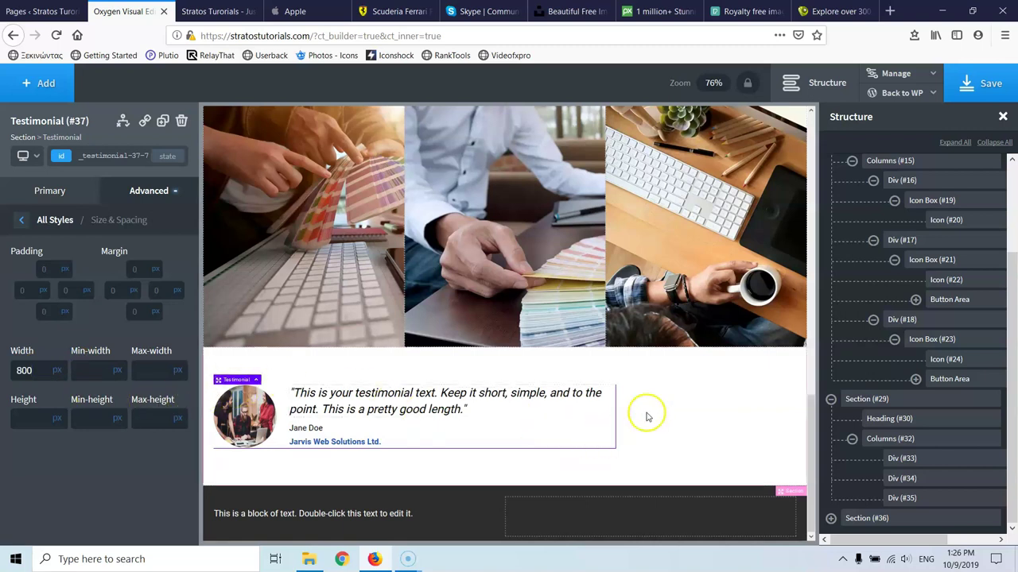
Center the testimonial section's child elements horizontally and stack them vertically.
left_click(666, 386)
left_click(75, 448)
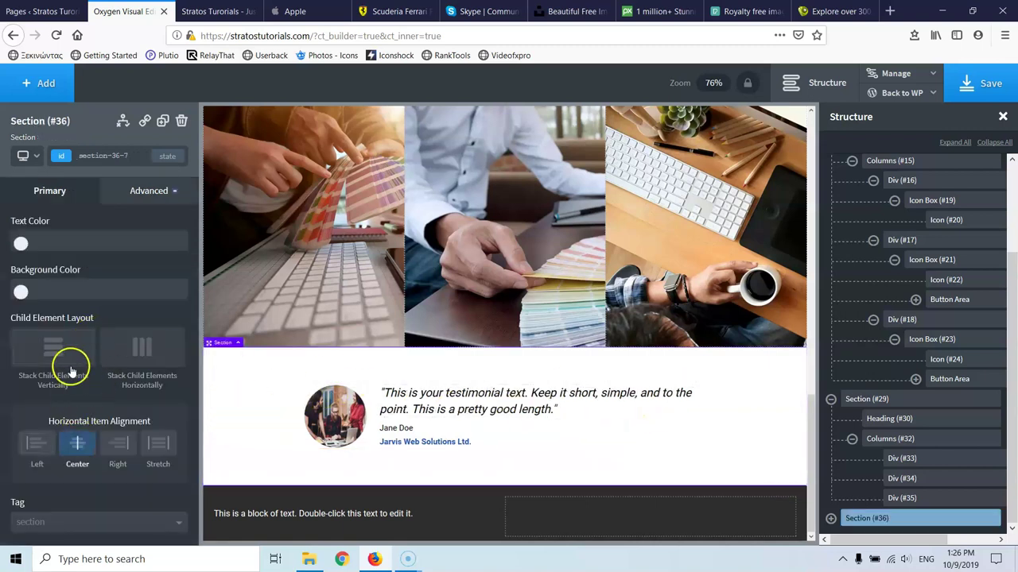
left_click(68, 358)
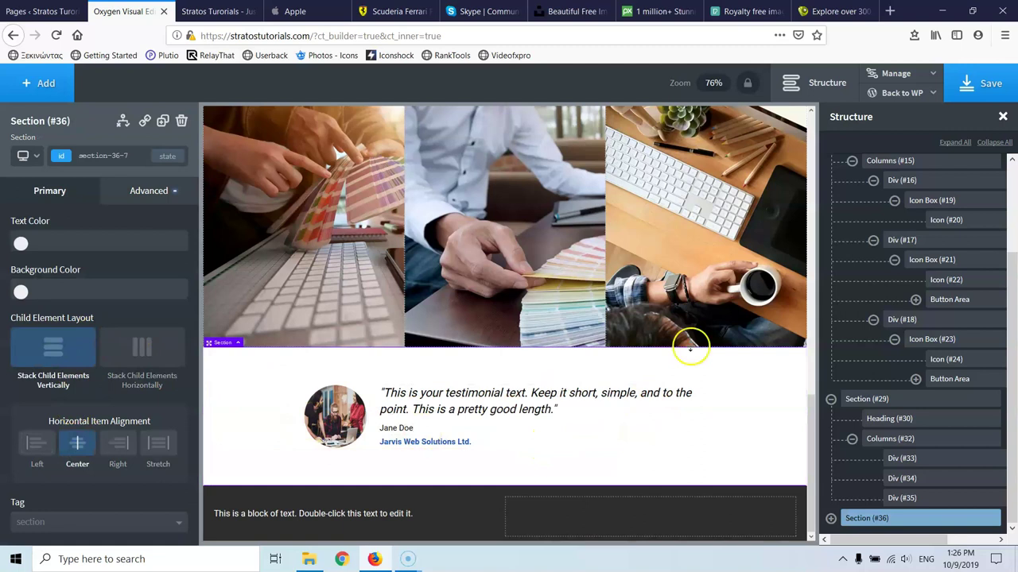
Save the page and reload the live site to check the testimonial's centering and width, returning to the editor.
left_click(979, 83)
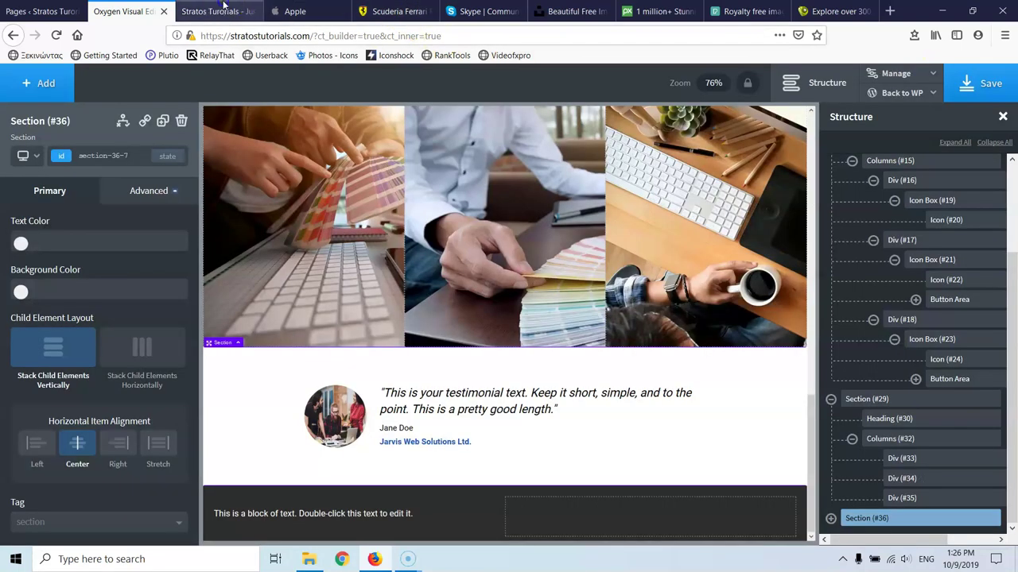
left_click(215, 12)
left_click(56, 35)
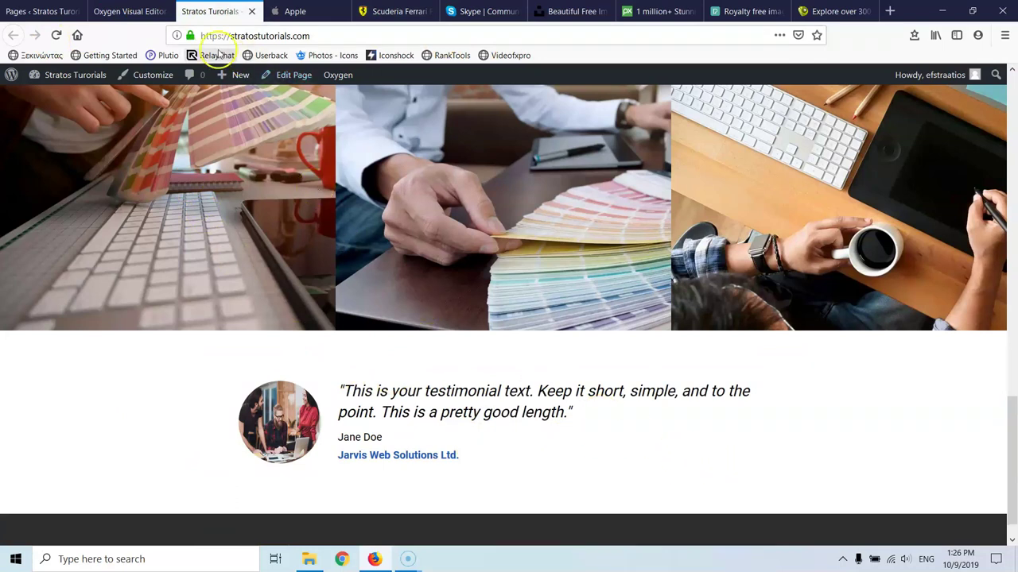
left_click(135, 12)
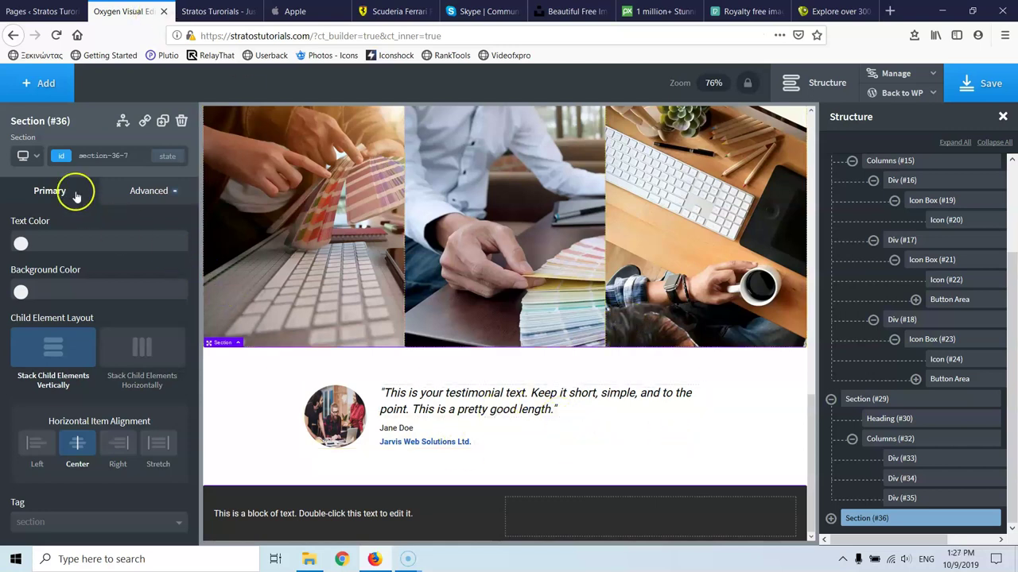
Add the class home-testimonial to the testimonial section and set the class's text color to #000000.
left_click(110, 153)
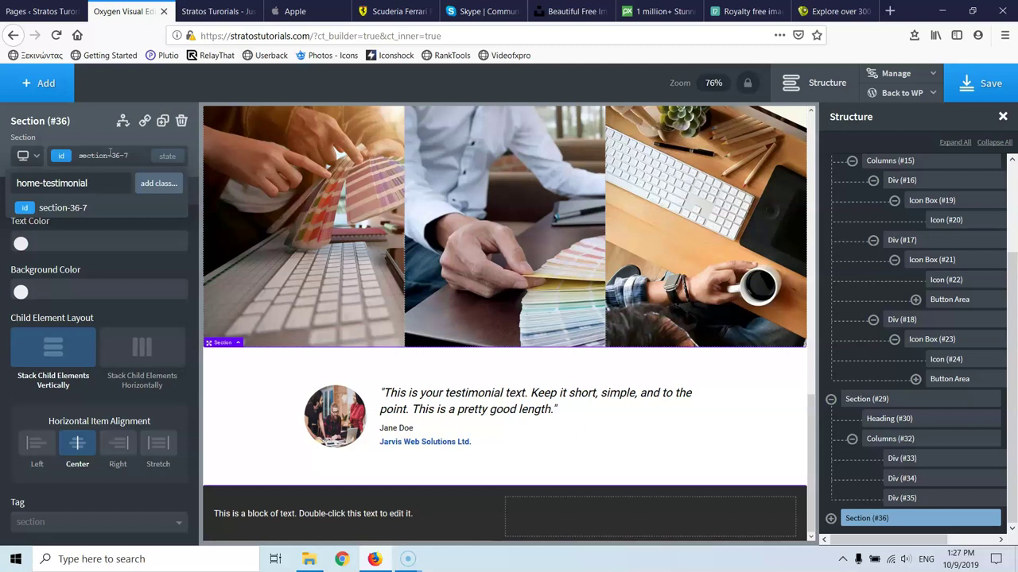
key("Return")
left_click(110, 155)
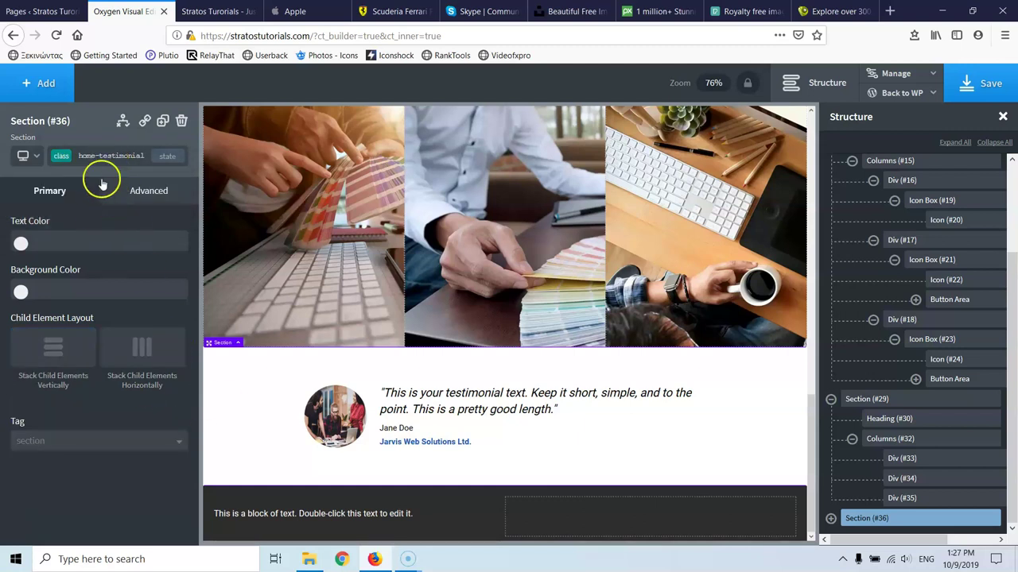
left_click(21, 243)
left_click_drag(42, 290, 13, 367)
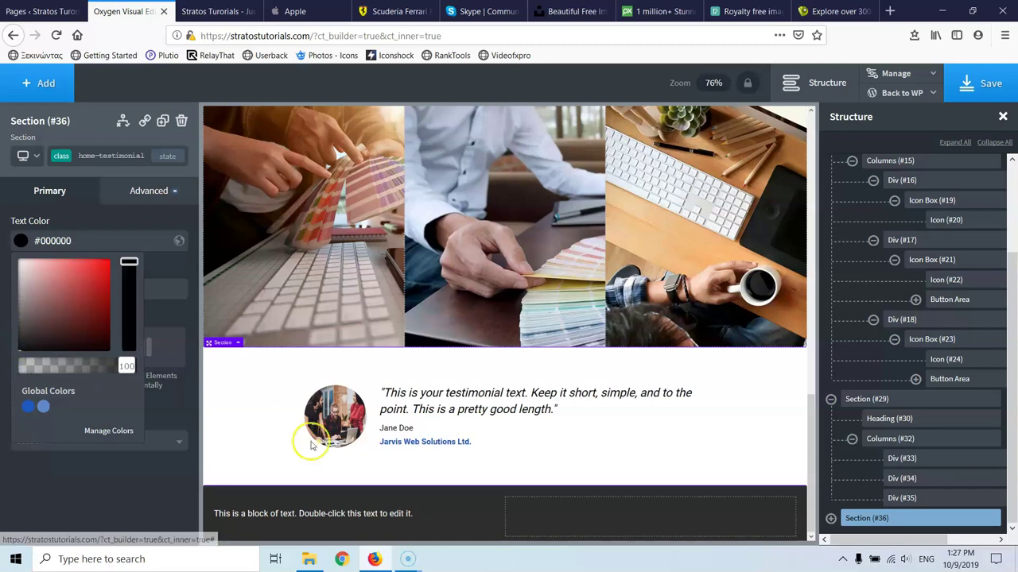
Duplicate the testimonial twice within its section.
left_click(420, 429)
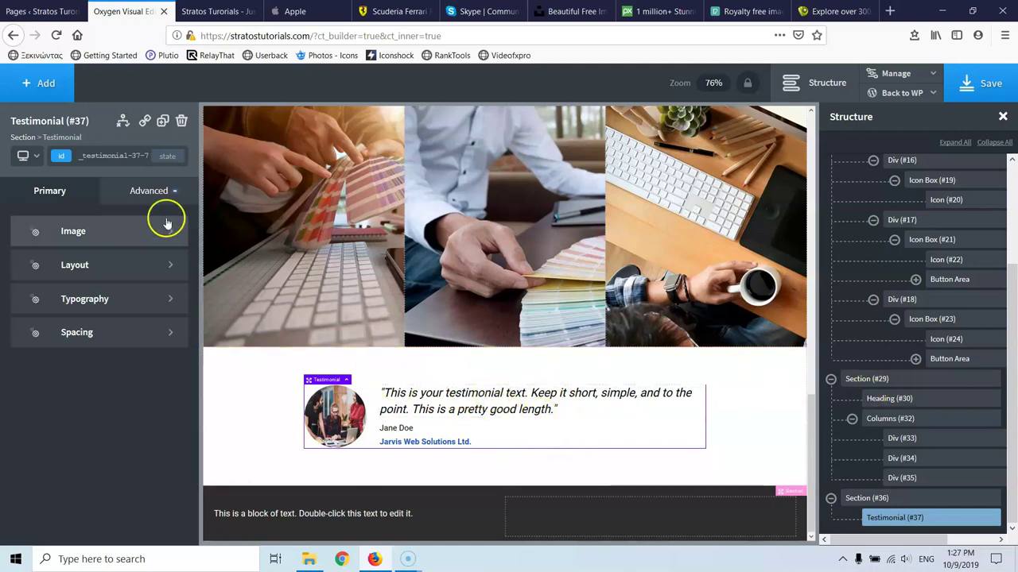
left_click(162, 121)
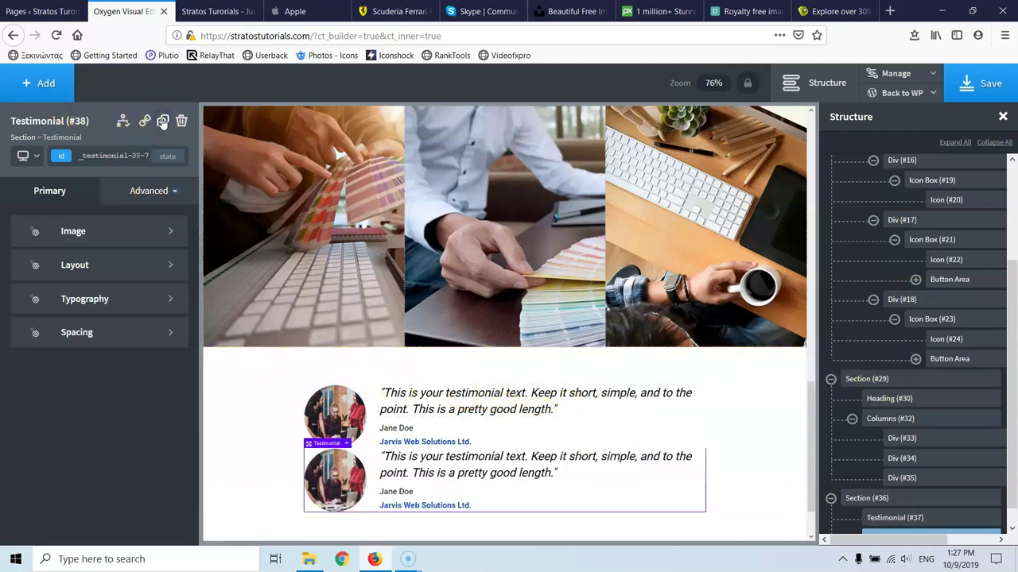
left_click(162, 121)
Find the Slider component and add it to the section below the three testimonials.
left_click(38, 84)
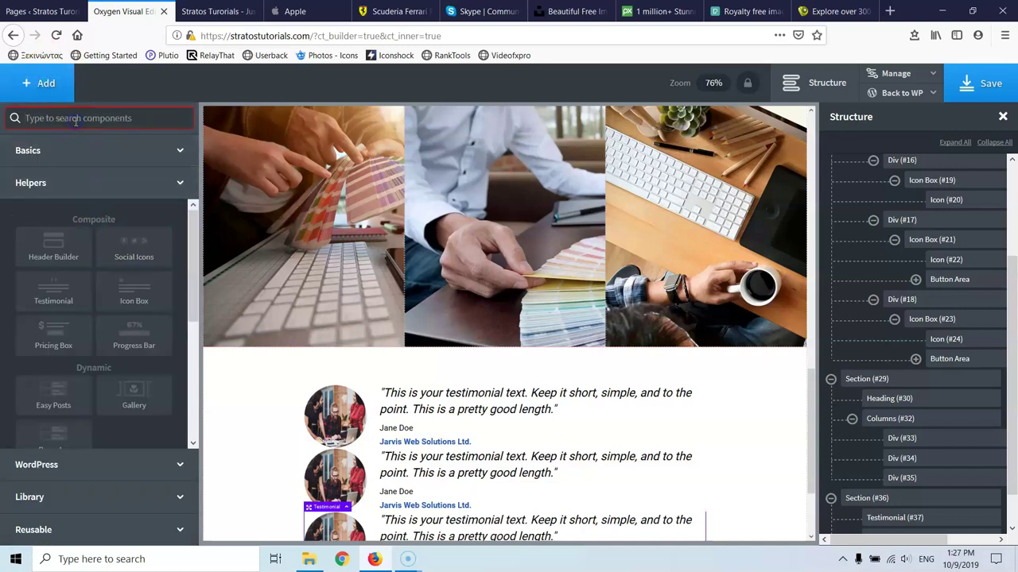
type("slid")
left_click(49, 163)
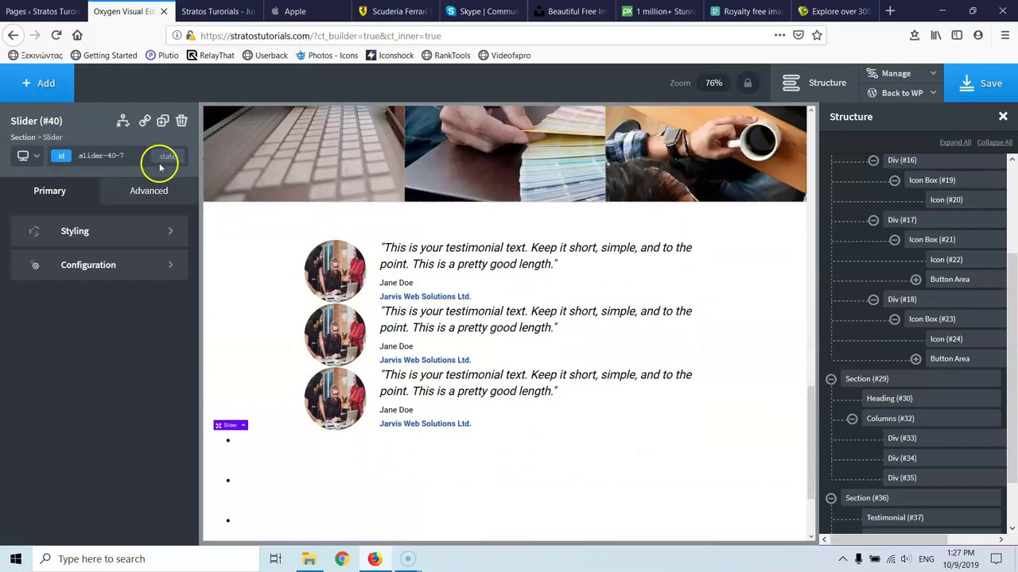
Move the three testimonials into the slider in the structure tree, placing one inside each of its three slides.
scroll(882, 409, "down", 1)
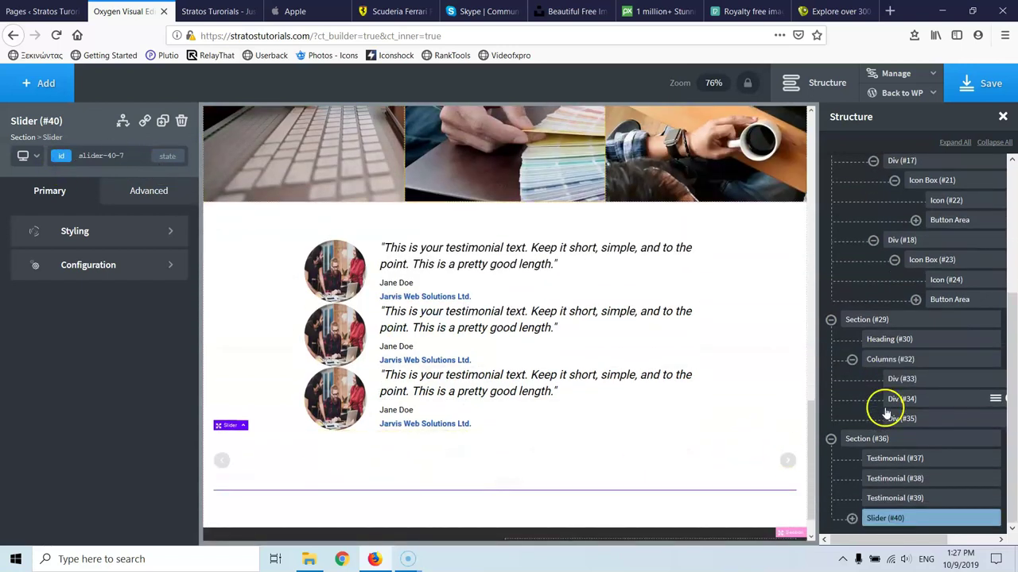
left_click(852, 518)
scroll(906, 445, "down", 1)
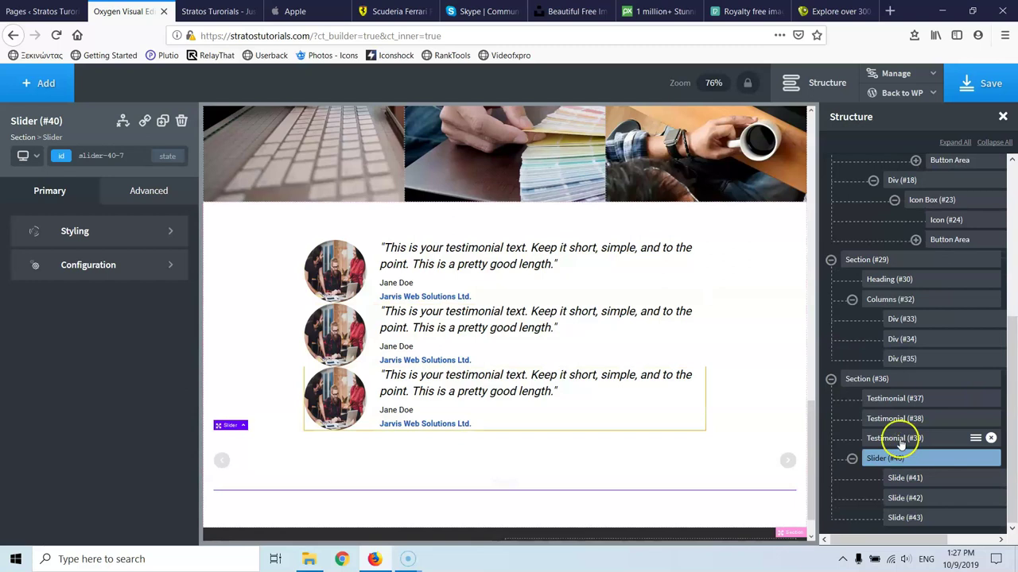
left_click_drag(897, 400, 926, 489)
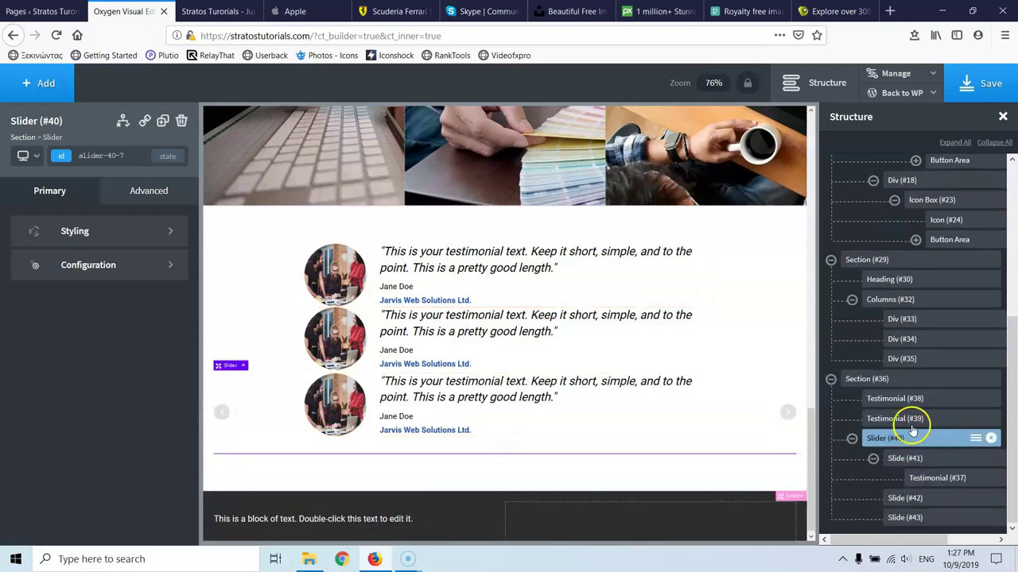
left_click_drag(901, 399, 926, 513)
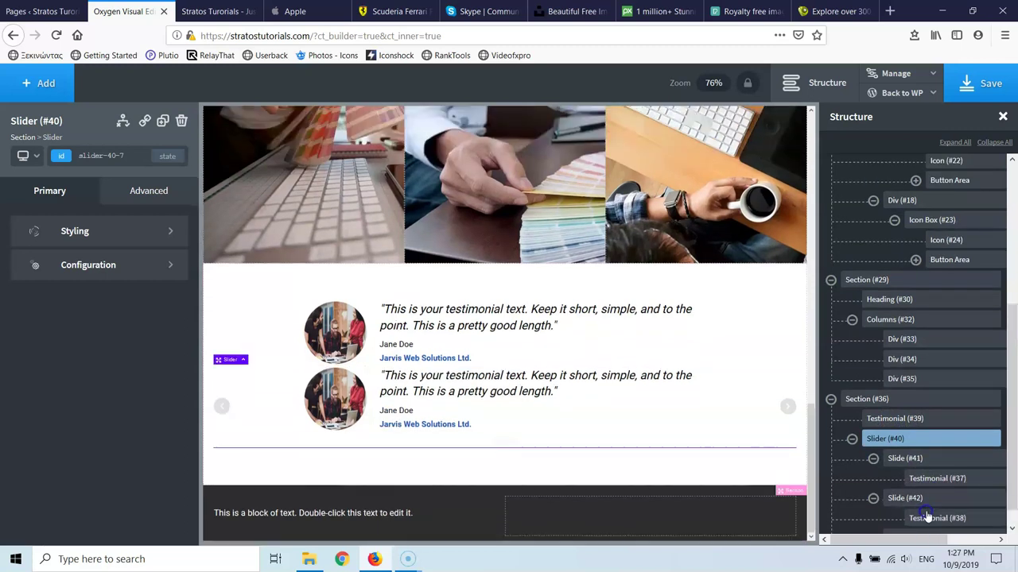
left_click_drag(897, 401, 938, 533)
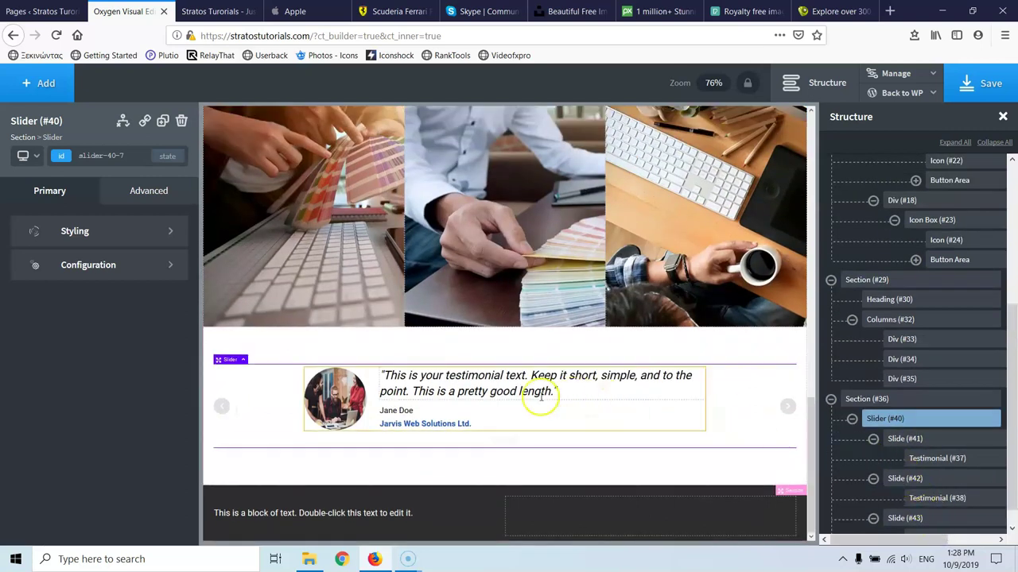
Set the testimonial slider's dot color to the global color Dark Blue.
left_click(103, 234)
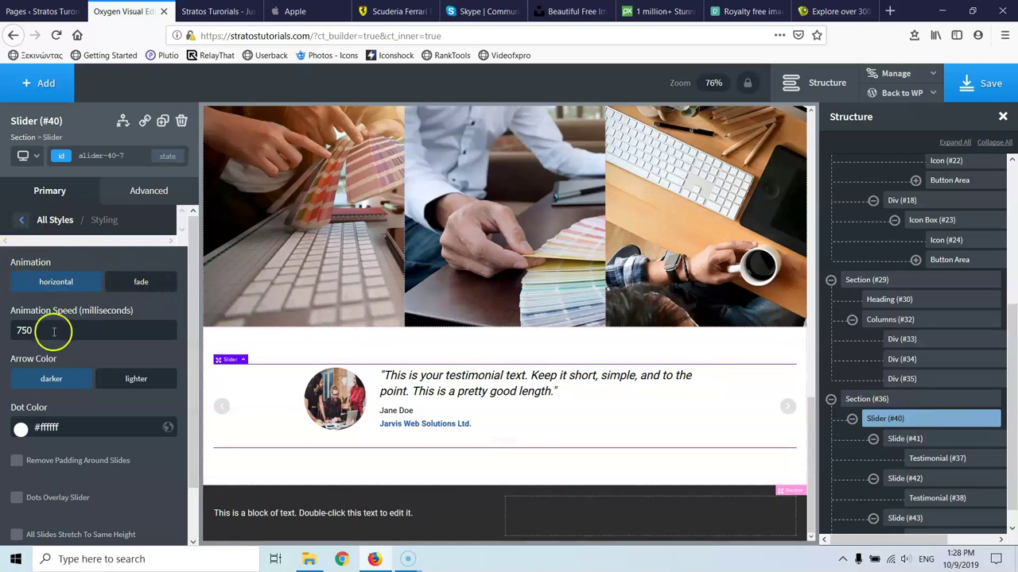
scroll(47, 309, "down", 1)
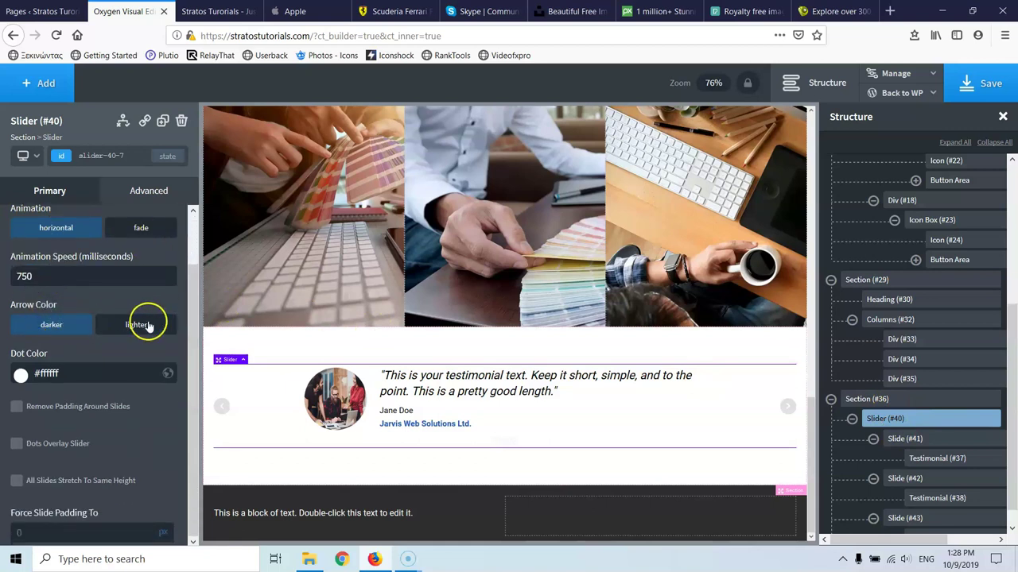
left_click(21, 377)
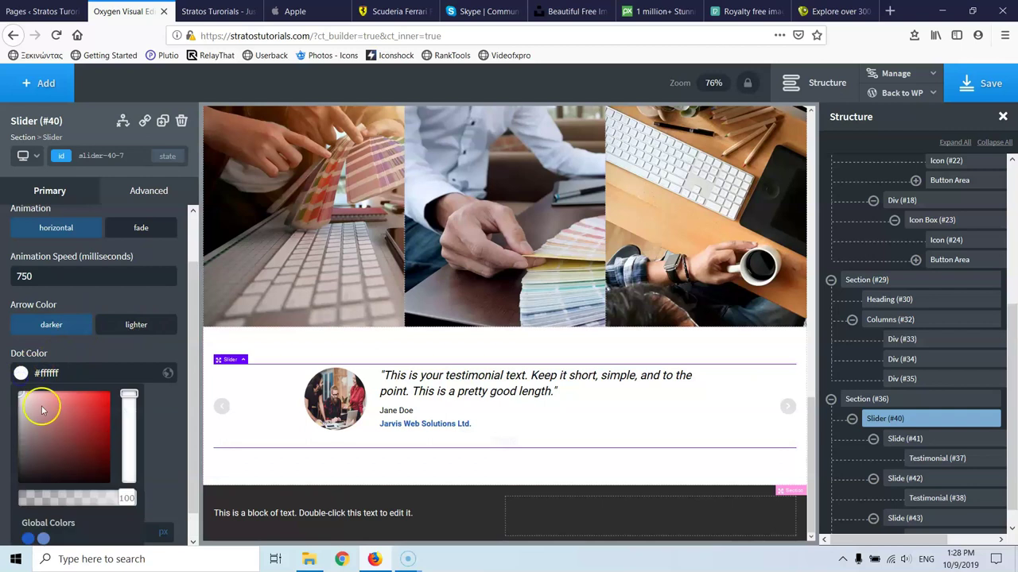
left_click(28, 539)
scroll(86, 378, "down", 1)
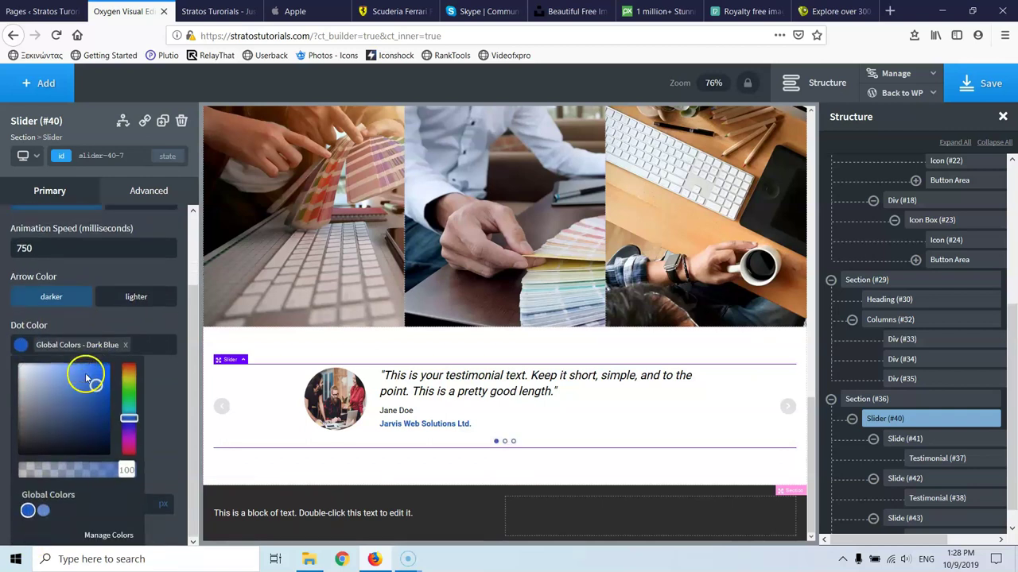
left_click(14, 343)
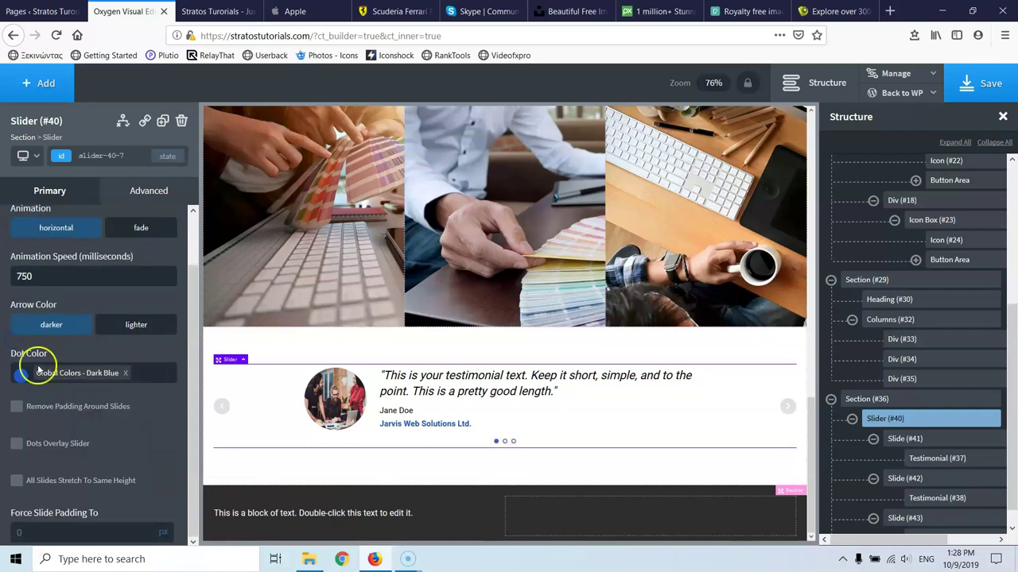
Try the slider's padding removal, dots overlay and equal-height slide options.
left_click(18, 408)
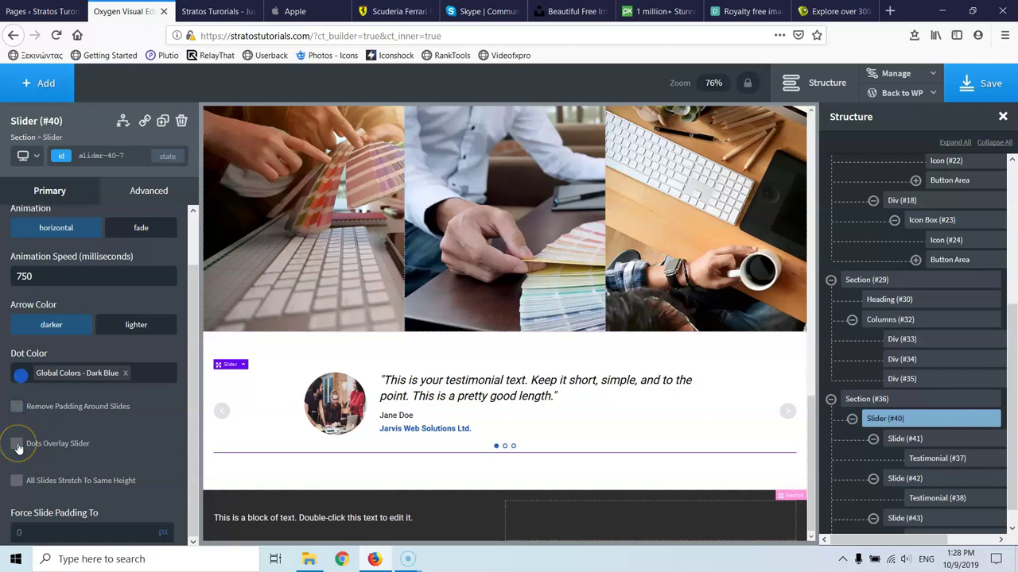
left_click(36, 447)
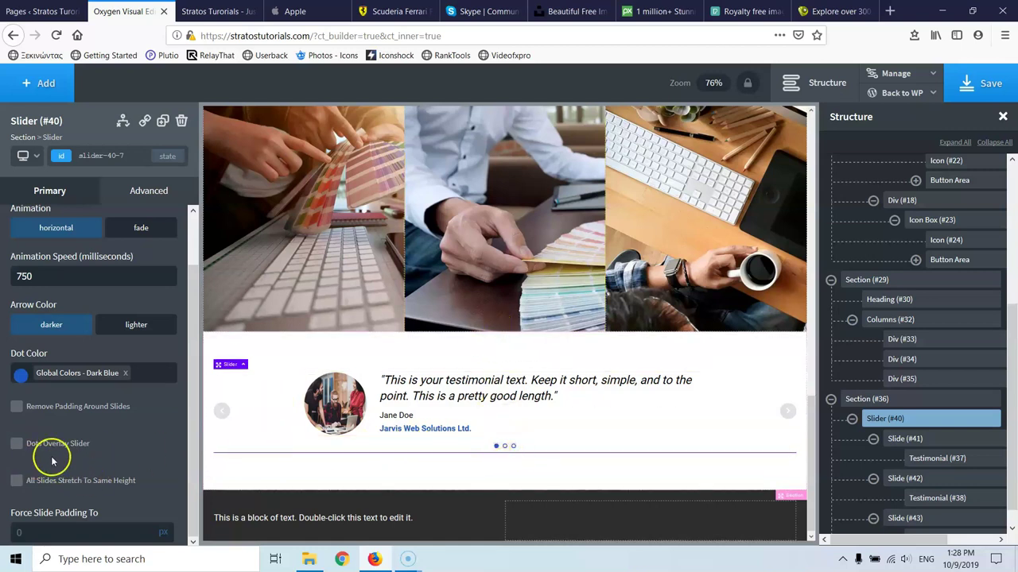
left_click(16, 482)
left_click(16, 482)
Enable autoplay in the slider's configuration.
left_click(69, 195)
left_click(100, 278)
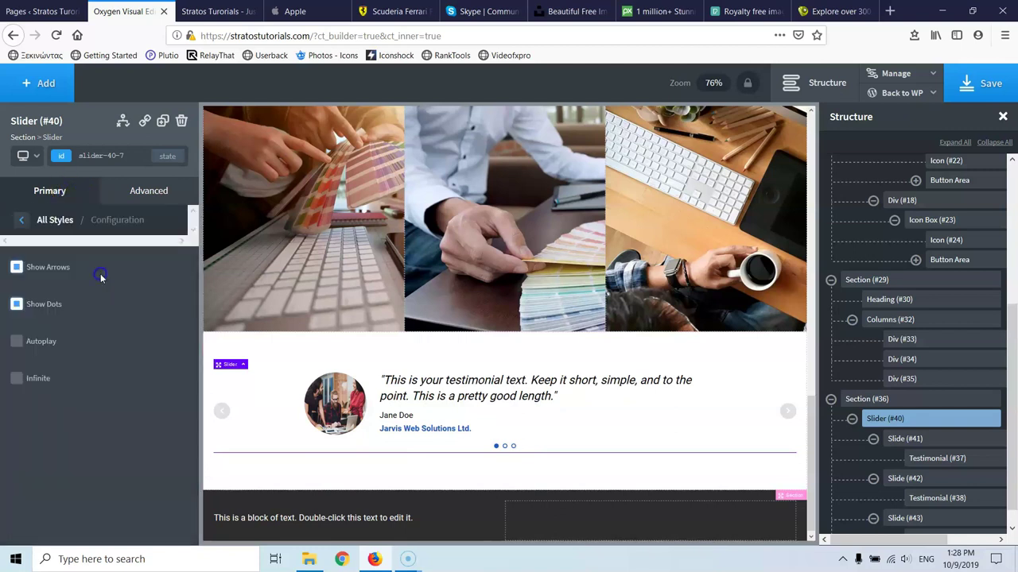
left_click(15, 343)
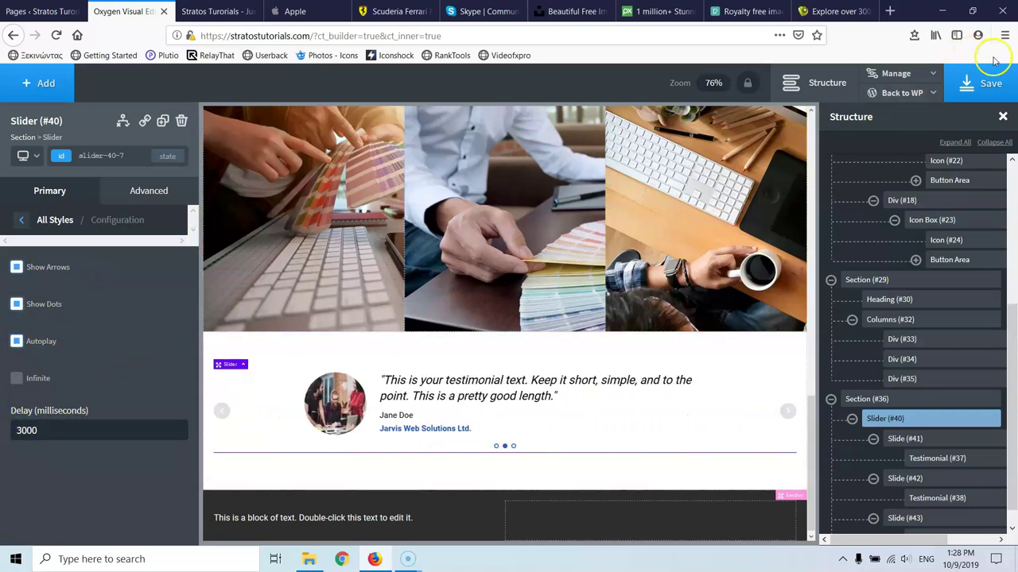
Save the page and reload the live homepage to check the testimonial slider.
left_click(990, 86)
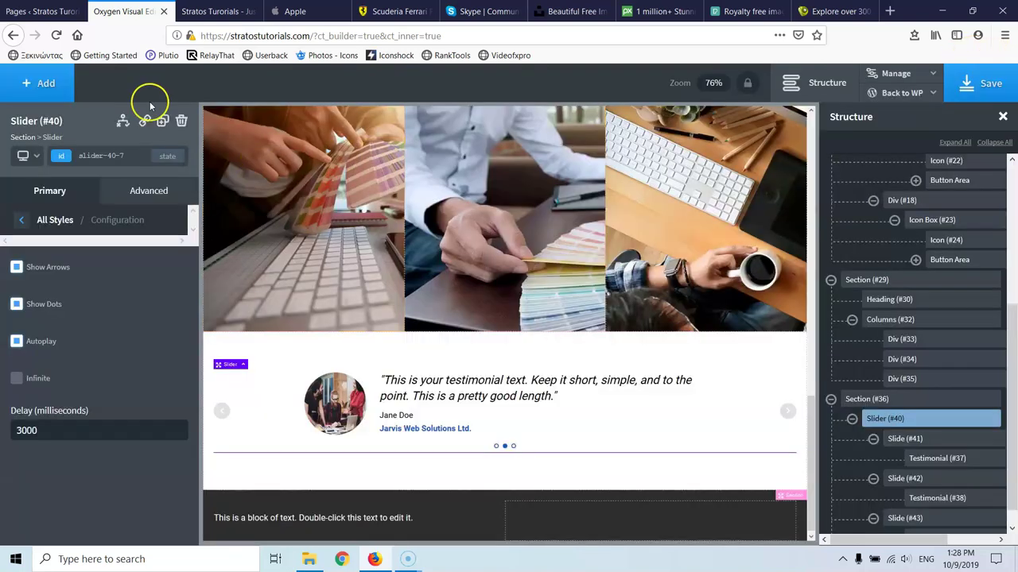
left_click(219, 11)
left_click(56, 36)
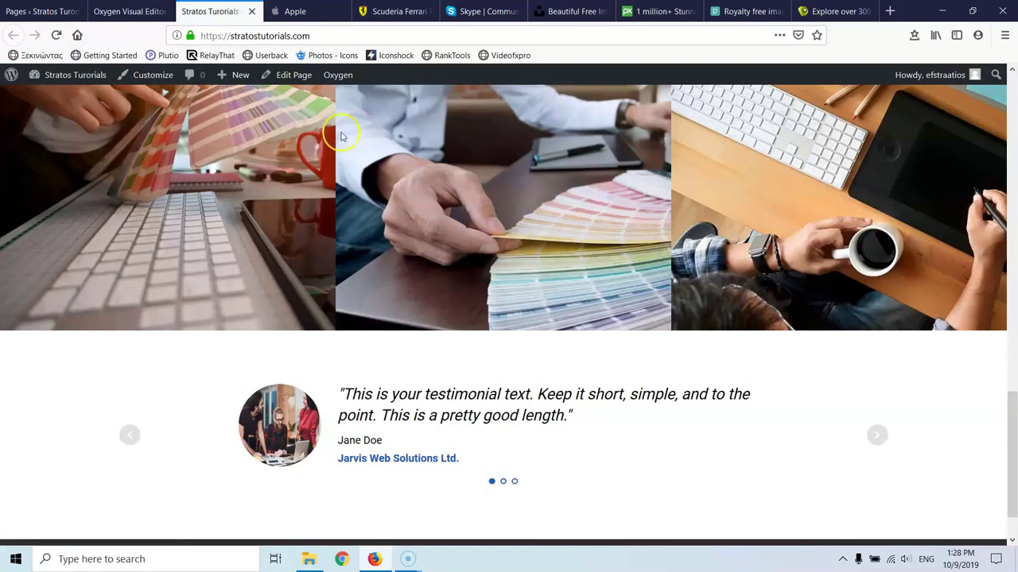
scroll(406, 123, "up", 4)
scroll(430, 183, "down", 5)
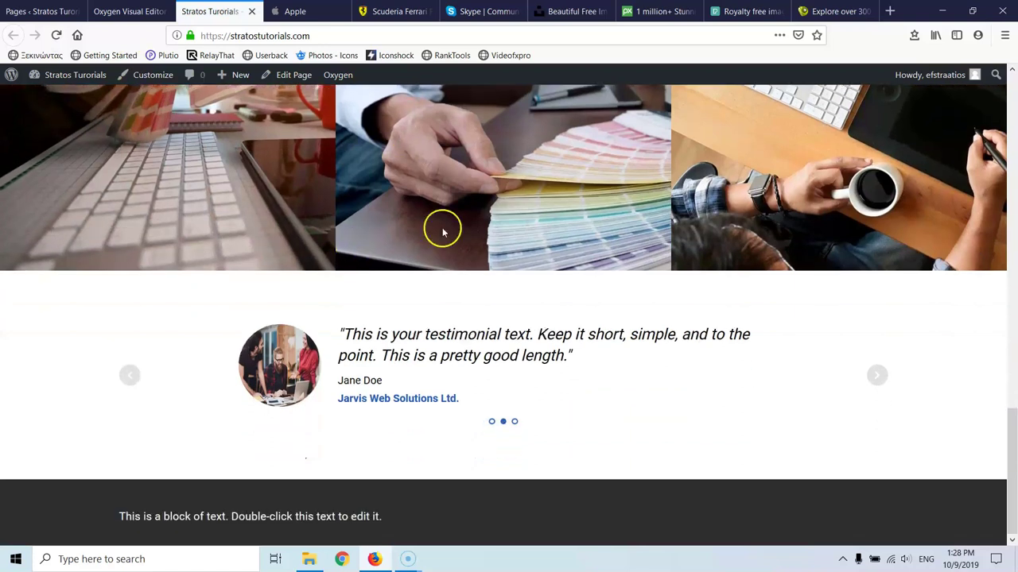
Add a heading to the testimonial section in the Oxygen editor and change its text to "What they say about us".
left_click(117, 11)
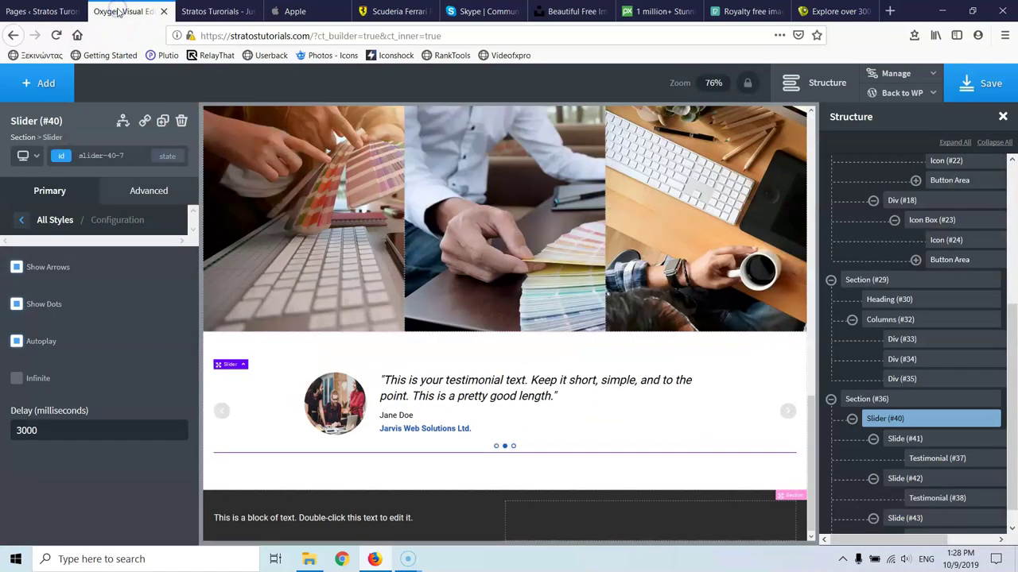
left_click(874, 398)
left_click(43, 94)
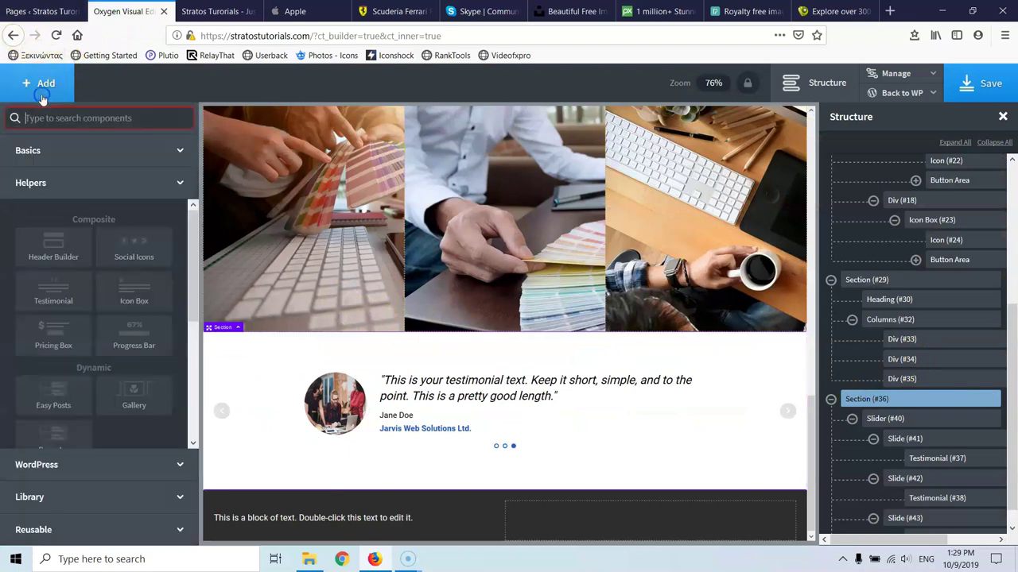
left_click(86, 163)
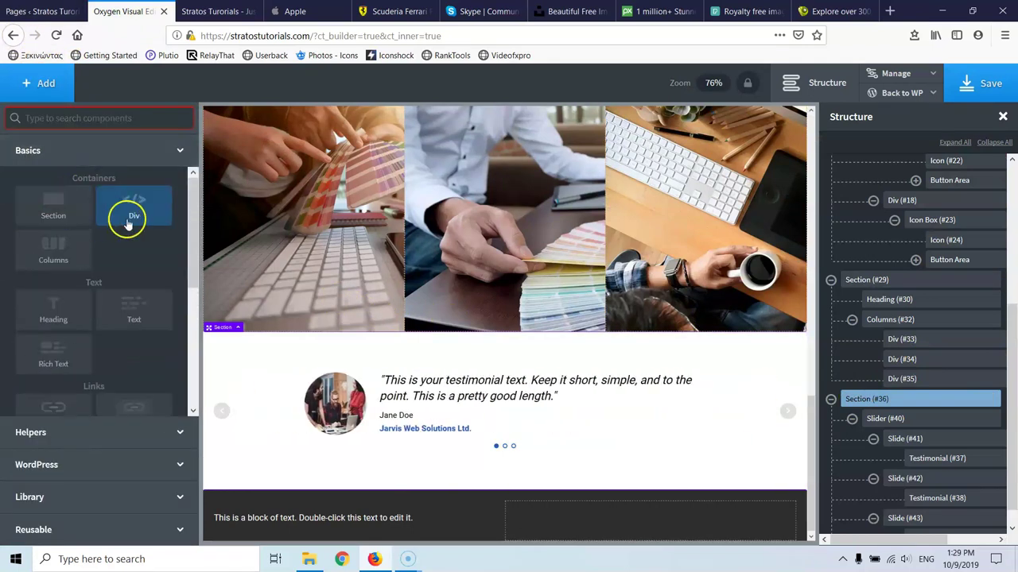
left_click(59, 319)
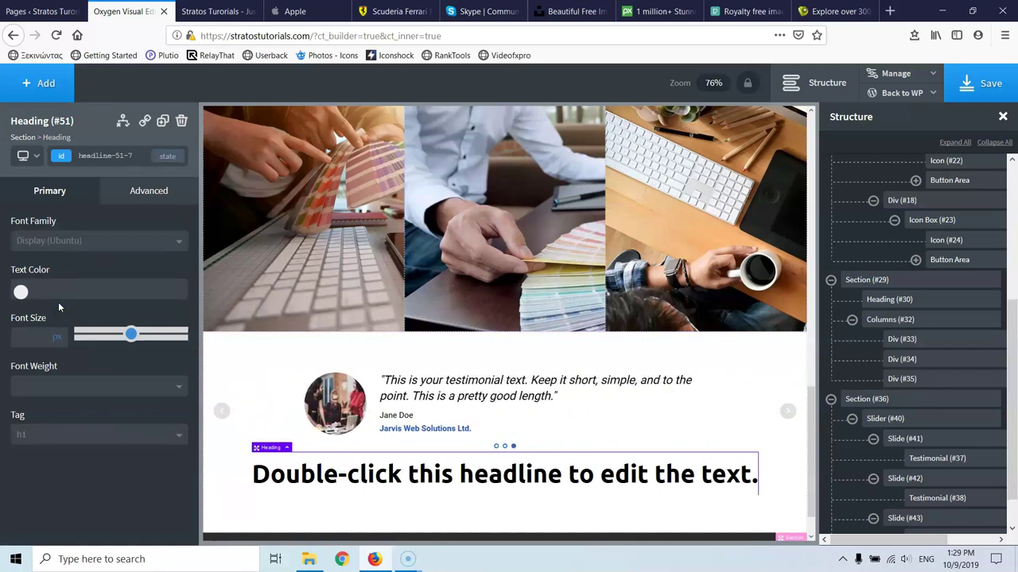
double_click(391, 472)
type("What they say about us")
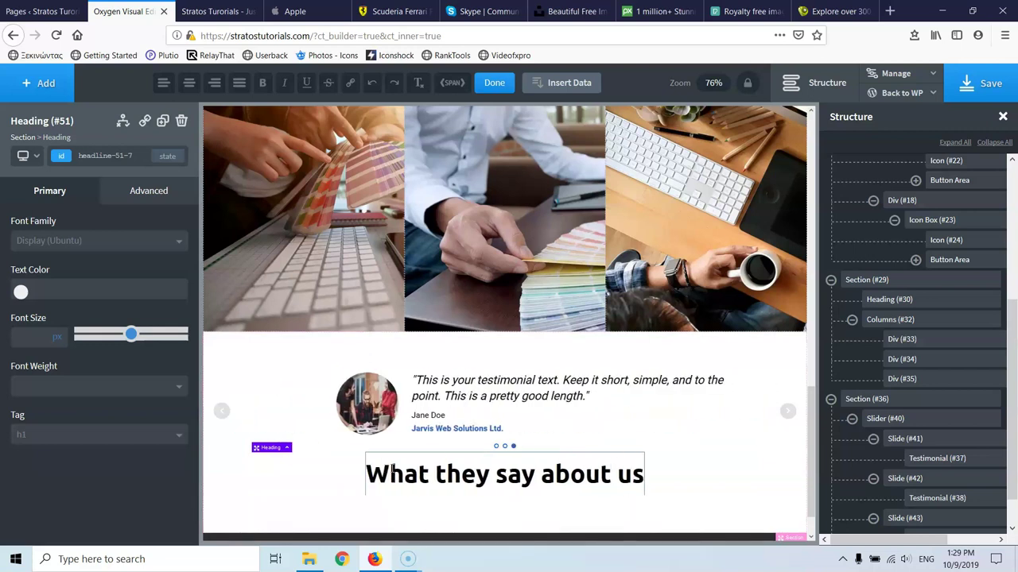
Move the new heading above the slider within its section and add spacing beneath it.
scroll(978, 469, "down", 1)
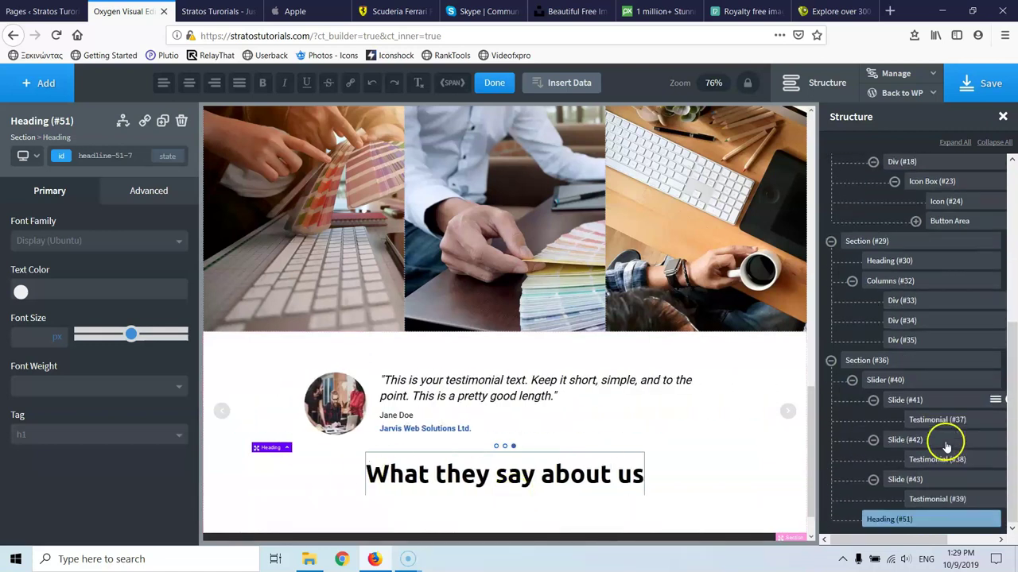
left_click_drag(911, 473, 902, 367)
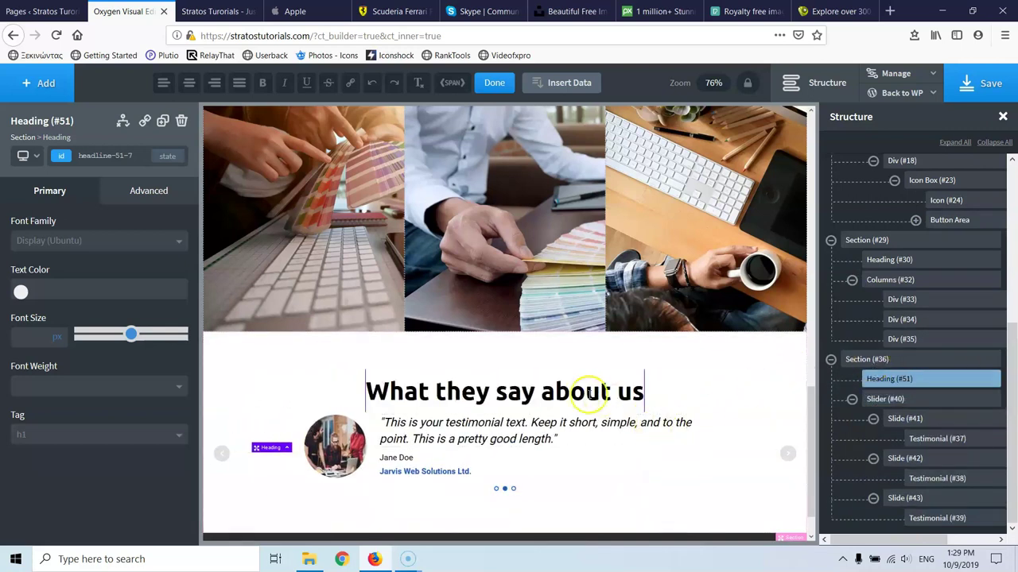
left_click(545, 407)
left_click_drag(545, 411, 546, 440)
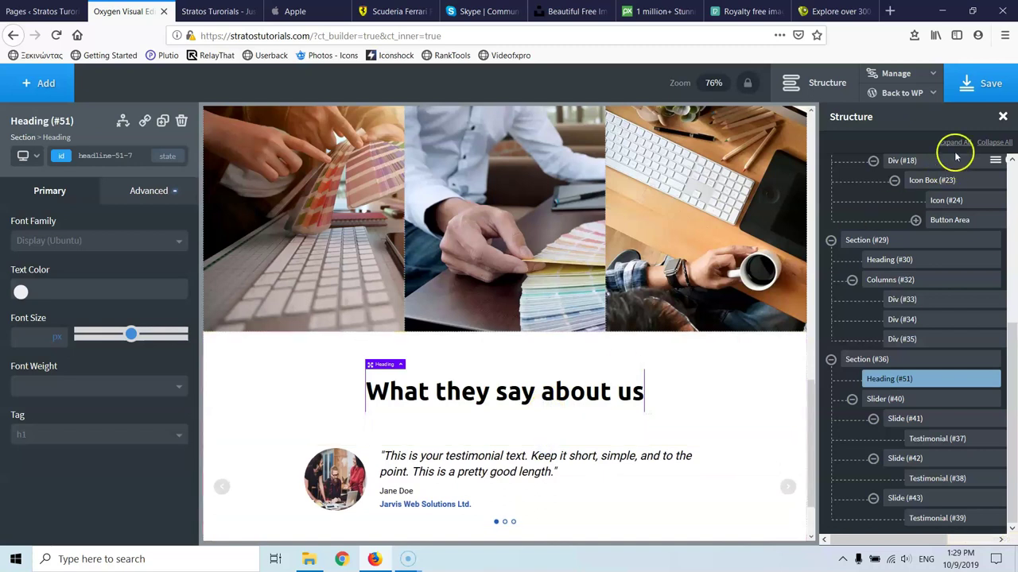
Save the page and reload the live homepage to check the testimonial heading against the rest of the page.
left_click(977, 83)
left_click(230, 14)
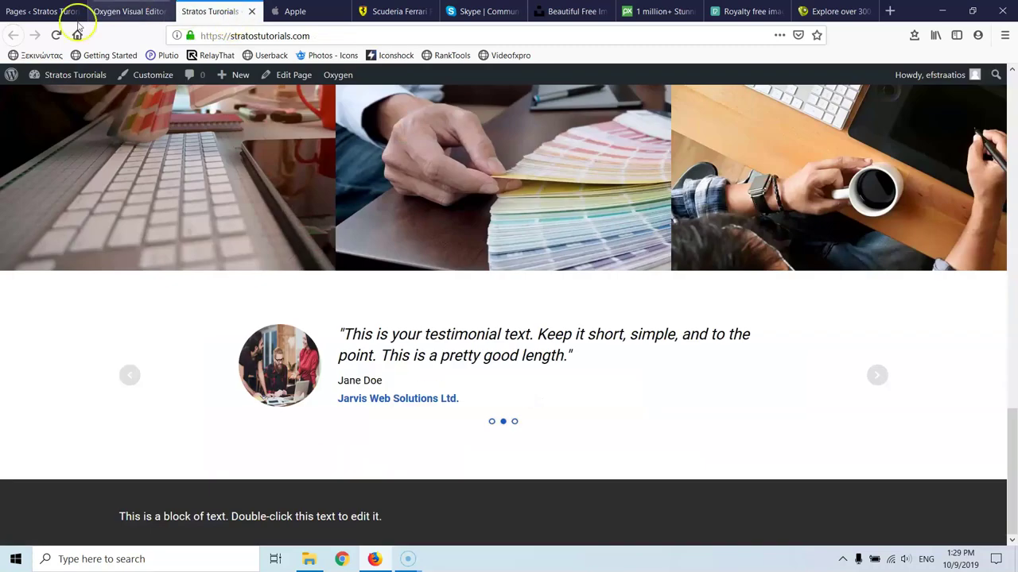
left_click(56, 35)
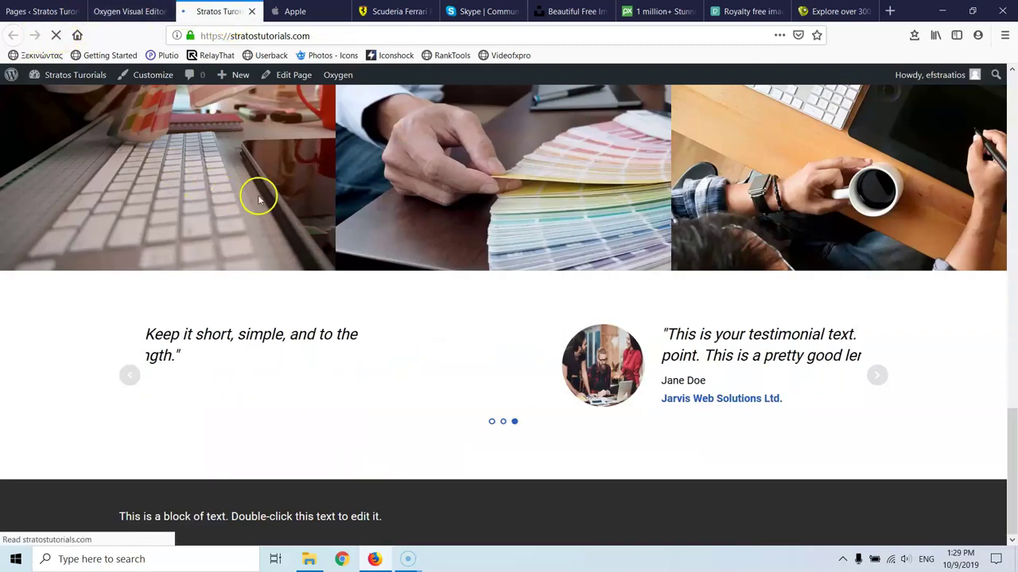
scroll(589, 337, "down", 2)
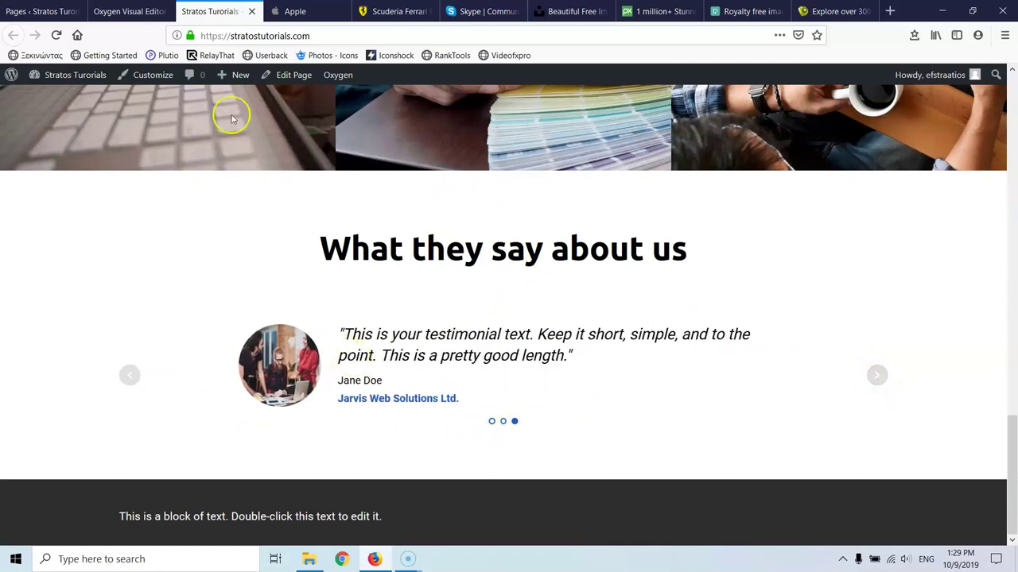
scroll(295, 328, "up", 15)
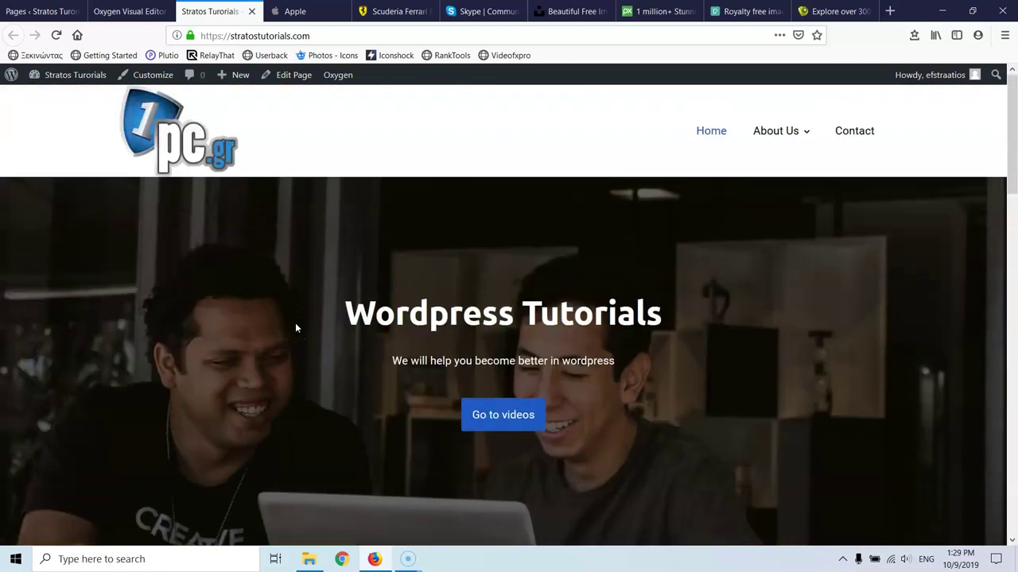
scroll(295, 328, "down", 15)
scroll(295, 328, "down", 1)
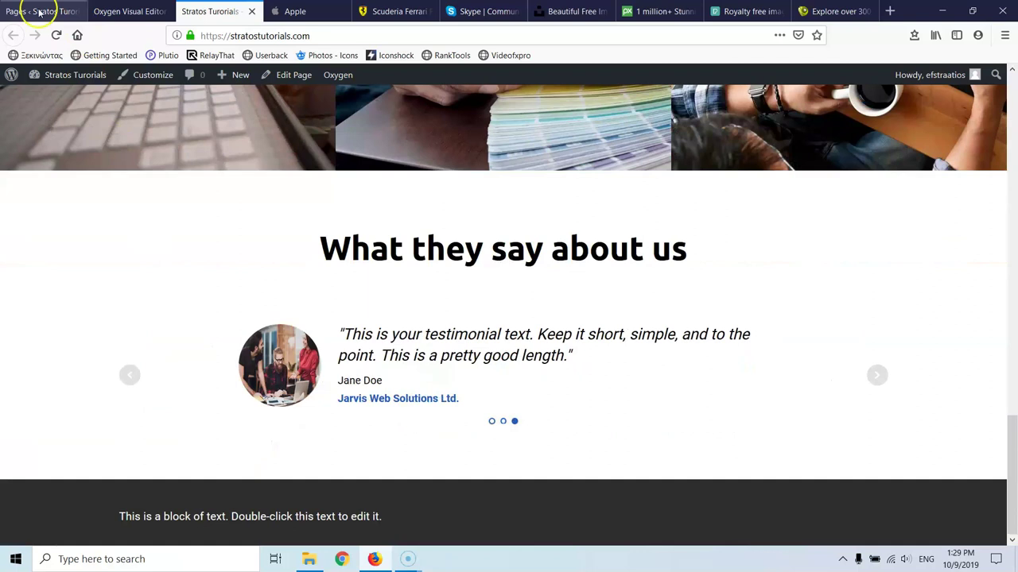
Return to the Oxygen editor and examine the display and text fonts in the global styles.
left_click(129, 10)
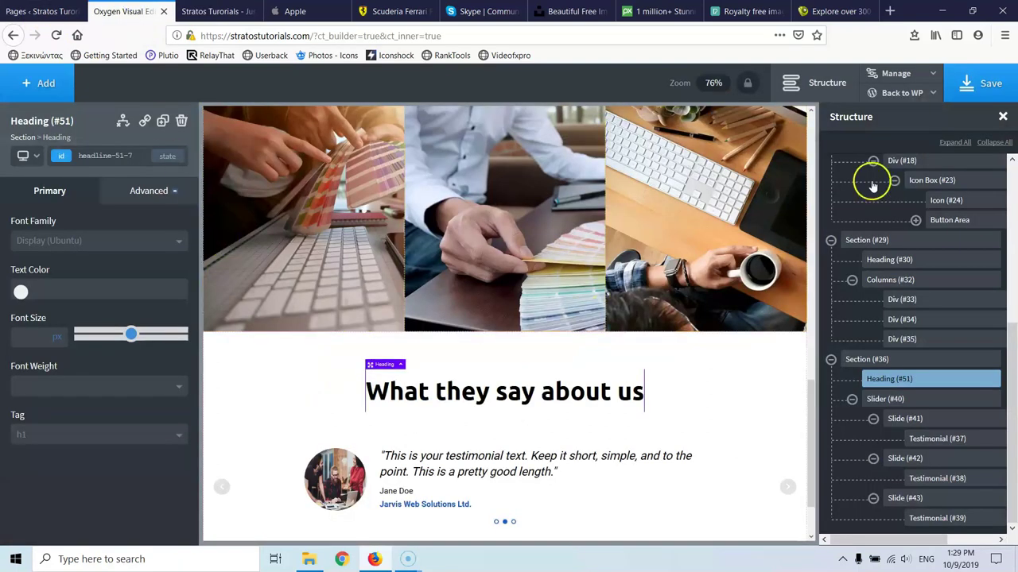
left_click(930, 81)
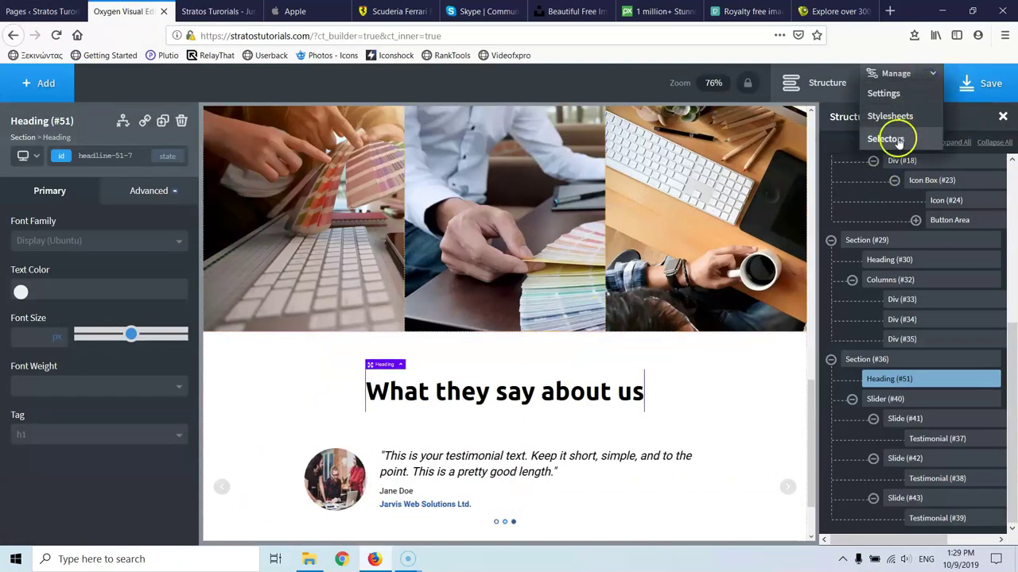
left_click(892, 94)
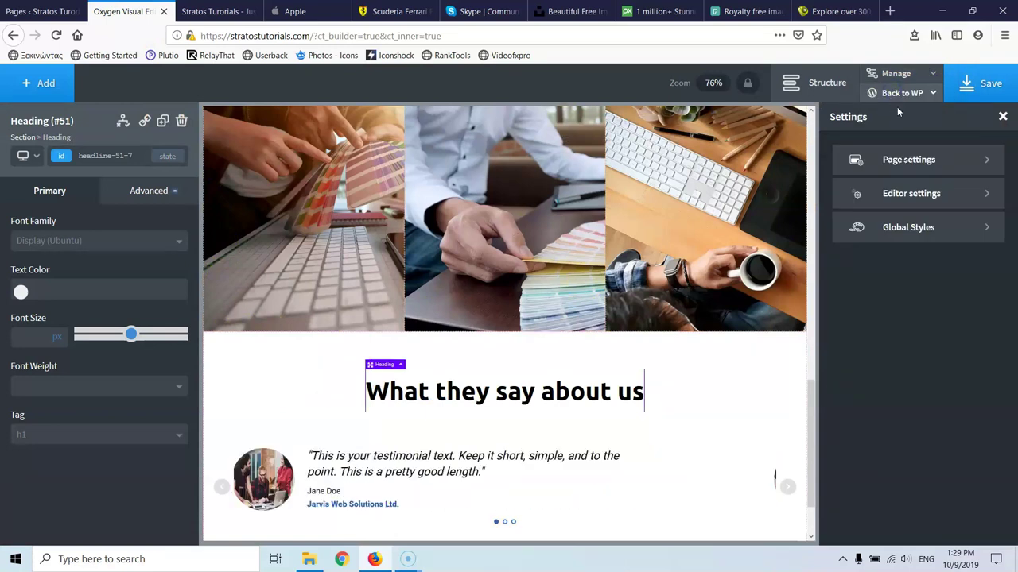
left_click(881, 235)
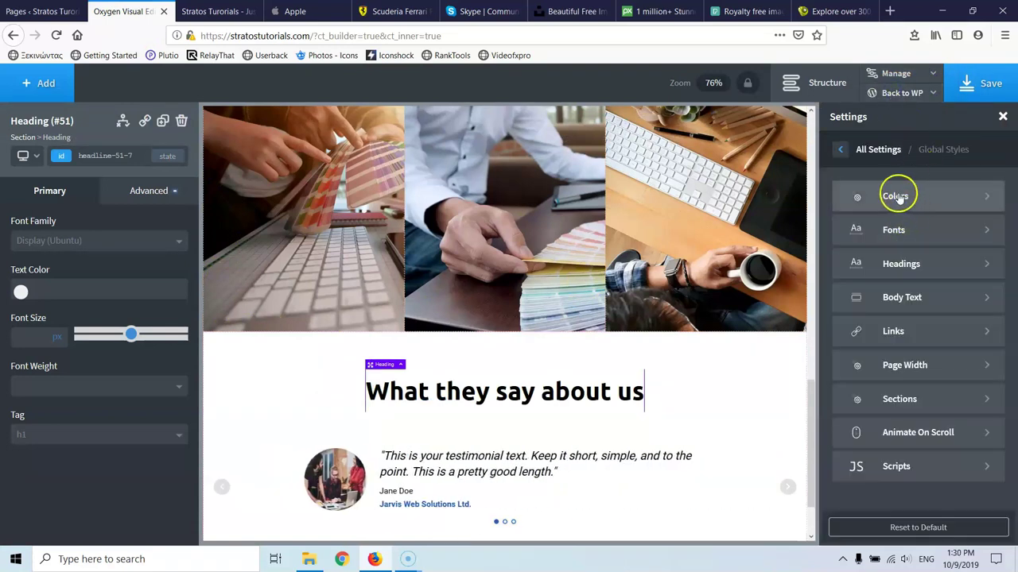
left_click(922, 232)
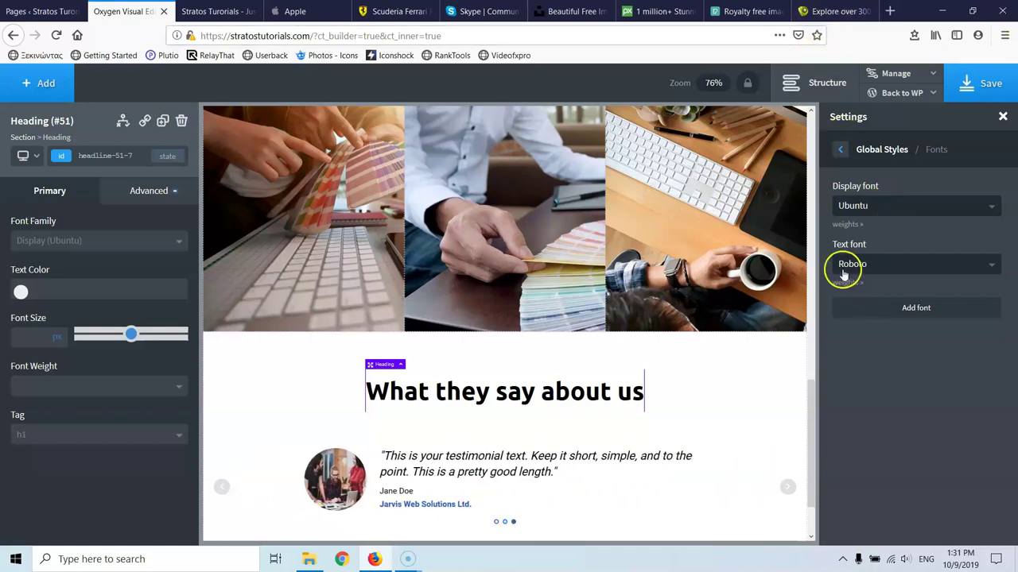
left_click(838, 151)
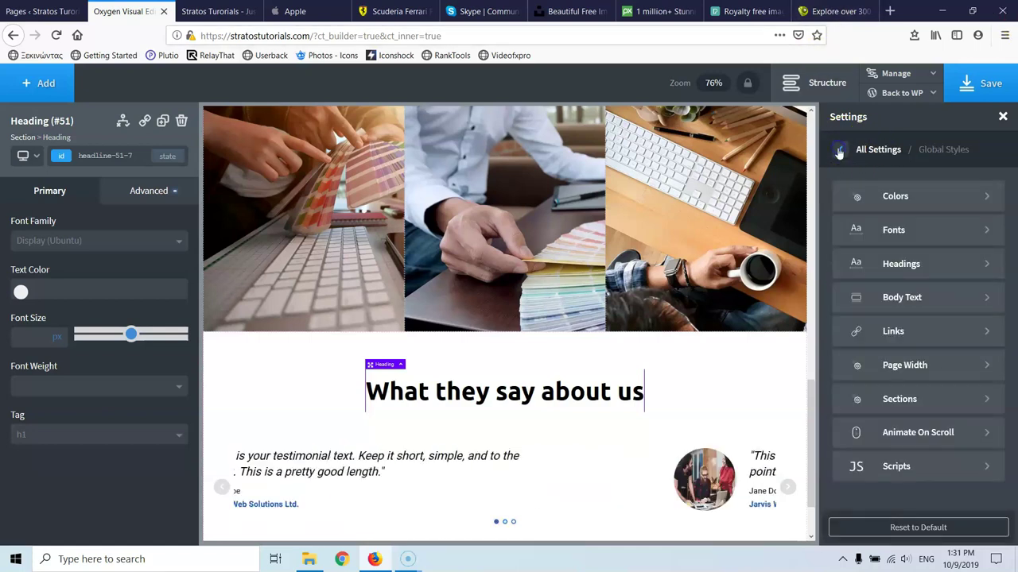
Open the global heading styles for comparison and set the "What they say about us" heading's tag to h2.
left_click(926, 264)
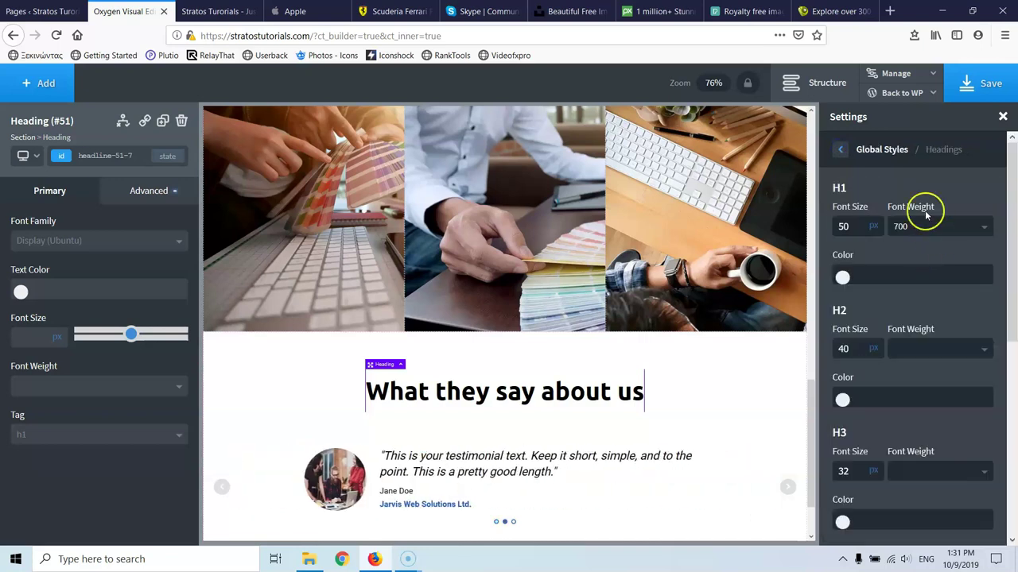
scroll(544, 272, "up", 15)
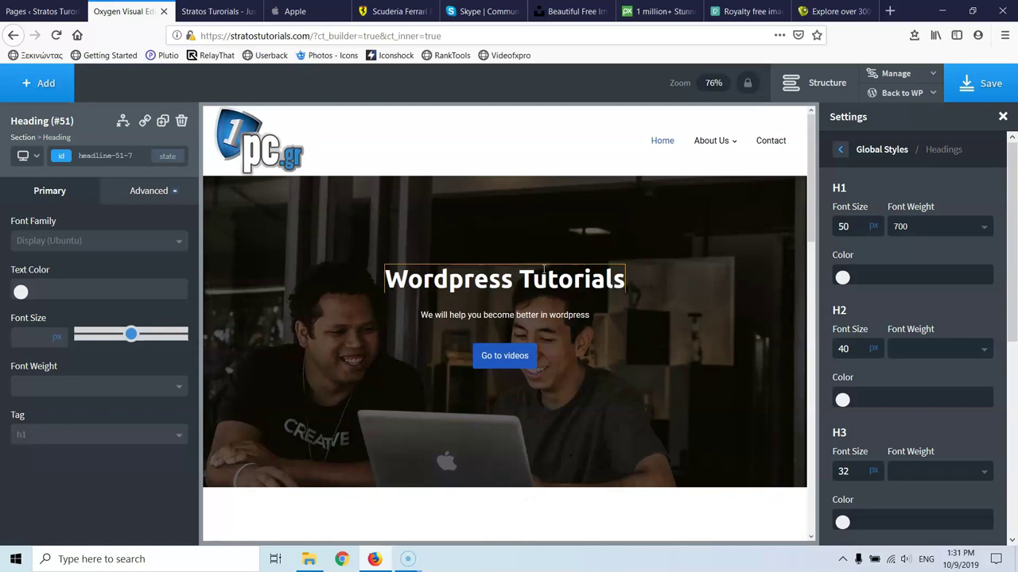
scroll(486, 320, "down", 15)
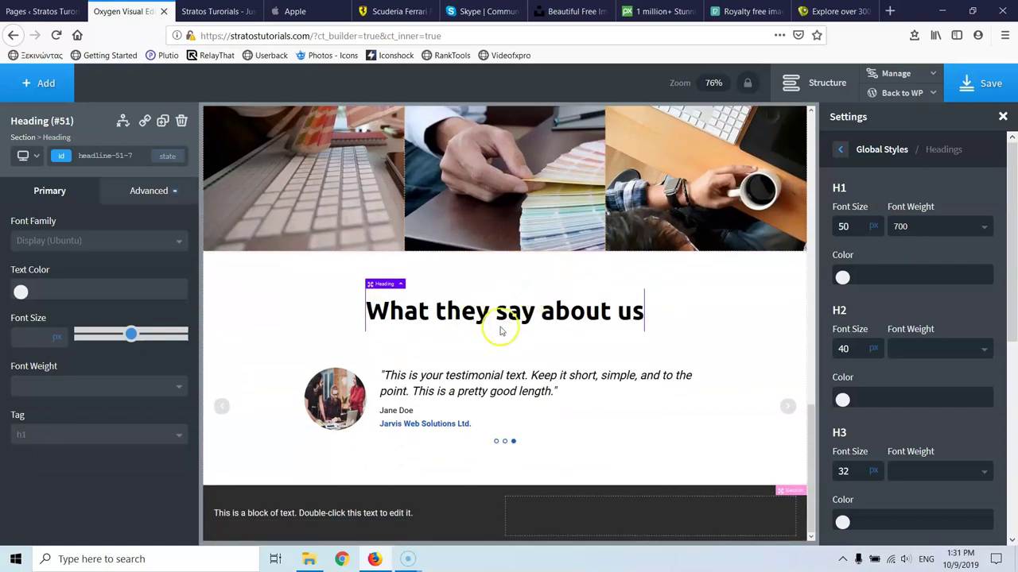
left_click(111, 438)
left_click(86, 474)
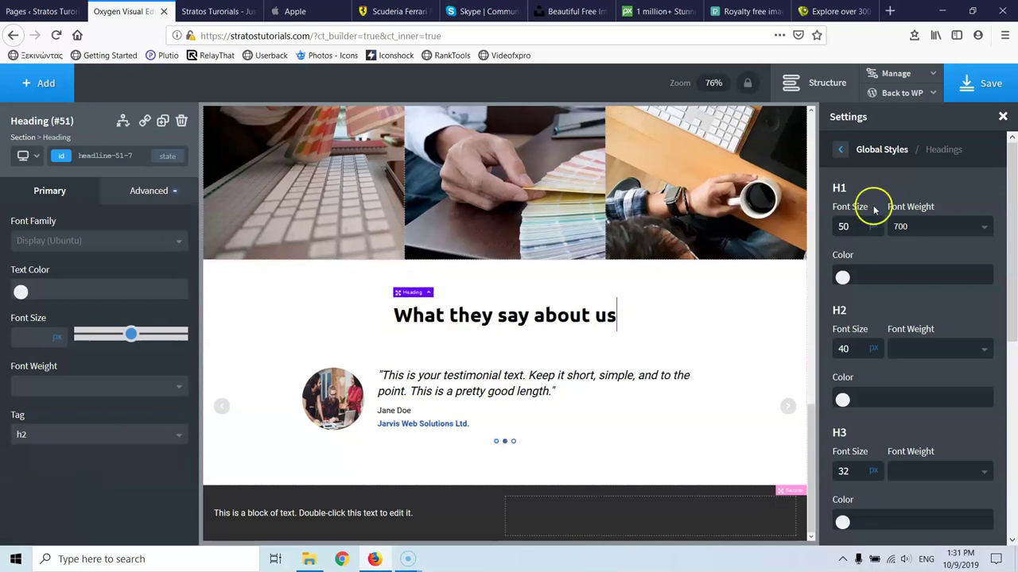
Set the global H1 heading font size to 55 px and check the hero title.
scroll(627, 167, "up", 15)
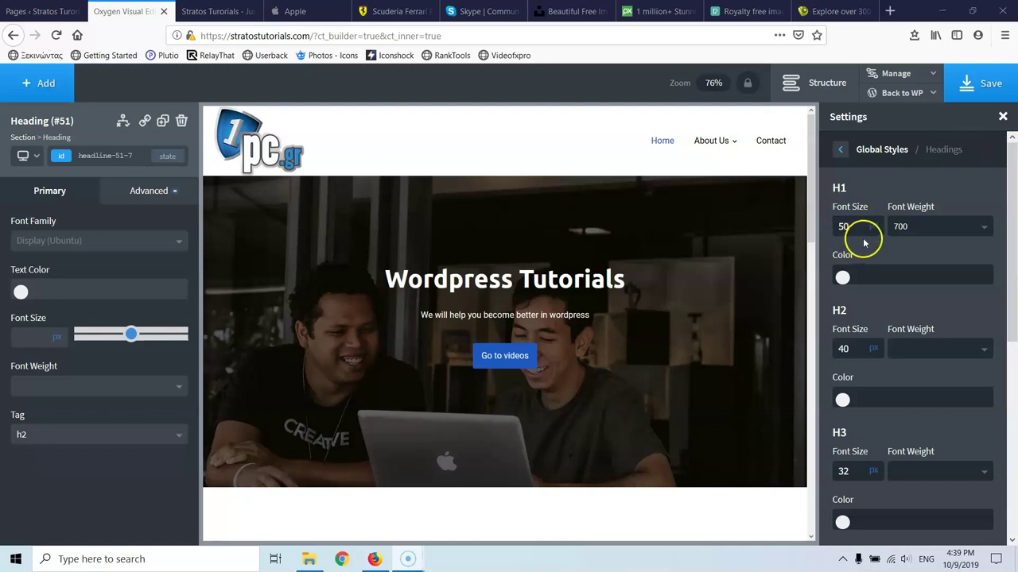
left_click_drag(864, 239, 822, 233)
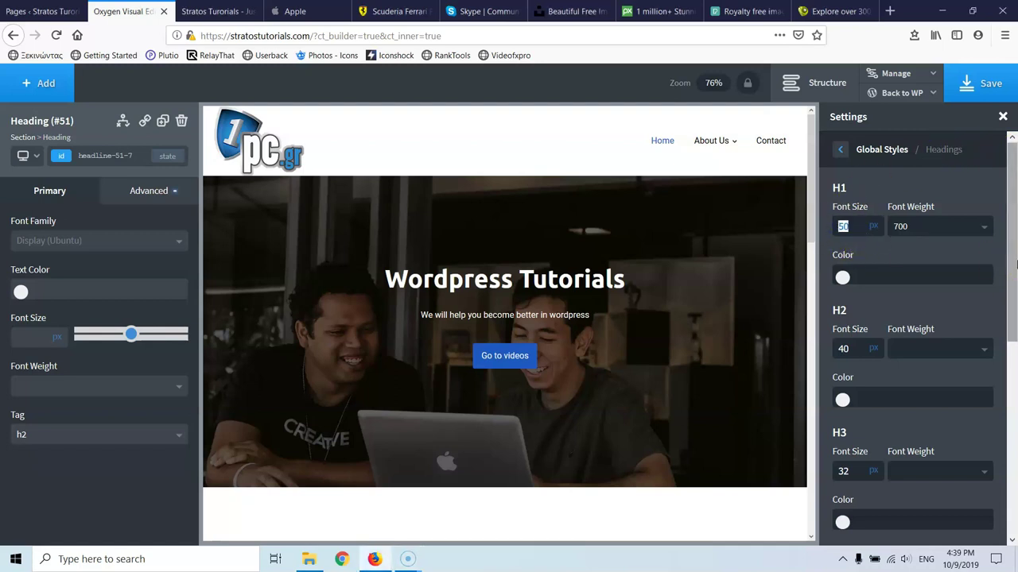
type("55")
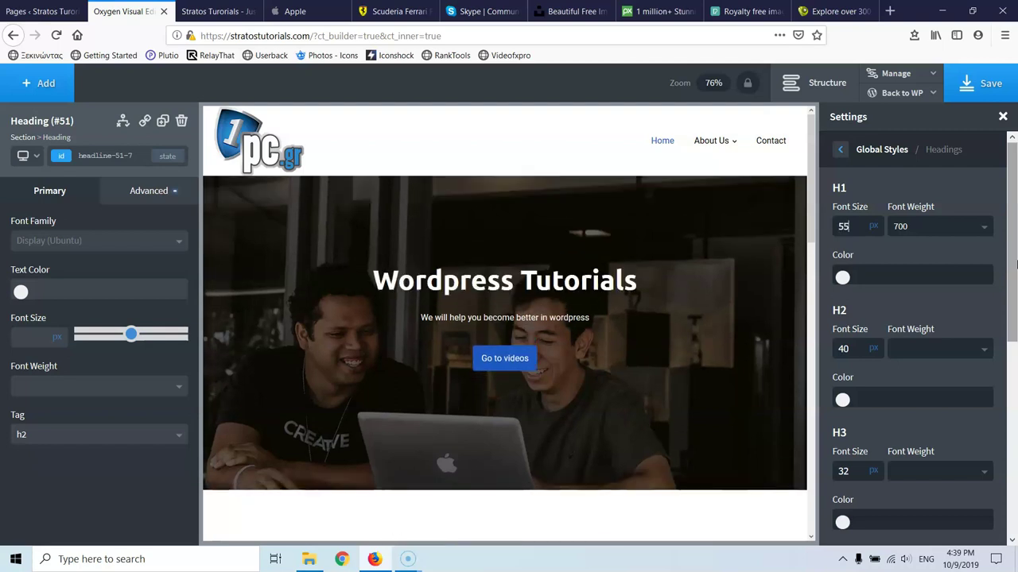
left_click(866, 267)
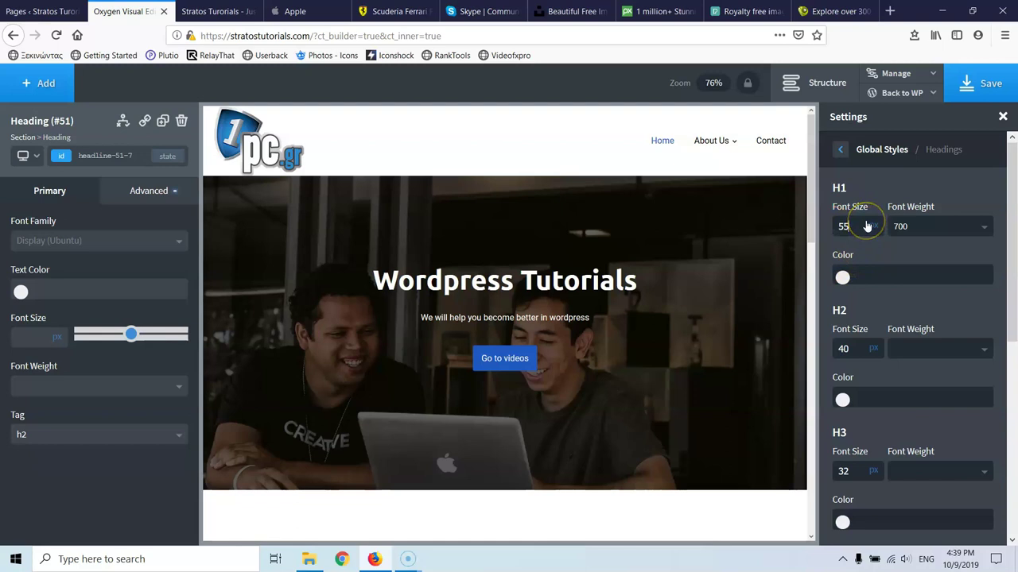
left_click(628, 235)
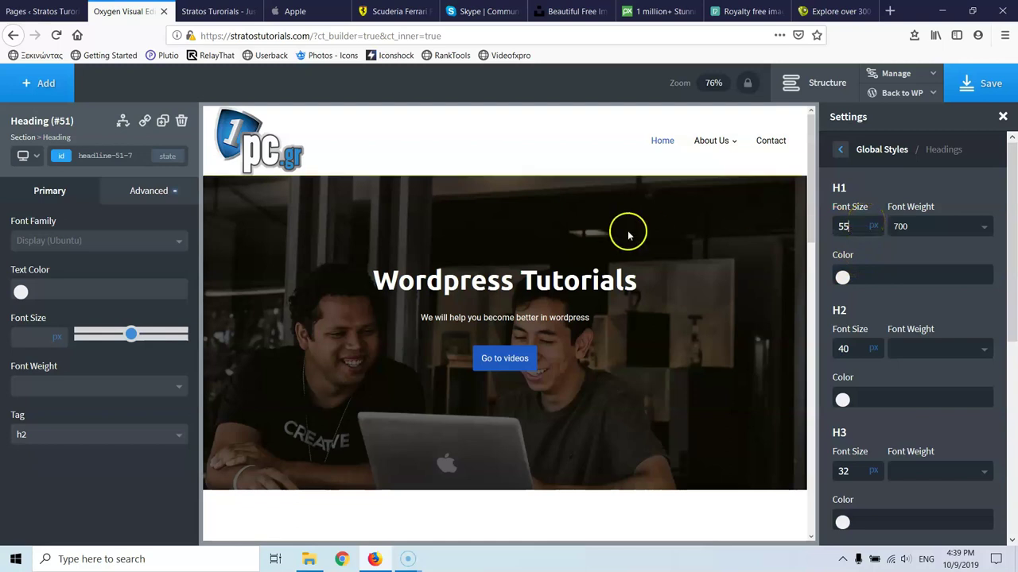
Set the global H2 heading font size to 45 px, using the "What we can do for you" heading as reference.
scroll(604, 261, "down", 3)
scroll(549, 243, "up", 3)
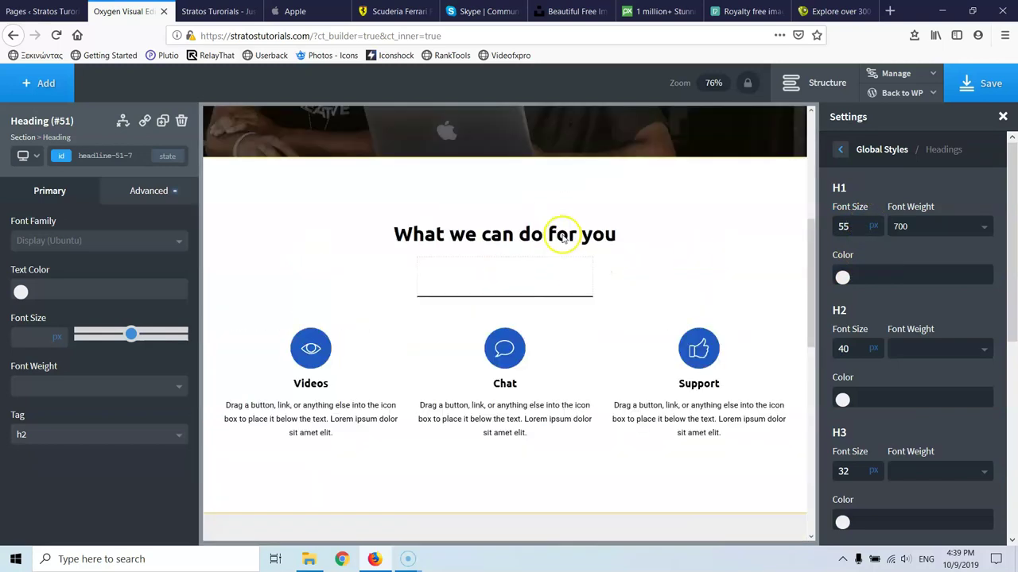
double_click(856, 349)
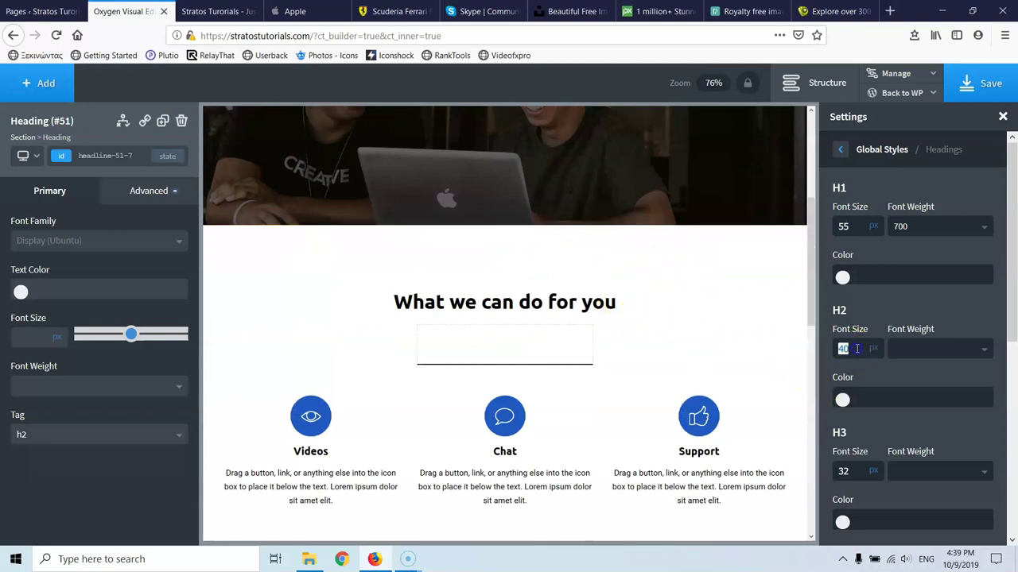
type("45")
Set the global font sizes to 26 px for H3 and 30 px for H4.
scroll(856, 349, "down", 3)
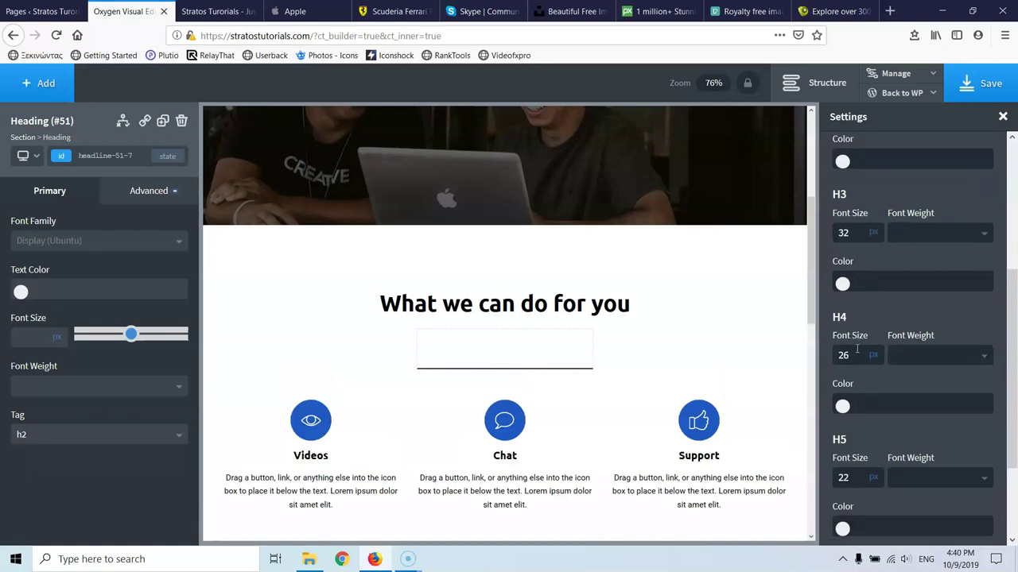
double_click(854, 355)
type("3")
double_click(845, 233)
type("26")
scroll(855, 239, "down", 3)
double_click(856, 230)
type("30")
Set the global font sizes to 25 px for H5 and 20 px for H6.
double_click(842, 352)
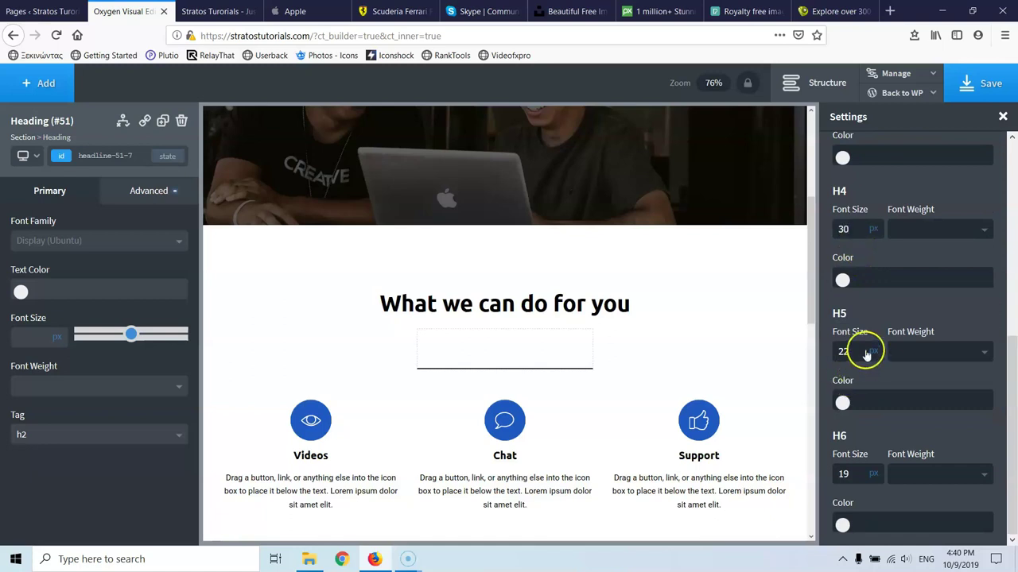
type("25")
double_click(846, 475)
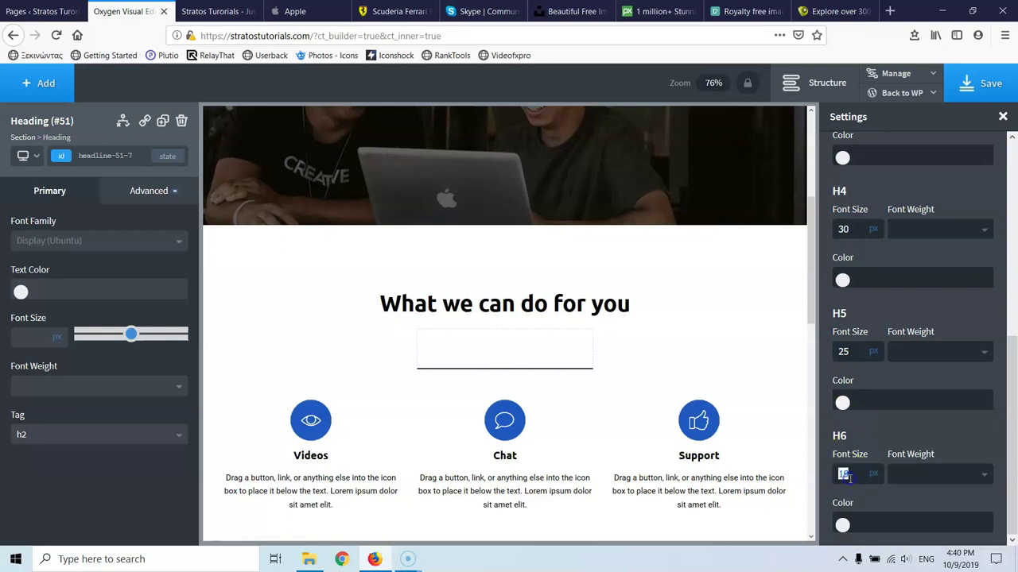
type("20")
scroll(984, 151, "up", 10)
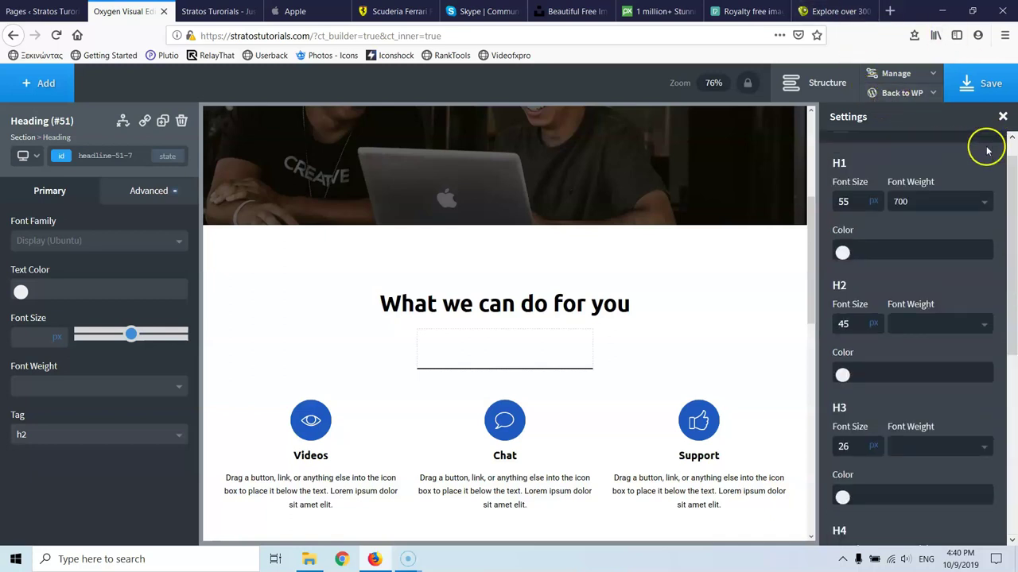
Leave the heading styles and open the global page width setting, with the page header in view.
left_click(842, 149)
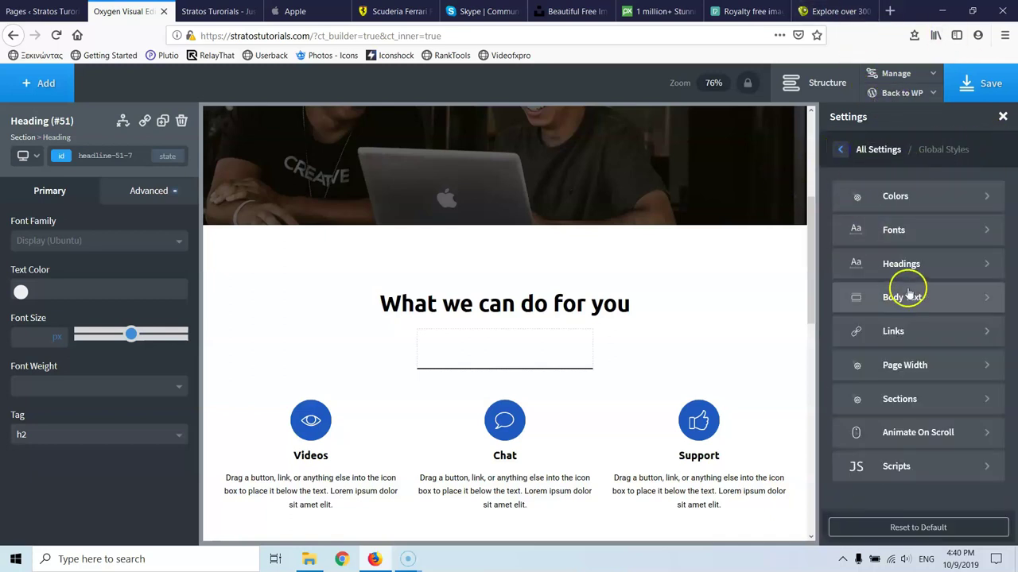
left_click(867, 302)
left_click(887, 331)
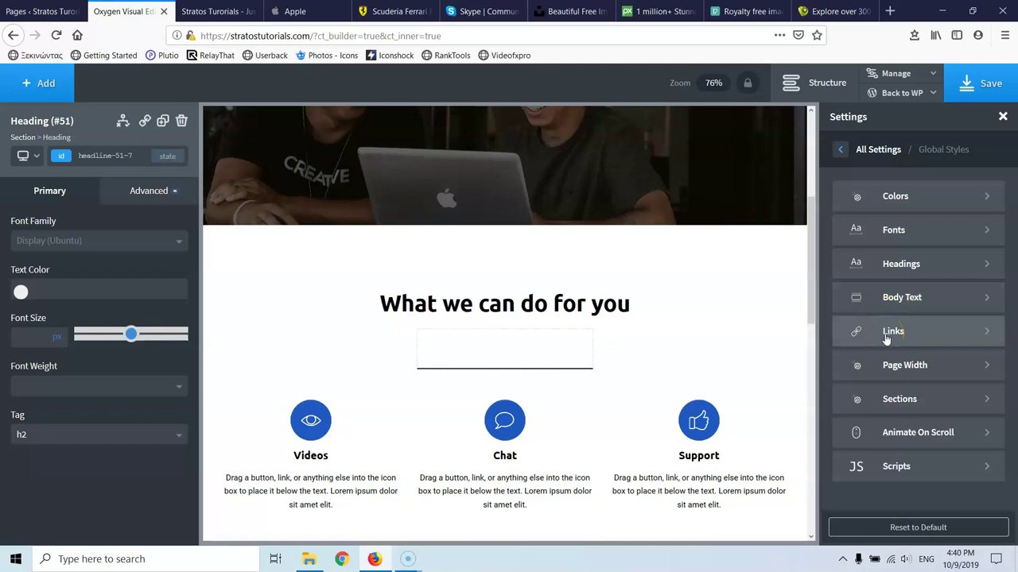
left_click(898, 371)
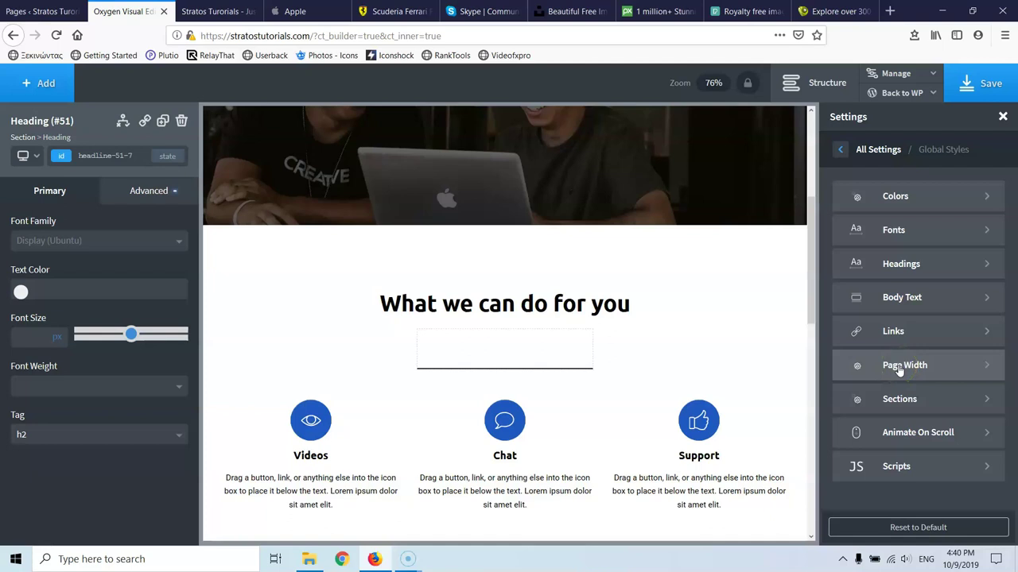
left_click(898, 367)
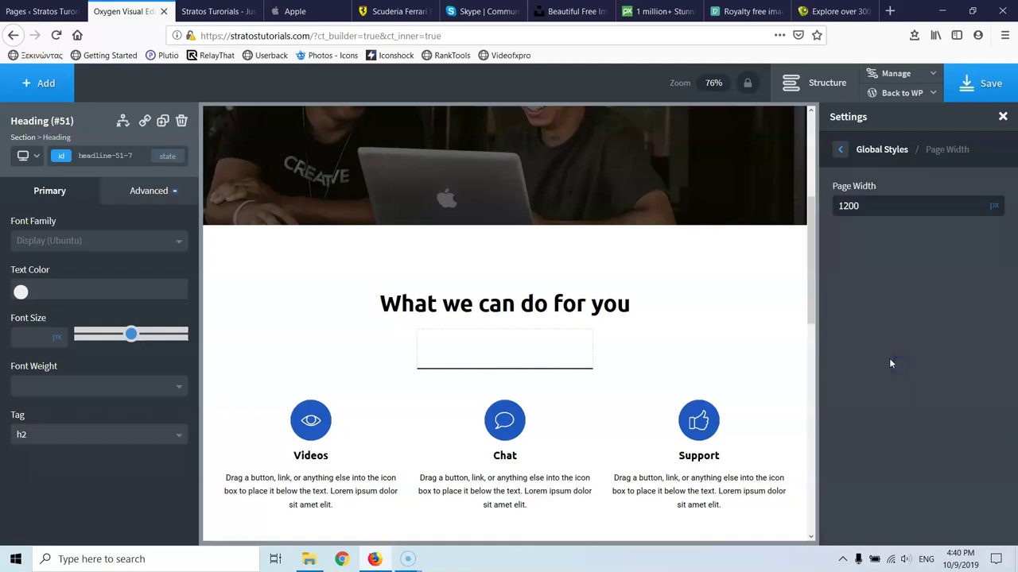
scroll(511, 284, "up", 3)
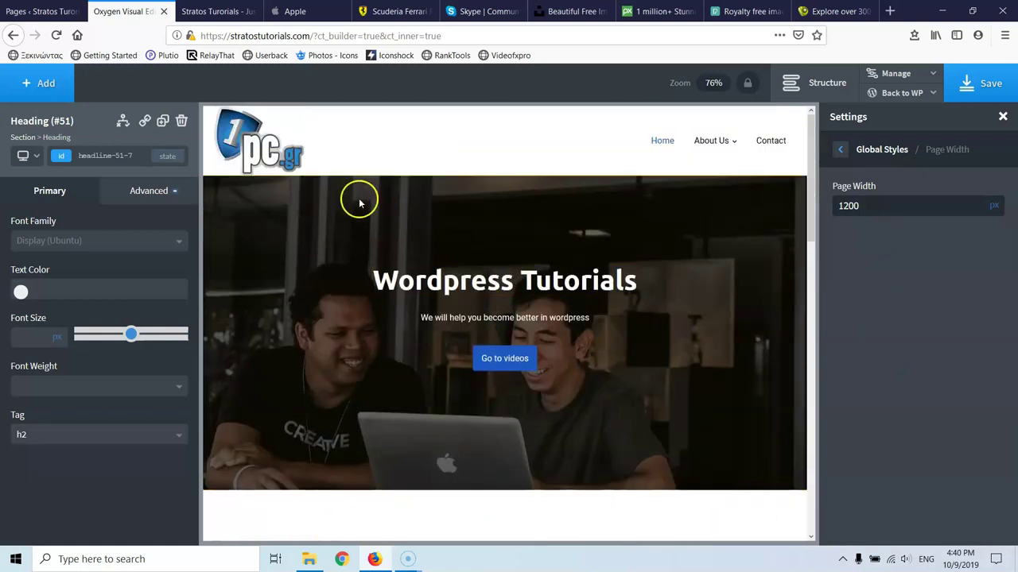
Examine the content width of the live homepage and compare it with the Apple website.
left_click(210, 11)
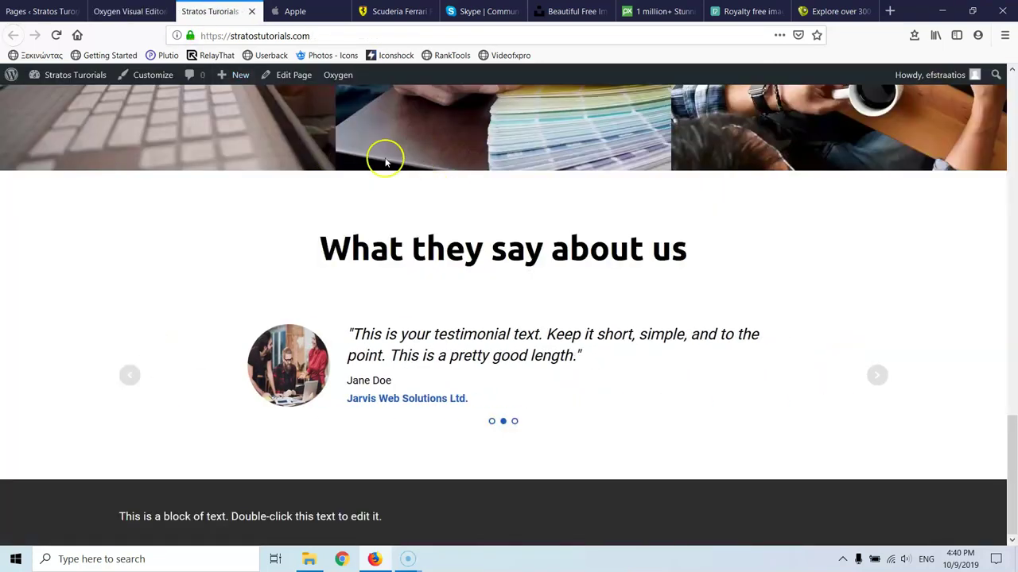
scroll(377, 235, "up", 10)
scroll(373, 238, "up", 1)
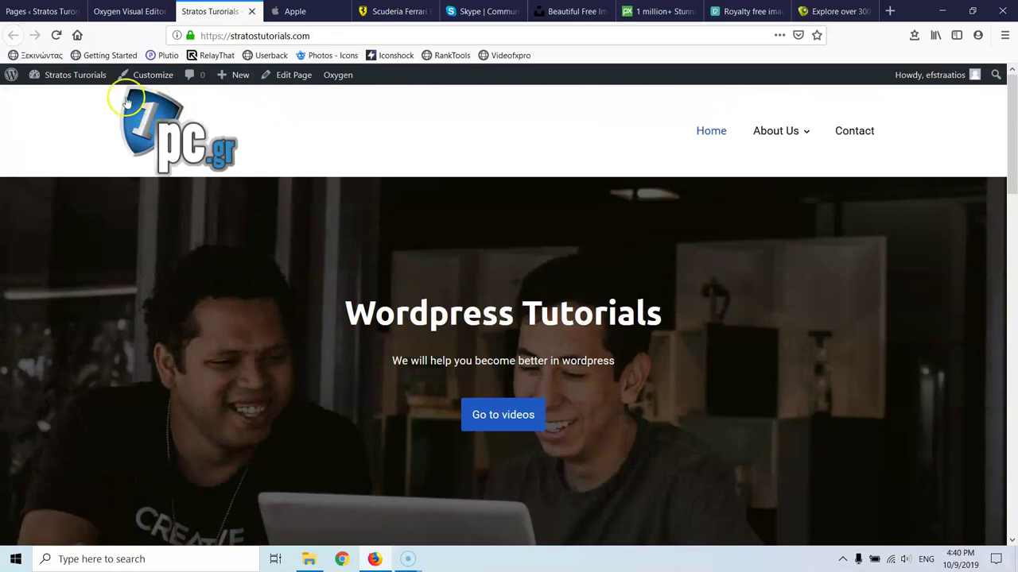
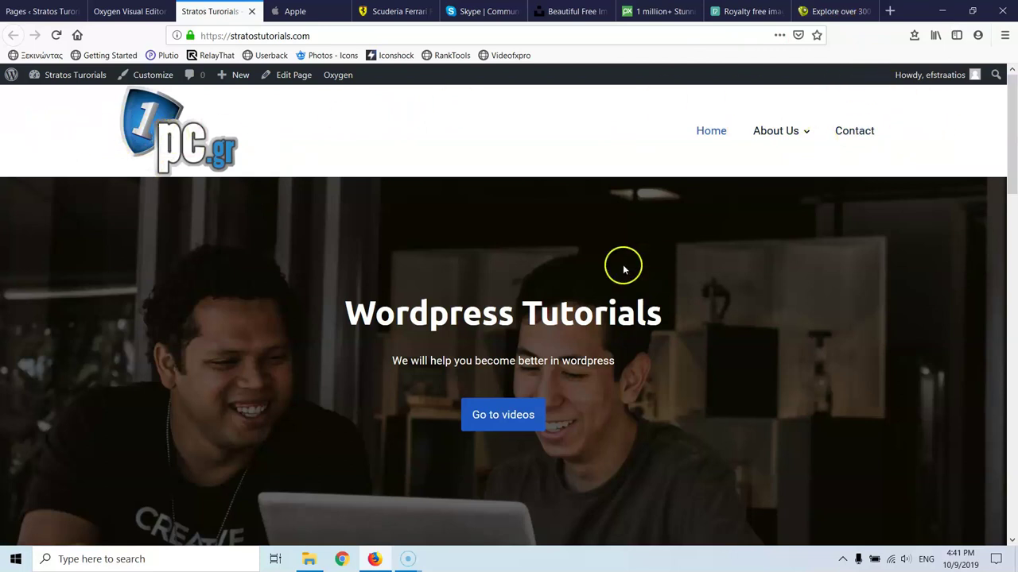
left_click(298, 13)
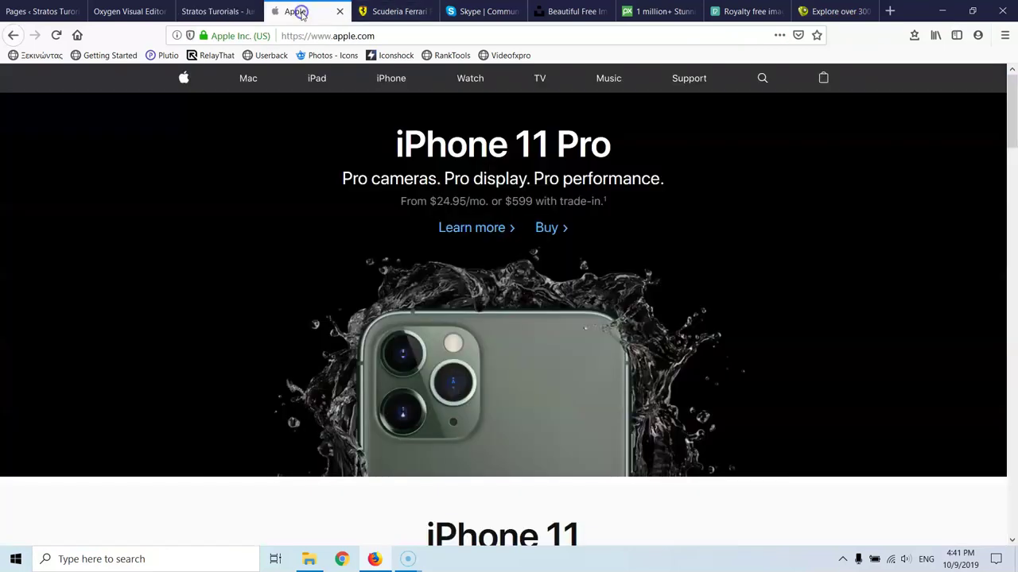
left_click(223, 11)
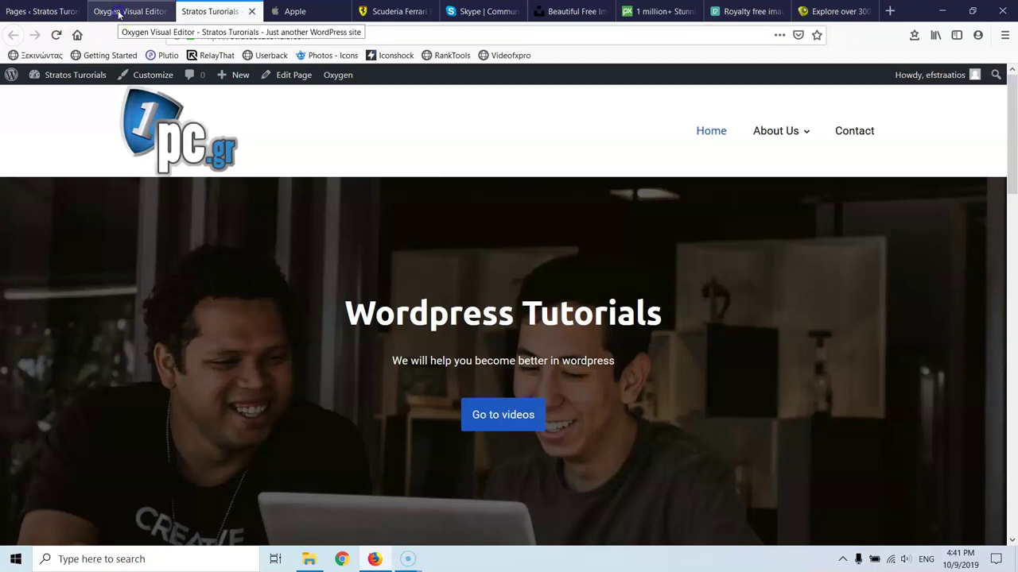
In the Oxygen editor, try a global page width of 1120 px and restore it to 1200 px.
left_click(118, 14)
double_click(874, 206)
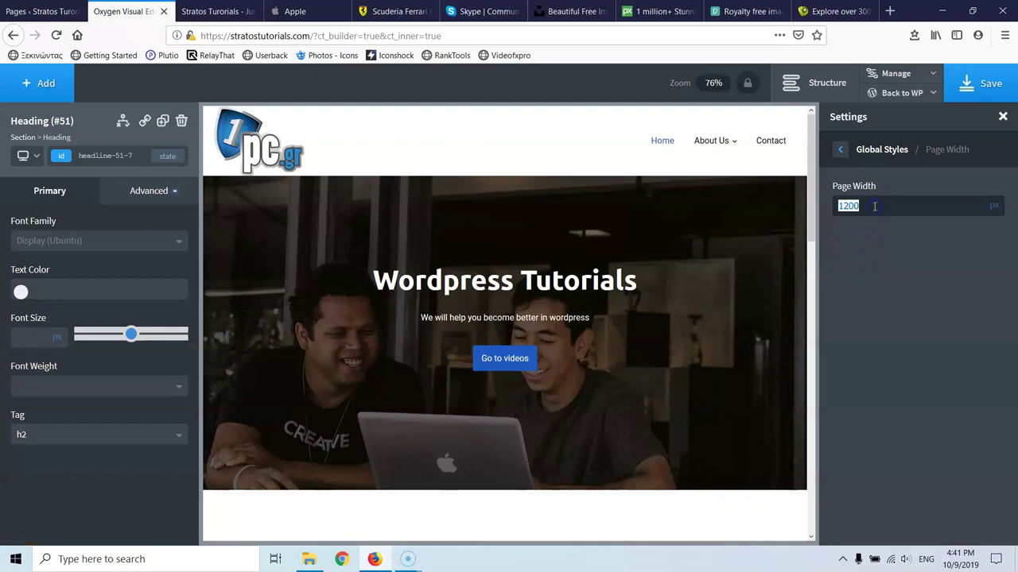
type("1120")
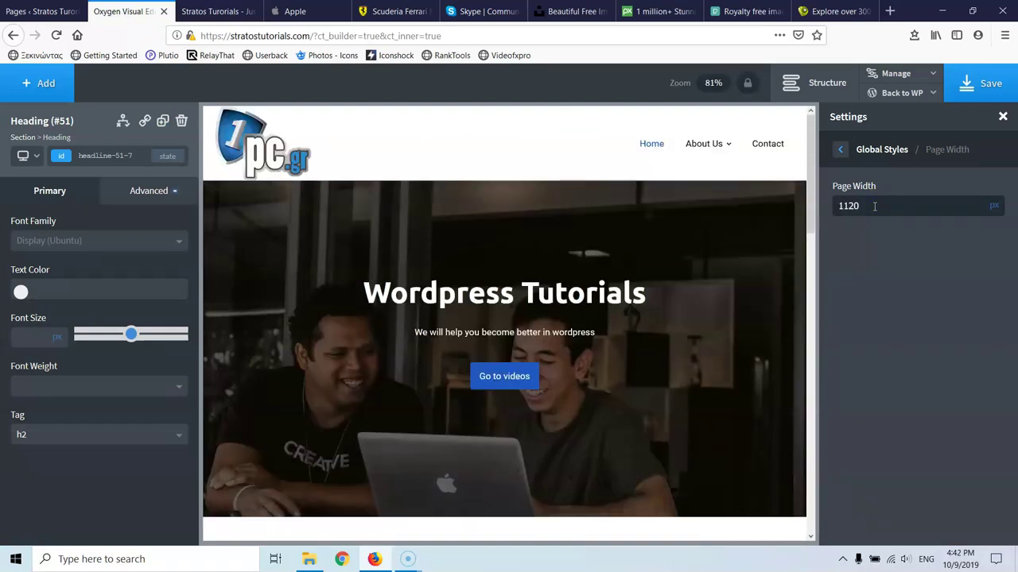
double_click(875, 206)
type("120")
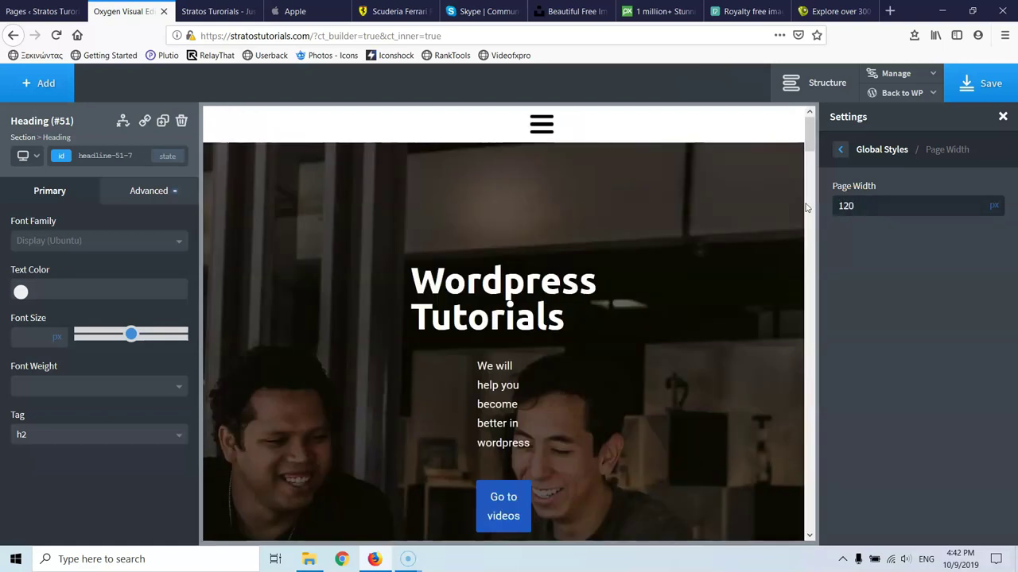
type("0")
left_click(861, 207)
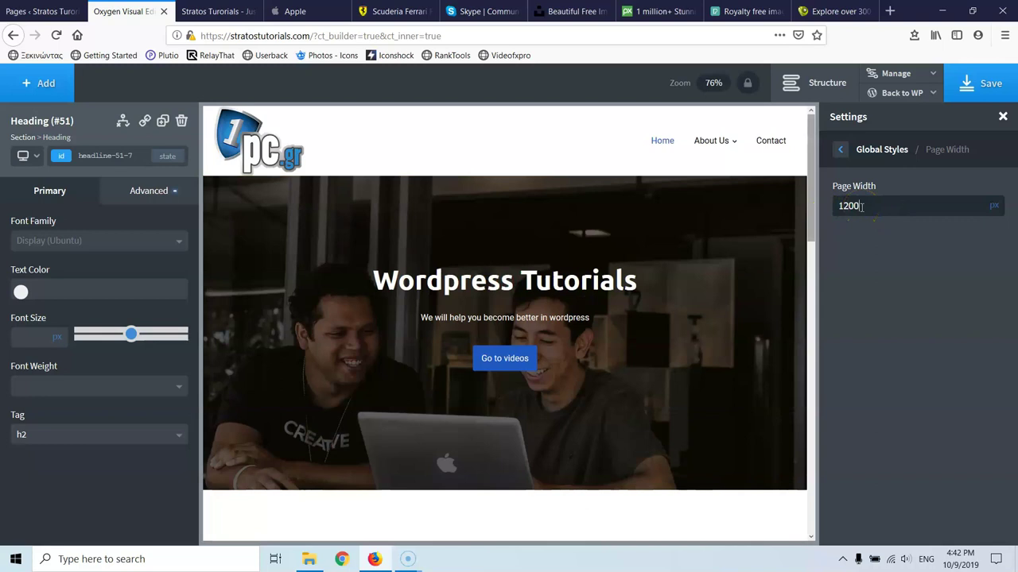
Search the web in a new tab for laptop resolution and highlight 1366 x 768 in the first result.
left_click(890, 11)
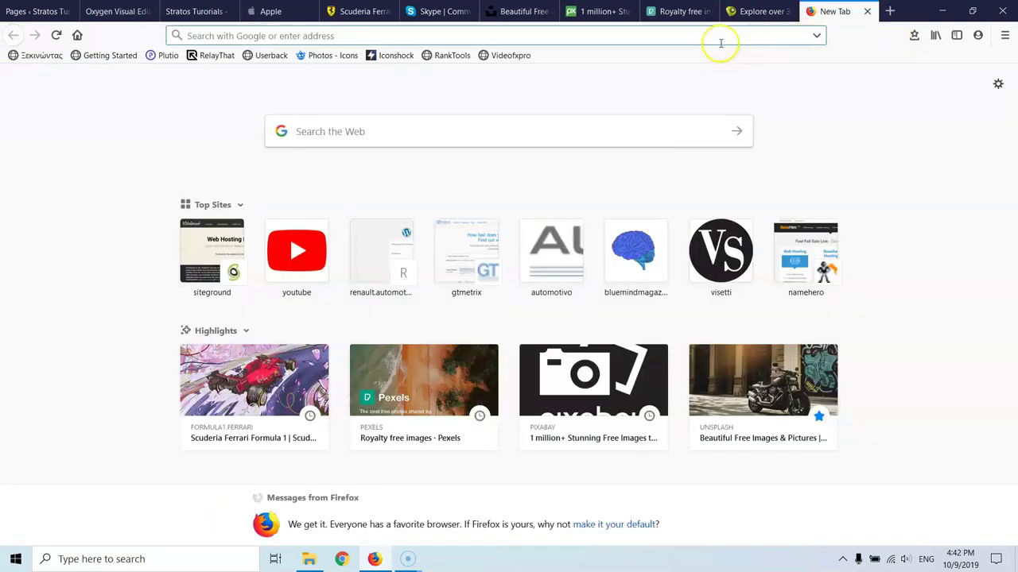
type("lapoto")
key("BackSpace")
type("resol")
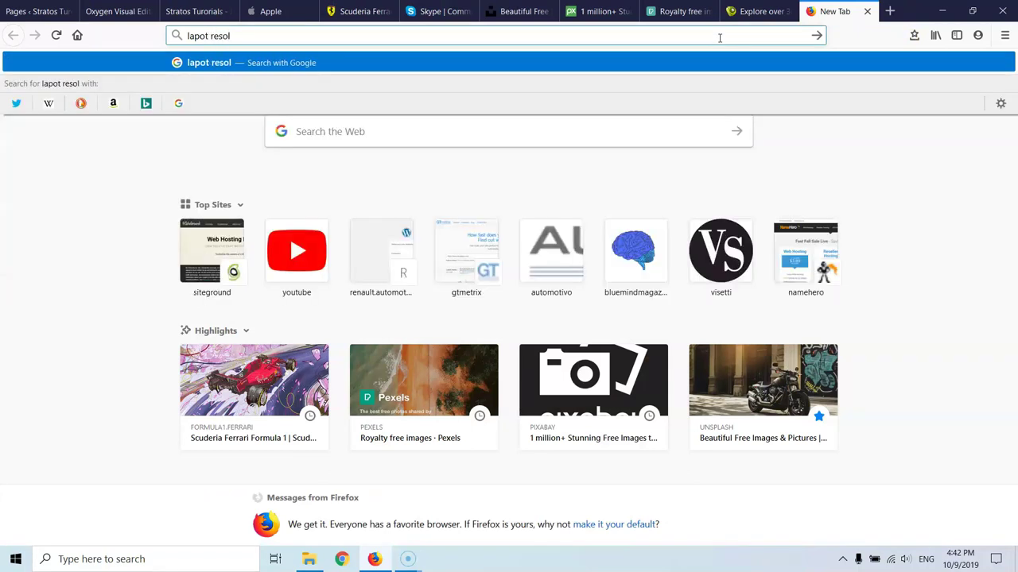
type("ution")
key("Return")
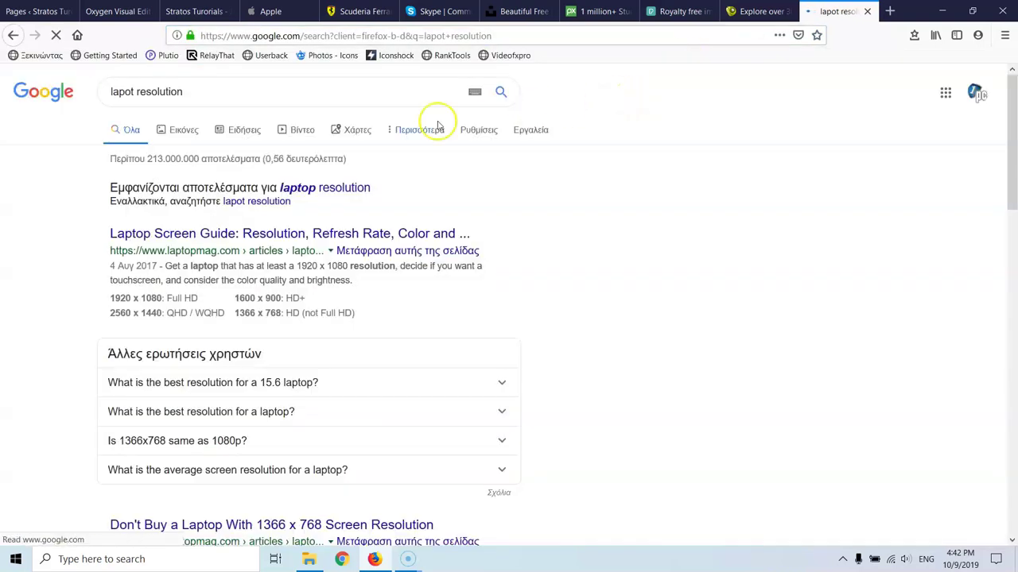
left_click(322, 188)
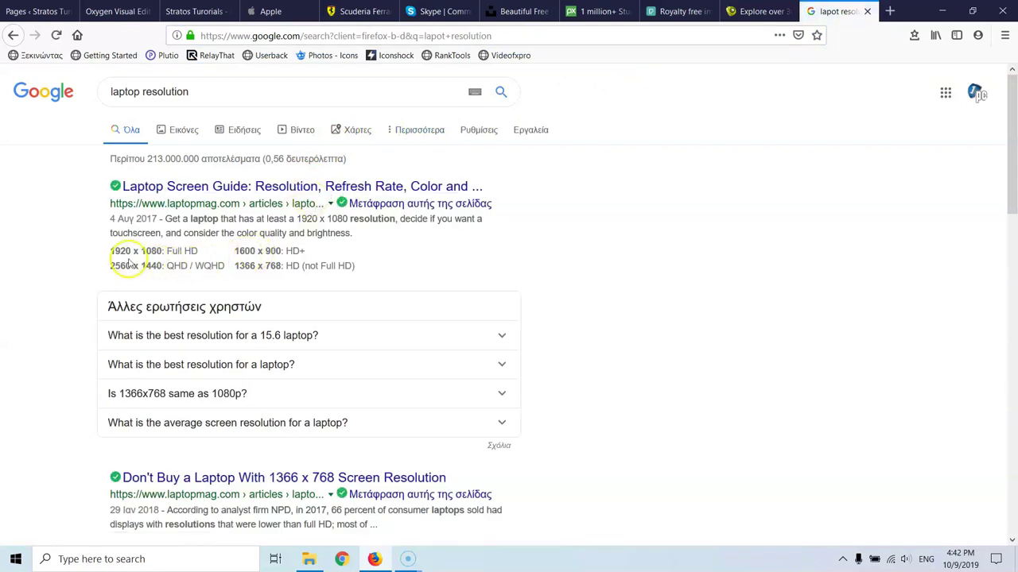
left_click_drag(235, 265, 283, 265)
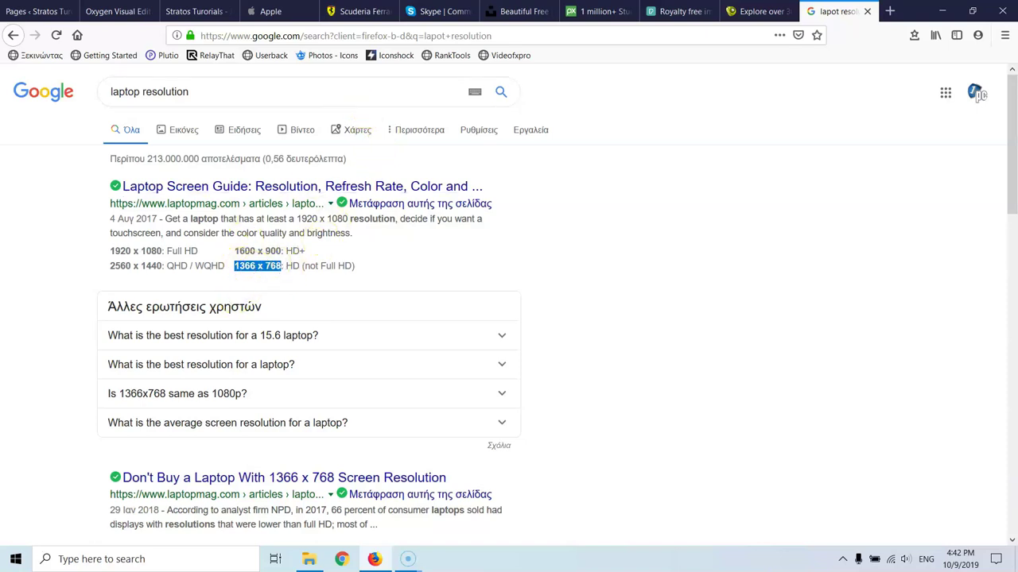
Examine the content width of the Apple homepage all the way down to its footer.
left_click(288, 10)
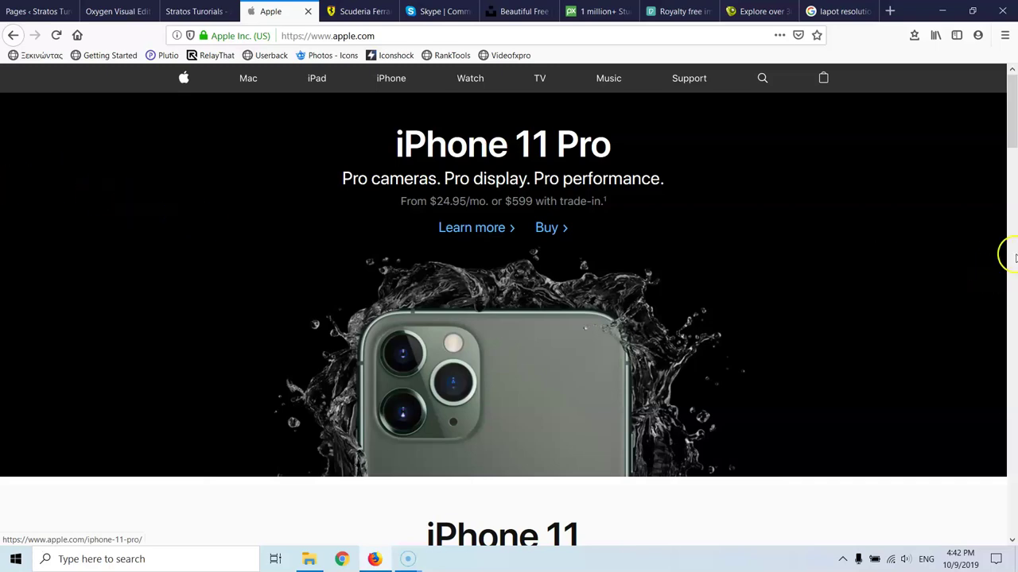
scroll(880, 155, "down", 10)
scroll(881, 155, "down", 10)
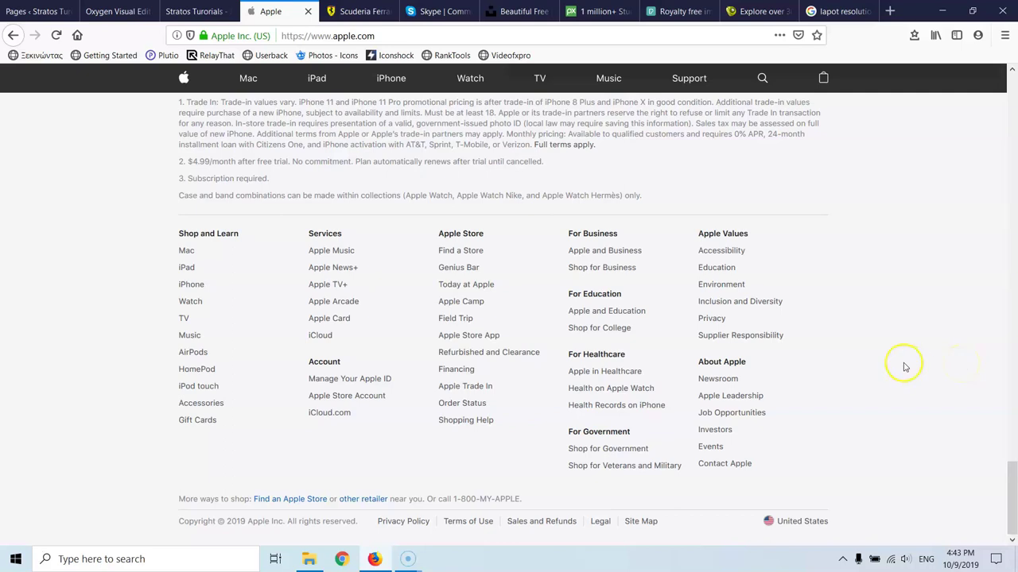
Glance at the live homepage, return to the Oxygen editor and go back to the global styles list.
left_click(183, 11)
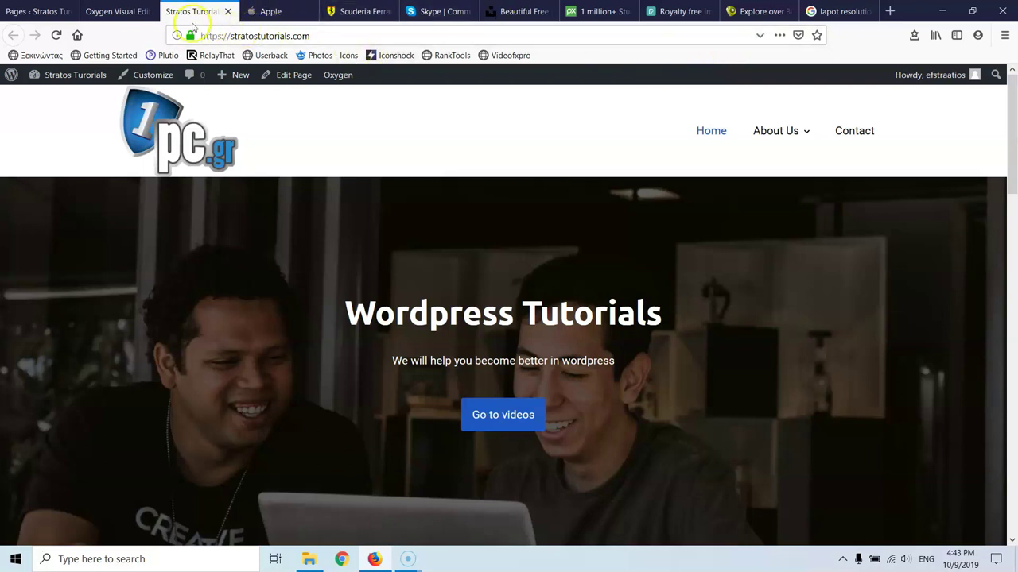
left_click(104, 12)
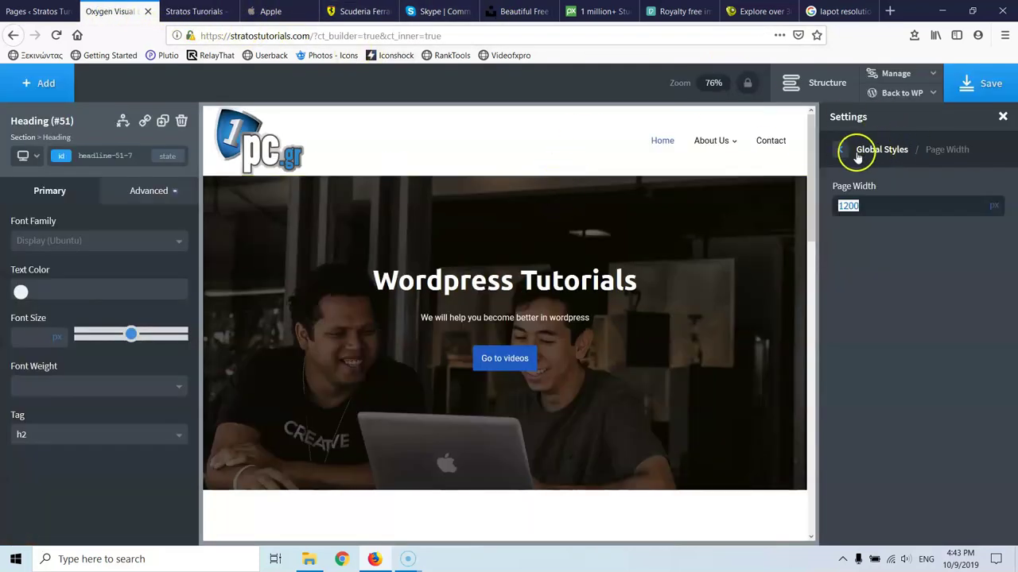
left_click(843, 150)
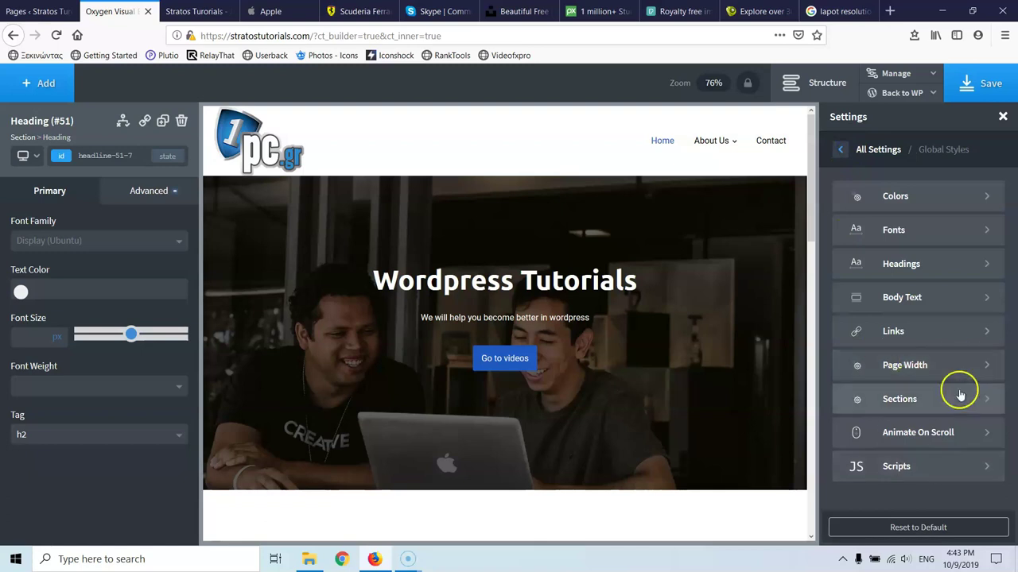
Glance at the global section padding, then set the global scroll animation duration to 500 ms with ease easing.
left_click(927, 399)
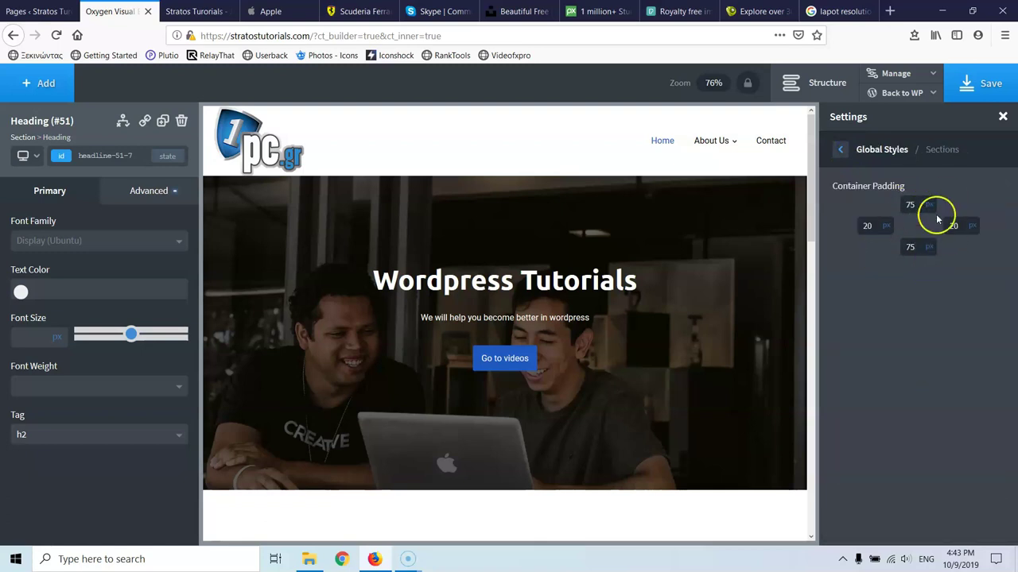
left_click(838, 153)
left_click(944, 432)
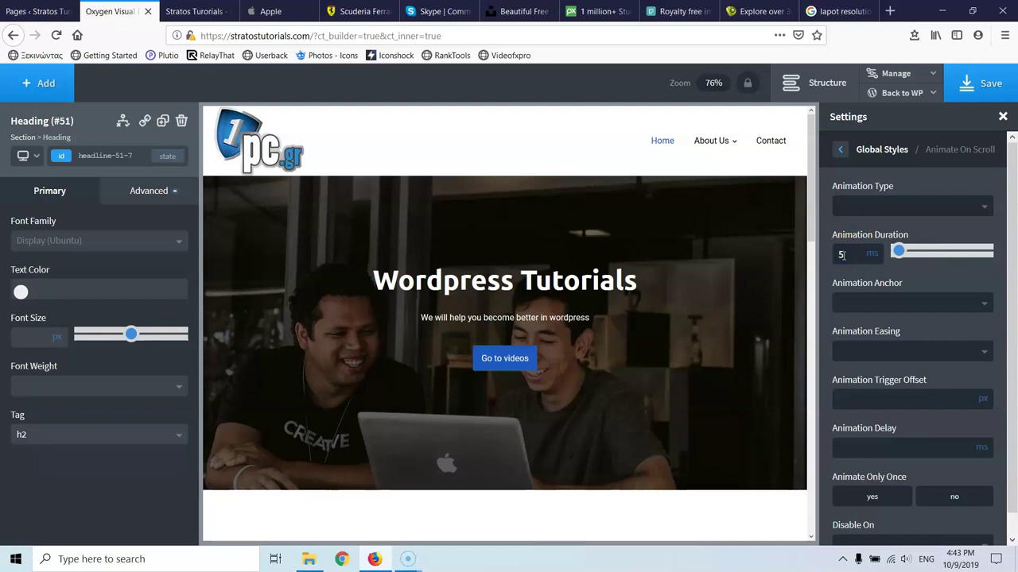
left_click(869, 349)
left_click(859, 419)
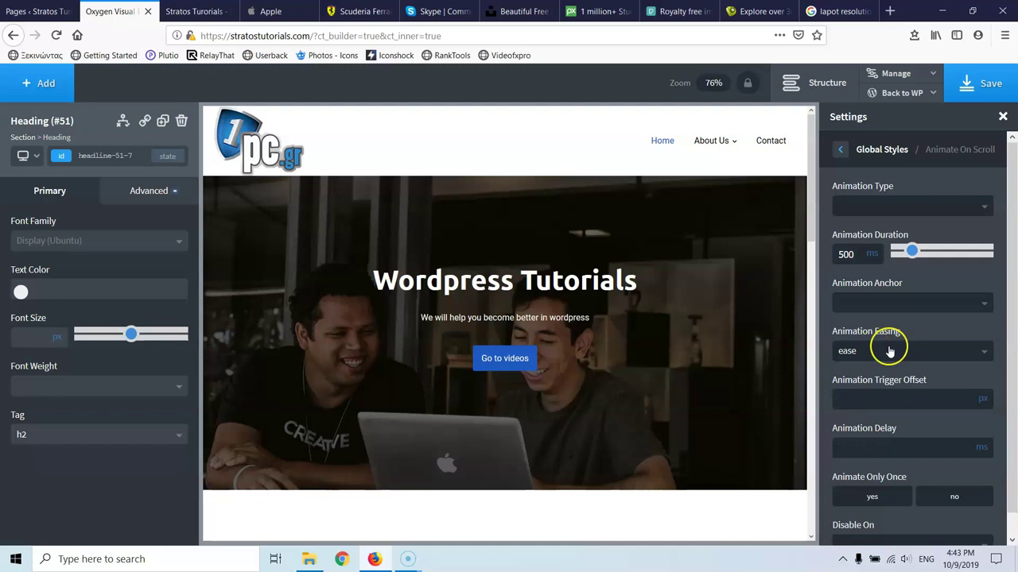
Make global scroll animations play only once, disable them on screens less than 992px, and save.
left_click(871, 497)
scroll(887, 477, "down", 1)
left_click(887, 523)
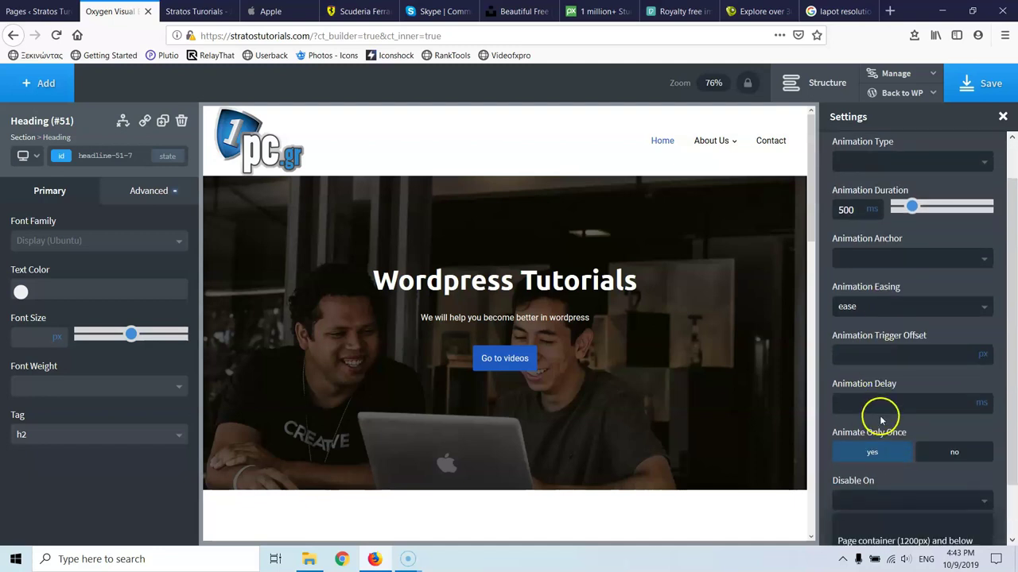
left_click(878, 496)
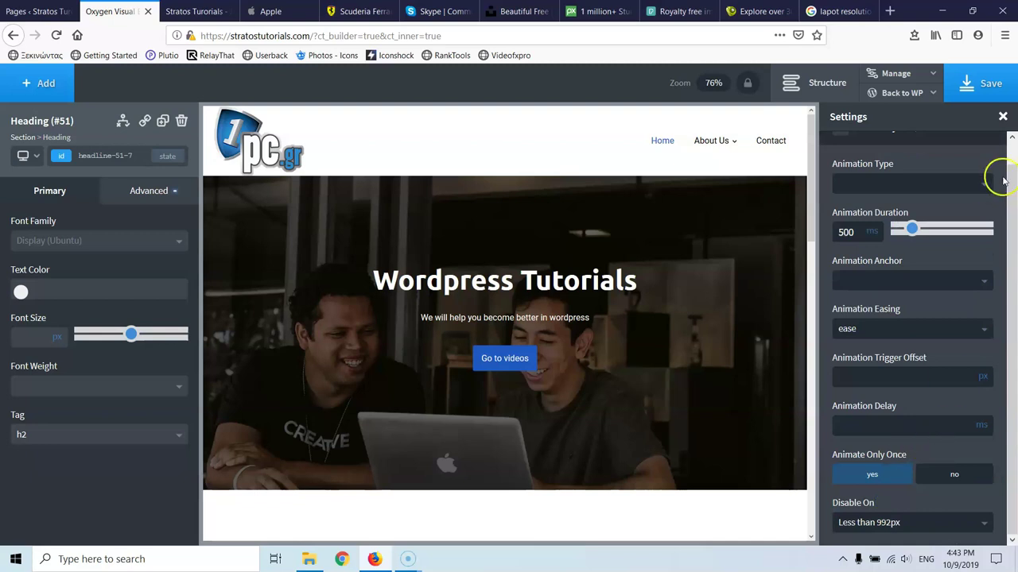
left_click(966, 86)
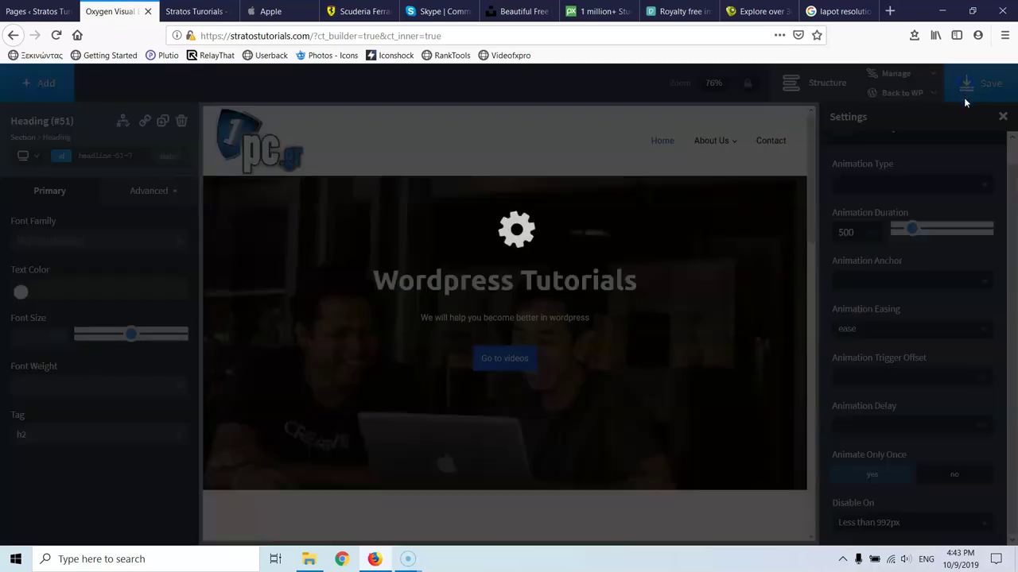
View the global script settings, reload the live homepage to check it, and return to the Oxygen editor.
scroll(856, 159, "up", 1)
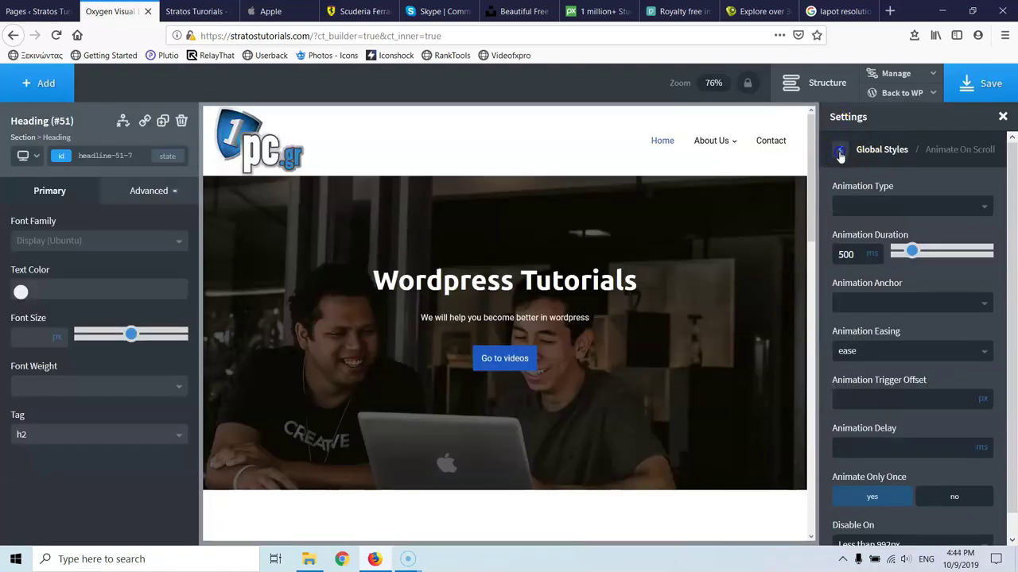
left_click(840, 154)
left_click(920, 467)
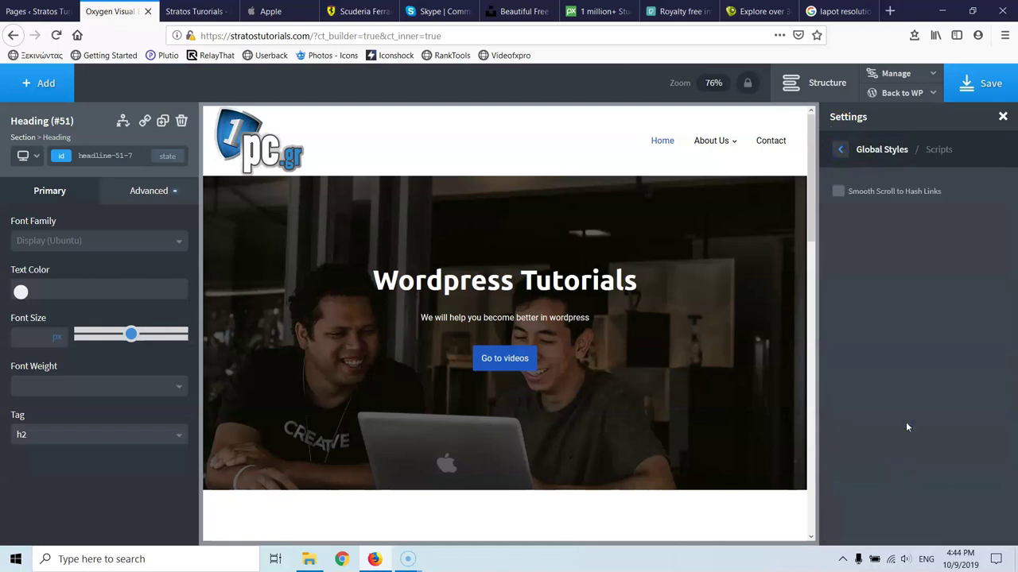
left_click(841, 151)
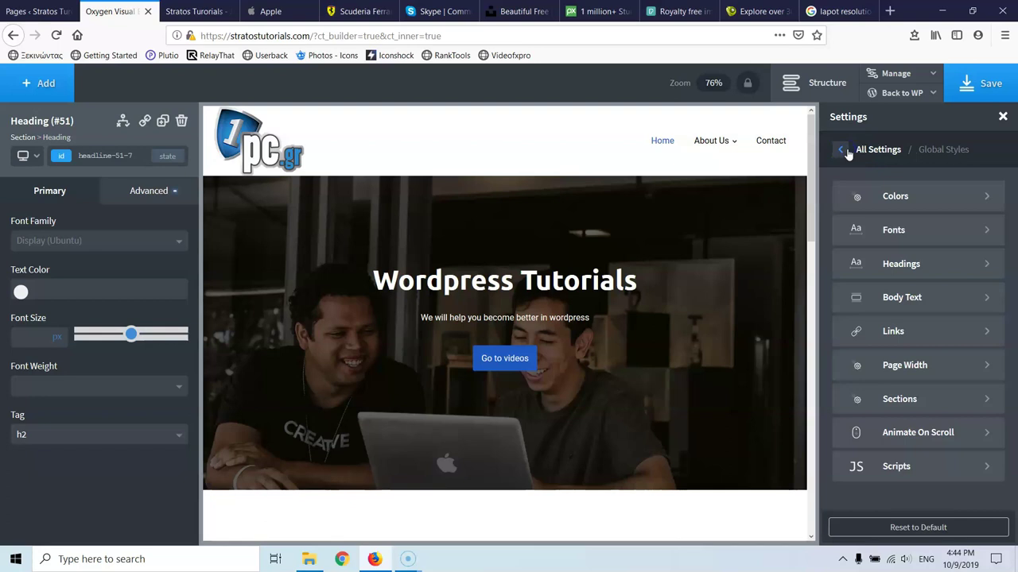
left_click(190, 14)
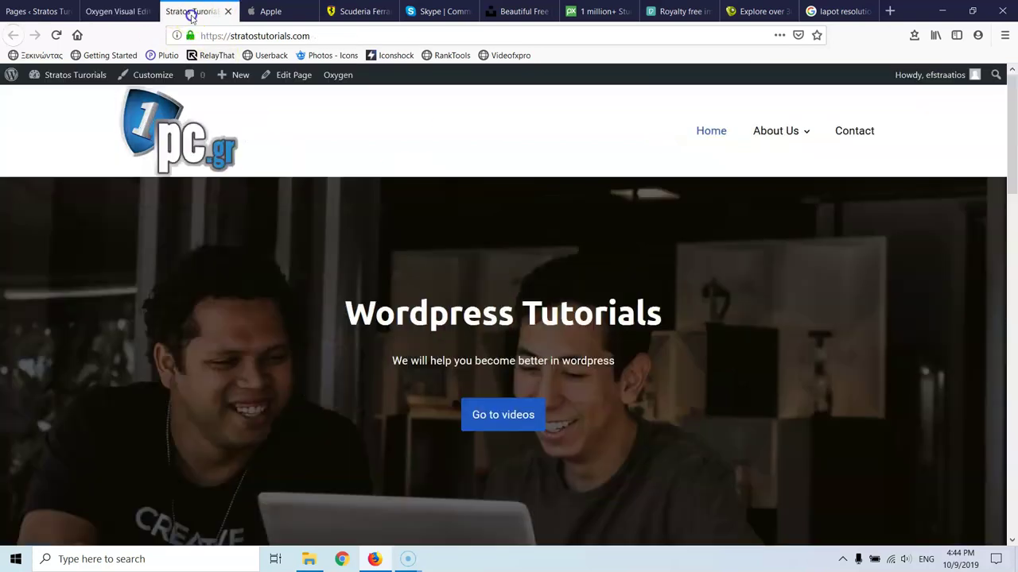
left_click(56, 35)
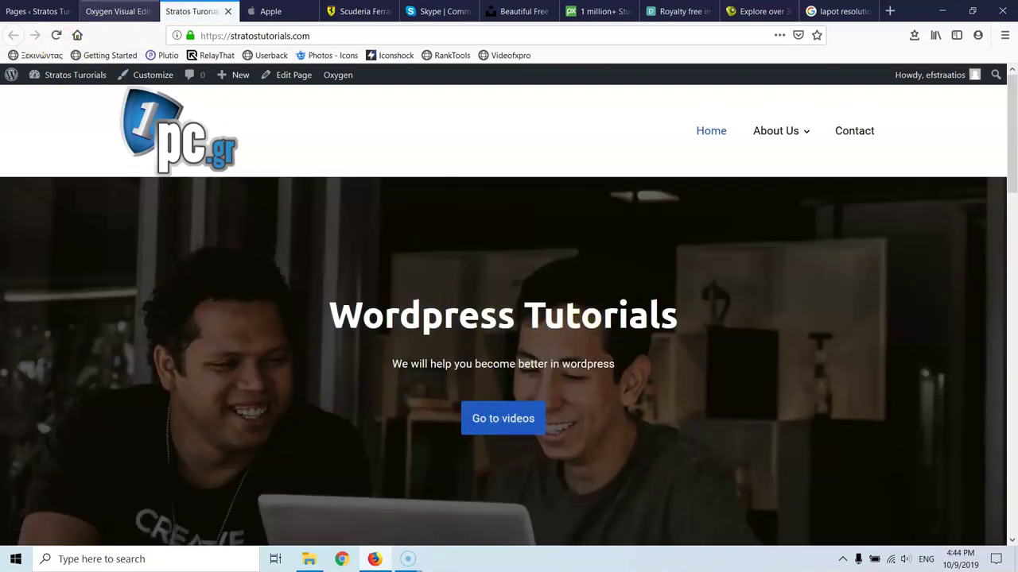
left_click(118, 11)
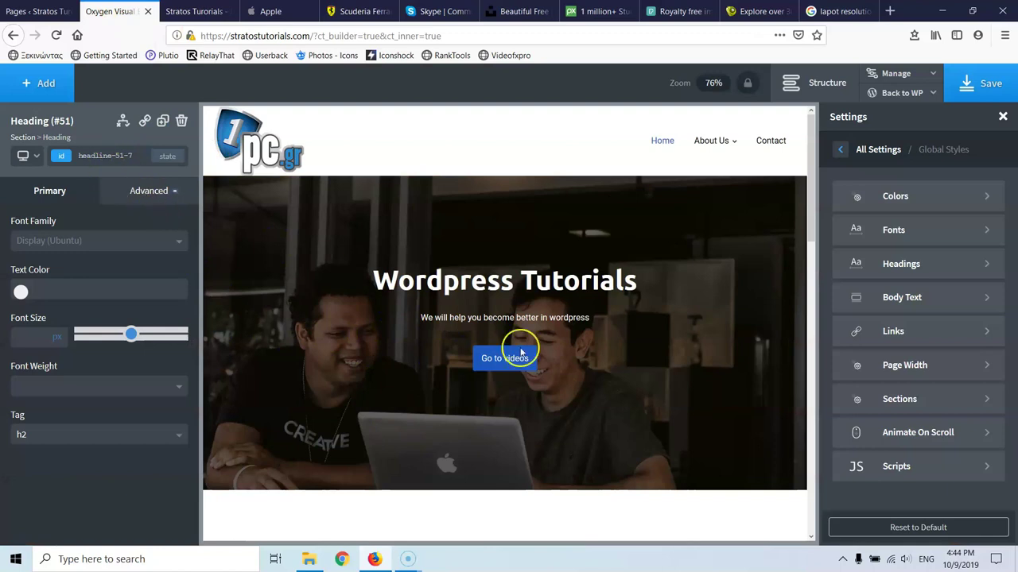
Add a rotate transform of 25 degrees to the hover state of the Videos icon's class.
scroll(465, 401, "down", 3)
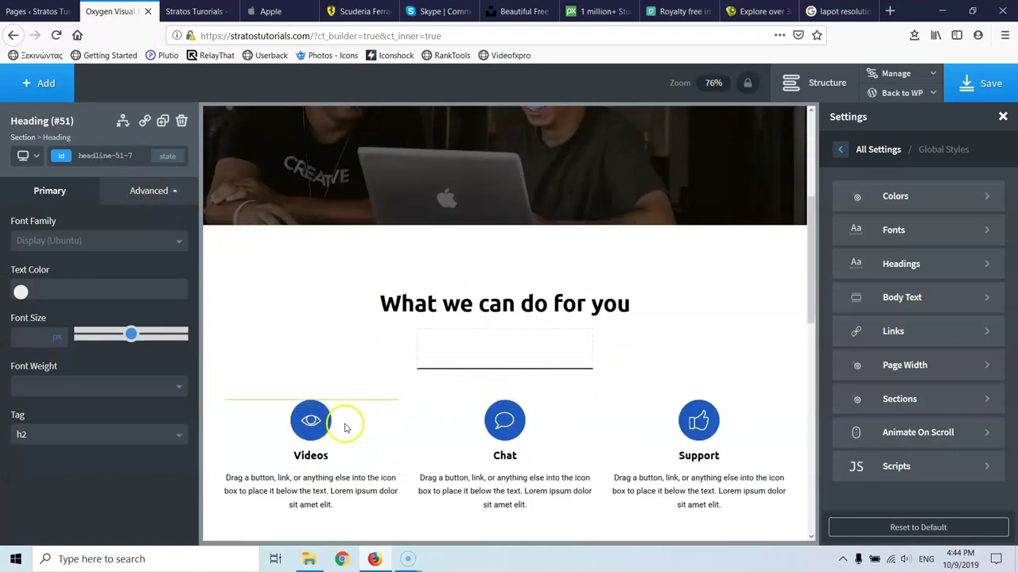
left_click(990, 86)
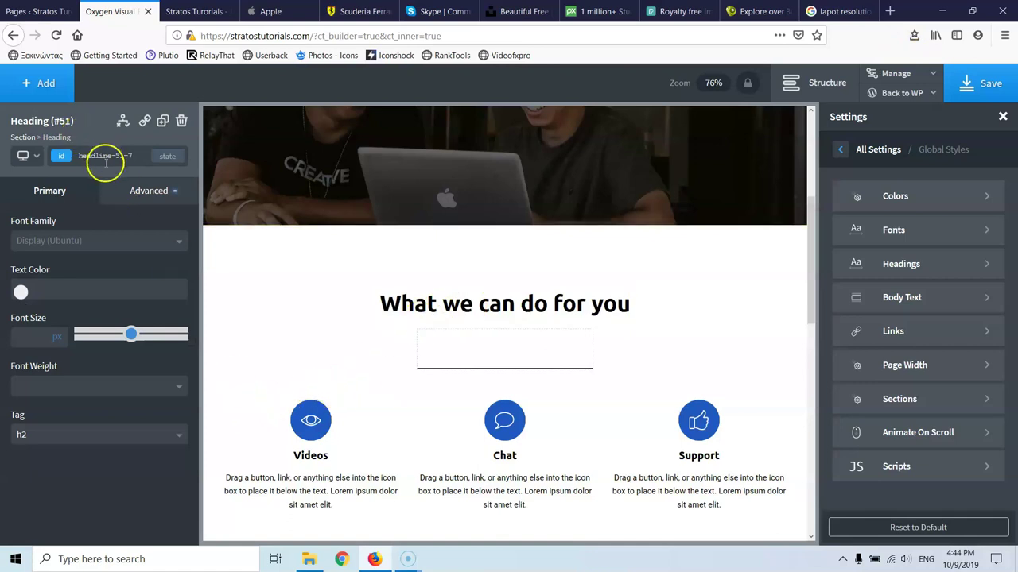
left_click(305, 423)
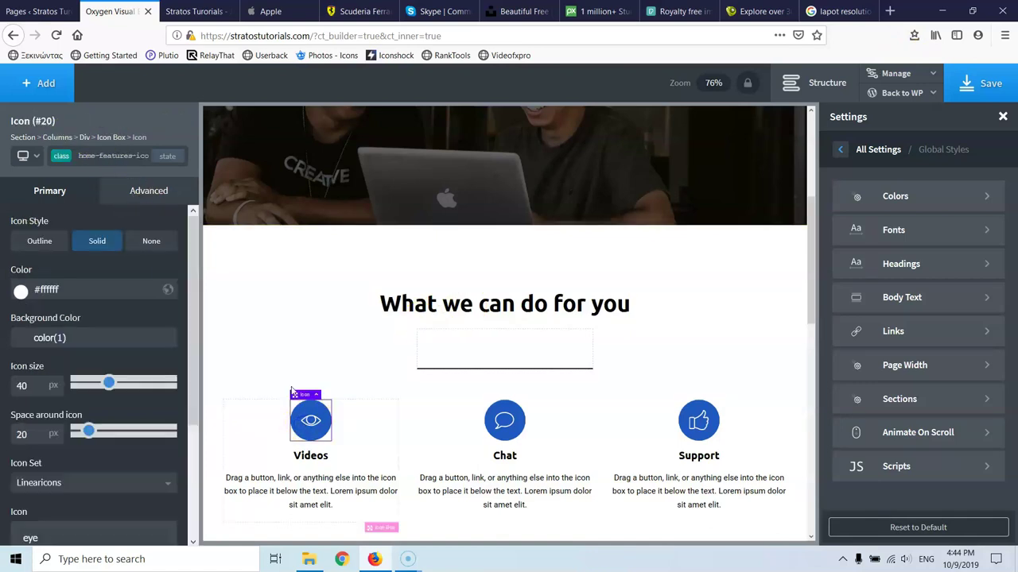
left_click(162, 165)
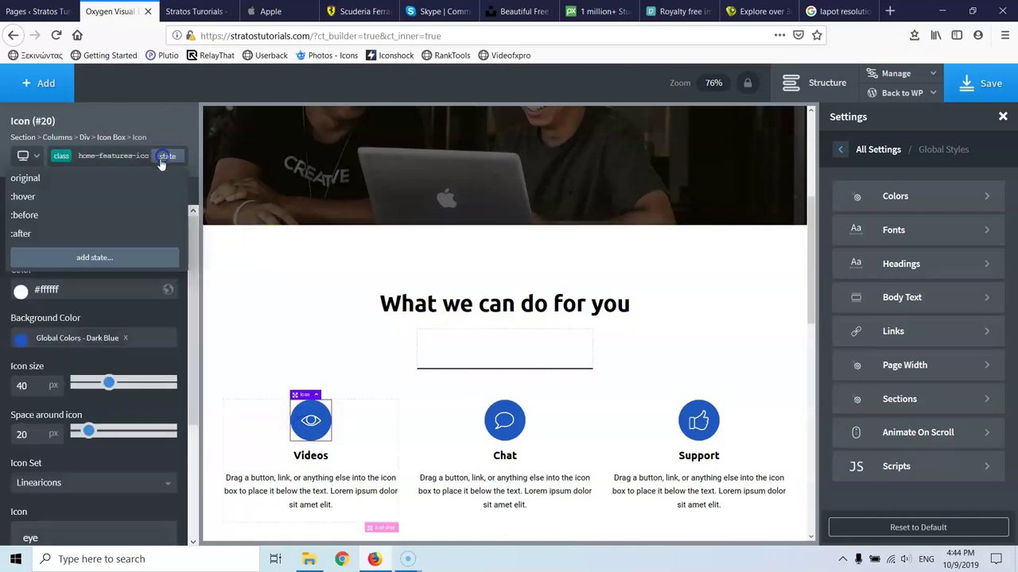
left_click(43, 199)
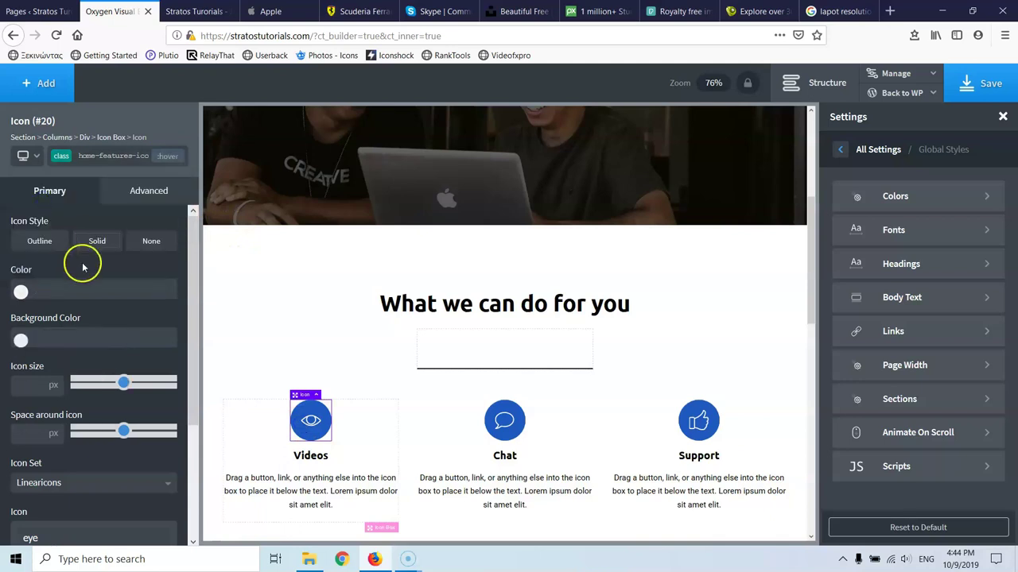
left_click(117, 196)
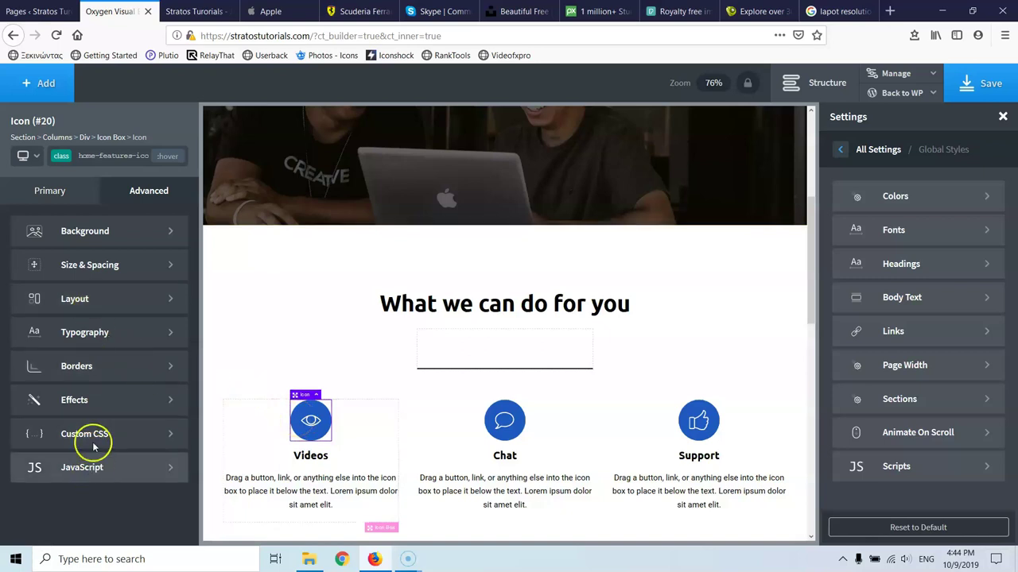
left_click(99, 395)
left_click(96, 468)
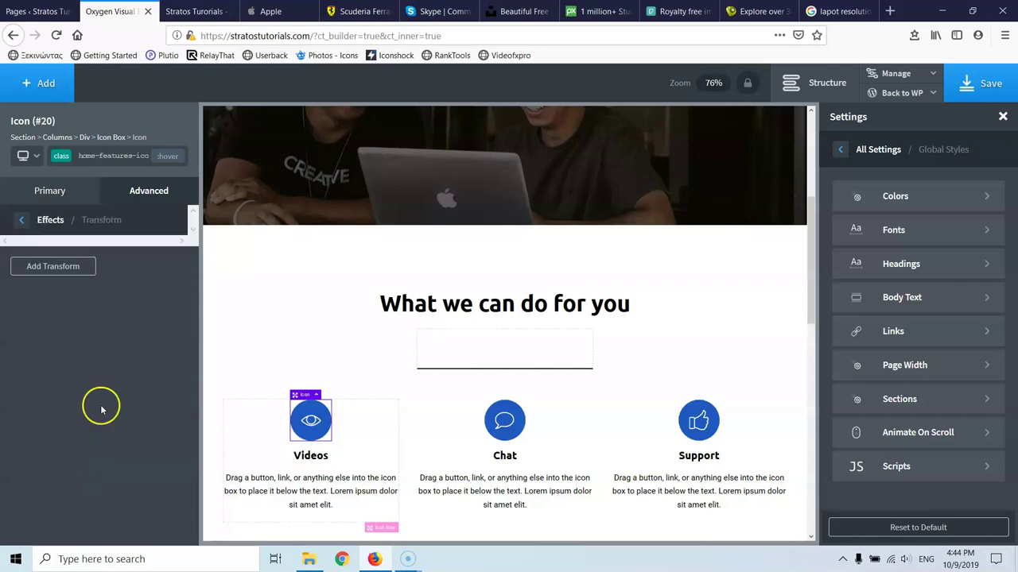
left_click(57, 267)
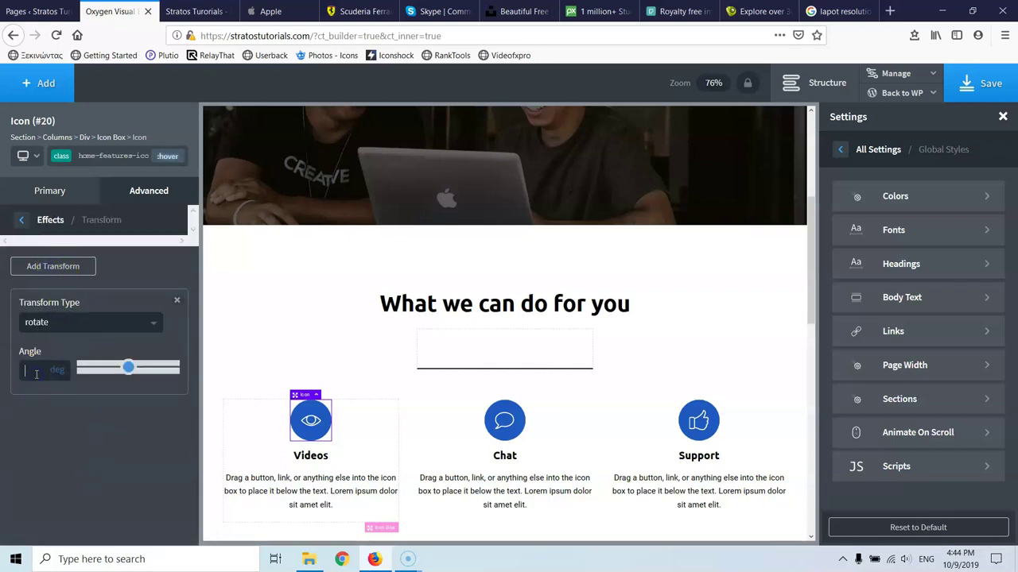
type("25")
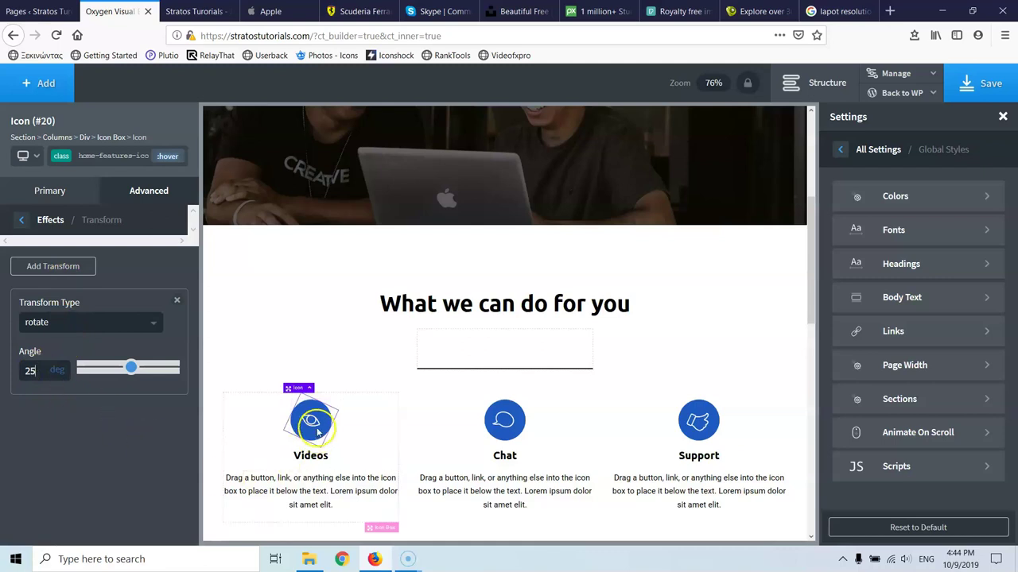
left_click(21, 223)
Switch the icon class back to its original state, set a transition duration of 0.5 sec, and save.
left_click(165, 155)
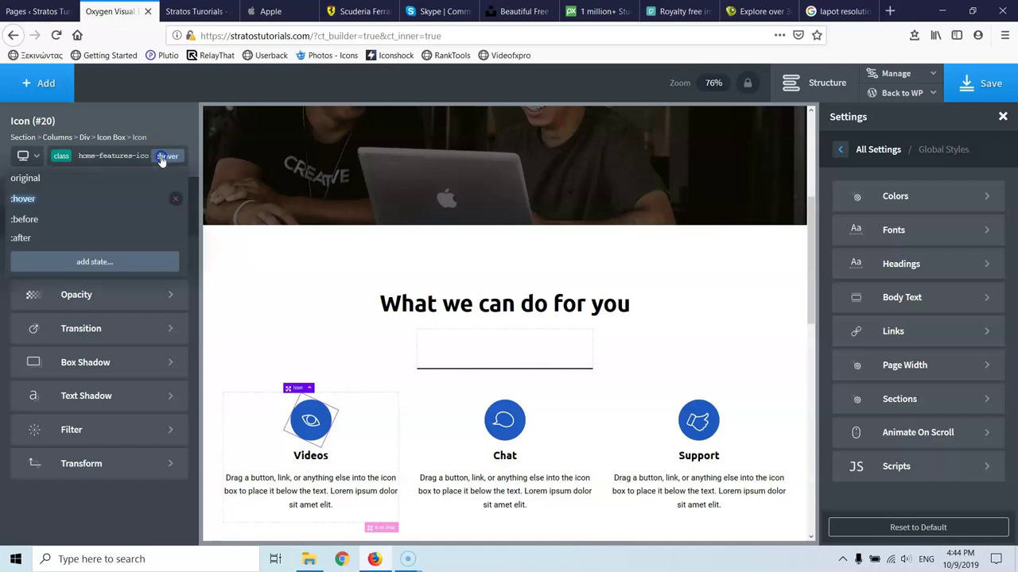
left_click(87, 185)
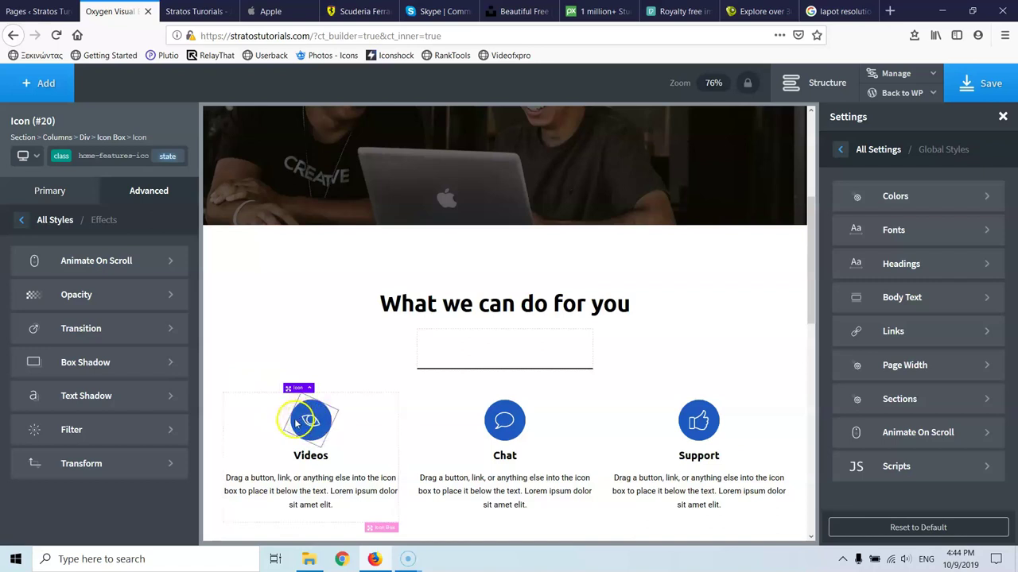
left_click(91, 340)
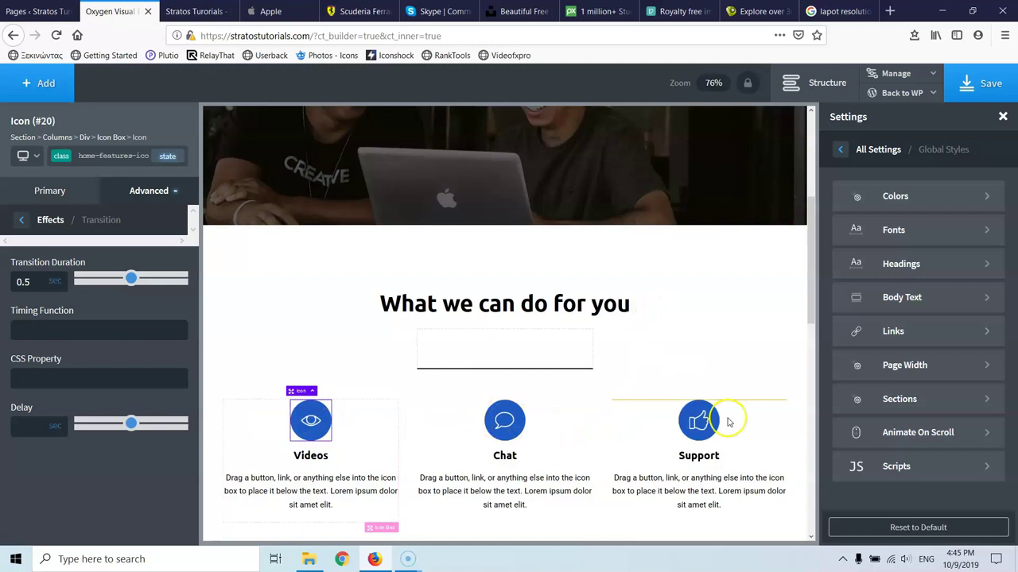
left_click(988, 83)
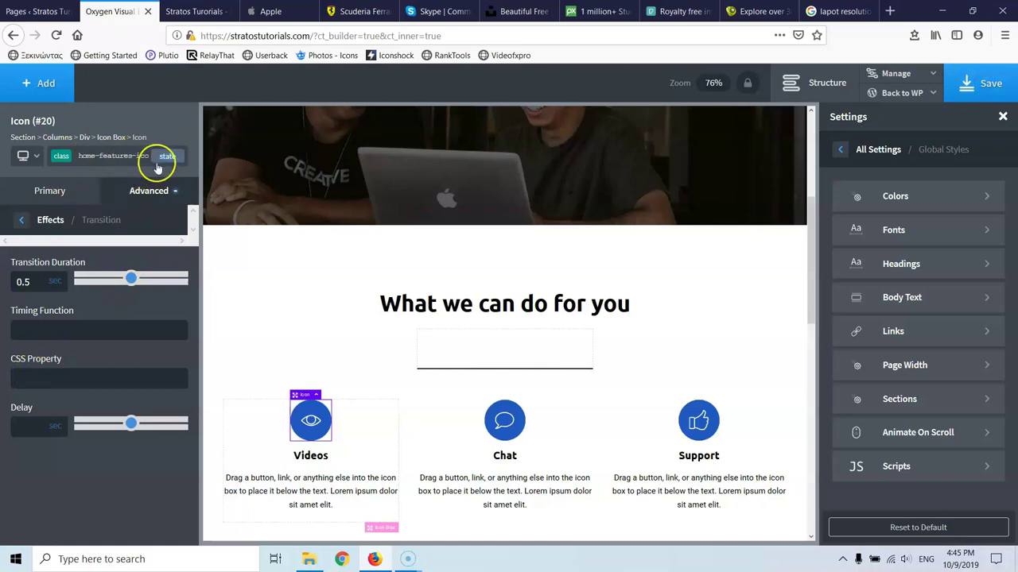
left_click(22, 219)
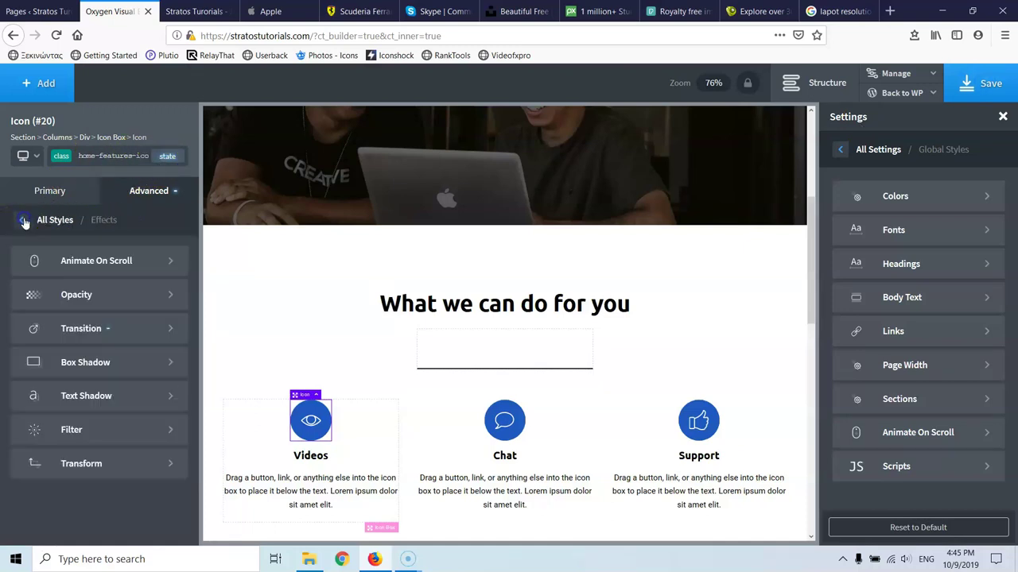
Enable the animate-on-scroll effect on the Wordpress Tutorials heading with the Fade animation type.
scroll(315, 257, "down", 9)
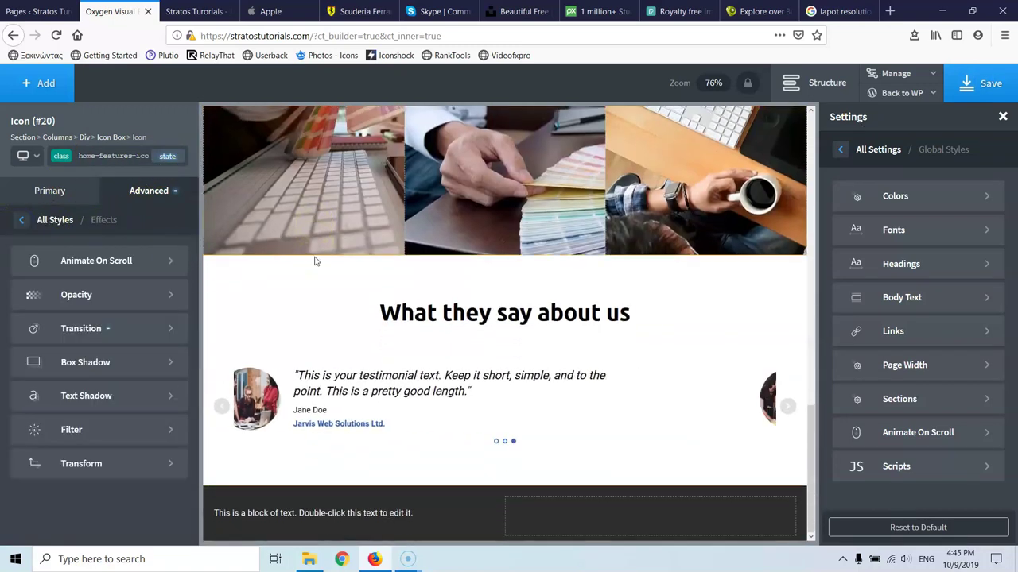
scroll(313, 261, "up", 6)
scroll(314, 259, "up", 5)
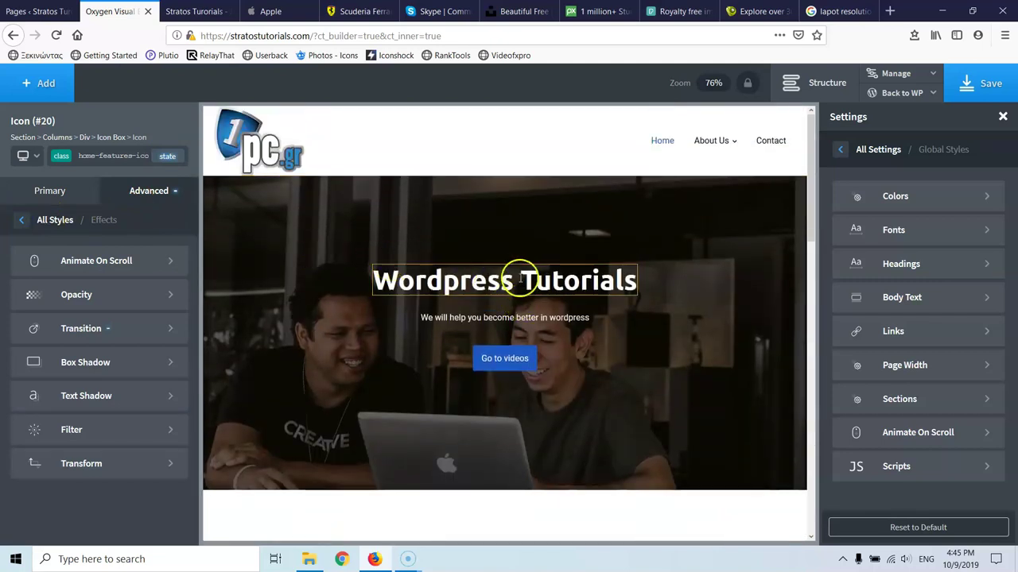
scroll(517, 275, "down", 3)
scroll(508, 286, "up", 3)
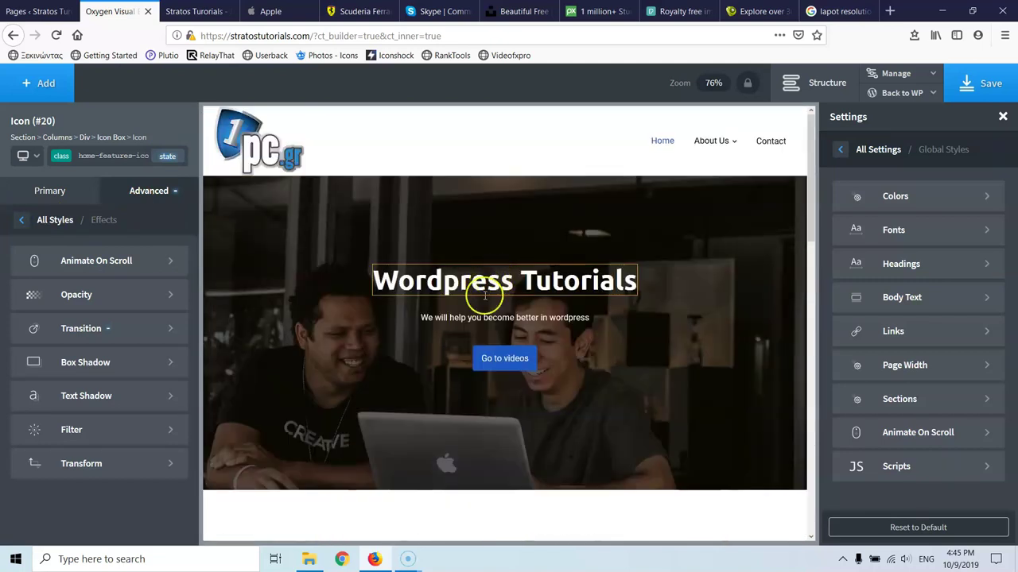
left_click(488, 286)
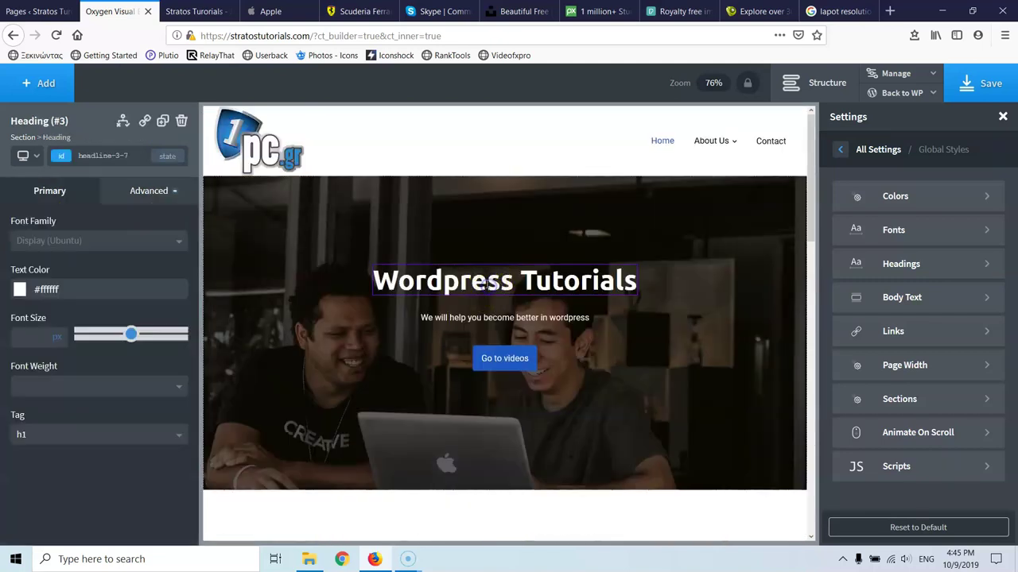
left_click(133, 192)
left_click(75, 397)
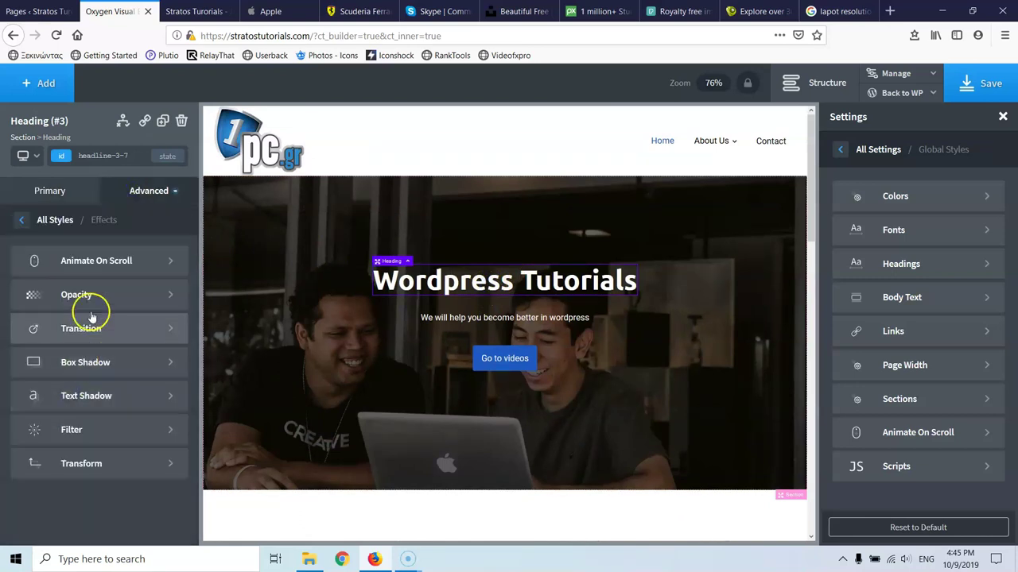
left_click(96, 265)
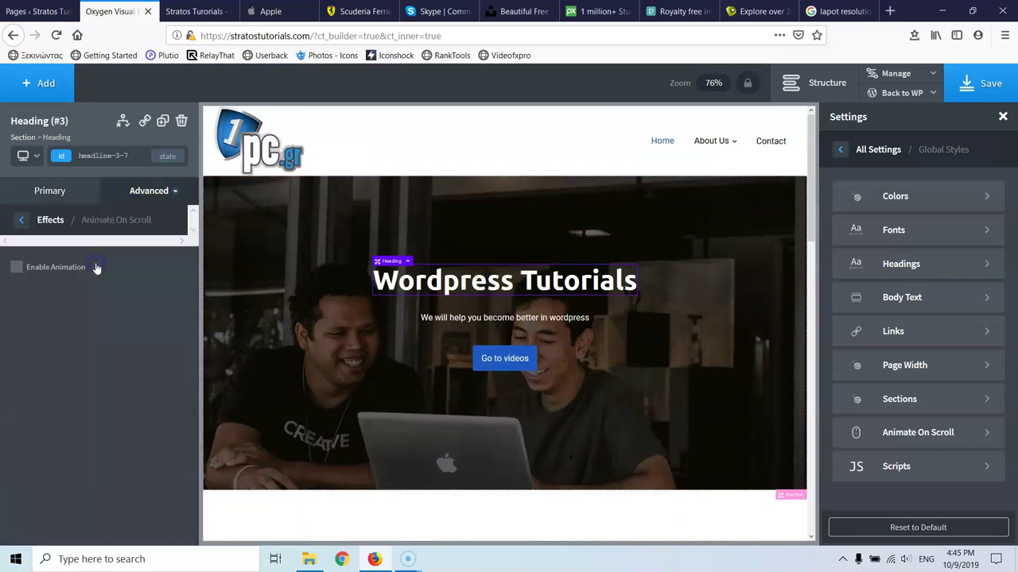
left_click(17, 269)
left_click(46, 319)
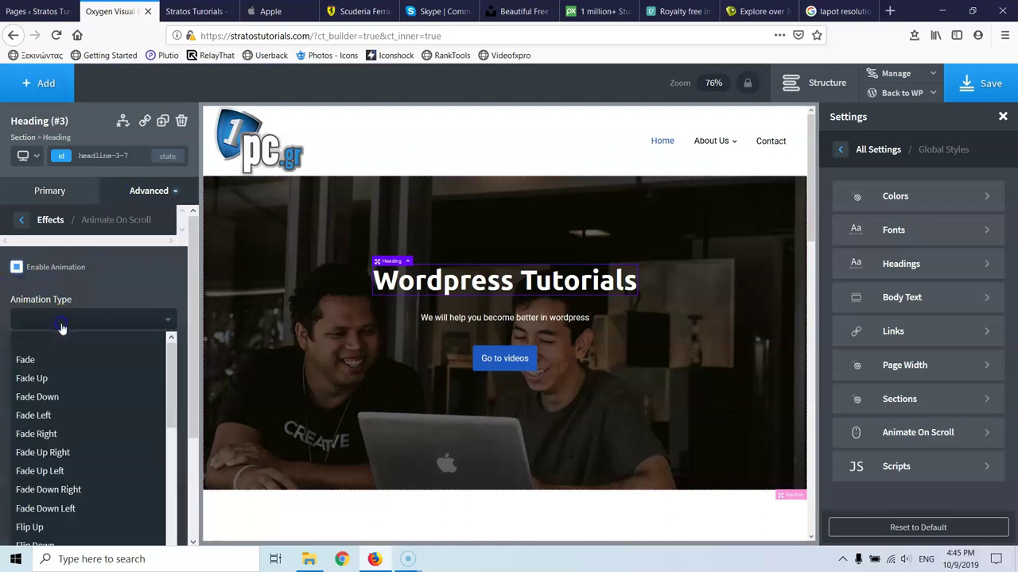
left_click(66, 365)
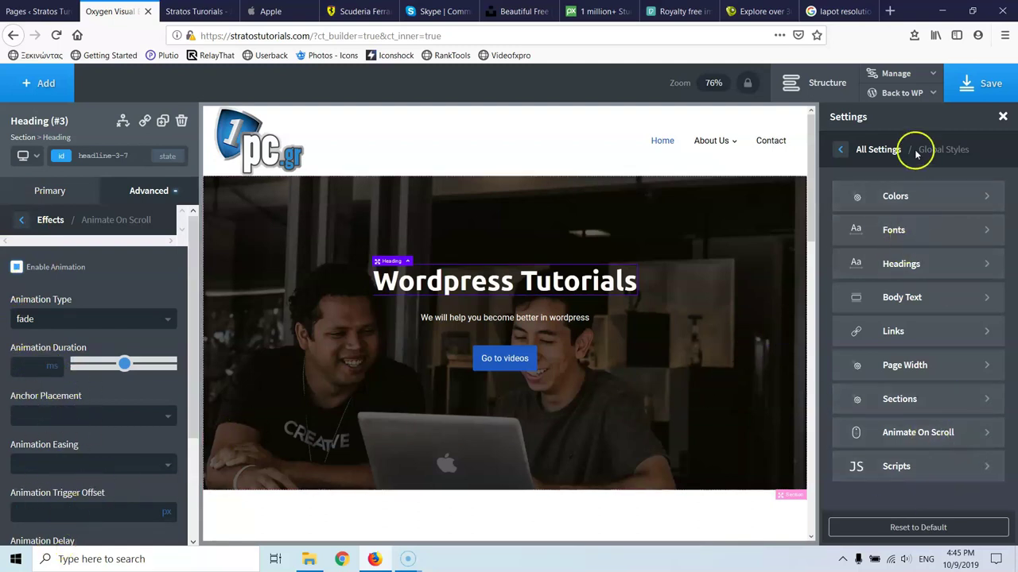
left_click(18, 220)
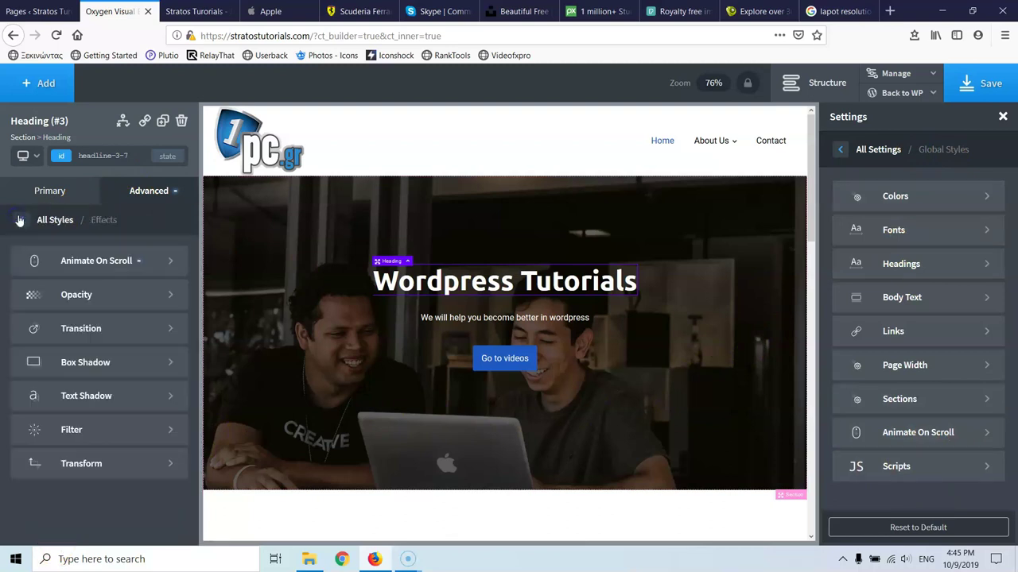
Enable the animate-on-scroll effect on the text below the Wordpress Tutorials heading with the Fade Up animation type.
left_click(426, 318)
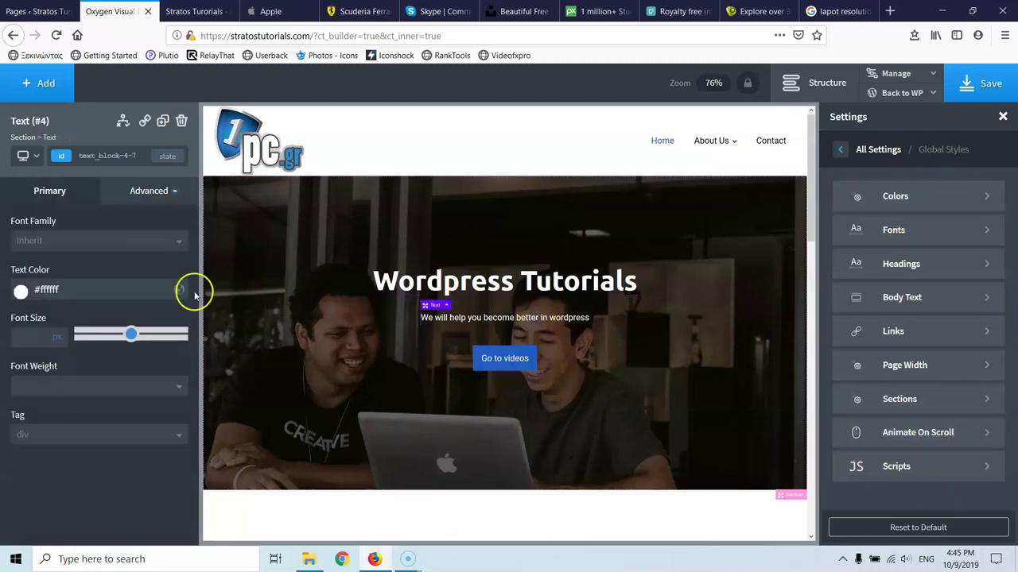
left_click(129, 197)
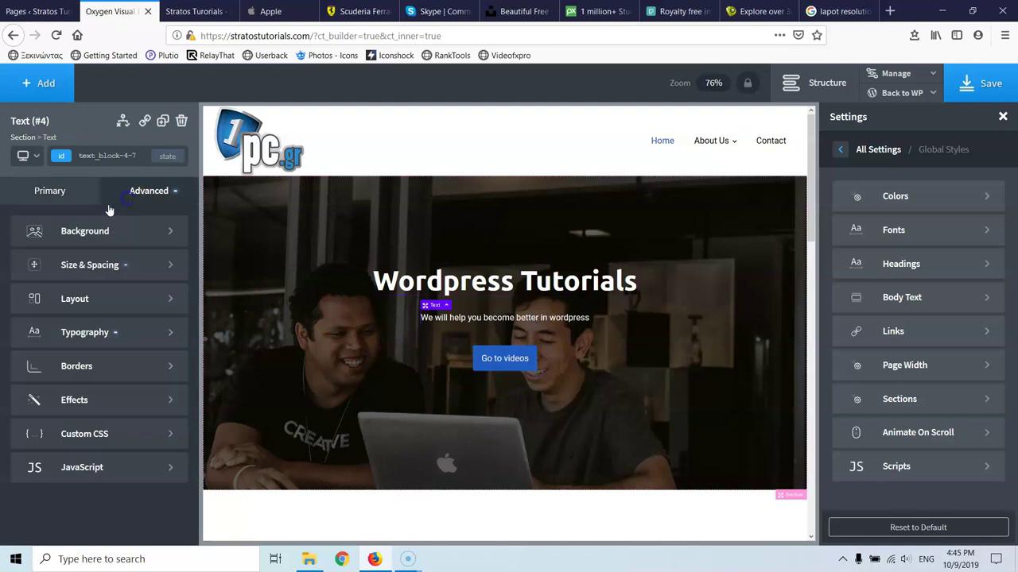
left_click(75, 400)
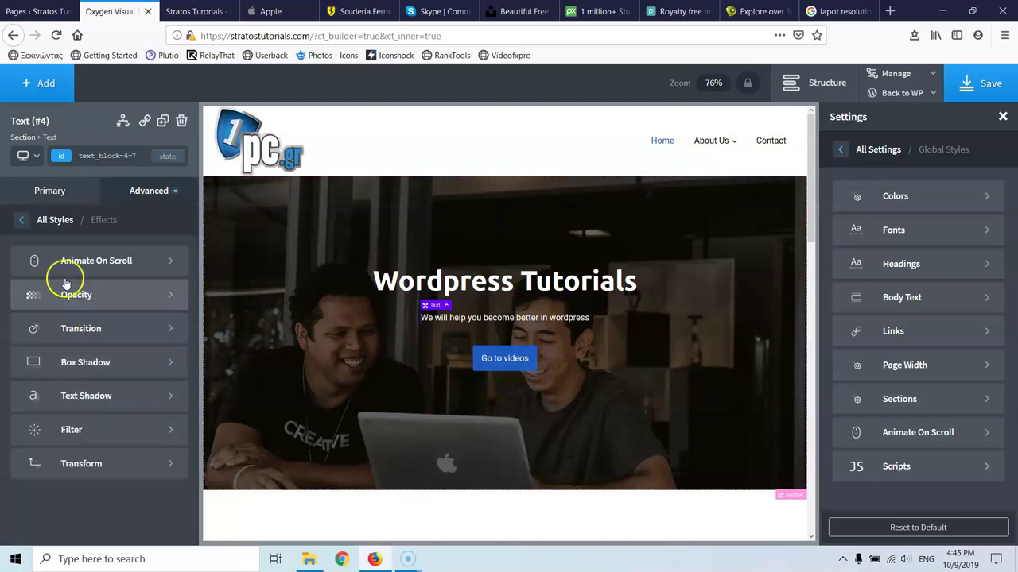
left_click(63, 262)
left_click(17, 267)
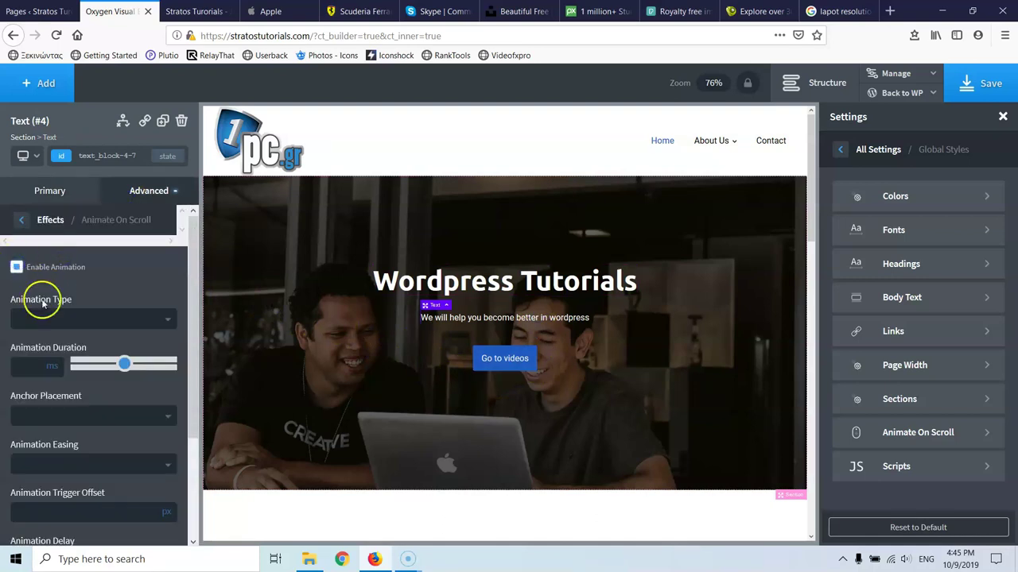
left_click(64, 322)
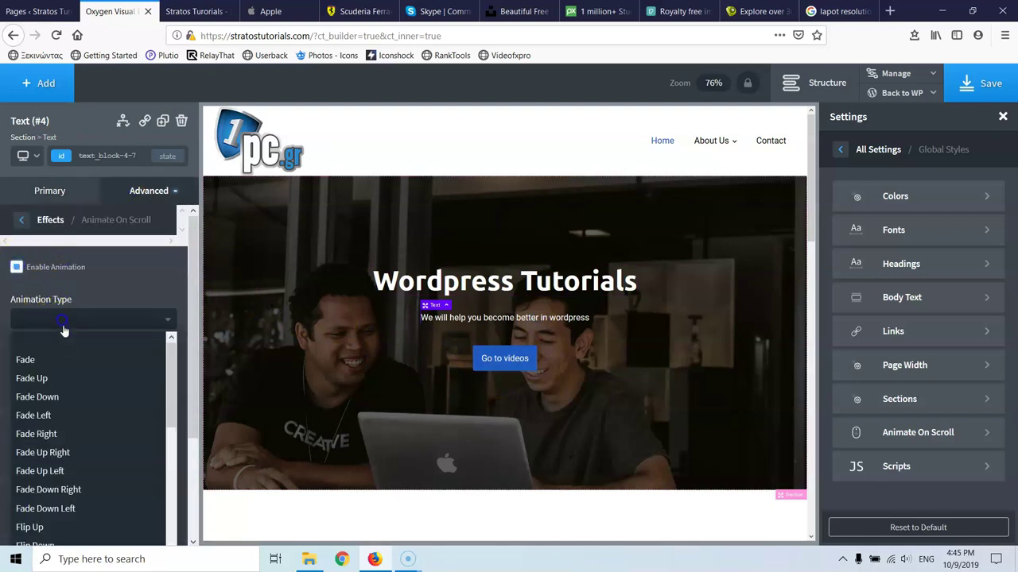
left_click(70, 379)
Enable animate-on-scroll on the Go to videos button with Fade Up and a 100 ms delay, and save the page.
left_click(487, 367)
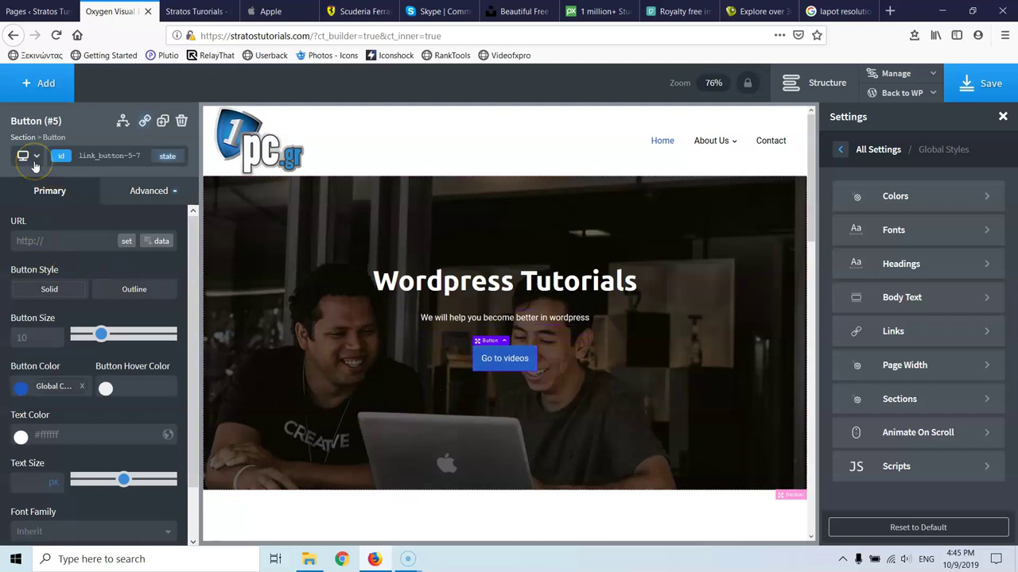
left_click(131, 203)
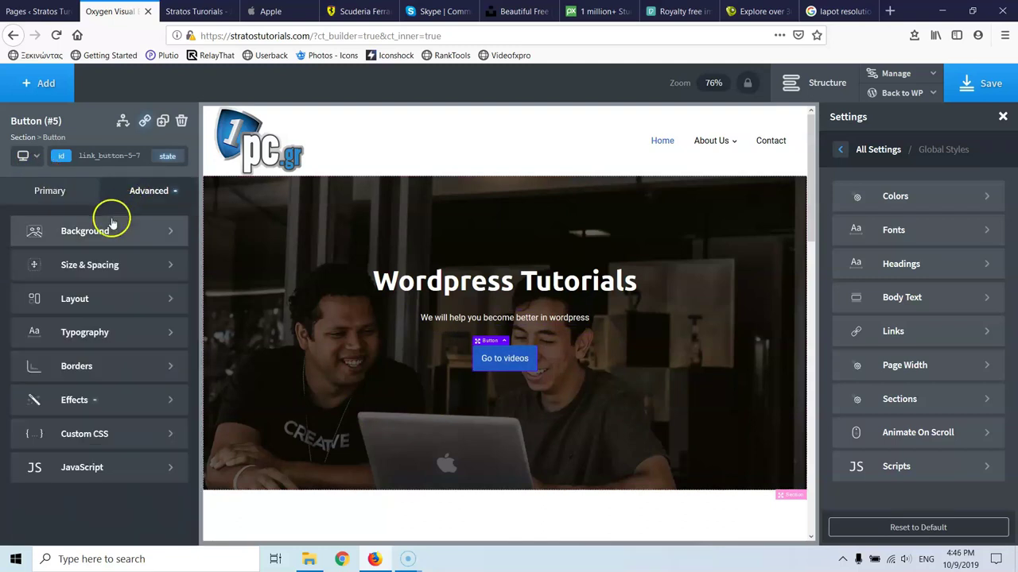
left_click(100, 397)
left_click(87, 328)
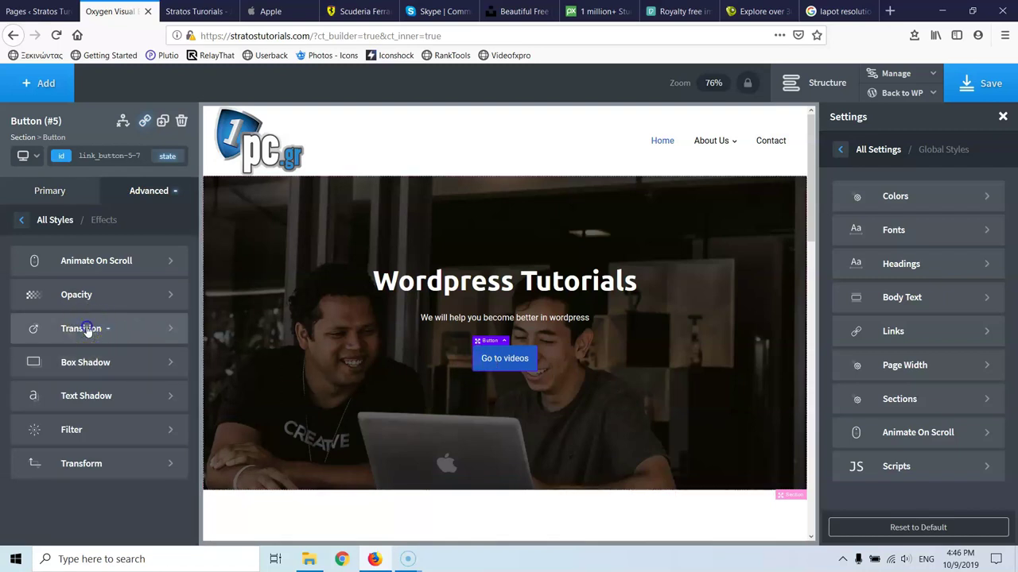
left_click(22, 222)
left_click(98, 263)
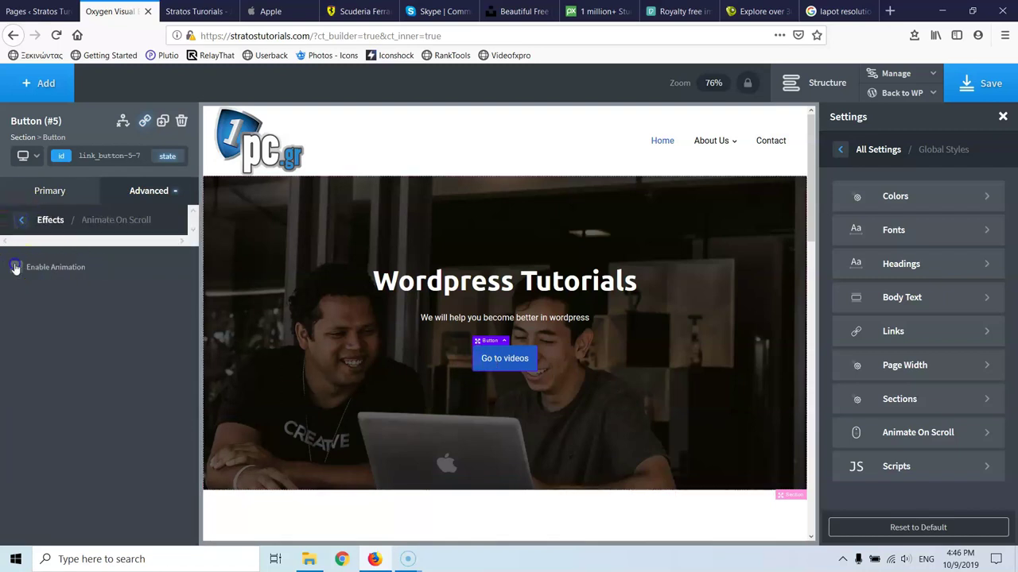
left_click(15, 268)
left_click(75, 321)
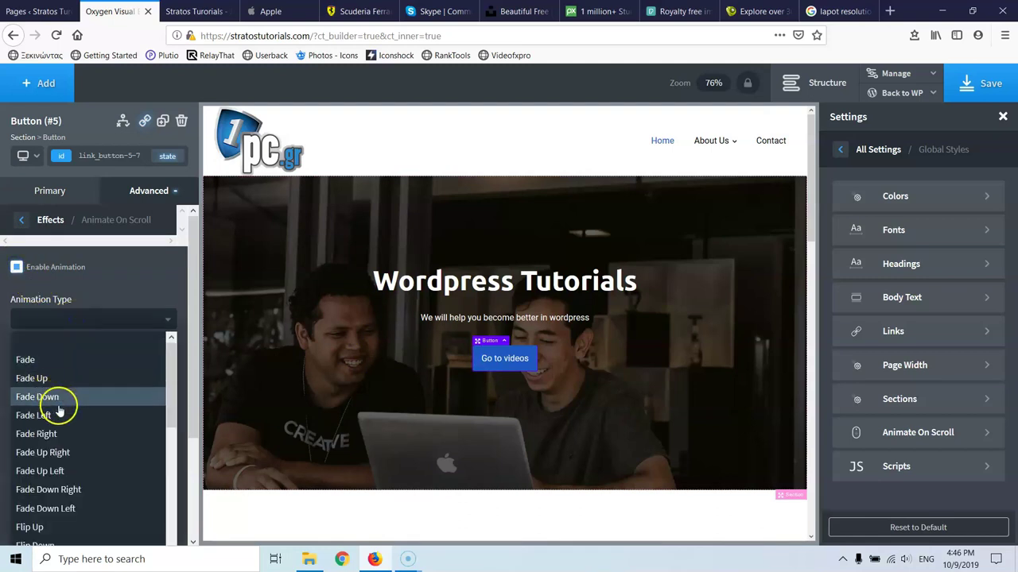
left_click(49, 380)
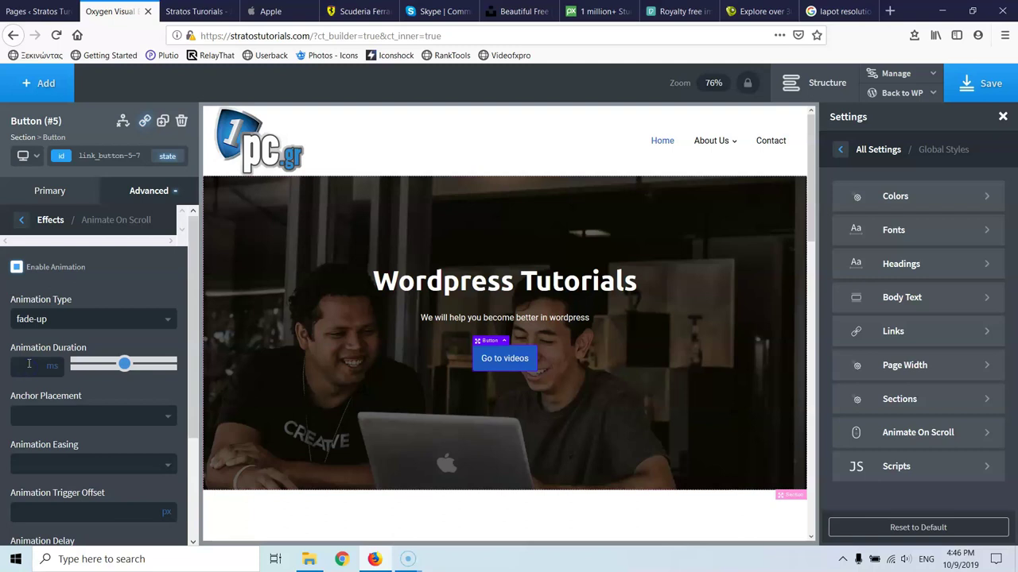
scroll(45, 378, "down", 3)
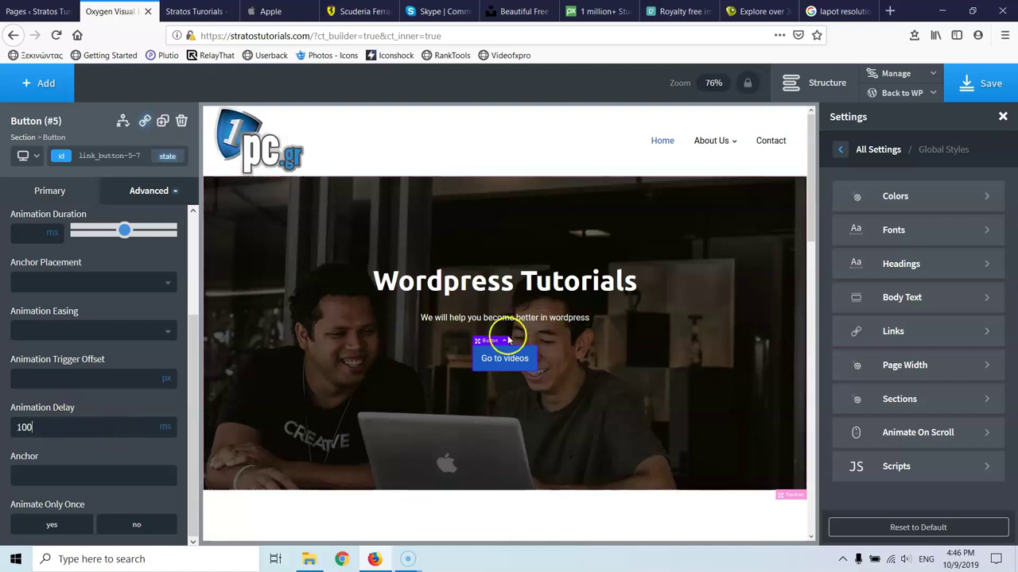
left_click(989, 84)
Reload the live homepage to check the hero section's animations, and return to the Oxygen editor.
left_click(195, 11)
left_click(56, 34)
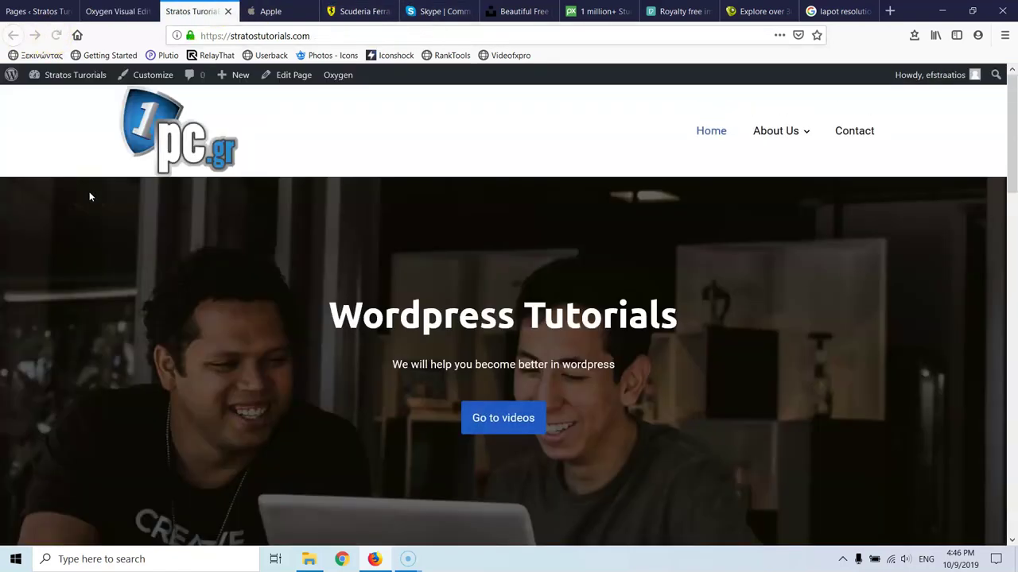
left_click(59, 36)
left_click(54, 36)
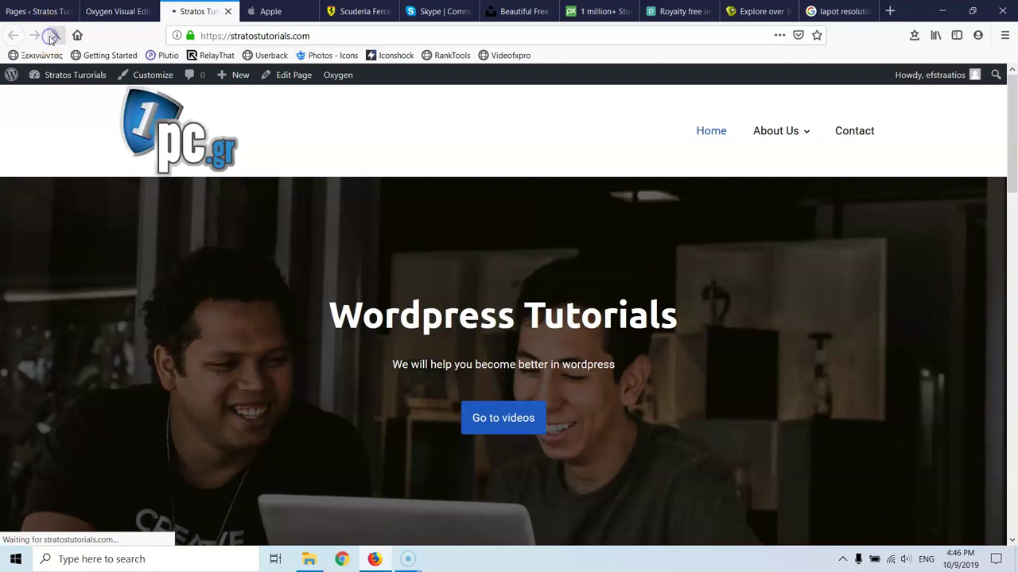
left_click(56, 36)
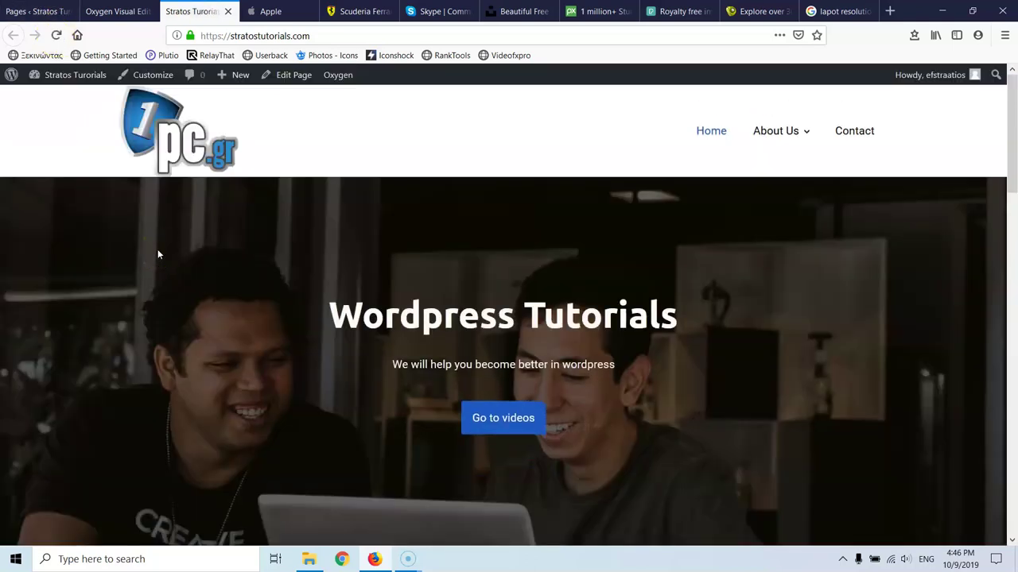
left_click(119, 12)
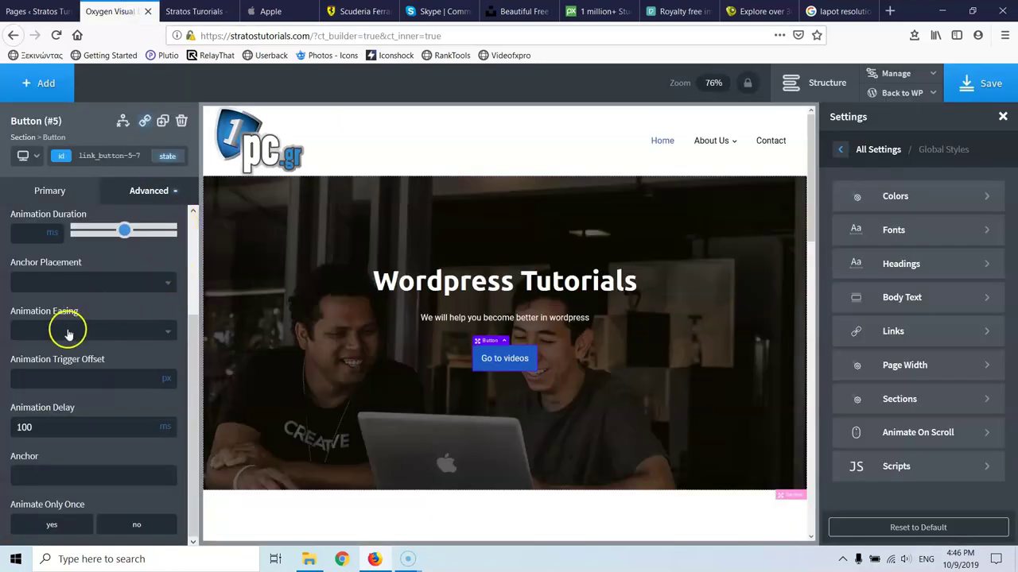
Check the global Animate On Scroll settings, and set the Go to videos button's animation delay to 800 ms.
double_click(56, 430)
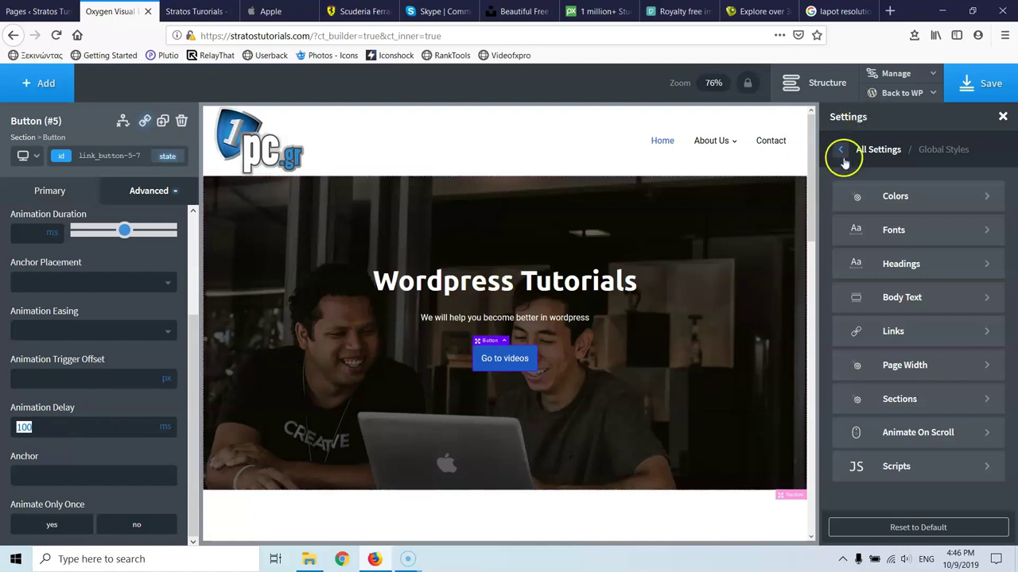
left_click(897, 469)
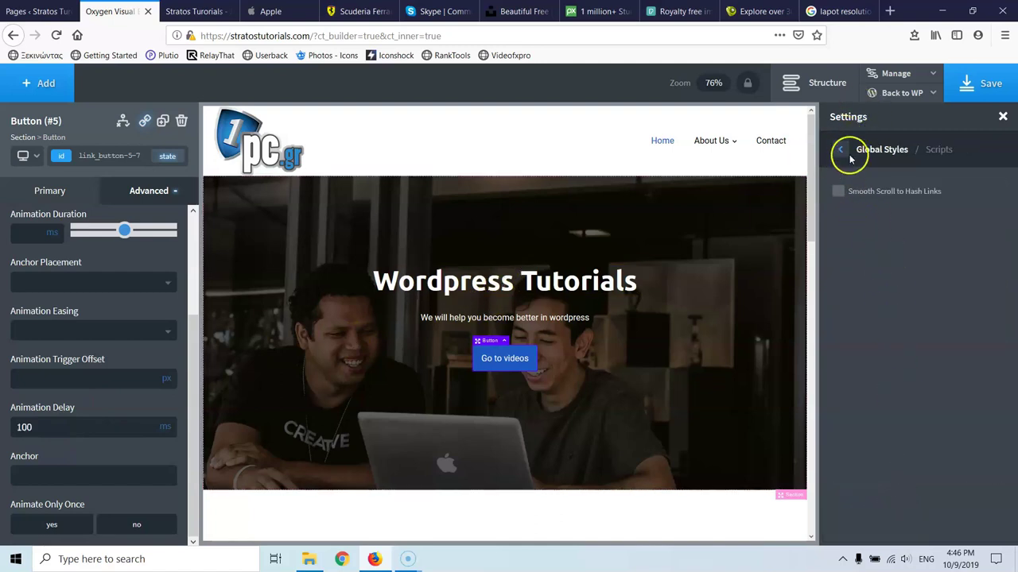
left_click(846, 154)
left_click(896, 430)
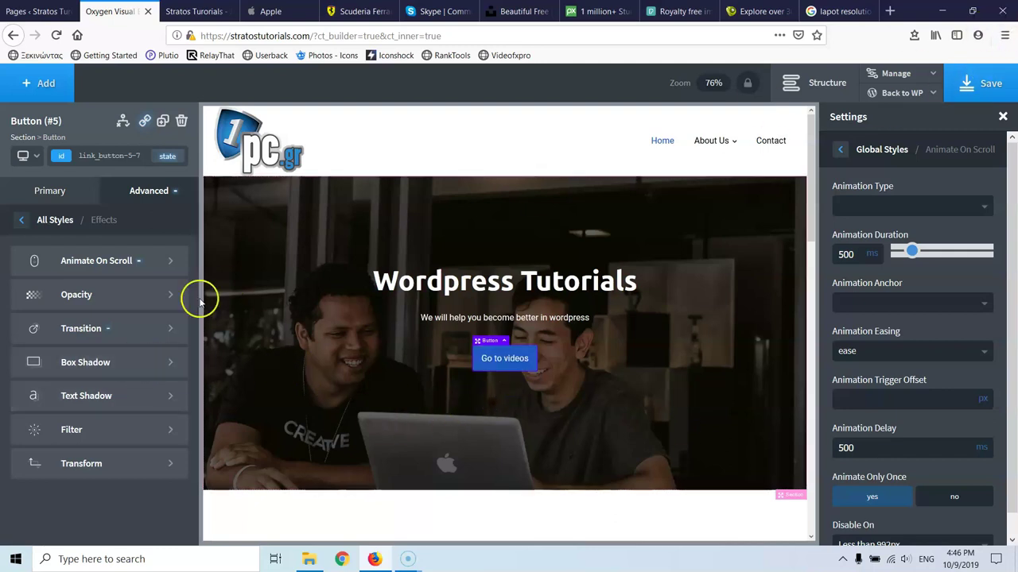
left_click(88, 256)
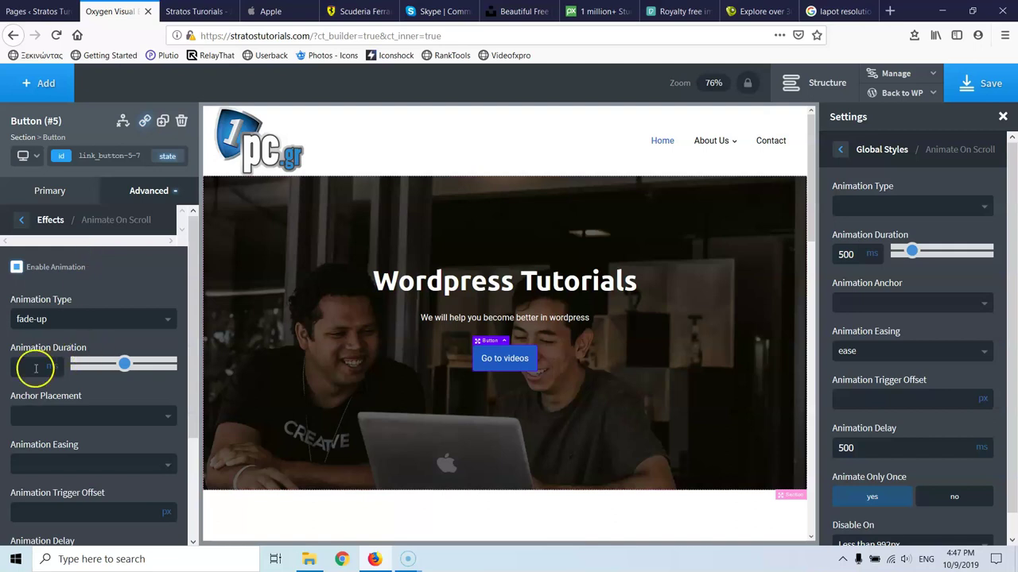
scroll(44, 374, "down", 3)
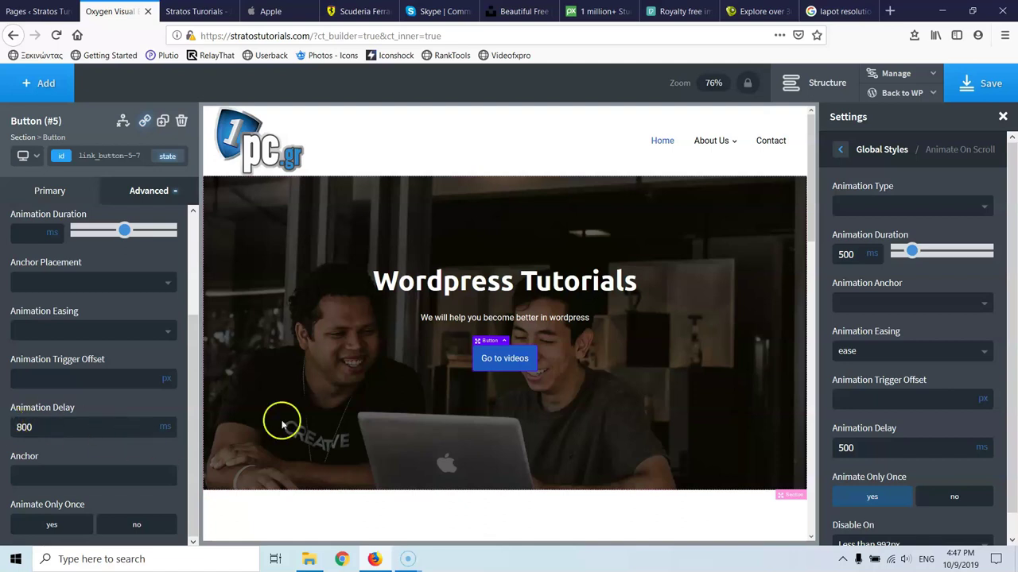
Enable the animate-on-scroll effect on the "What we can do for you" heading with the Fade Right animation type.
scroll(420, 352, "down", 5)
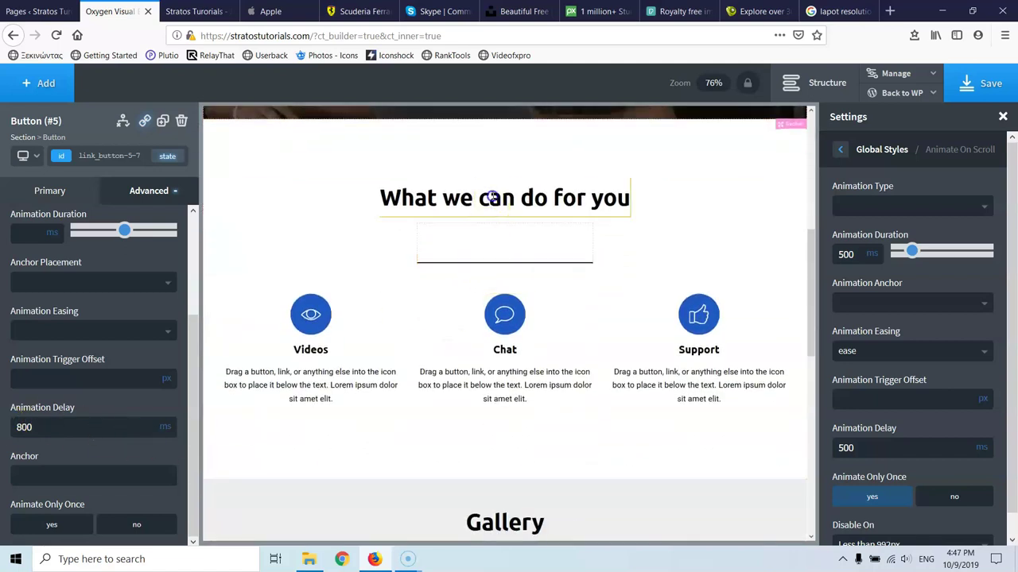
left_click(492, 197)
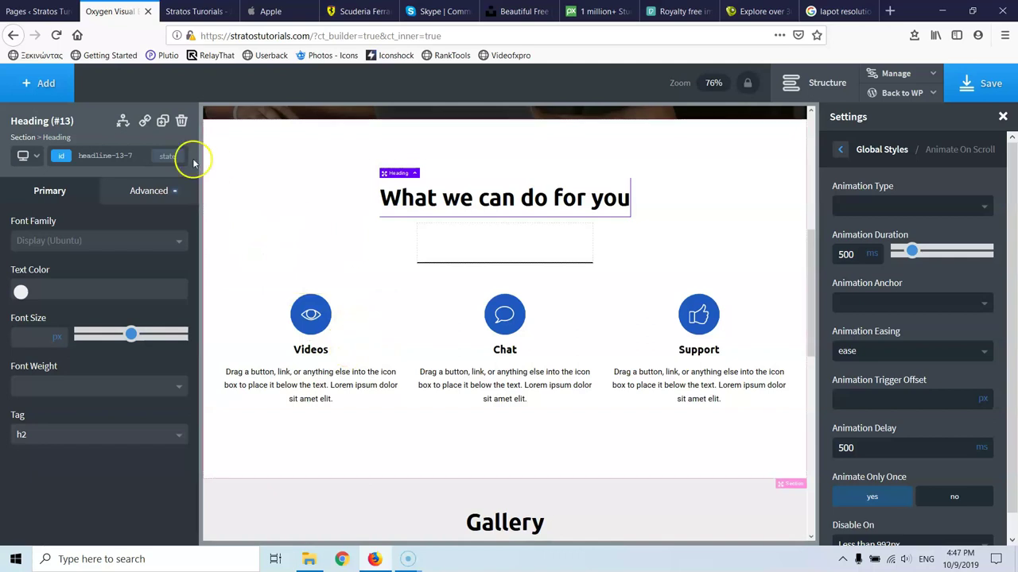
left_click(140, 191)
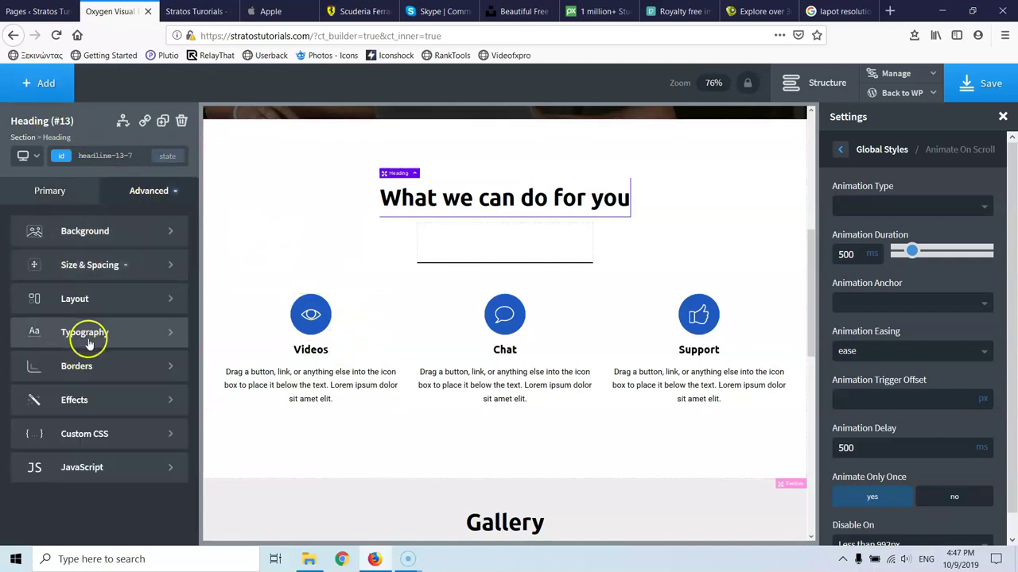
left_click(95, 399)
left_click(73, 260)
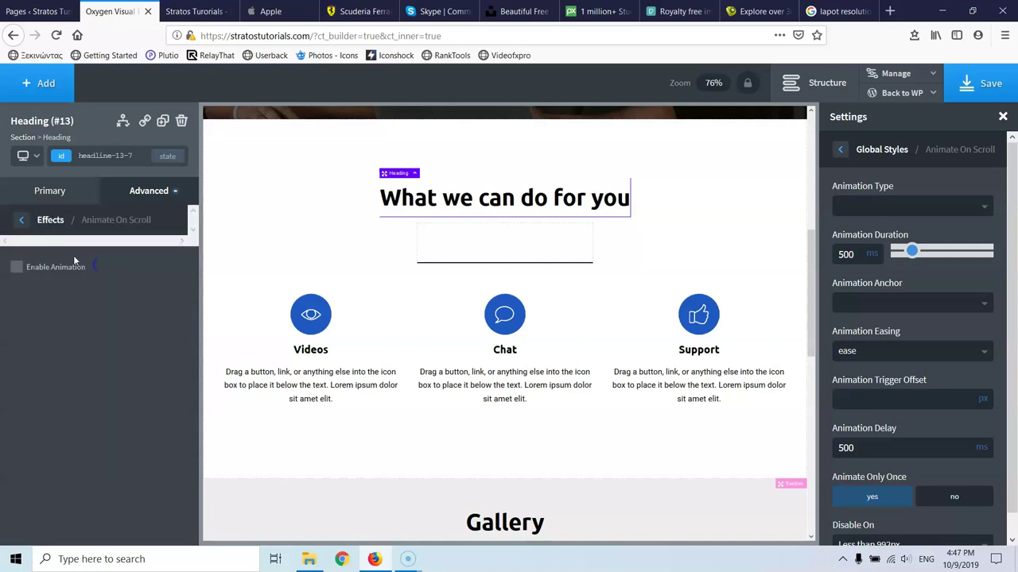
left_click(17, 268)
left_click(73, 320)
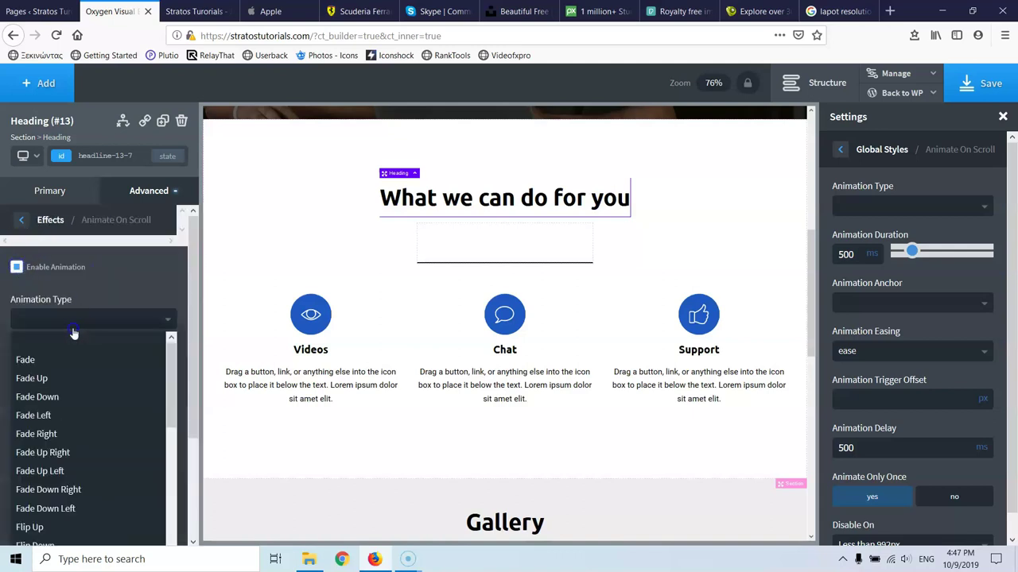
left_click(33, 415)
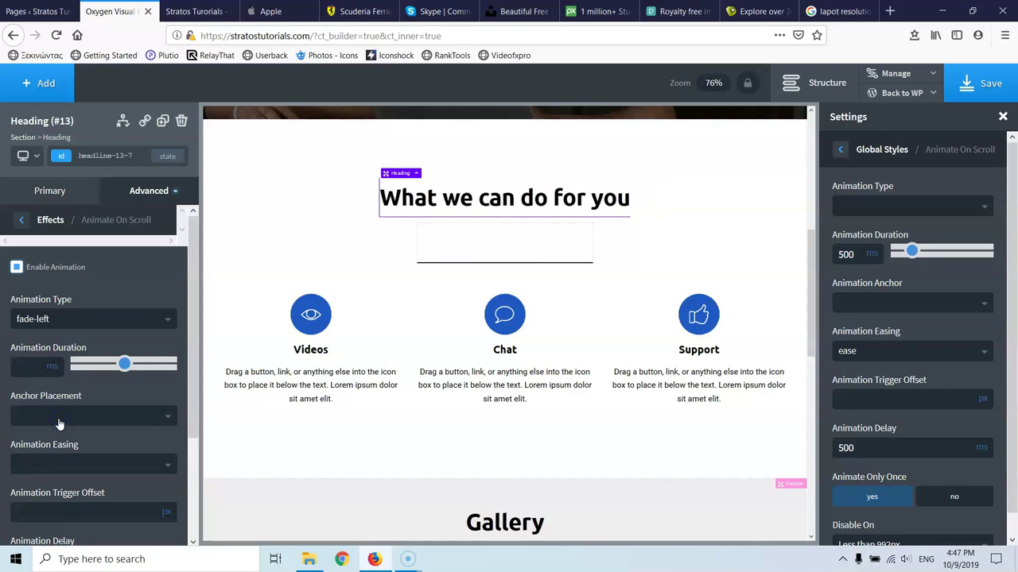
left_click(58, 423)
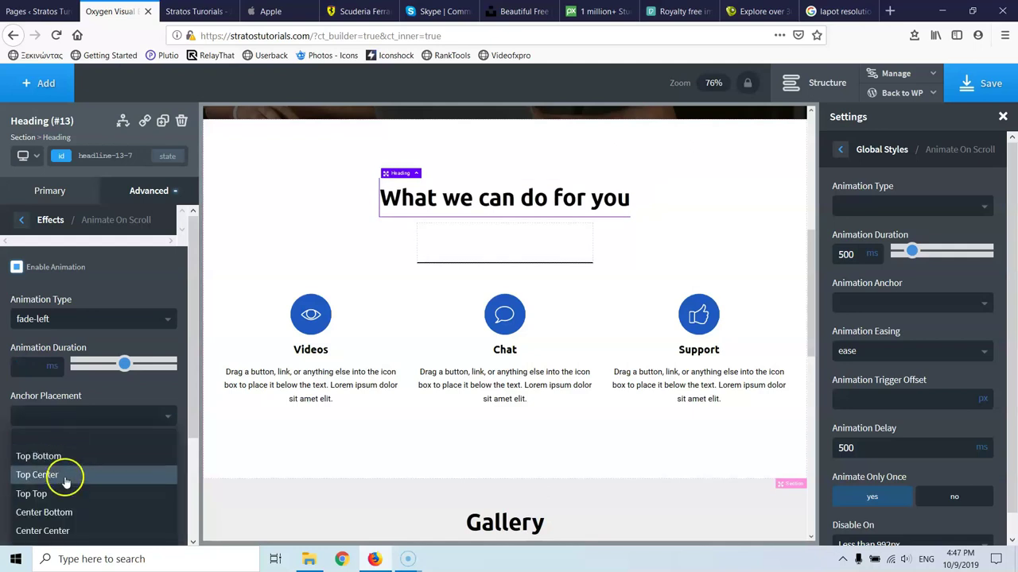
left_click(110, 312)
left_click(86, 432)
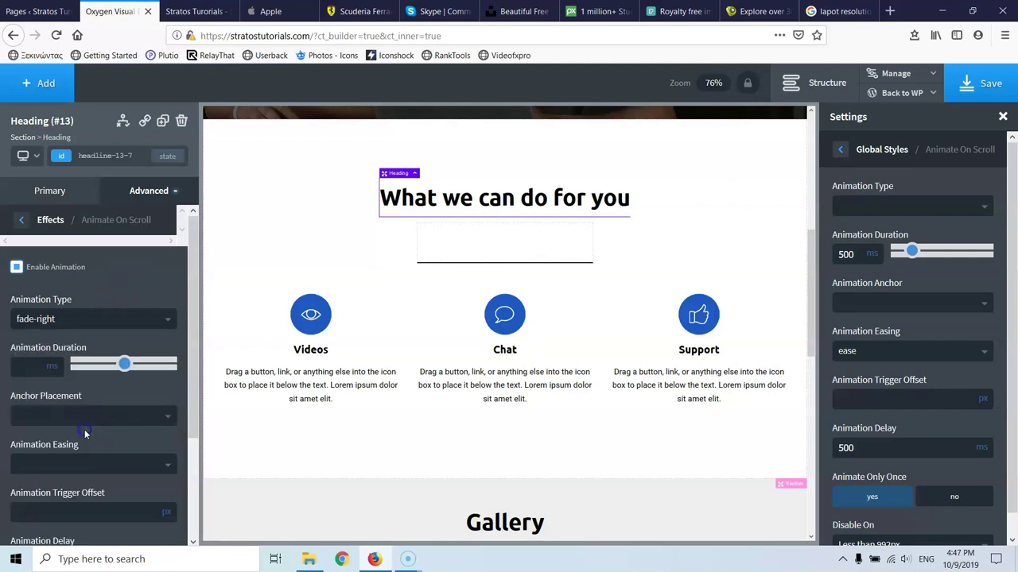
scroll(45, 404, "down", 3)
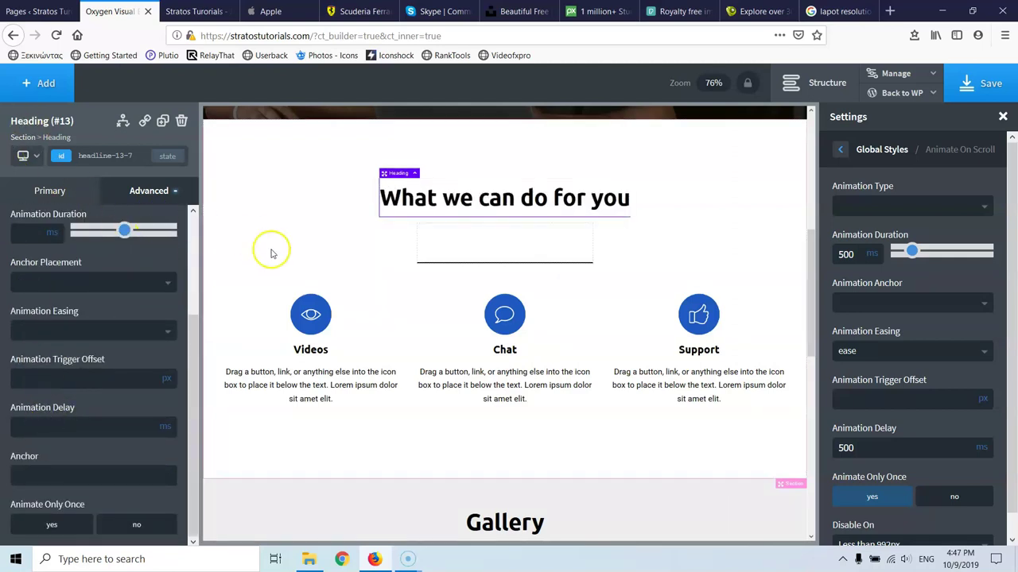
Enable animate-on-scroll on the Videos icon box and set its animation type to Fade Right.
left_click(234, 303)
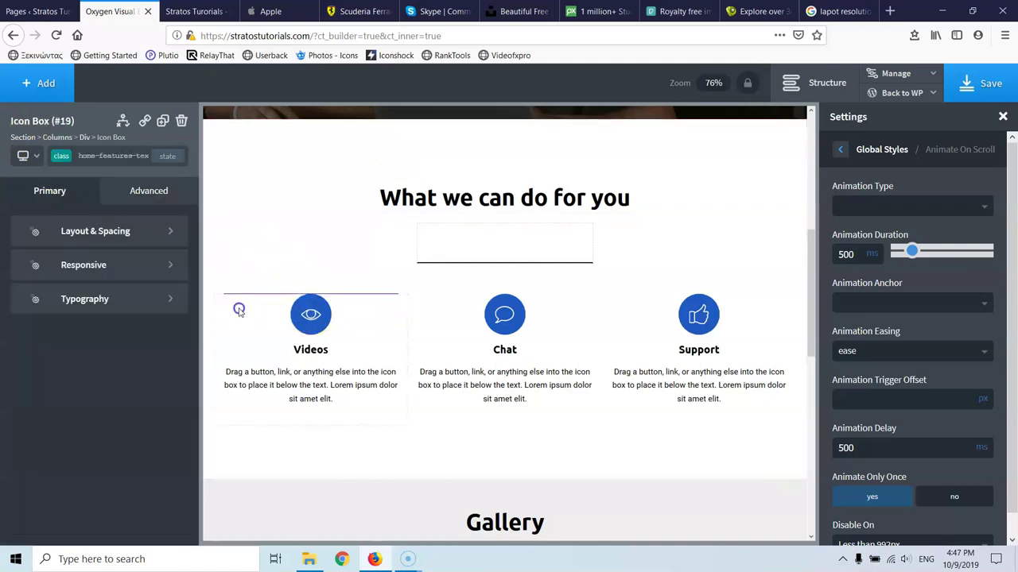
left_click(129, 198)
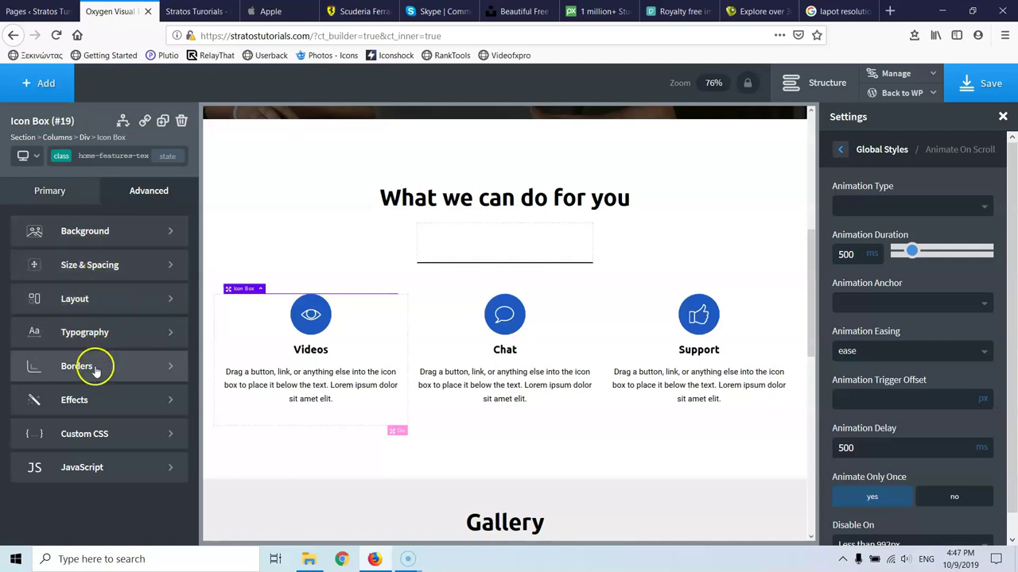
left_click(76, 400)
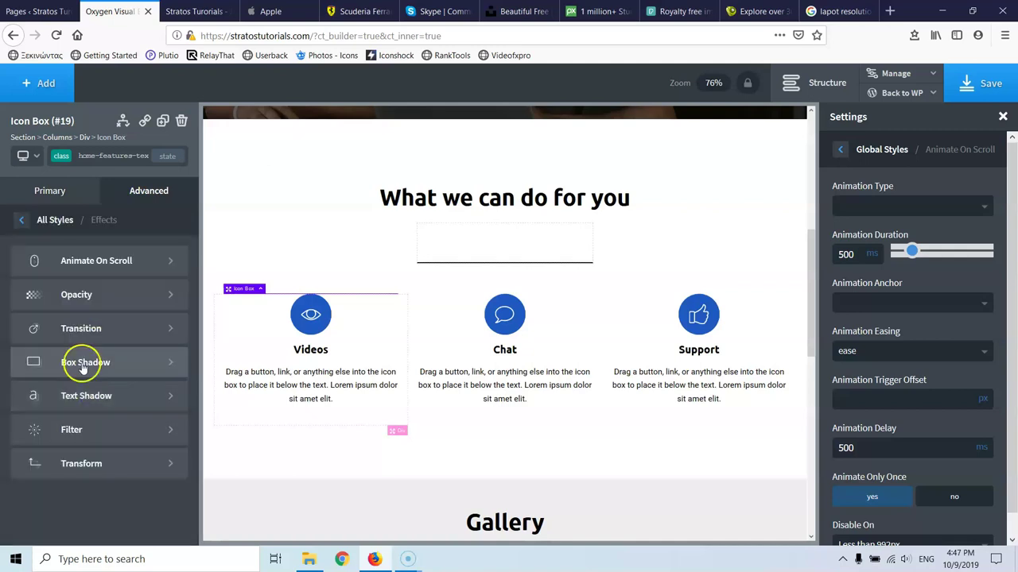
left_click(91, 263)
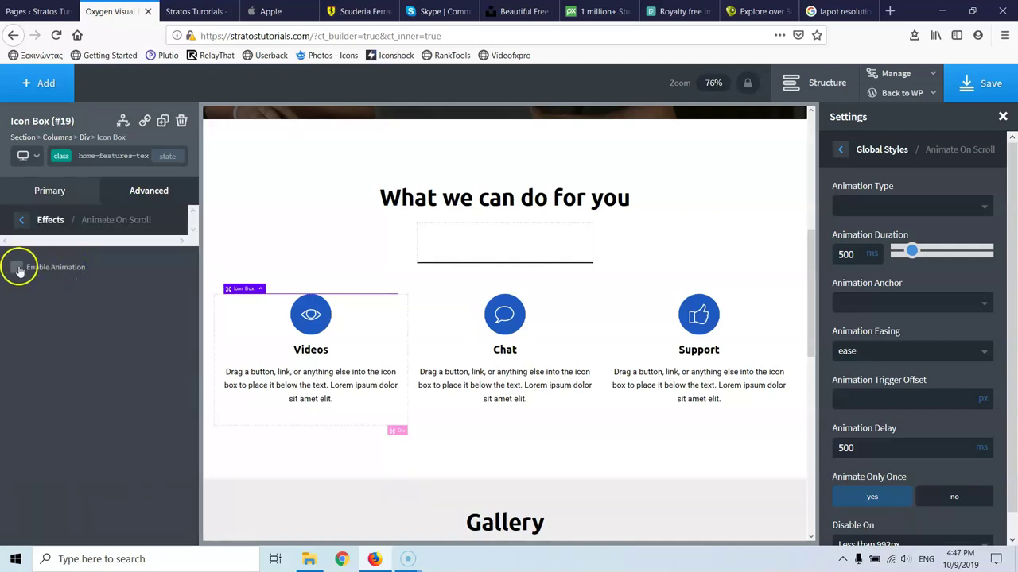
left_click(17, 267)
left_click(50, 320)
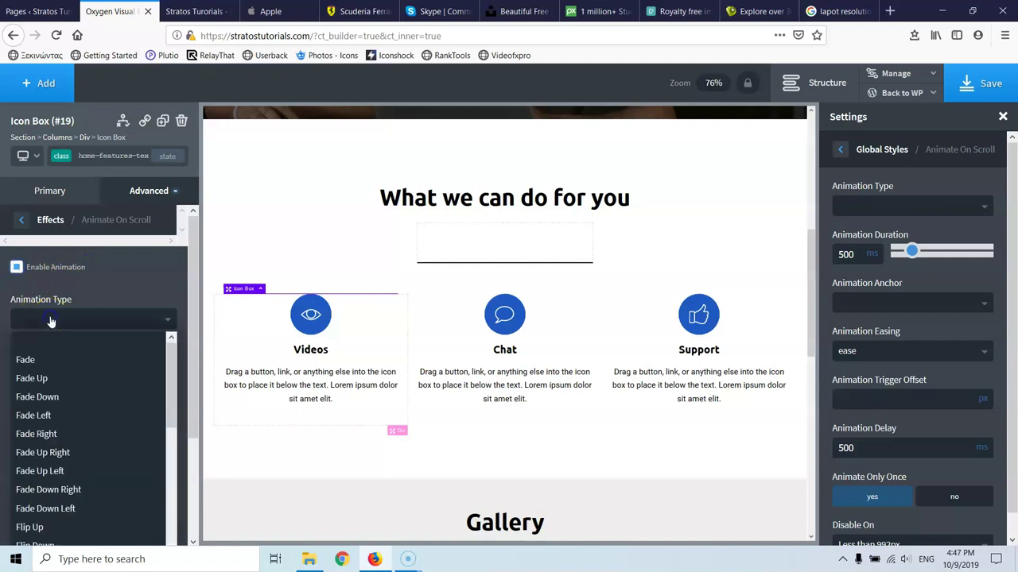
left_click(66, 418)
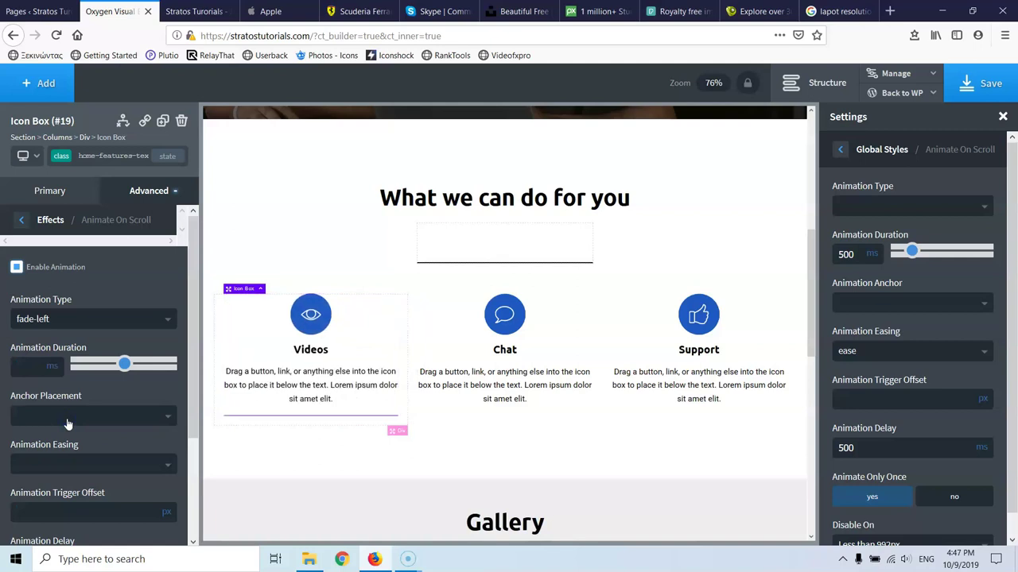
left_click(67, 422)
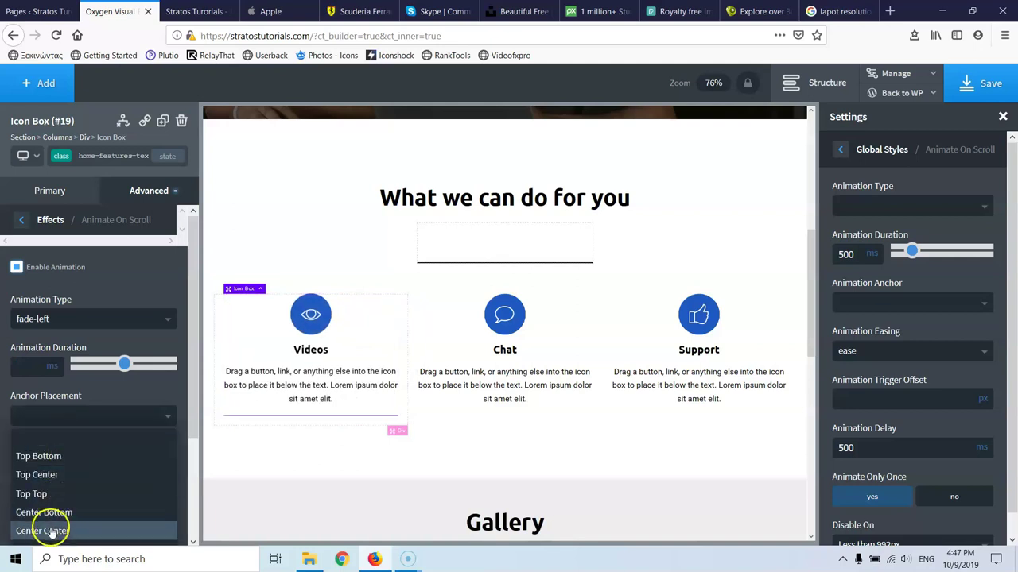
left_click(47, 319)
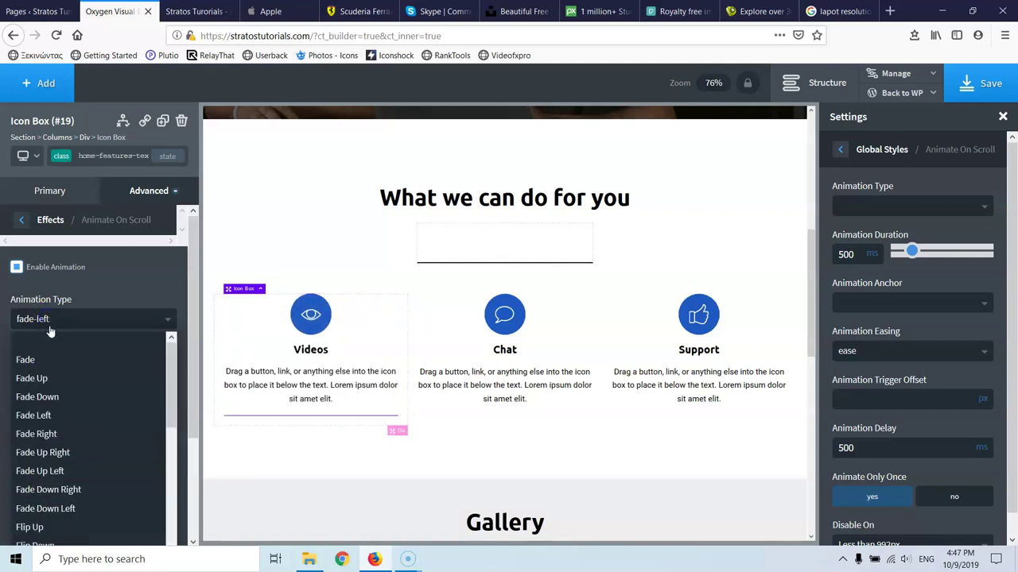
left_click(67, 434)
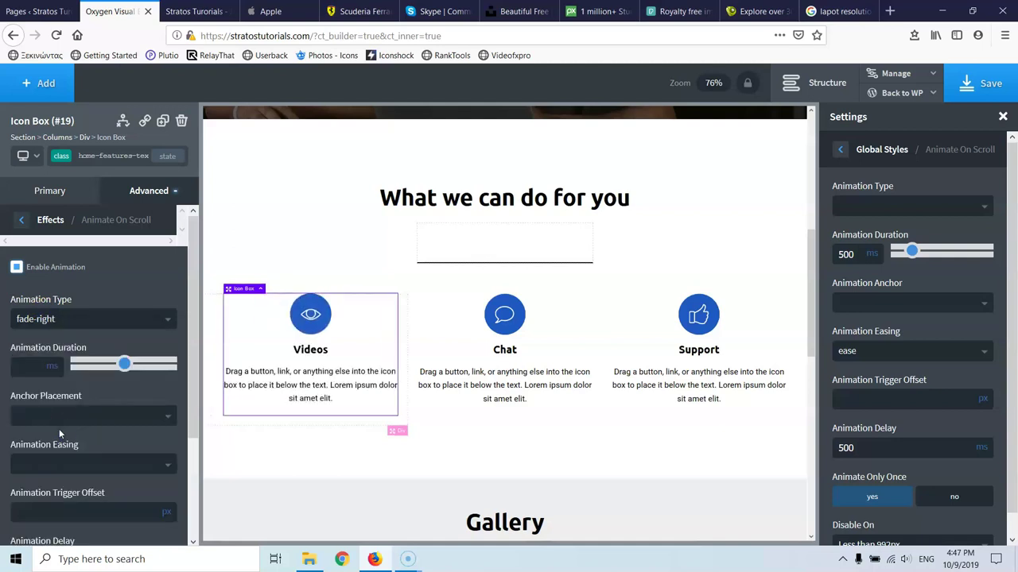
scroll(56, 454, "down", 3)
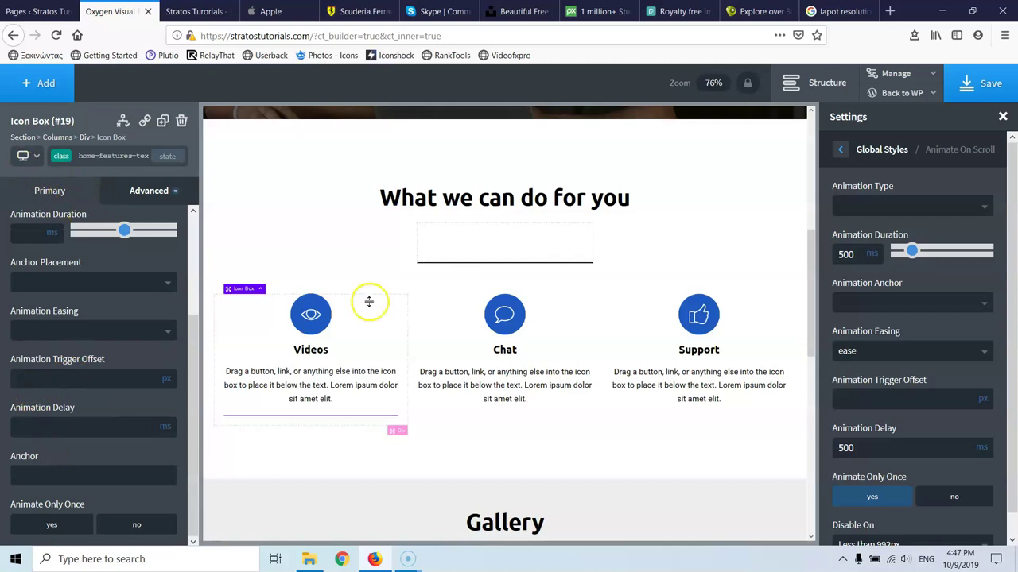
Compare the Chat icon box's Animate On Scroll settings with those of the Videos icon box.
left_click(432, 301)
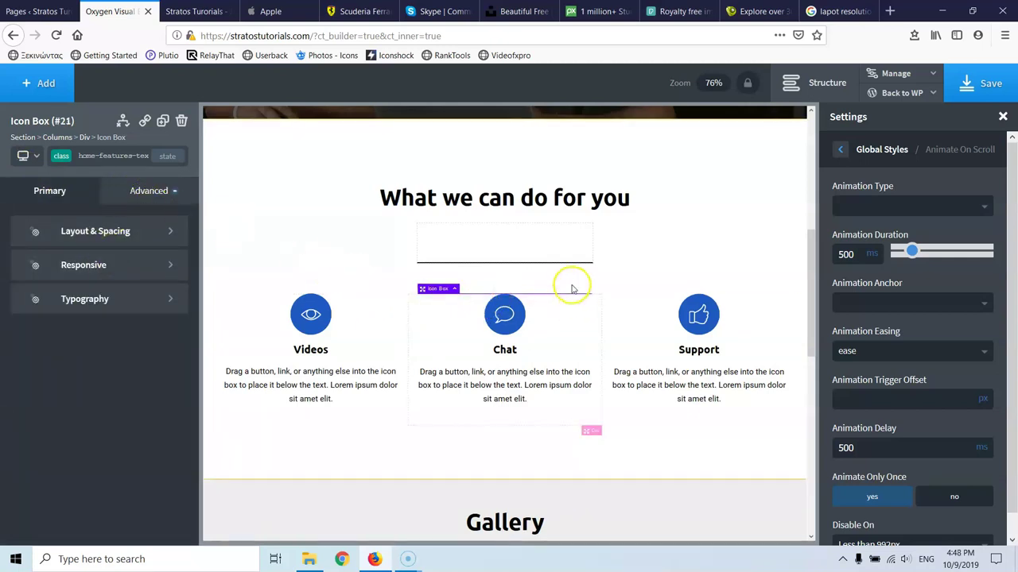
left_click(367, 305)
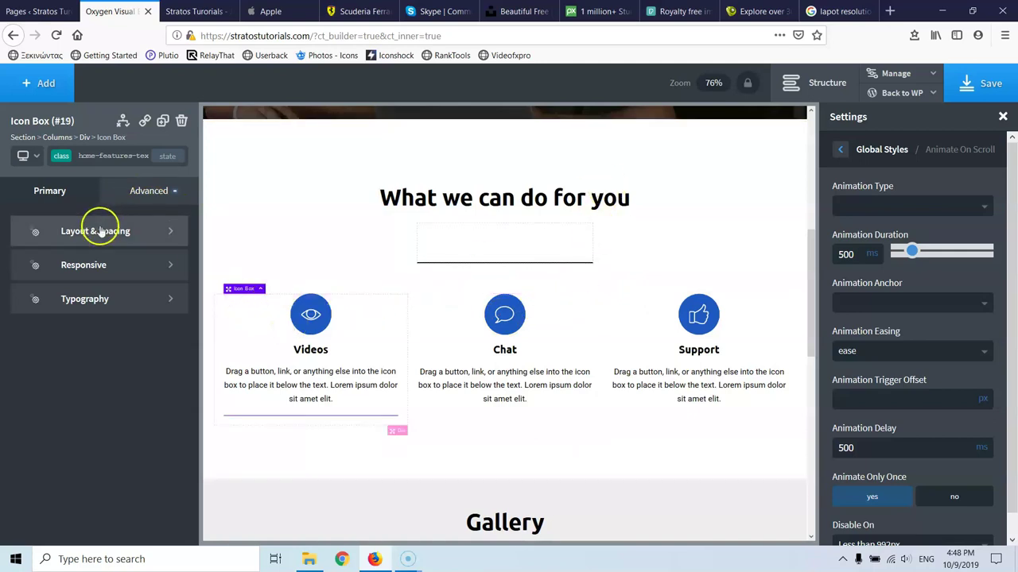
left_click(143, 191)
left_click(110, 403)
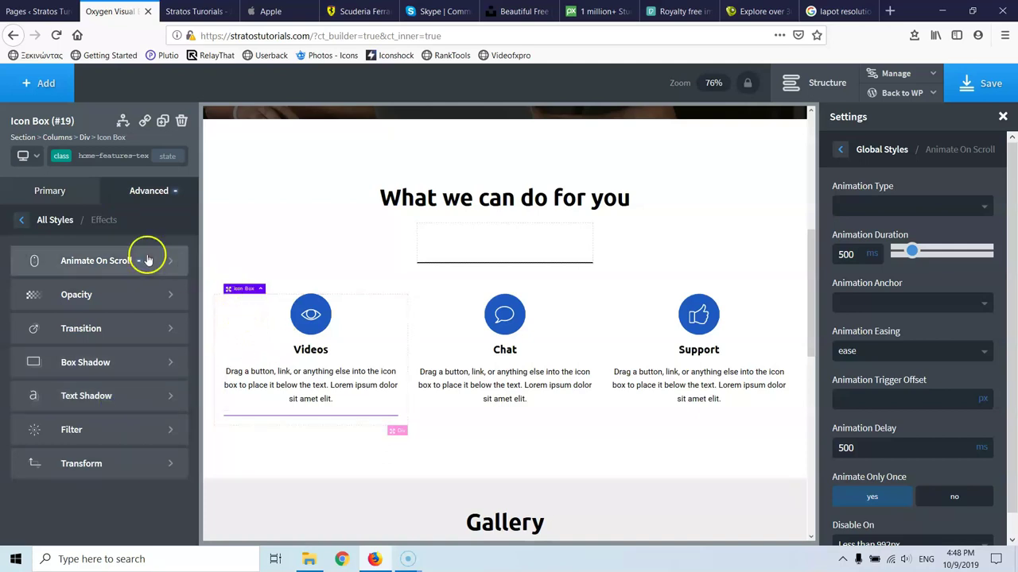
left_click(434, 311)
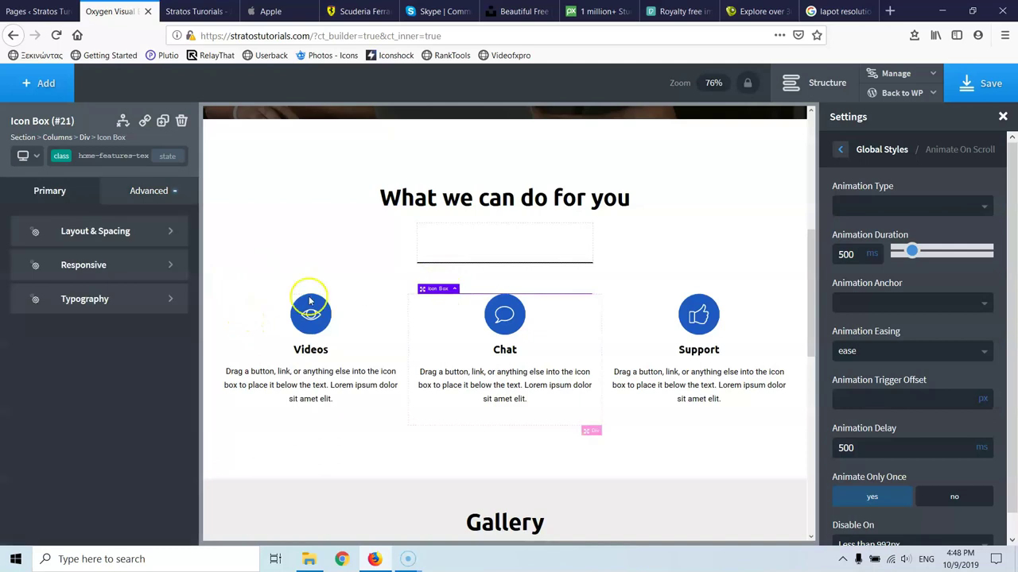
left_click(112, 199)
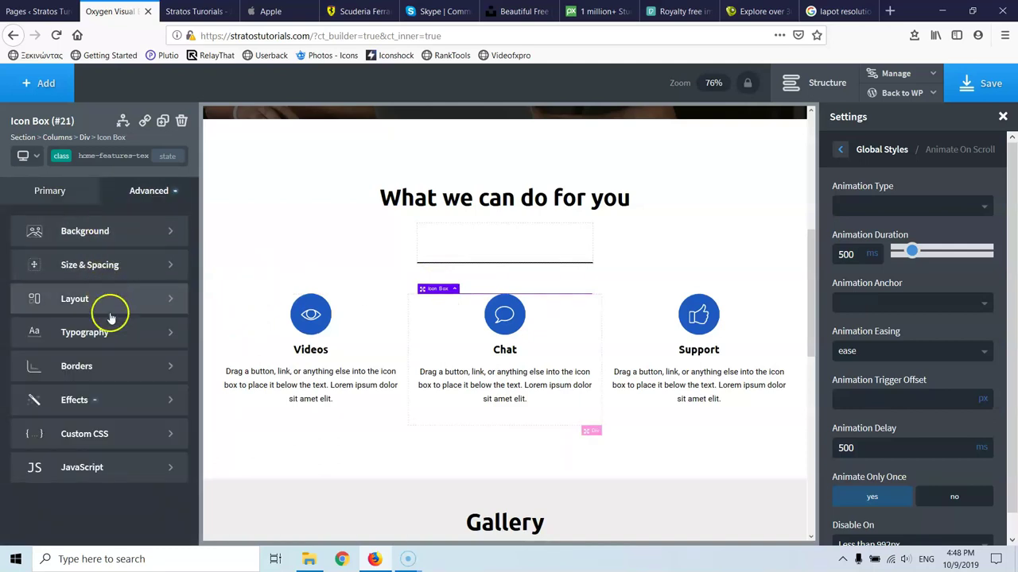
left_click(120, 396)
left_click(111, 259)
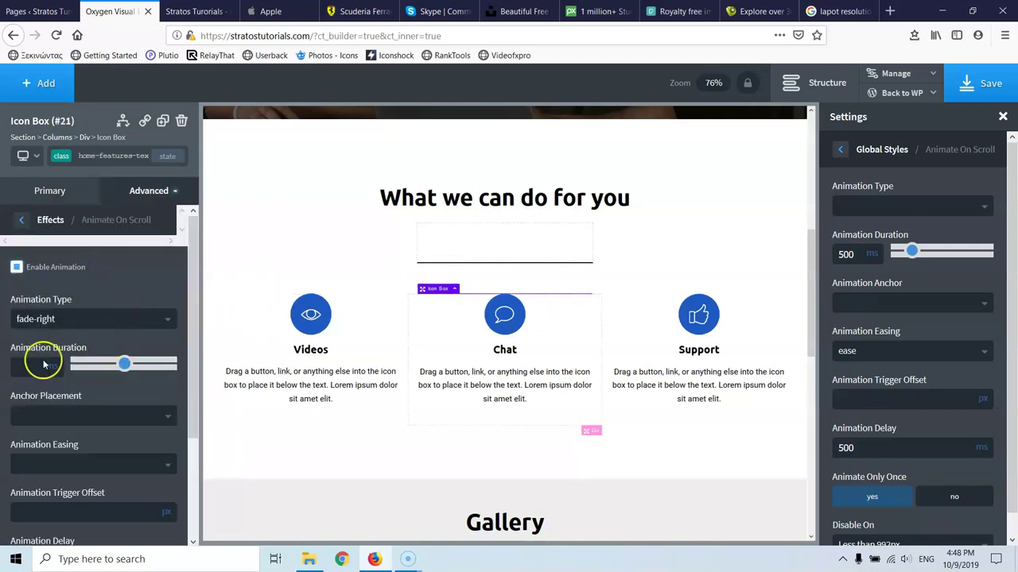
scroll(114, 343, "down", 3)
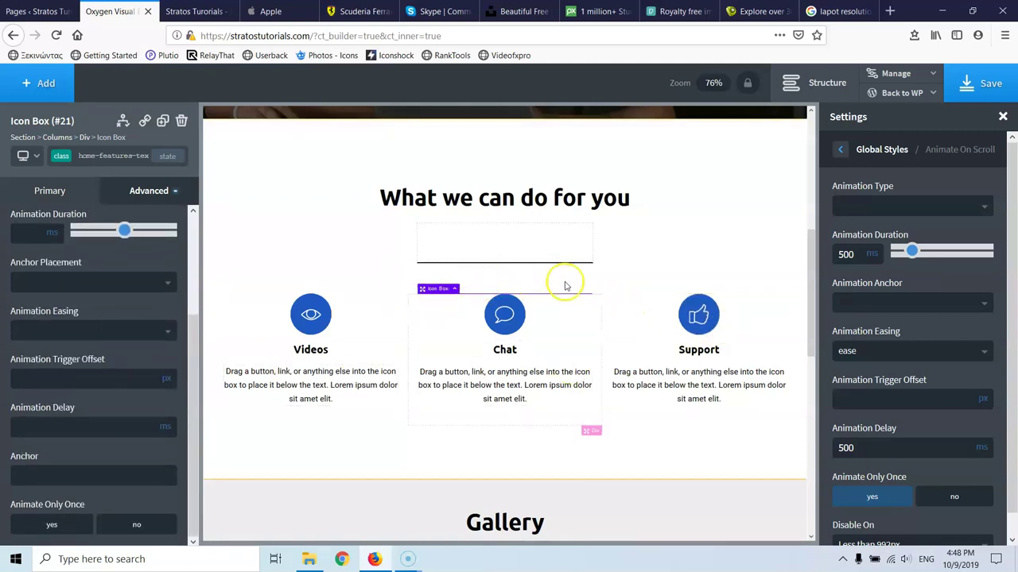
Disable the animate-on-scroll effect on the Videos icon box.
left_click(214, 294)
left_click(143, 193)
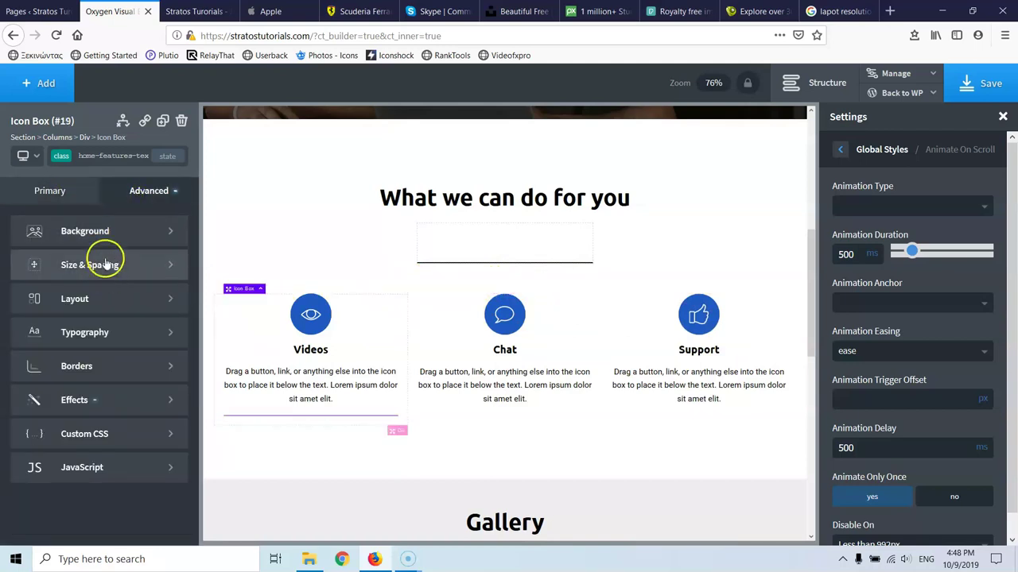
left_click(105, 400)
left_click(125, 263)
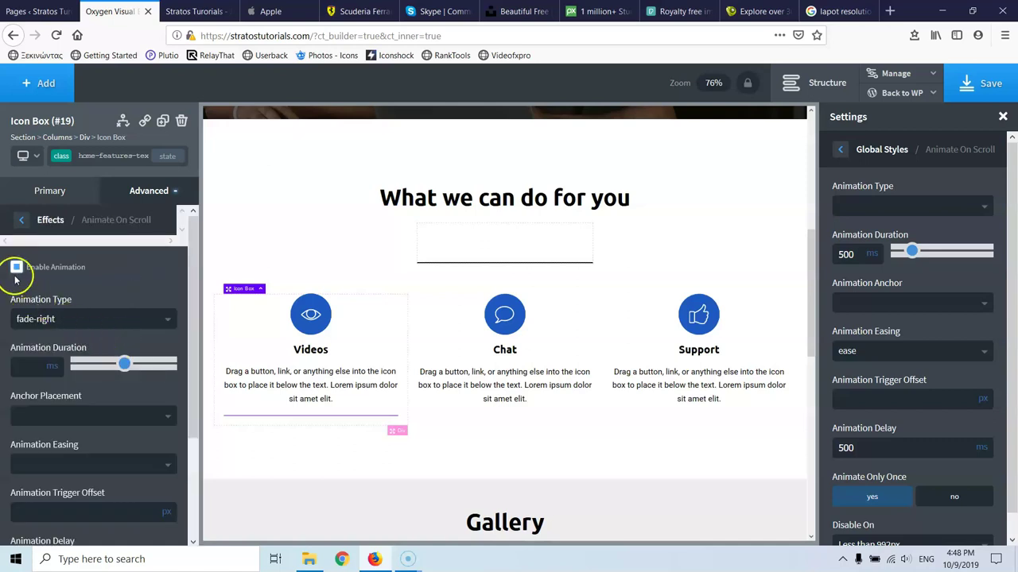
left_click(17, 271)
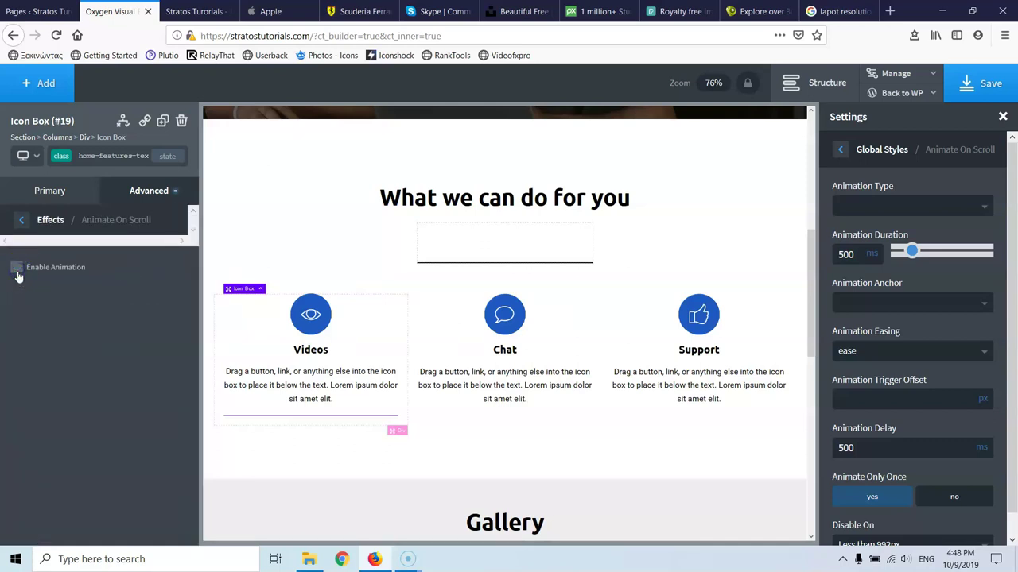
Enable animate-on-scroll on the div around the Videos icon box, Div (#16), with the Fade Right animation type.
left_click(877, 77)
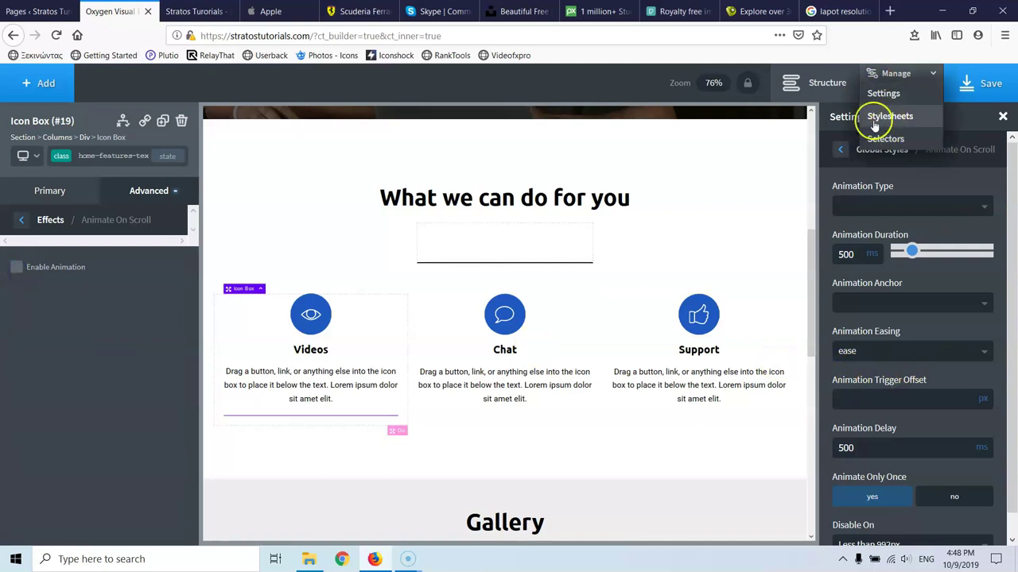
left_click(838, 92)
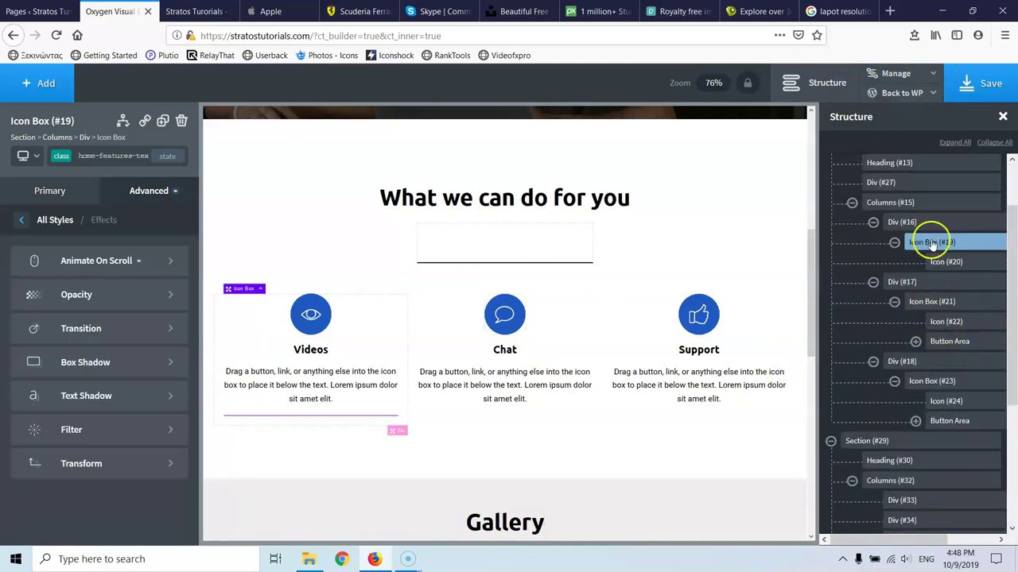
left_click(902, 222)
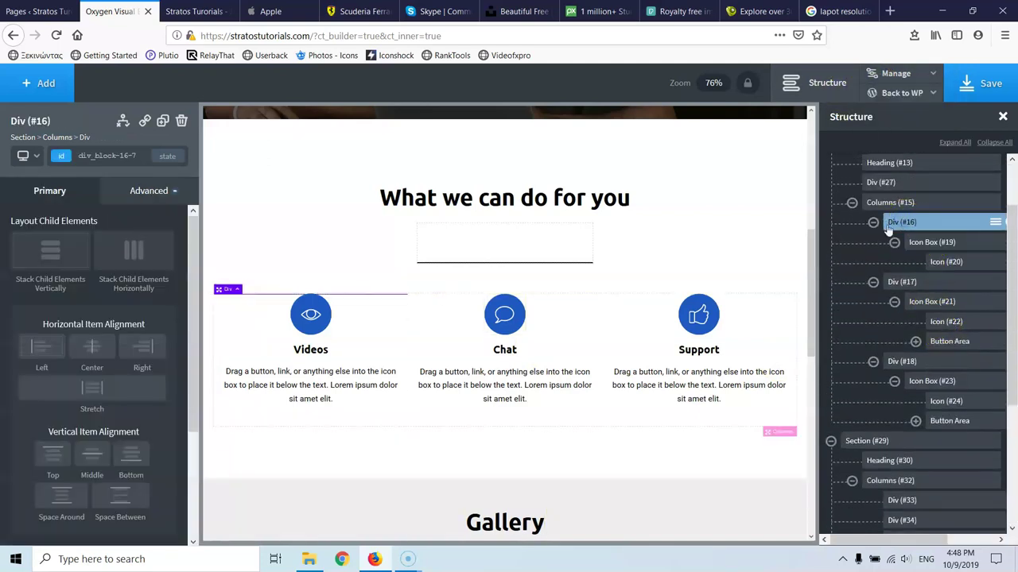
left_click(121, 191)
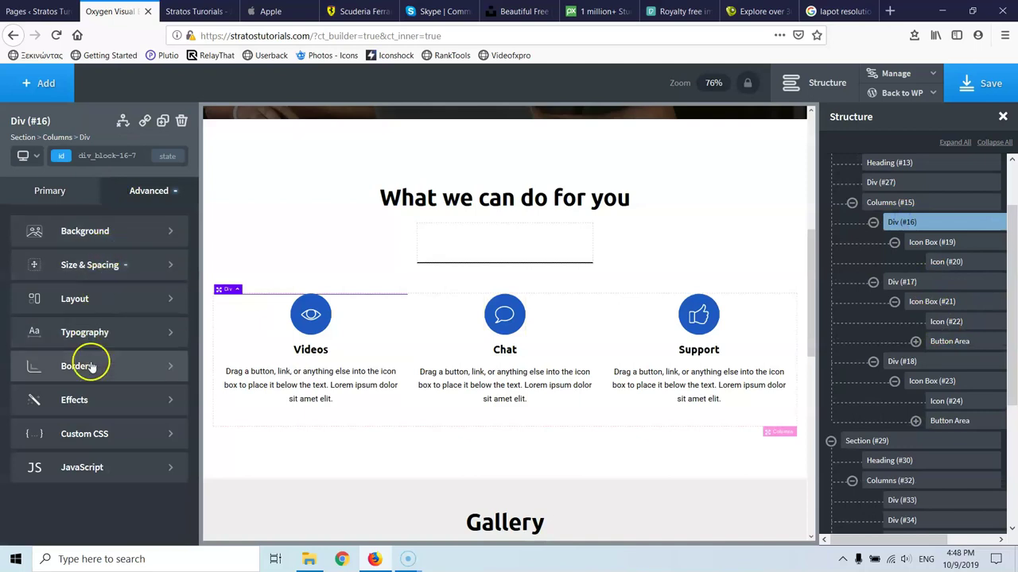
left_click(93, 400)
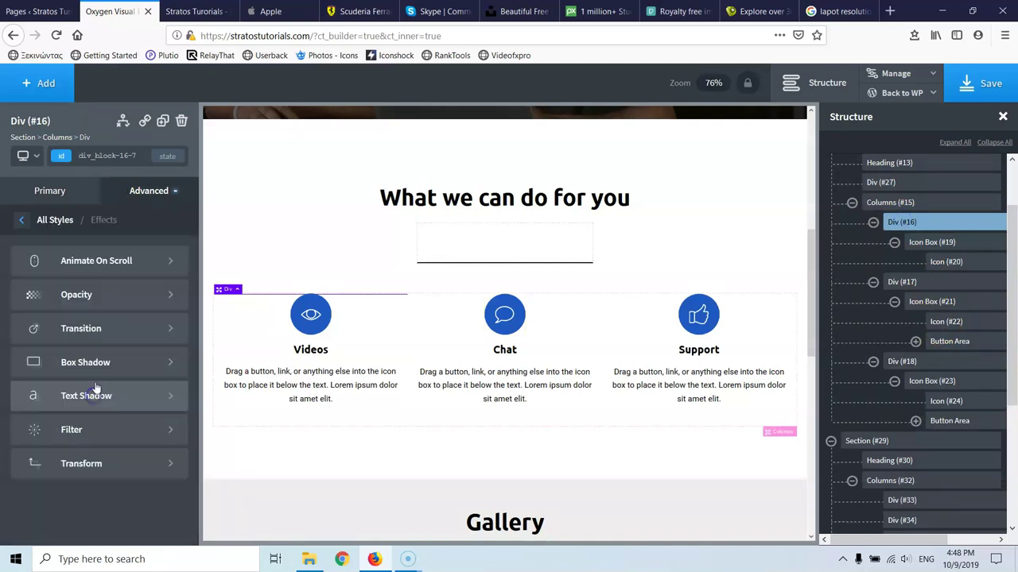
left_click(85, 261)
left_click(17, 268)
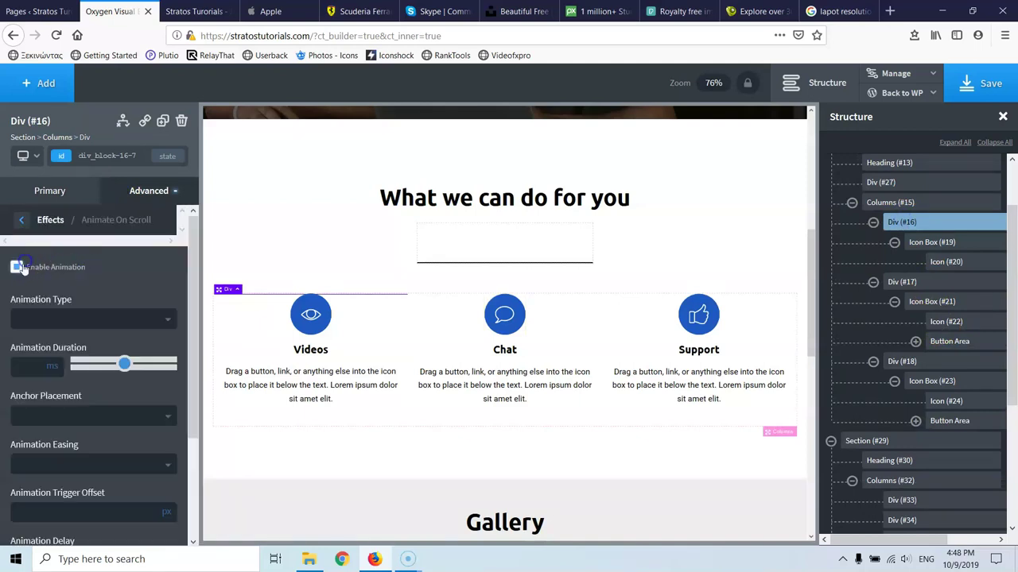
left_click(48, 318)
left_click(74, 435)
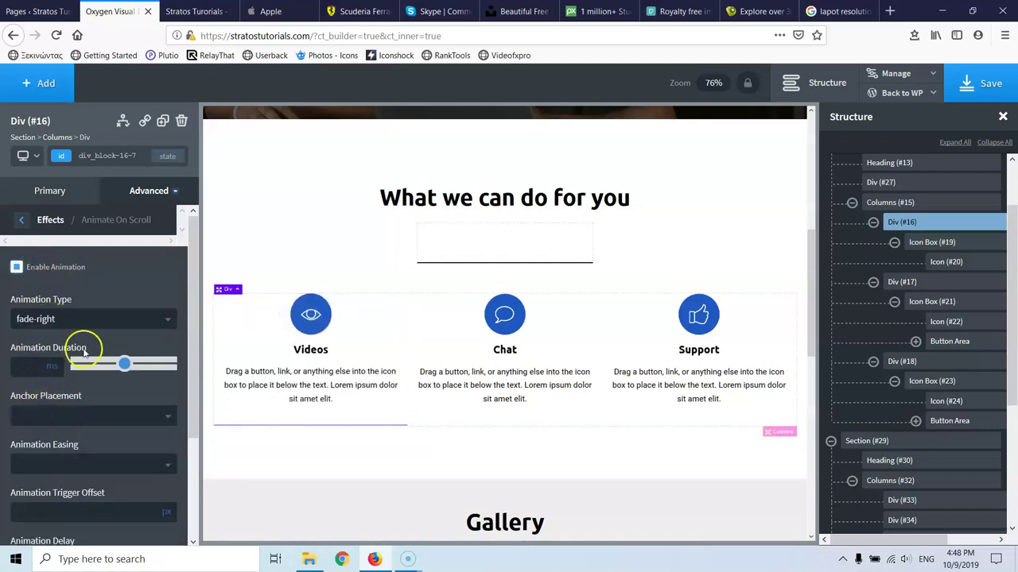
Enable animate-on-scroll on the div around the Chat icon box, Div (#17), with a 750 ms delay.
left_click(906, 285)
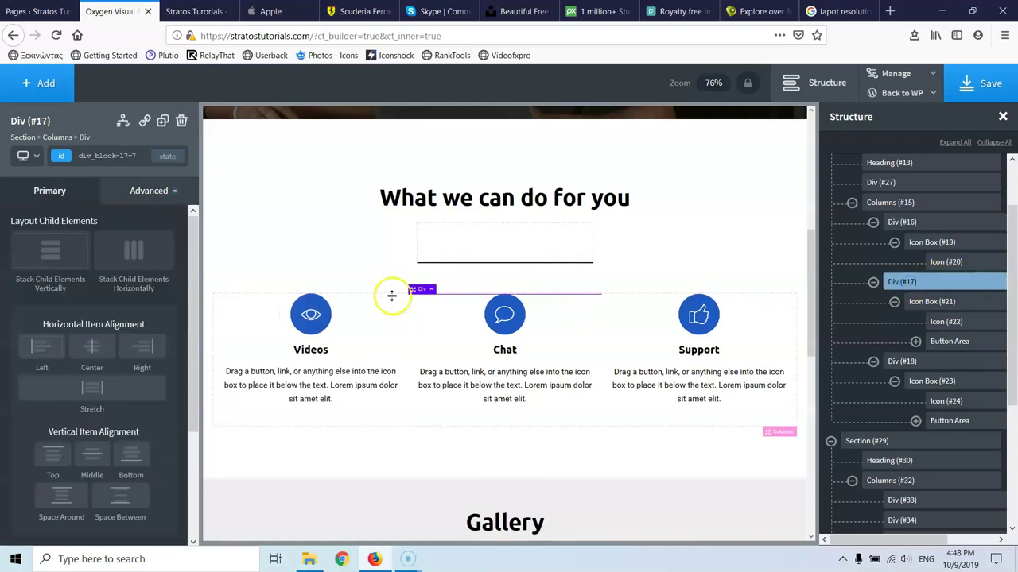
left_click(121, 191)
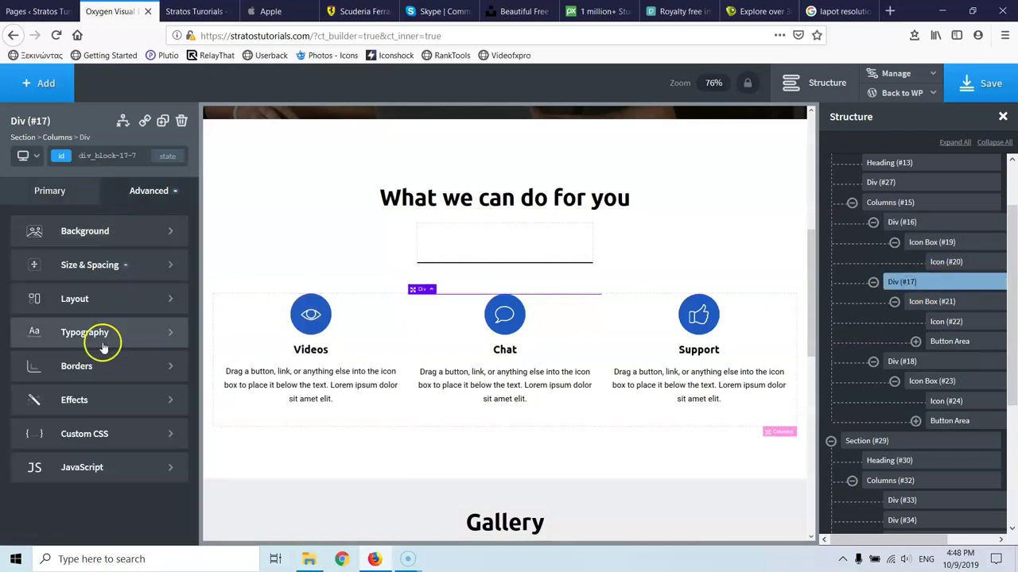
left_click(99, 400)
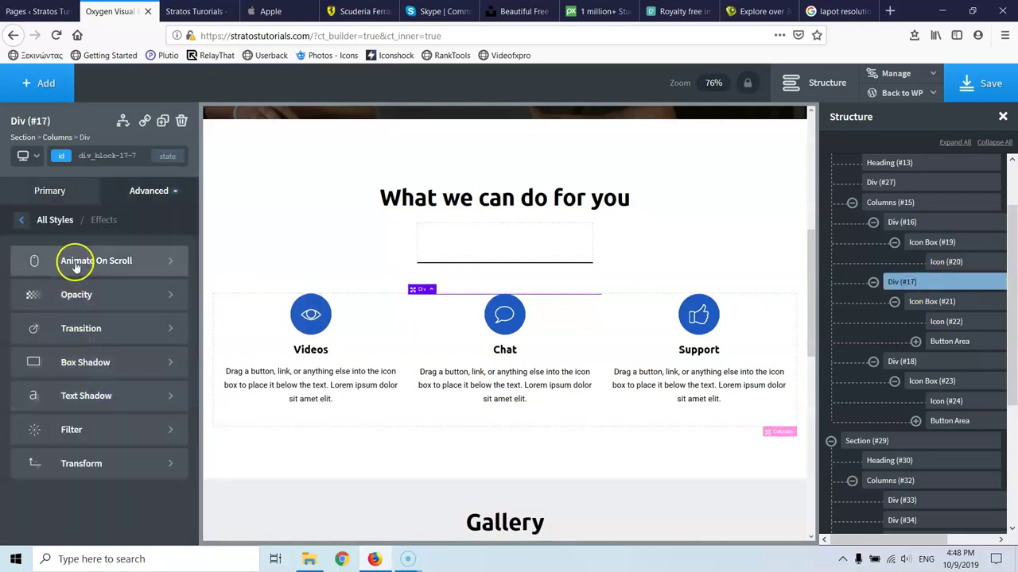
left_click(35, 261)
left_click(17, 269)
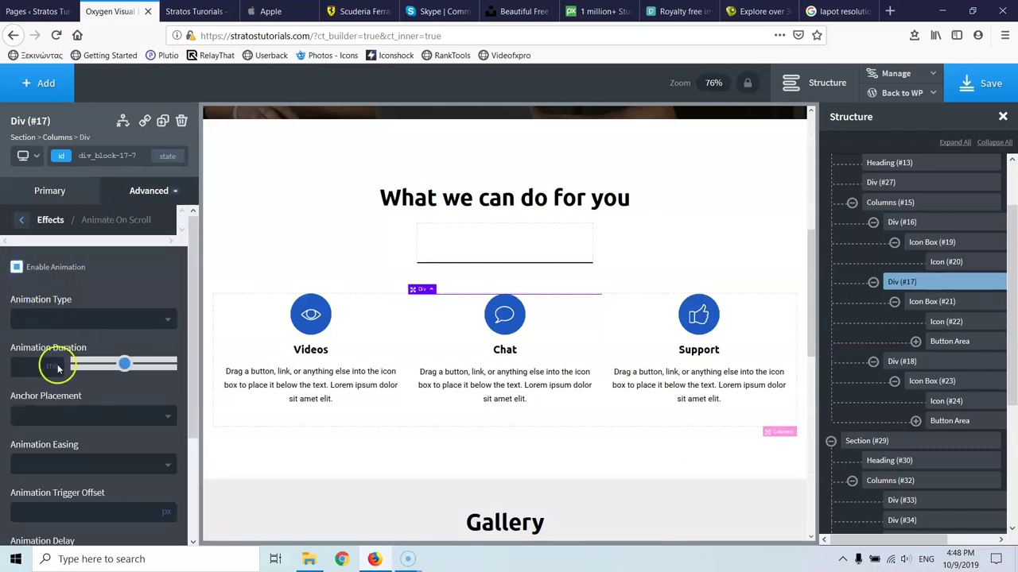
scroll(40, 394, "down", 3)
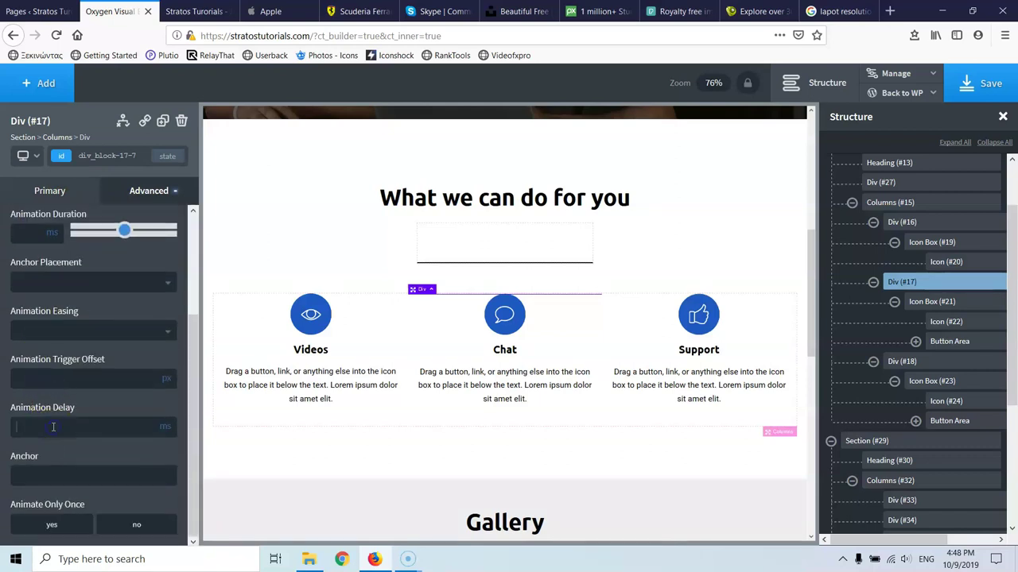
left_click(924, 338)
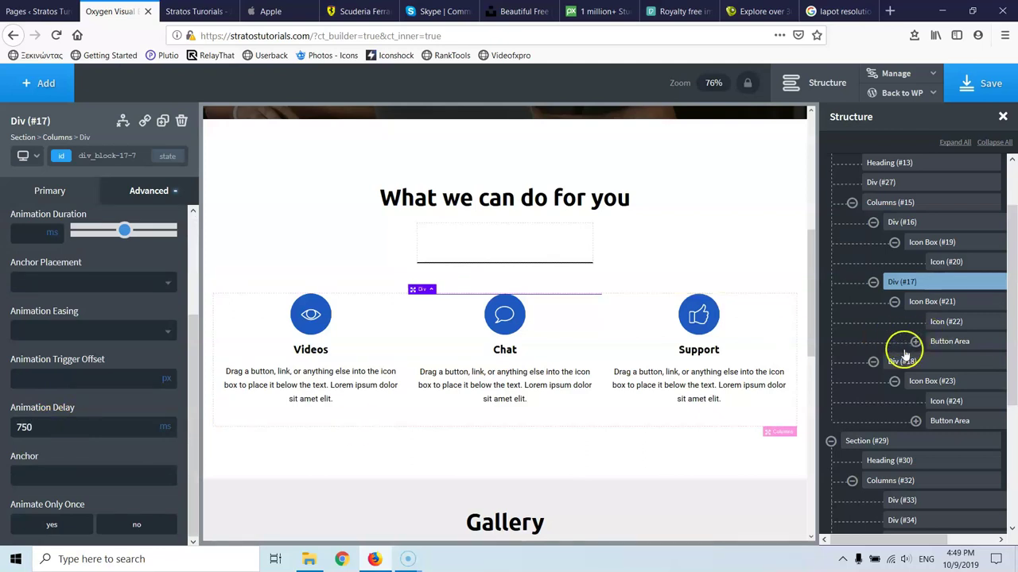
Enable animate-on-scroll on the div around the Support icon box, Div (#18), with a 1000 ms delay.
left_click(903, 361)
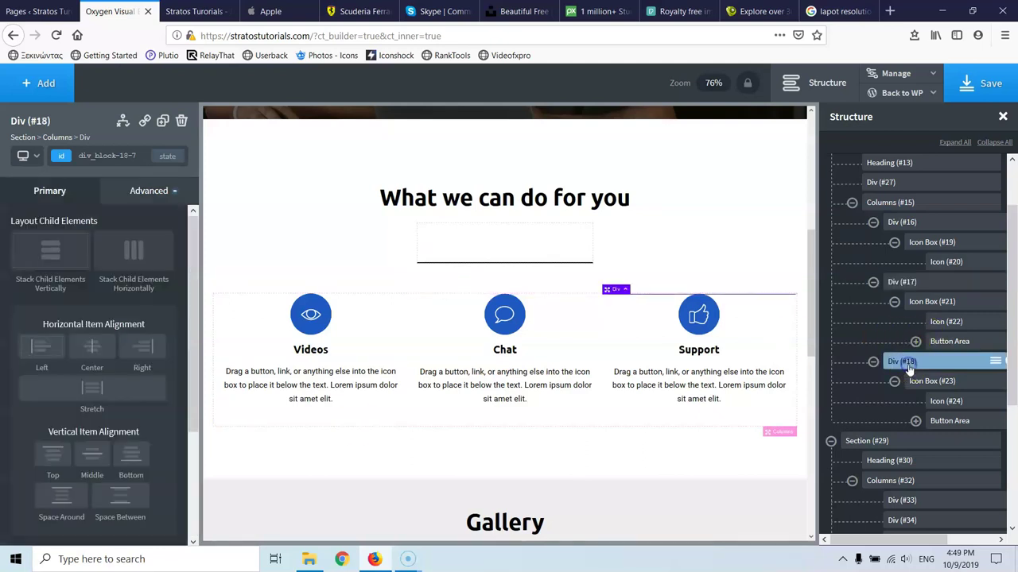
left_click(129, 191)
left_click(118, 230)
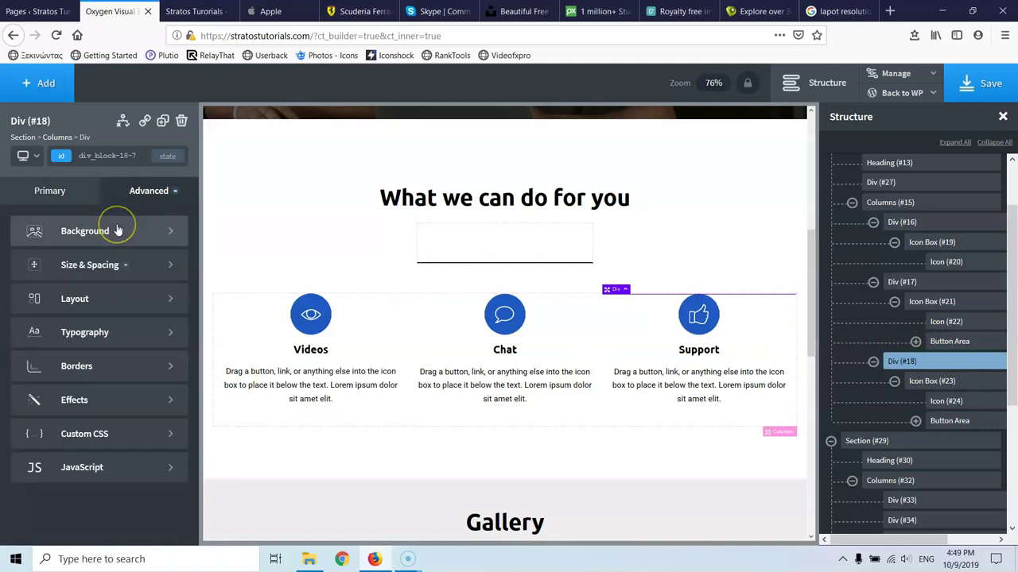
left_click(121, 398)
left_click(142, 267)
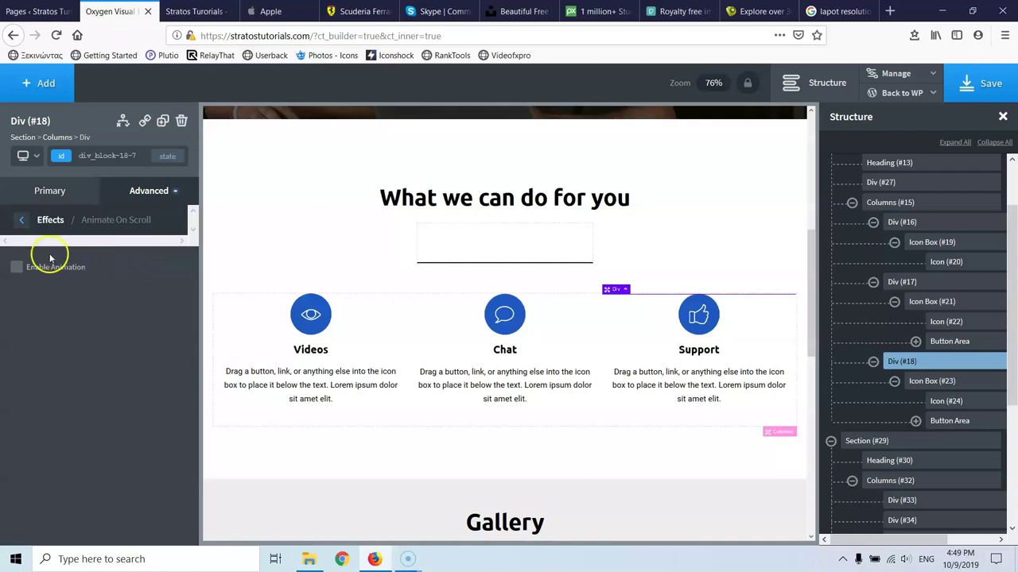
left_click(17, 267)
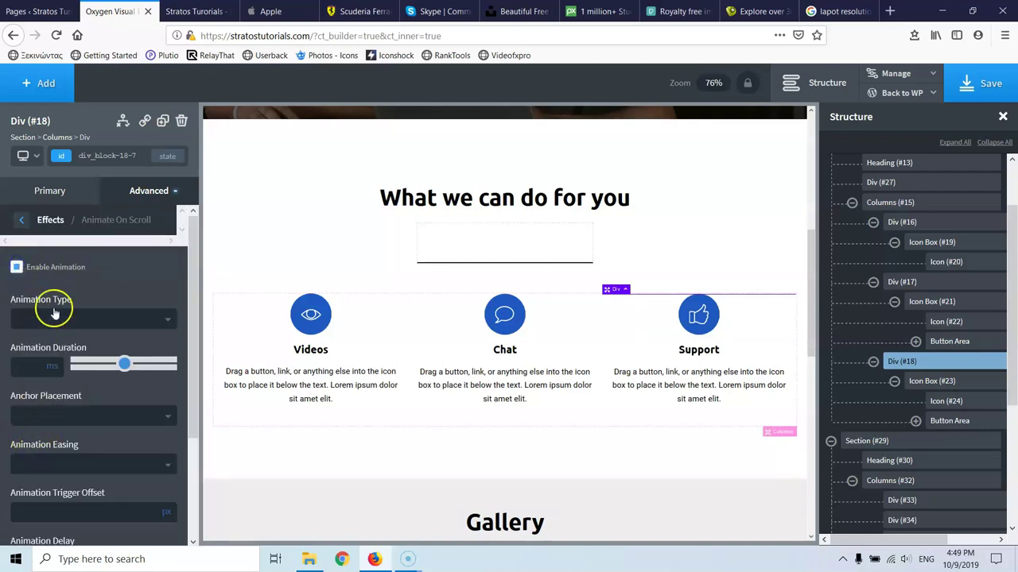
scroll(63, 419, "down", 3)
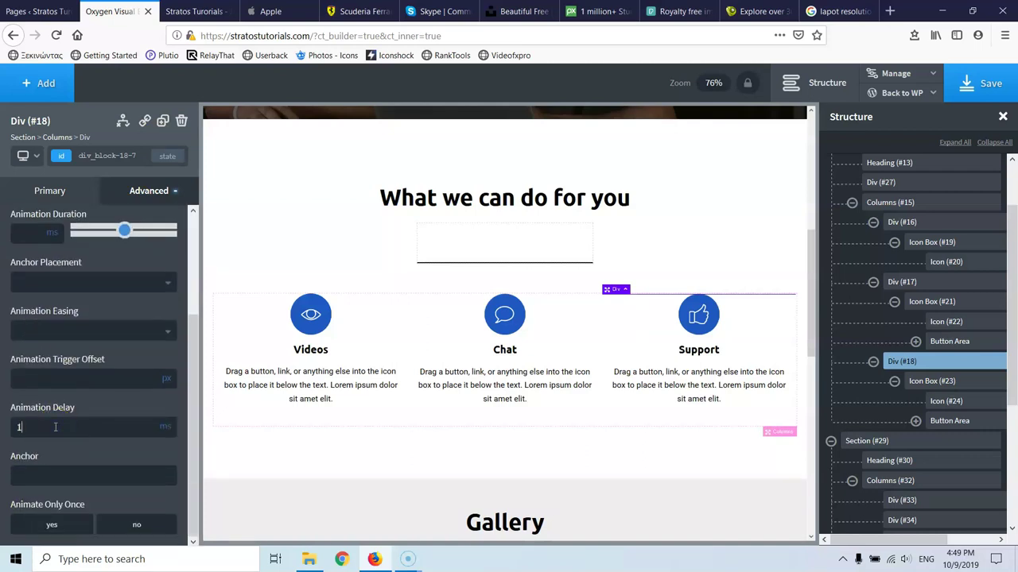
left_click(55, 427)
type("1000")
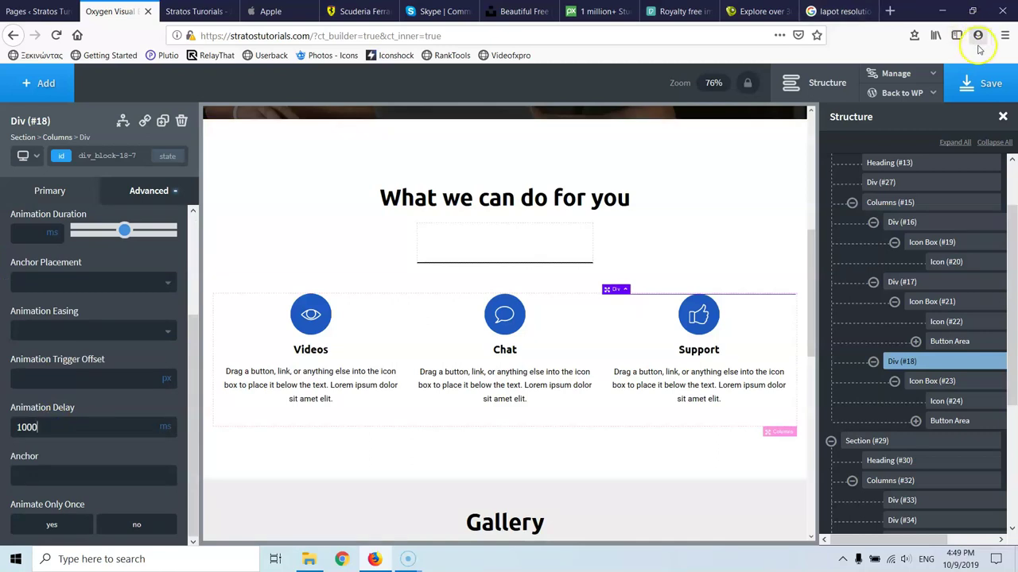
Save the page and reload the live homepage to preview the scroll animations in the "What we can do for you" section.
left_click(984, 84)
left_click(190, 12)
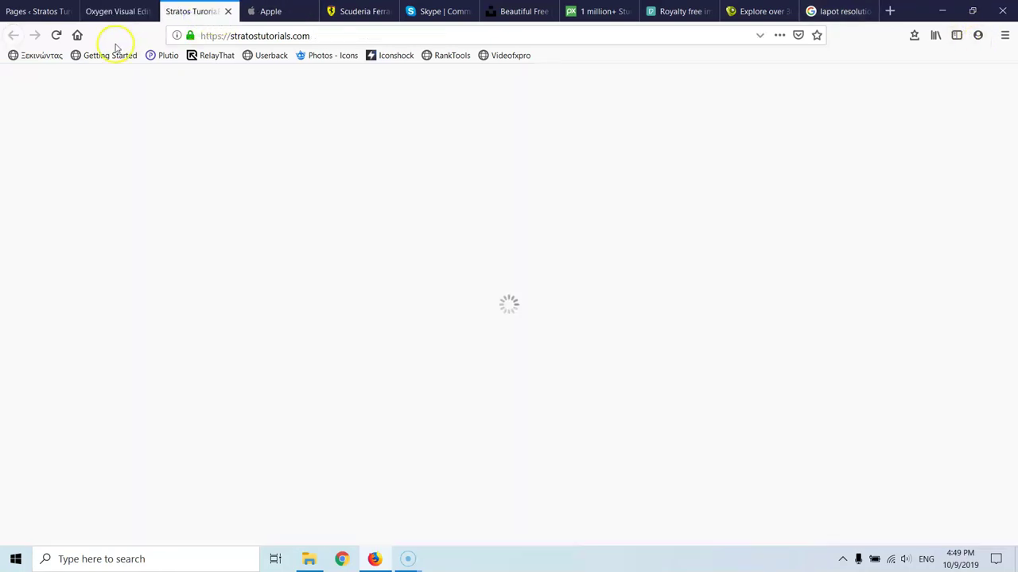
left_click(57, 35)
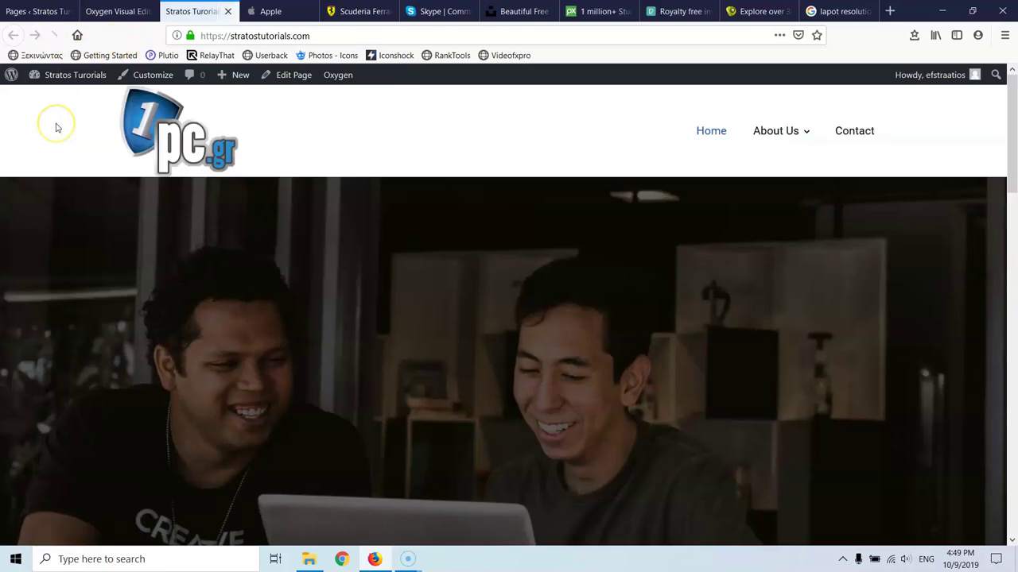
scroll(84, 148, "down", 5)
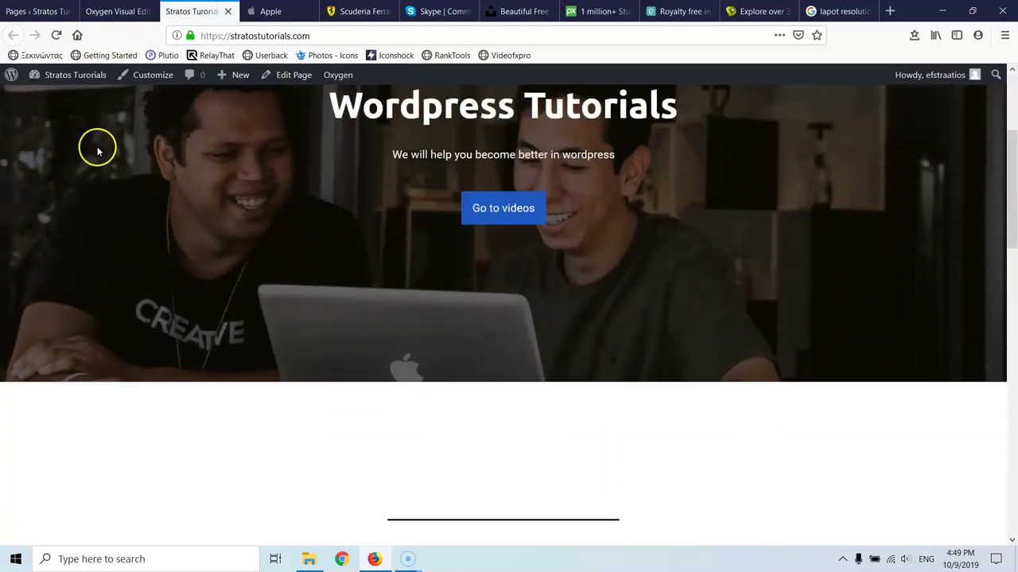
scroll(98, 151, "down", 2)
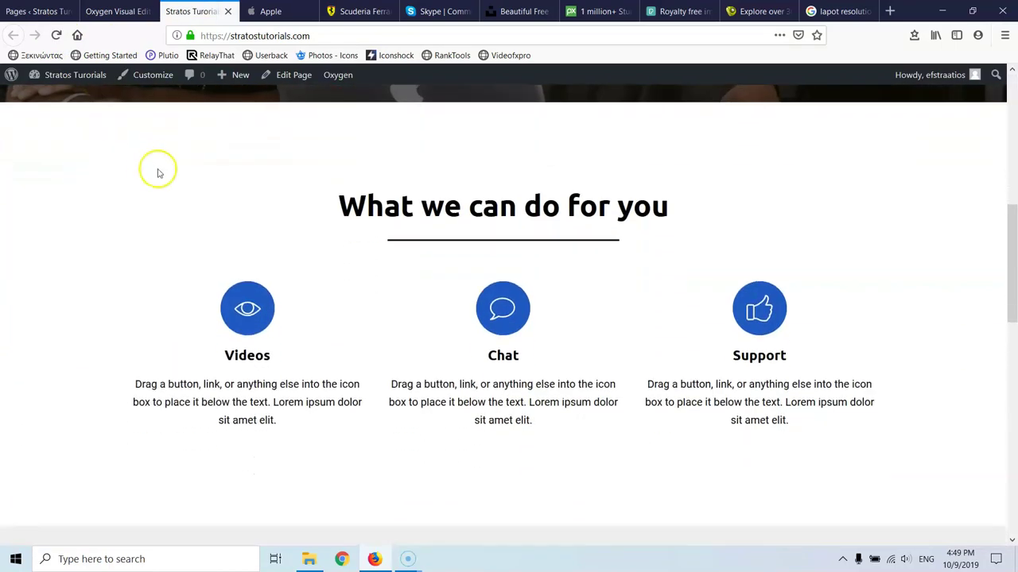
left_click(58, 36)
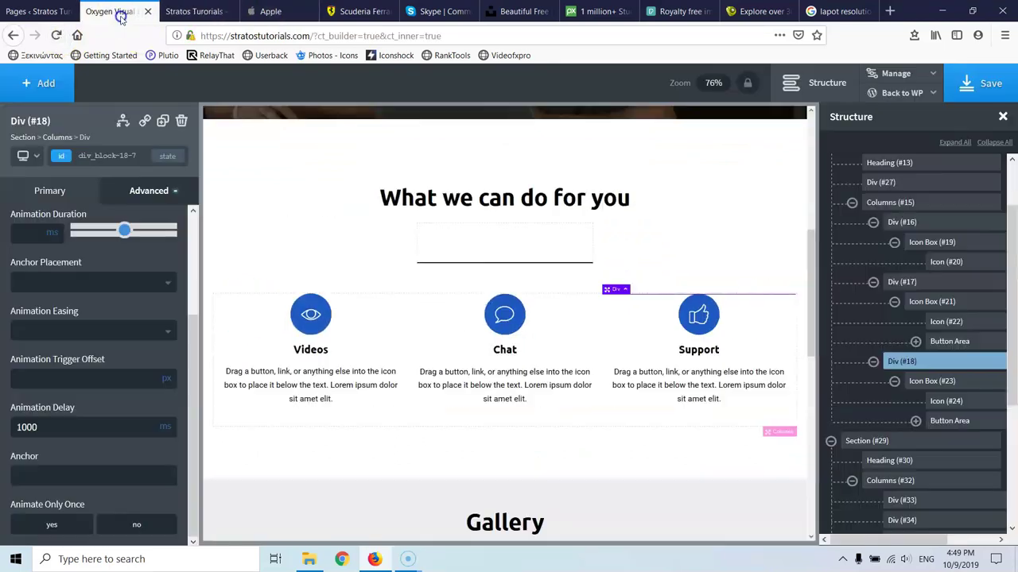
Return to the Oxygen editor and compare the Animate On Scroll settings of Div (#18) with those of Div (#17).
left_click(118, 11)
scroll(49, 354, "up", 2)
scroll(46, 348, "down", 2)
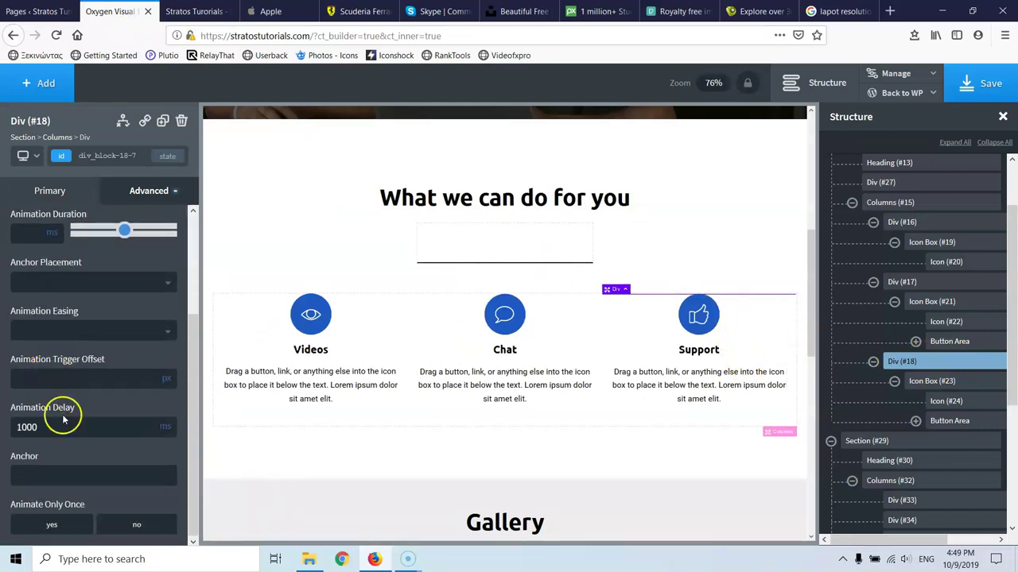
left_click(926, 288)
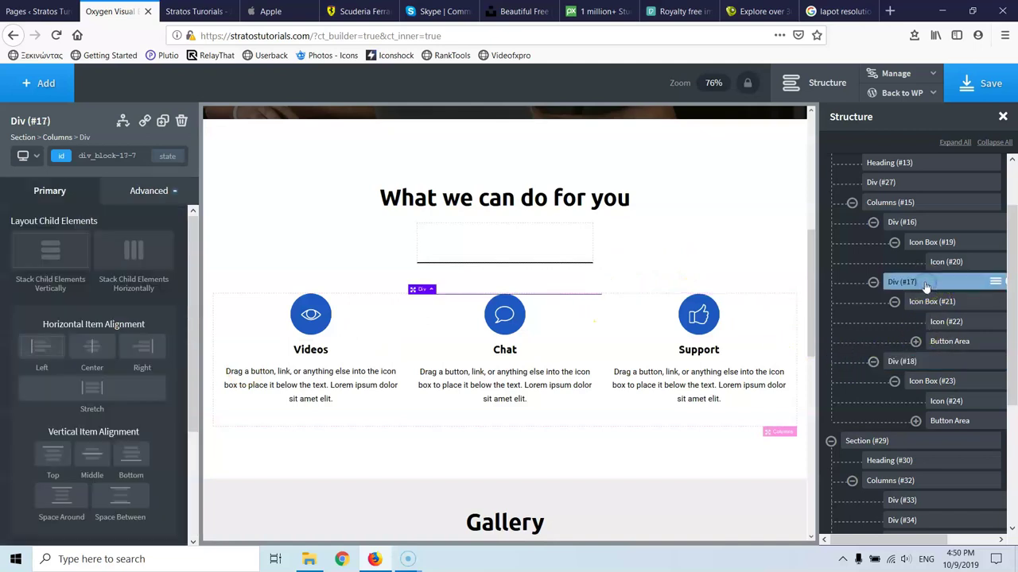
left_click(132, 194)
left_click(47, 400)
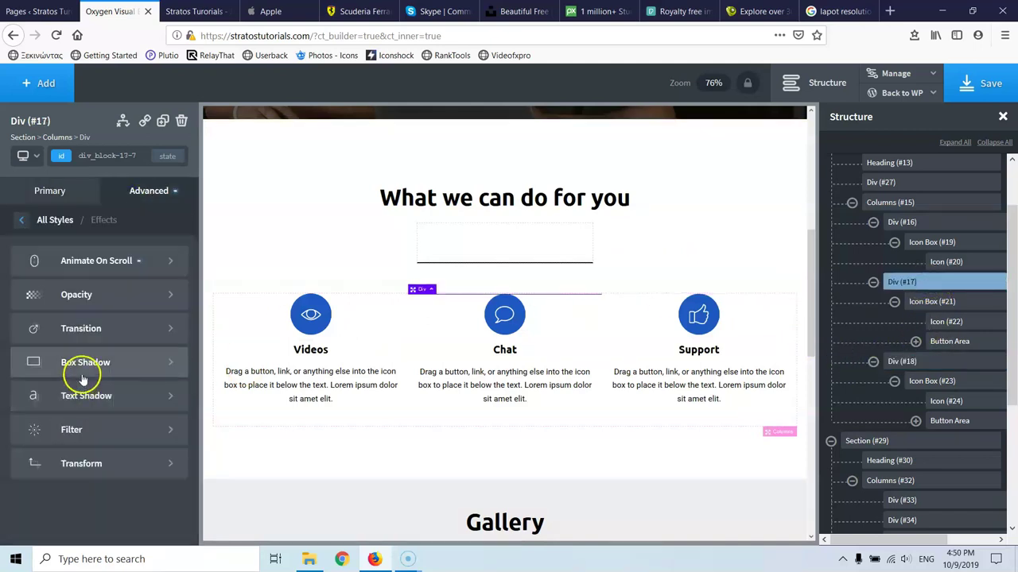
left_click(88, 260)
scroll(79, 386, "down", 3)
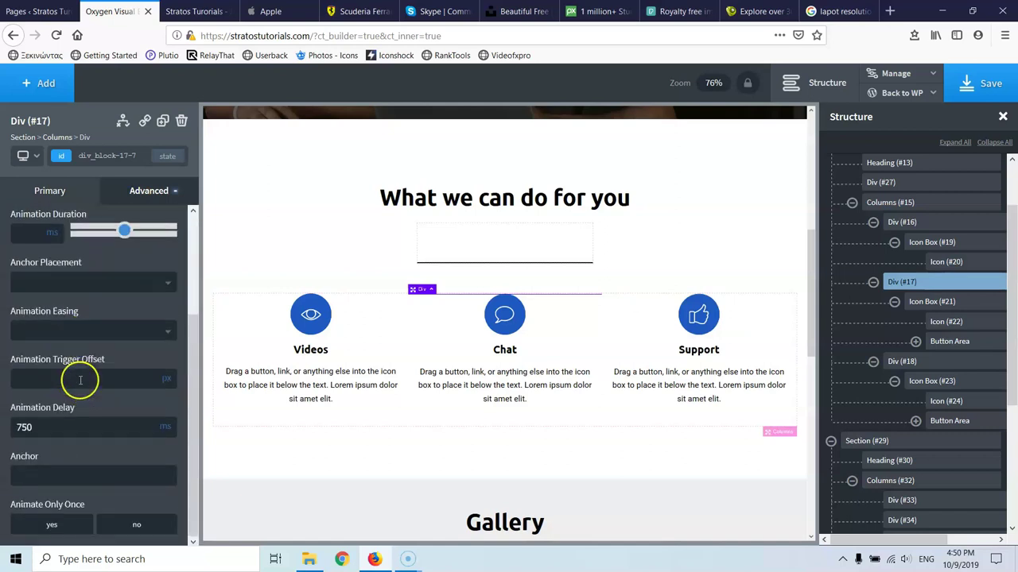
scroll(80, 380, "up", 3)
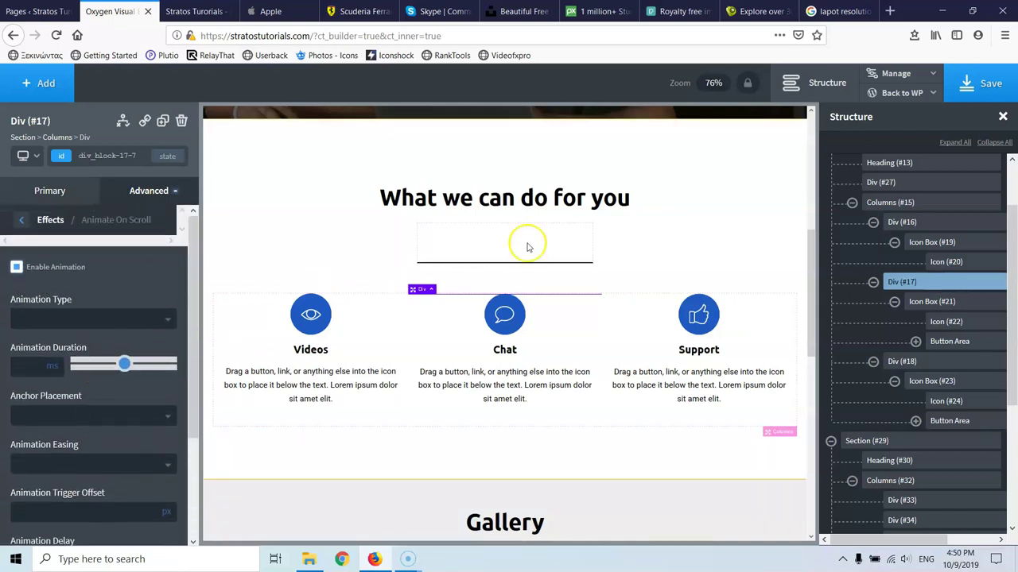
Check the advanced settings of Columns (#15) and the Animate On Scroll settings of Div (#16).
left_click(927, 205)
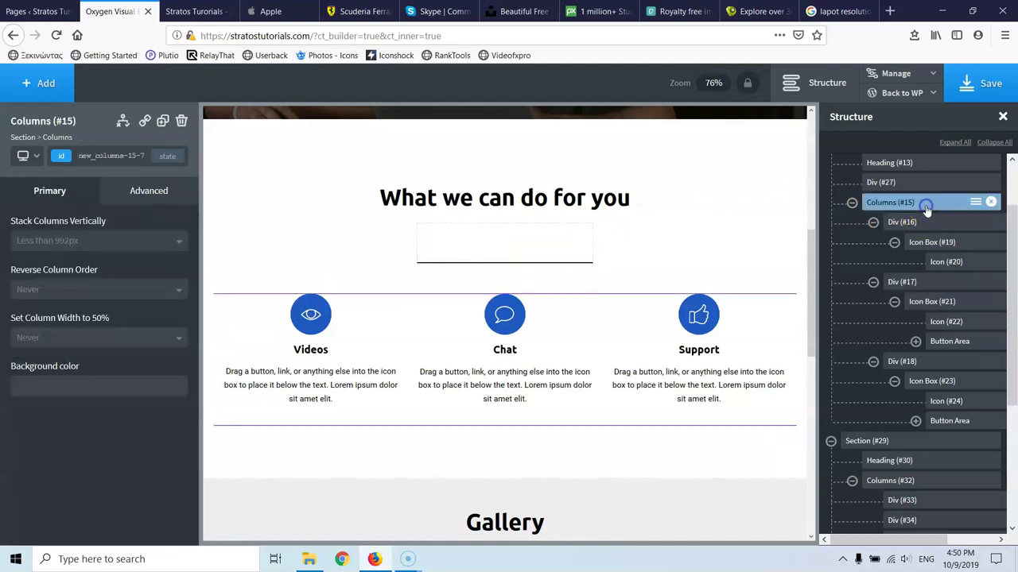
left_click(126, 194)
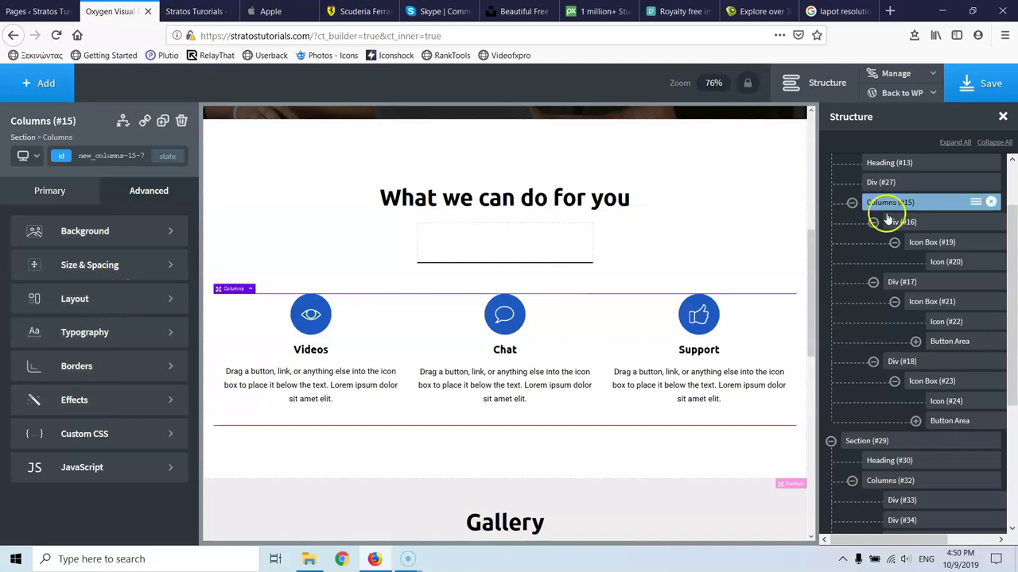
left_click(972, 222)
left_click(131, 193)
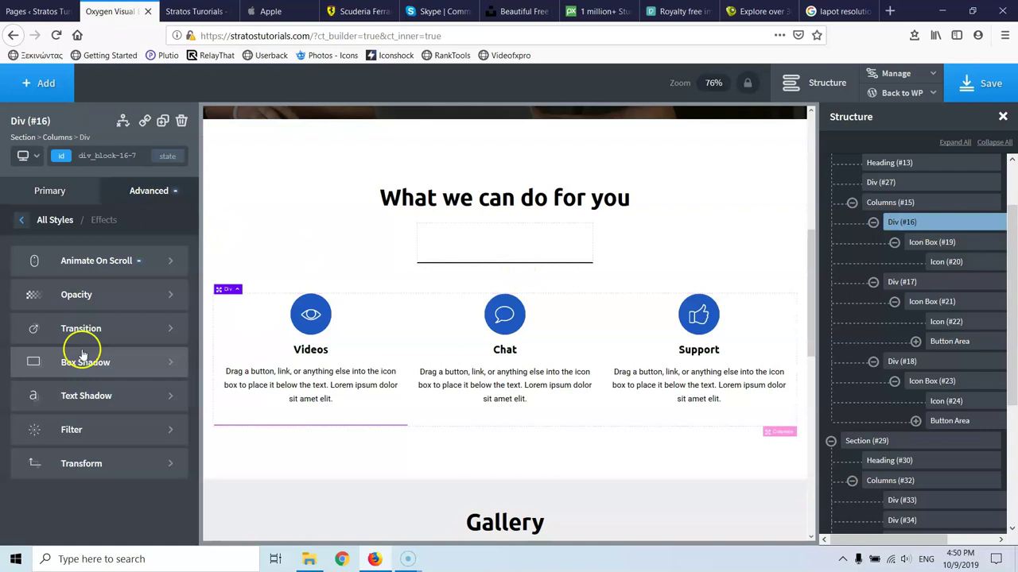
left_click(75, 262)
scroll(62, 413, "down", 3)
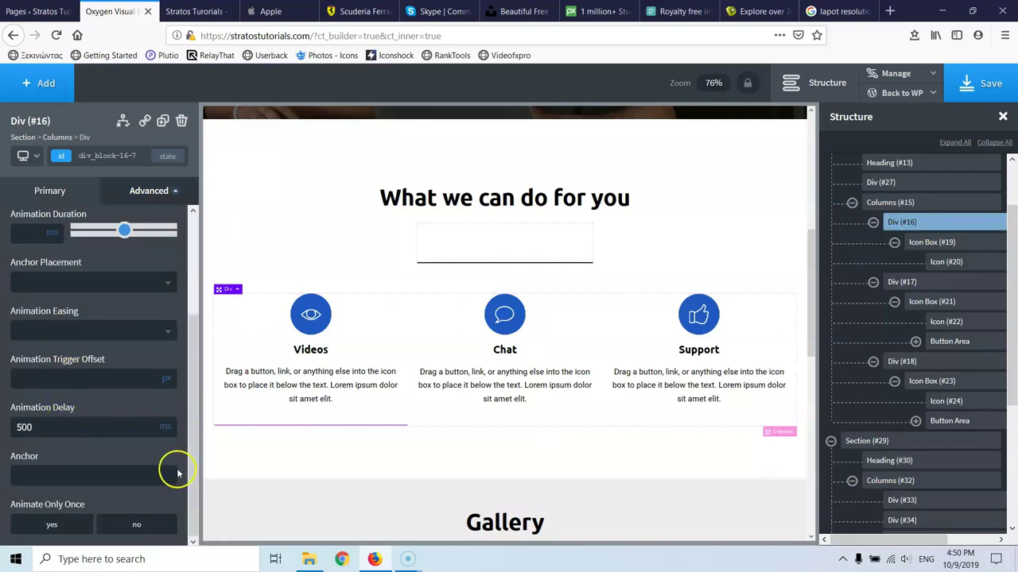
Save the page again and reload the live homepage to recheck the icon box animations.
left_click(986, 83)
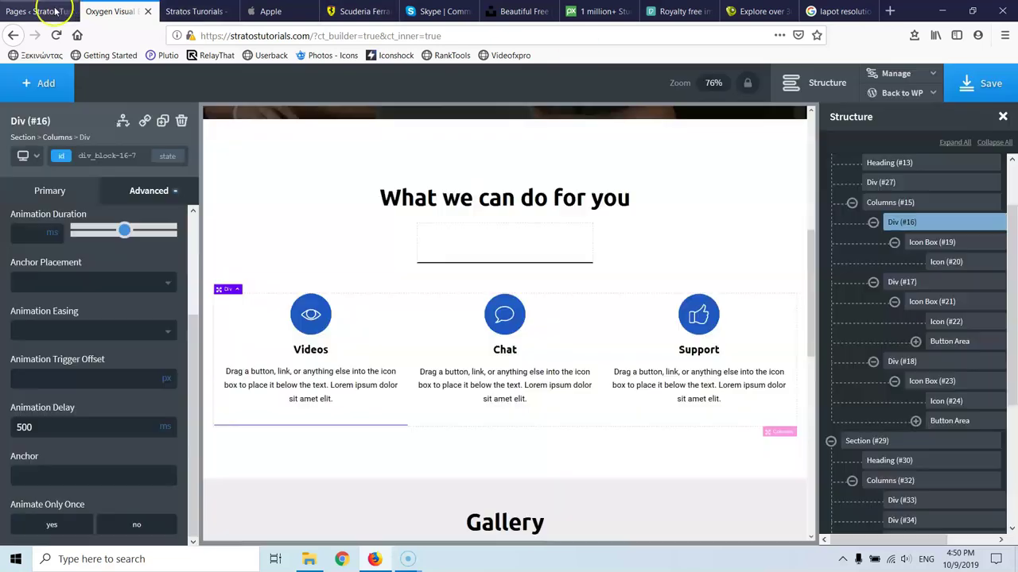
left_click(55, 8)
left_click(188, 9)
left_click(52, 35)
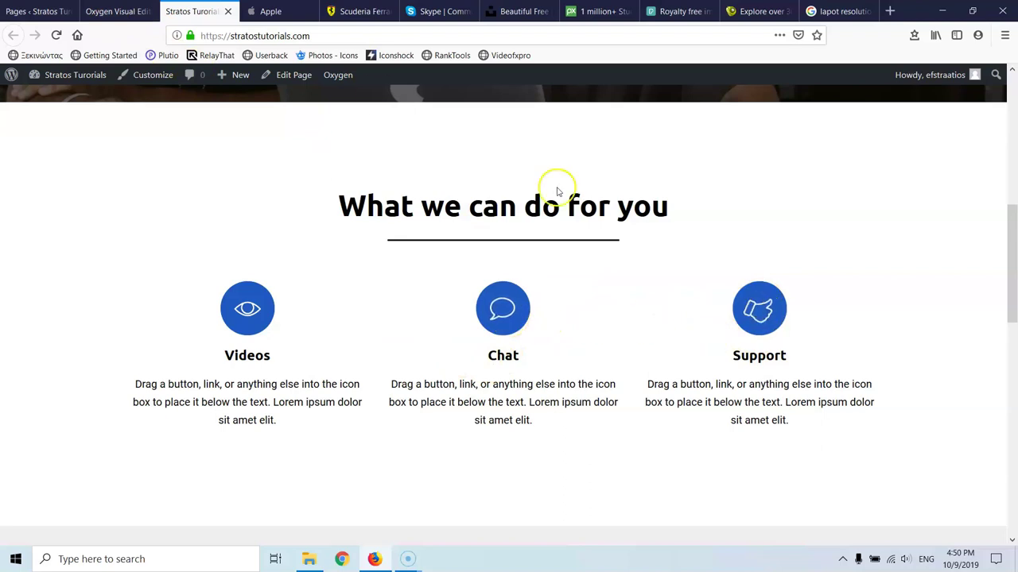
Return to the Oxygen editor and inspect the Chat icon's effects, including its transition settings.
left_click(119, 11)
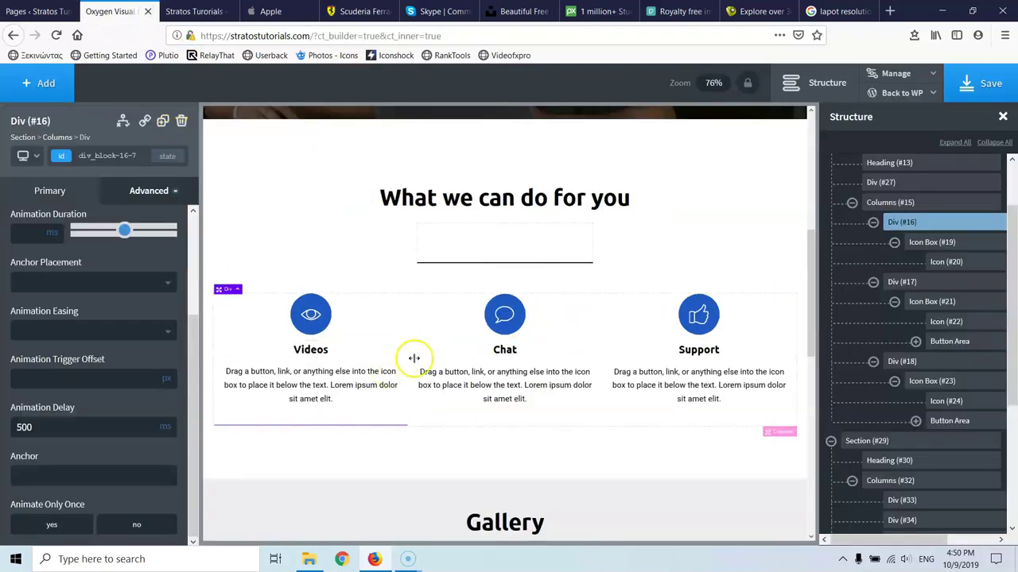
left_click(931, 285)
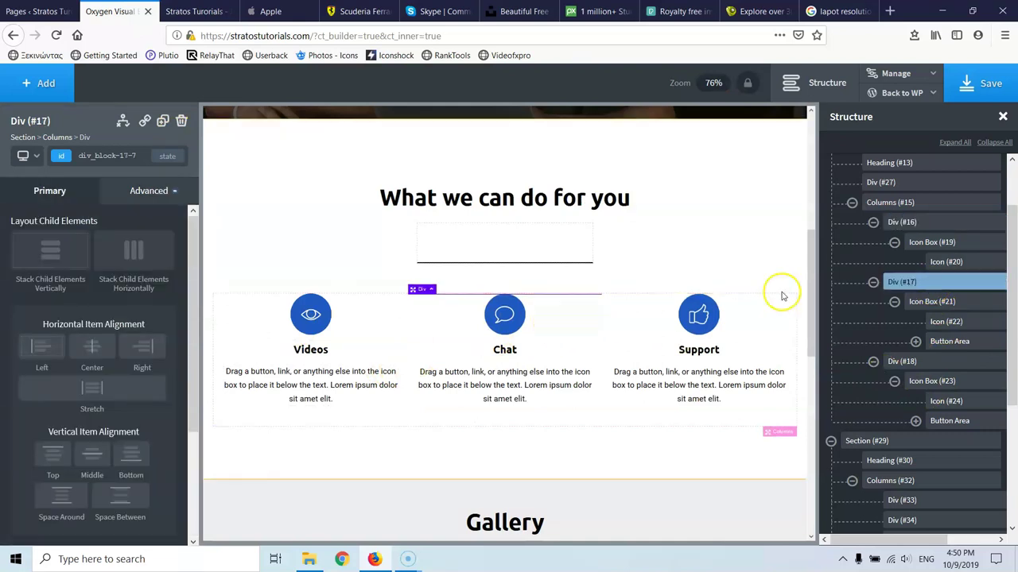
left_click(921, 301)
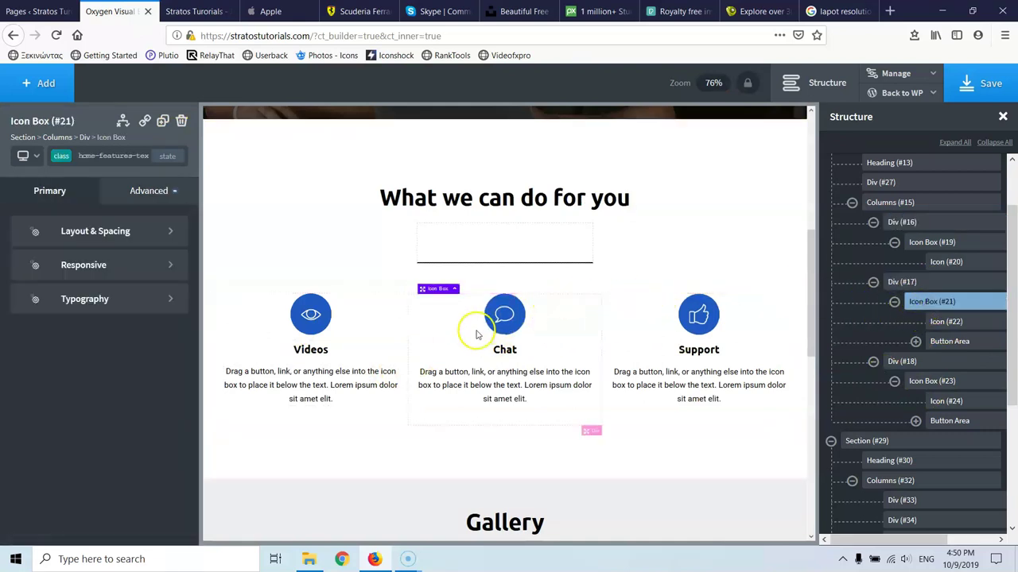
left_click(503, 314)
left_click(141, 193)
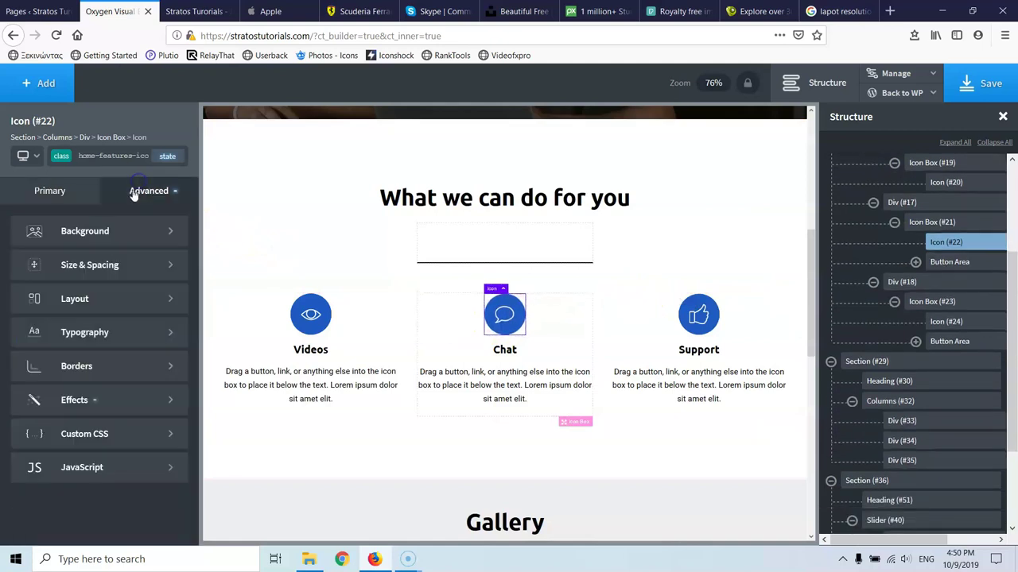
left_click(105, 404)
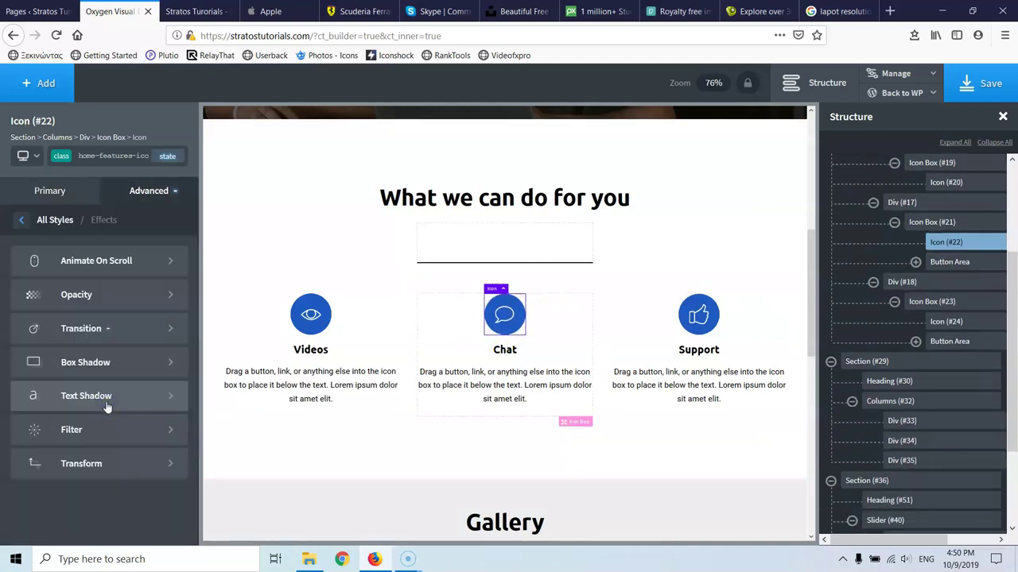
left_click(114, 336)
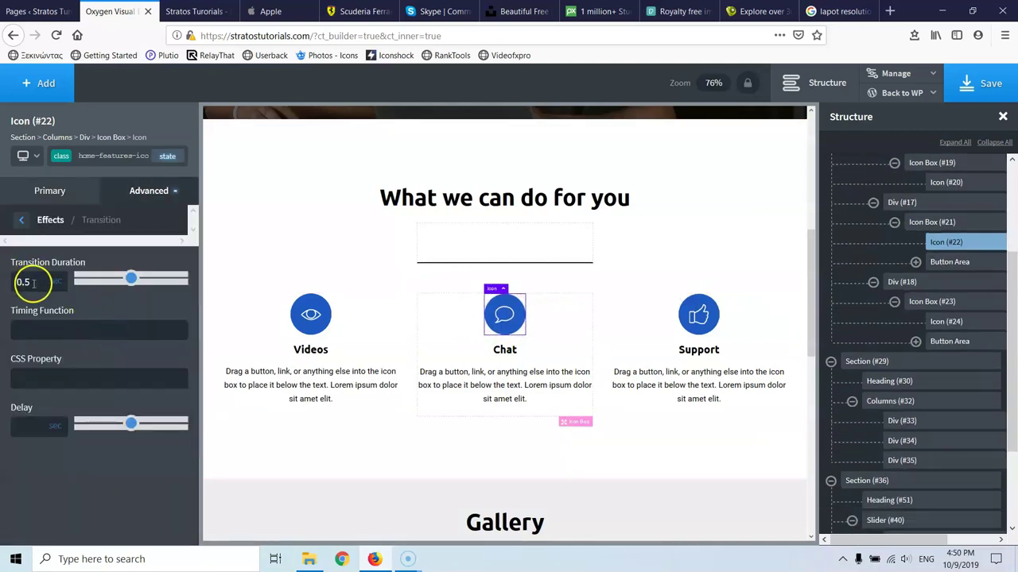
left_click(23, 223)
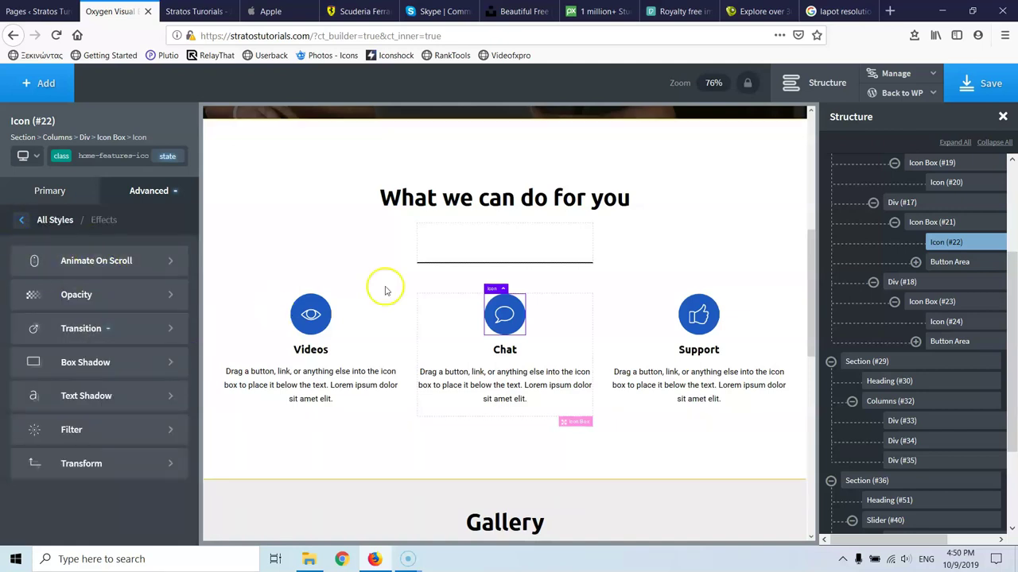
scroll(913, 227, "up", 2)
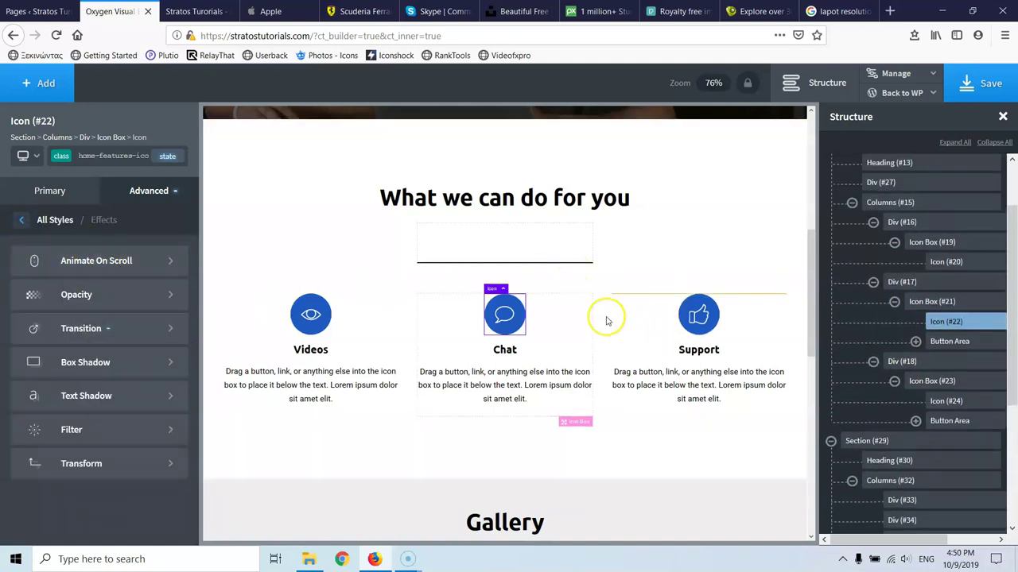
left_click(552, 312)
scroll(939, 266, "down", 1)
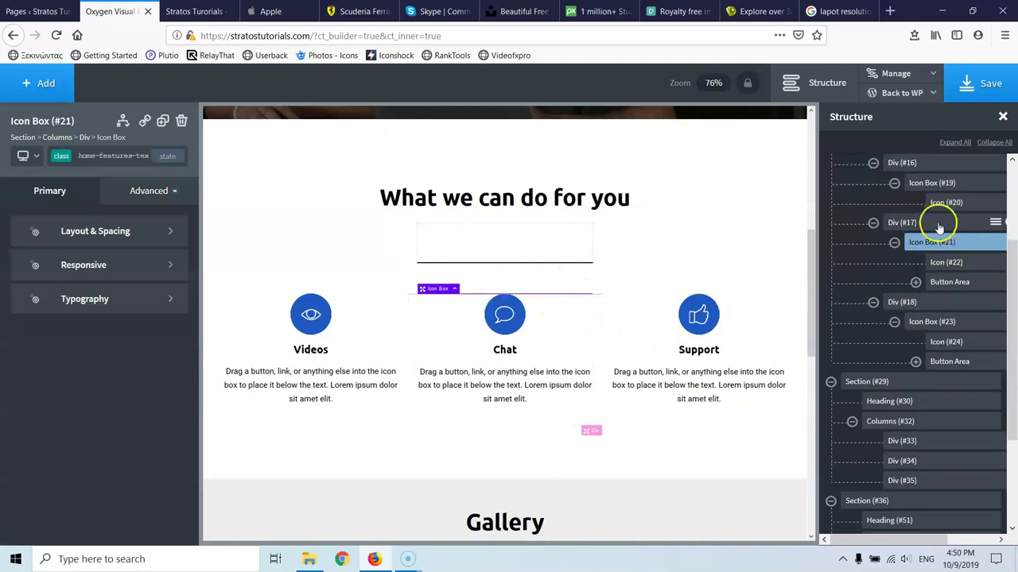
Set the scroll animation type of Div (#17), which holds the Chat icon box, to Fade Right.
left_click(938, 225)
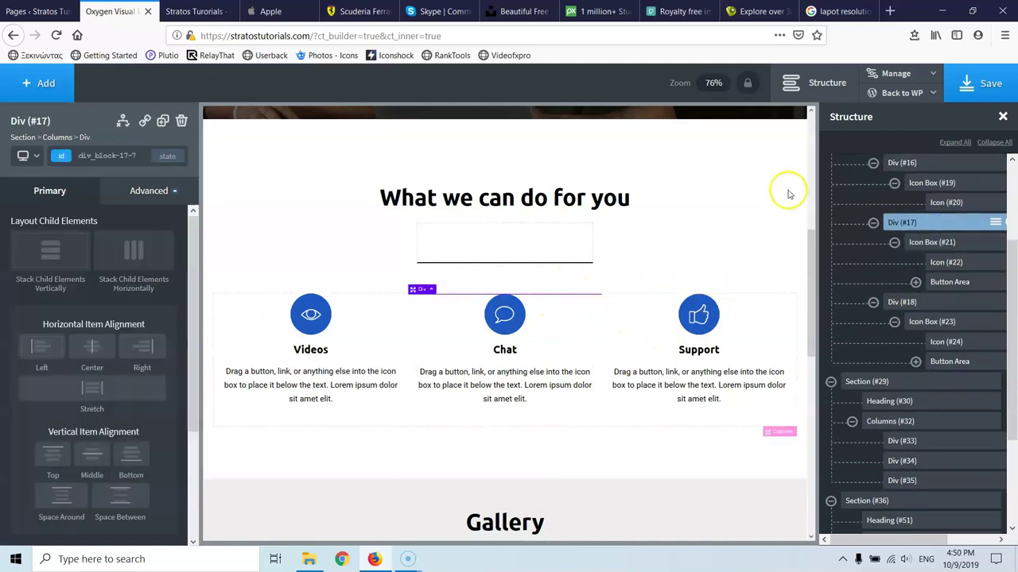
left_click(146, 194)
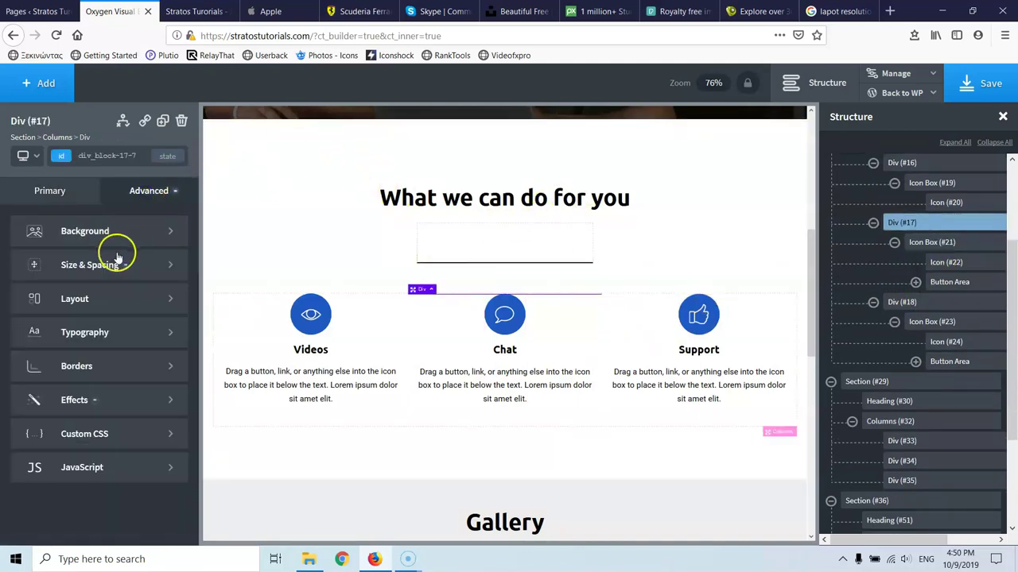
left_click(93, 395)
left_click(97, 262)
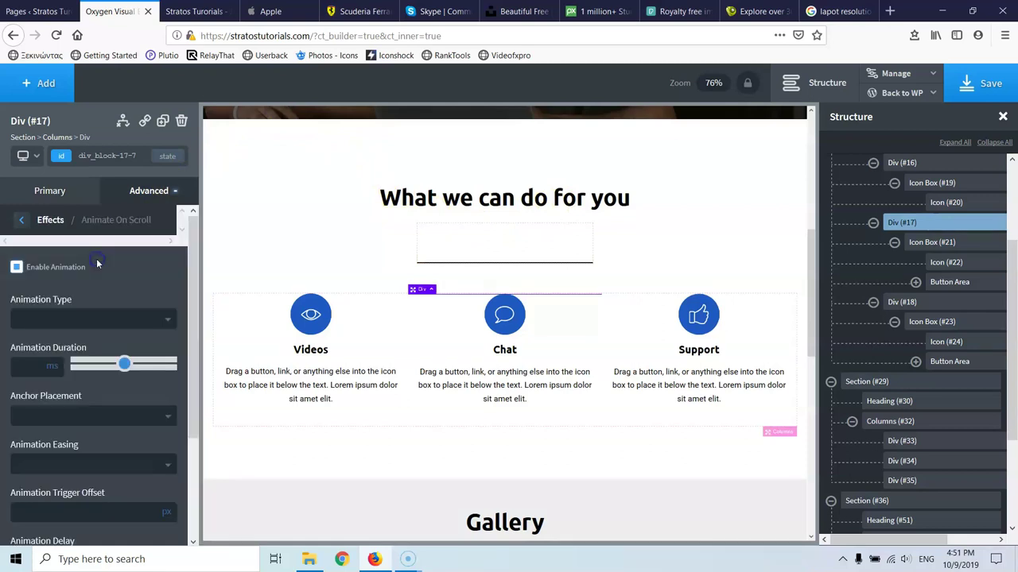
left_click(82, 321)
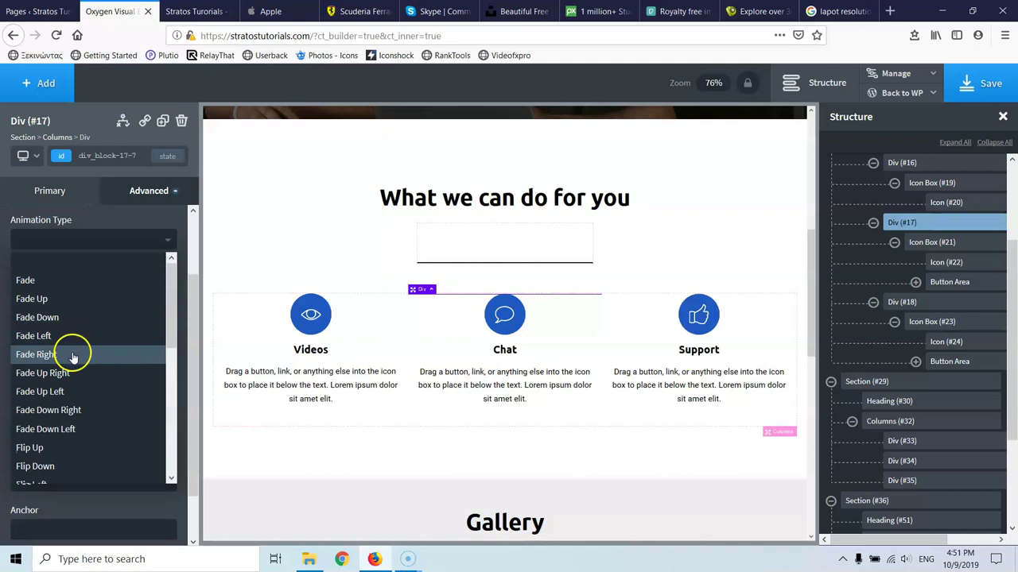
left_click(73, 356)
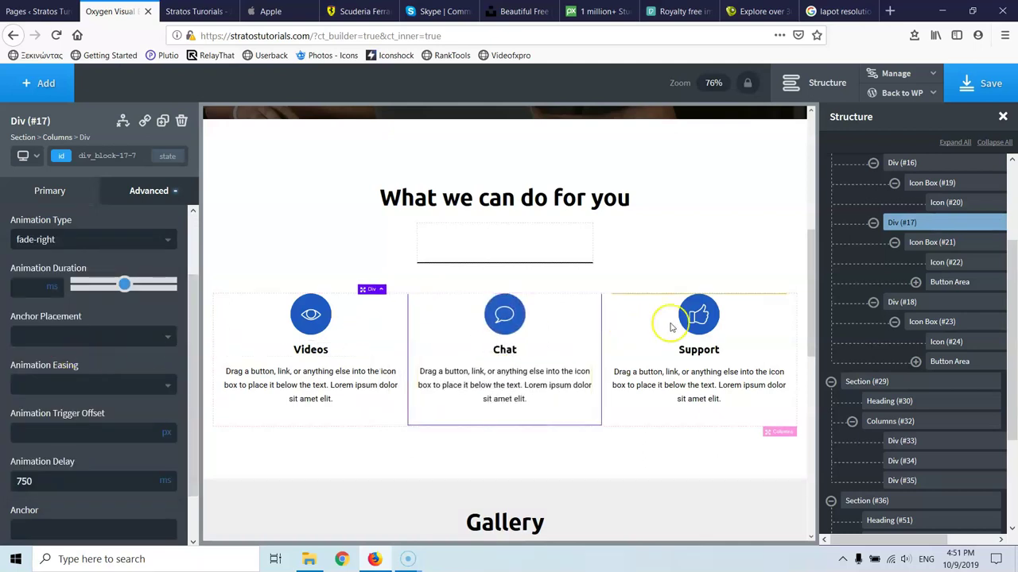
Set the scroll animation type of Div (#18), which holds the Support icon box, to Fade Right.
left_click(949, 306)
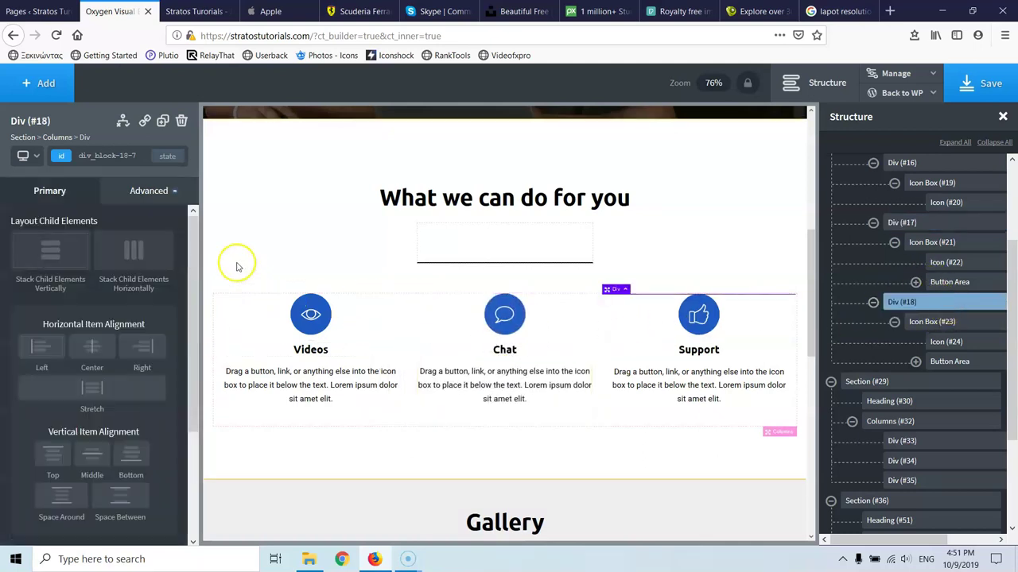
left_click(147, 193)
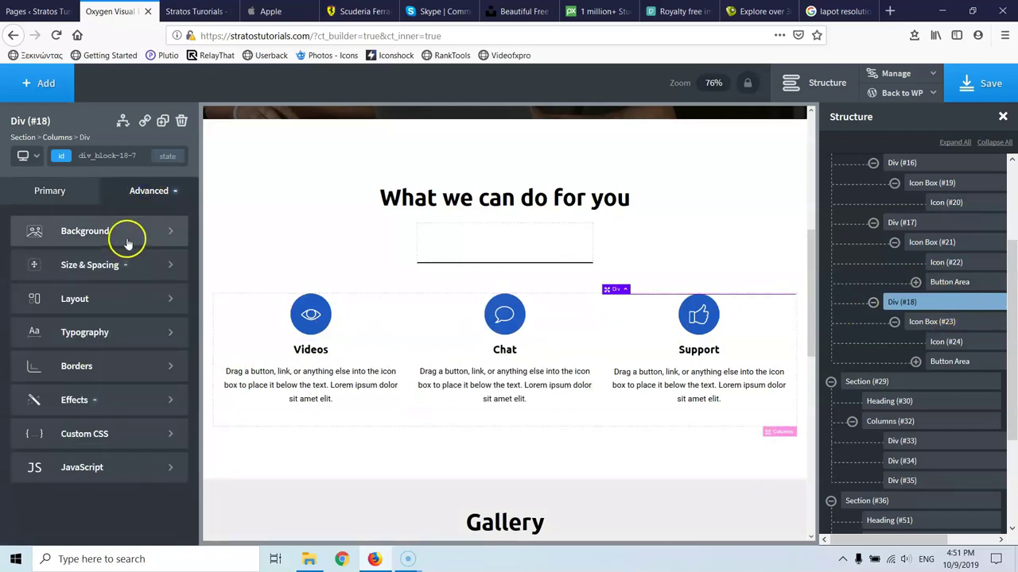
left_click(109, 406)
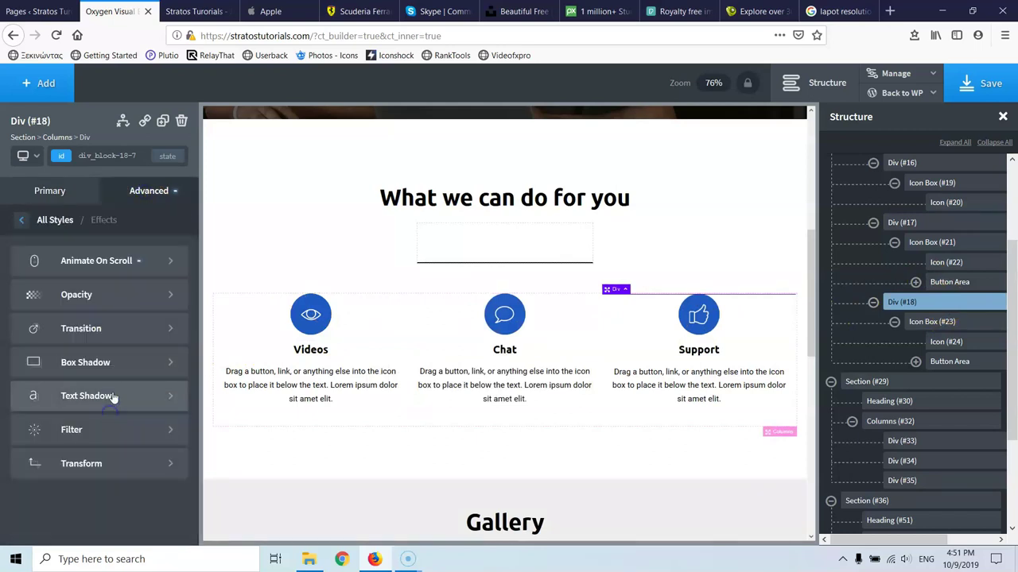
left_click(117, 262)
left_click(106, 318)
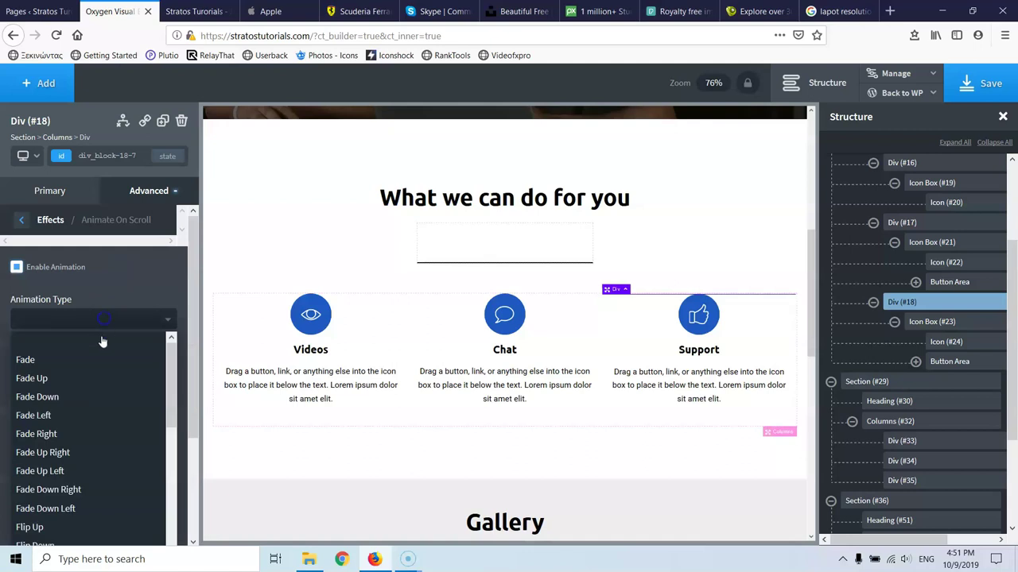
left_click(85, 434)
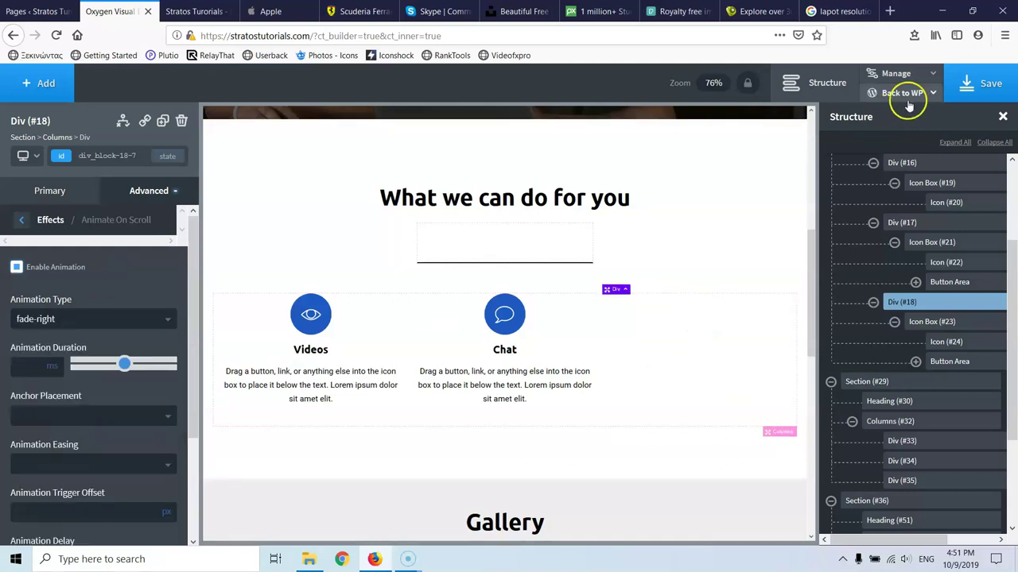
Save the page and reload the live homepage to check the icon box animations.
left_click(984, 83)
left_click(191, 11)
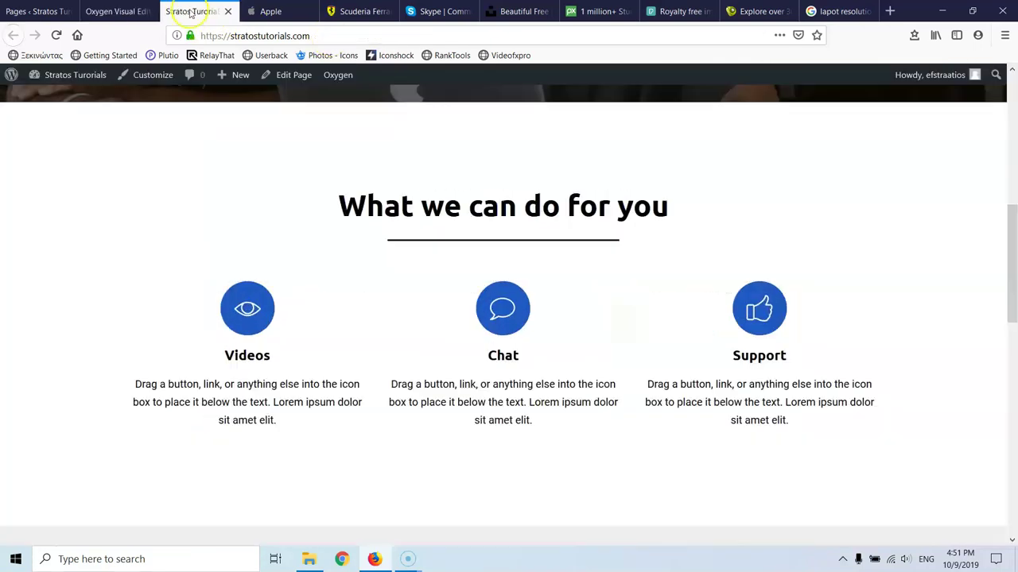
left_click(57, 35)
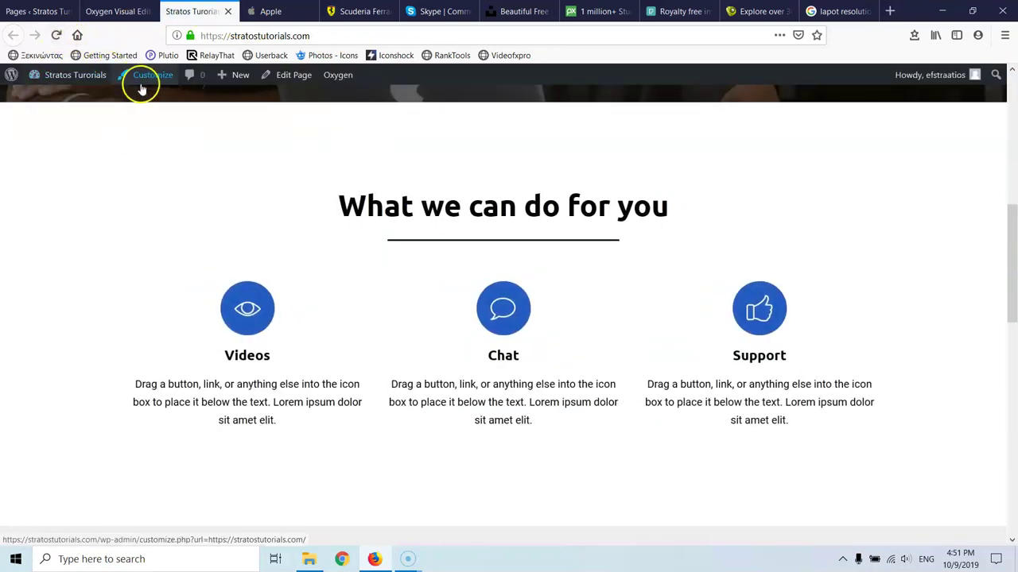
Return to the Oxygen editor, switch to the Page container (1200px) and below view, and review the whole page layout.
left_click(131, 12)
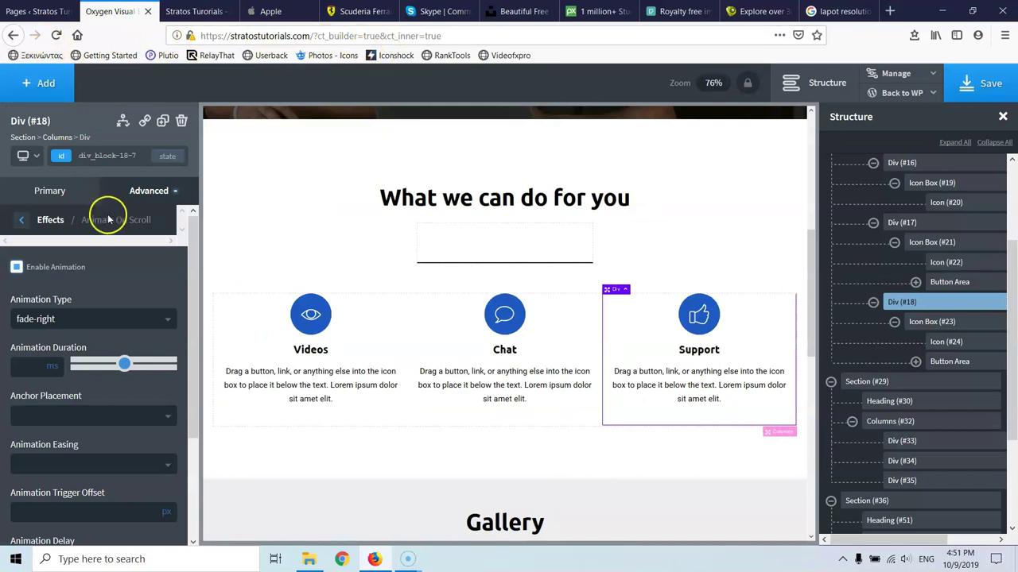
scroll(131, 278, "down", 3)
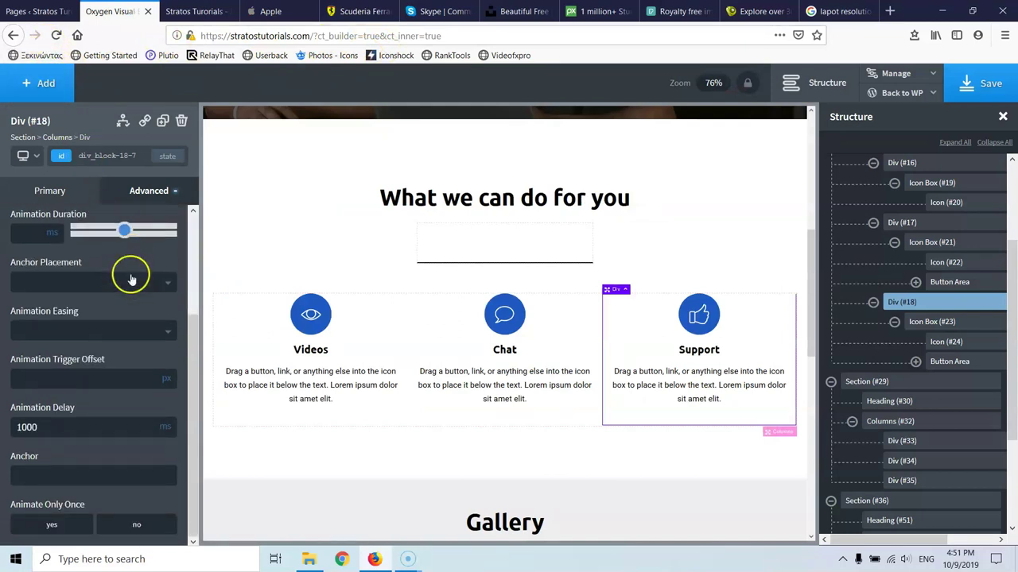
left_click(32, 160)
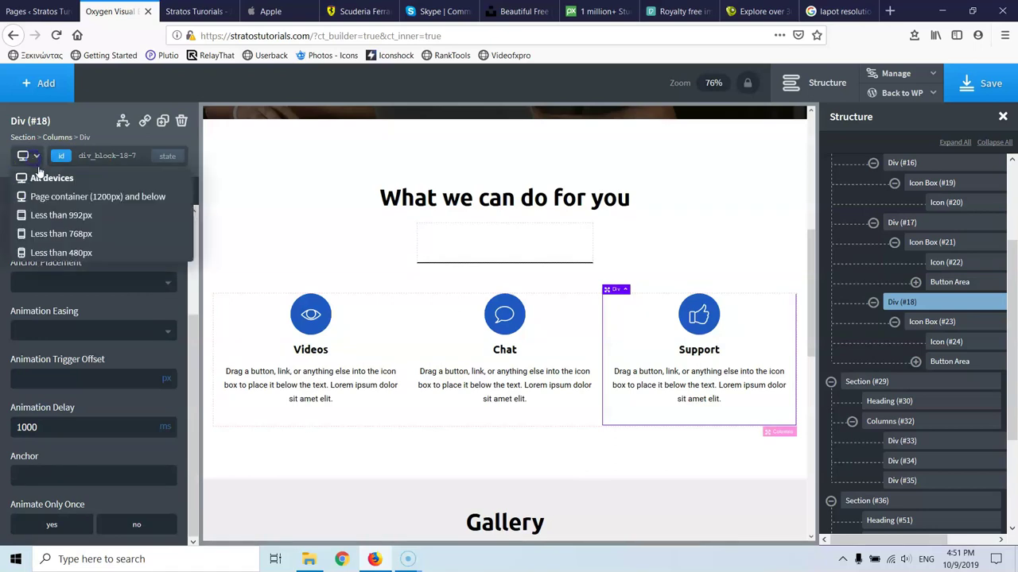
left_click(85, 200)
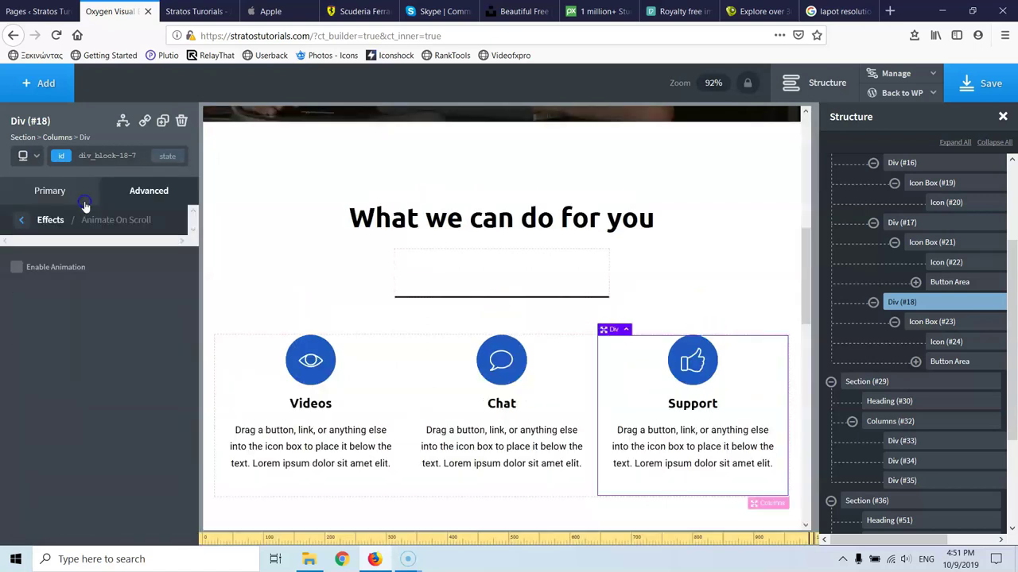
scroll(398, 203, "up", 6)
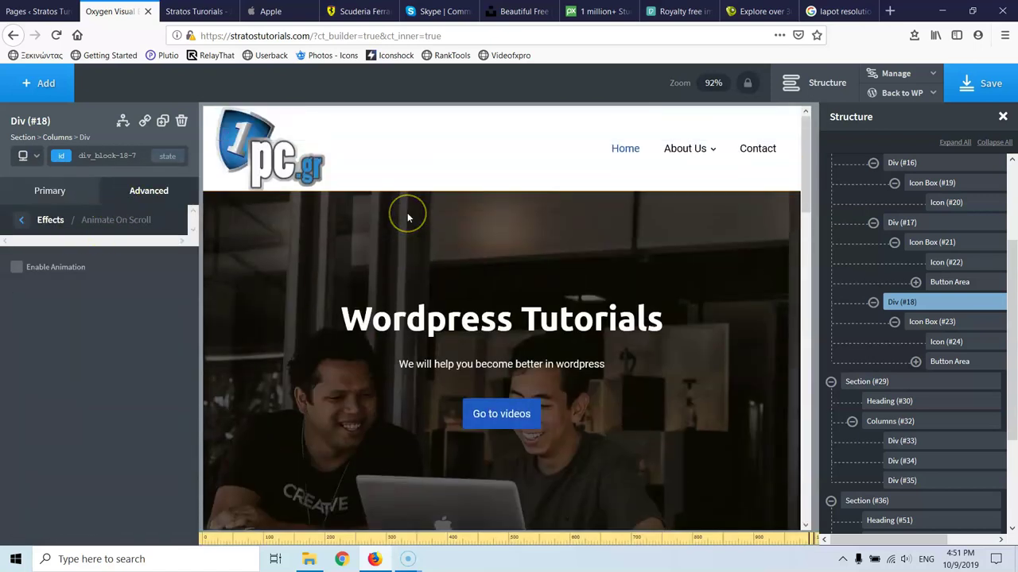
scroll(584, 291, "down", 6)
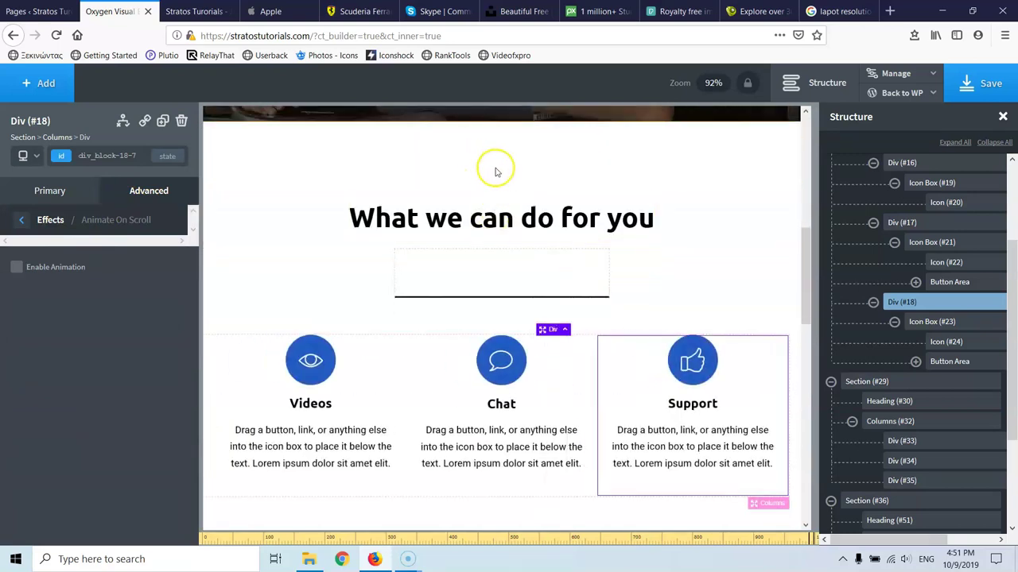
scroll(482, 228, "down", 5)
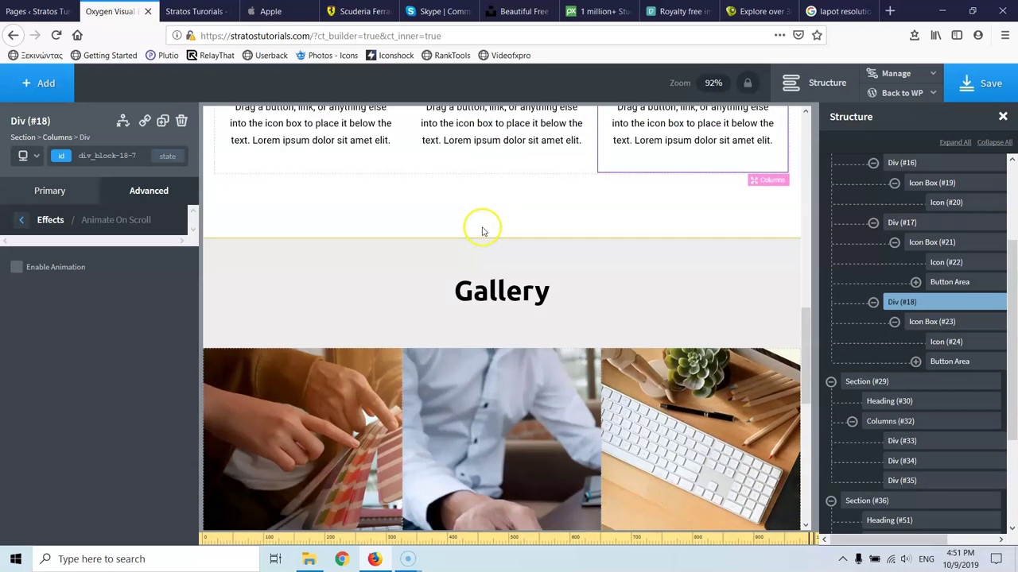
scroll(477, 242, "down", 5)
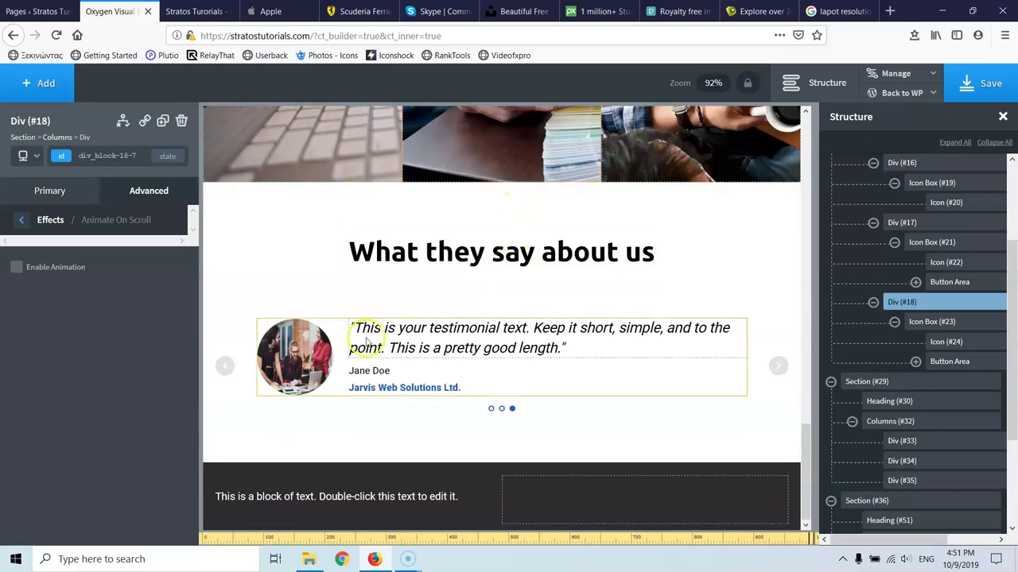
In the Less than 992px view, reduce the top and bottom padding of the Wordpress Tutorials hero section.
left_click(27, 156)
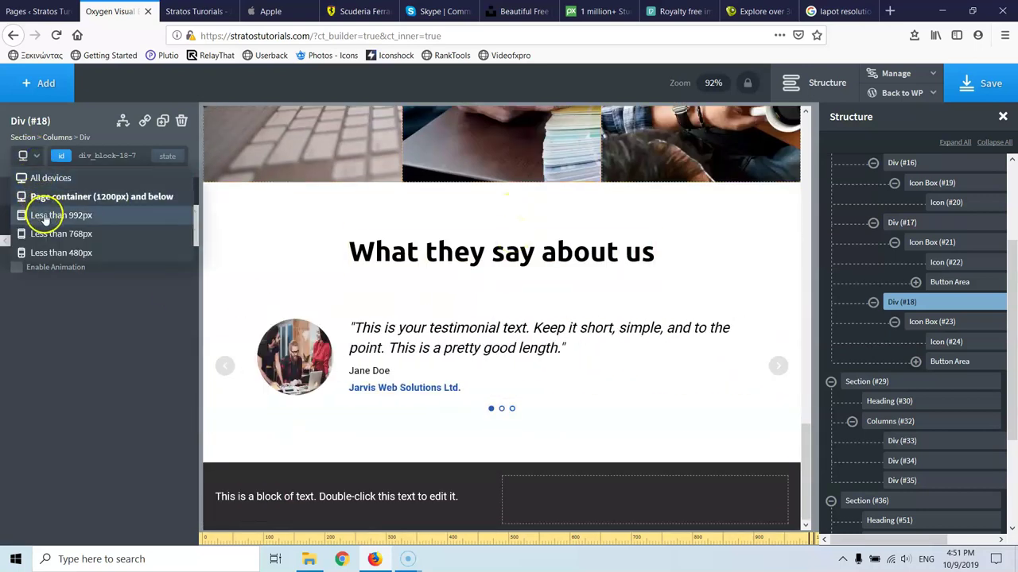
left_click(83, 229)
scroll(352, 284, "up", 10)
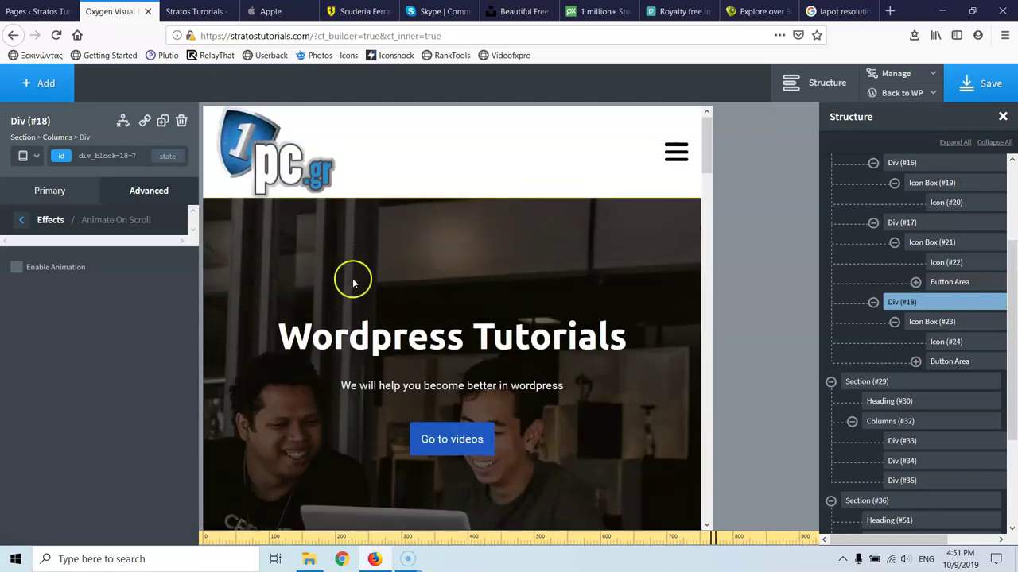
scroll(467, 272, "down", 2)
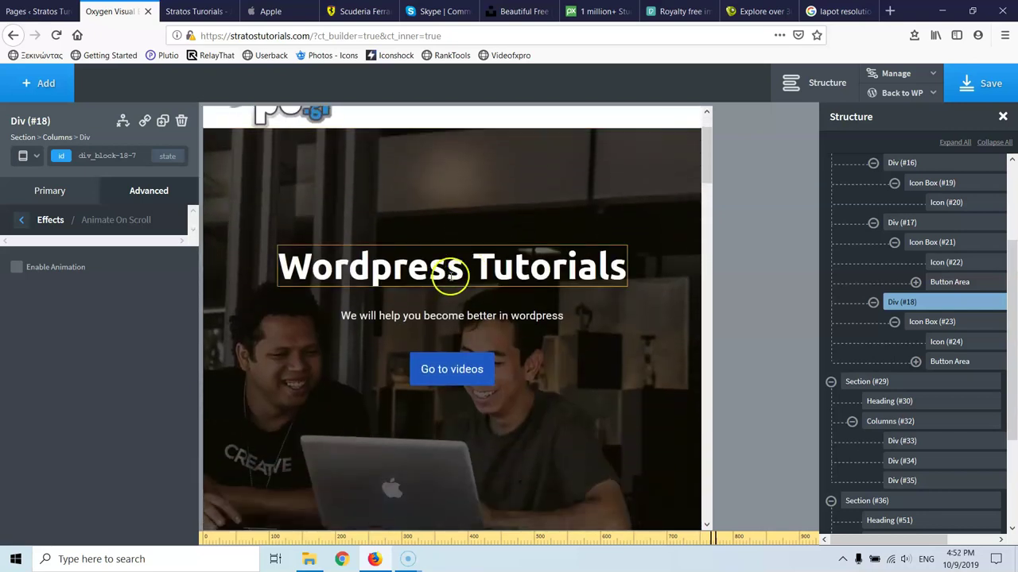
scroll(449, 273, "down", 4)
left_click(445, 295)
scroll(445, 262, "up", 4)
mouse_move(447, 220)
left_mouse_down()
mouse_move(451, 143)
mouse_move(456, 228)
left_mouse_up()
left_click_drag(454, 363, 483, 374)
Reduce the top padding of the "What we can do for you" section and set its bottom padding to about 53 px.
scroll(483, 372, "down", 5)
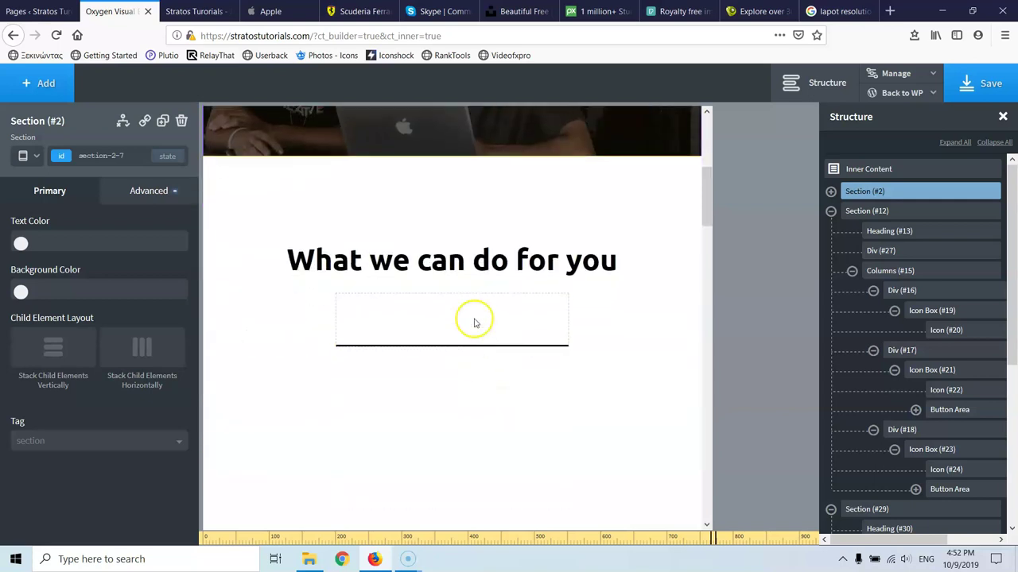
left_click(452, 182)
left_click_drag(451, 181, 457, 315)
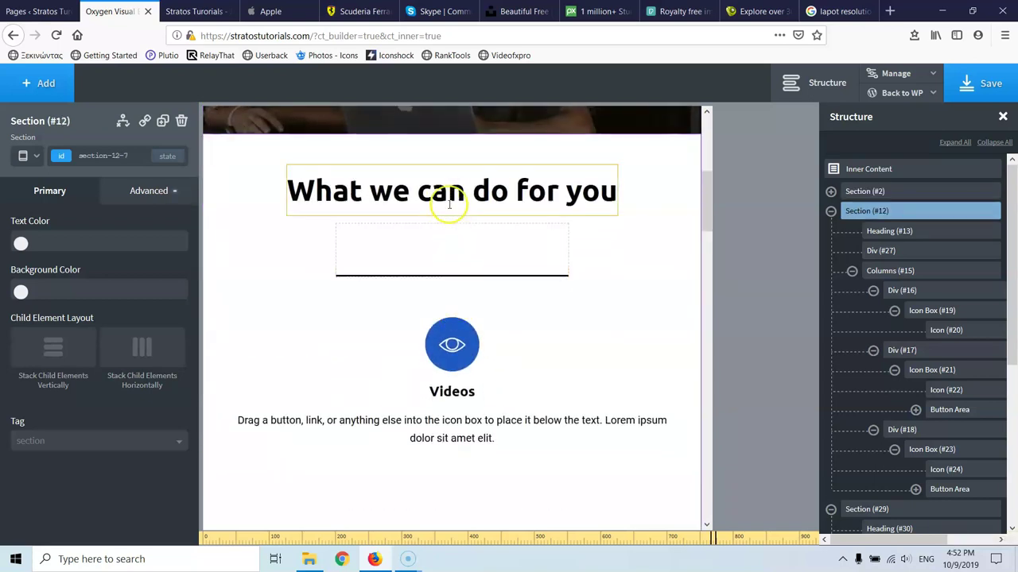
scroll(458, 347, "down", 5)
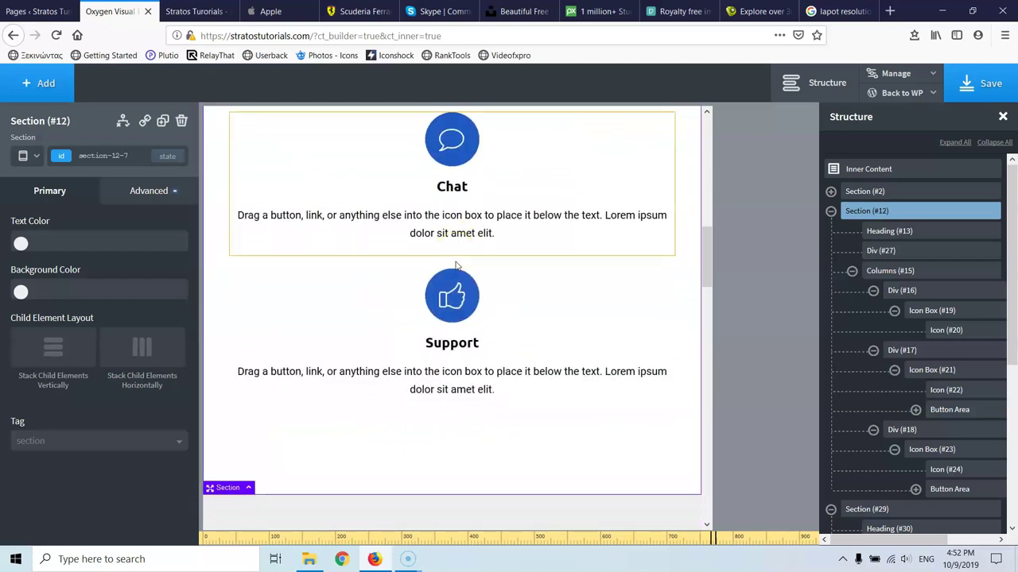
scroll(457, 266, "down", 3)
left_click_drag(454, 261, 457, 266)
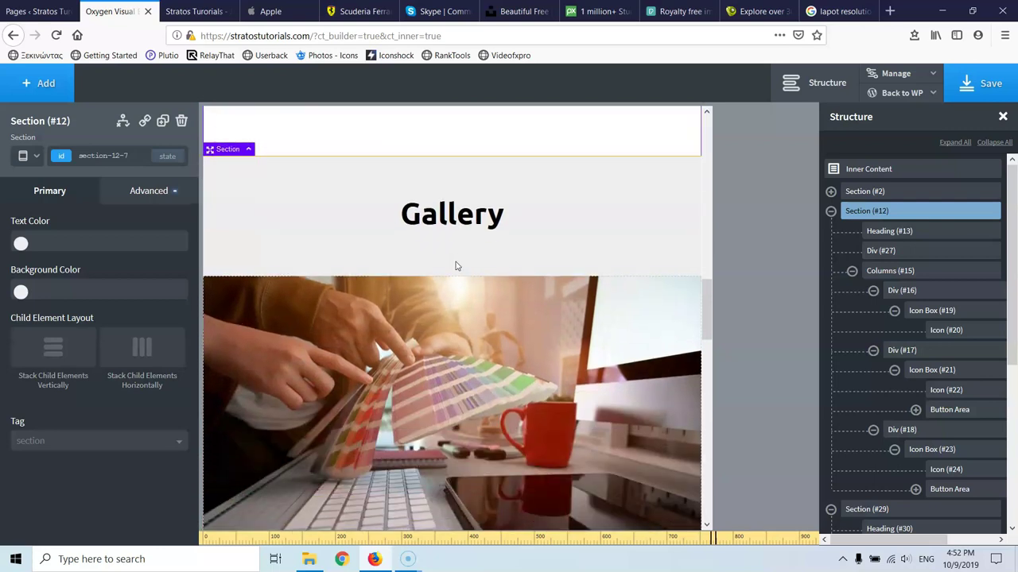
scroll(457, 266, "down", 3)
scroll(457, 265, "up", 3)
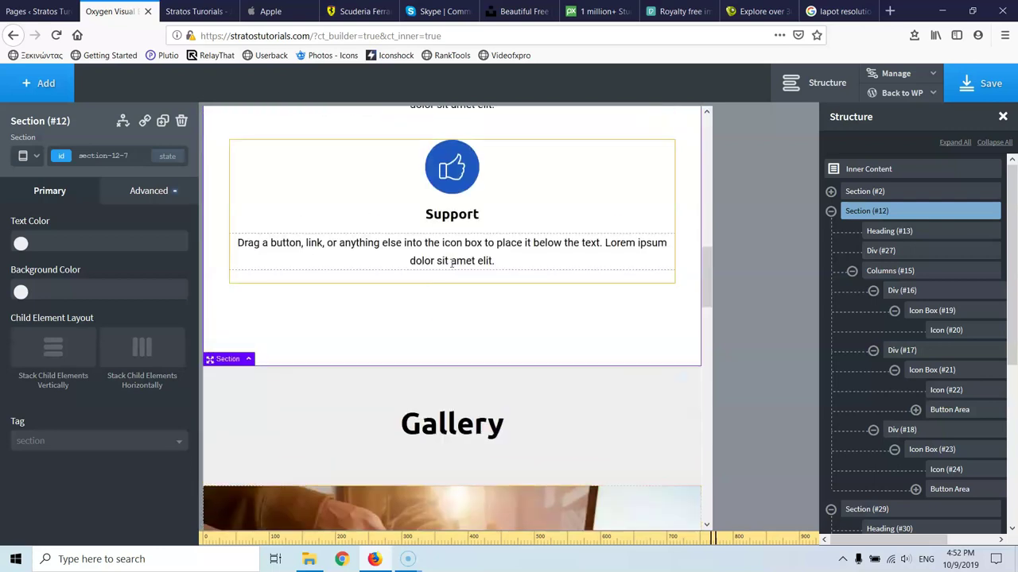
left_click_drag(447, 309, 447, 295)
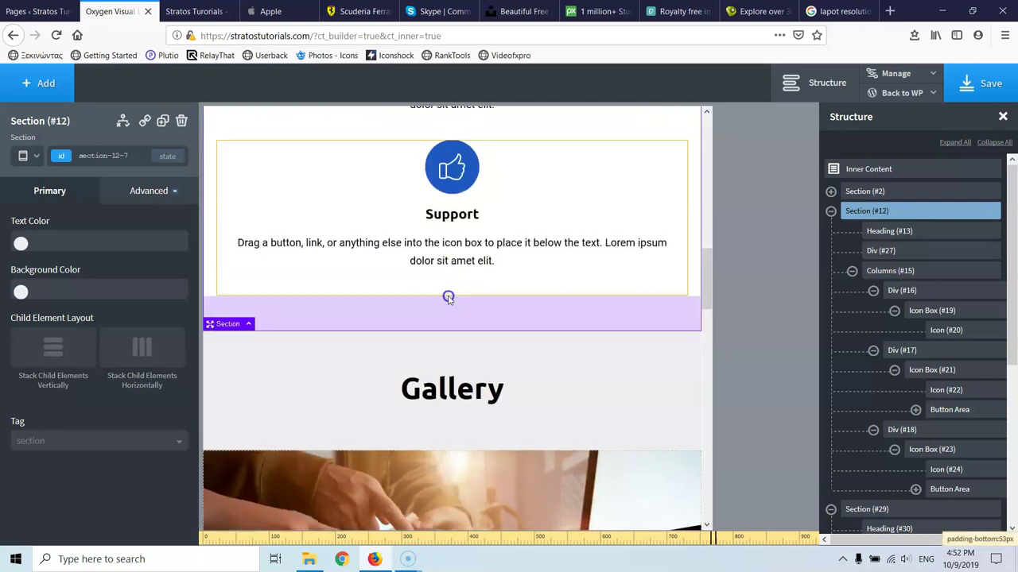
Reduce the Gallery section's top padding and review the remaining sections down to the testimonials.
left_click(454, 352)
left_click_drag(453, 343, 452, 323)
scroll(449, 326, "down", 3)
scroll(443, 330, "down", 10)
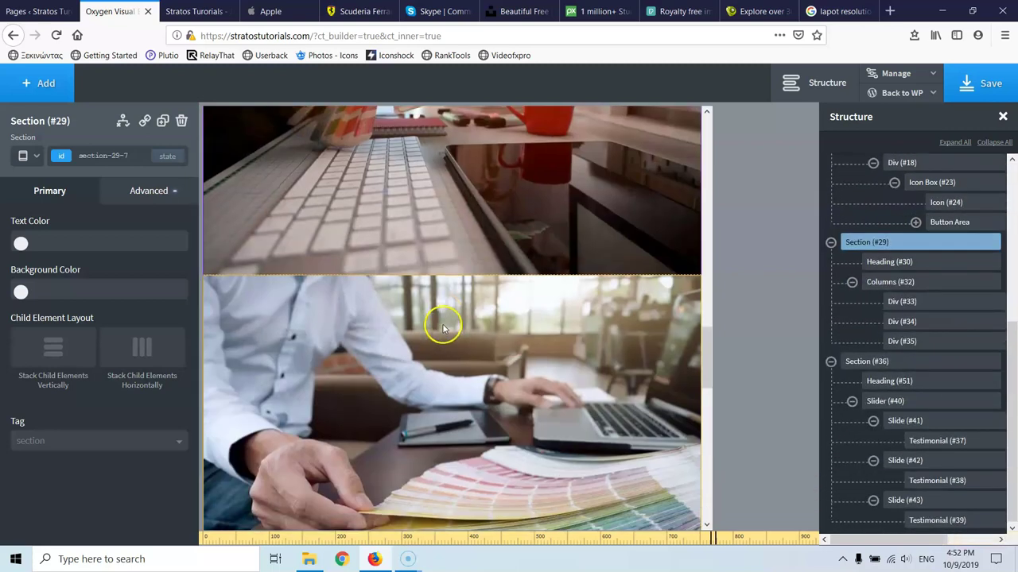
scroll(443, 328, "up", 1)
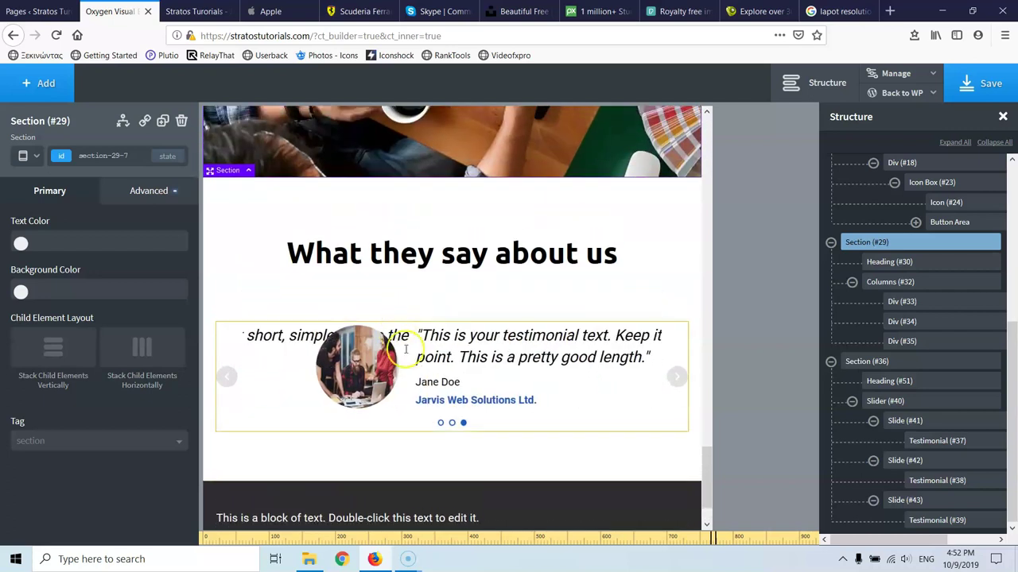
Switch the editor to the Less than 768px view and save the page.
left_click(40, 121)
left_click(36, 159)
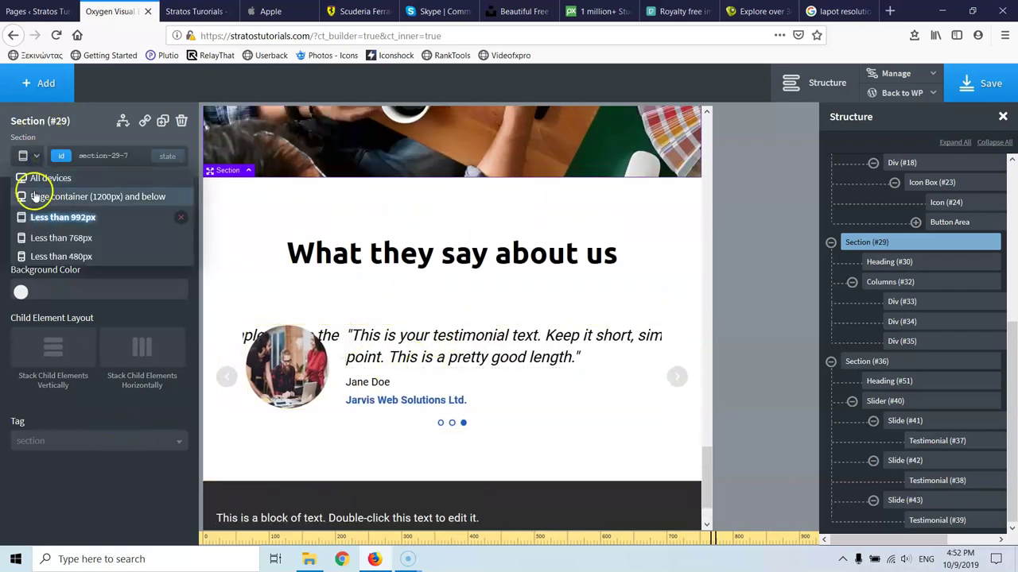
left_click(32, 256)
left_click(977, 83)
Set the font size of the hero's Wordpress Tutorials heading to 25 px.
scroll(438, 214, "up", 10)
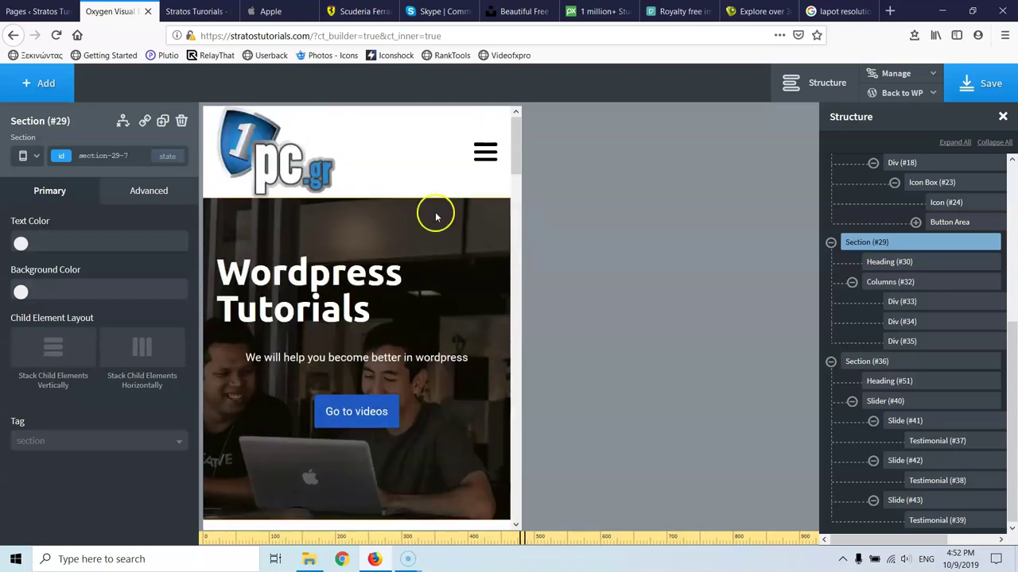
left_click(219, 252)
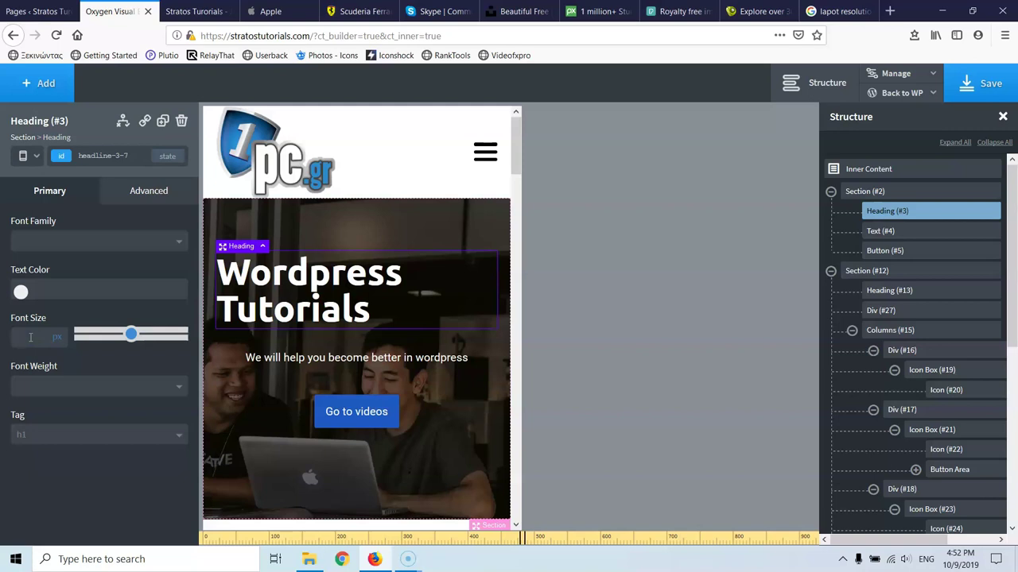
type("25")
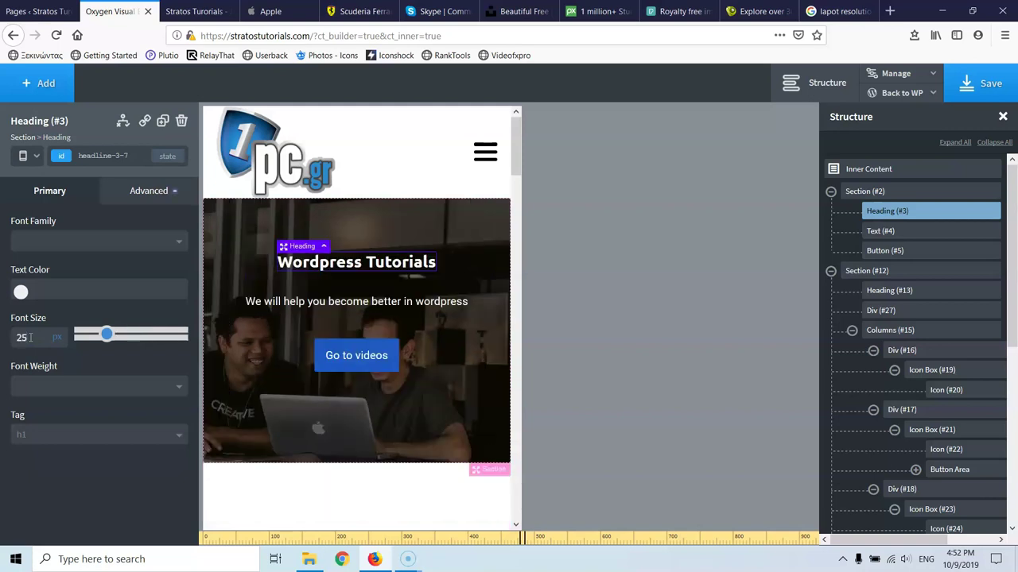
Set the hero heading's font size to 30 px and the "What we can do for you" heading's to 25 px.
type("30")
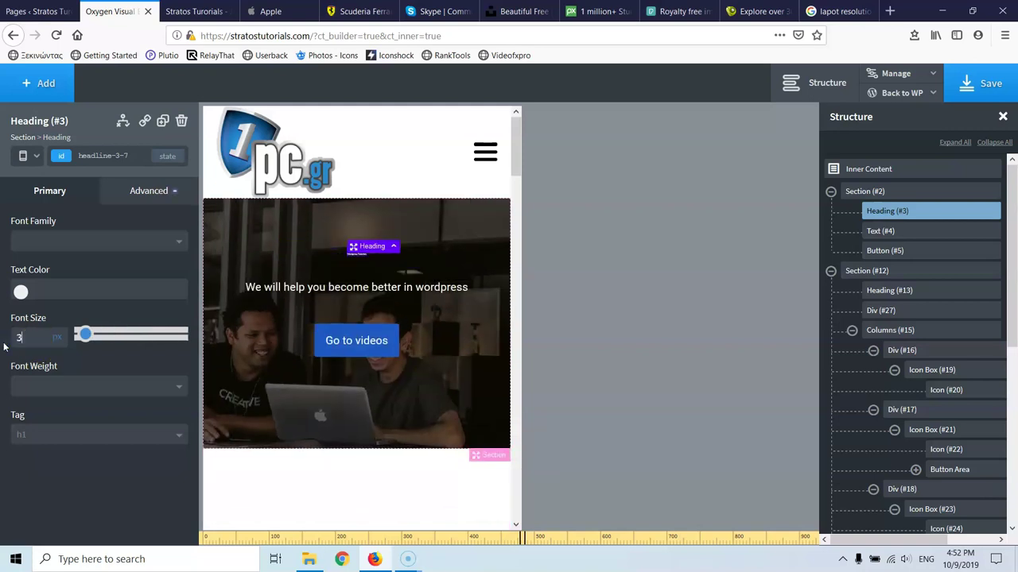
left_click(163, 319)
scroll(311, 265, "down", 5)
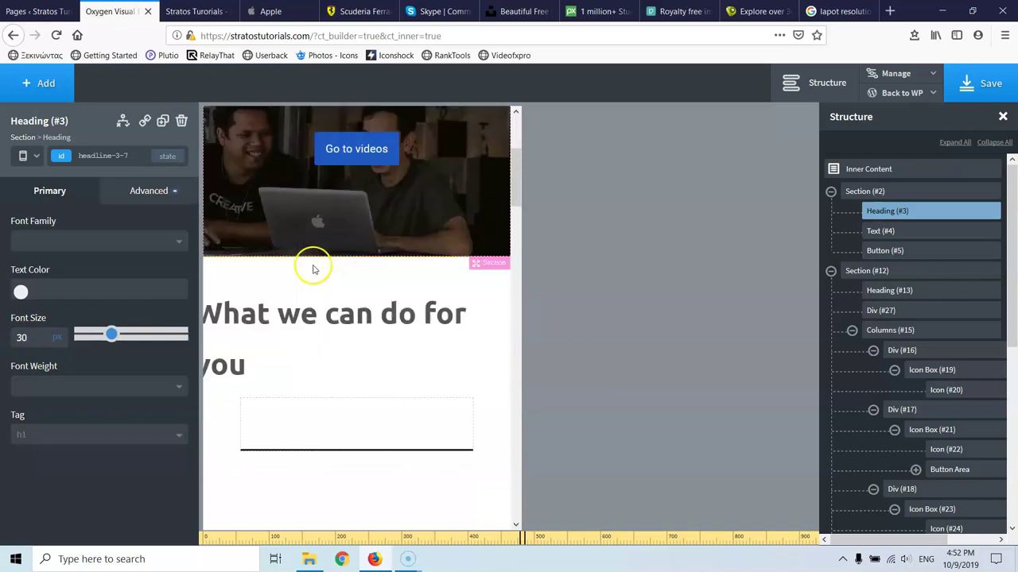
left_click(336, 318)
left_click(48, 338)
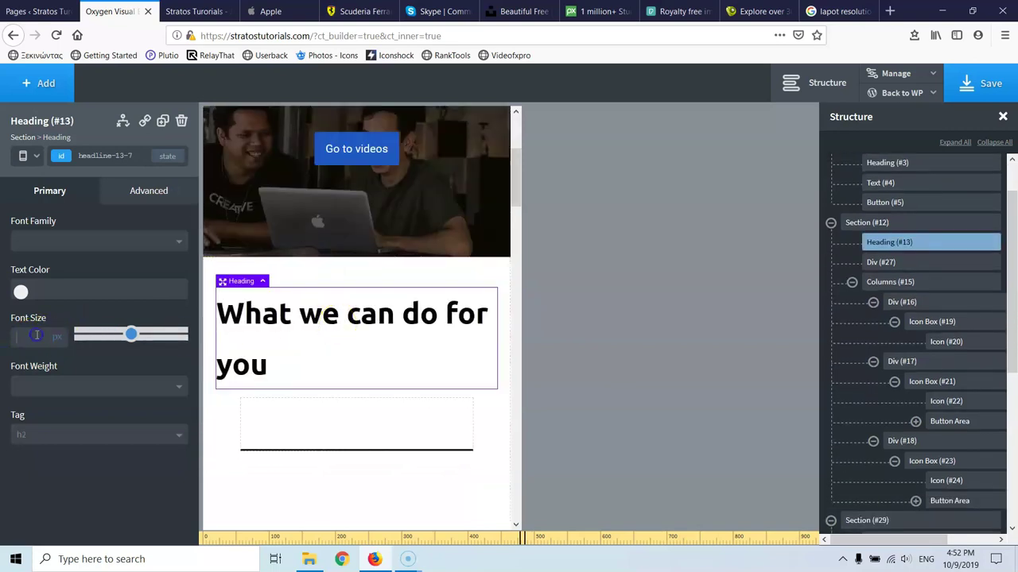
type("25")
Set the font size of the Gallery and "What they say about us" headings to 25 px.
scroll(295, 307, "down", 10)
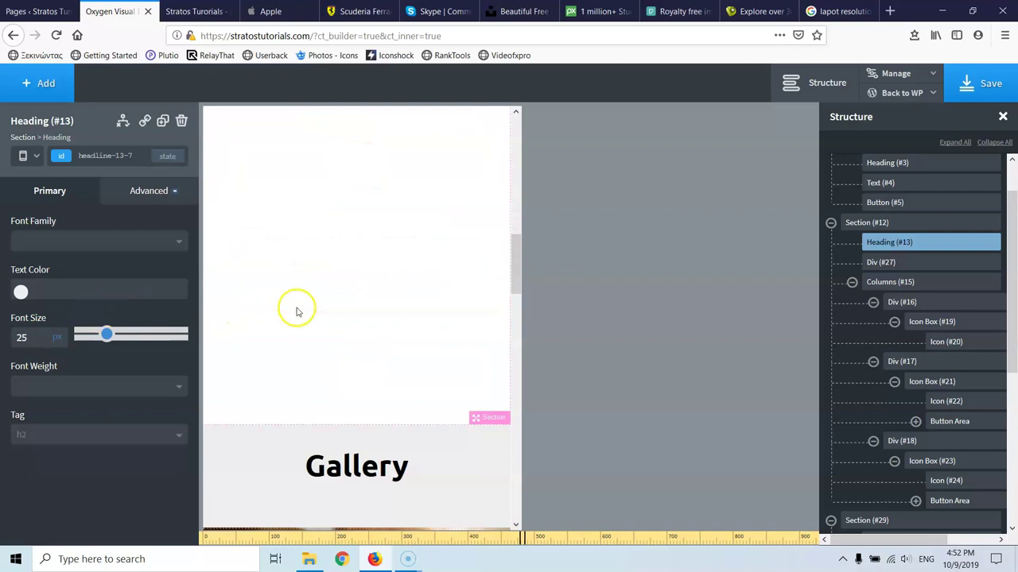
left_click(352, 121)
left_click(34, 338)
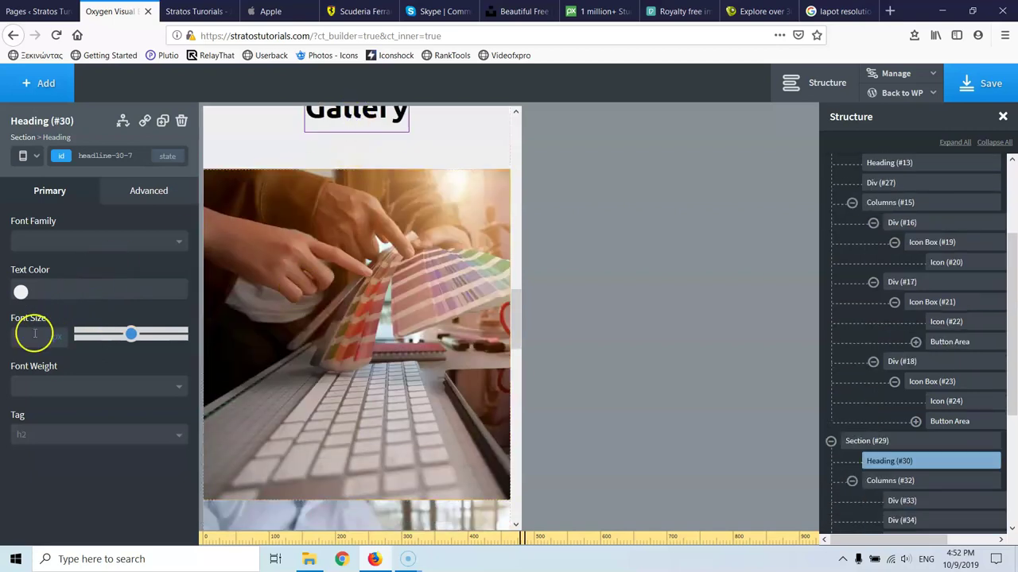
type("25")
scroll(437, 330, "down", 10)
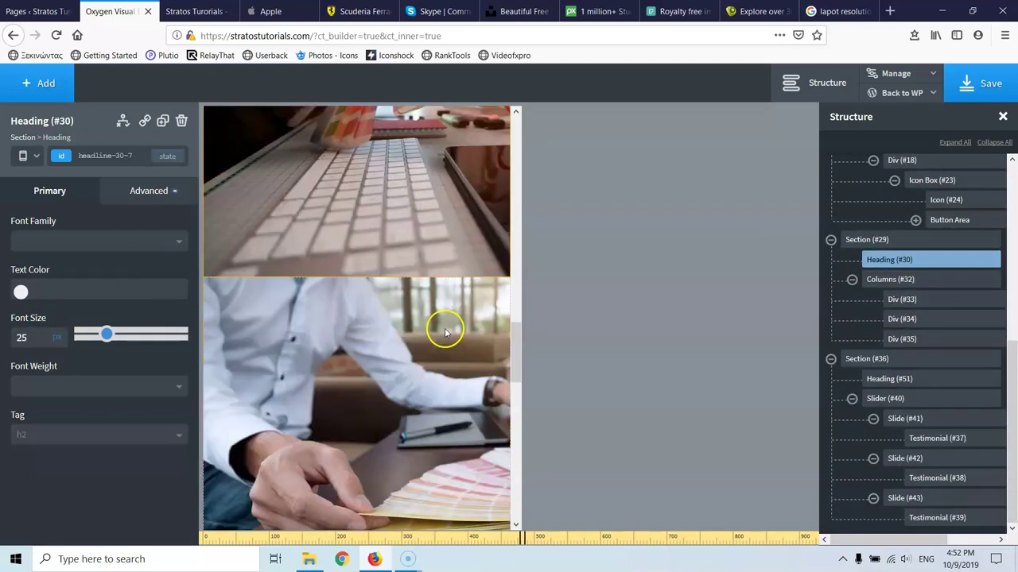
left_click(340, 189)
left_click(44, 338)
type("25")
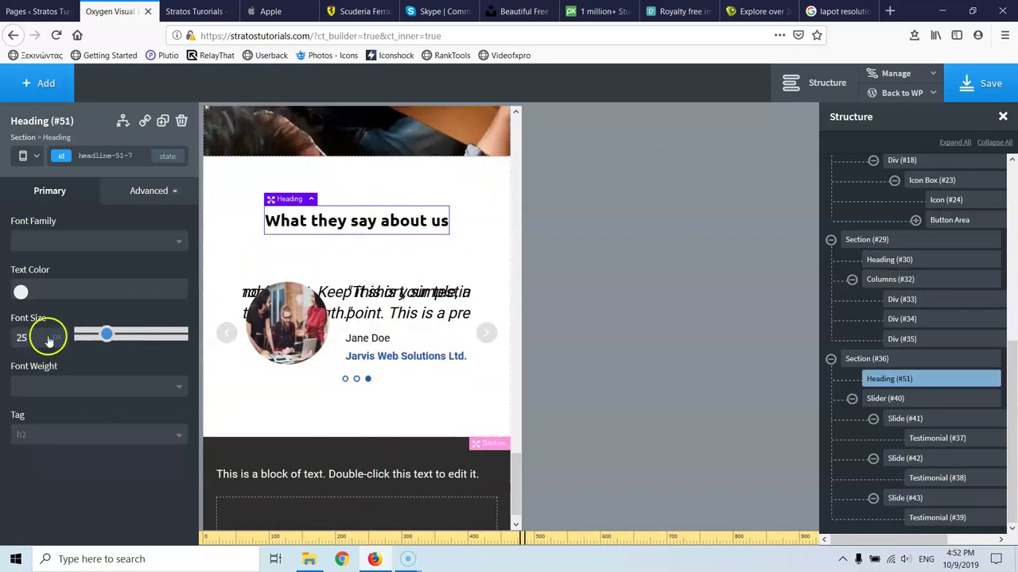
Set the width of the underline div beneath the "What we can do for you" heading to 200 px.
scroll(392, 315, "up", 10)
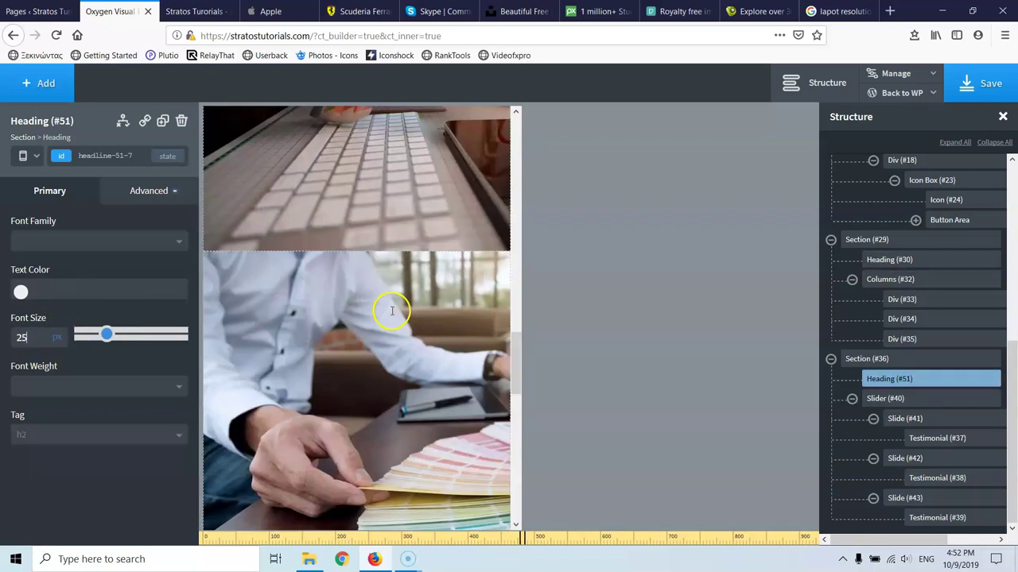
scroll(392, 314, "up", 10)
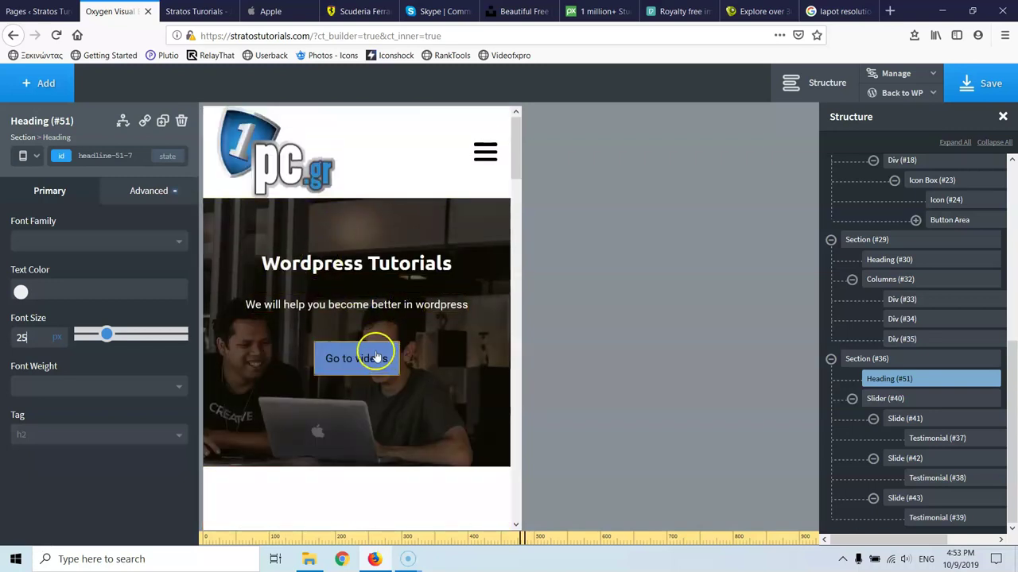
scroll(324, 305, "down", 3)
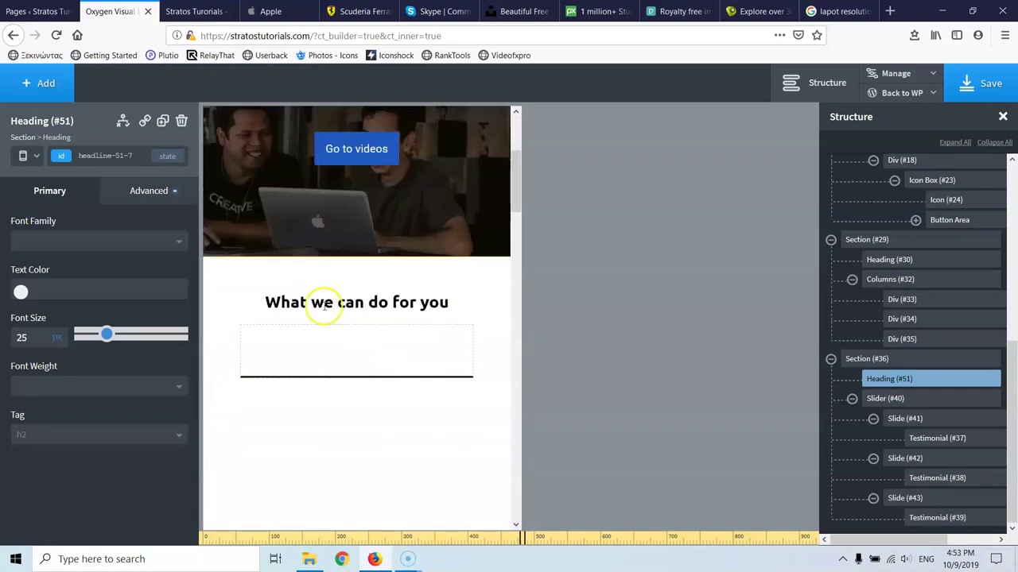
left_click(358, 352)
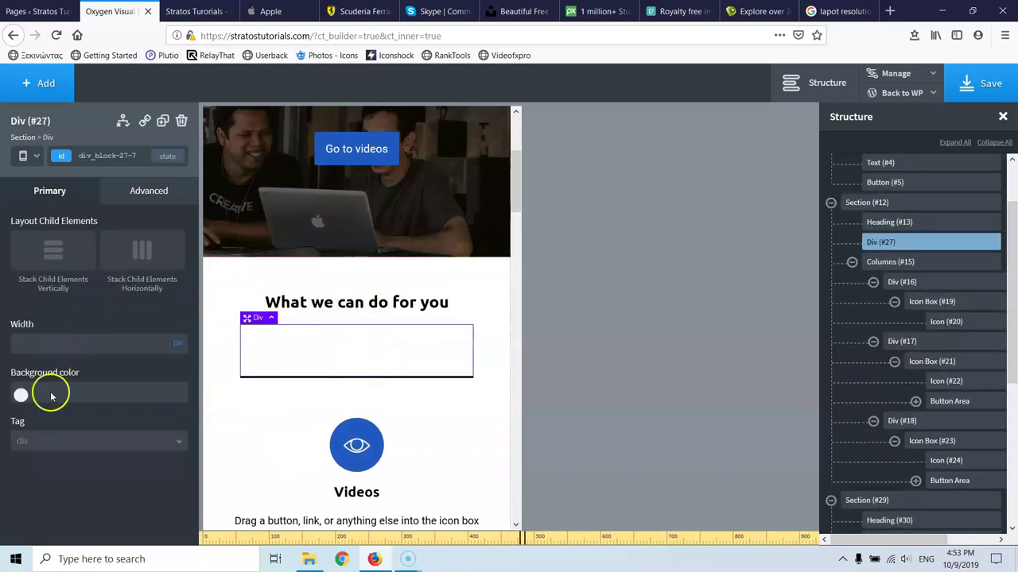
left_click(155, 197)
left_click(84, 263)
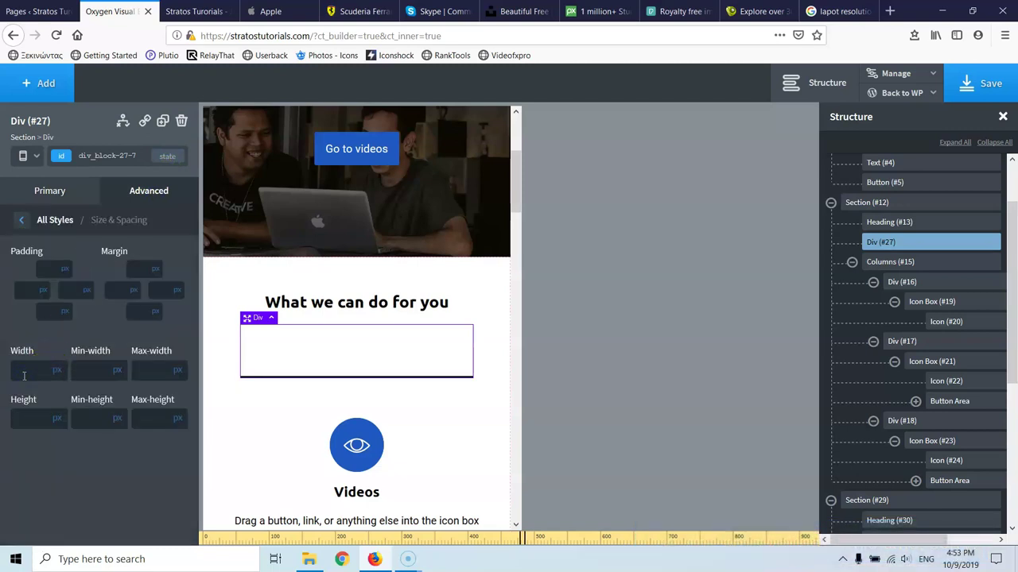
type("200")
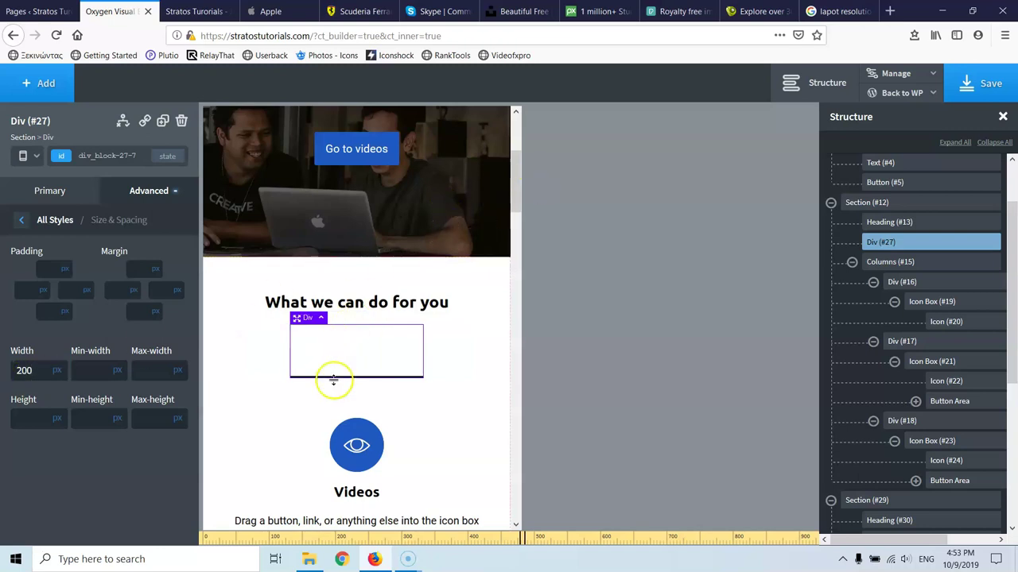
Turn off autoplay for the testimonial slider in the "What they say about us" section.
scroll(409, 302, "down", 6)
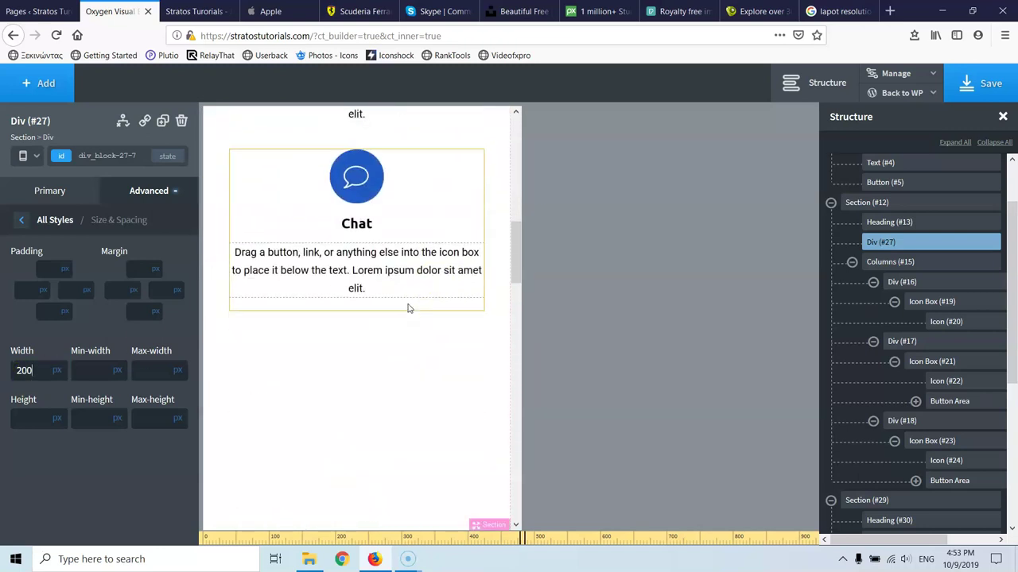
scroll(409, 308, "down", 6)
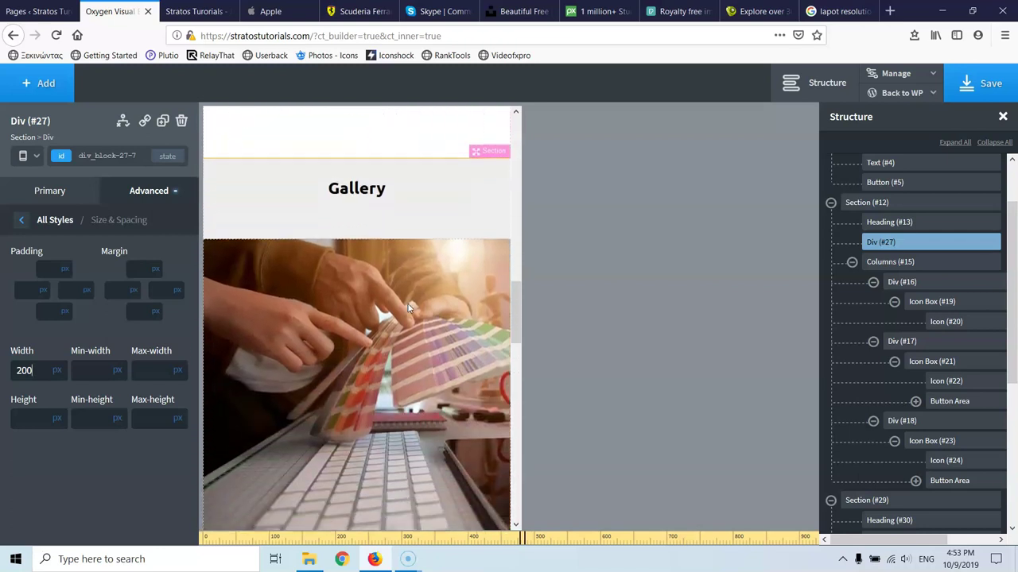
scroll(407, 306, "down", 8)
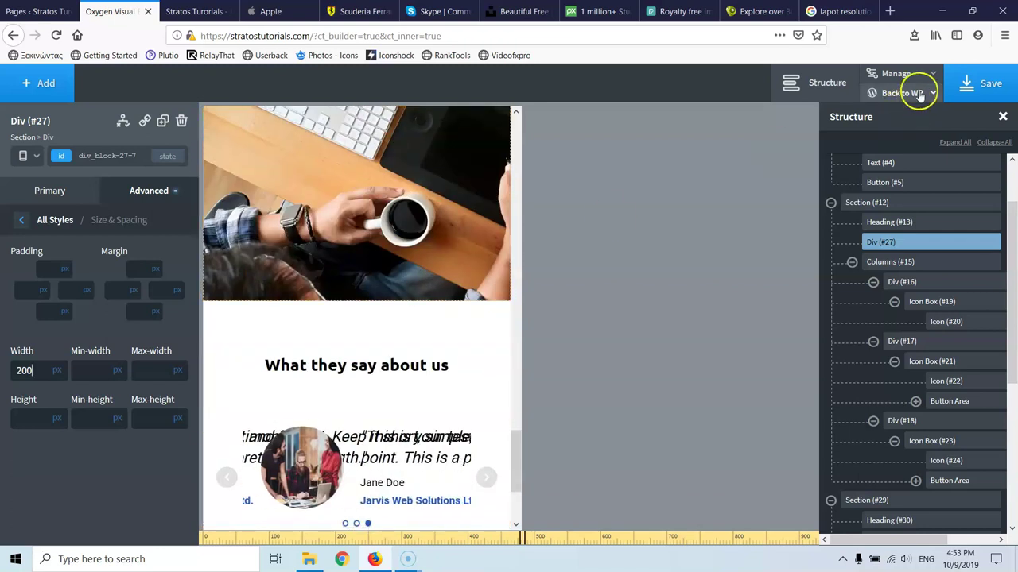
left_click(920, 93)
scroll(407, 322, "down", 2)
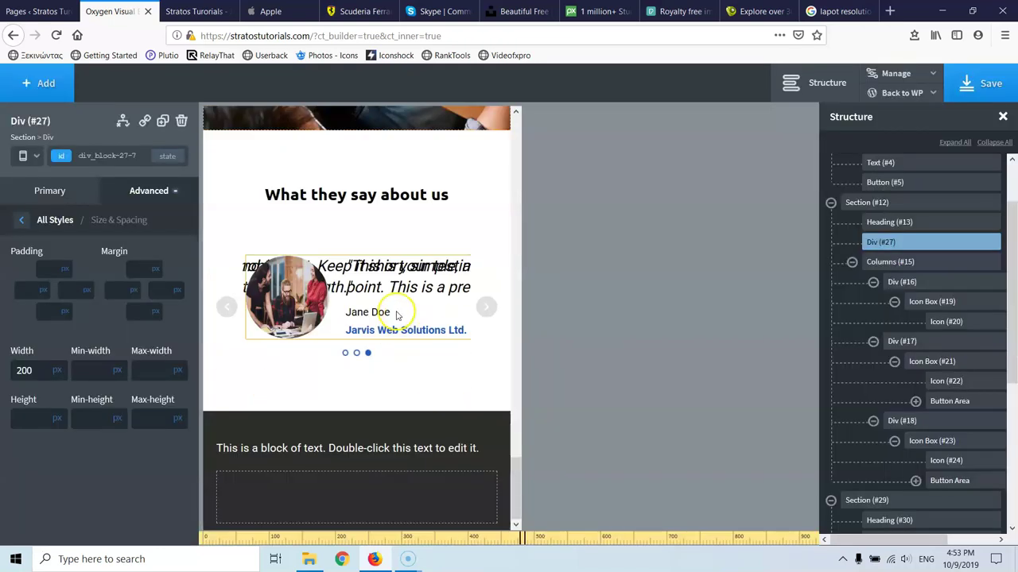
left_click(346, 282)
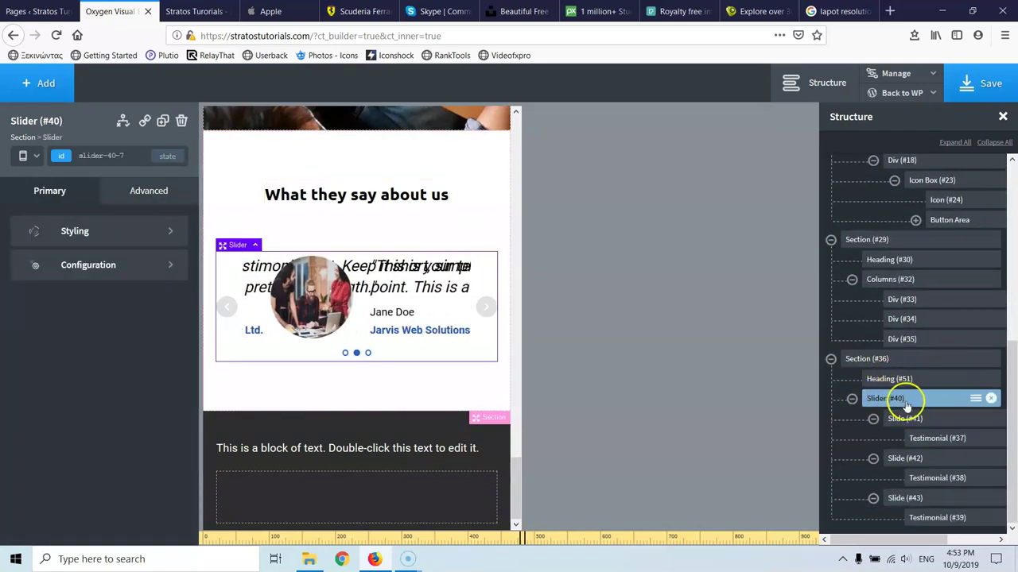
left_click(89, 267)
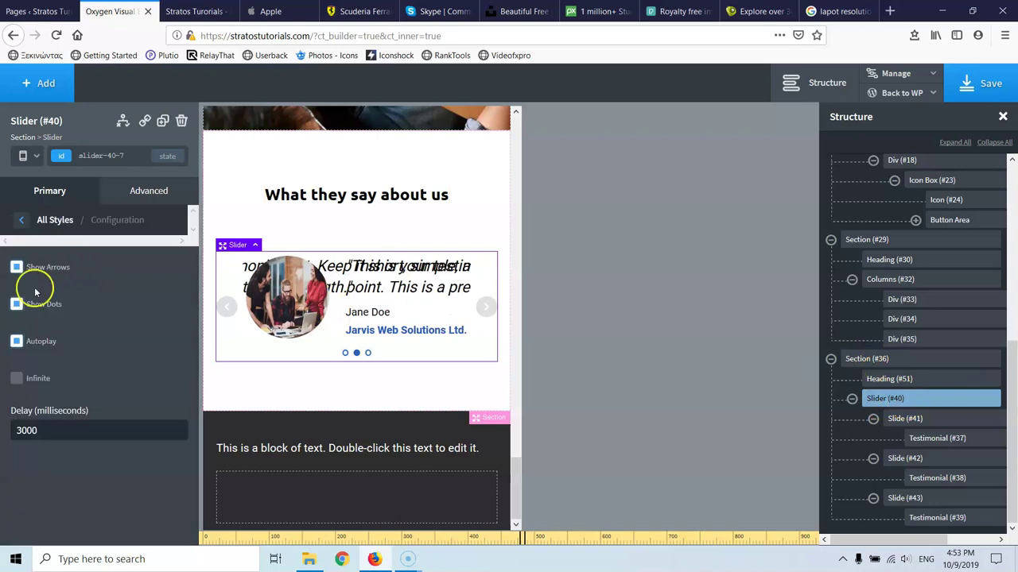
left_click(17, 341)
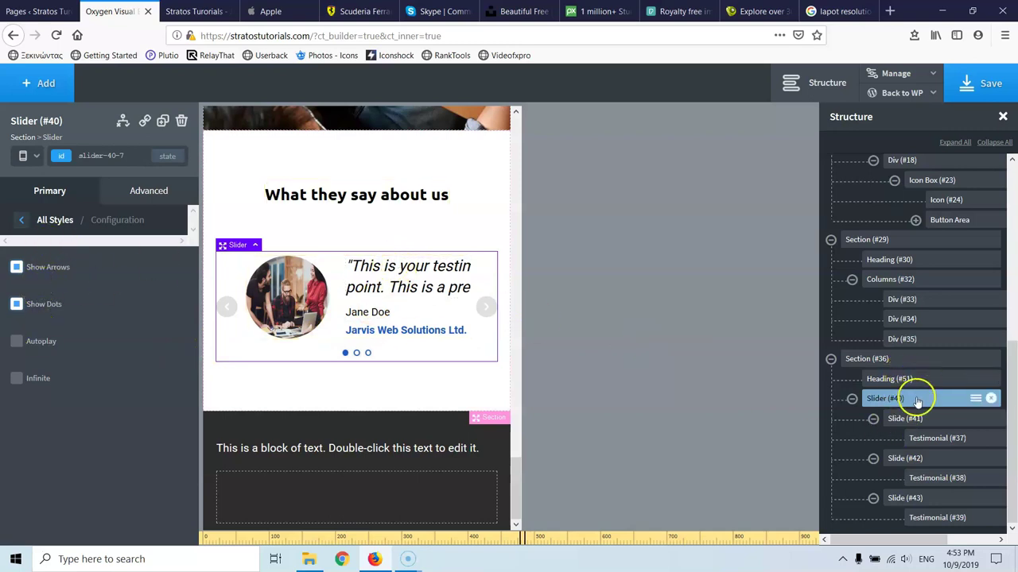
Set the testimonial slider's width to 100%.
left_click(127, 193)
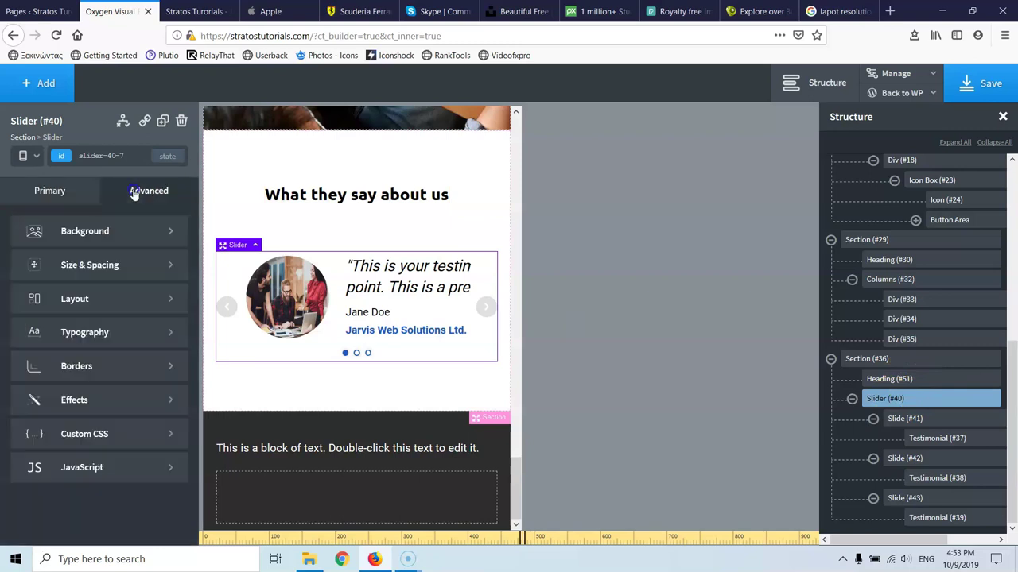
left_click(104, 267)
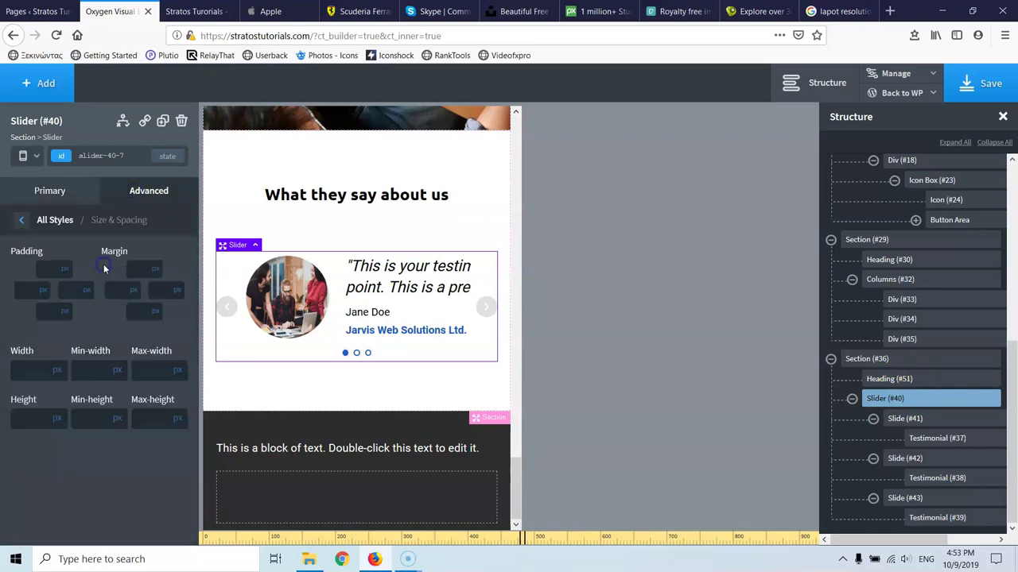
left_click(58, 370)
left_click(59, 391)
type("100")
left_click(22, 220)
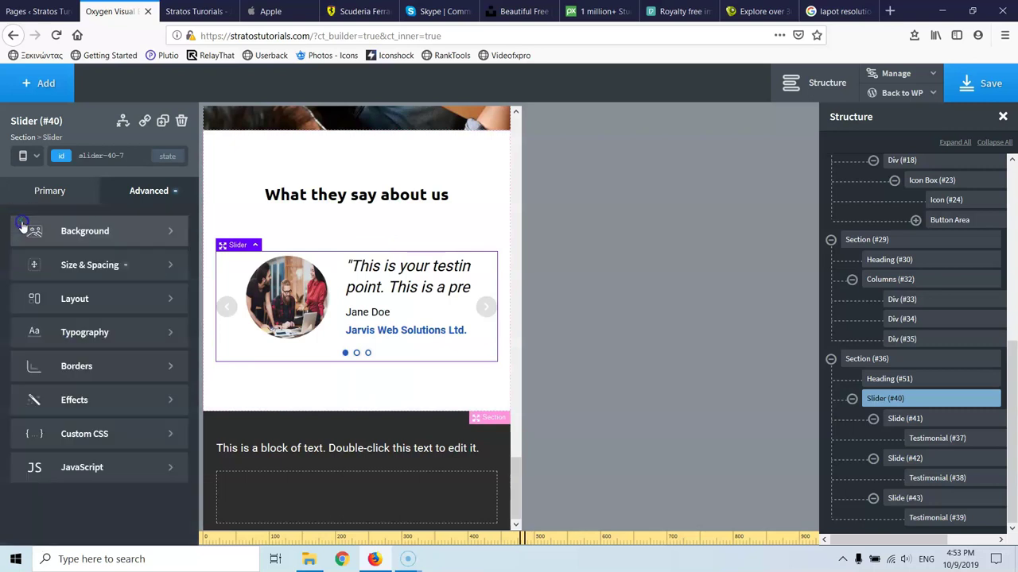
Set the left and right container padding of the "What they say about us" section to 0.
left_click(314, 156)
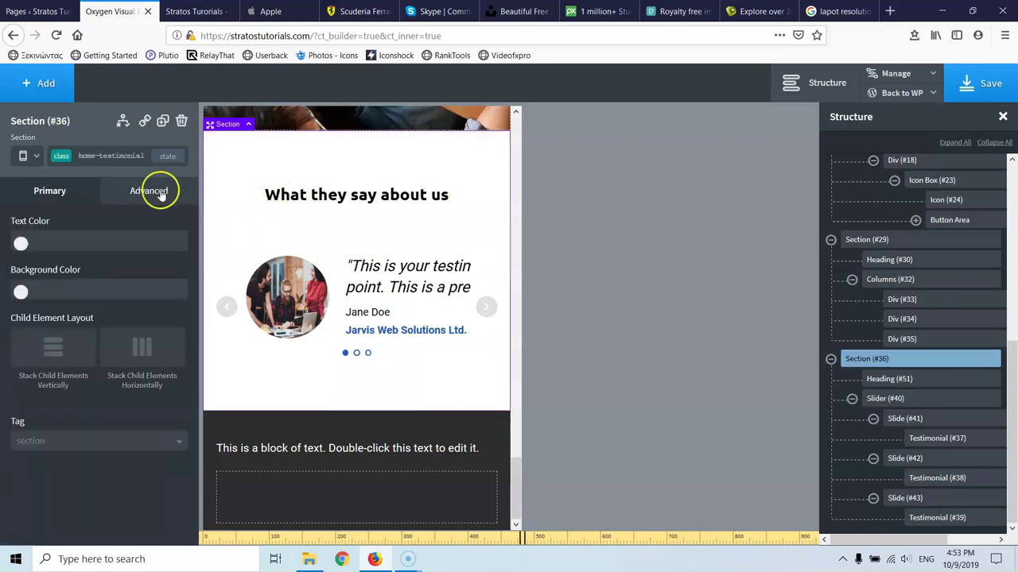
left_click(137, 195)
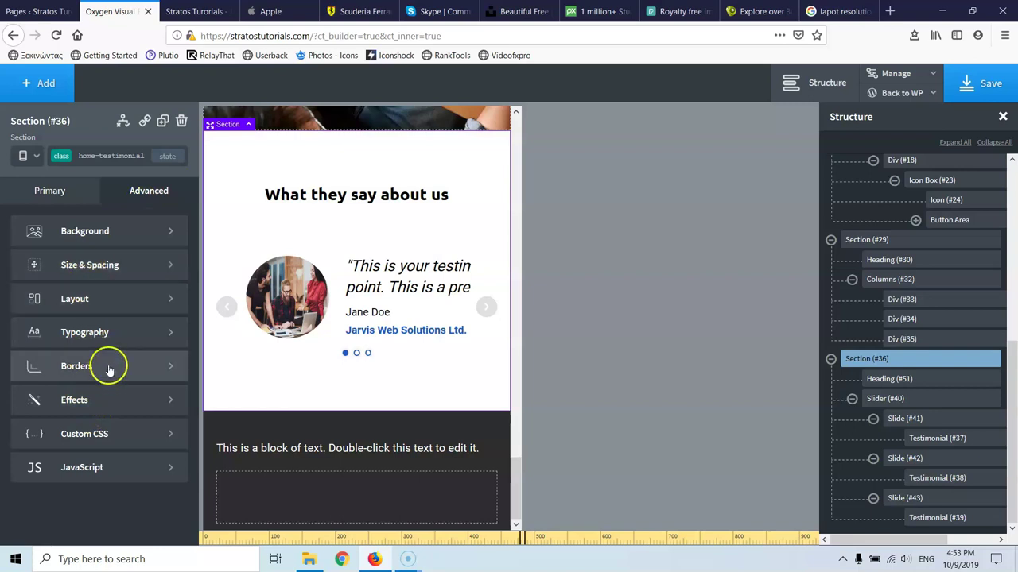
left_click(88, 265)
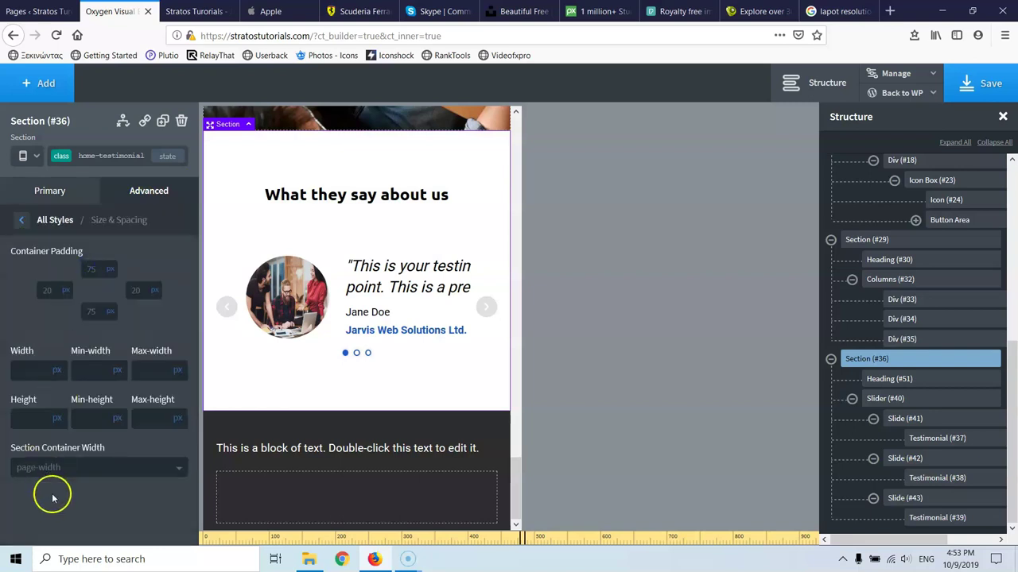
left_click(19, 469)
left_click(47, 504)
left_click(43, 475)
left_click(36, 488)
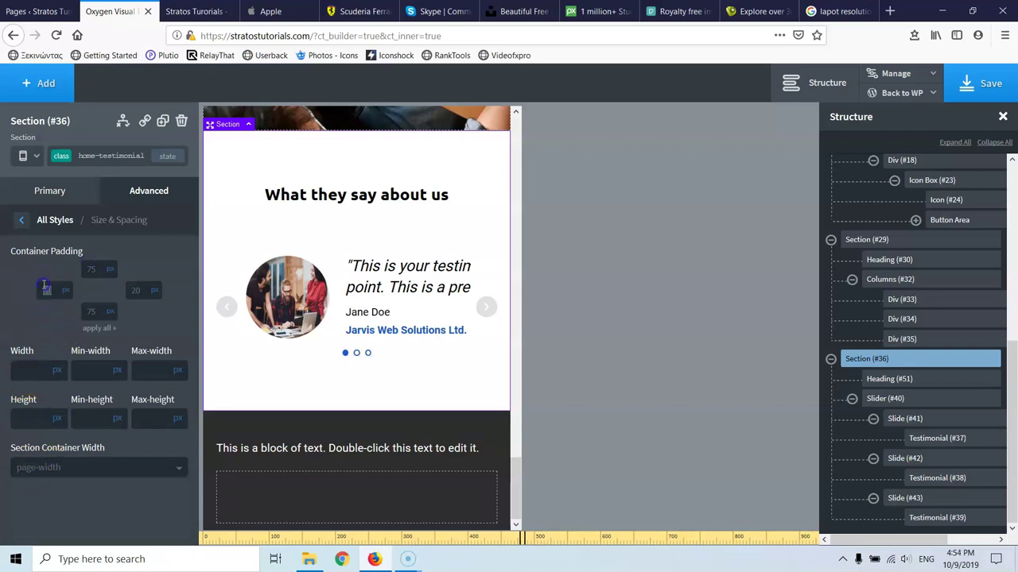
left_click(133, 291)
type("0")
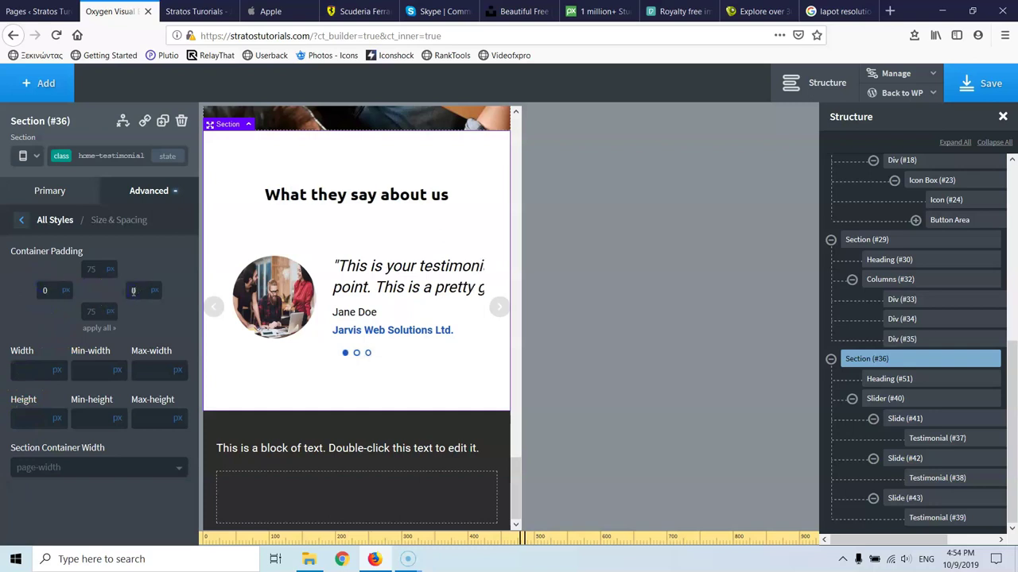
Set the width of the testimonial in the first slide to 100%.
left_click(369, 279)
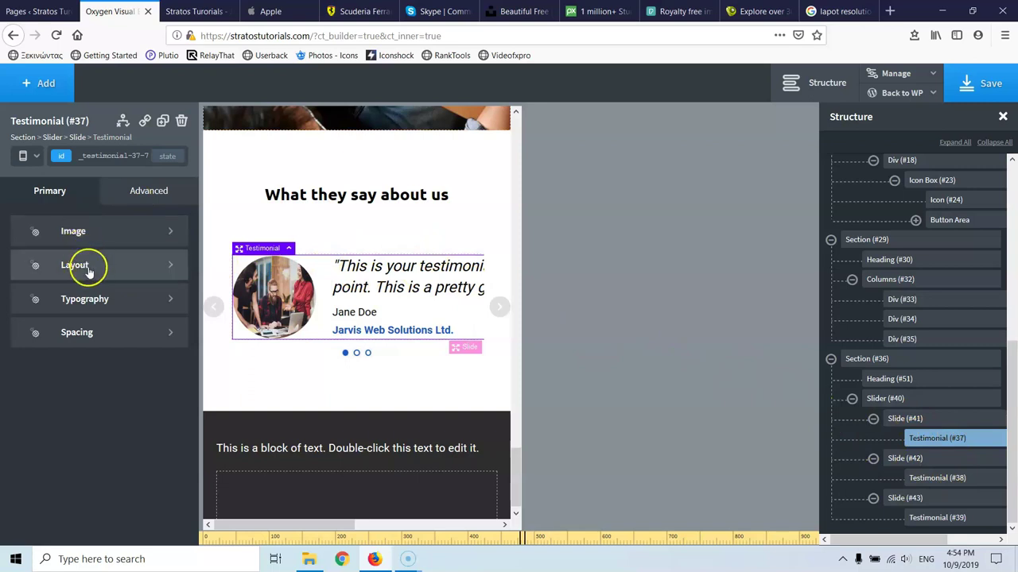
left_click(136, 191)
left_click(90, 264)
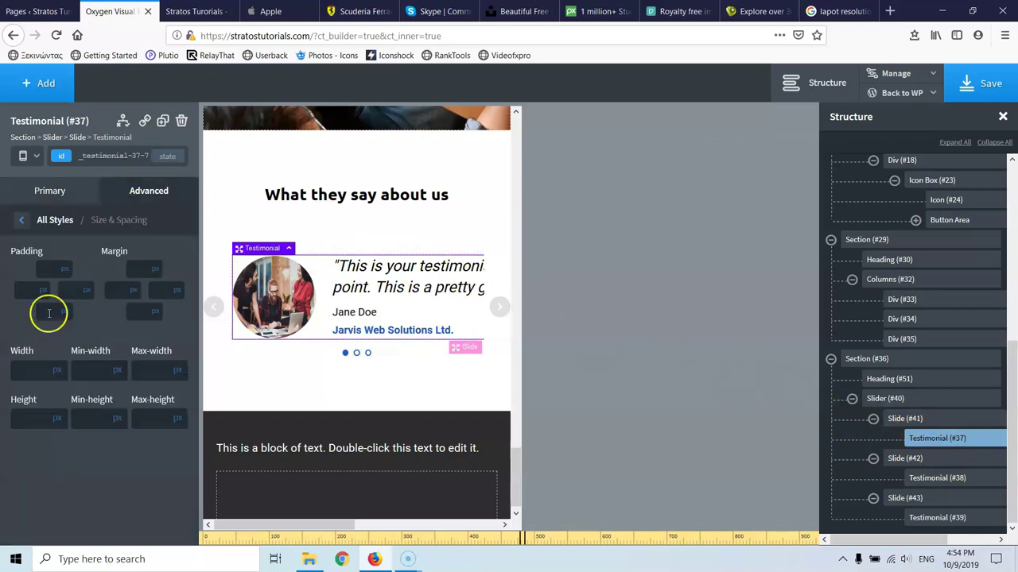
left_click(61, 375)
left_click(58, 369)
left_click(39, 370)
type("100")
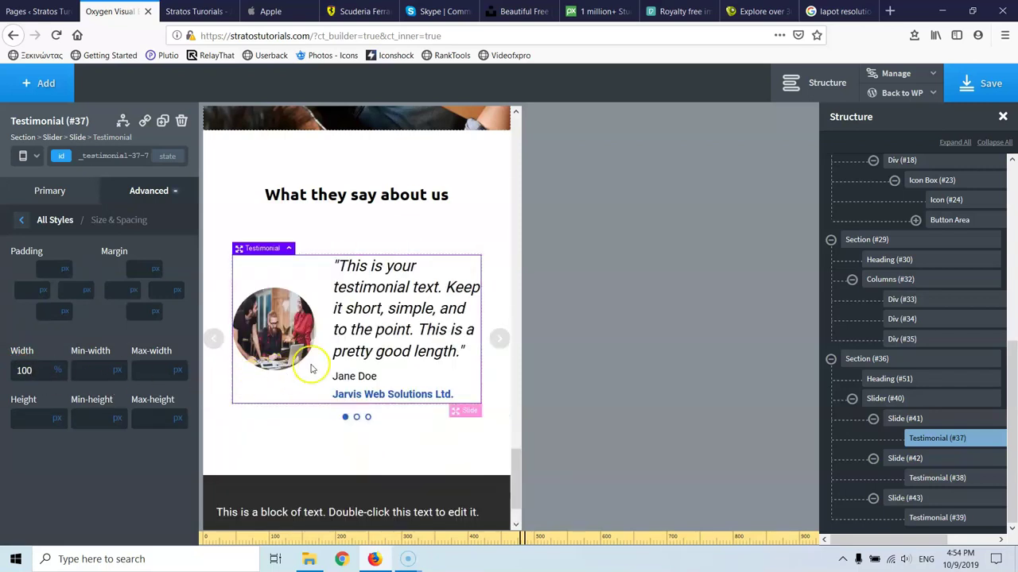
left_click(22, 222)
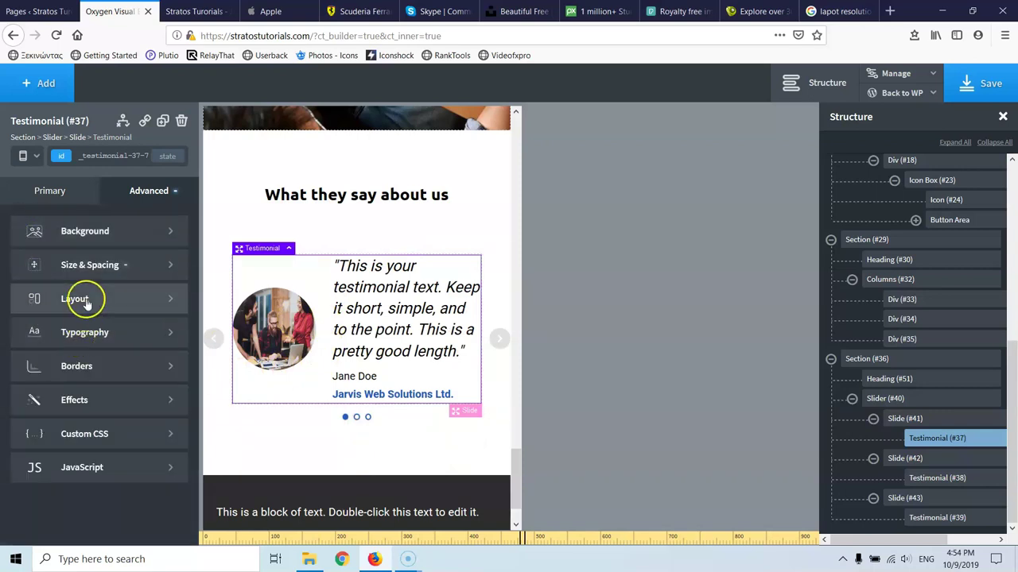